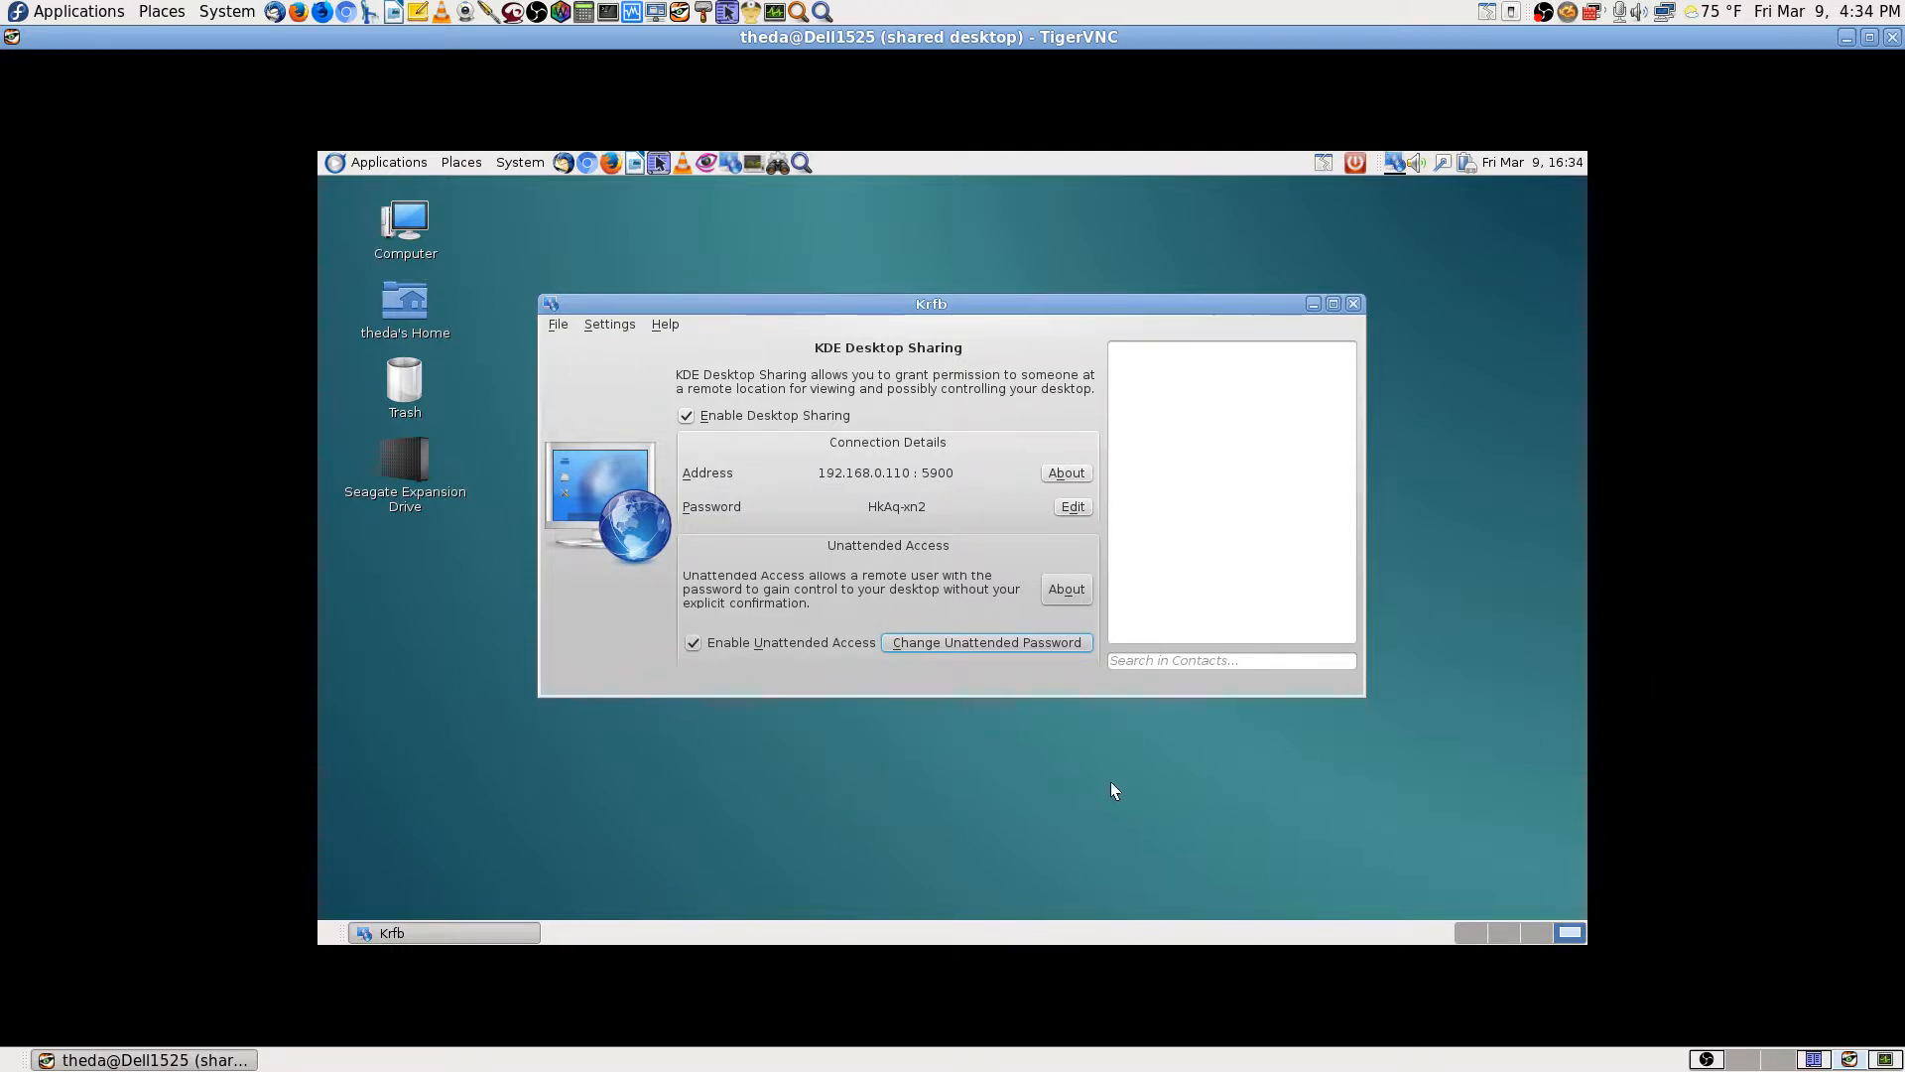
Step: Switch to the first, empty workspace on the remote Debian desktop
click(1474, 931)
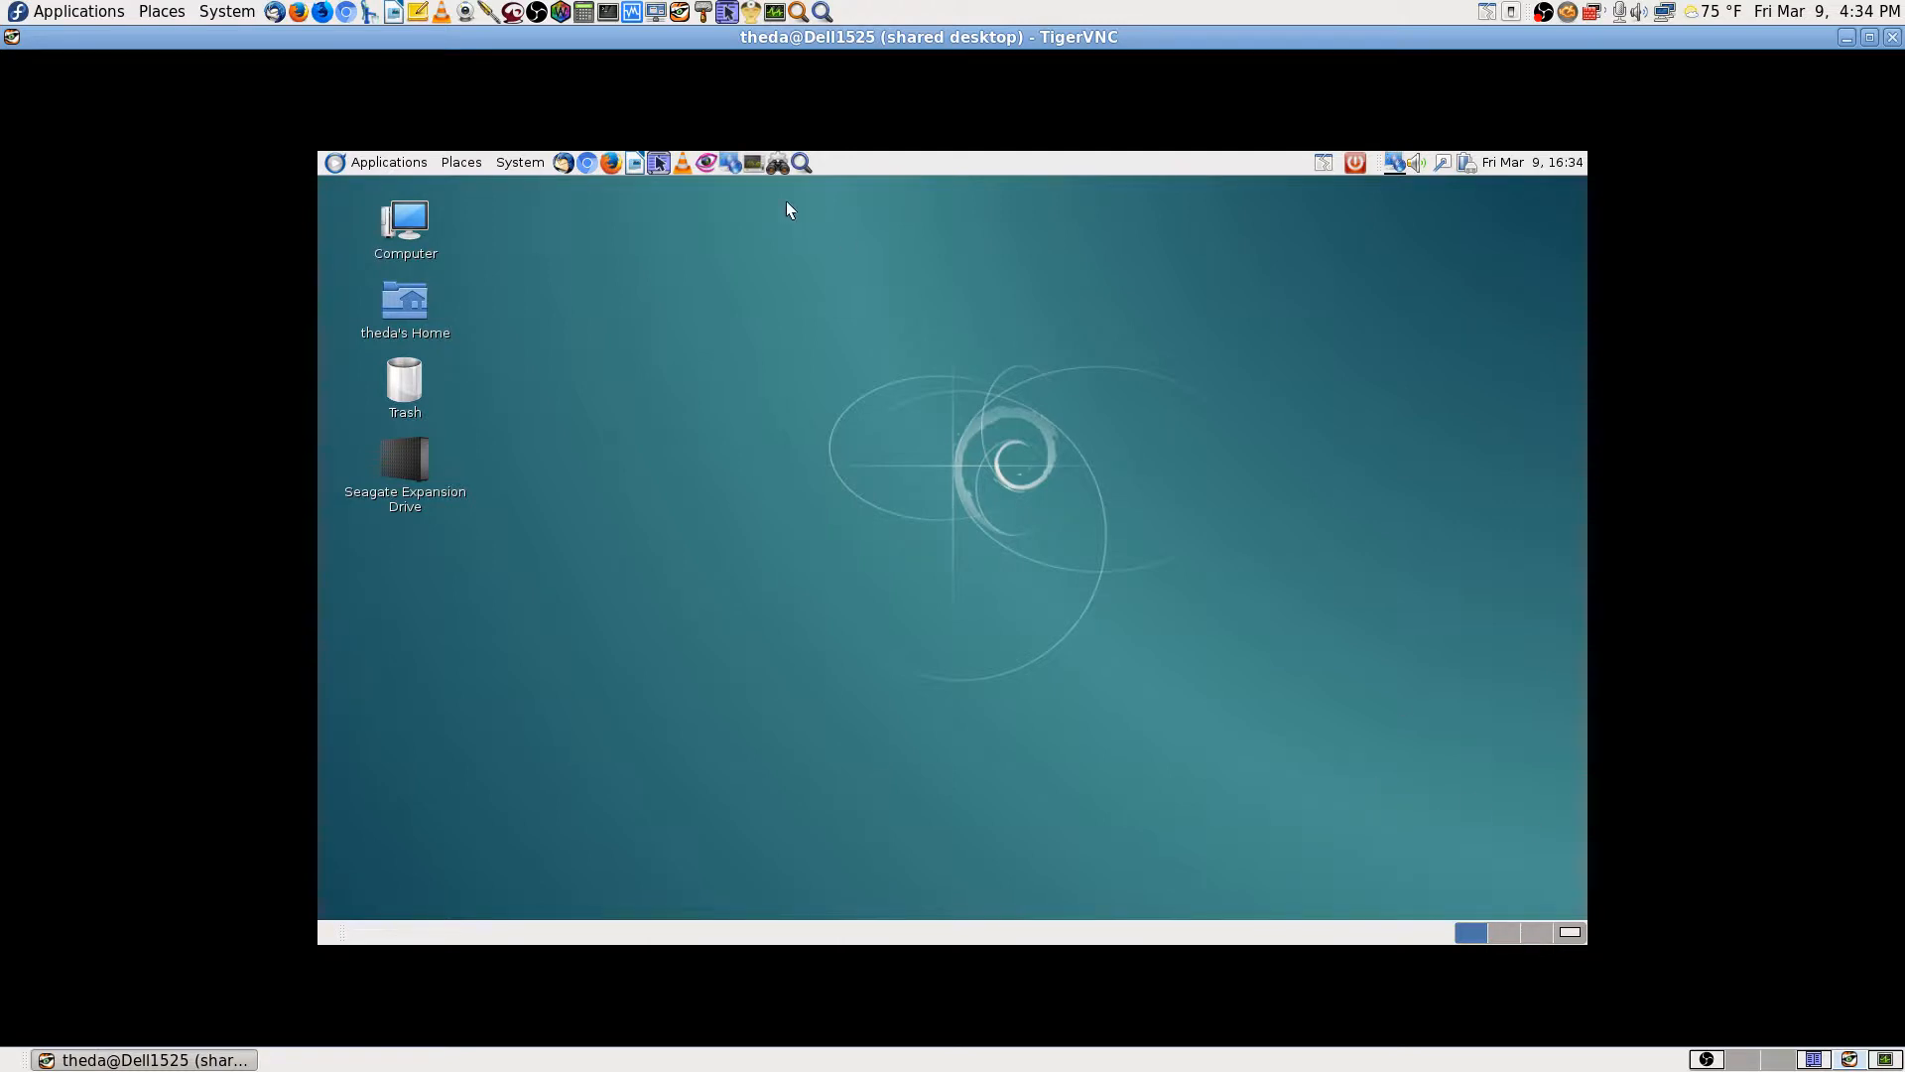
Step: Search 'printer' to launch Print Settings and open the EPSON-WorkForce-645 printer's properties
click(801, 162)
text(printer)
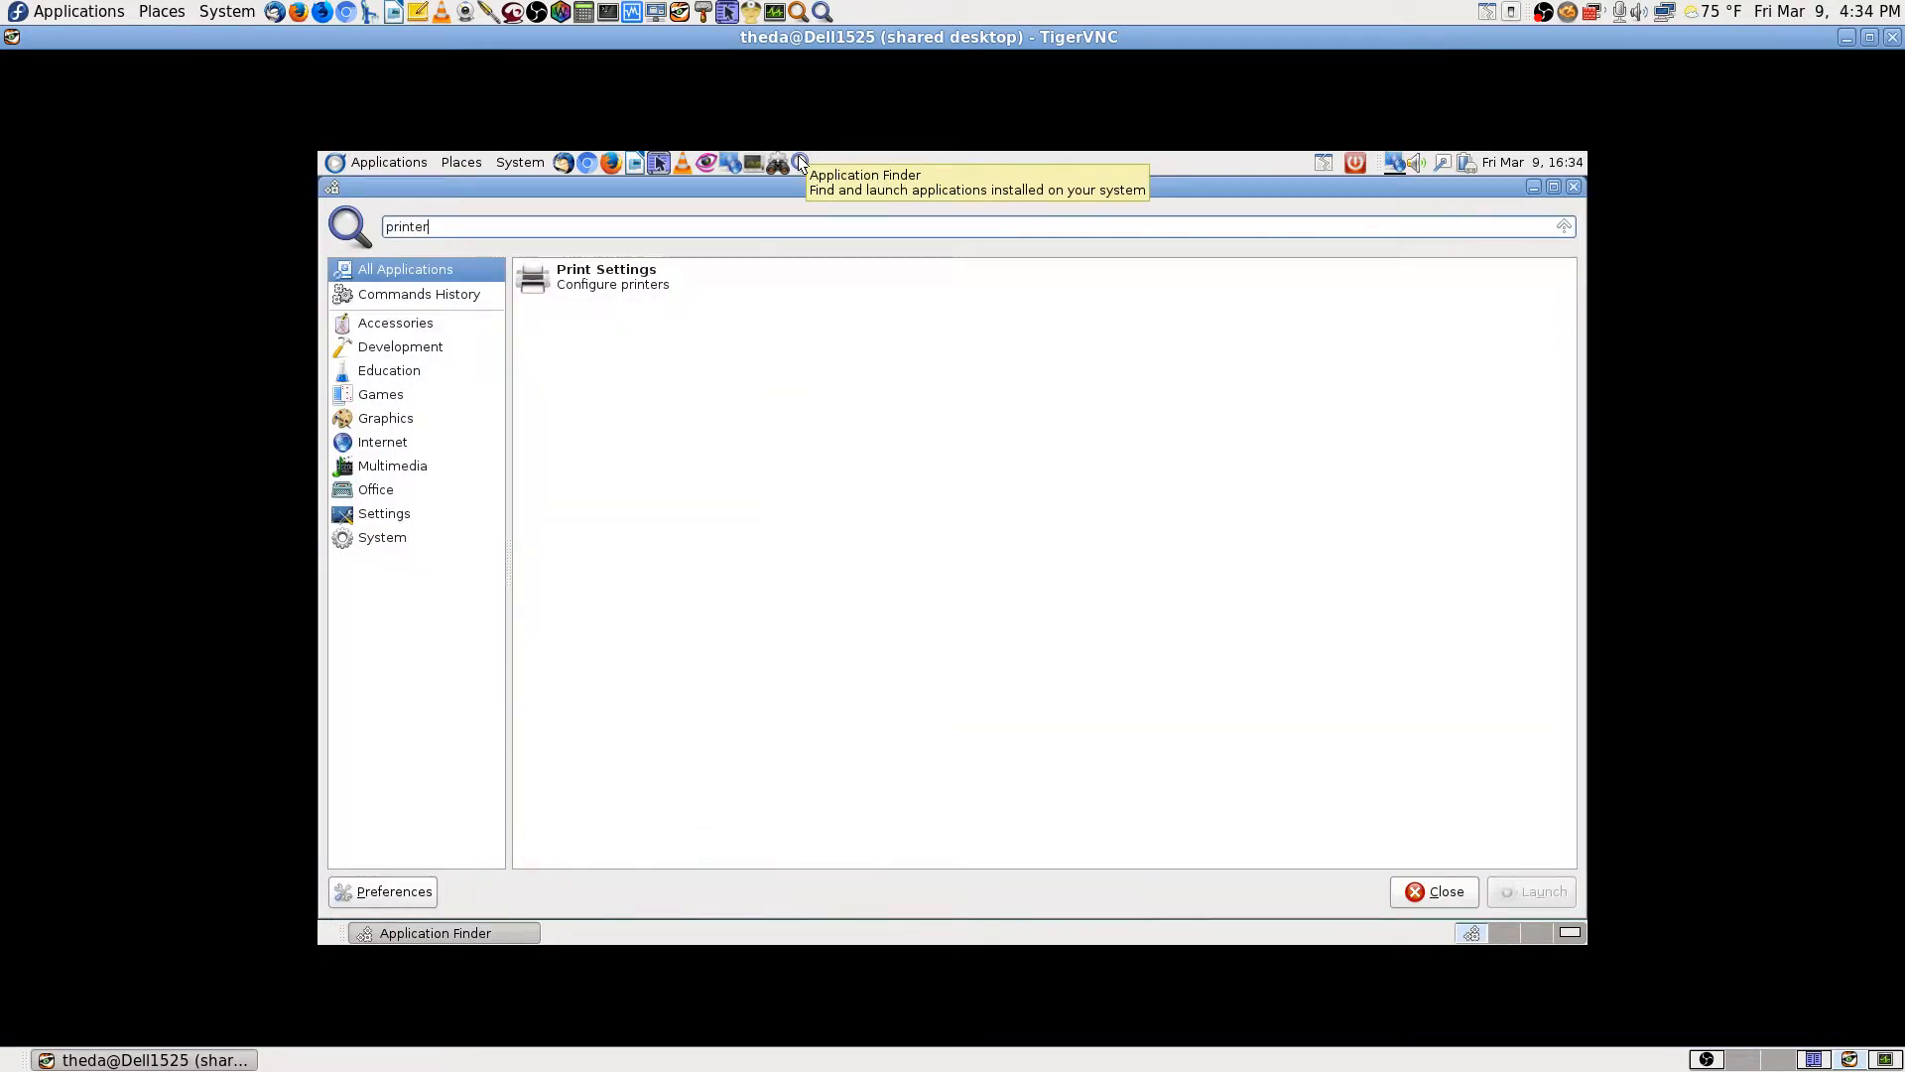
key(Down)
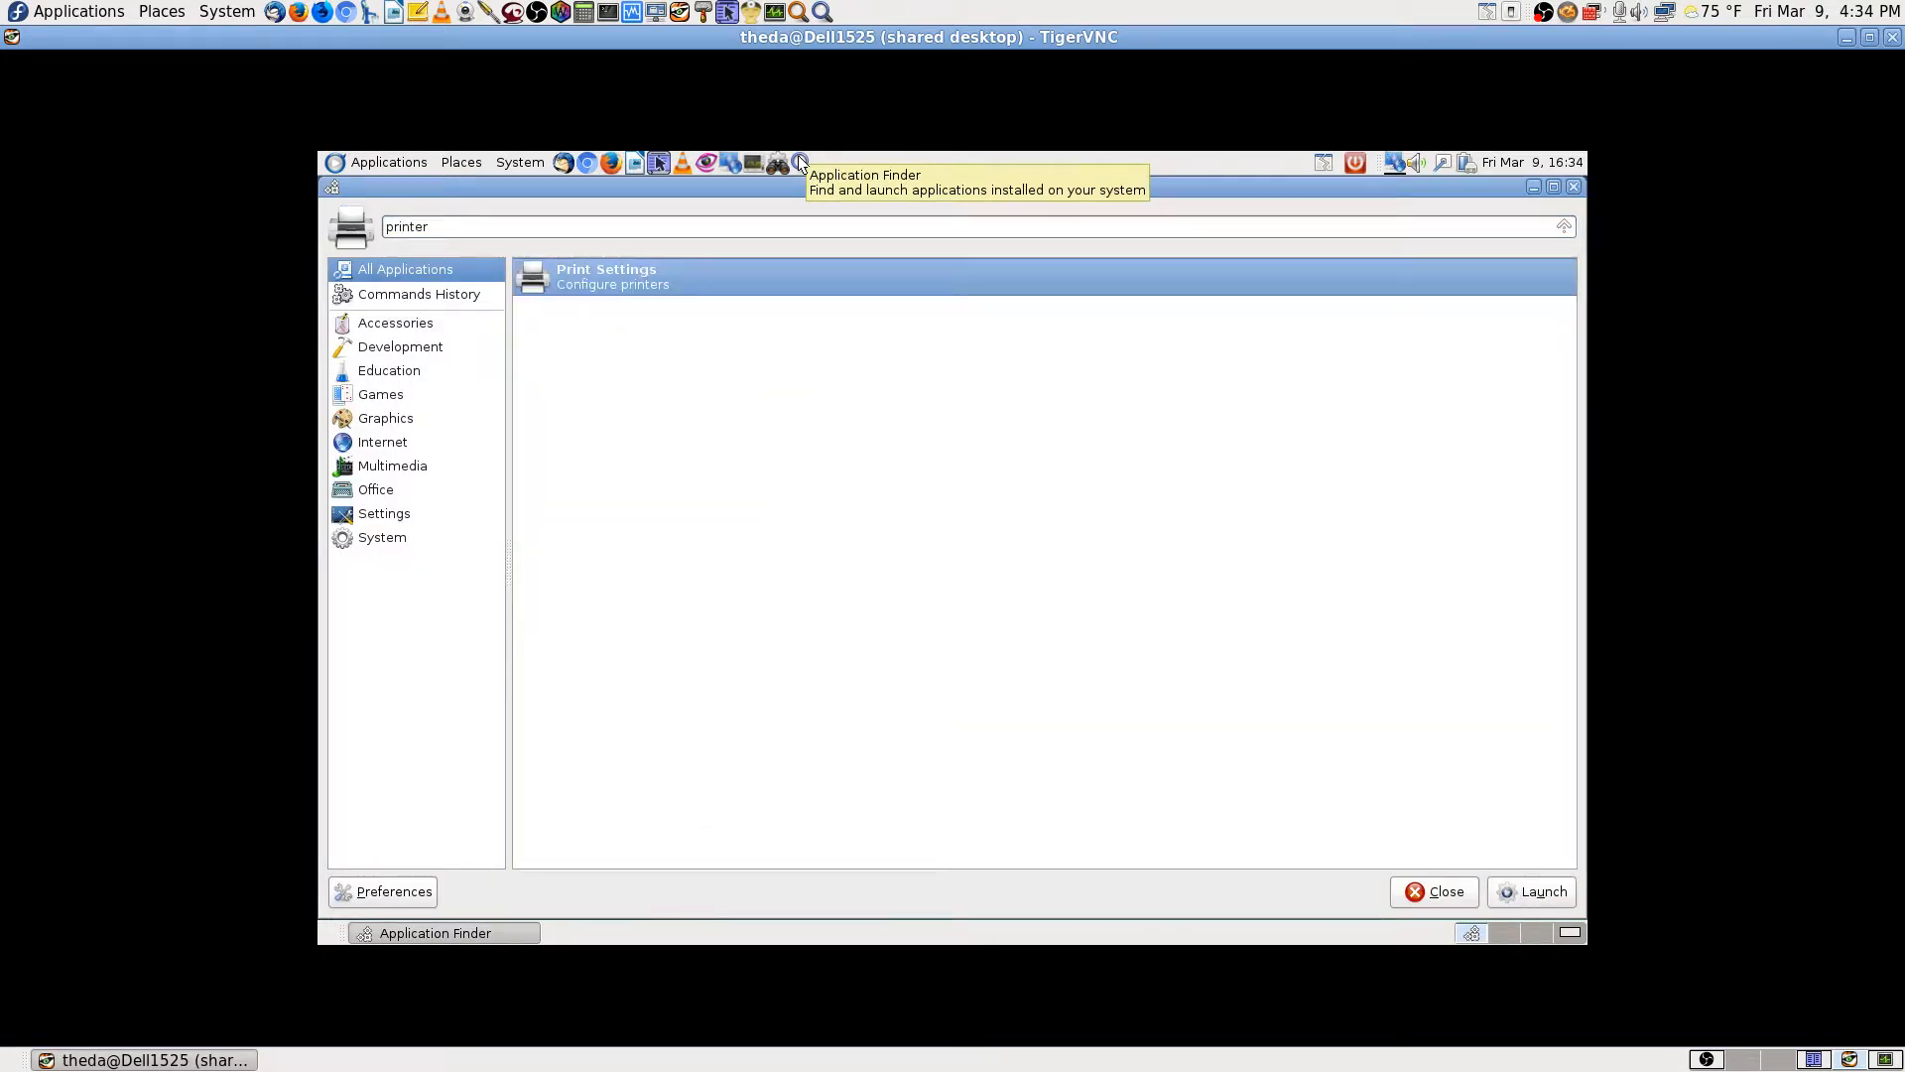
key(Return)
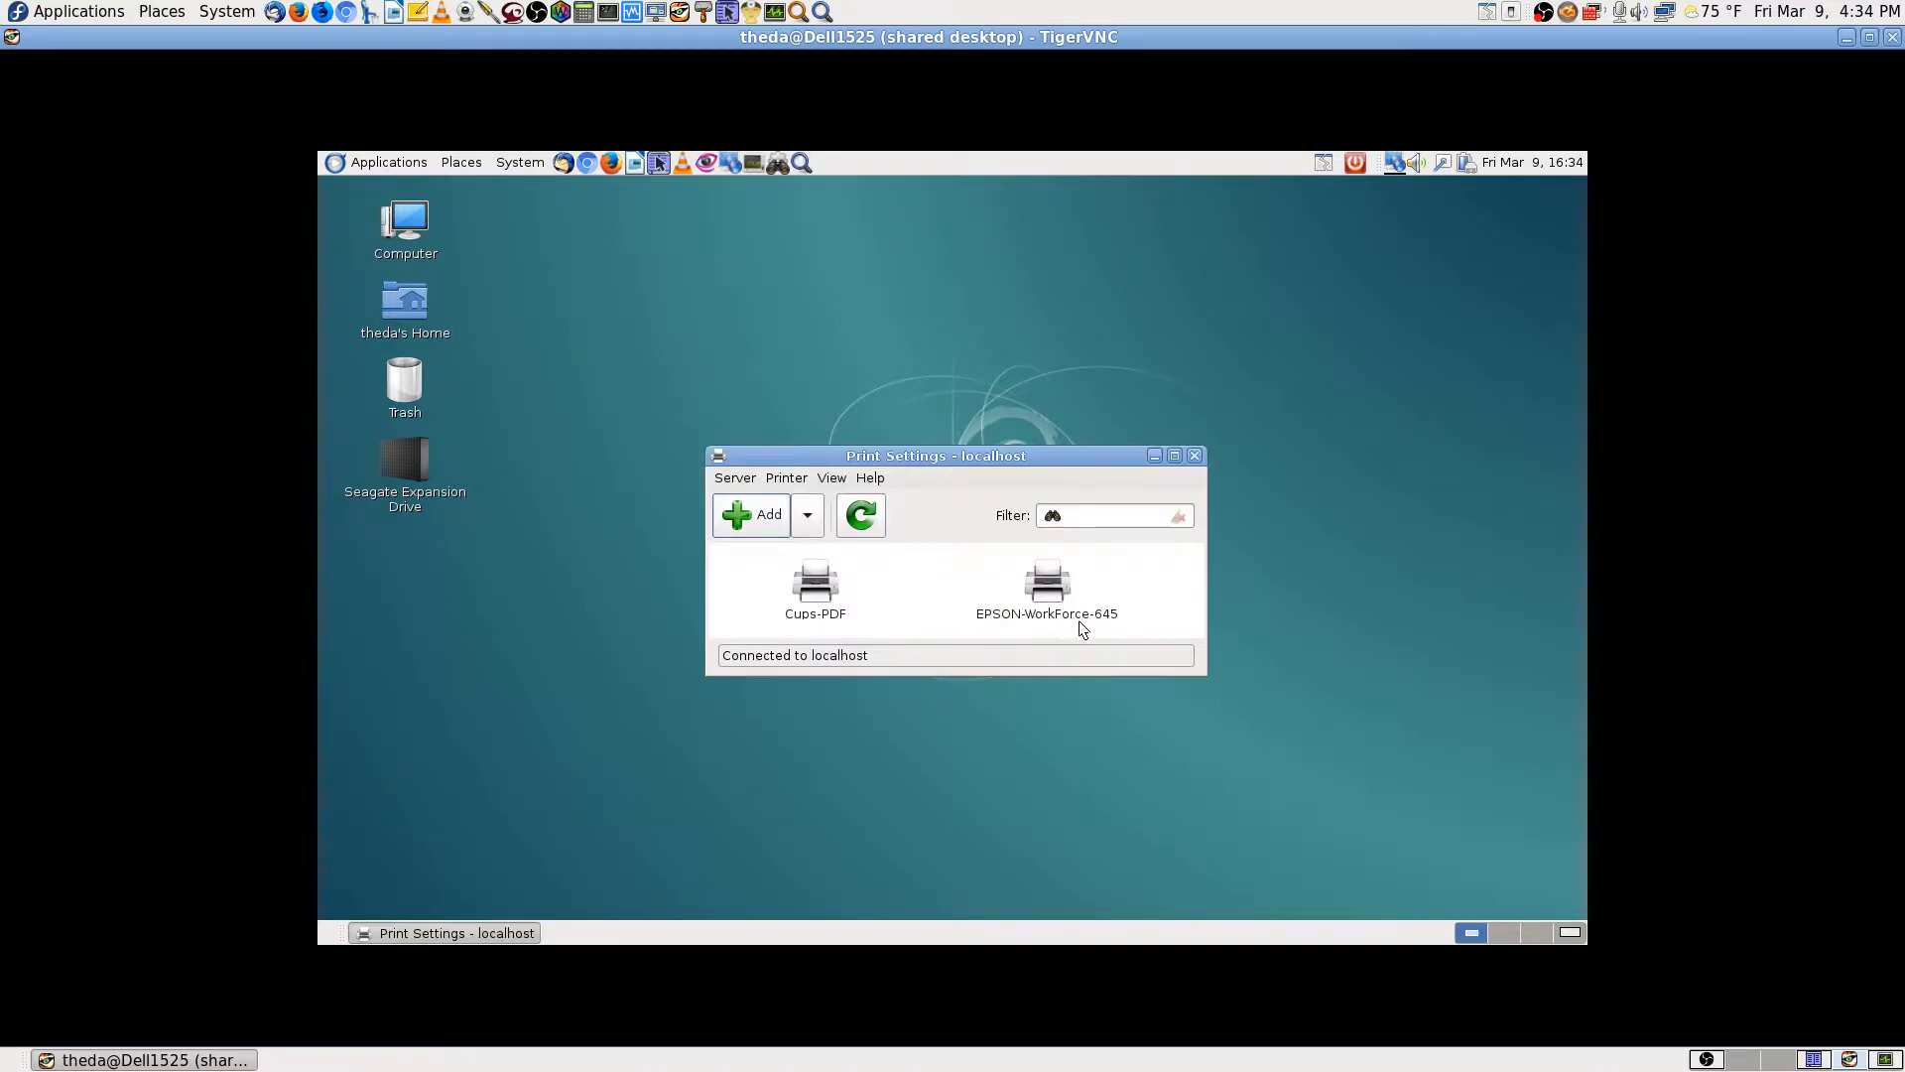
double_click(1041, 585)
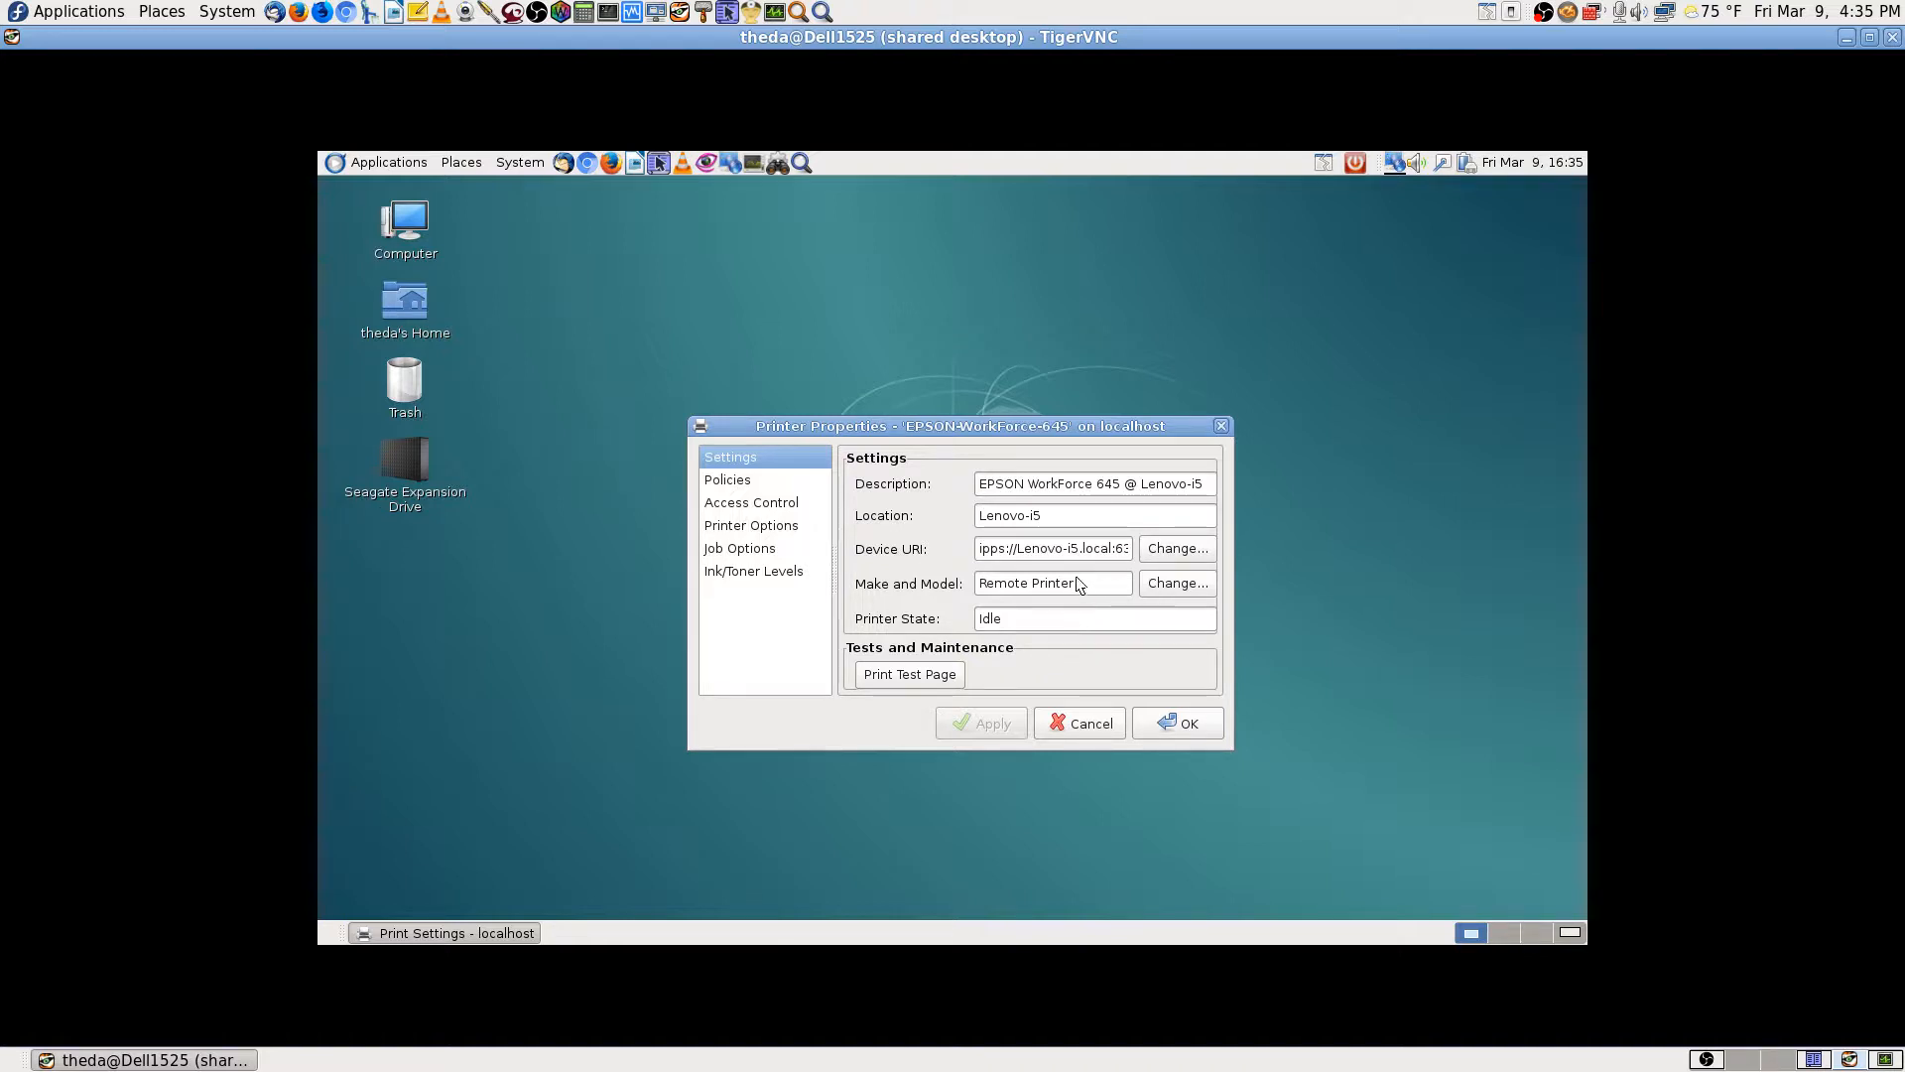
Step: Read the EPSON printer's Device URI, then review its Policies, Access Control and Printer Options pages
click(1042, 551)
key(Left)
key(Left)
key(Left)
key(Left)
key(Right)
key(Right)
key(Right)
key(Right)
key(Right)
key(Right)
key(Right)
key(Right)
key(Right)
key(Right)
key(Right)
key(Right)
key(Right)
key(Right)
key(Right)
key(Right)
key(Right)
key(Right)
key(Right)
key(Right)
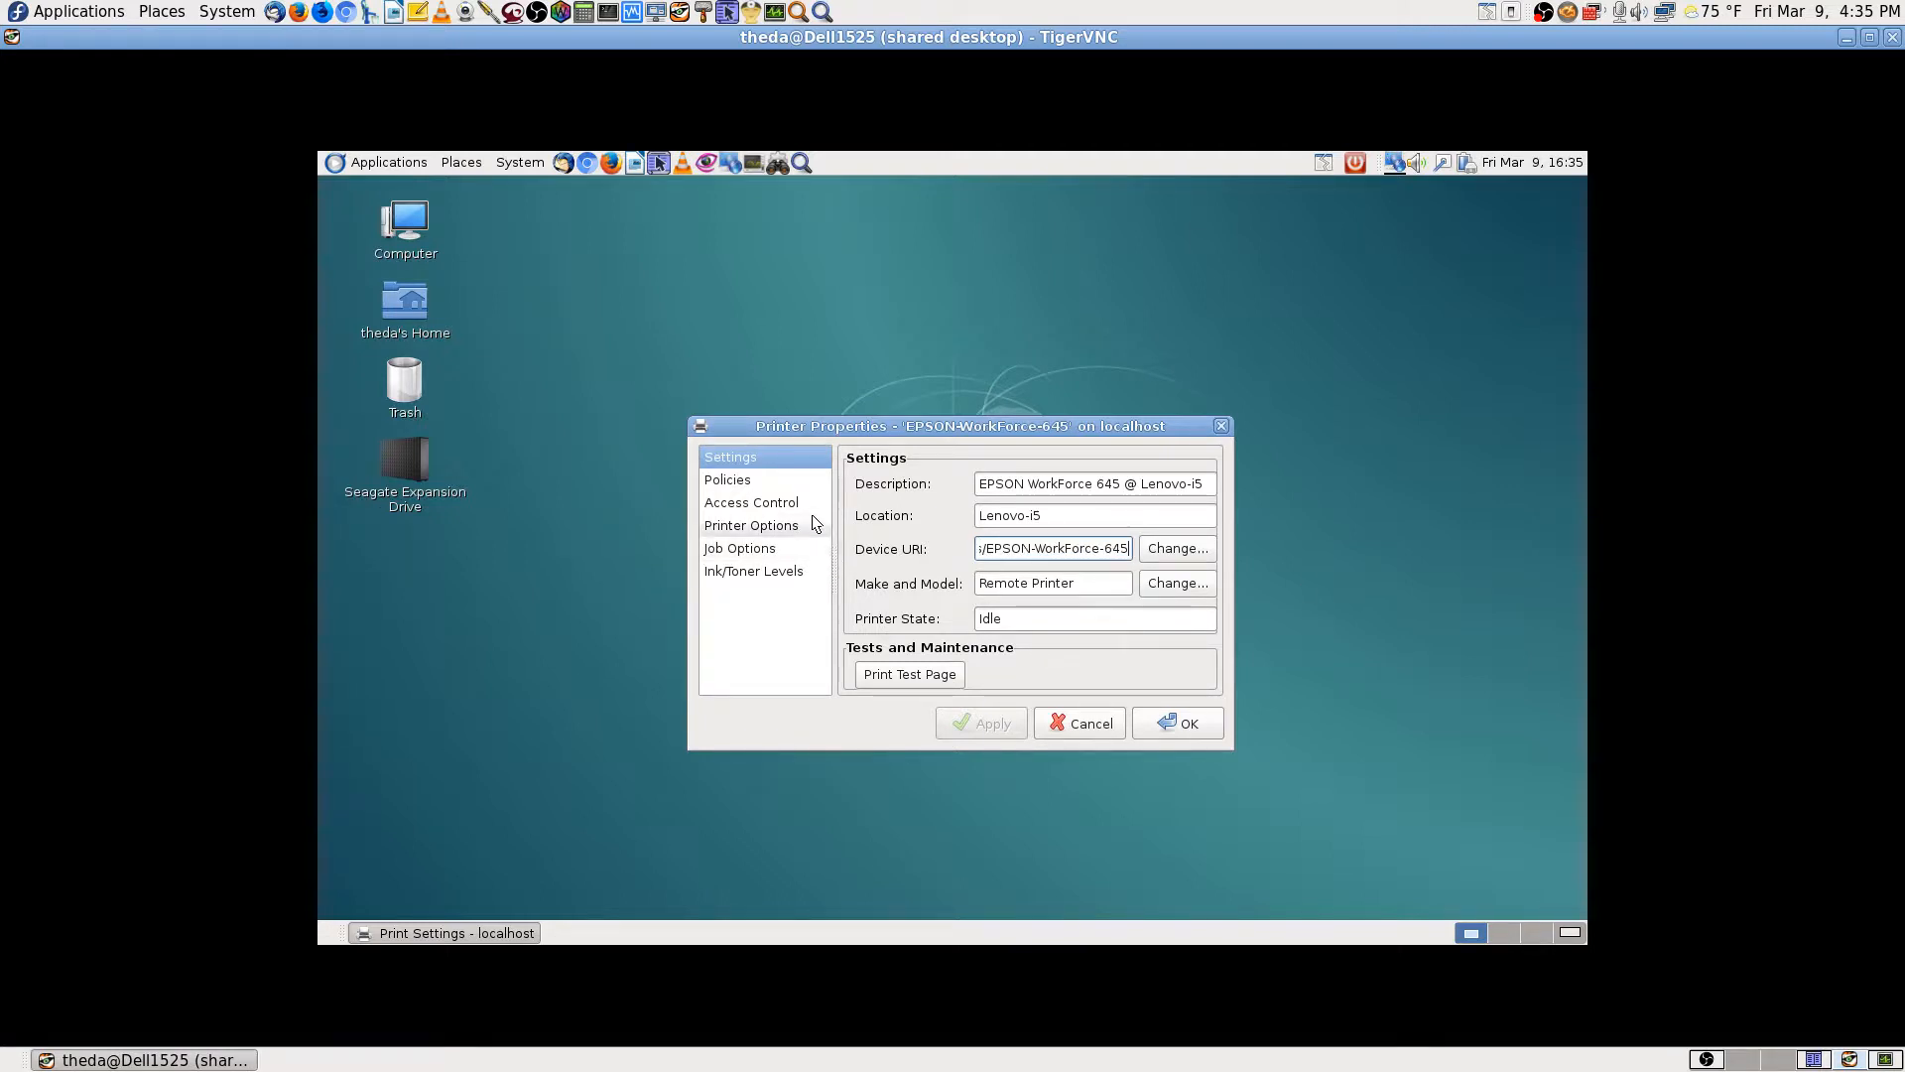
click(736, 483)
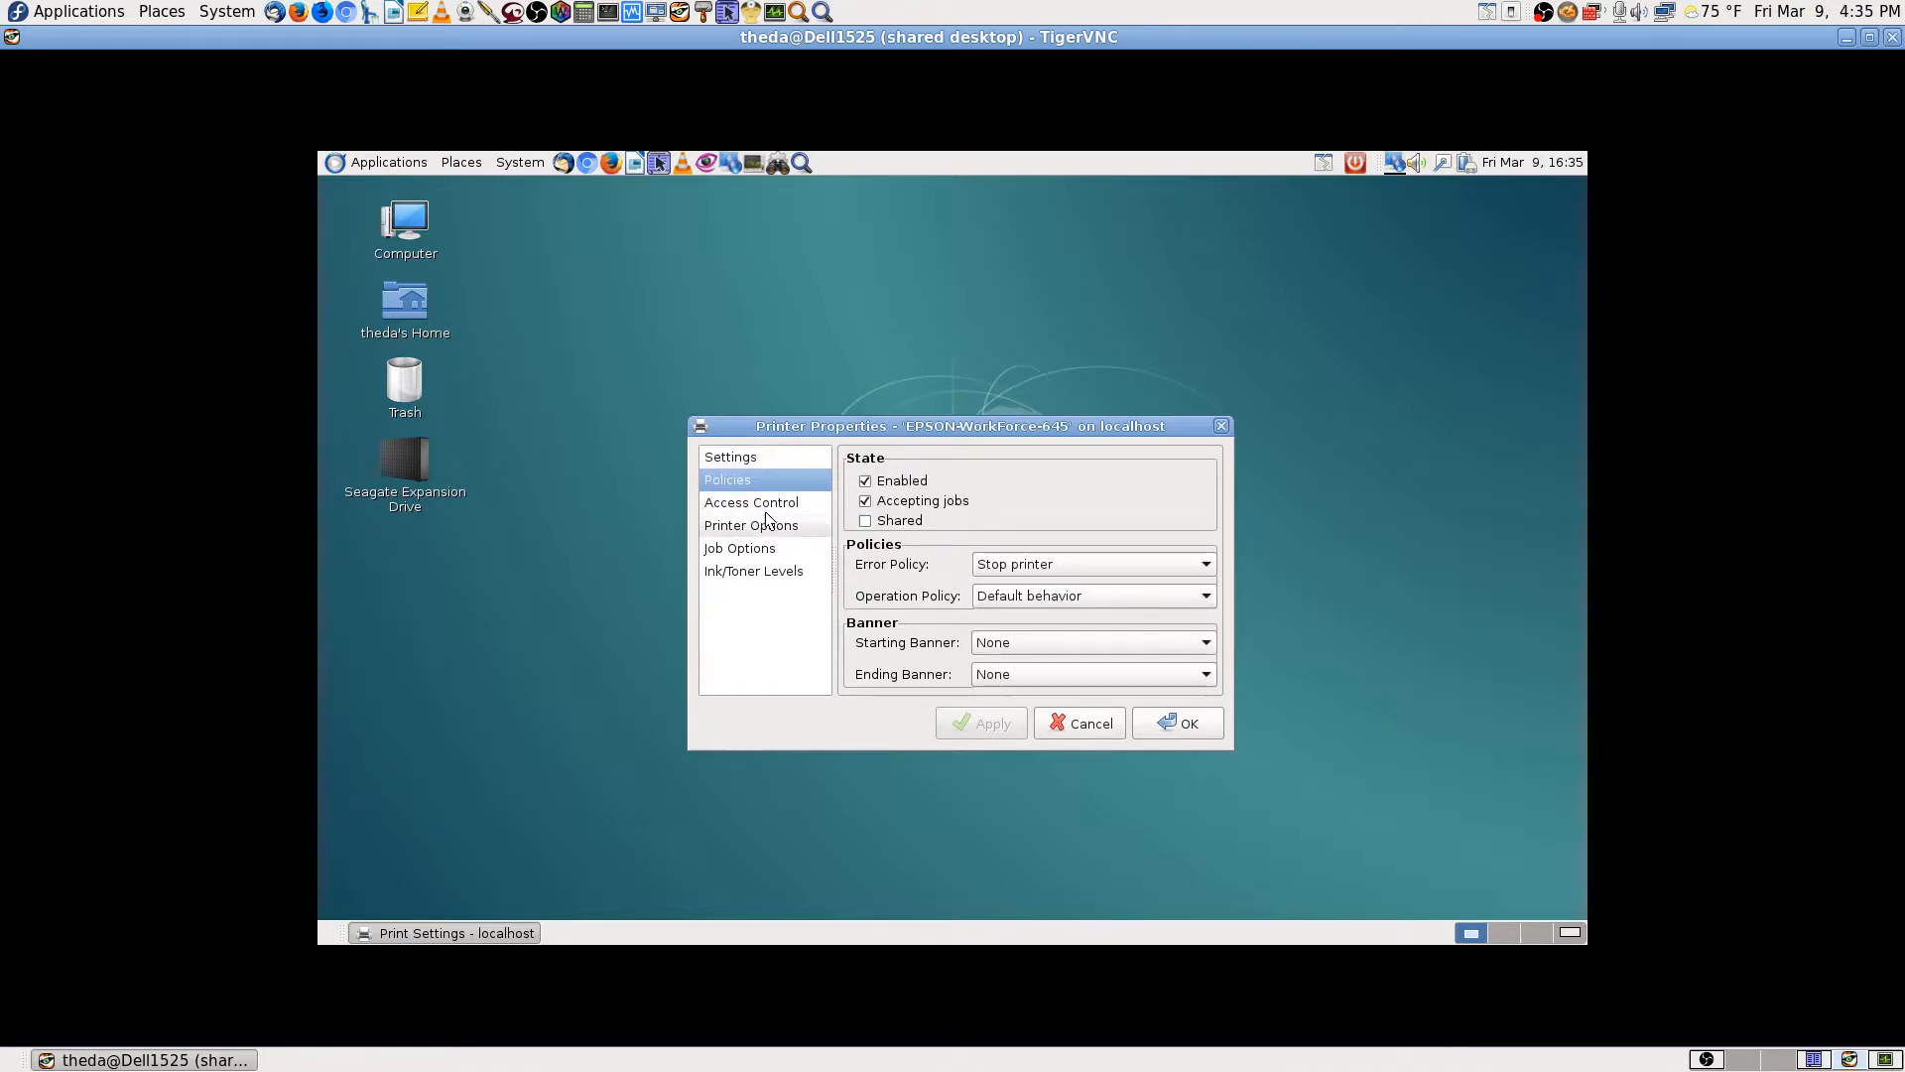
click(746, 504)
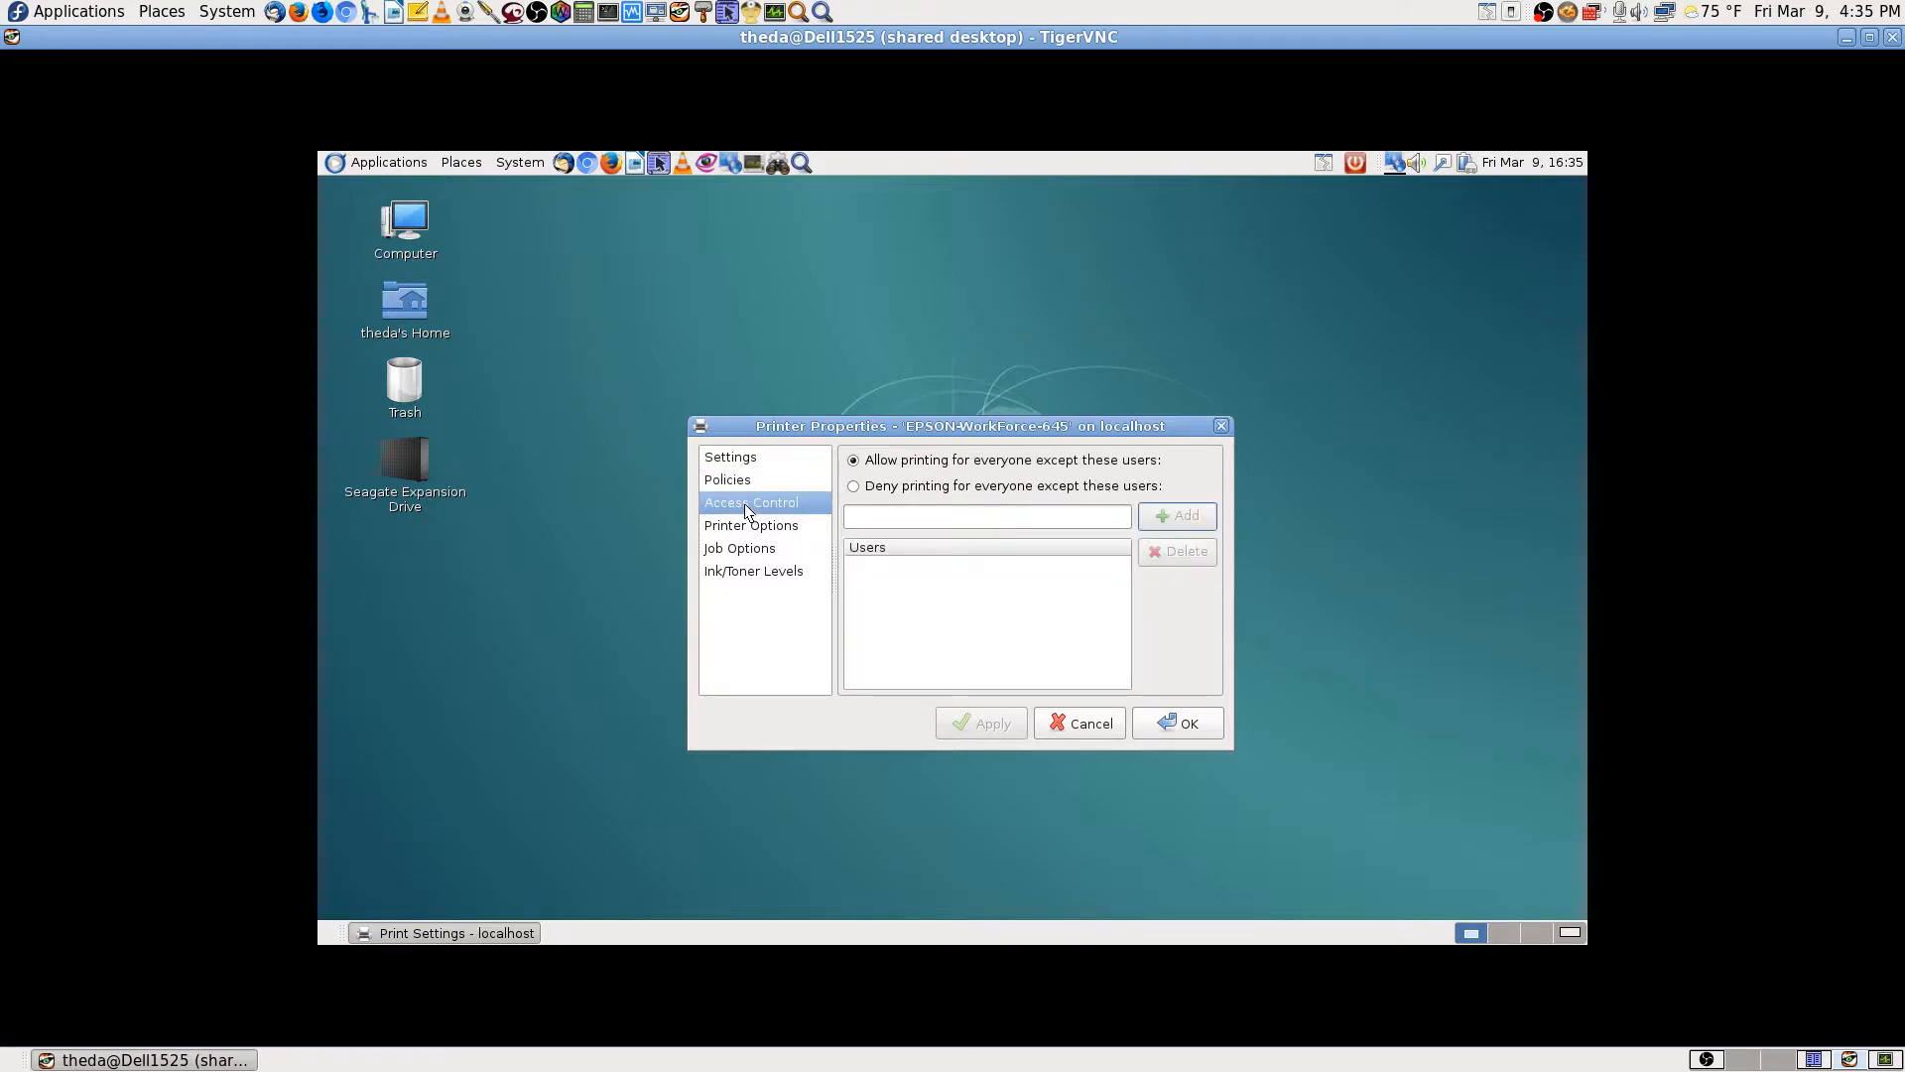
click(744, 525)
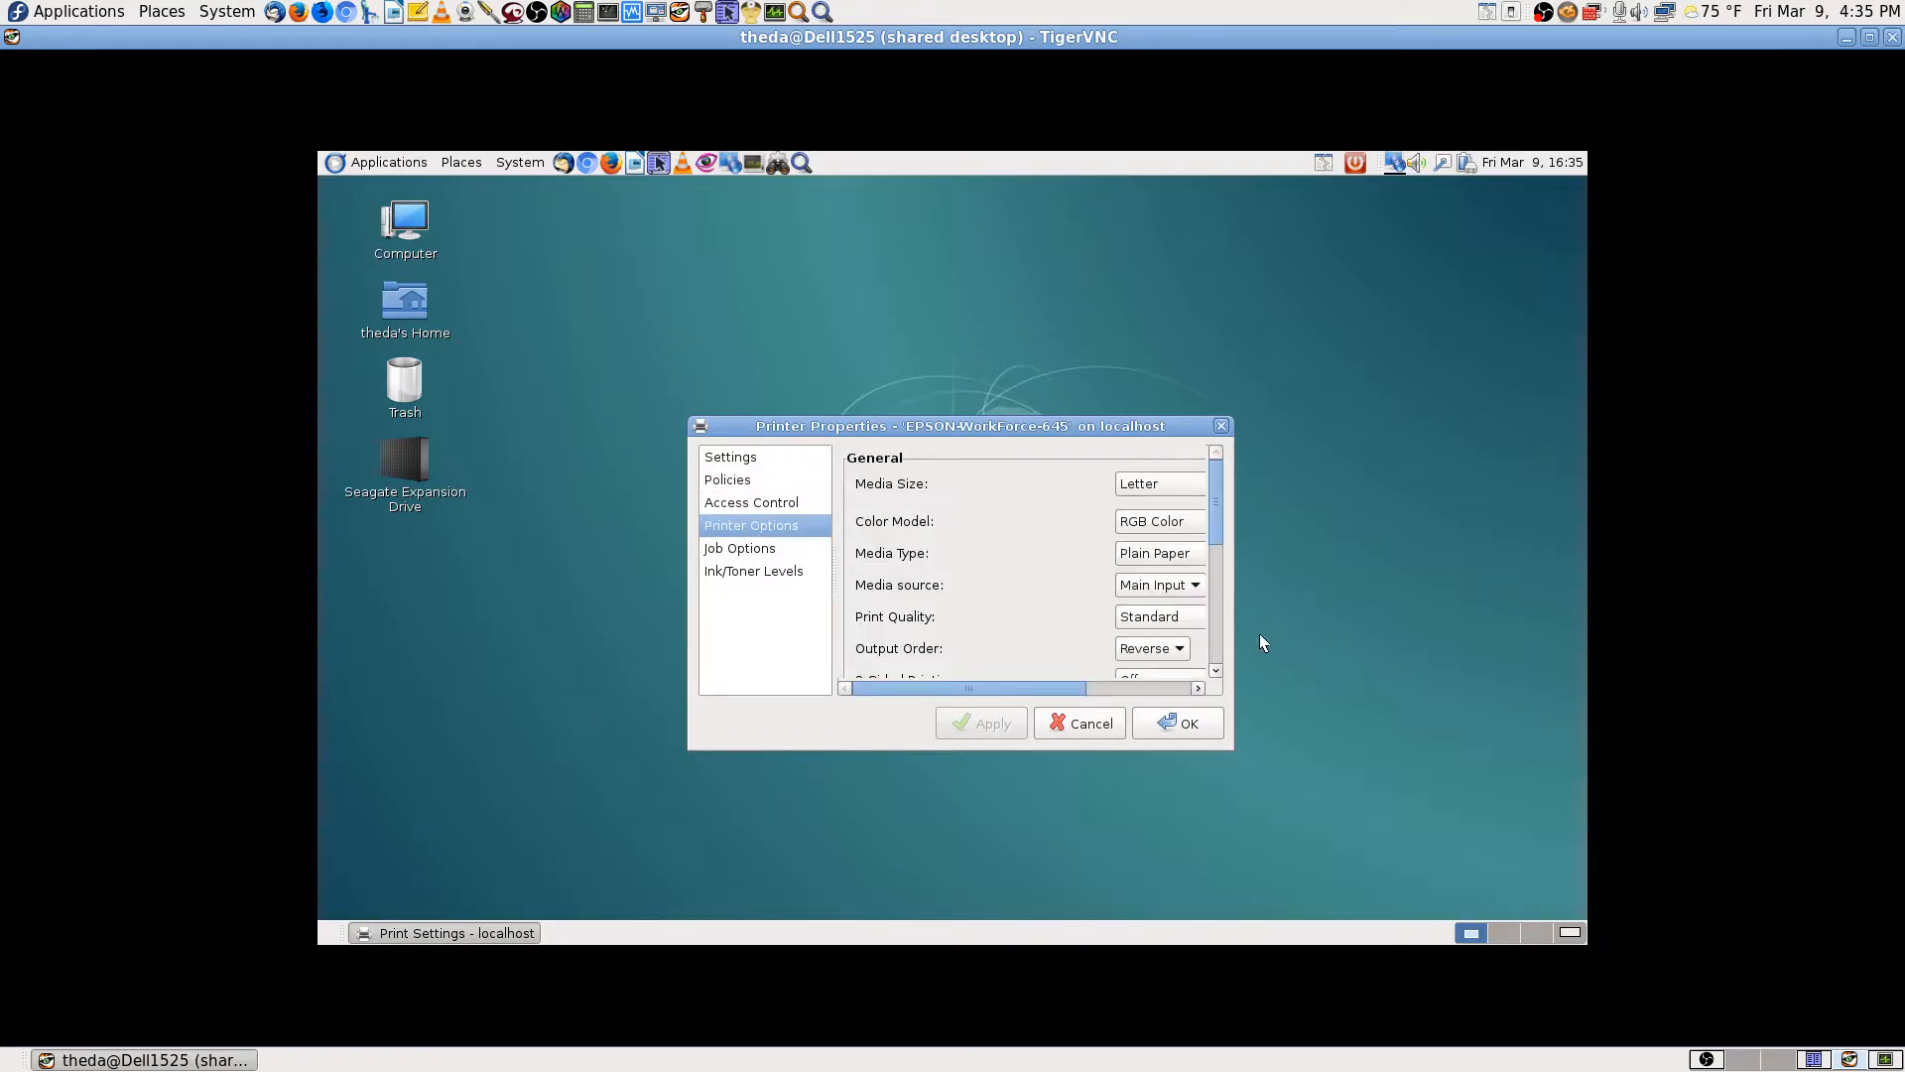
Step: Enlarge the properties dialog, check Job Options and Ink/Toner Levels, then cancel unchanged
drag(1228, 751, 1318, 842)
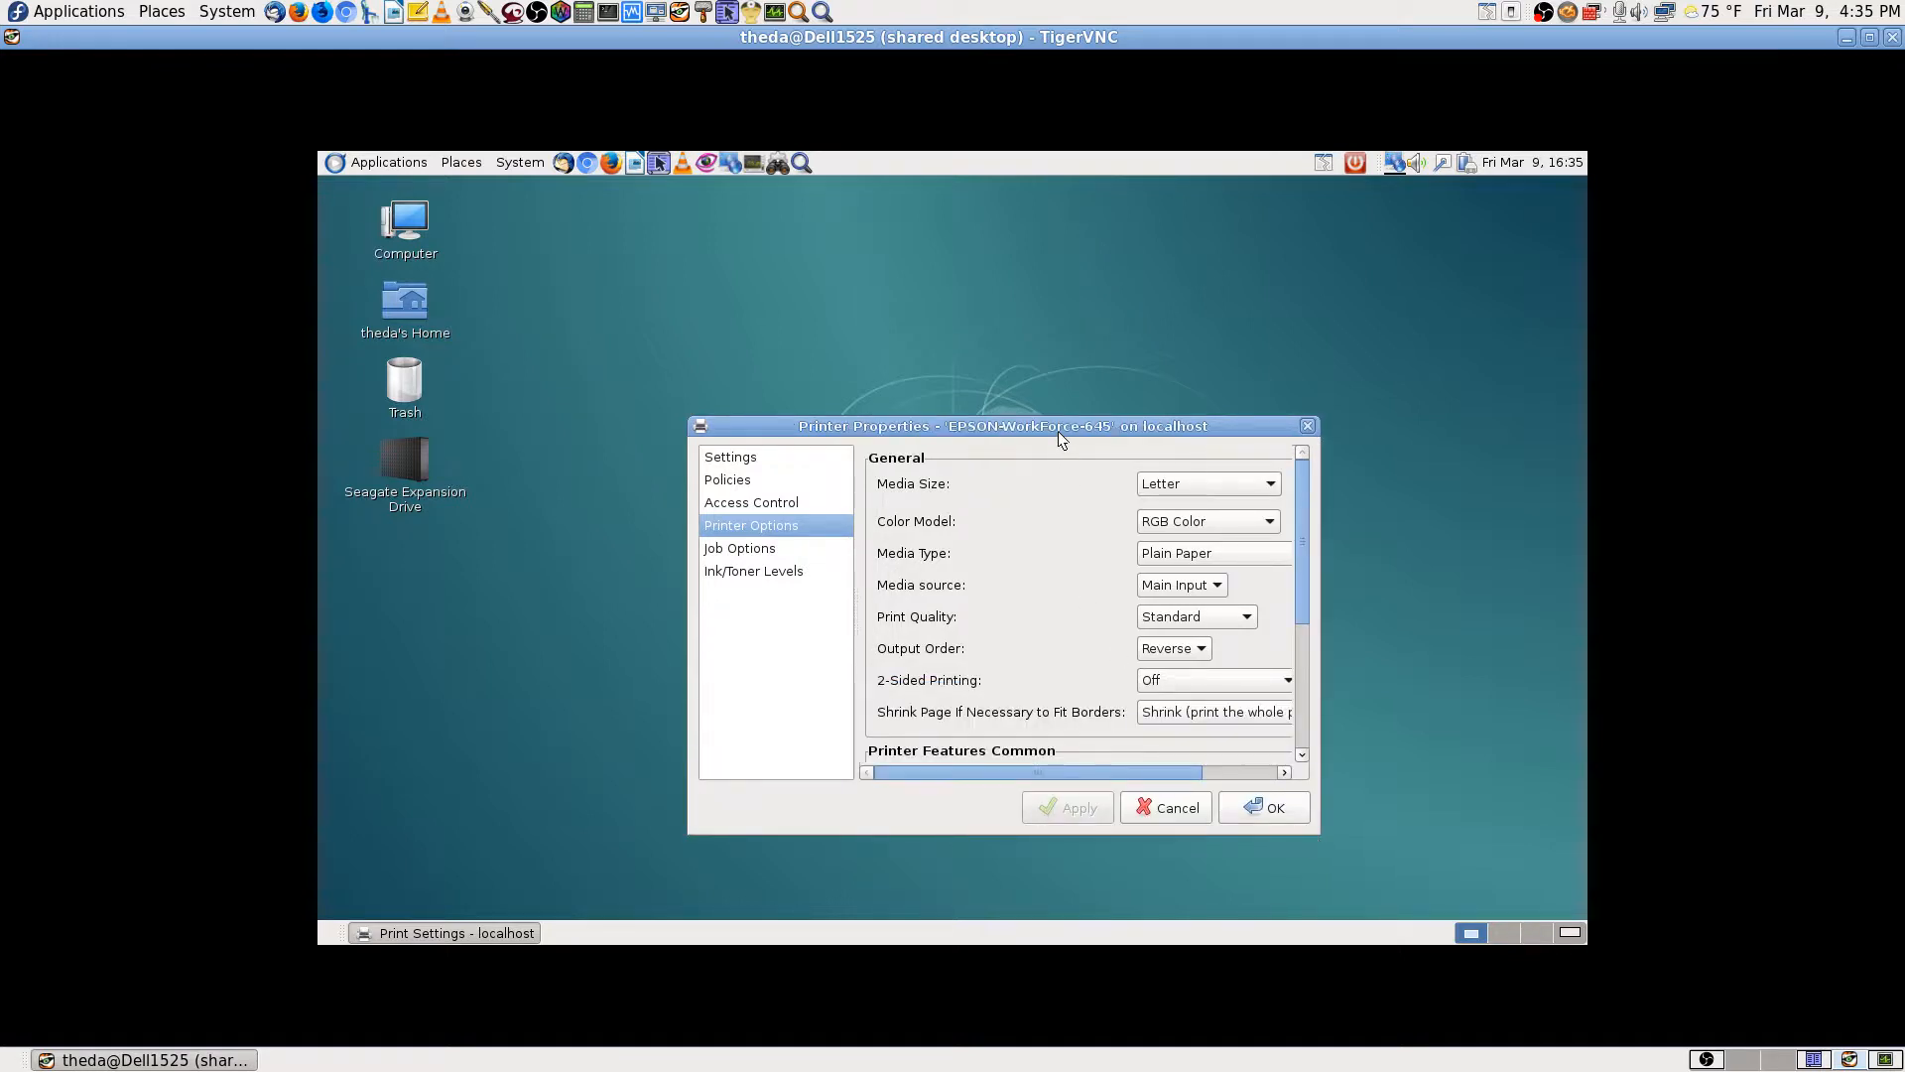
drag(1057, 427, 1014, 298)
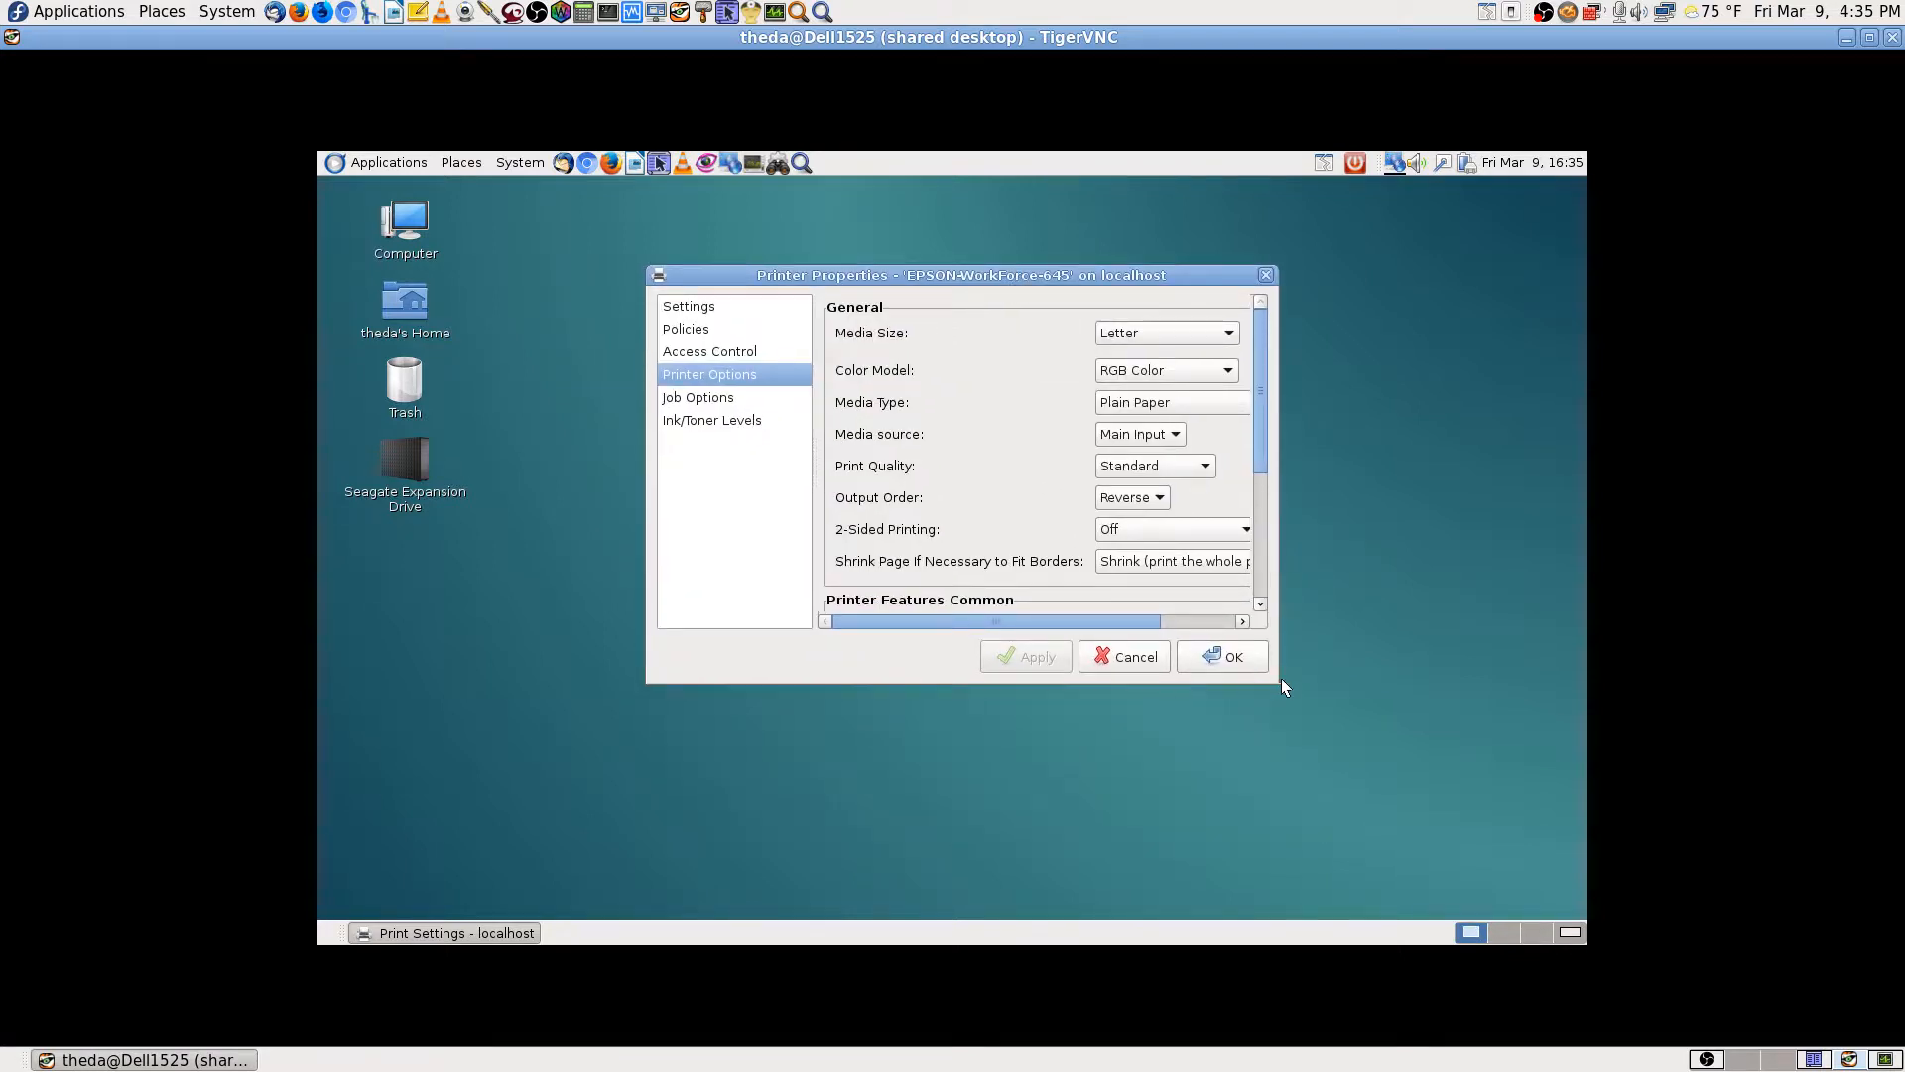
drag(1276, 677, 1419, 722)
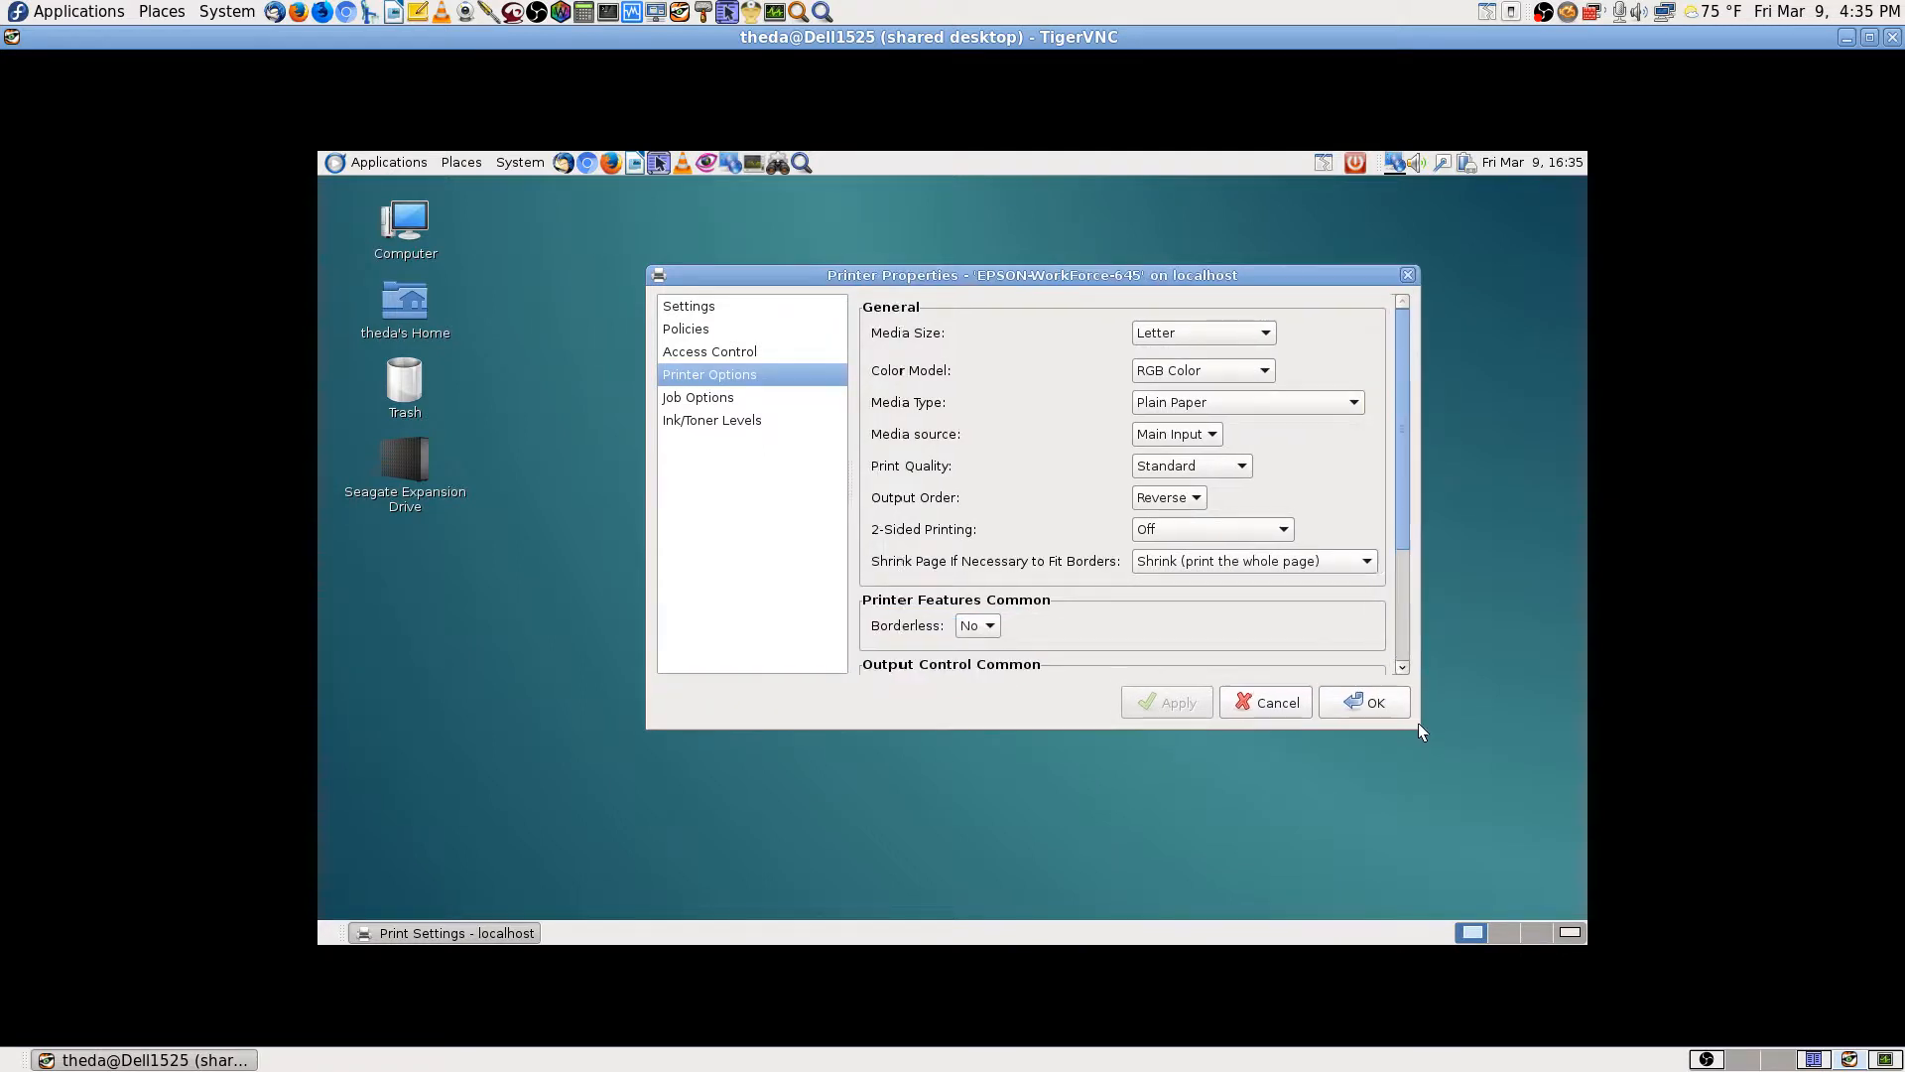
click(710, 401)
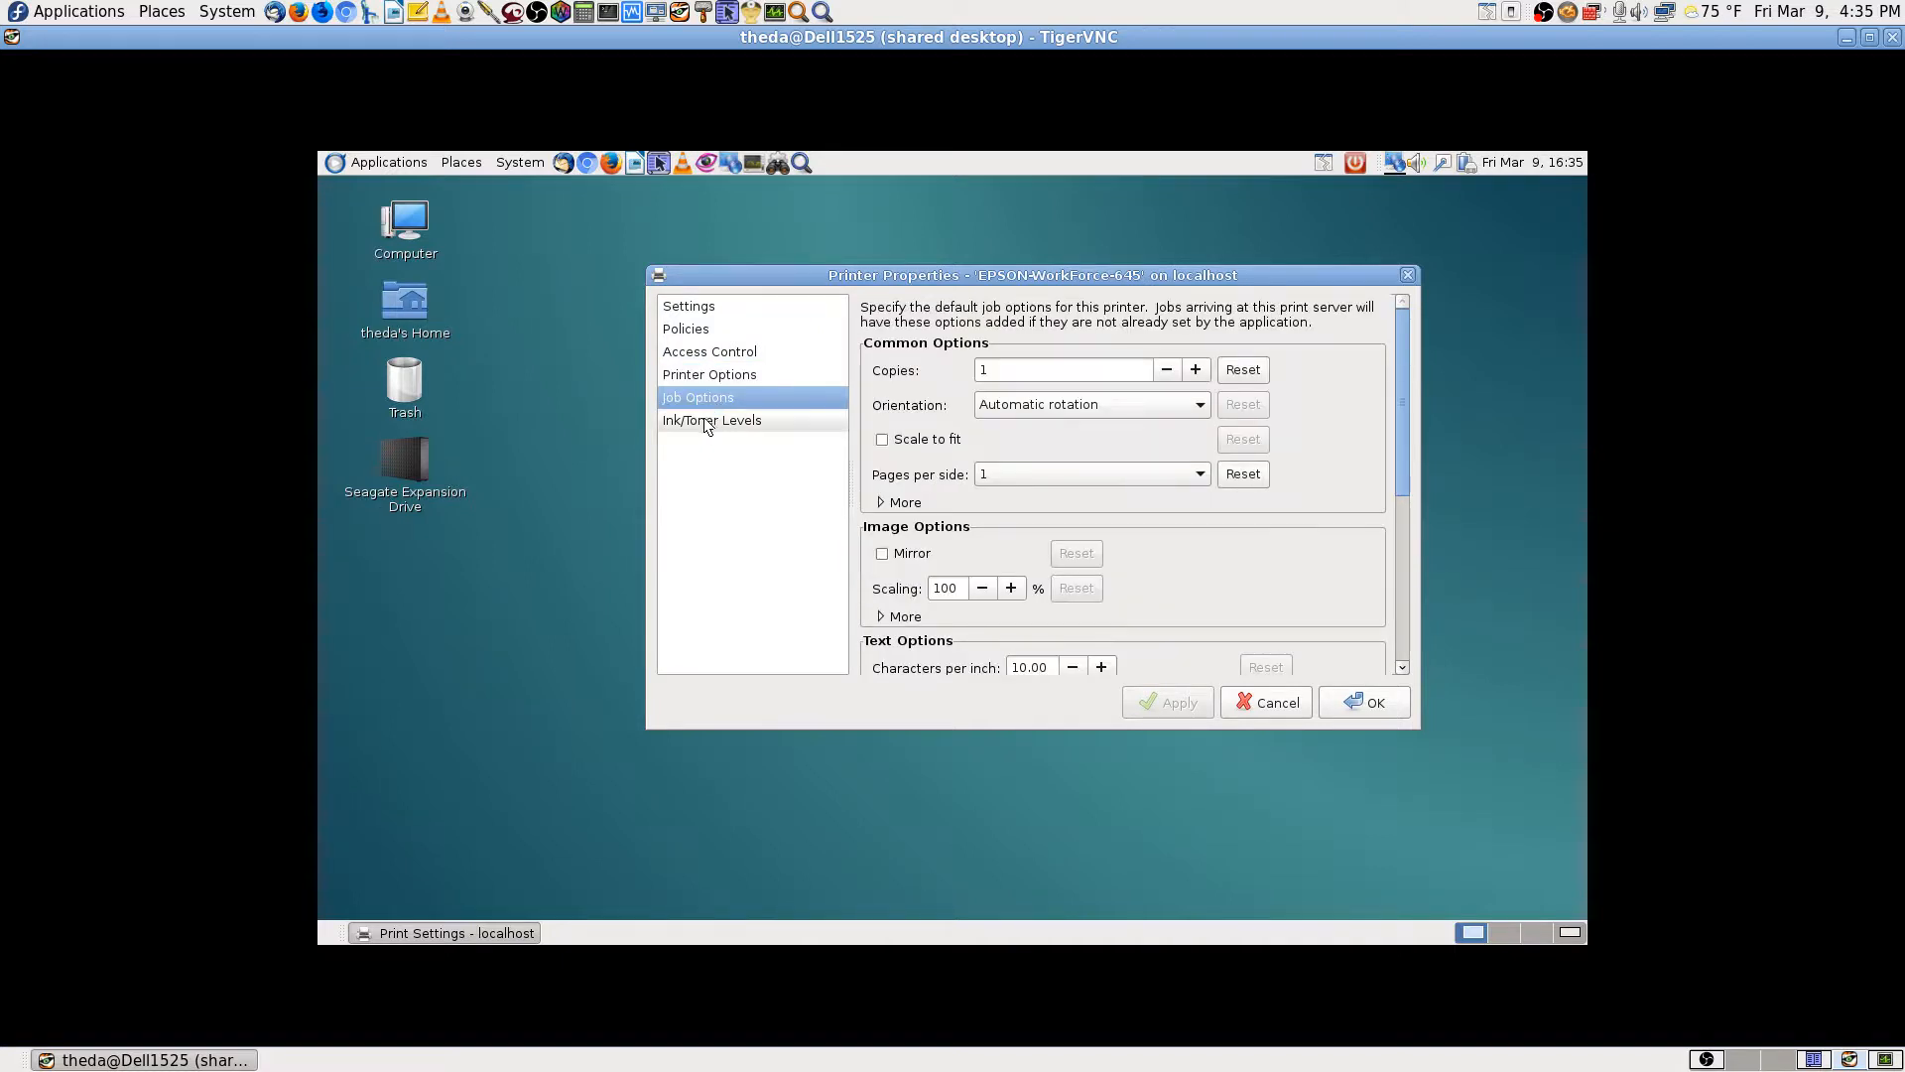
click(700, 420)
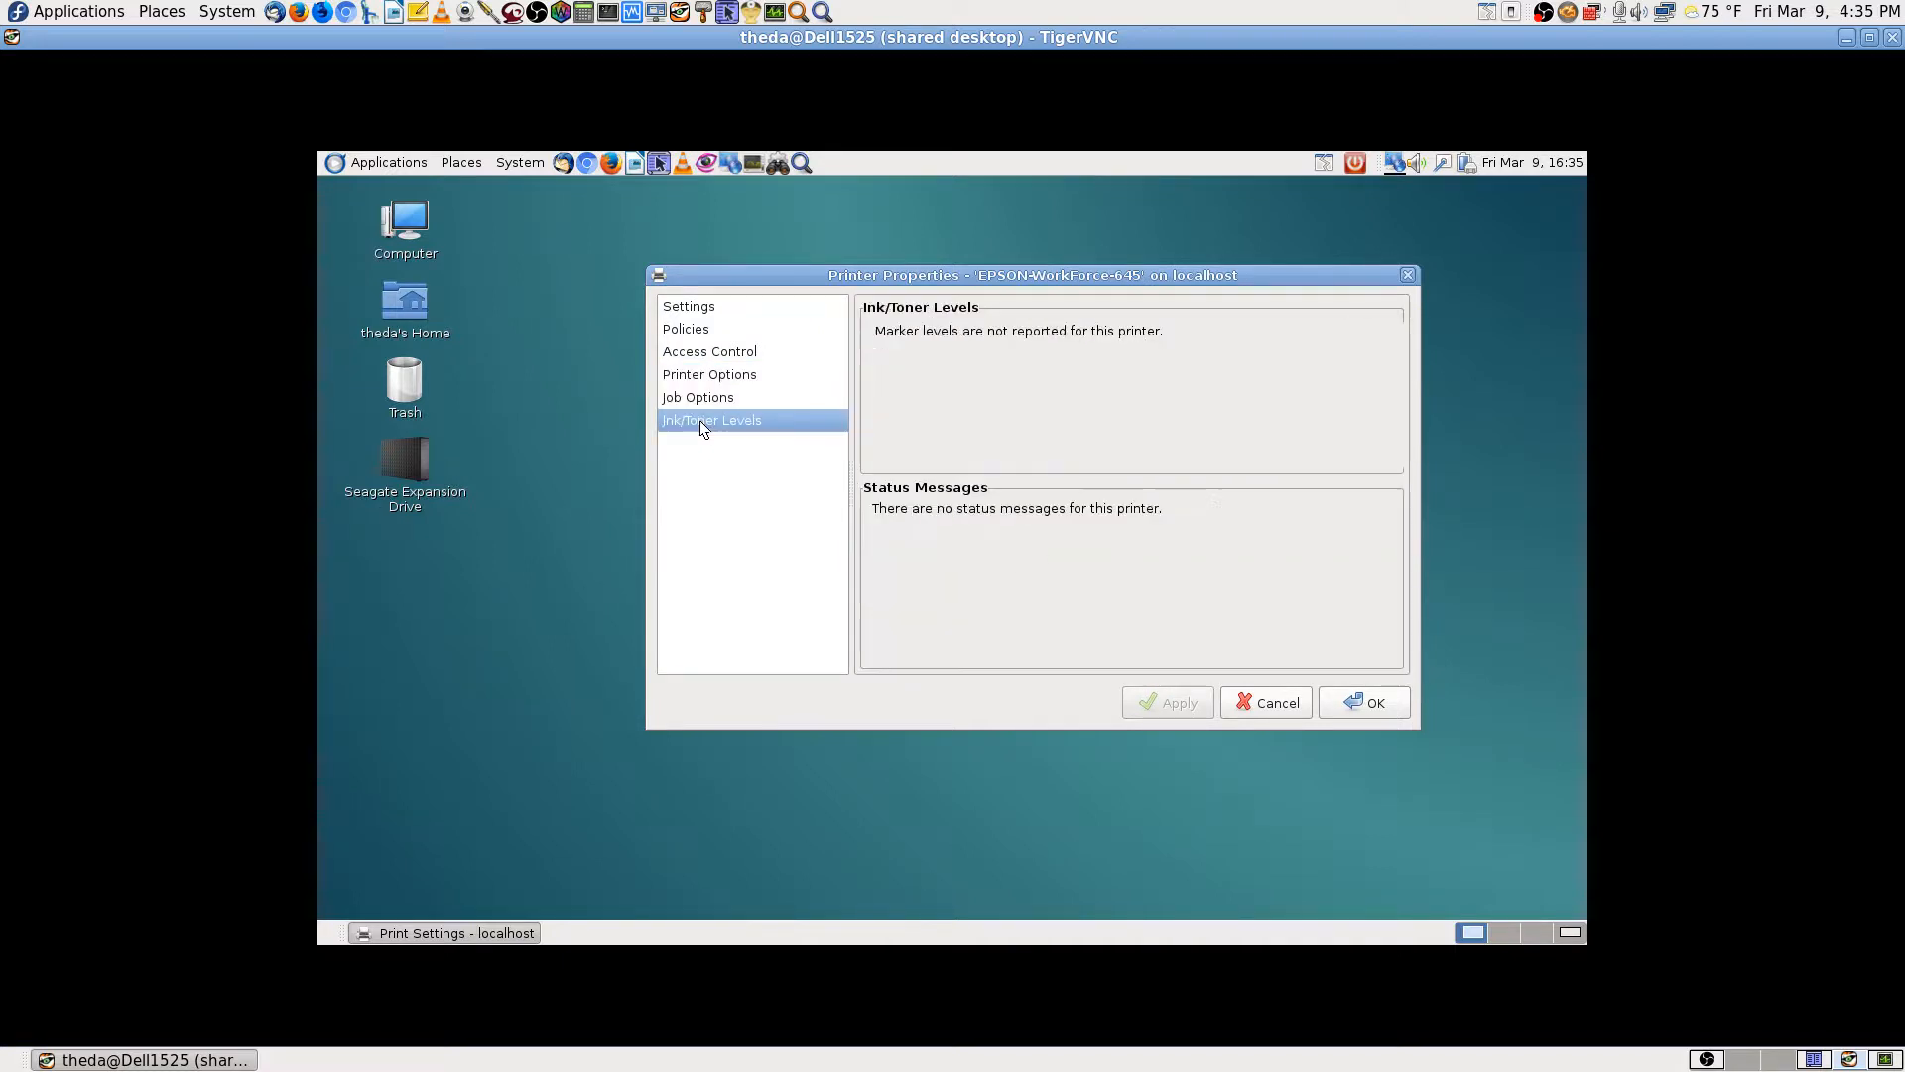
click(1284, 704)
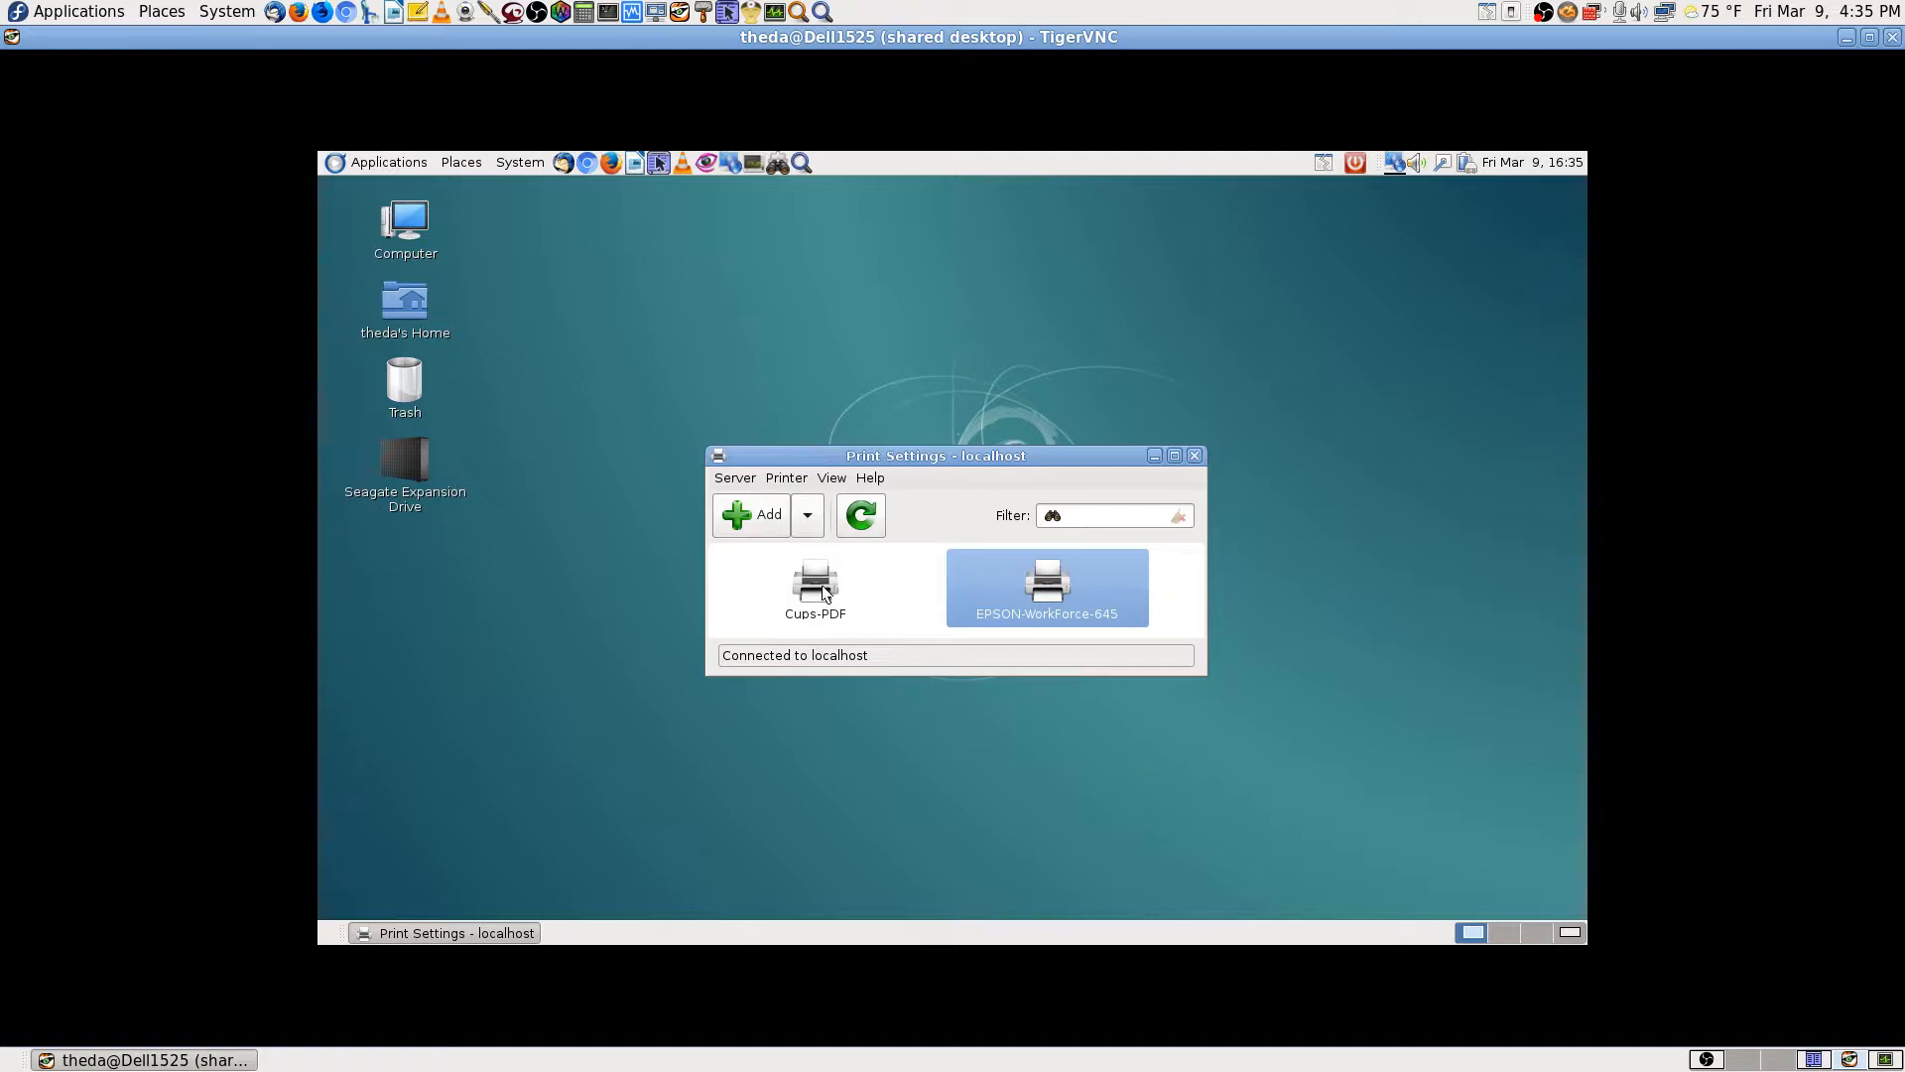
Step: Close Print Settings and start Krusader on another workspace
click(1196, 456)
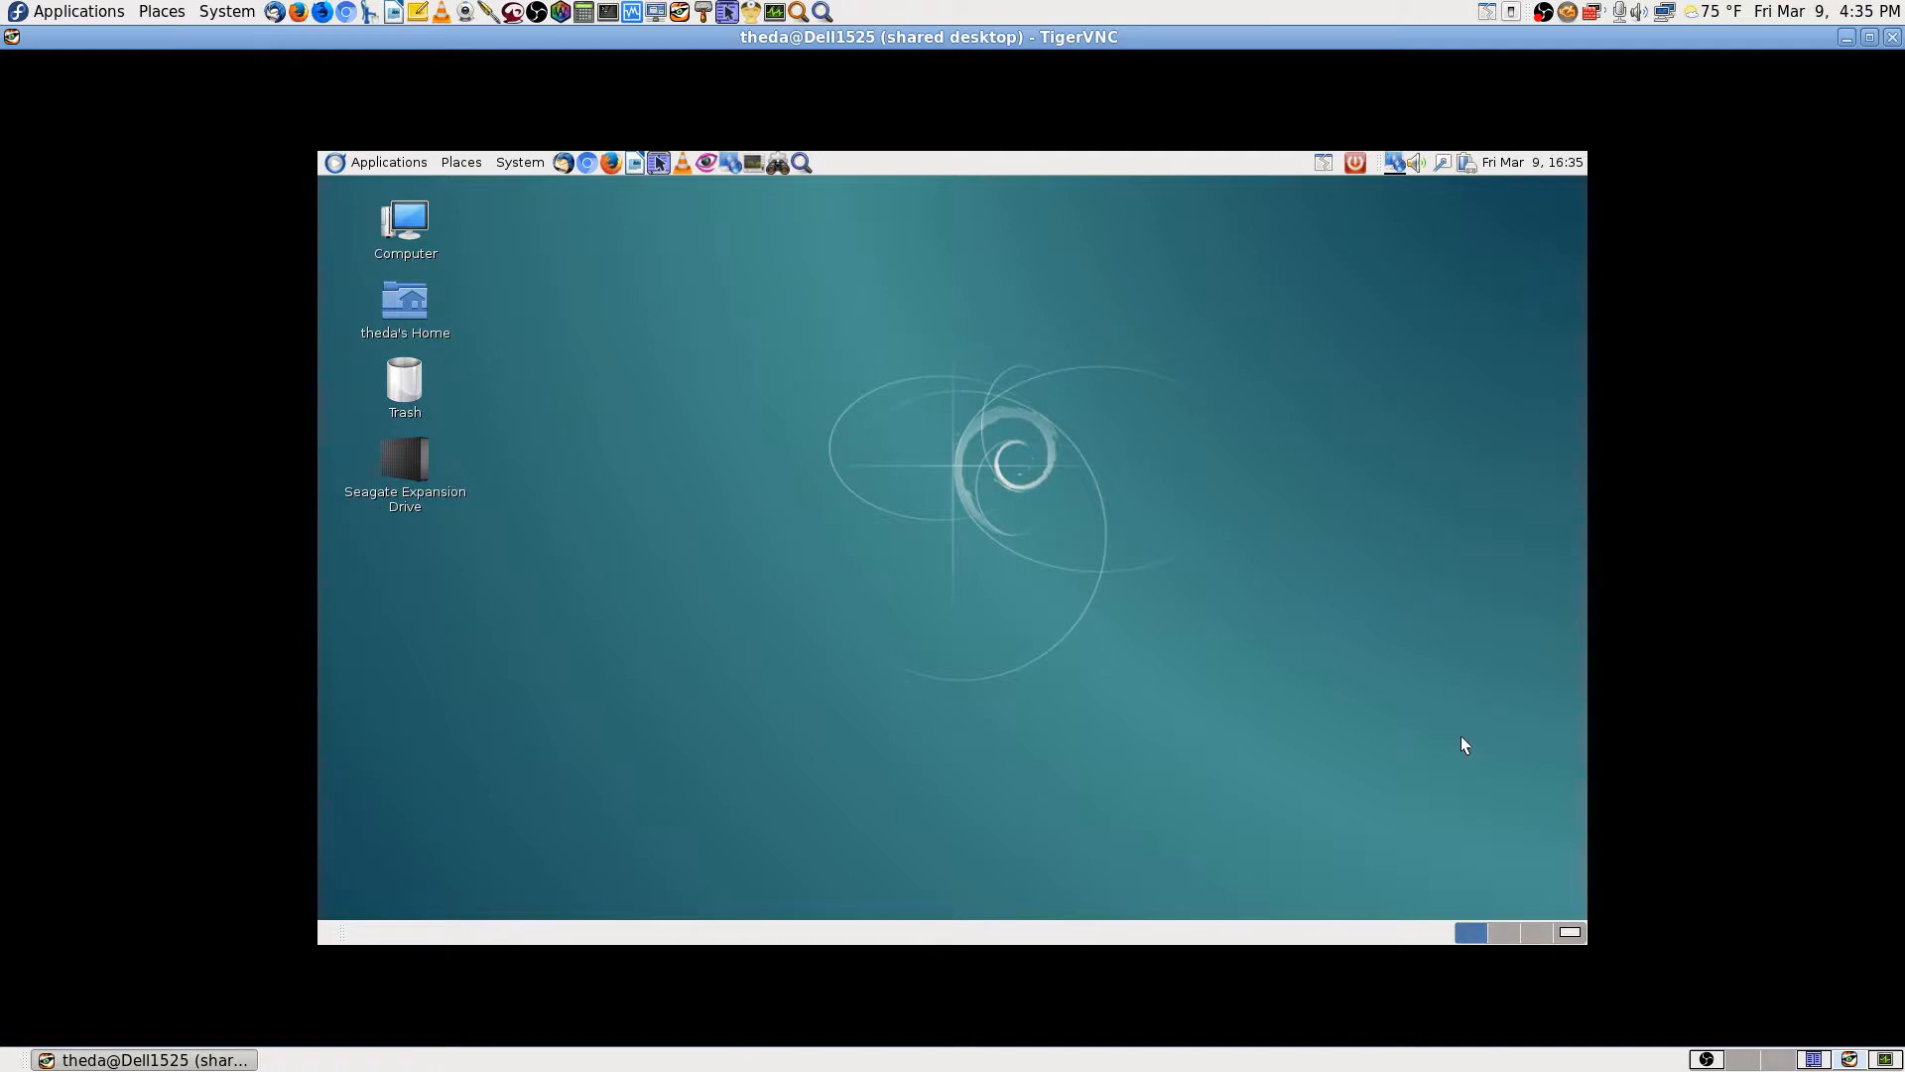
click(1536, 933)
click(658, 162)
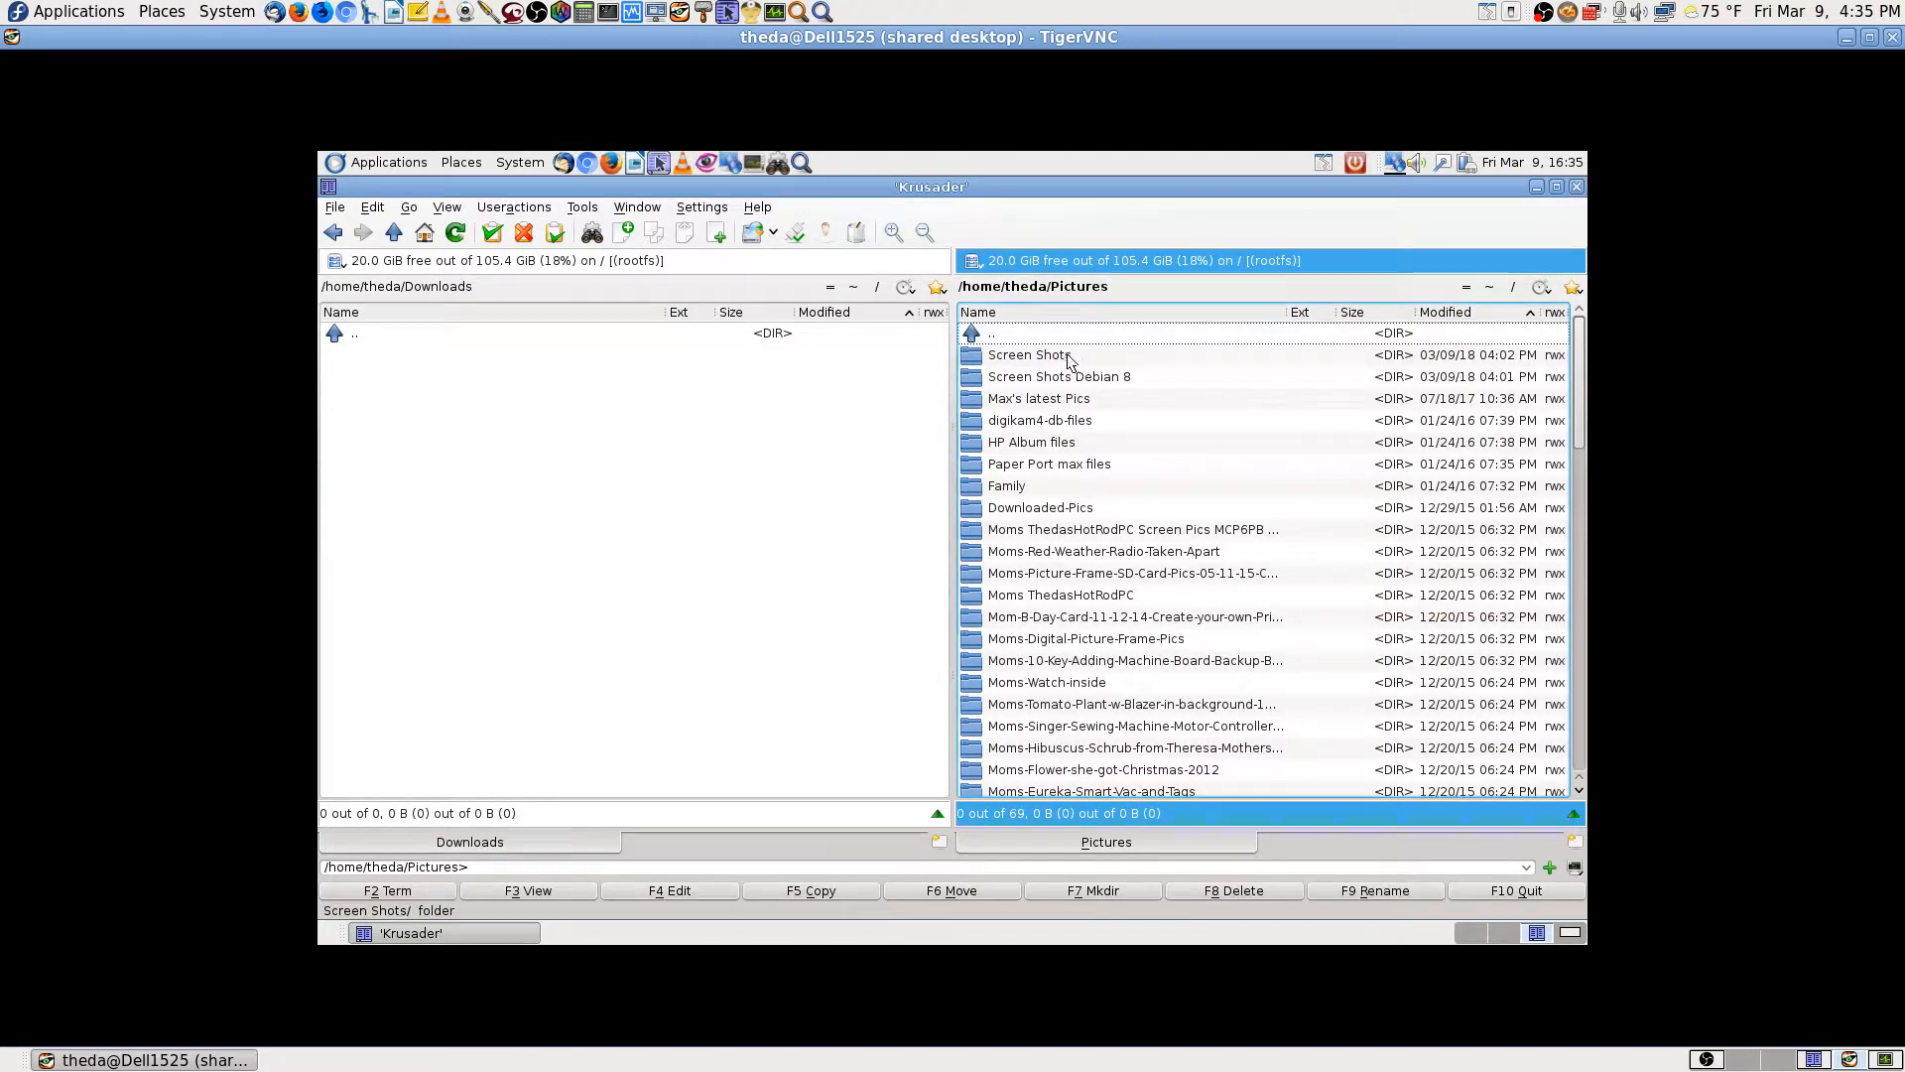
Step: Navigate Home > Documents > Fedora 26 info and open the Epson scanner driver text file in Kate
click(1488, 288)
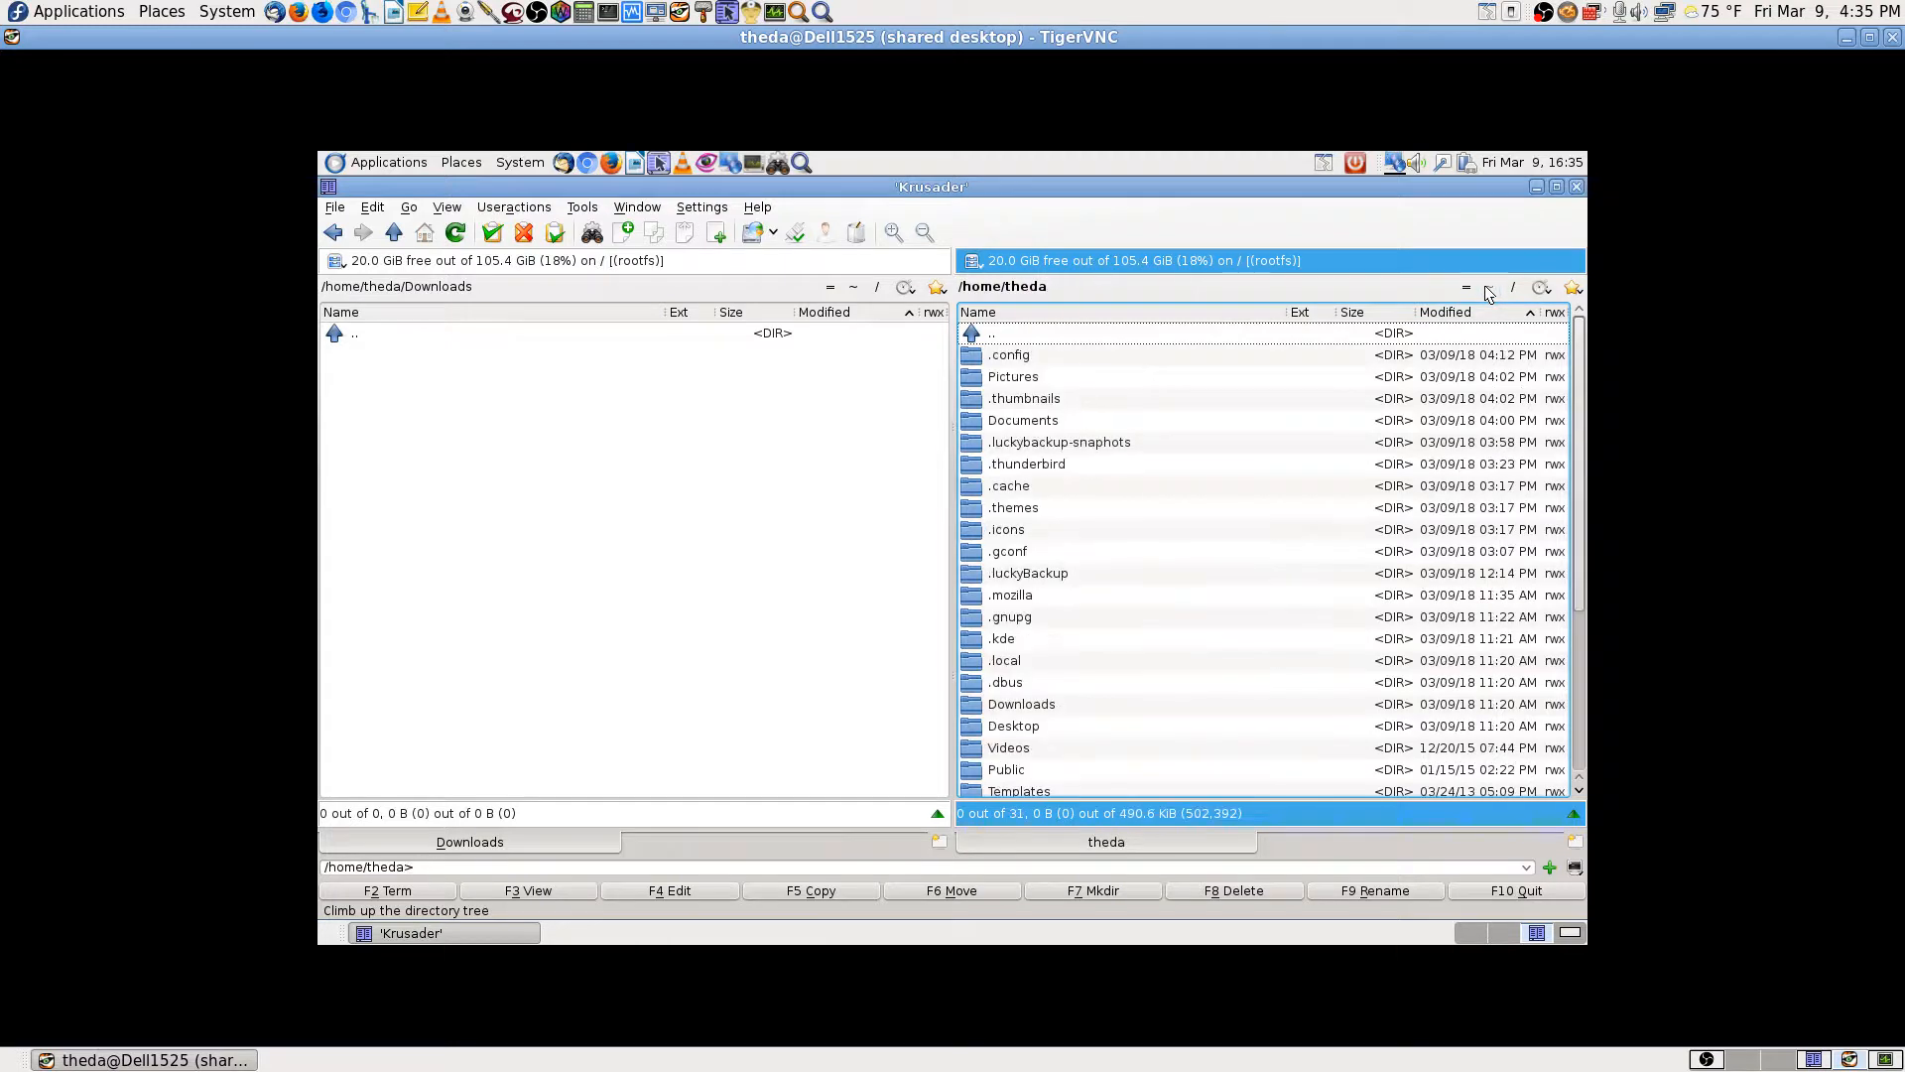
text(doc)
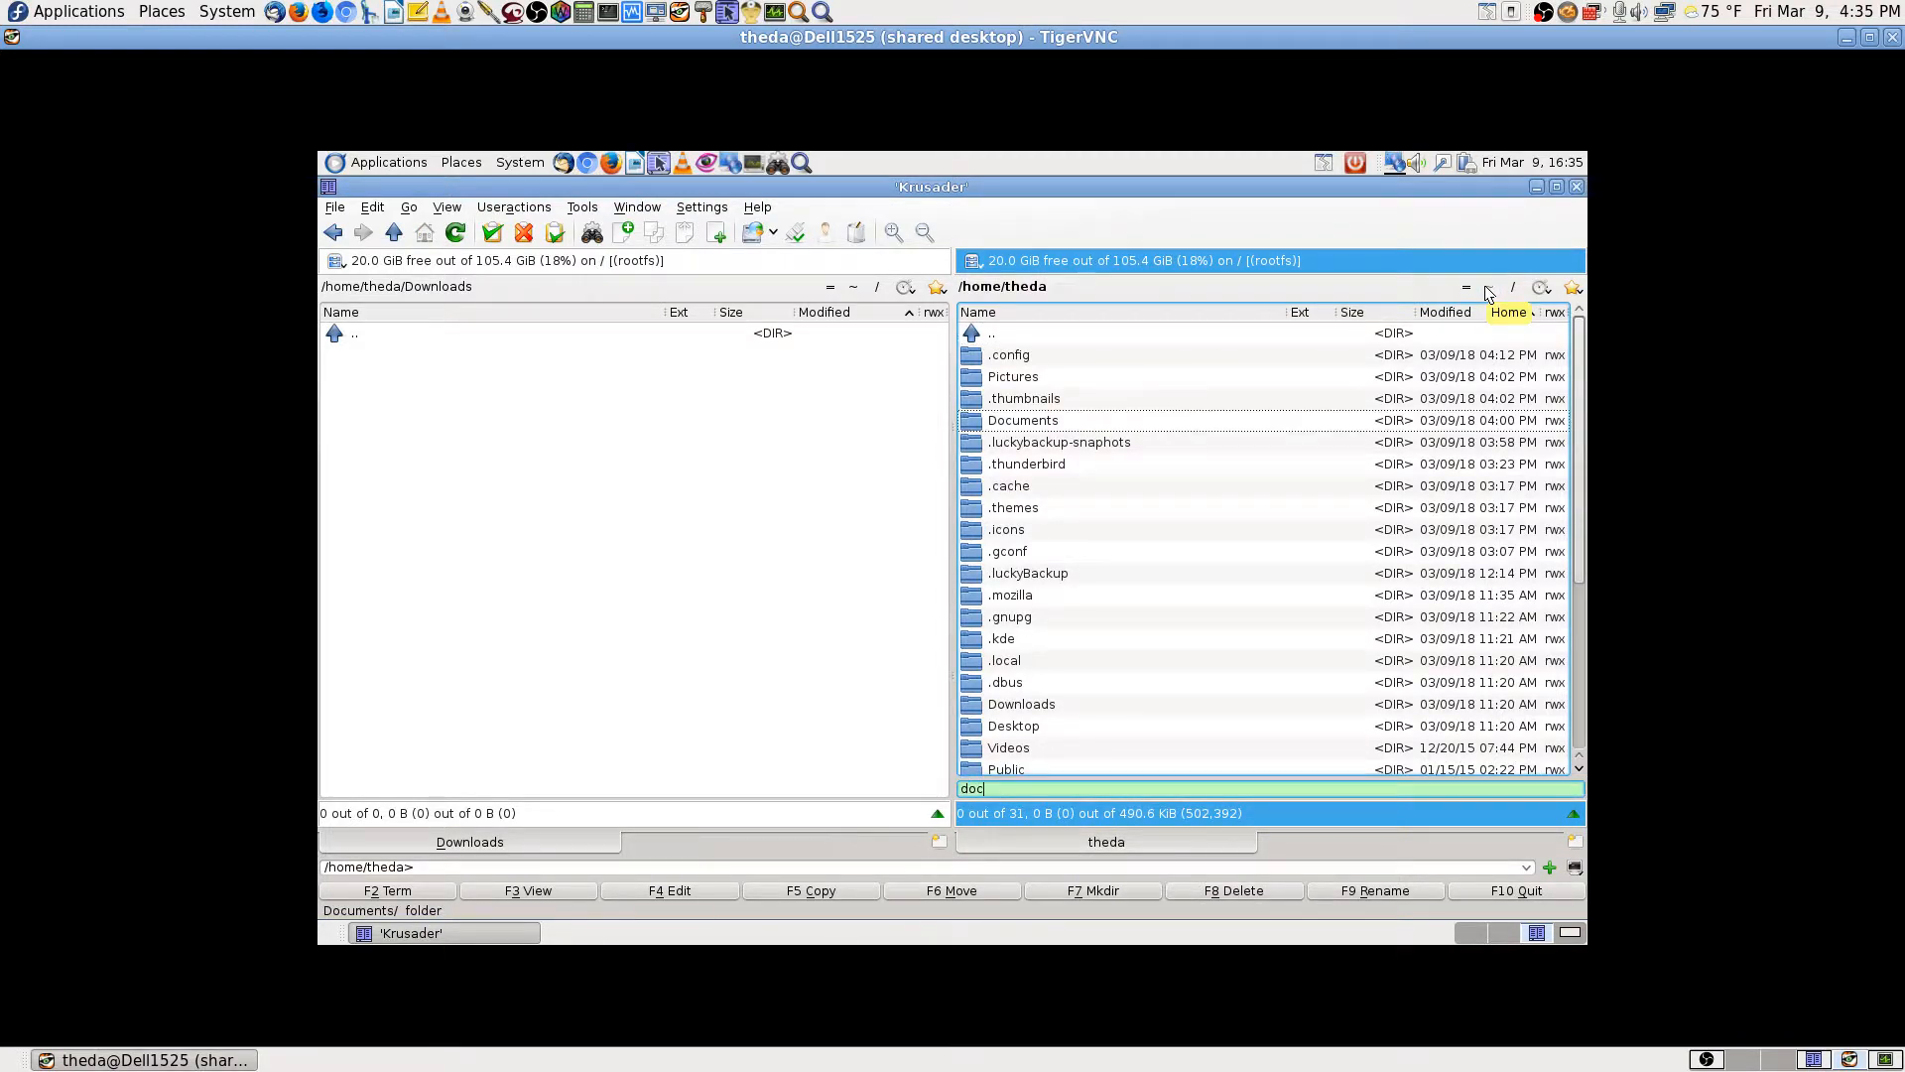
key(Return)
key(Down)
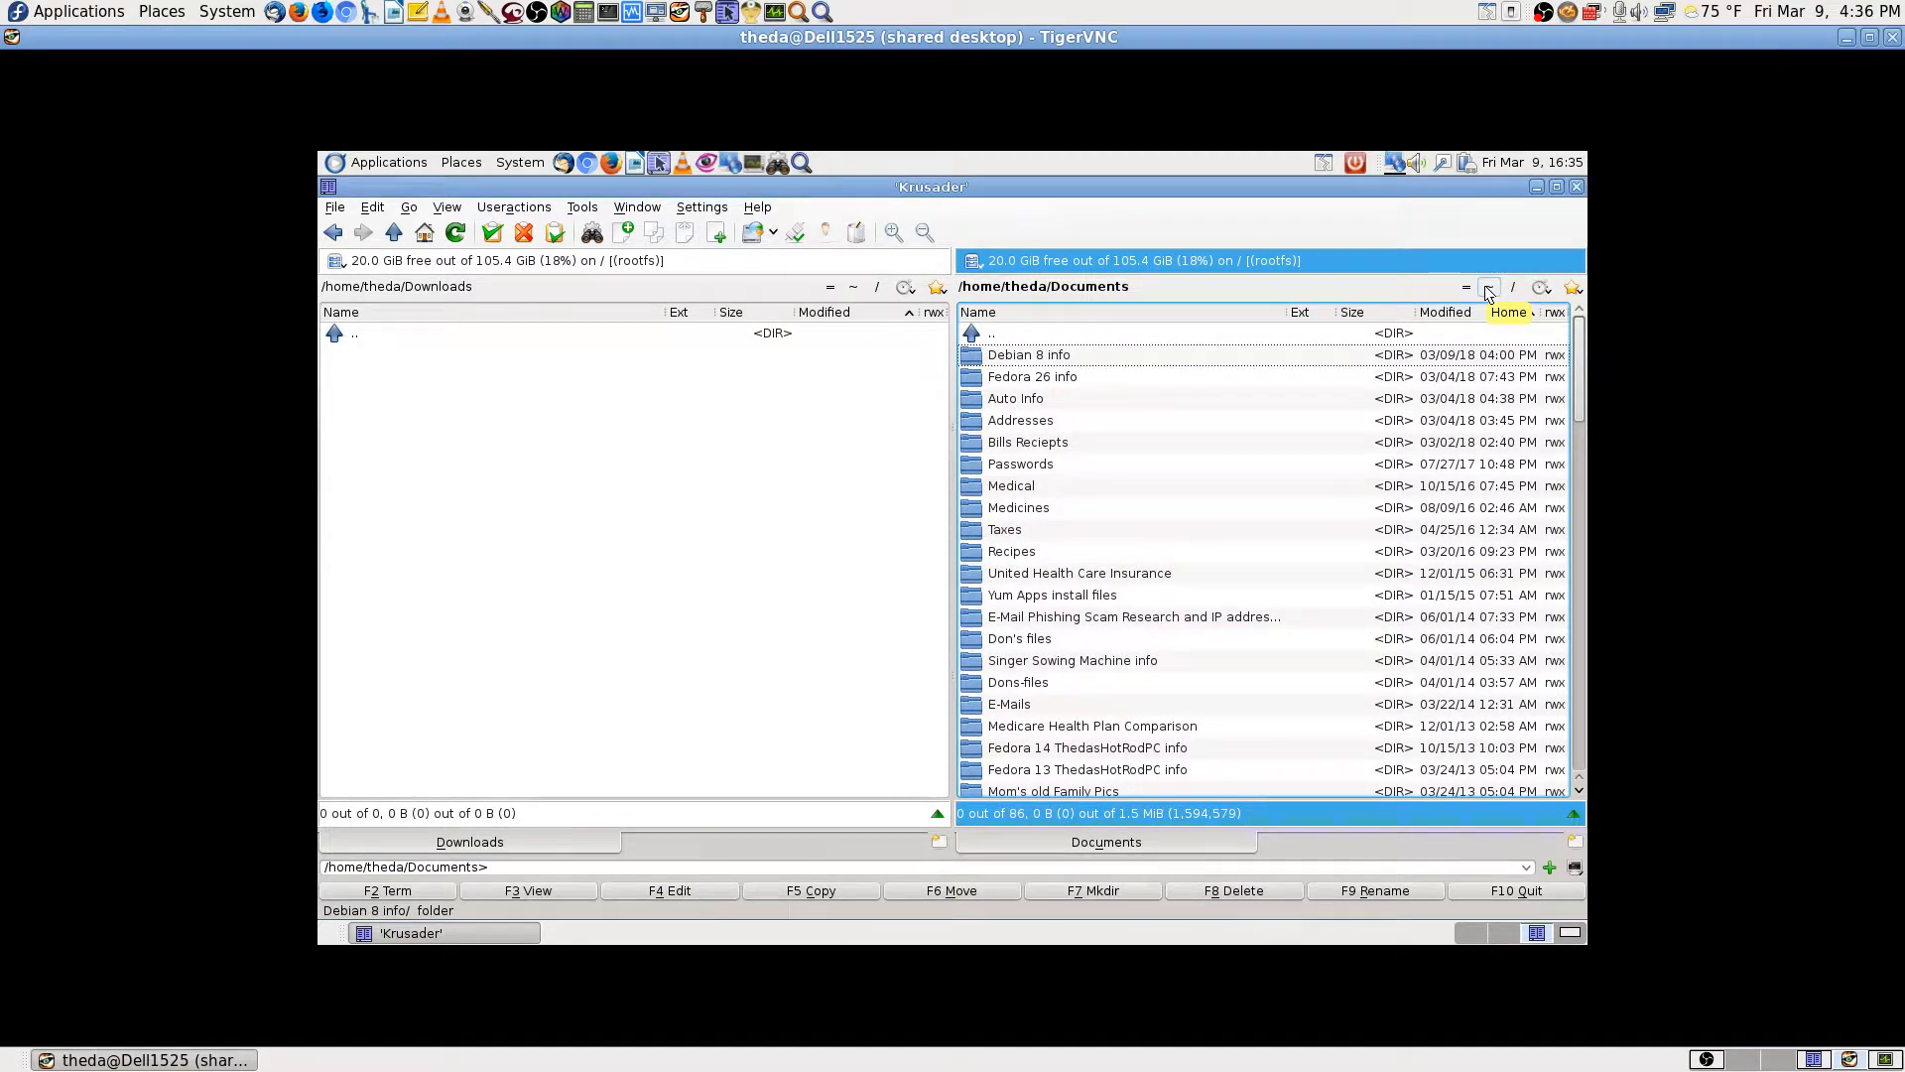
key(Return)
key(Return)
key(Down)
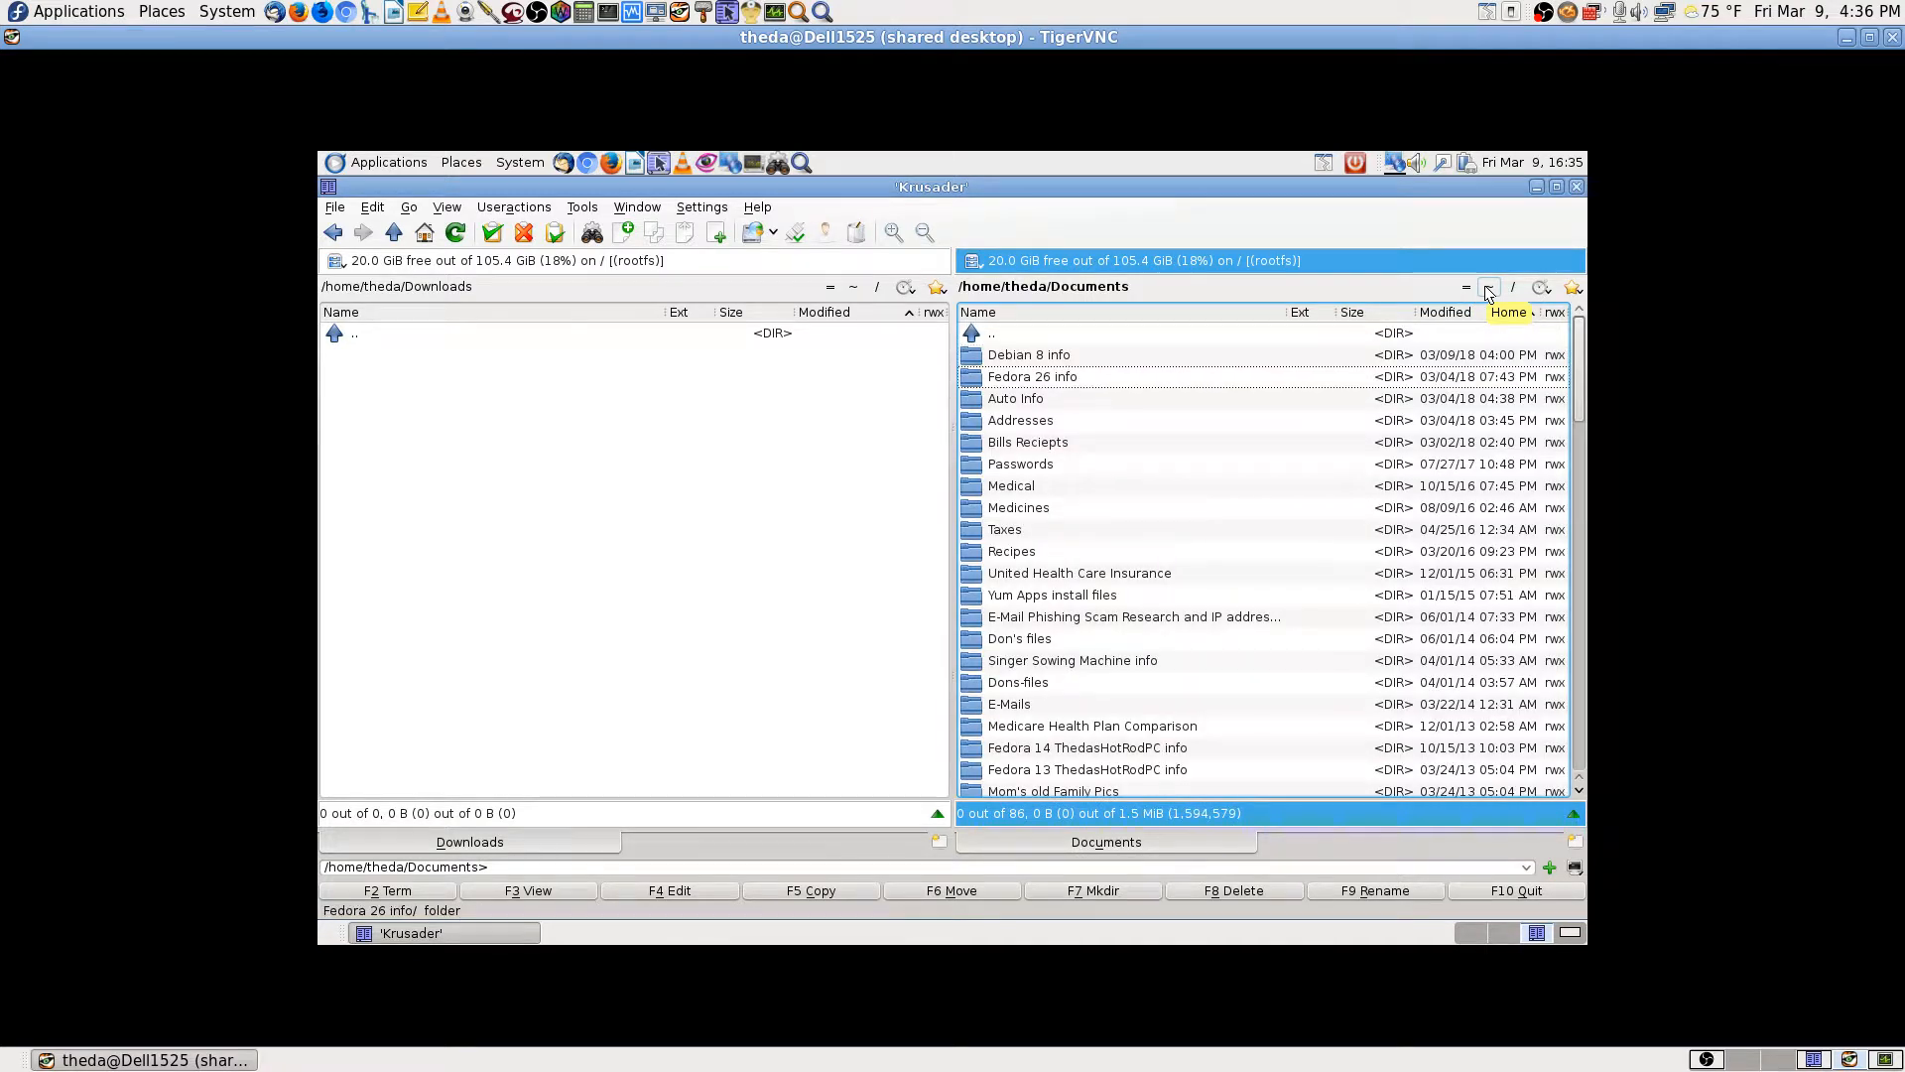
key(Return)
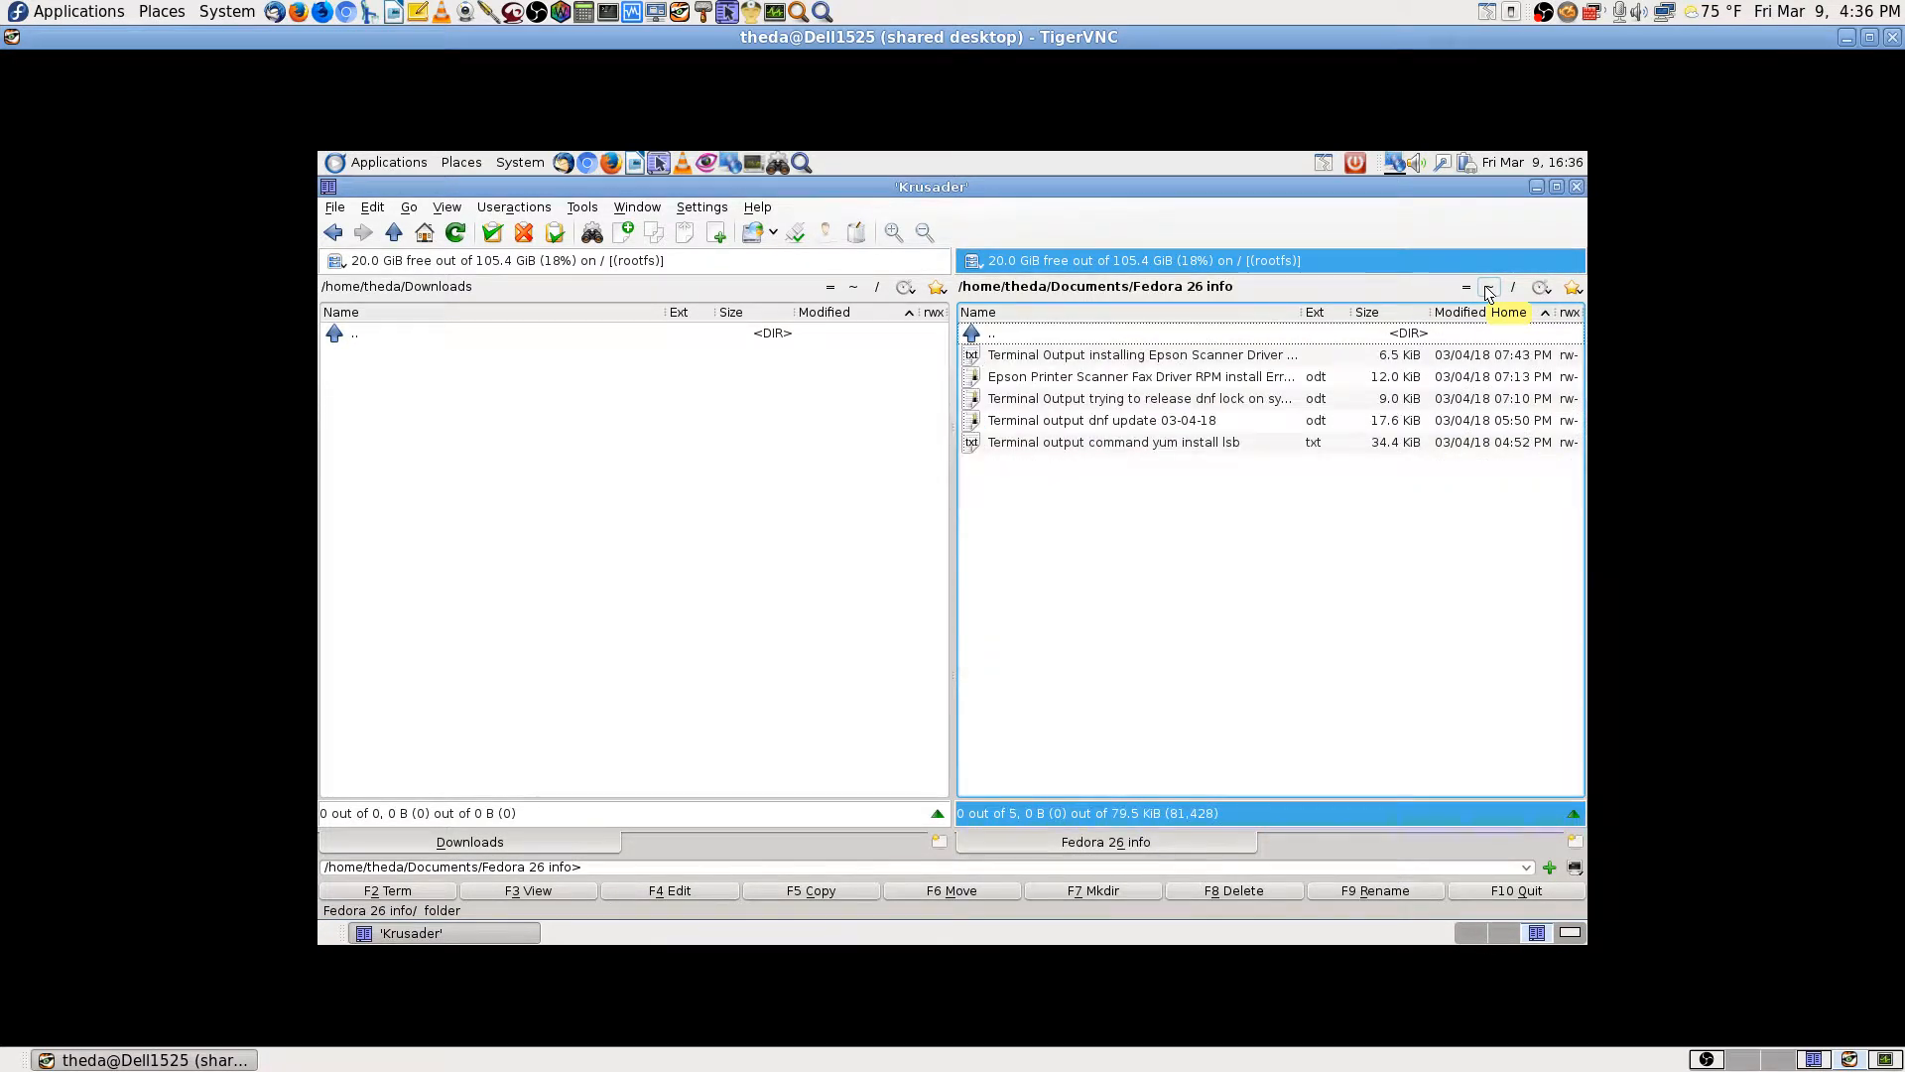
key(Down)
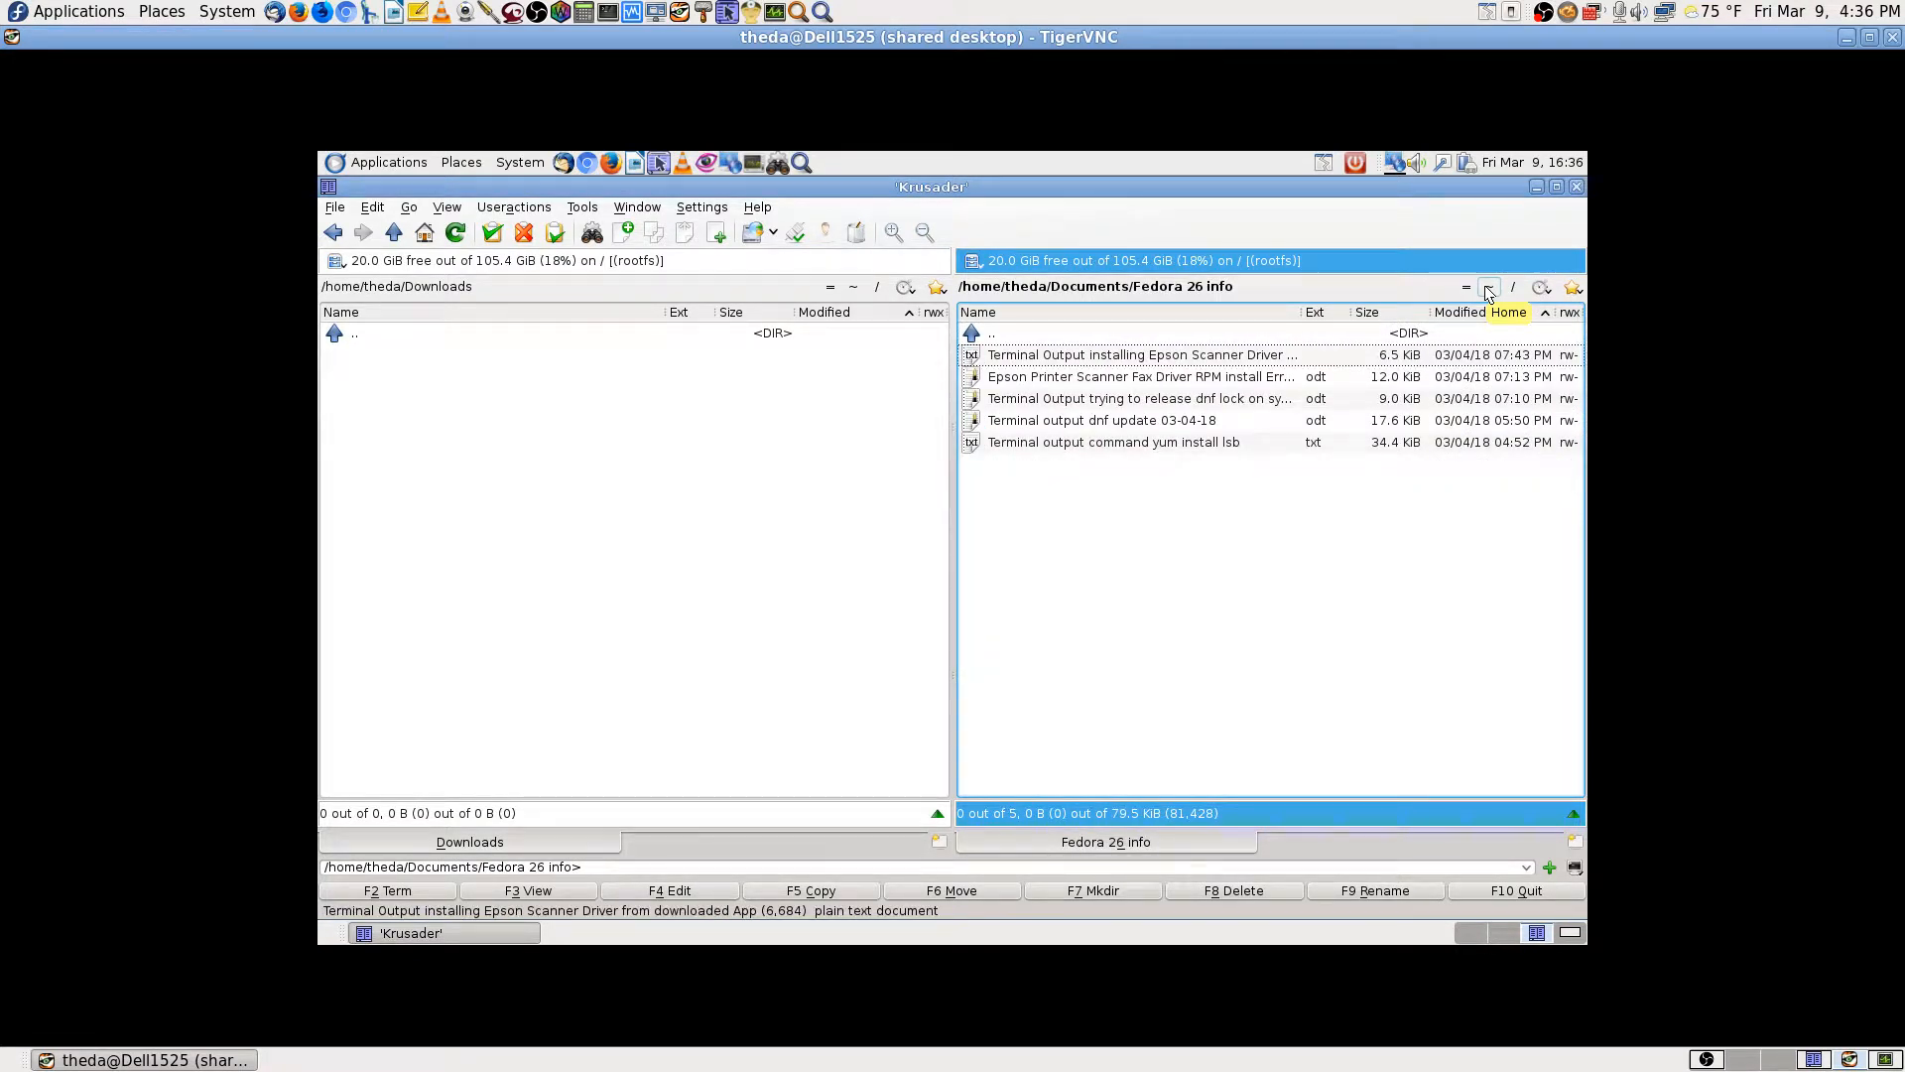
key(Return)
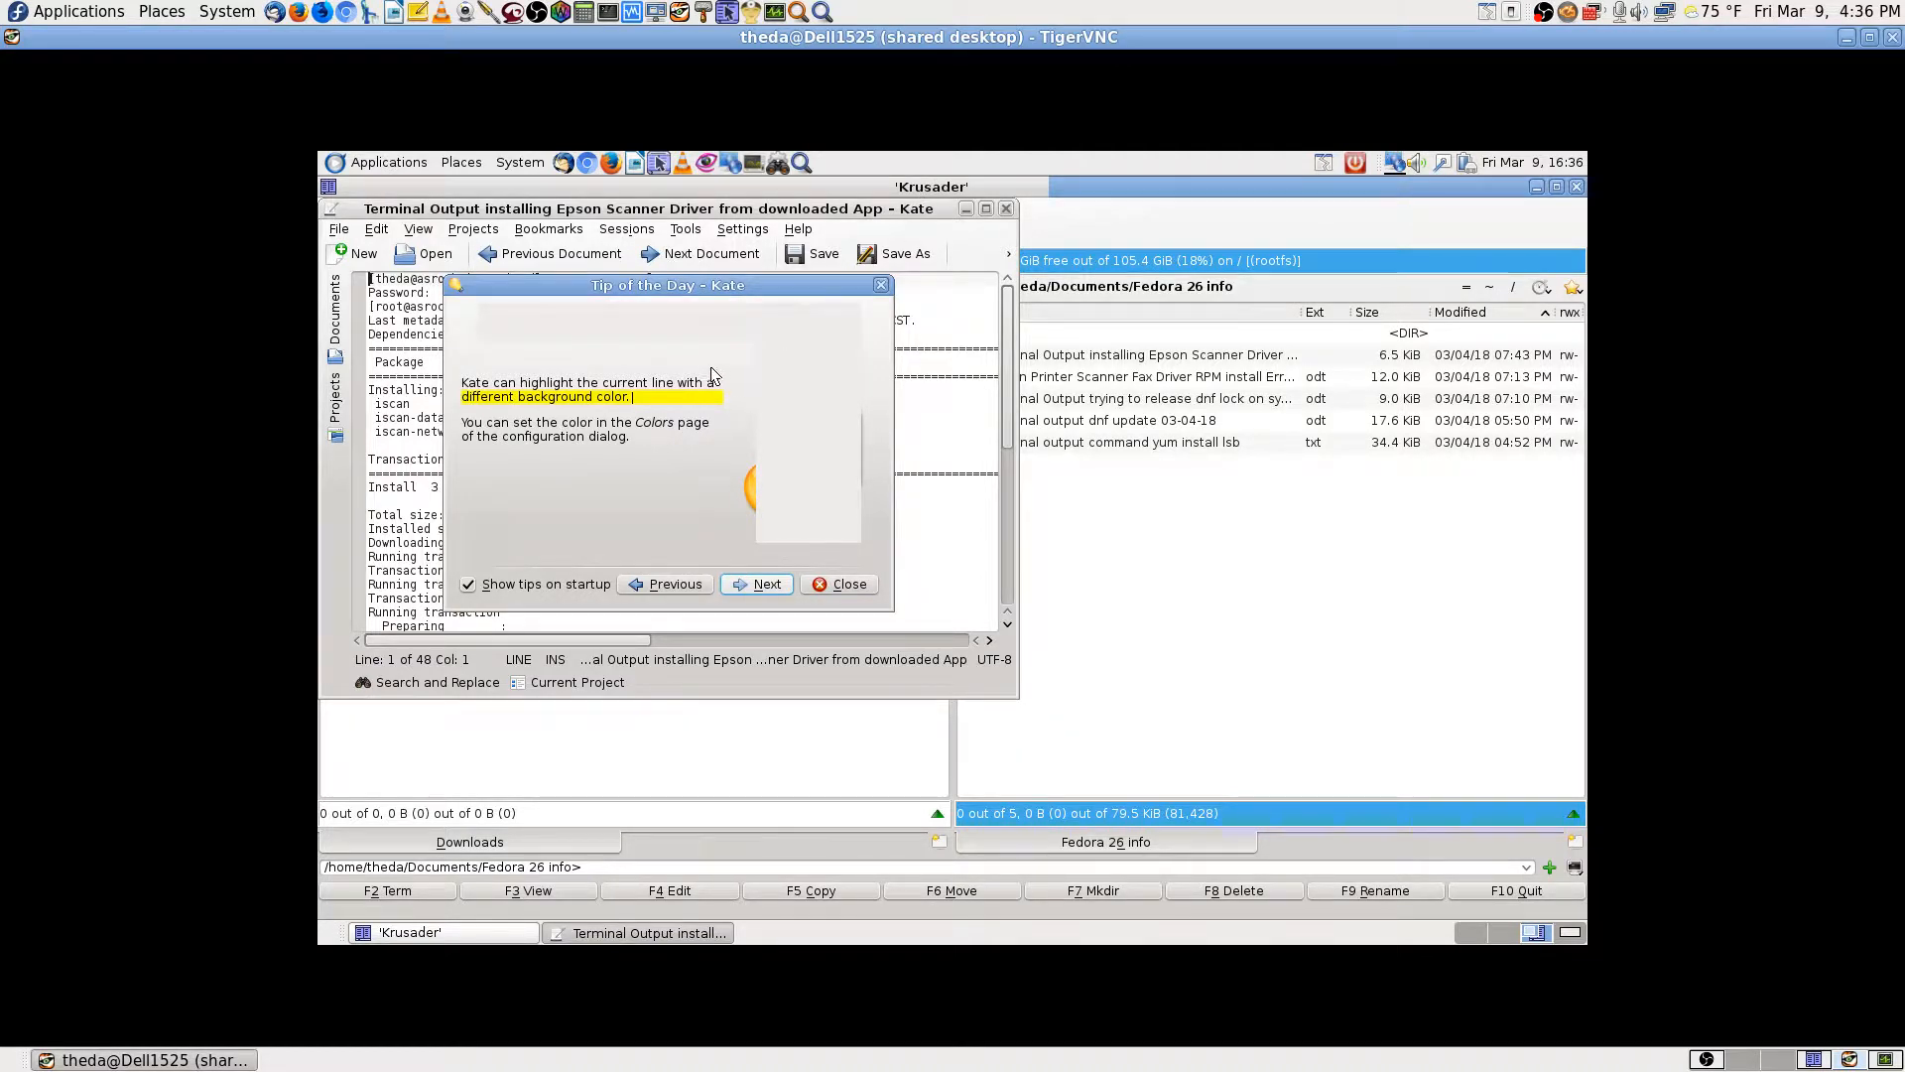
Step: Dismiss the Tip of the Day, maximize Kate and scroll through the Epson driver install log
click(777, 587)
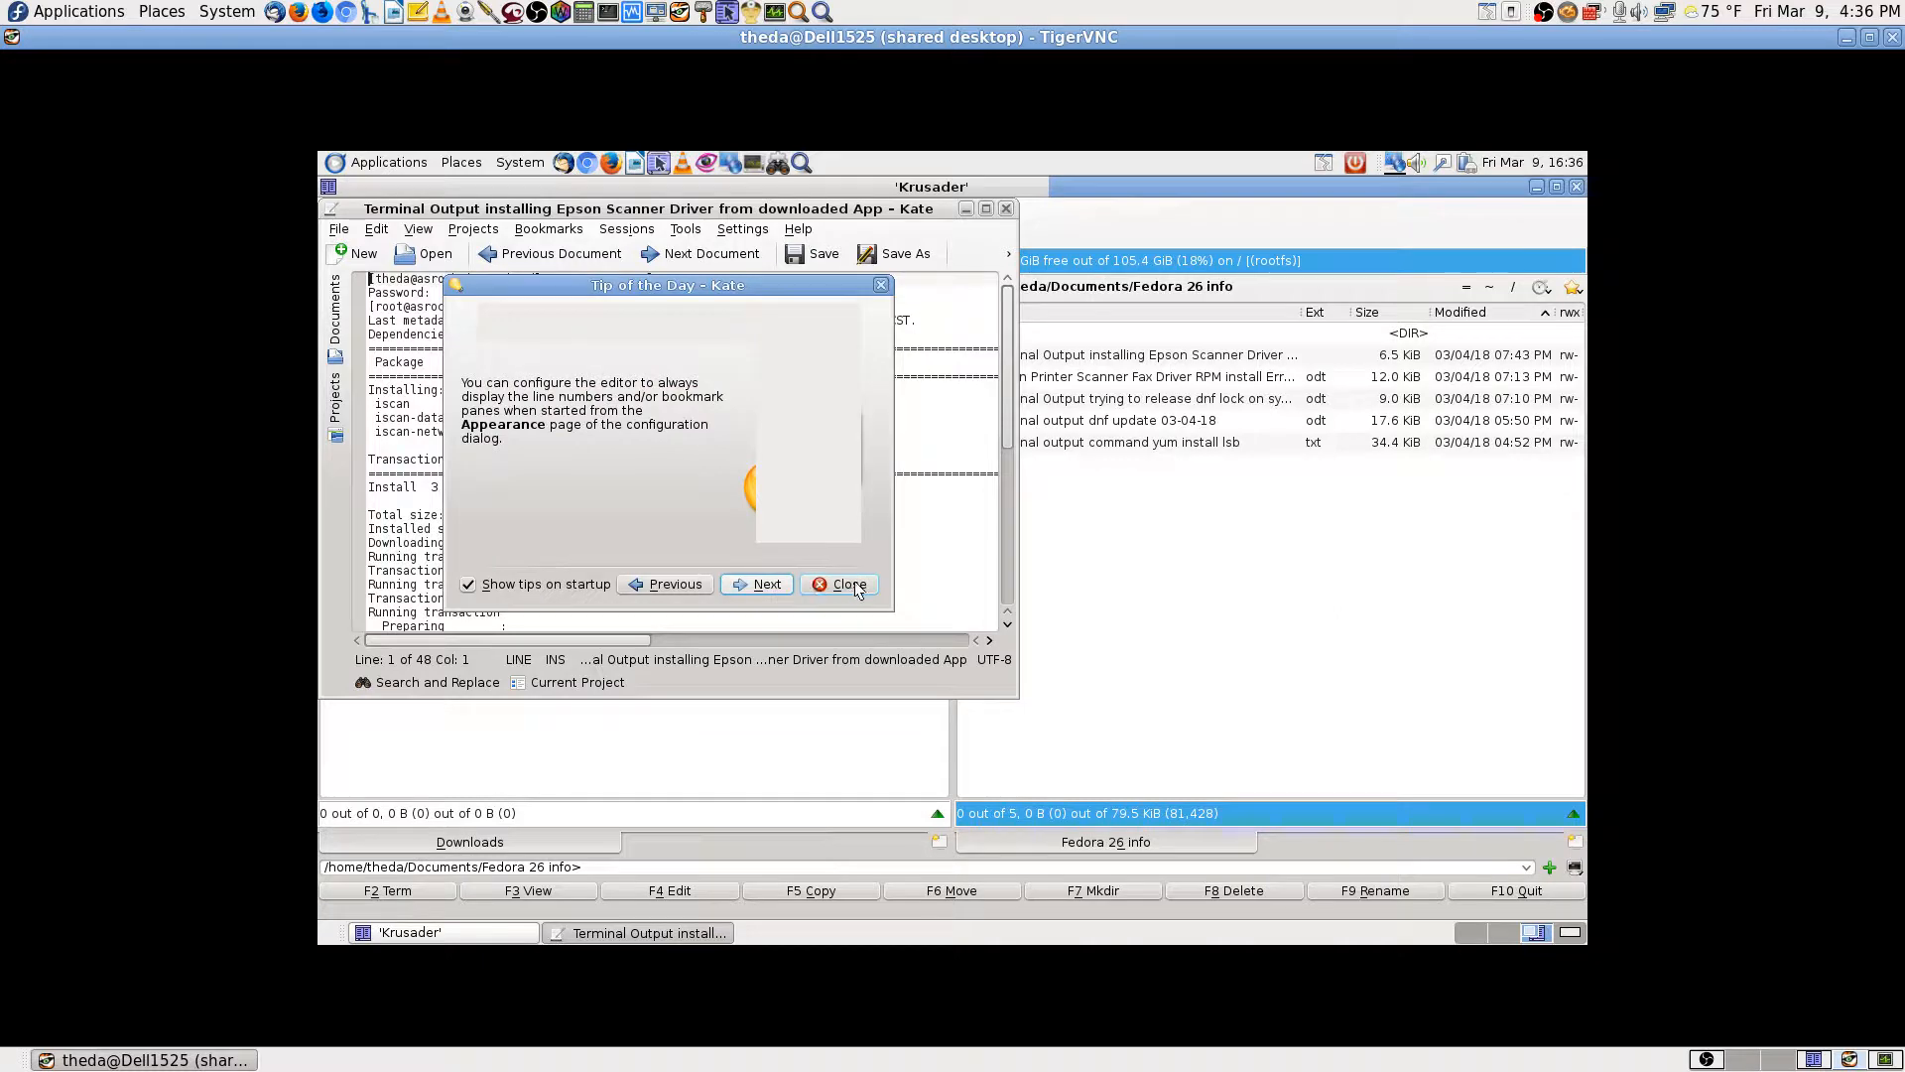
click(859, 589)
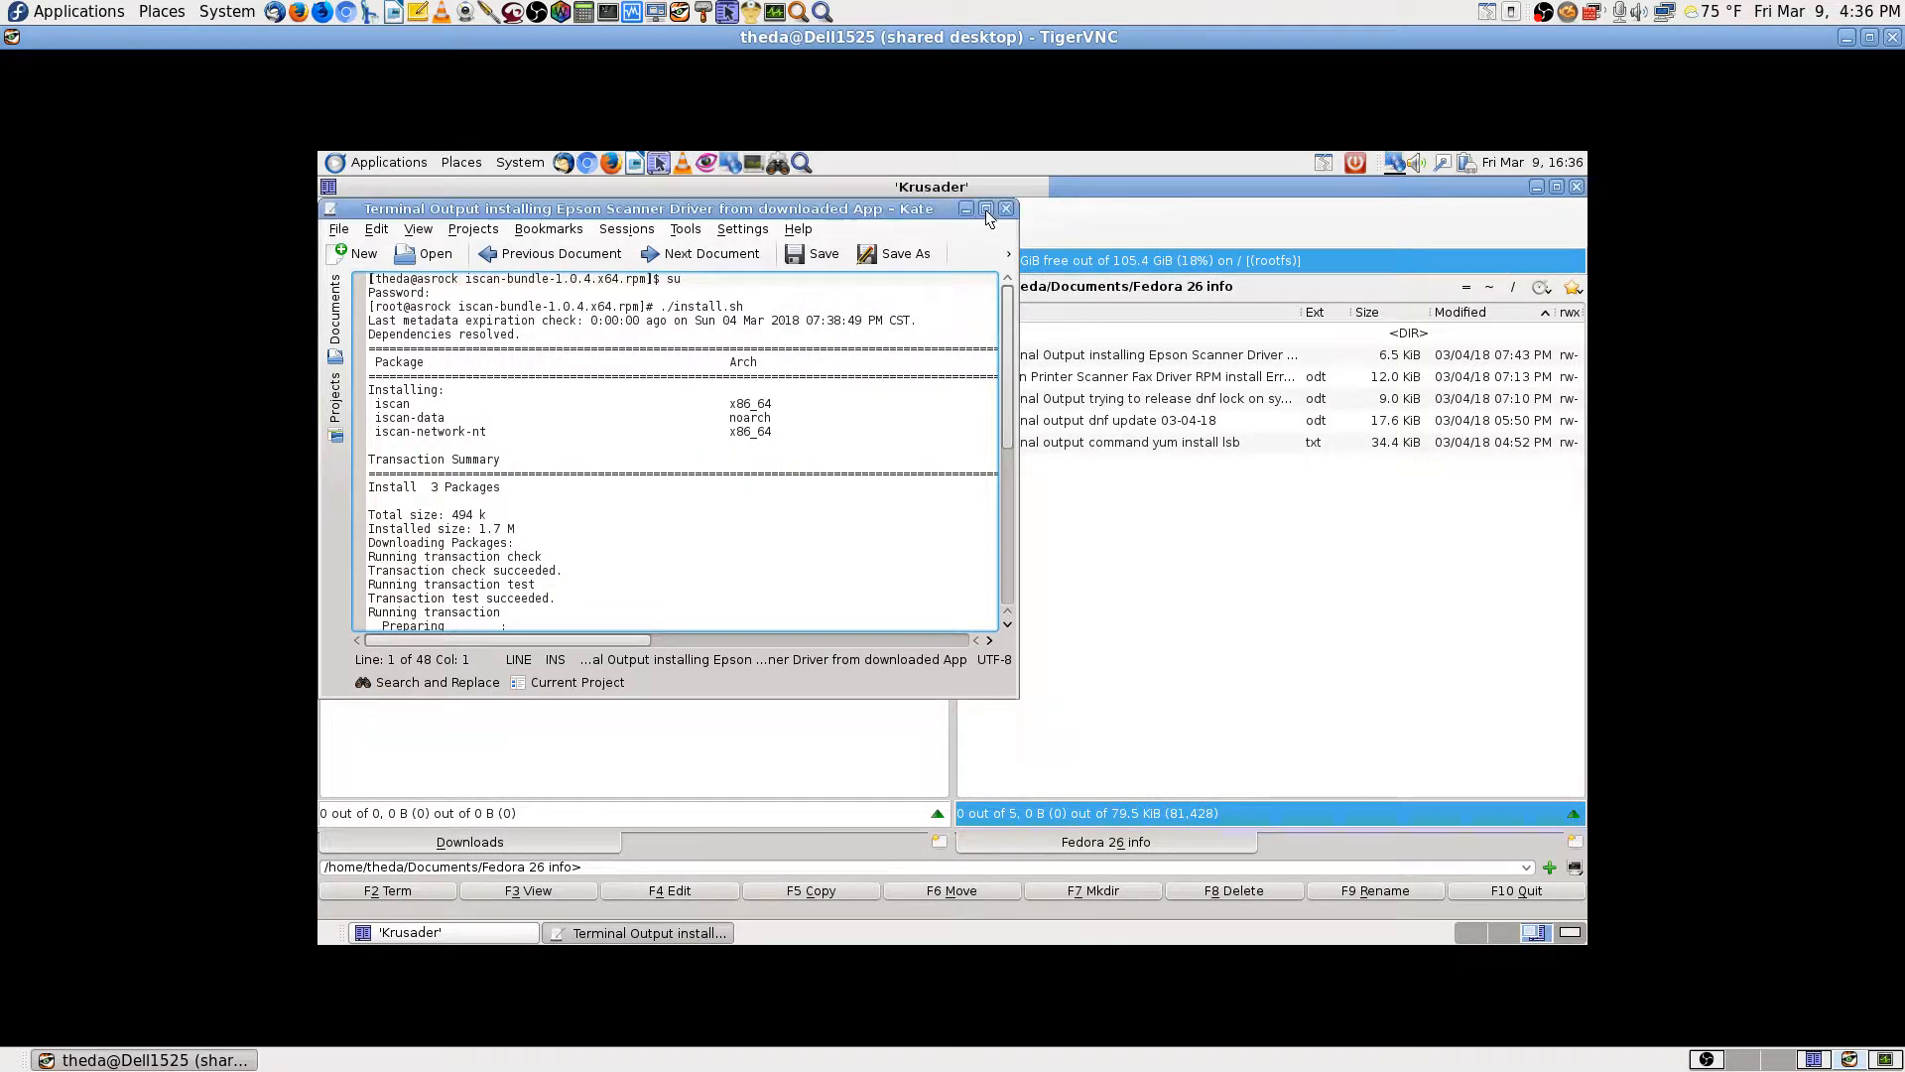
click(985, 209)
scroll(1178, 627, down, 2)
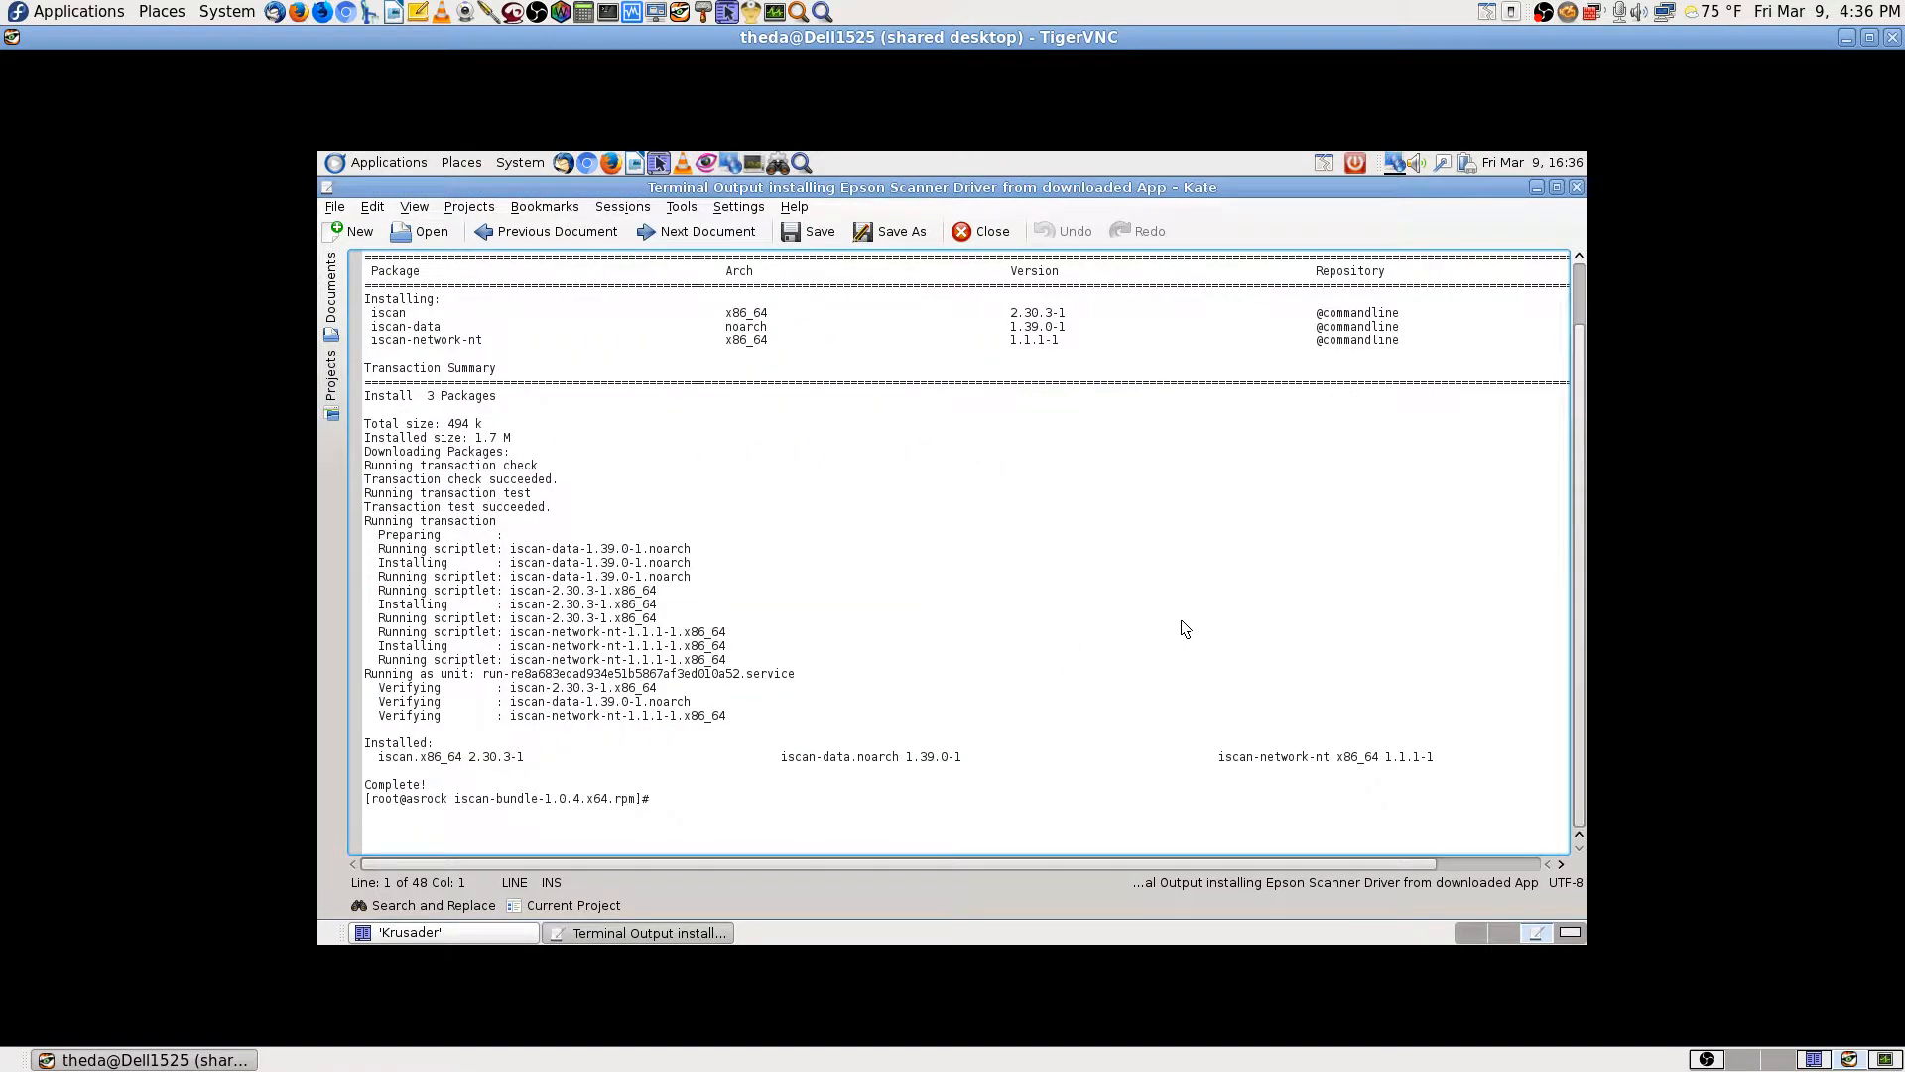
scroll(1186, 628, up, 2)
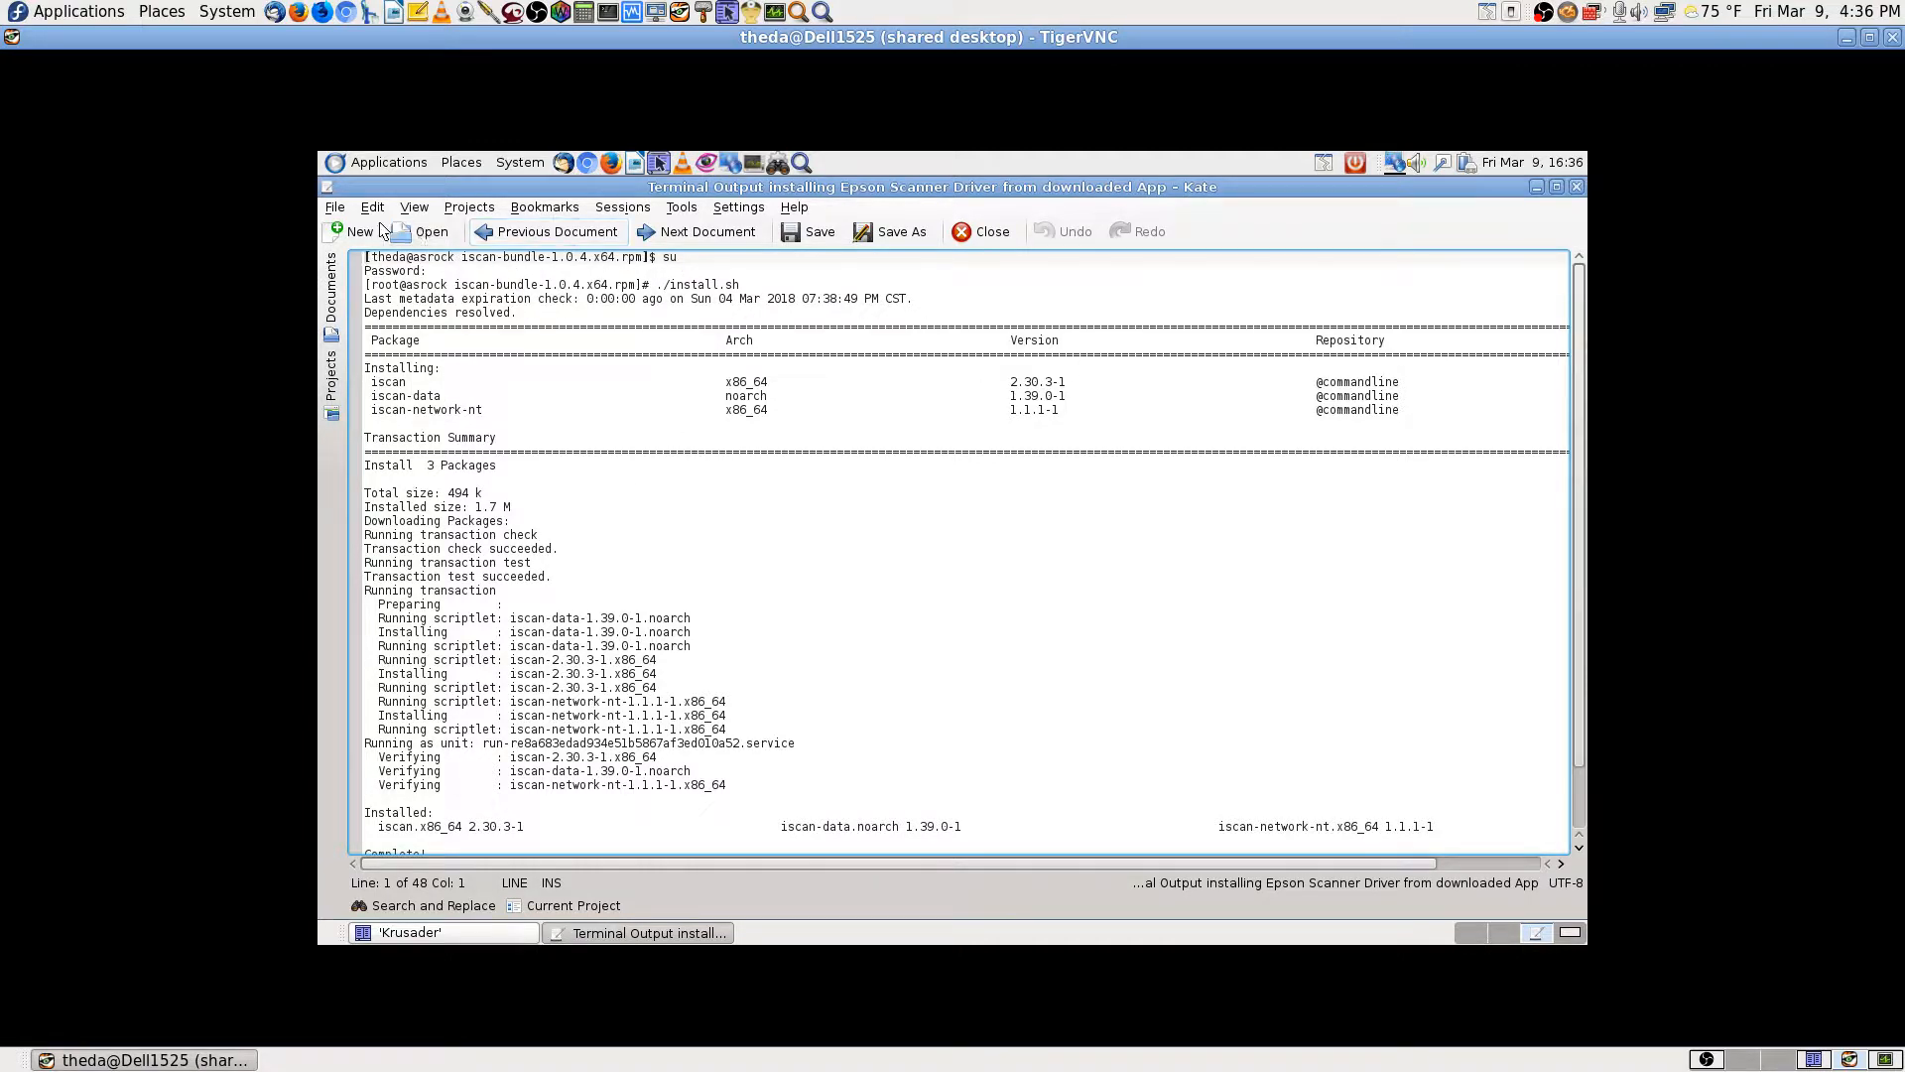
click(334, 207)
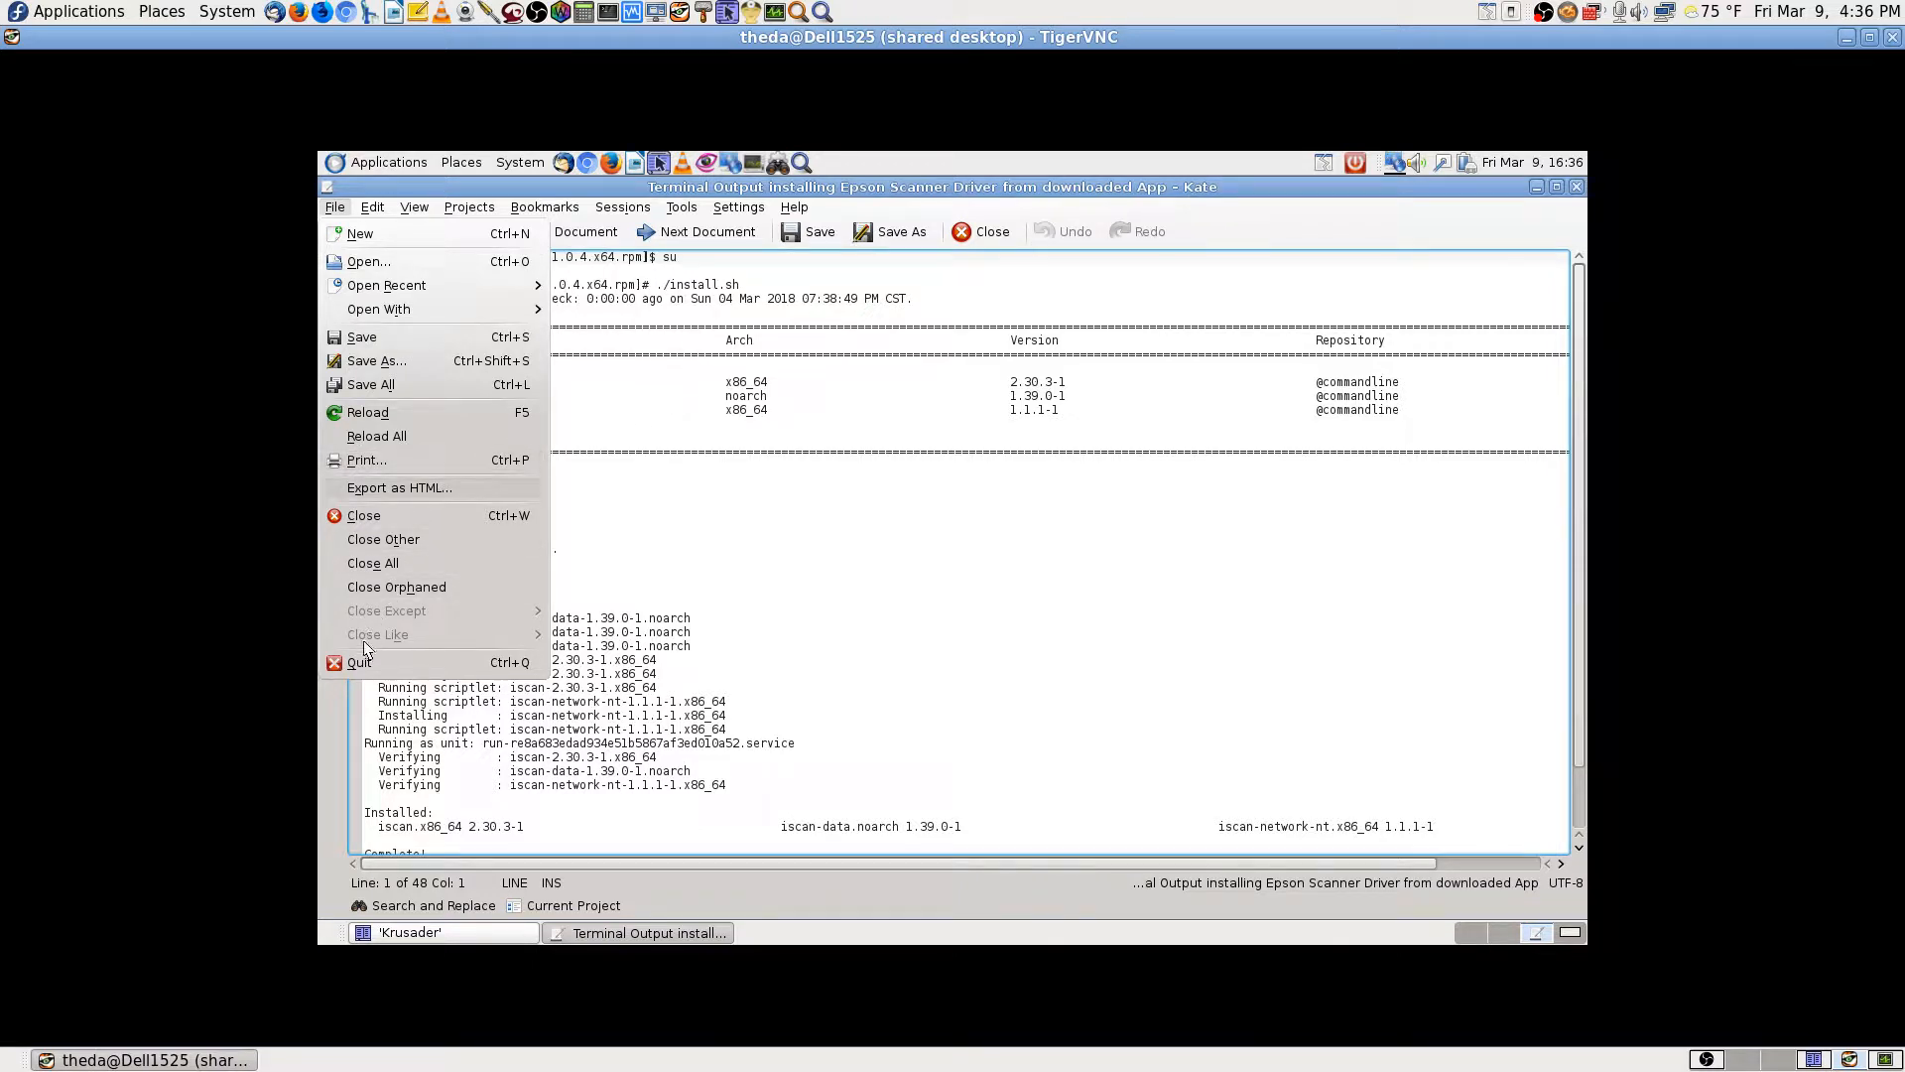
Step: Start printing the install log and select the EPSON-WorkForce-645 printer
click(379, 460)
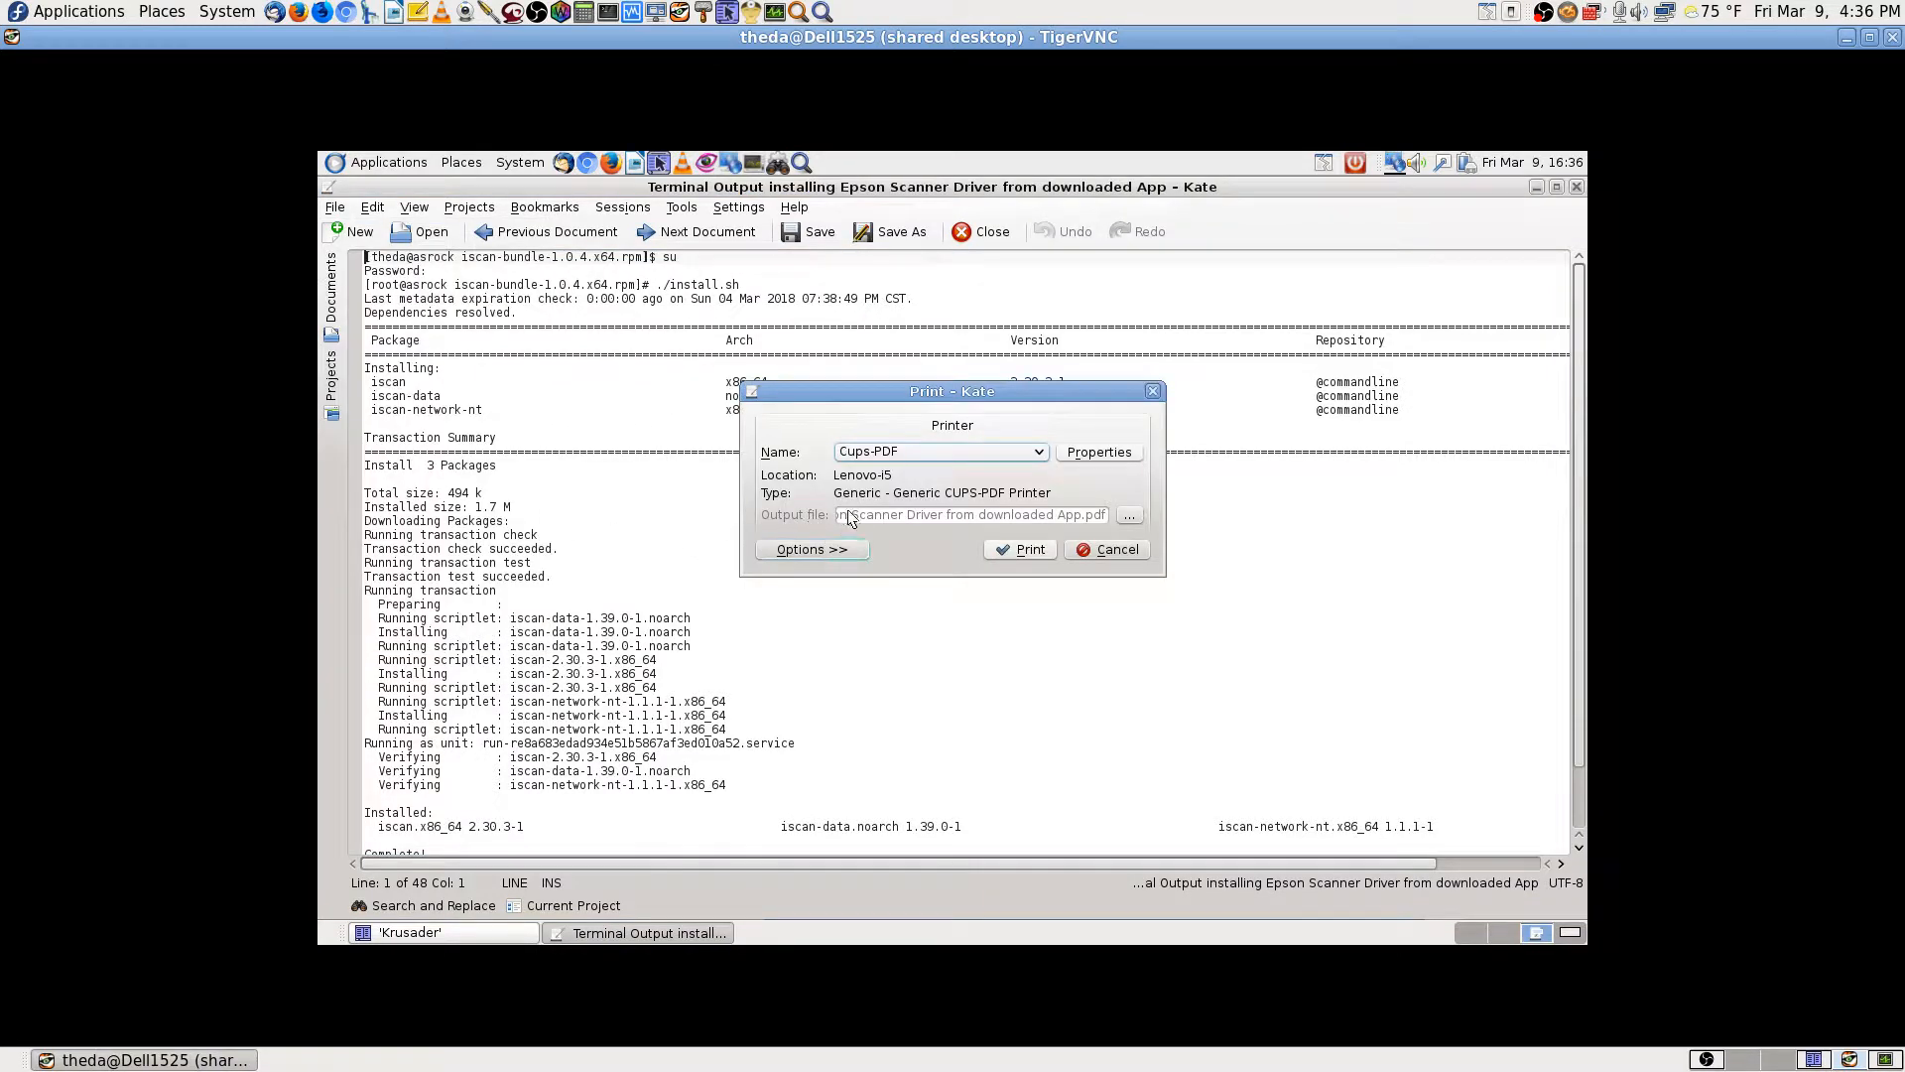
click(994, 454)
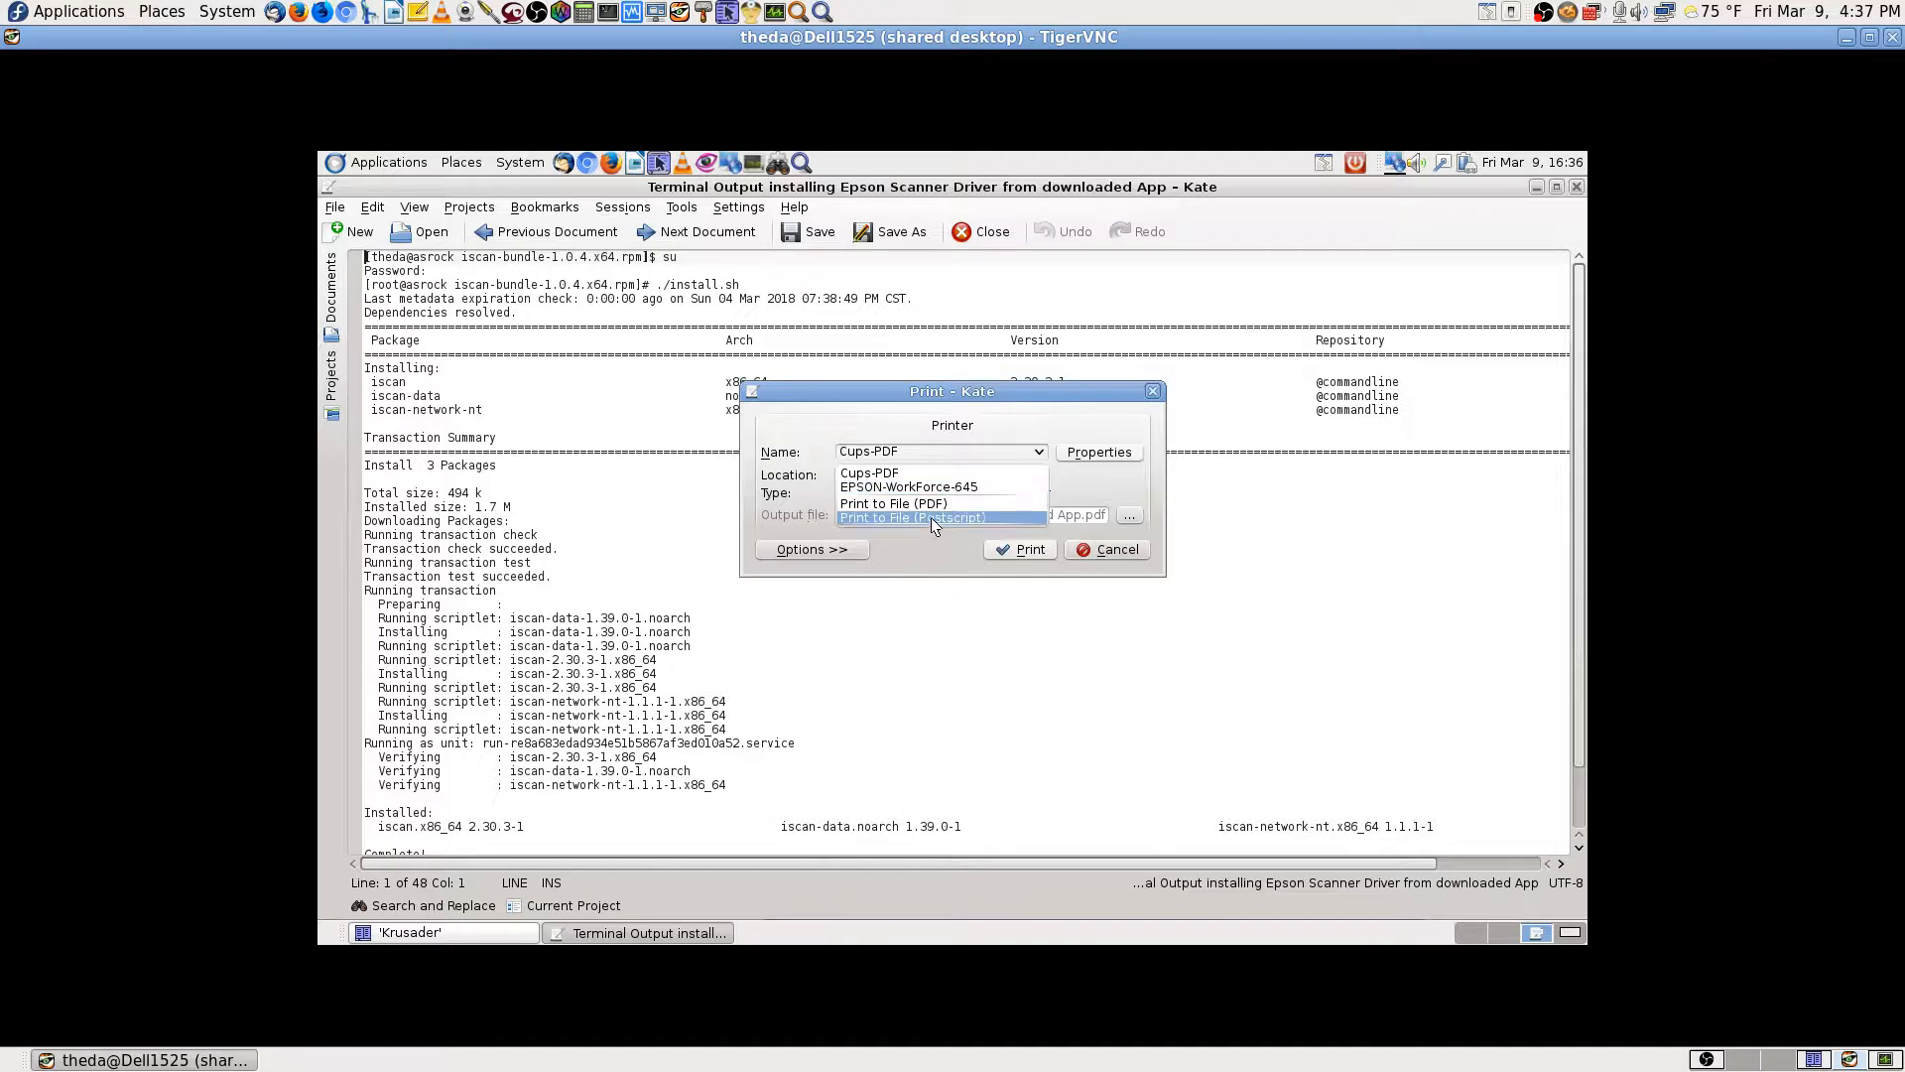
click(940, 487)
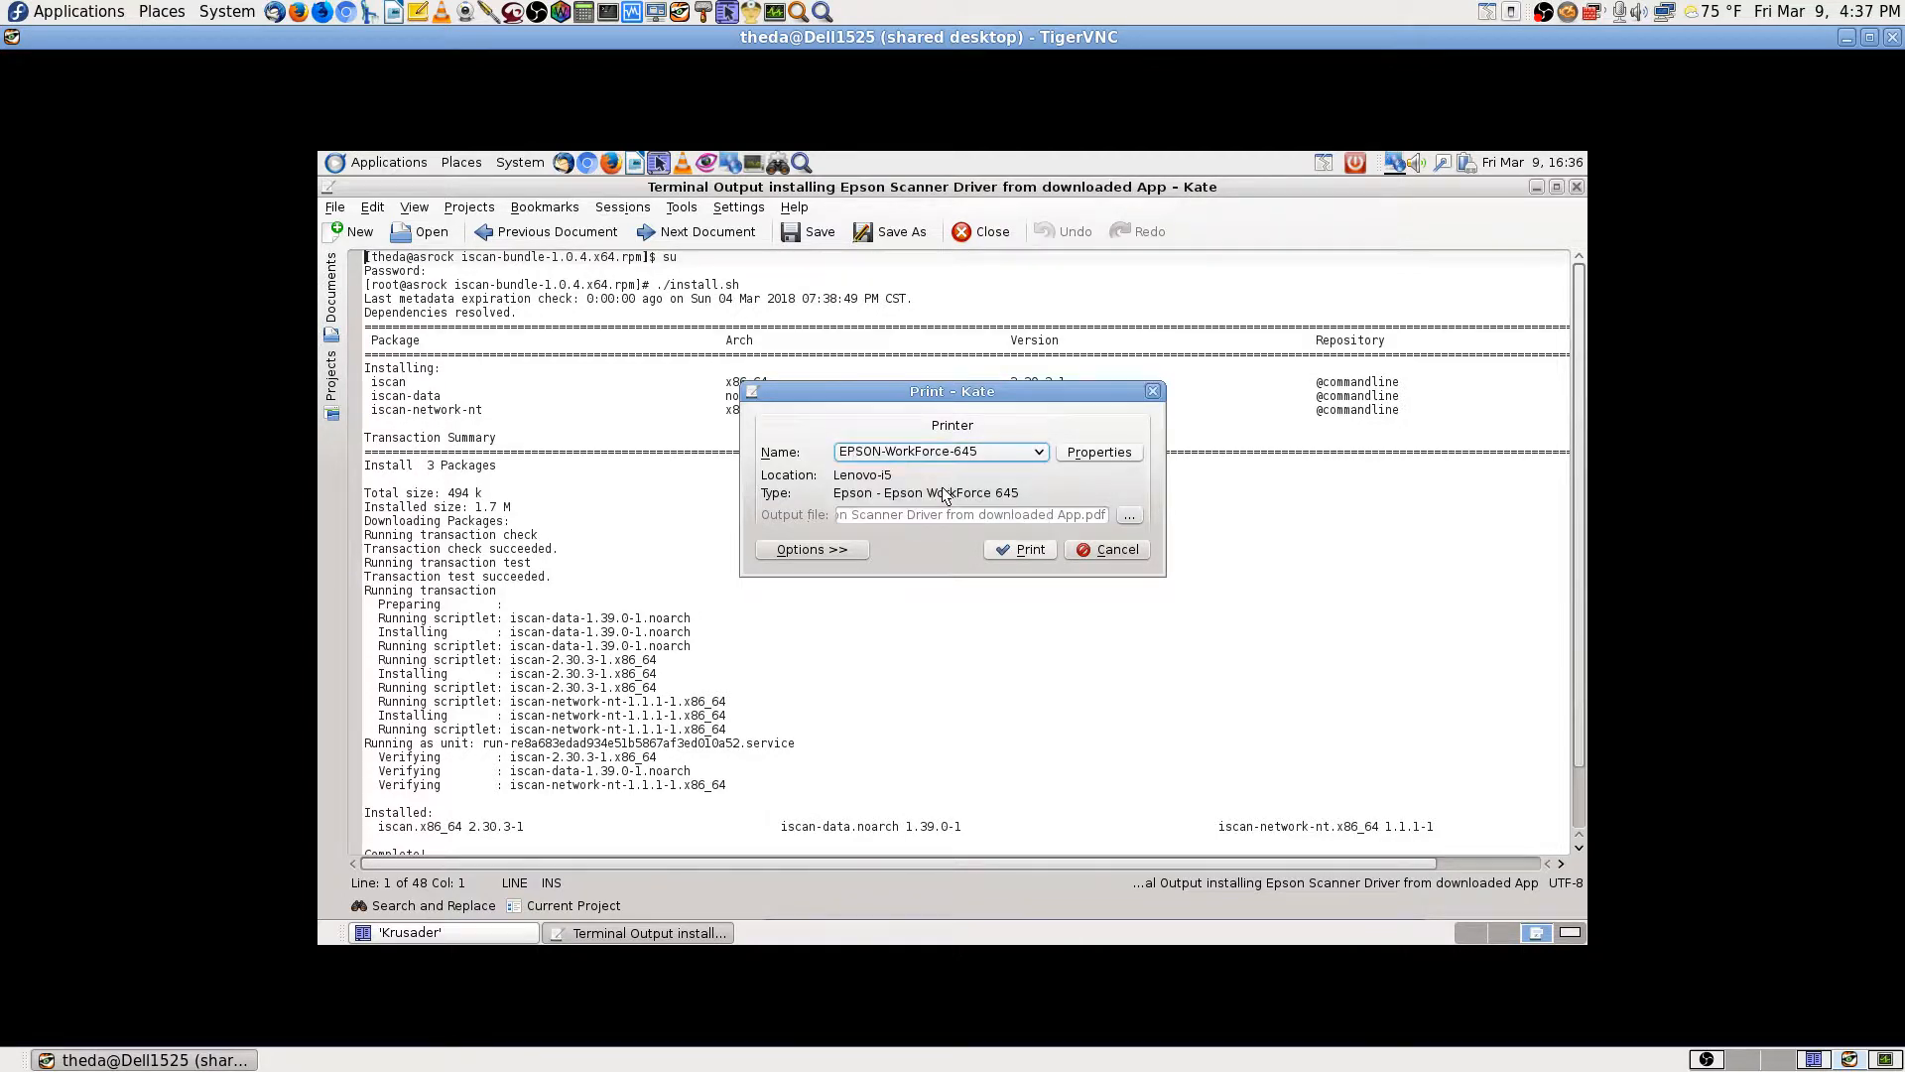
Step: Browse the print option pages (duplex, pages per sheet, text, header/footer, layout), collapse them and print
click(829, 552)
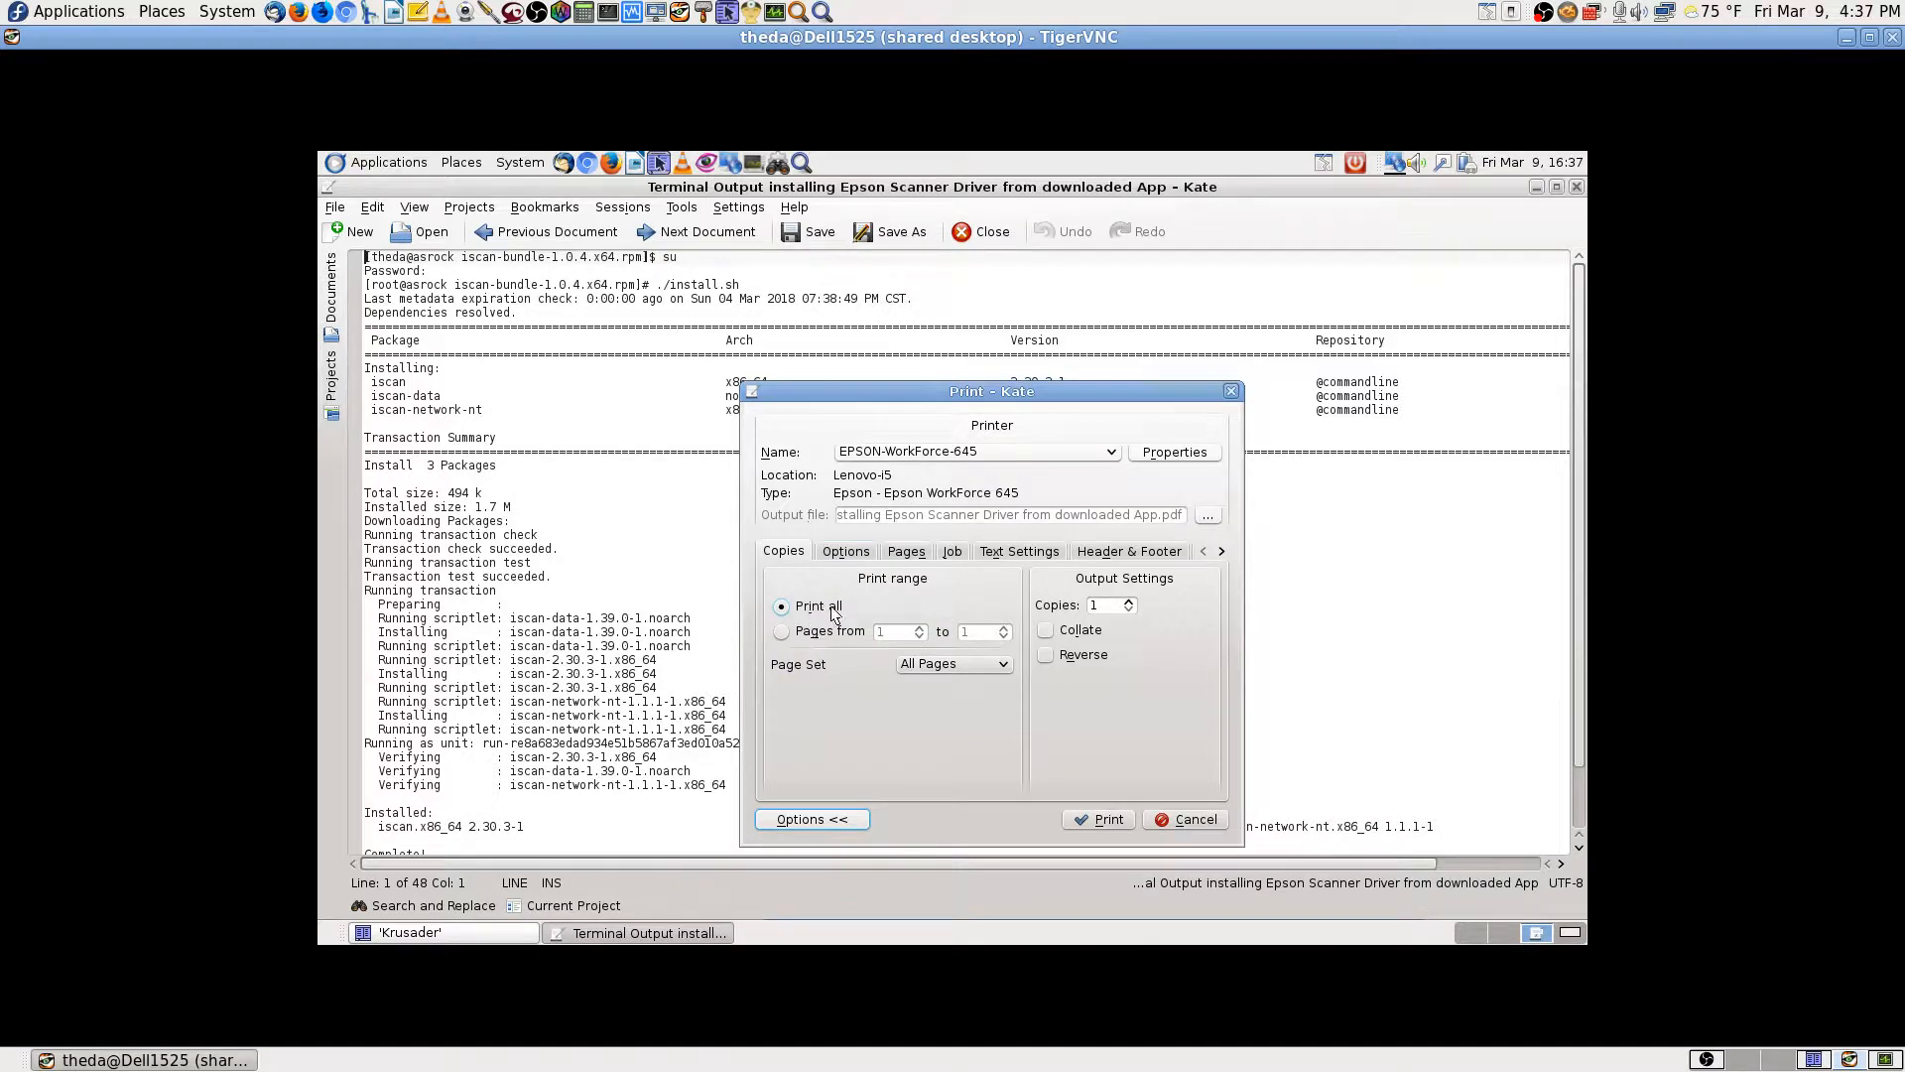
click(849, 552)
click(913, 552)
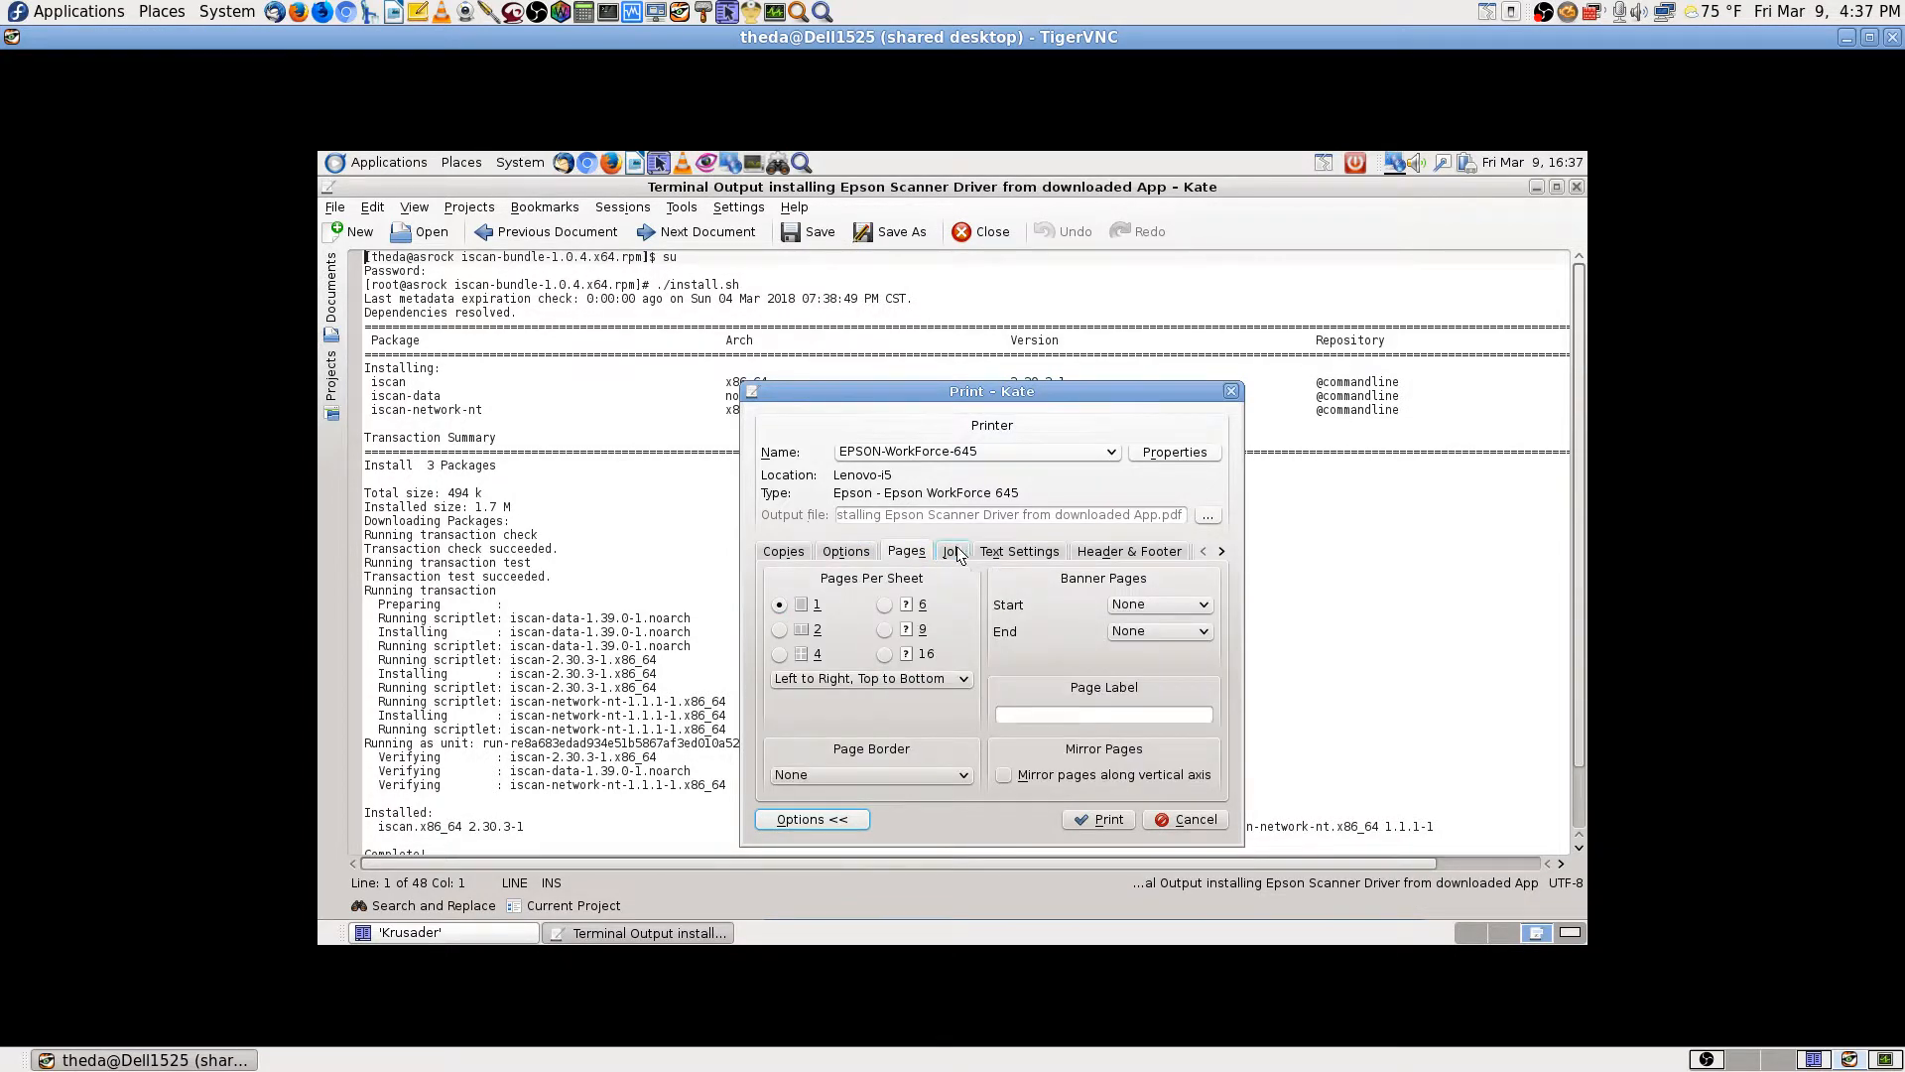
click(953, 552)
click(1010, 552)
click(1092, 554)
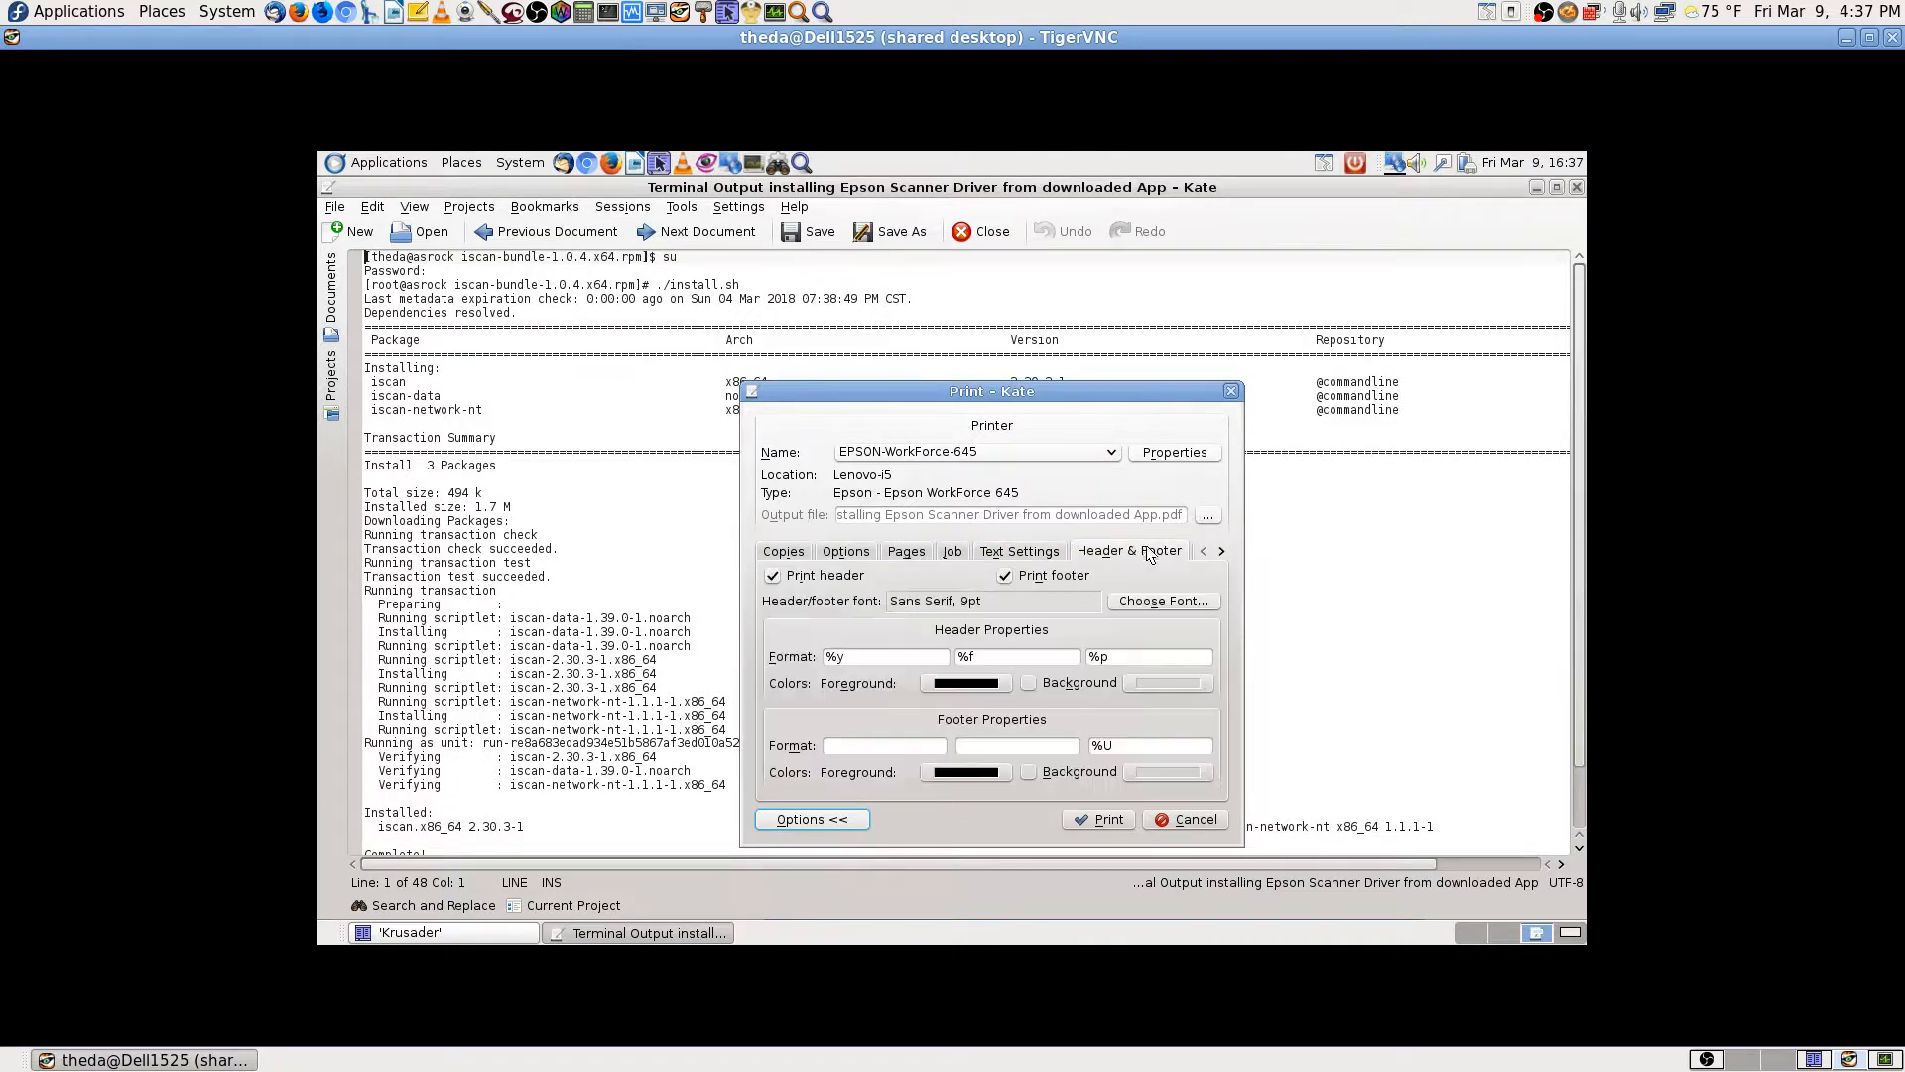
click(1225, 551)
click(1225, 552)
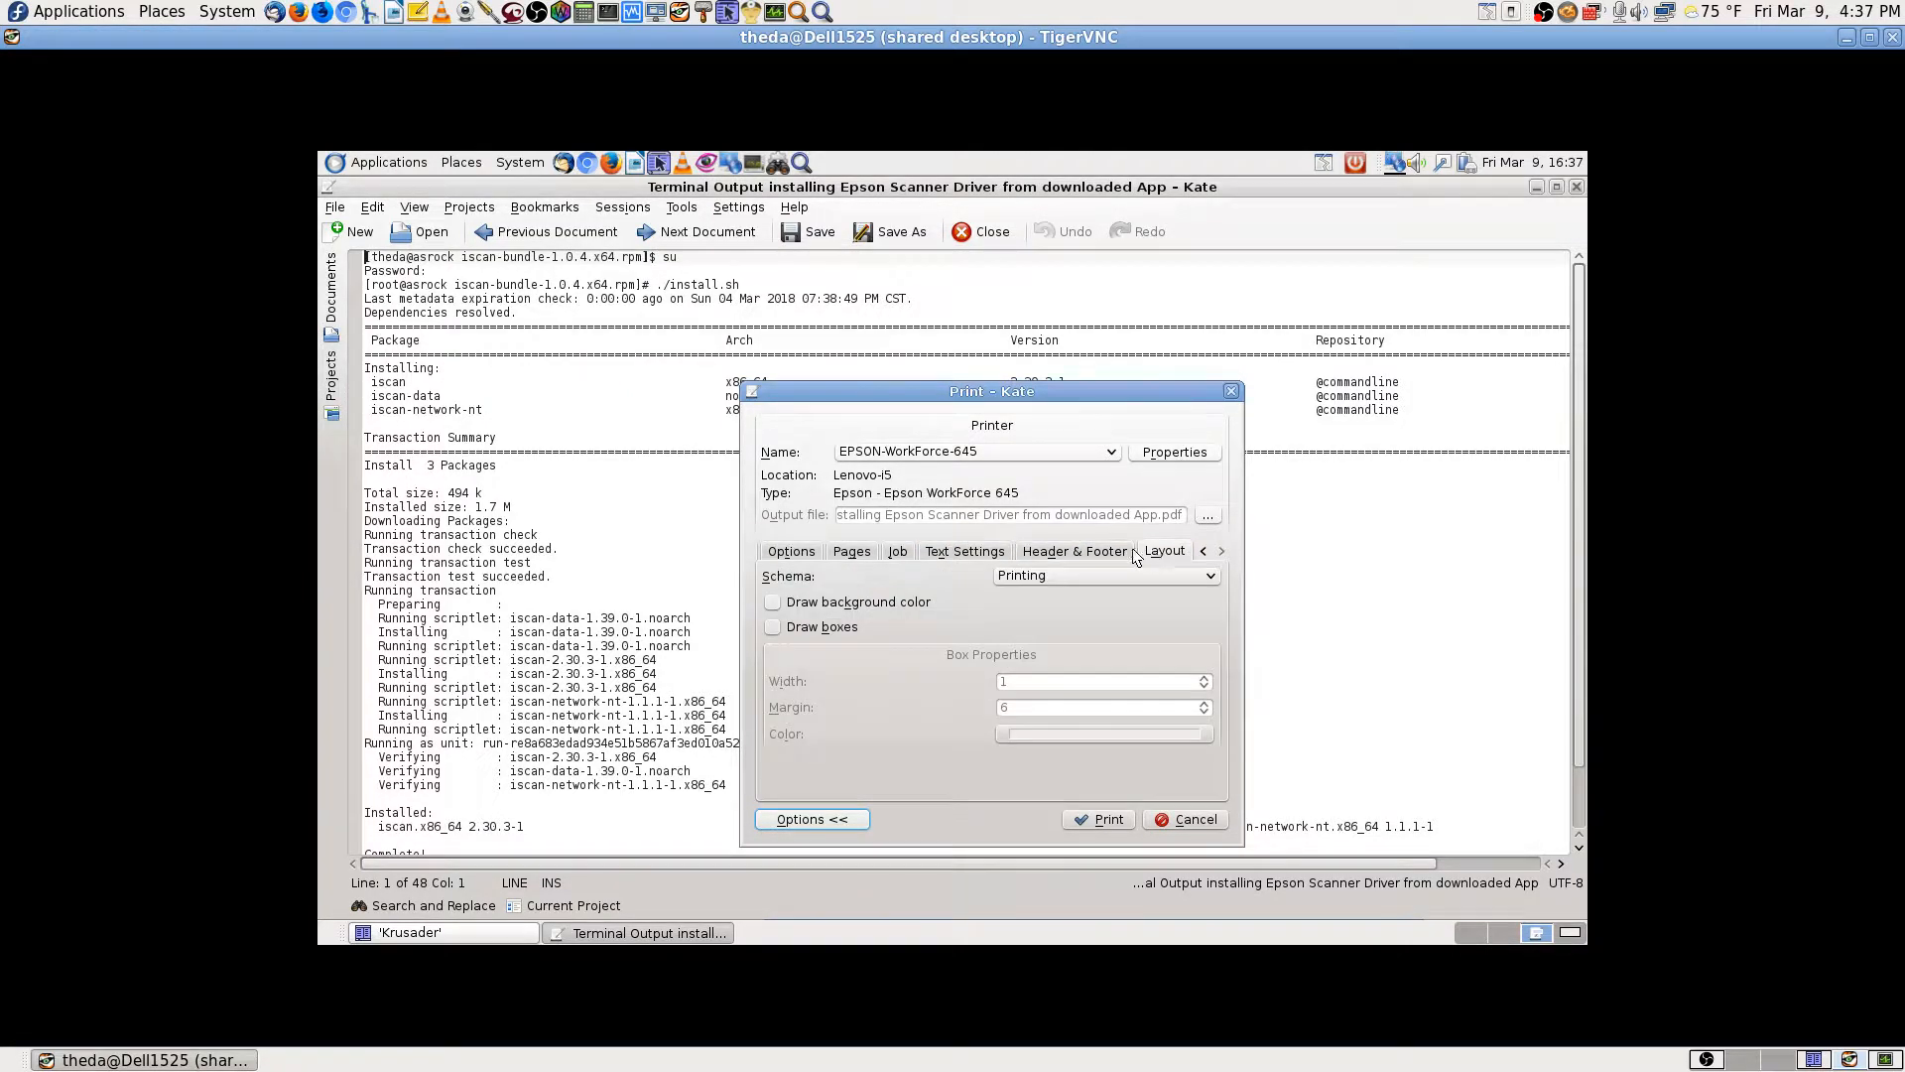
click(791, 552)
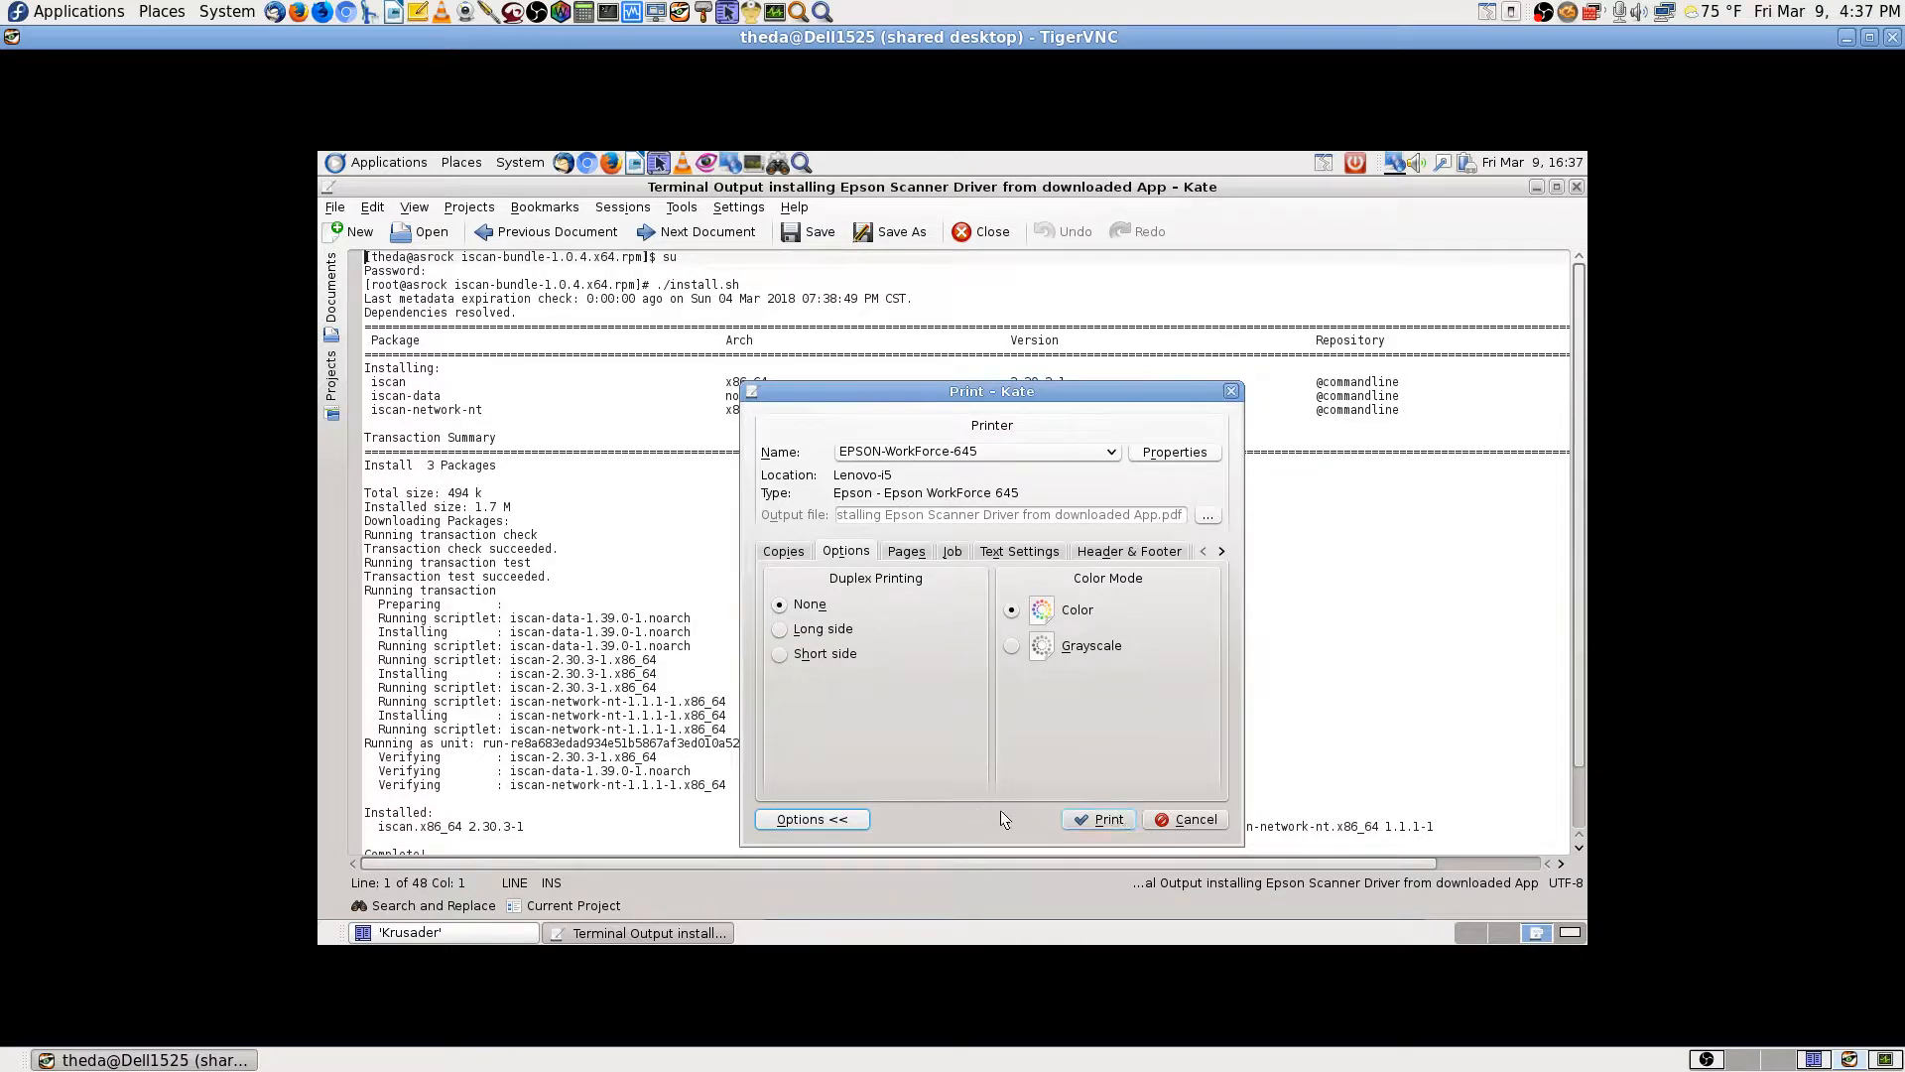
click(841, 824)
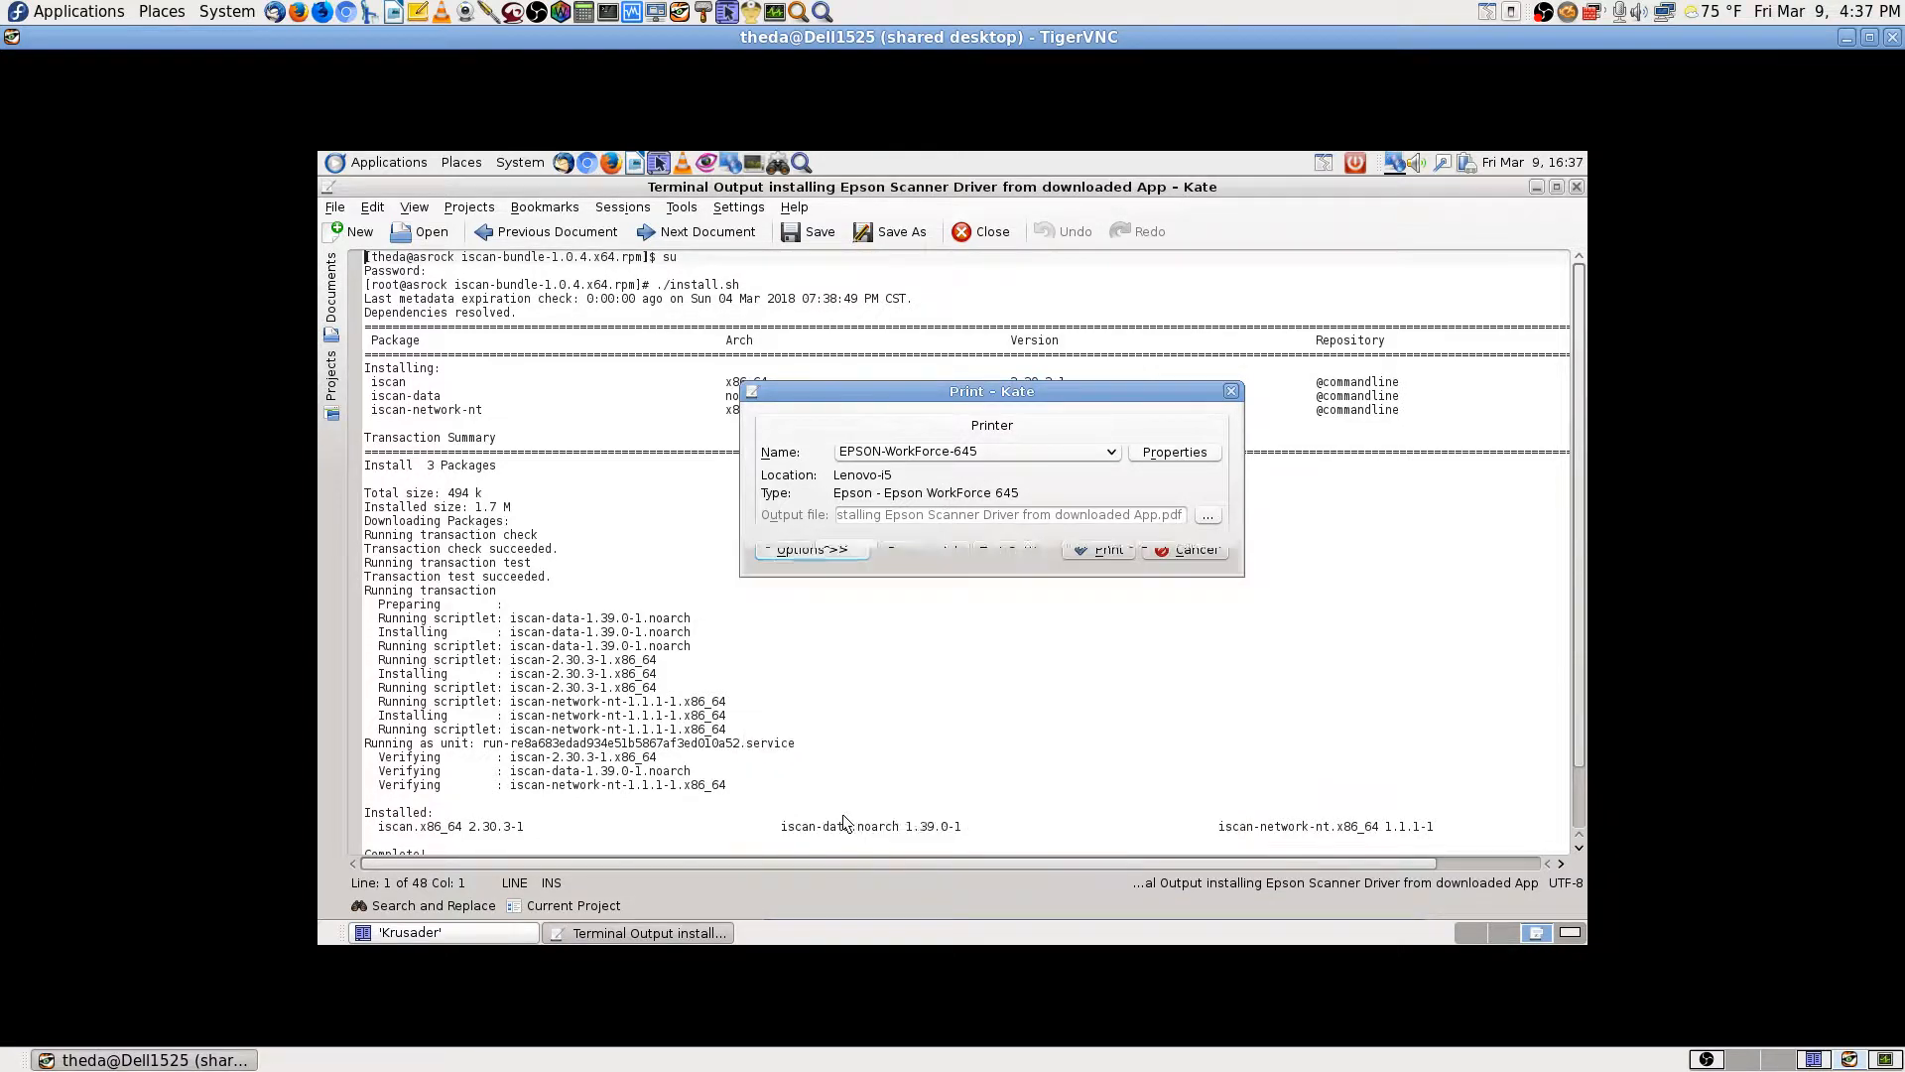
click(1118, 551)
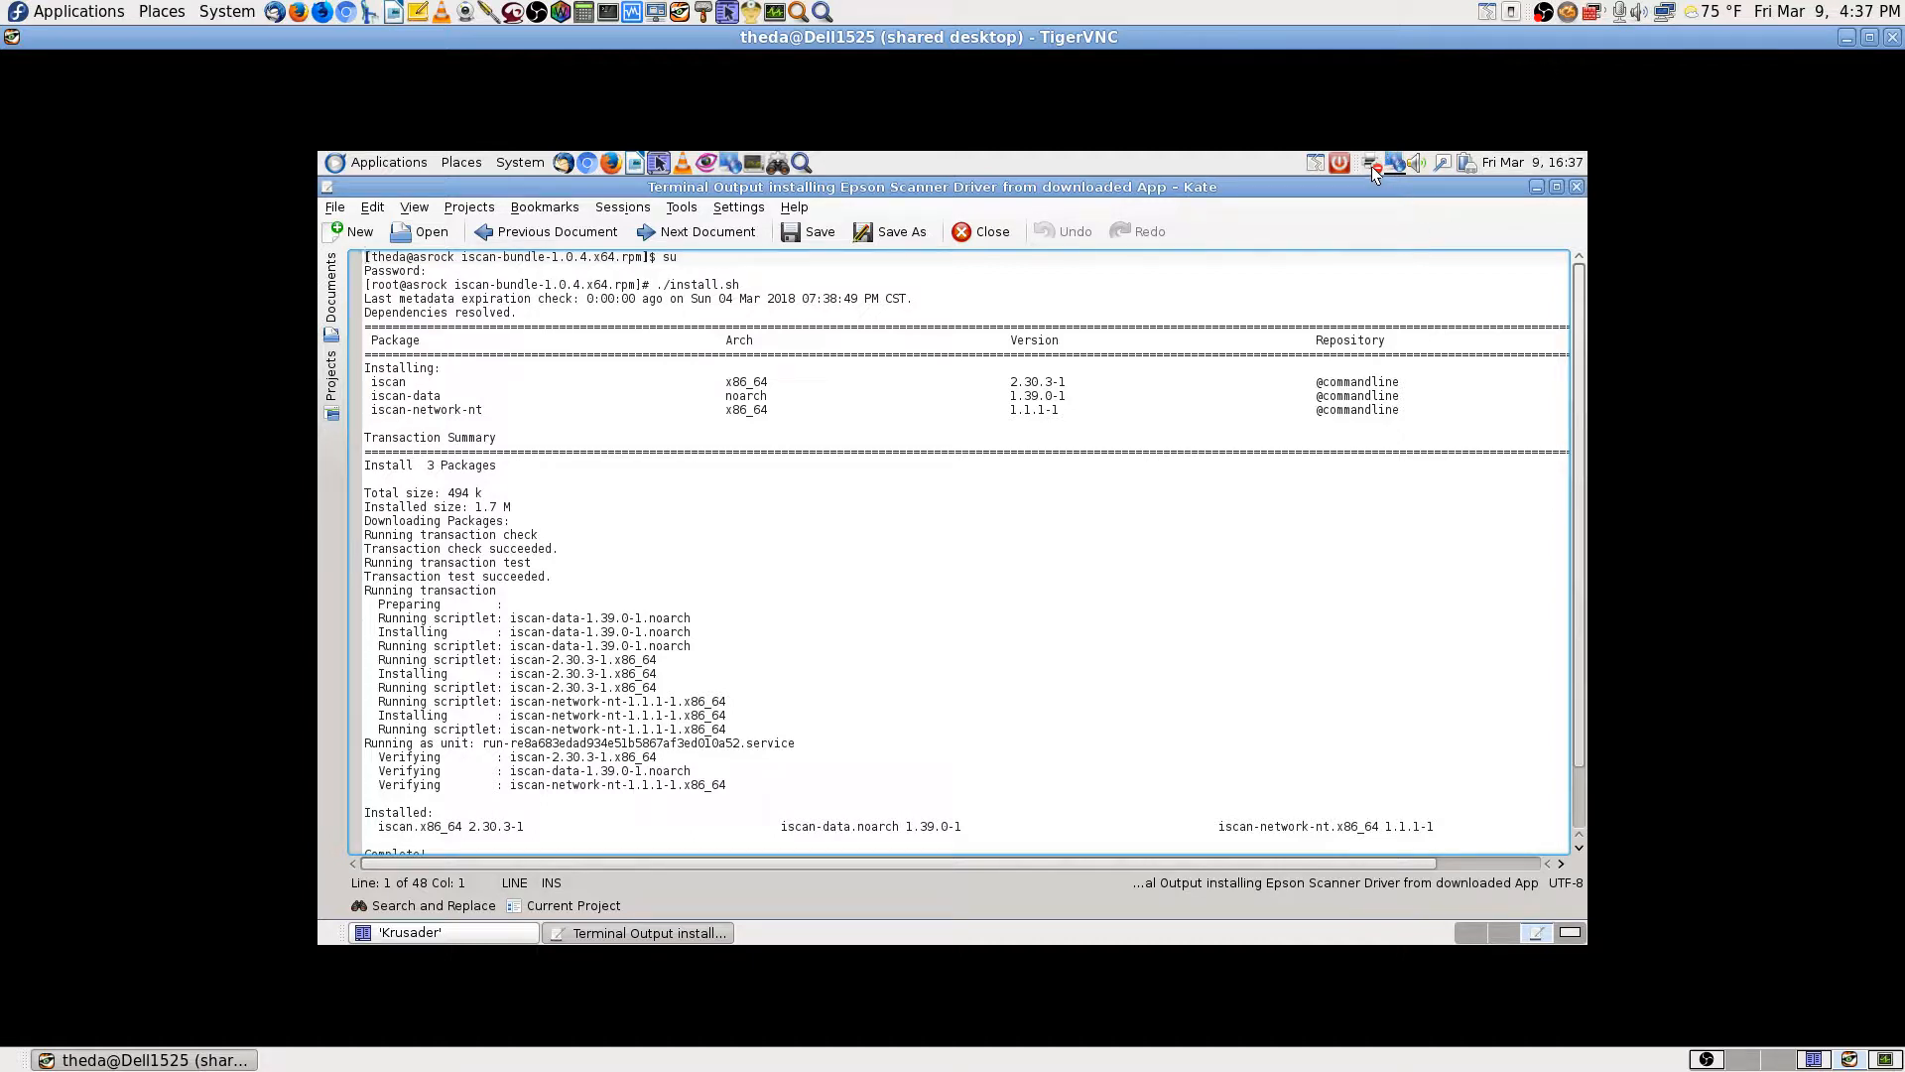
Step: Show the Epson job's printer error in a widened Document Print Status window, then switch to OBS
mouse_move(1371, 164)
click(1373, 164)
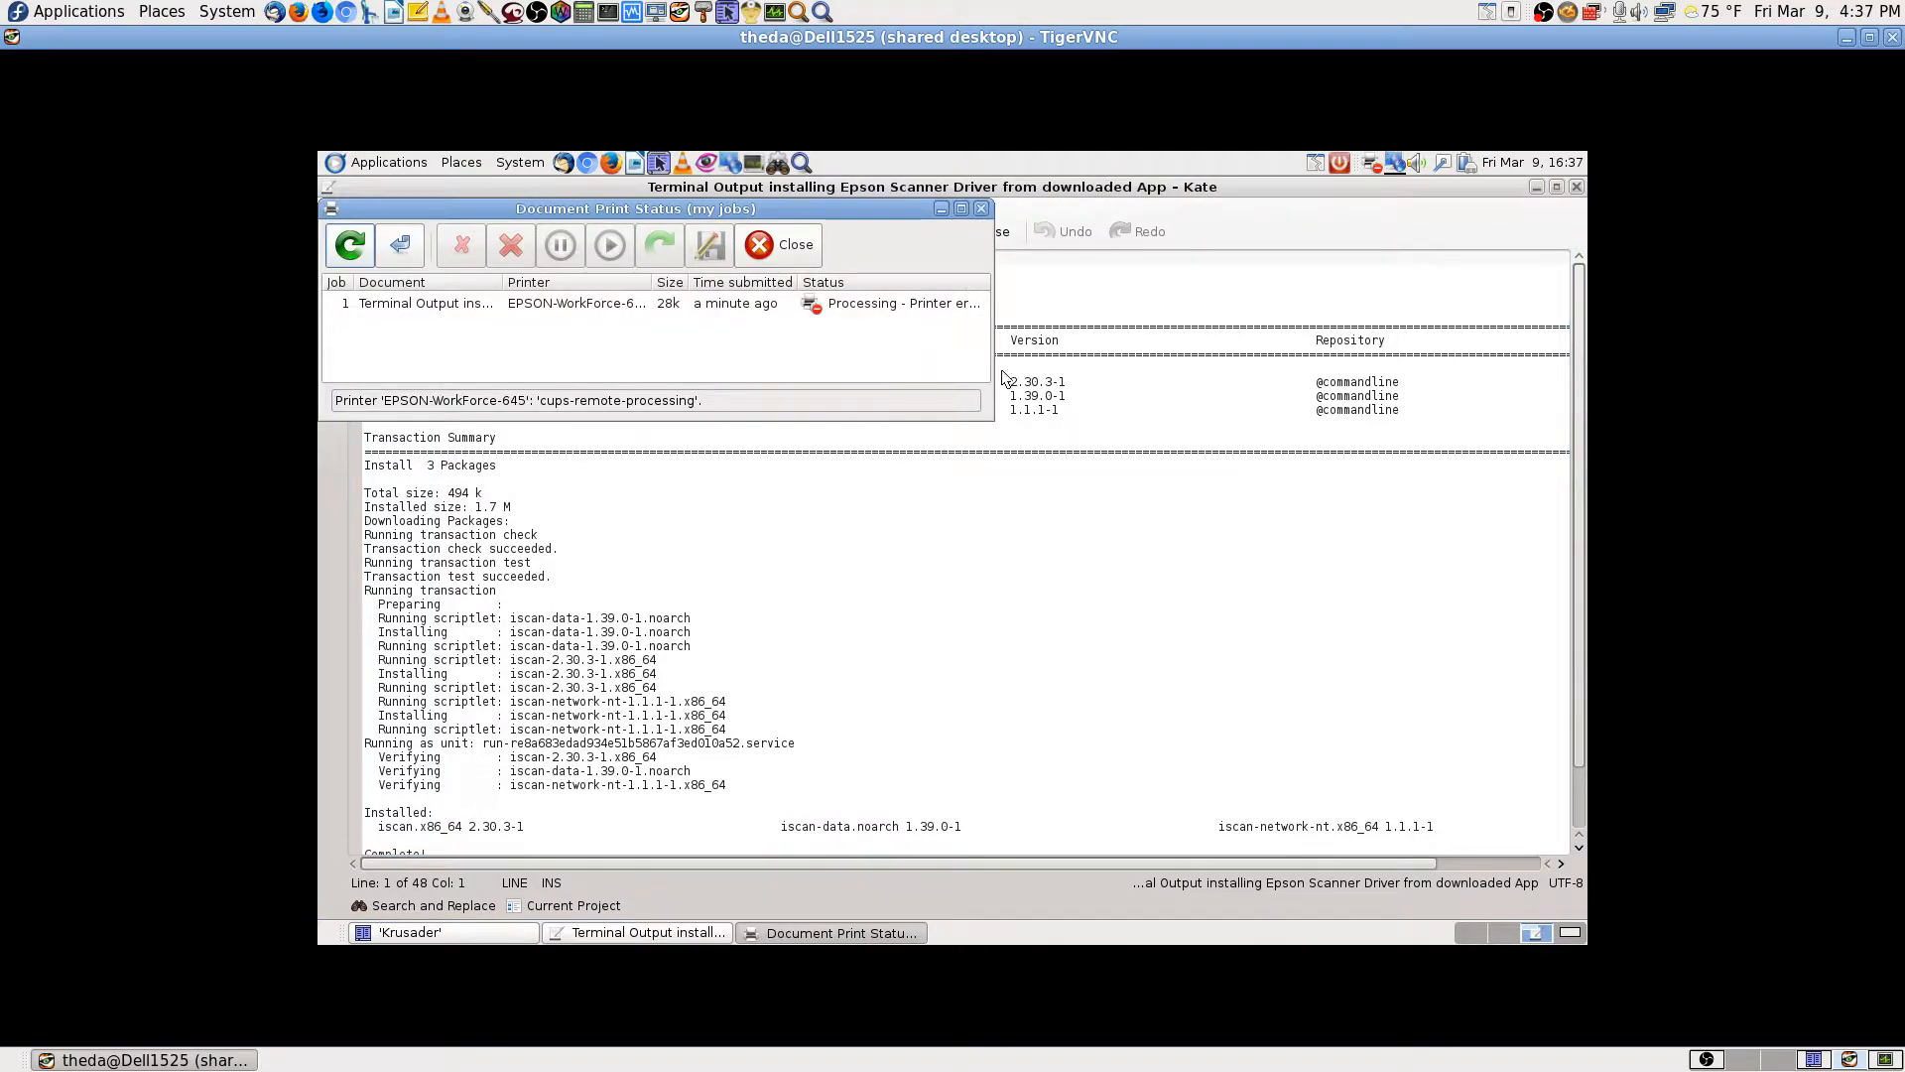
drag(994, 344, 1222, 361)
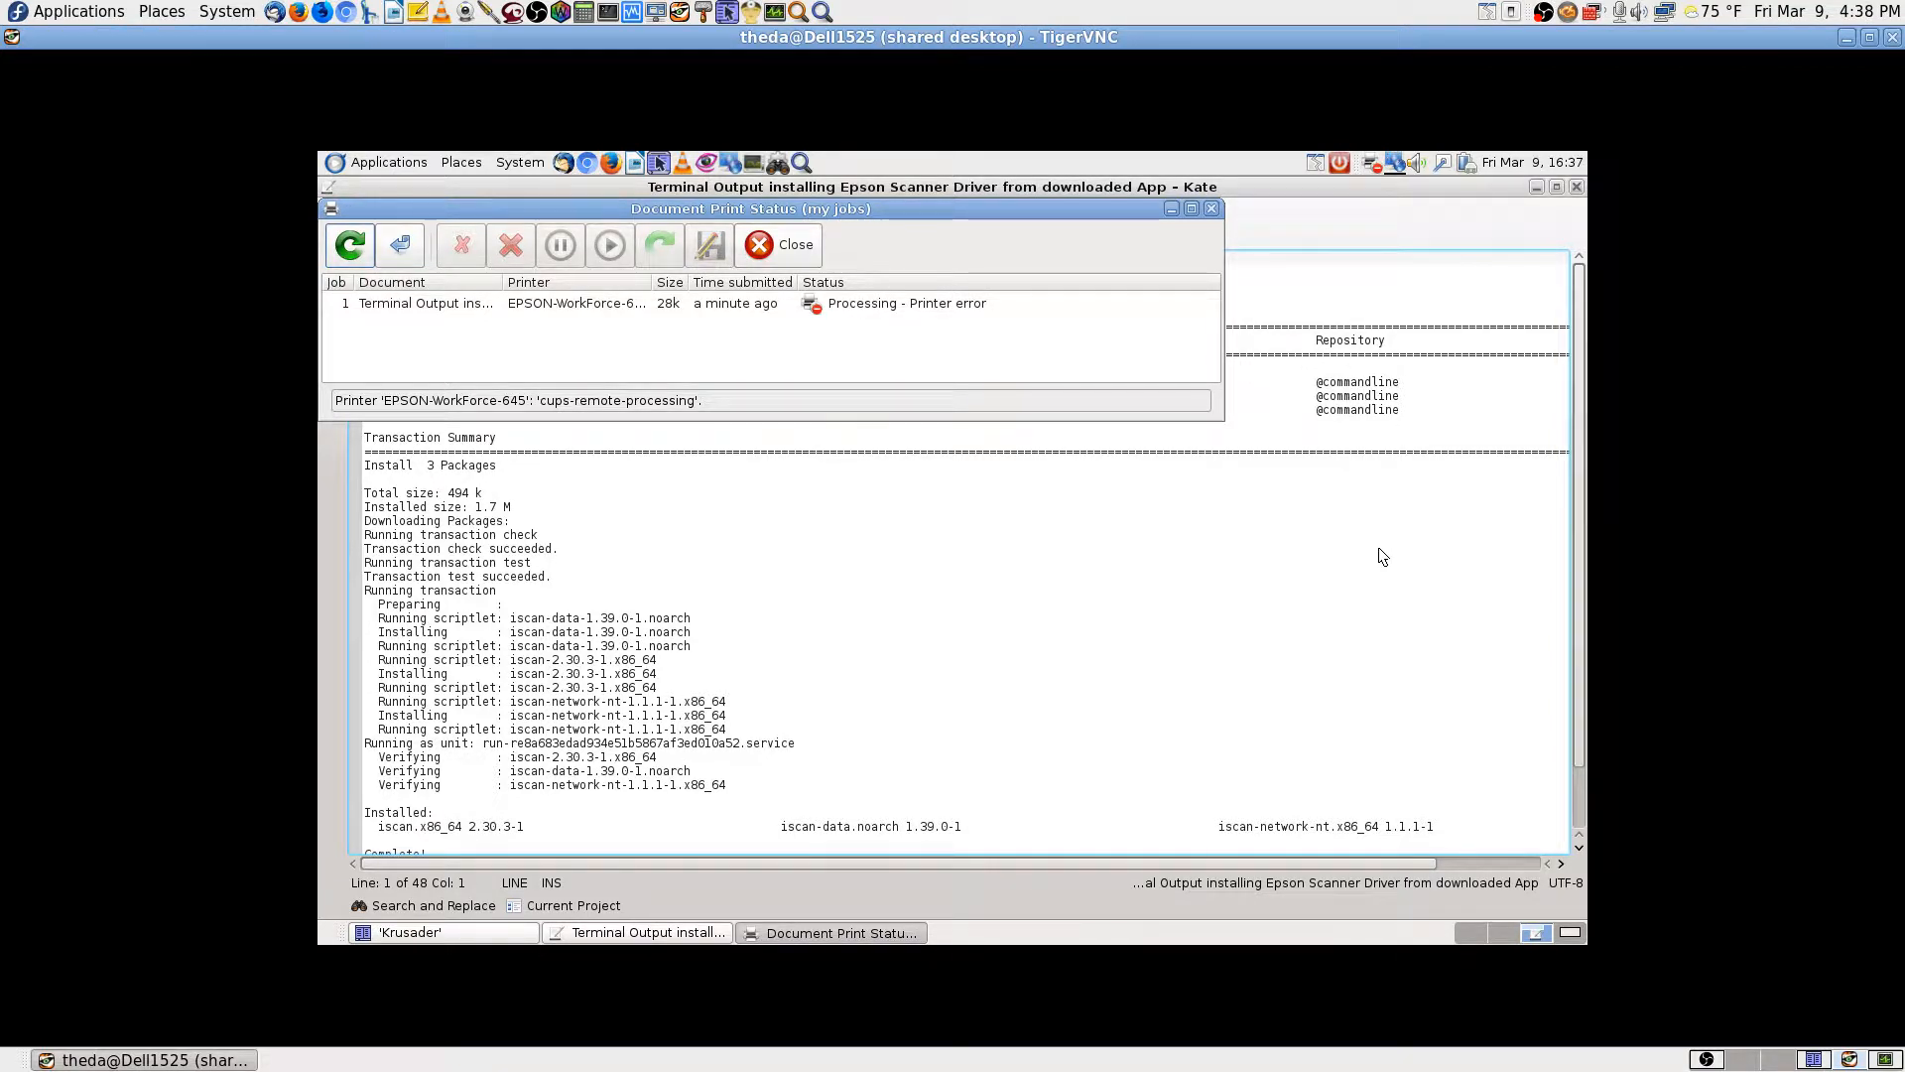
click(1704, 1061)
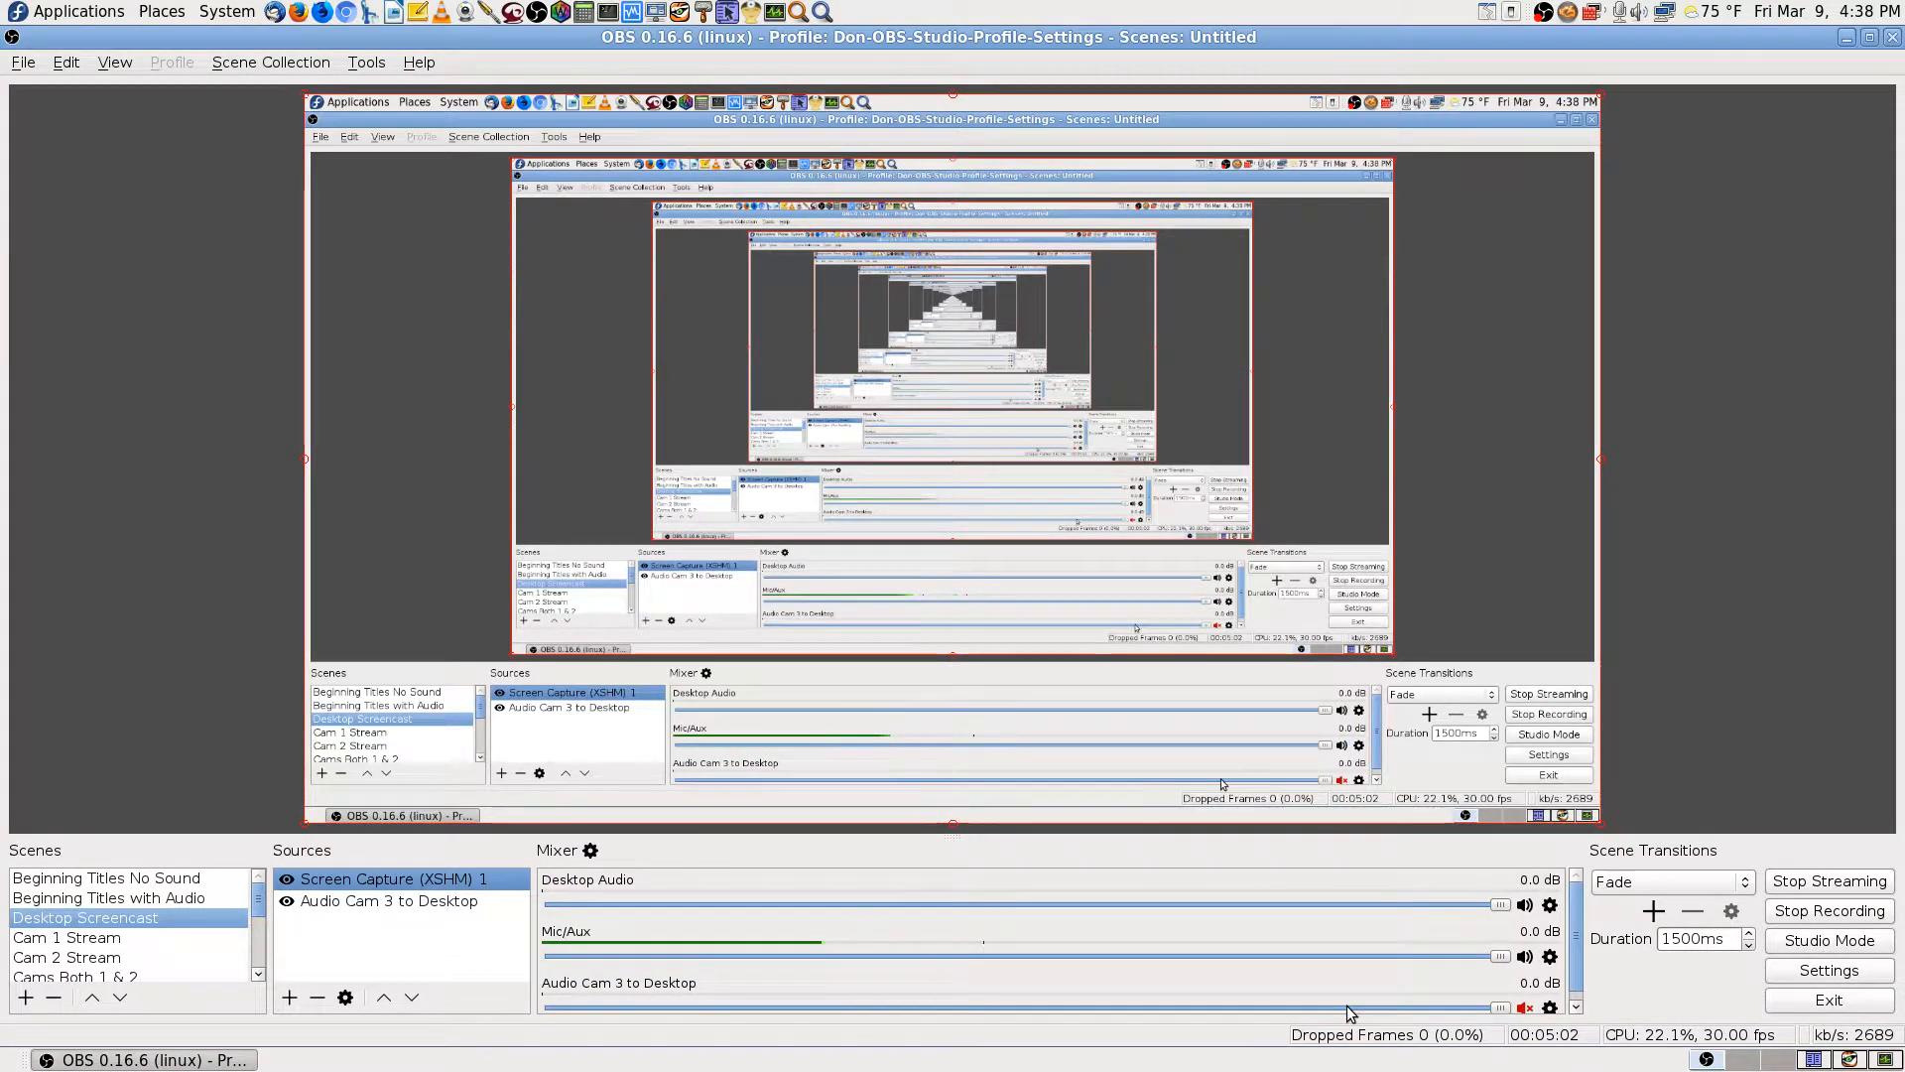
Step: In the OBS mixer unmute Audio Cam 3 to Desktop, mute Mic/Aux, and go back to TigerVNC
click(1525, 1007)
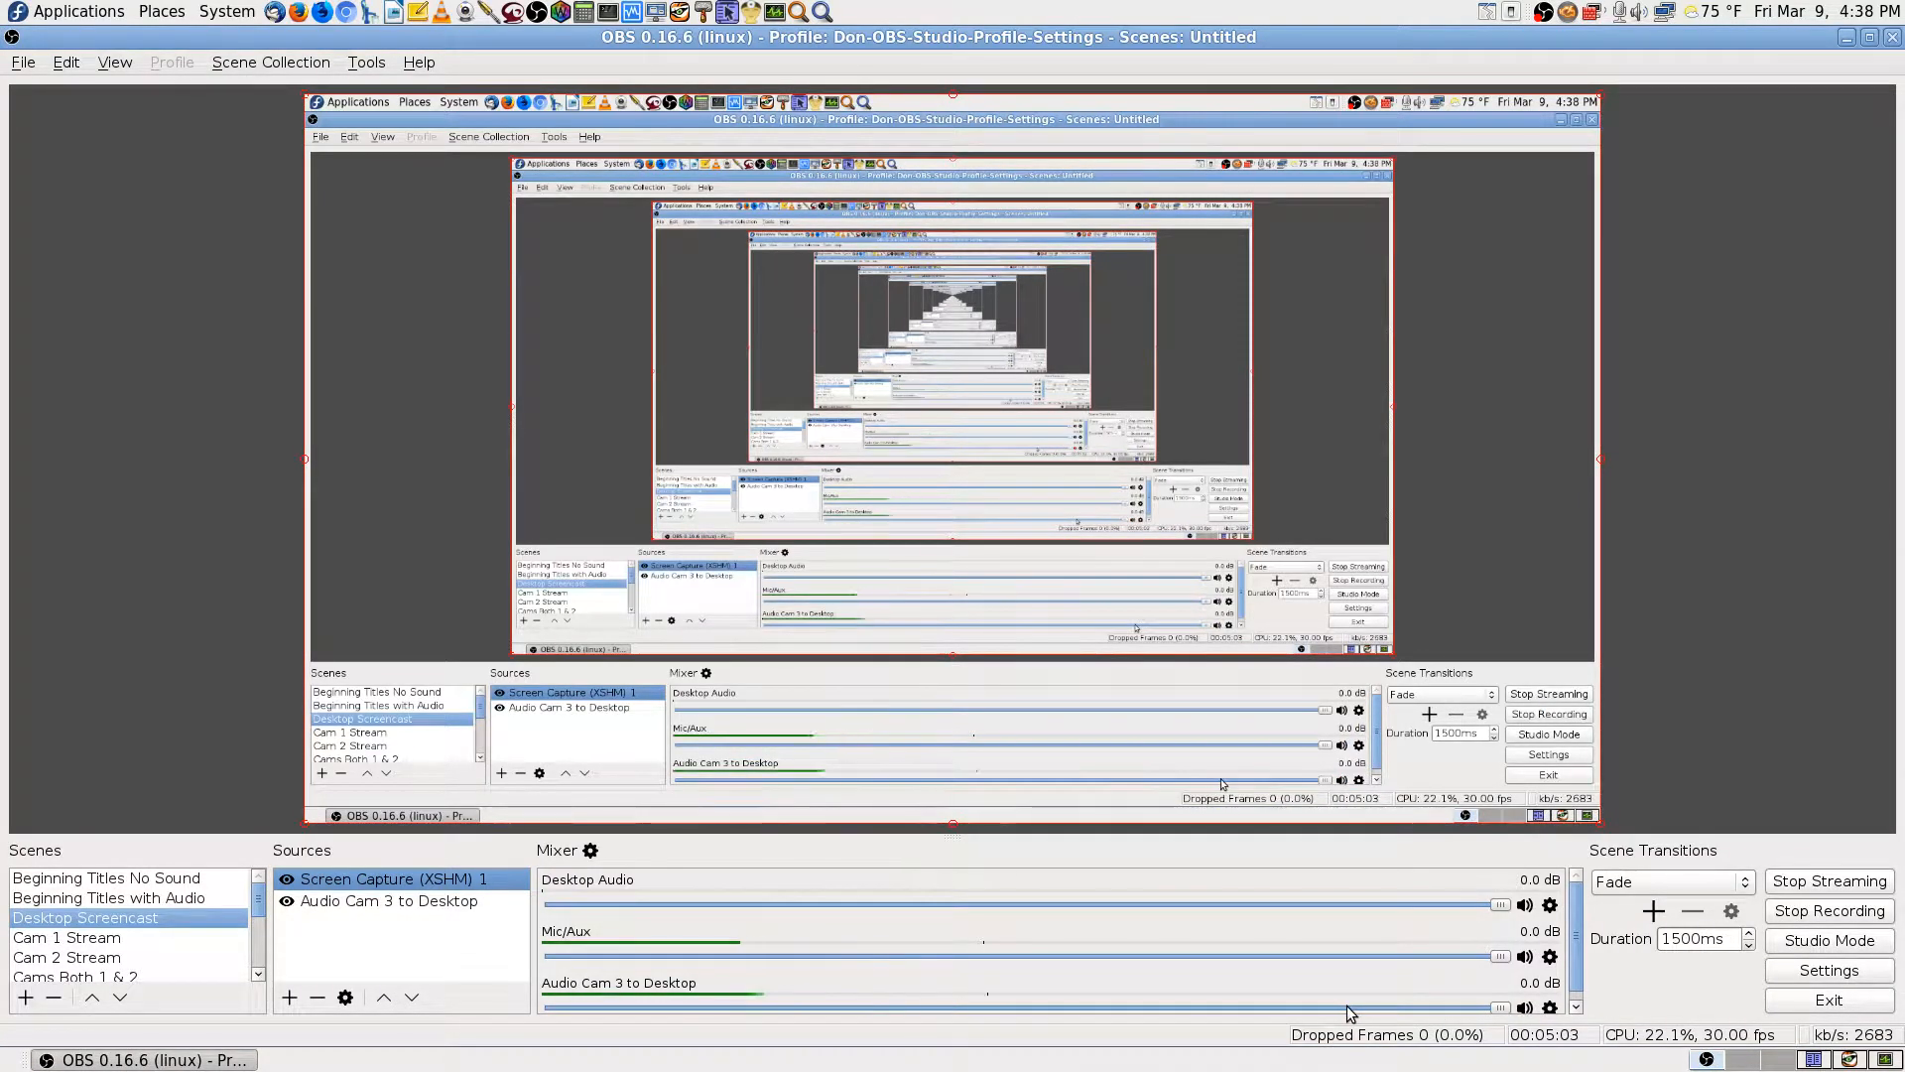
click(1525, 956)
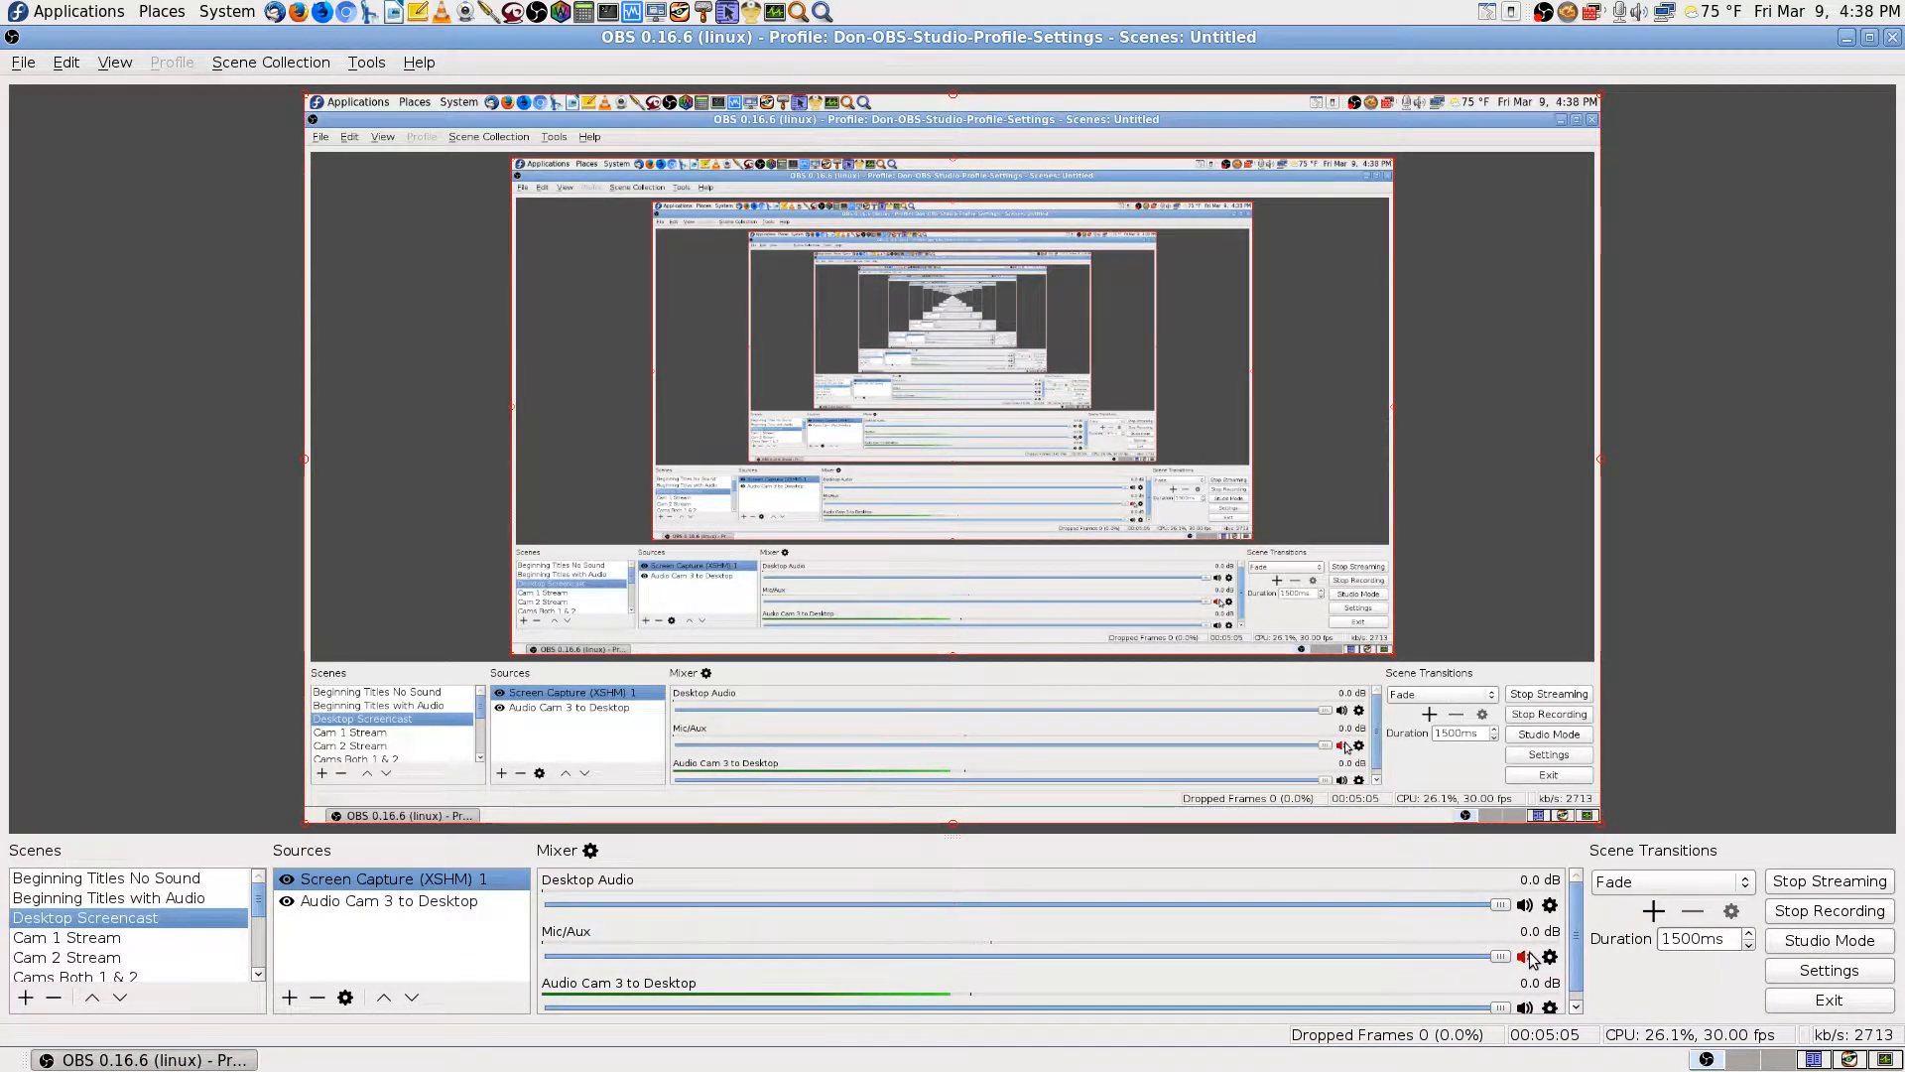
click(1848, 1060)
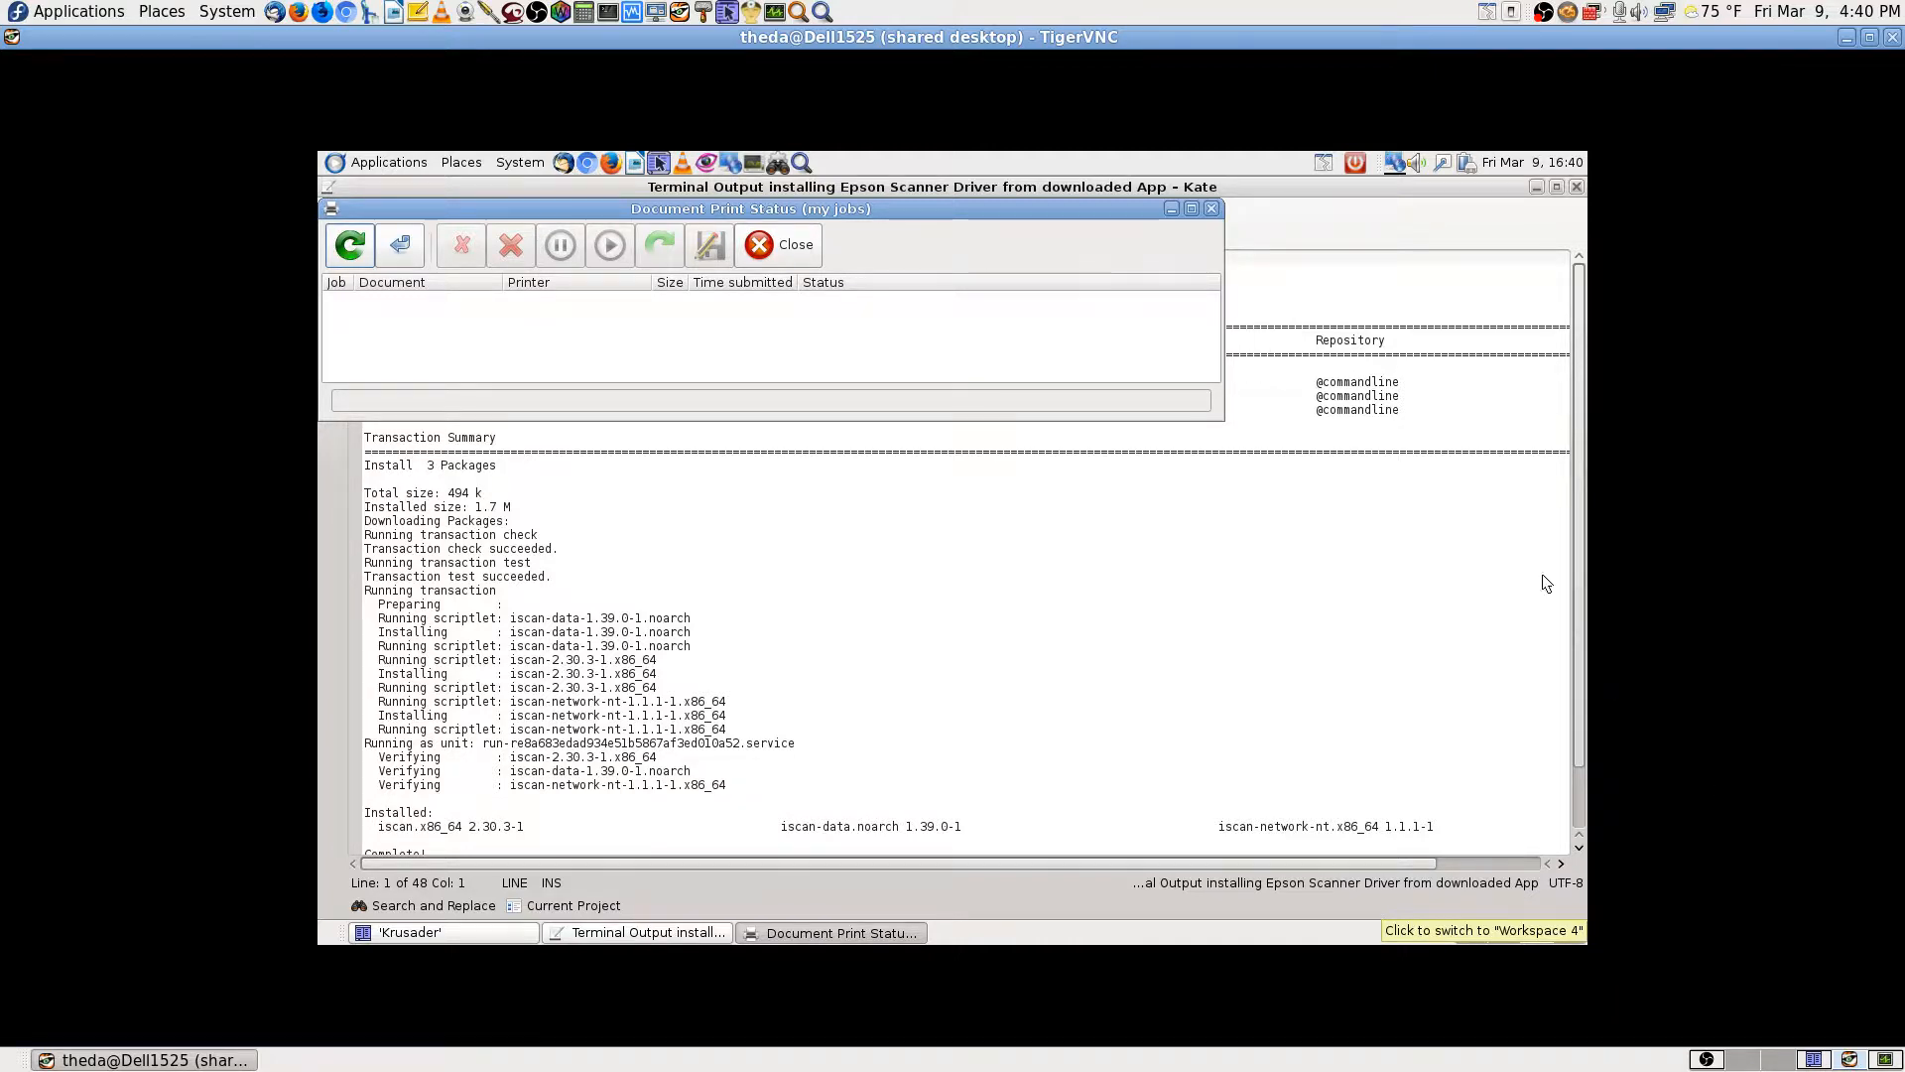
Step: Close the Document Print Status window and the Kate install log window
click(1212, 208)
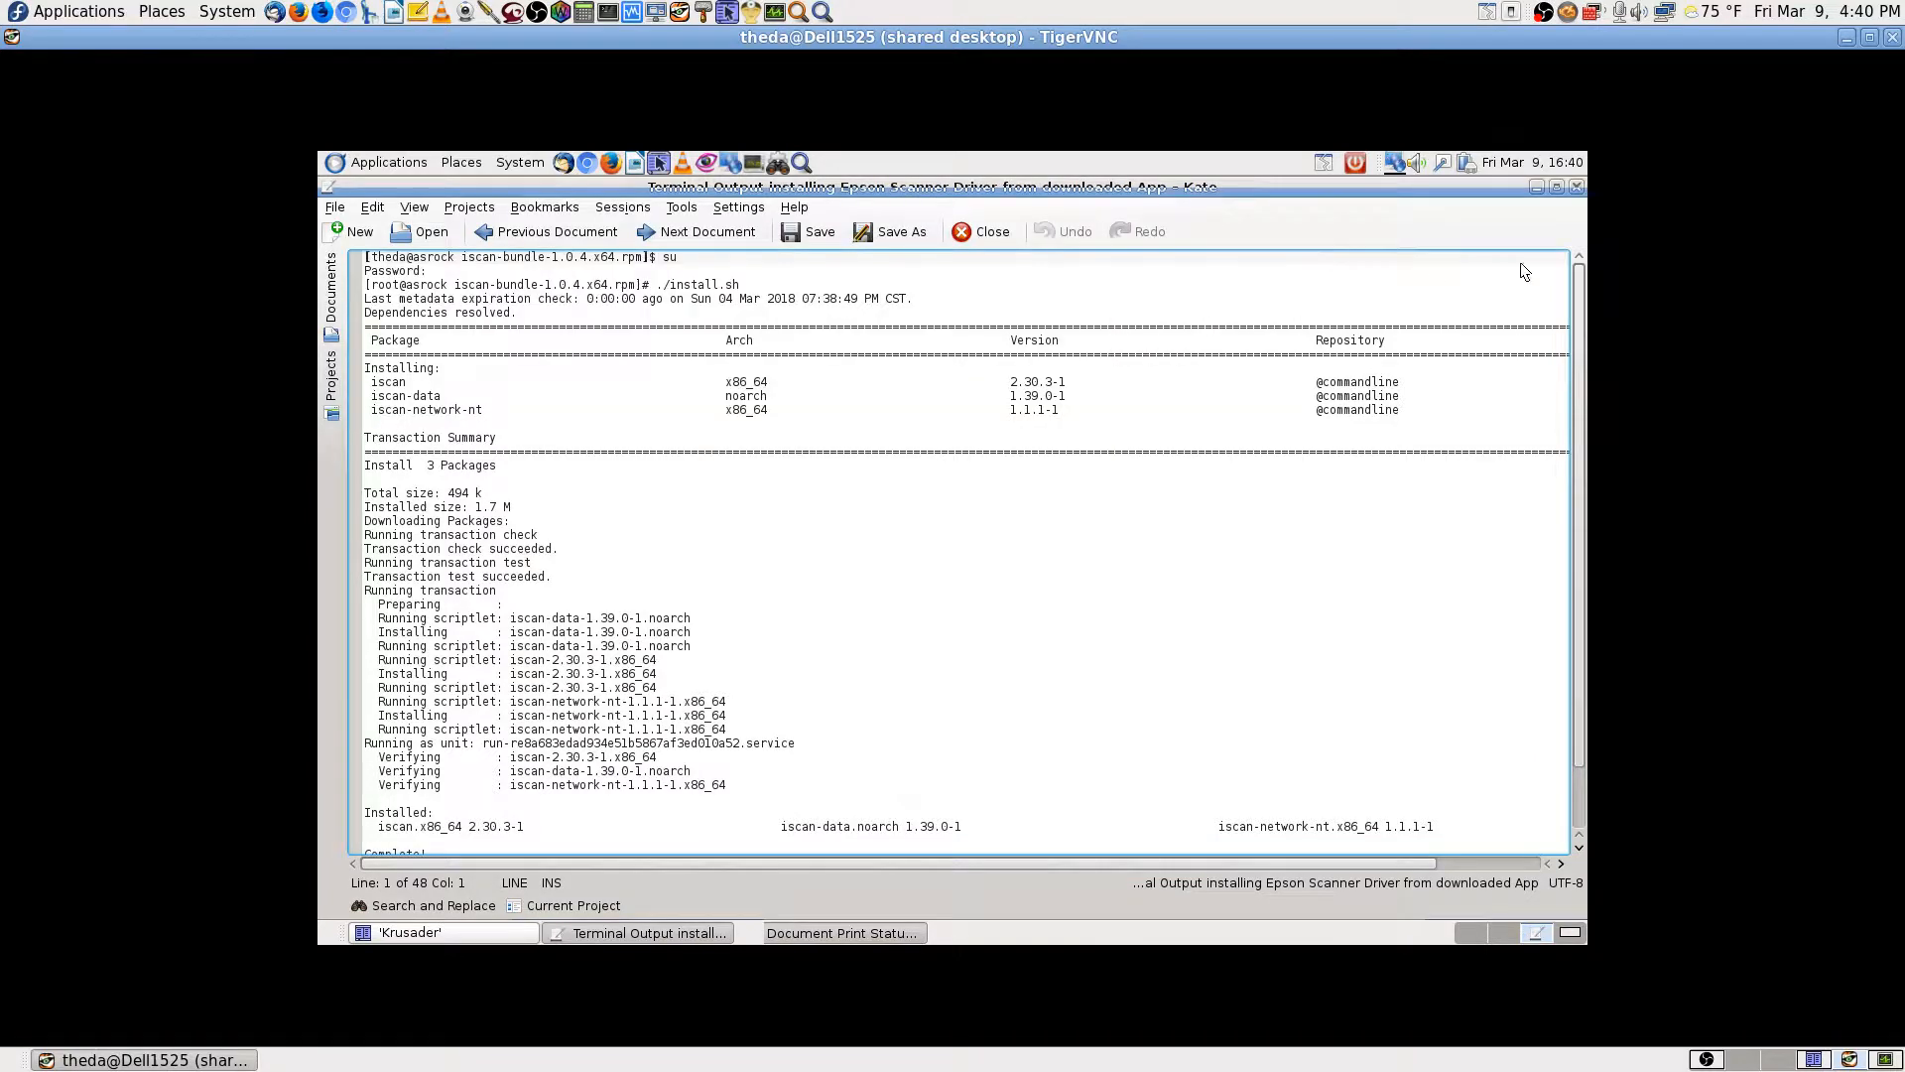
click(1575, 188)
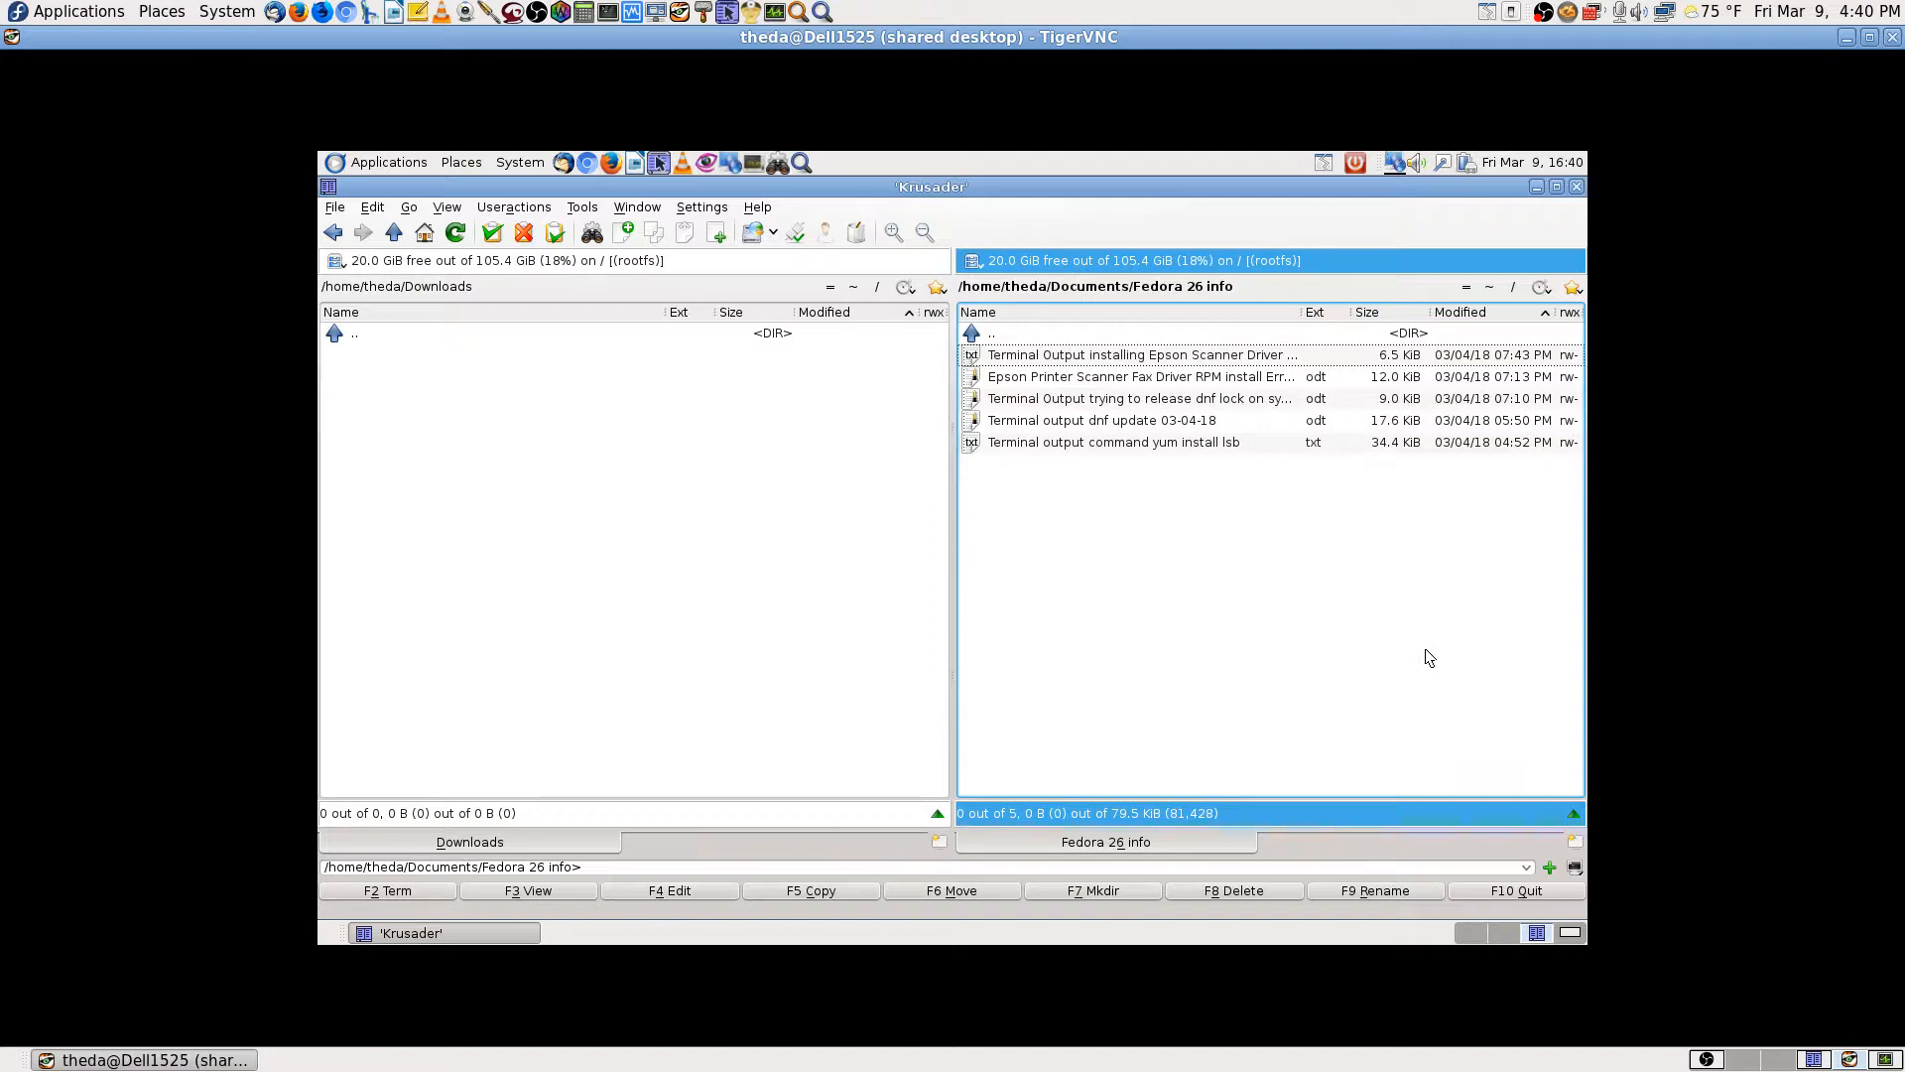
Step: In Krusader's right panel go up to the home folder and open Pictures, then switch to an empty workspace
click(1064, 335)
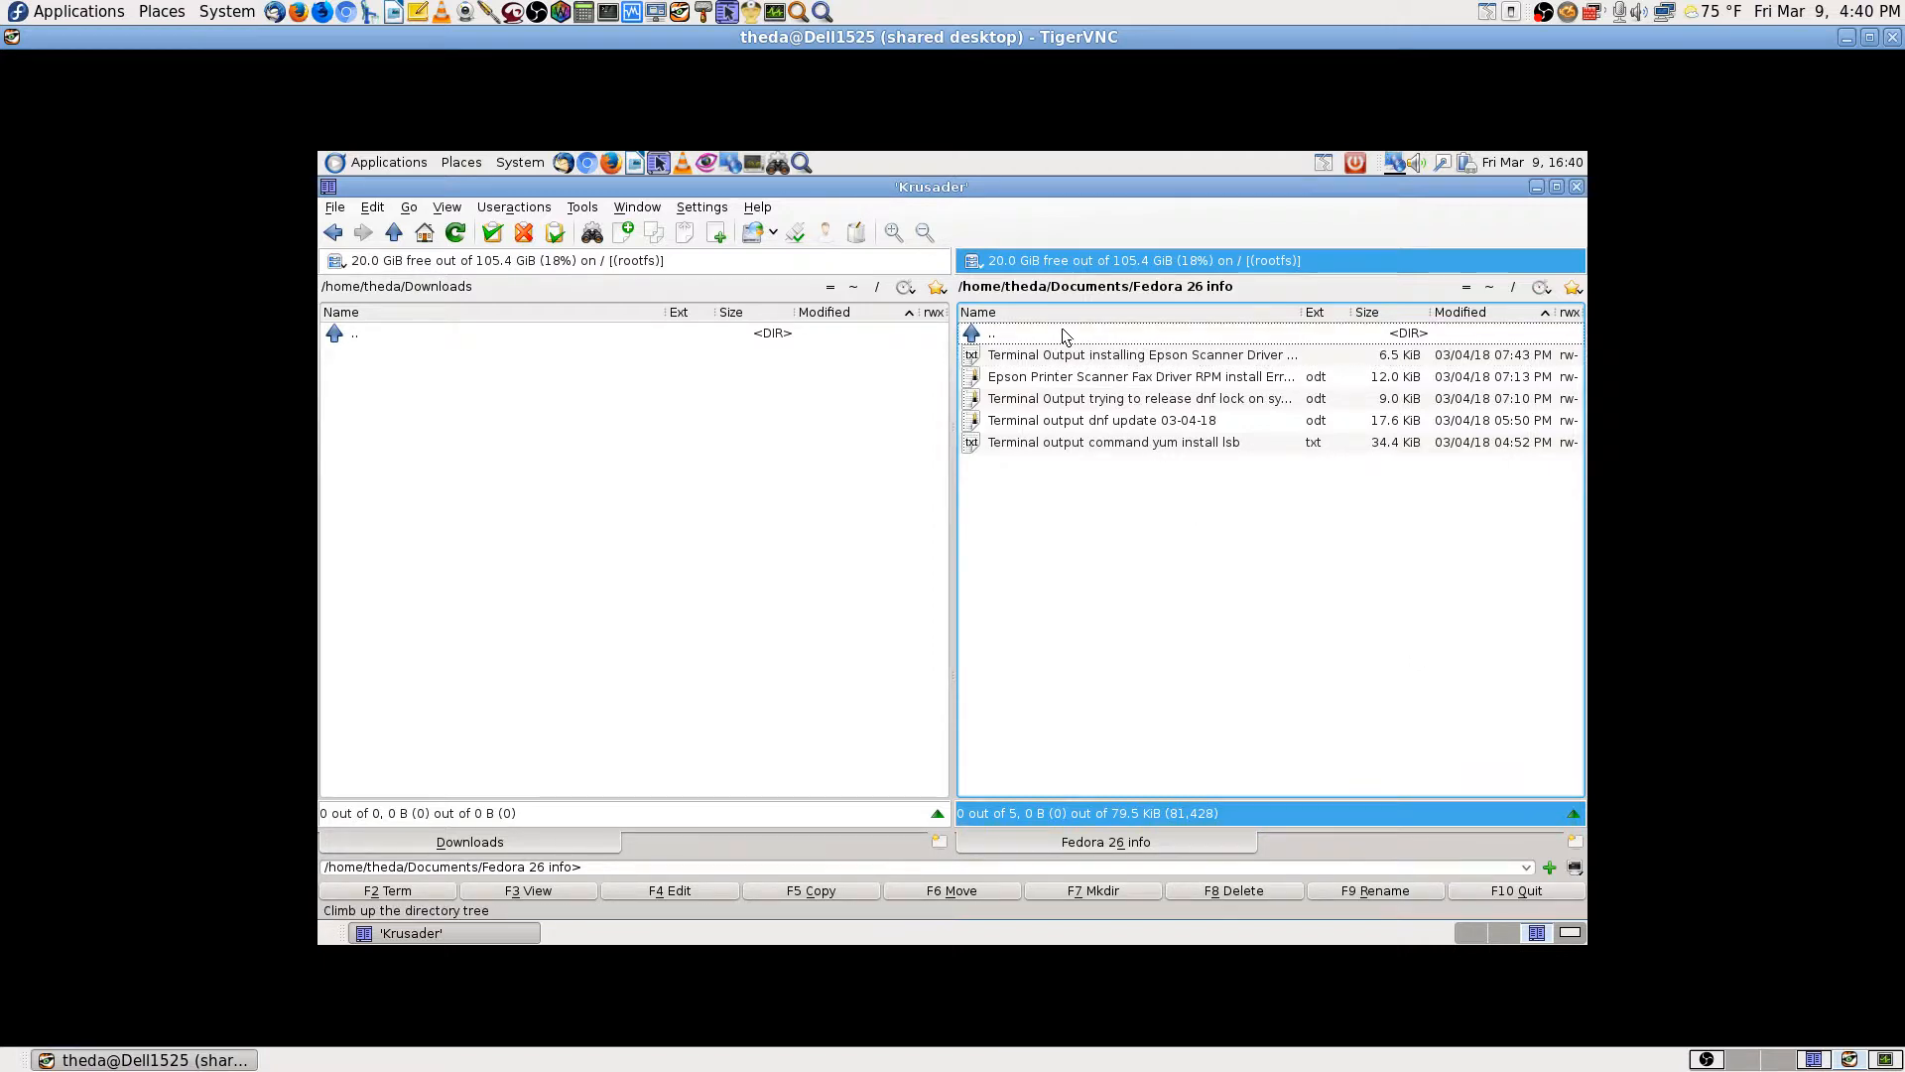
double_click(1064, 335)
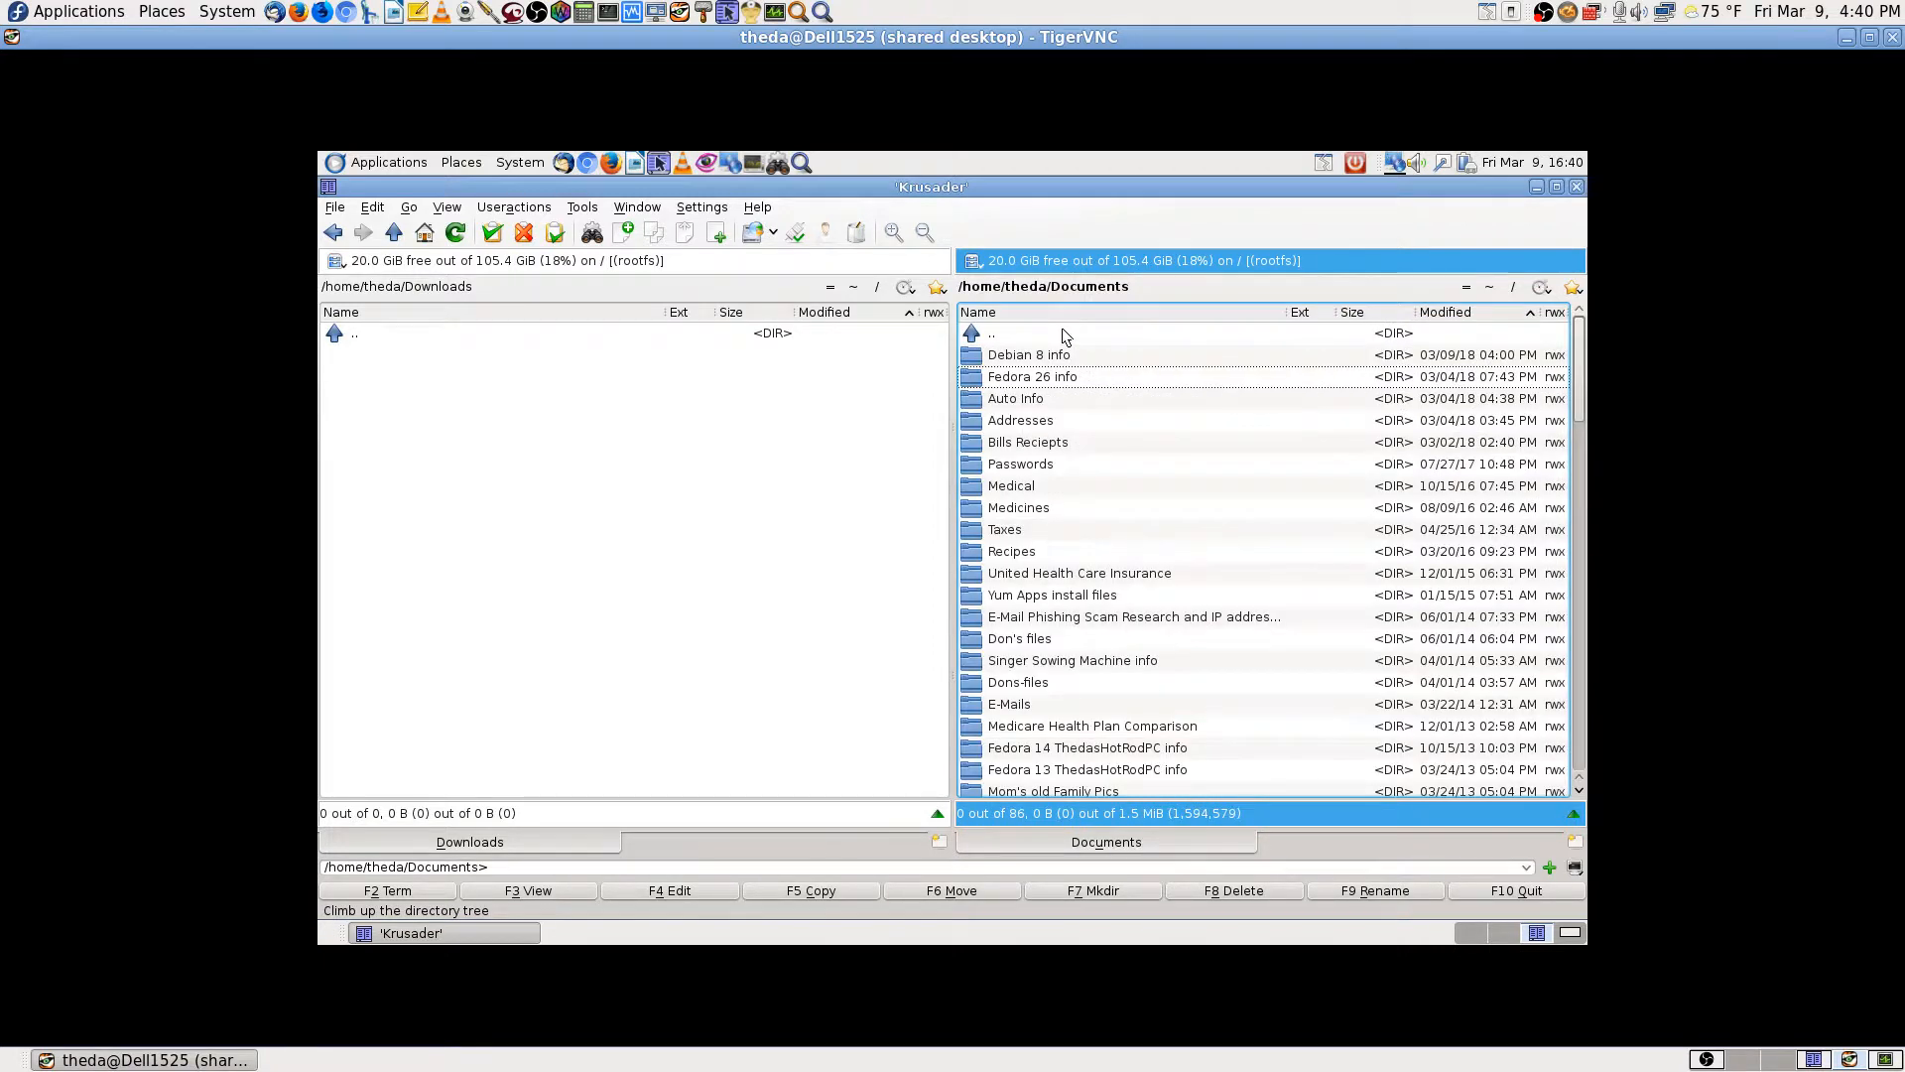
double_click(1064, 335)
text(pic)
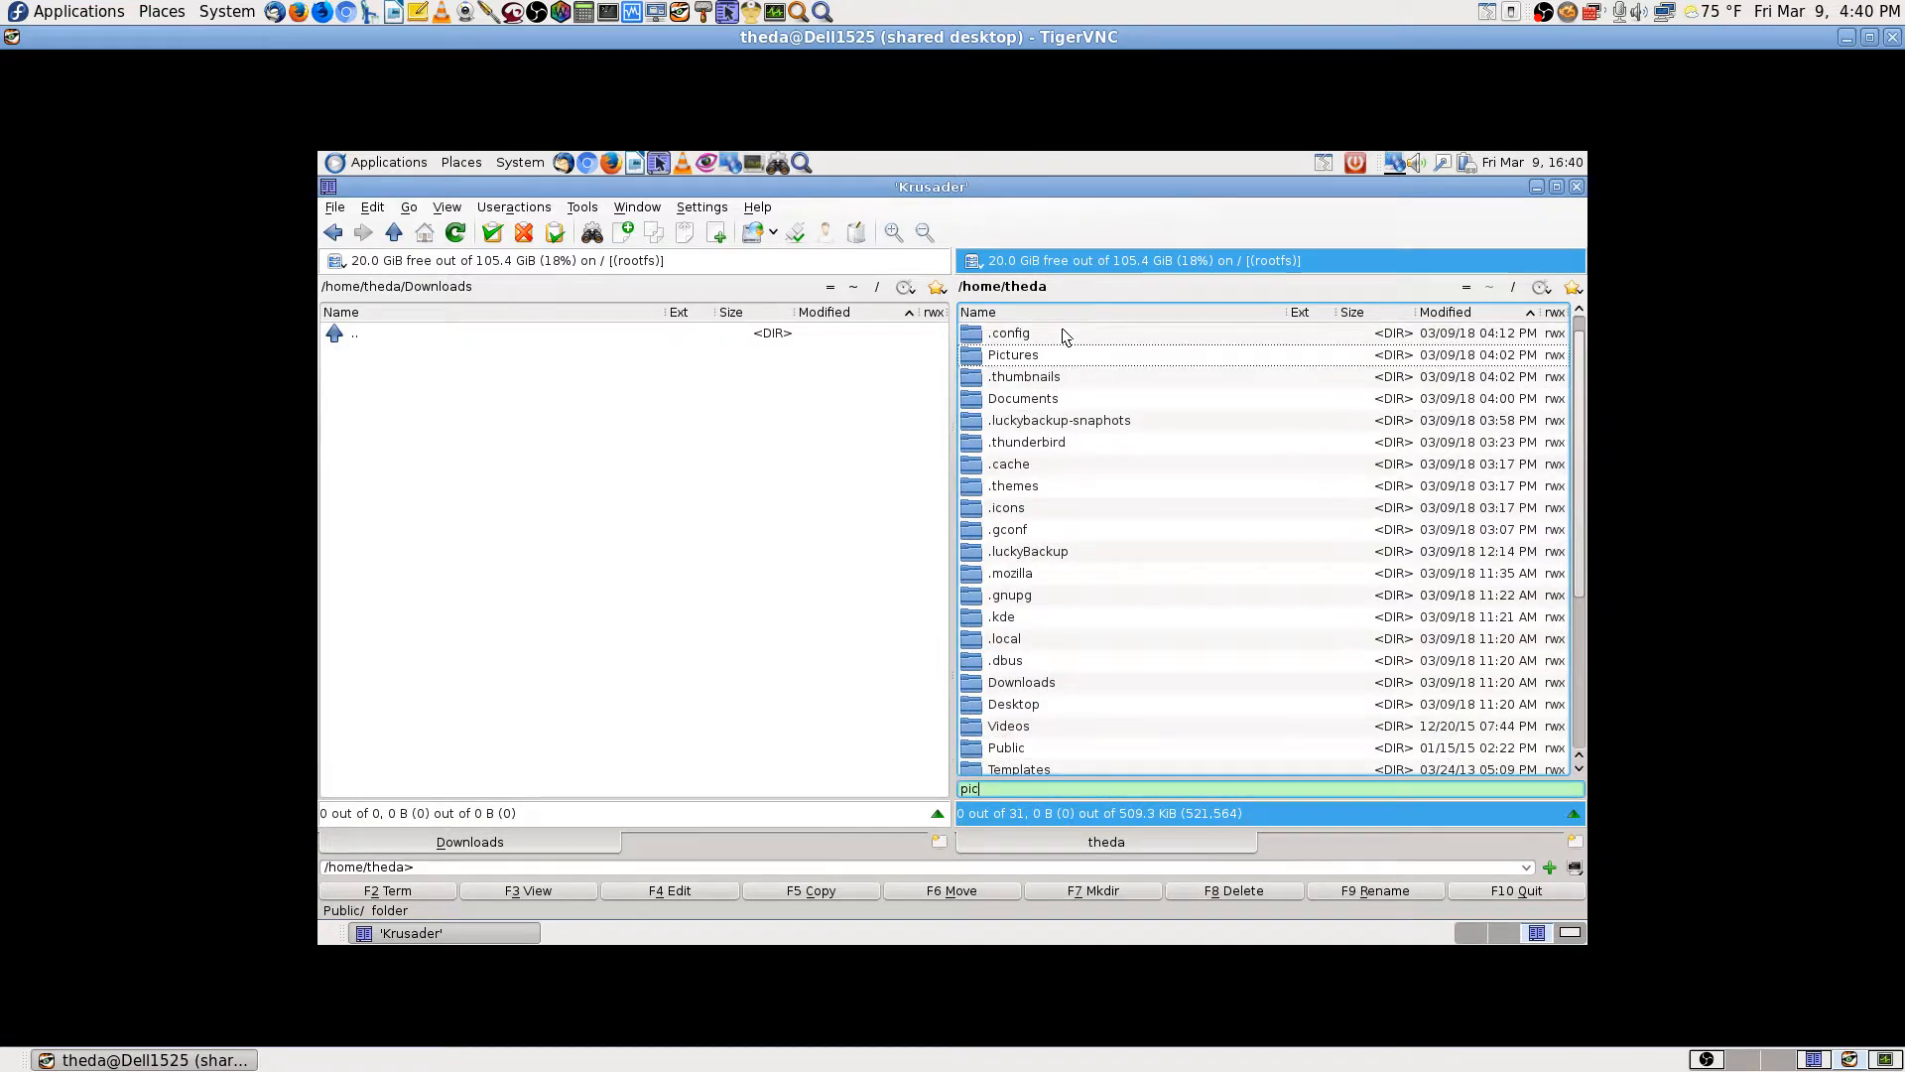
key(Return)
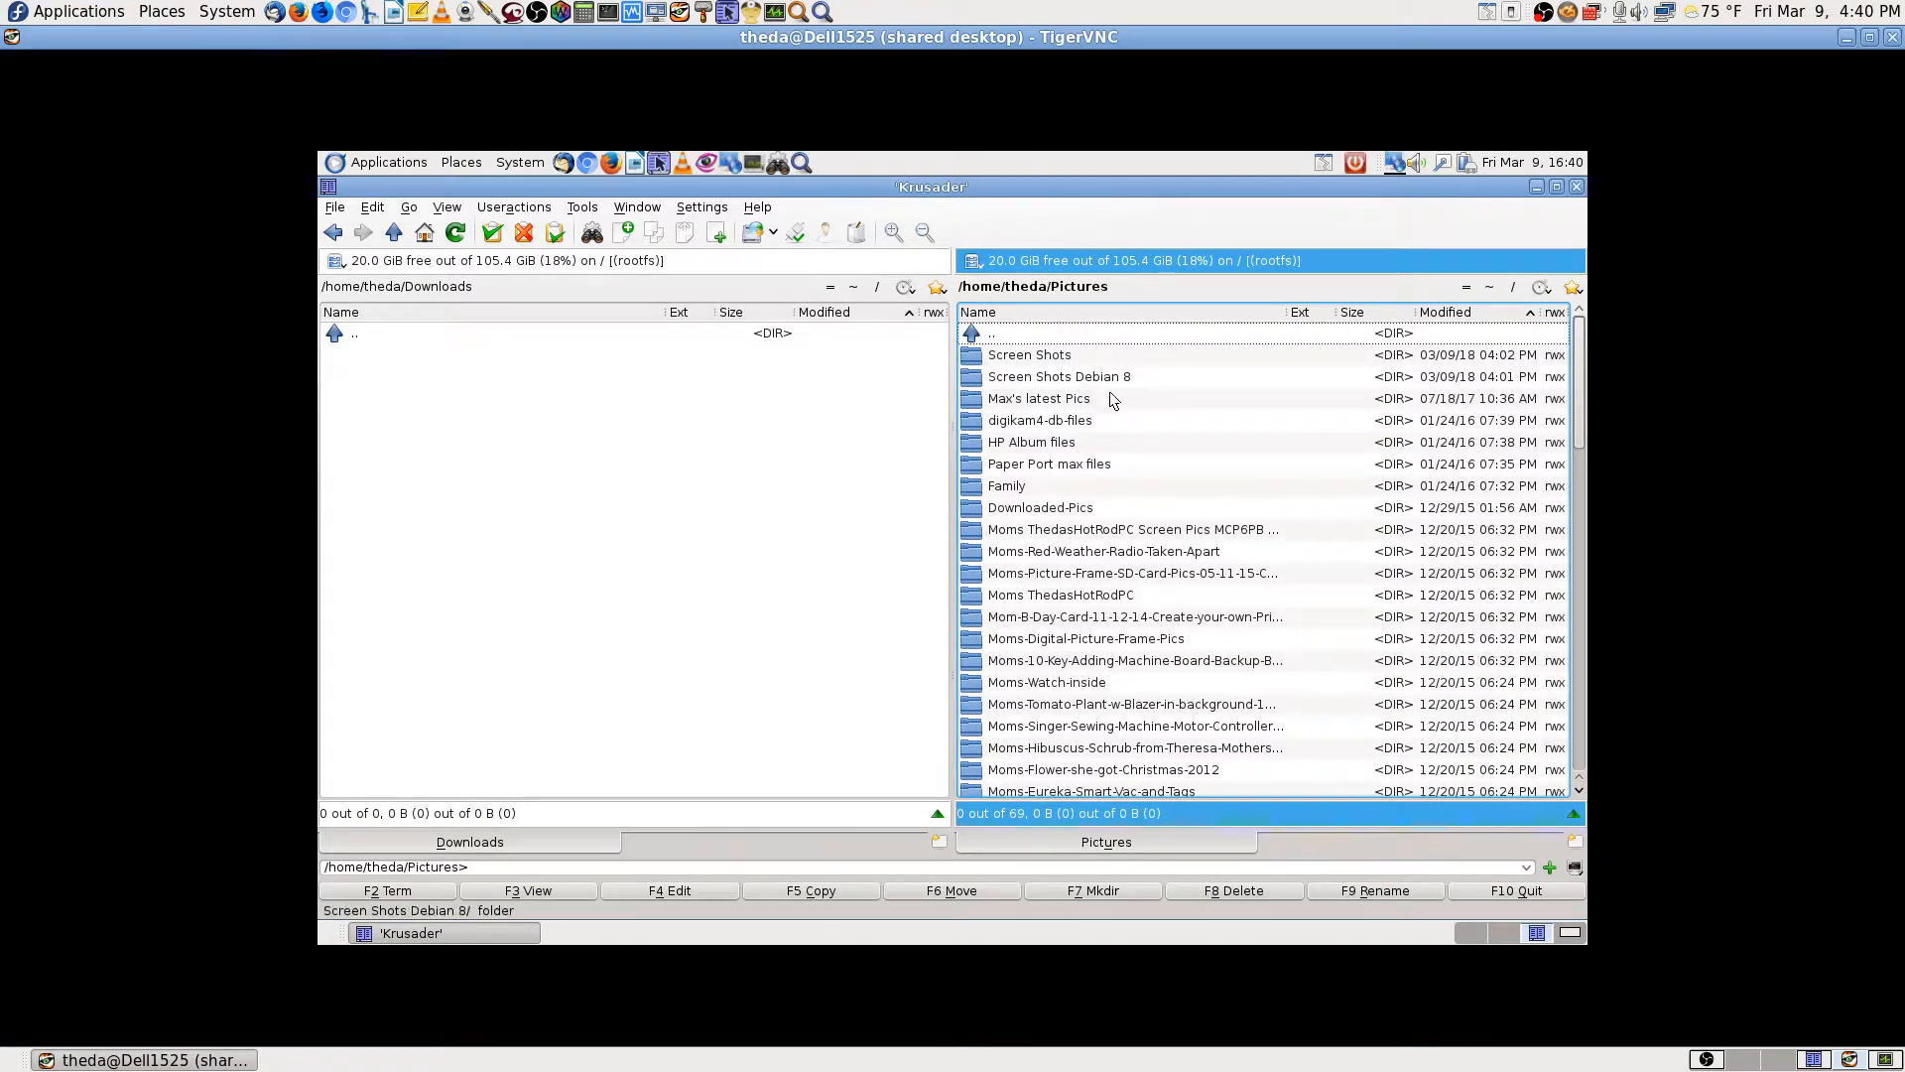
click(1514, 934)
click(801, 163)
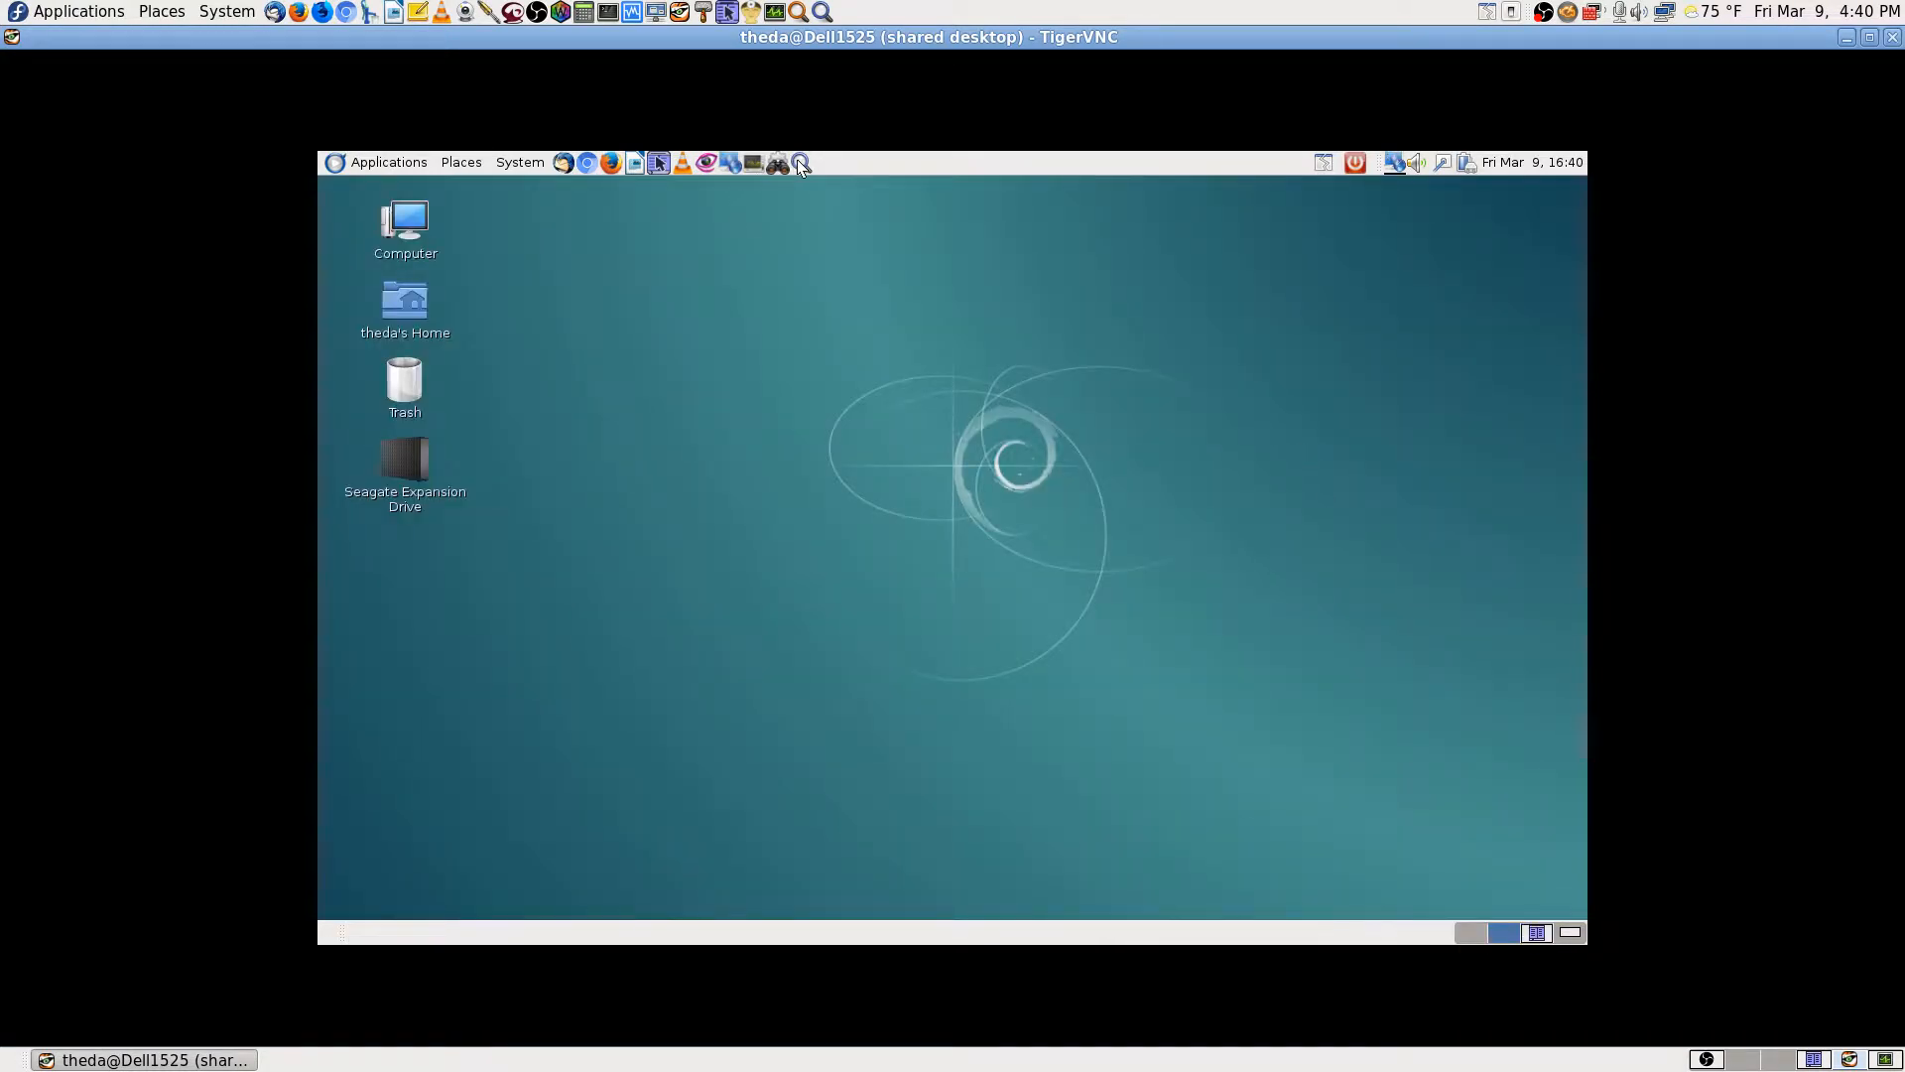
text(s)
text(n)
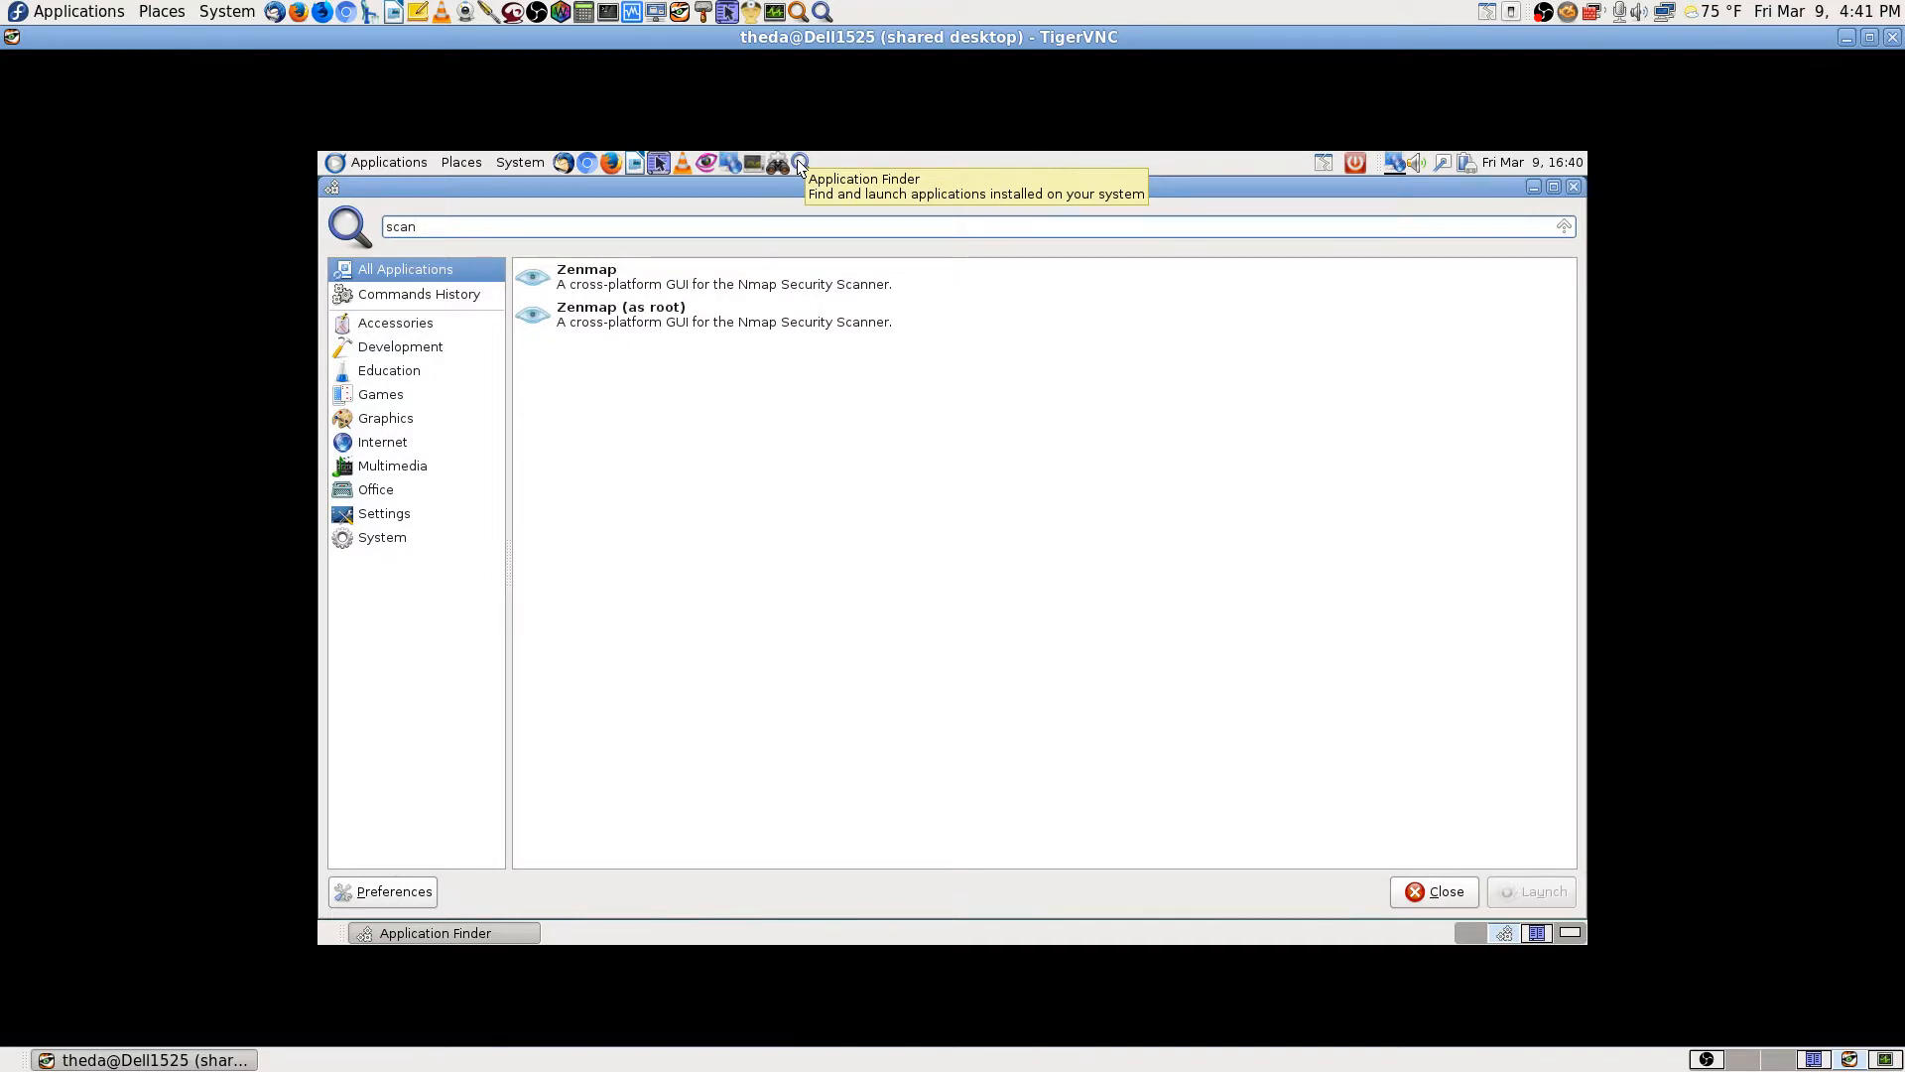
key(BackSpace)
key(BackSpace)
key(BackSpace)
key(BackSpace)
text(s)
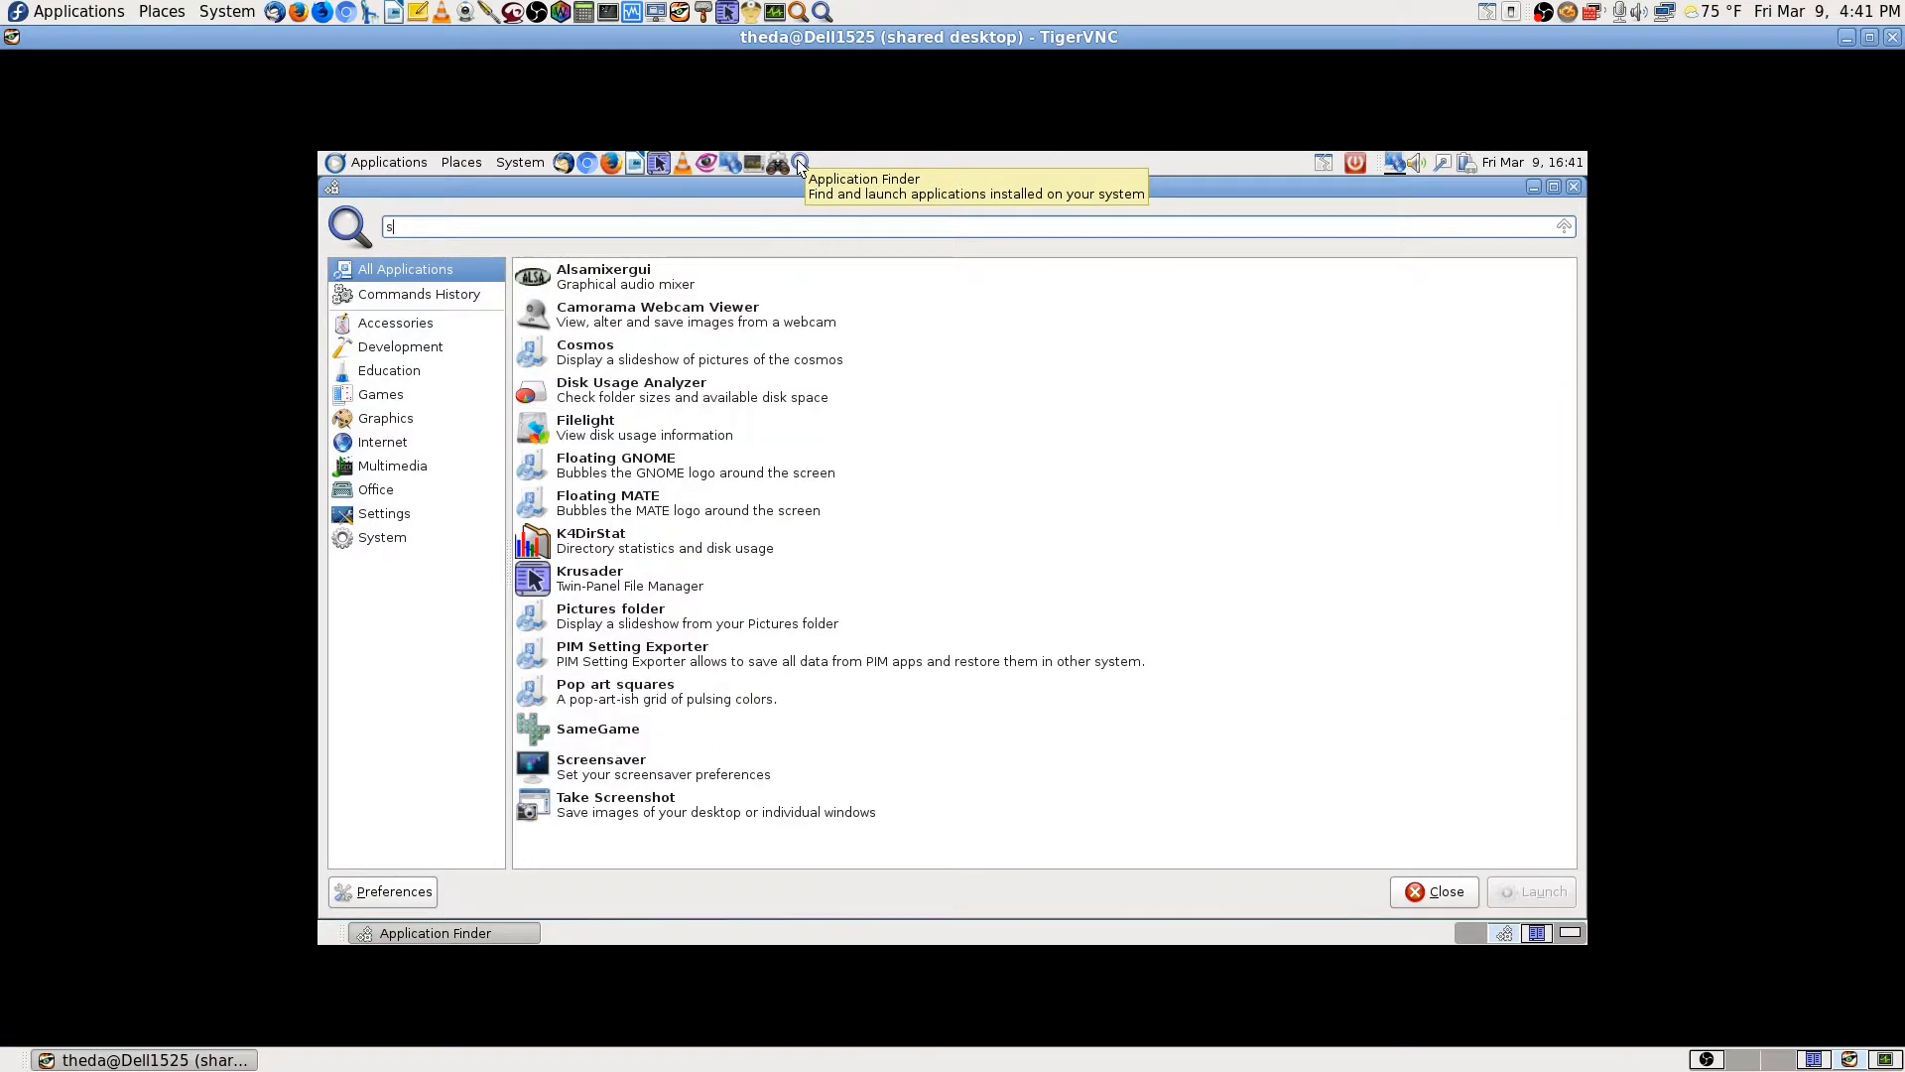
text(ane)
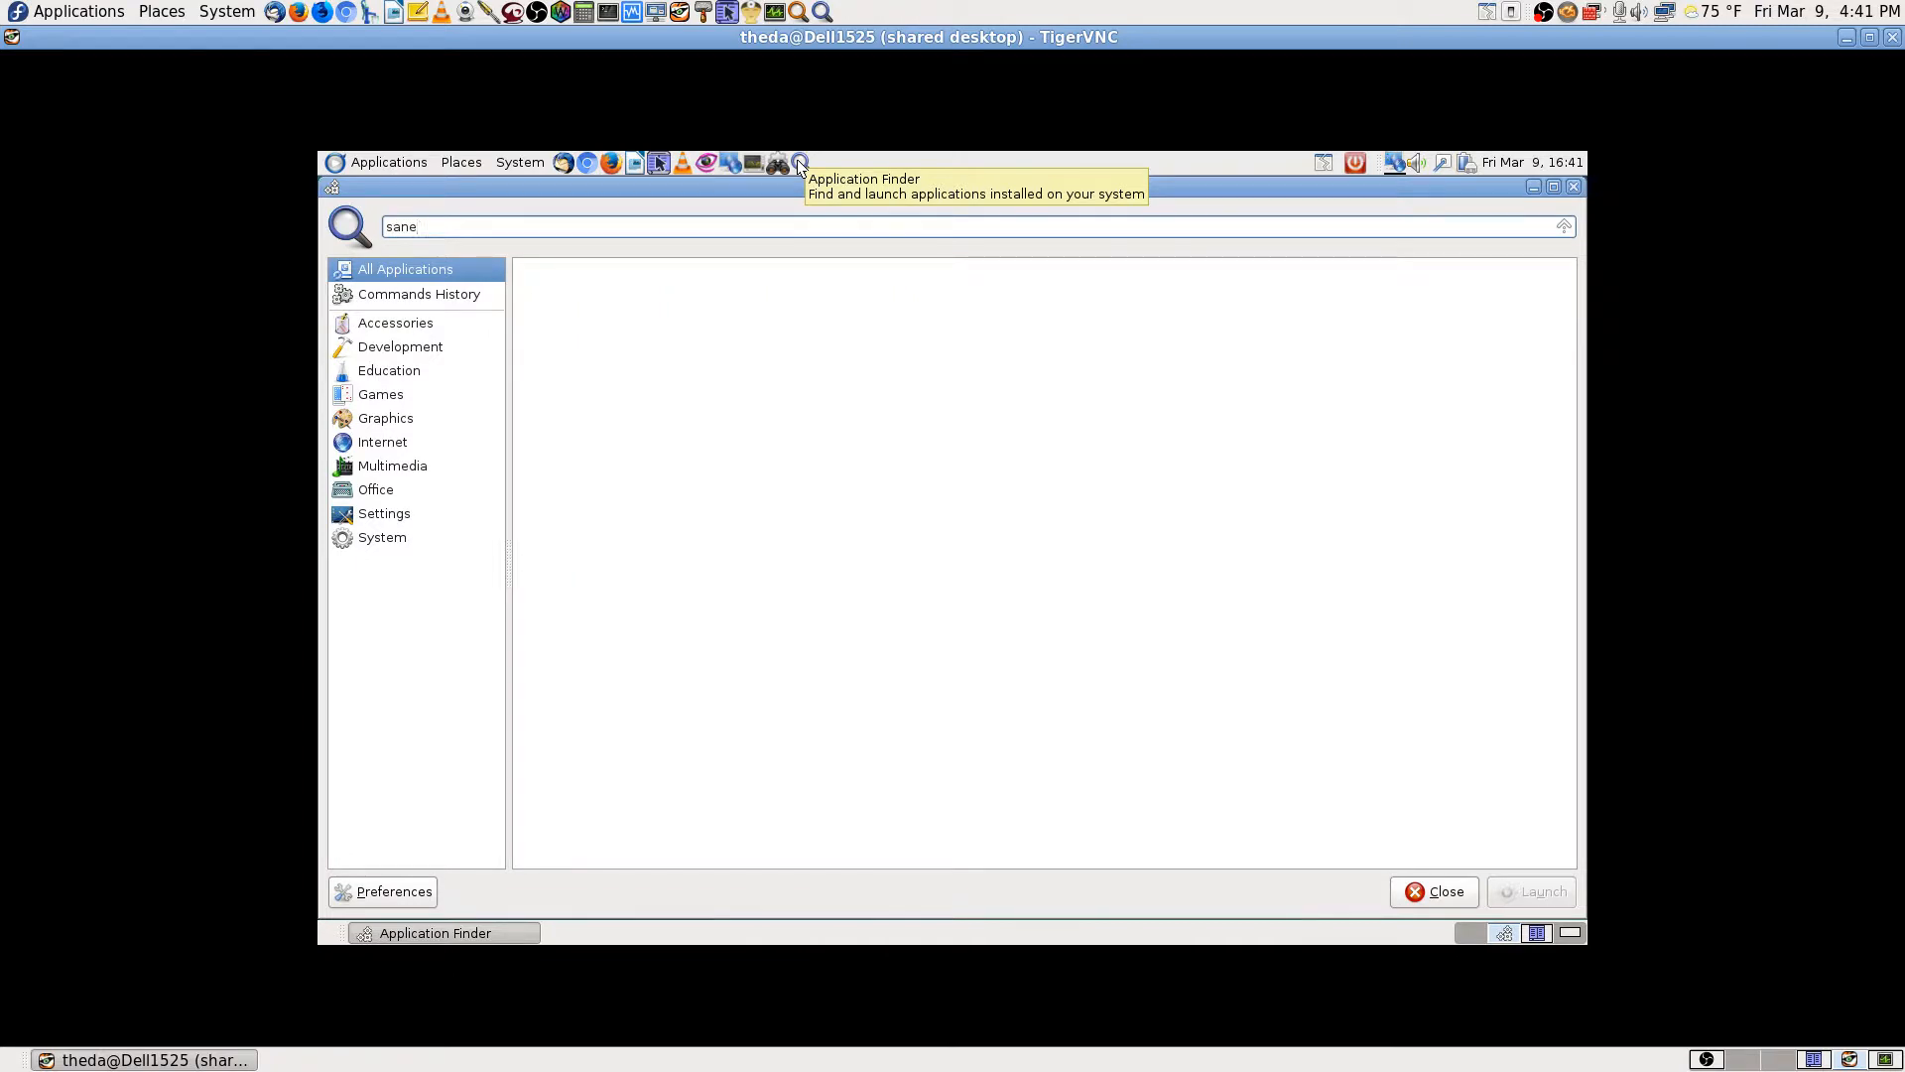
key(BackSpace)
key(BackSpace)
key(BackSpace)
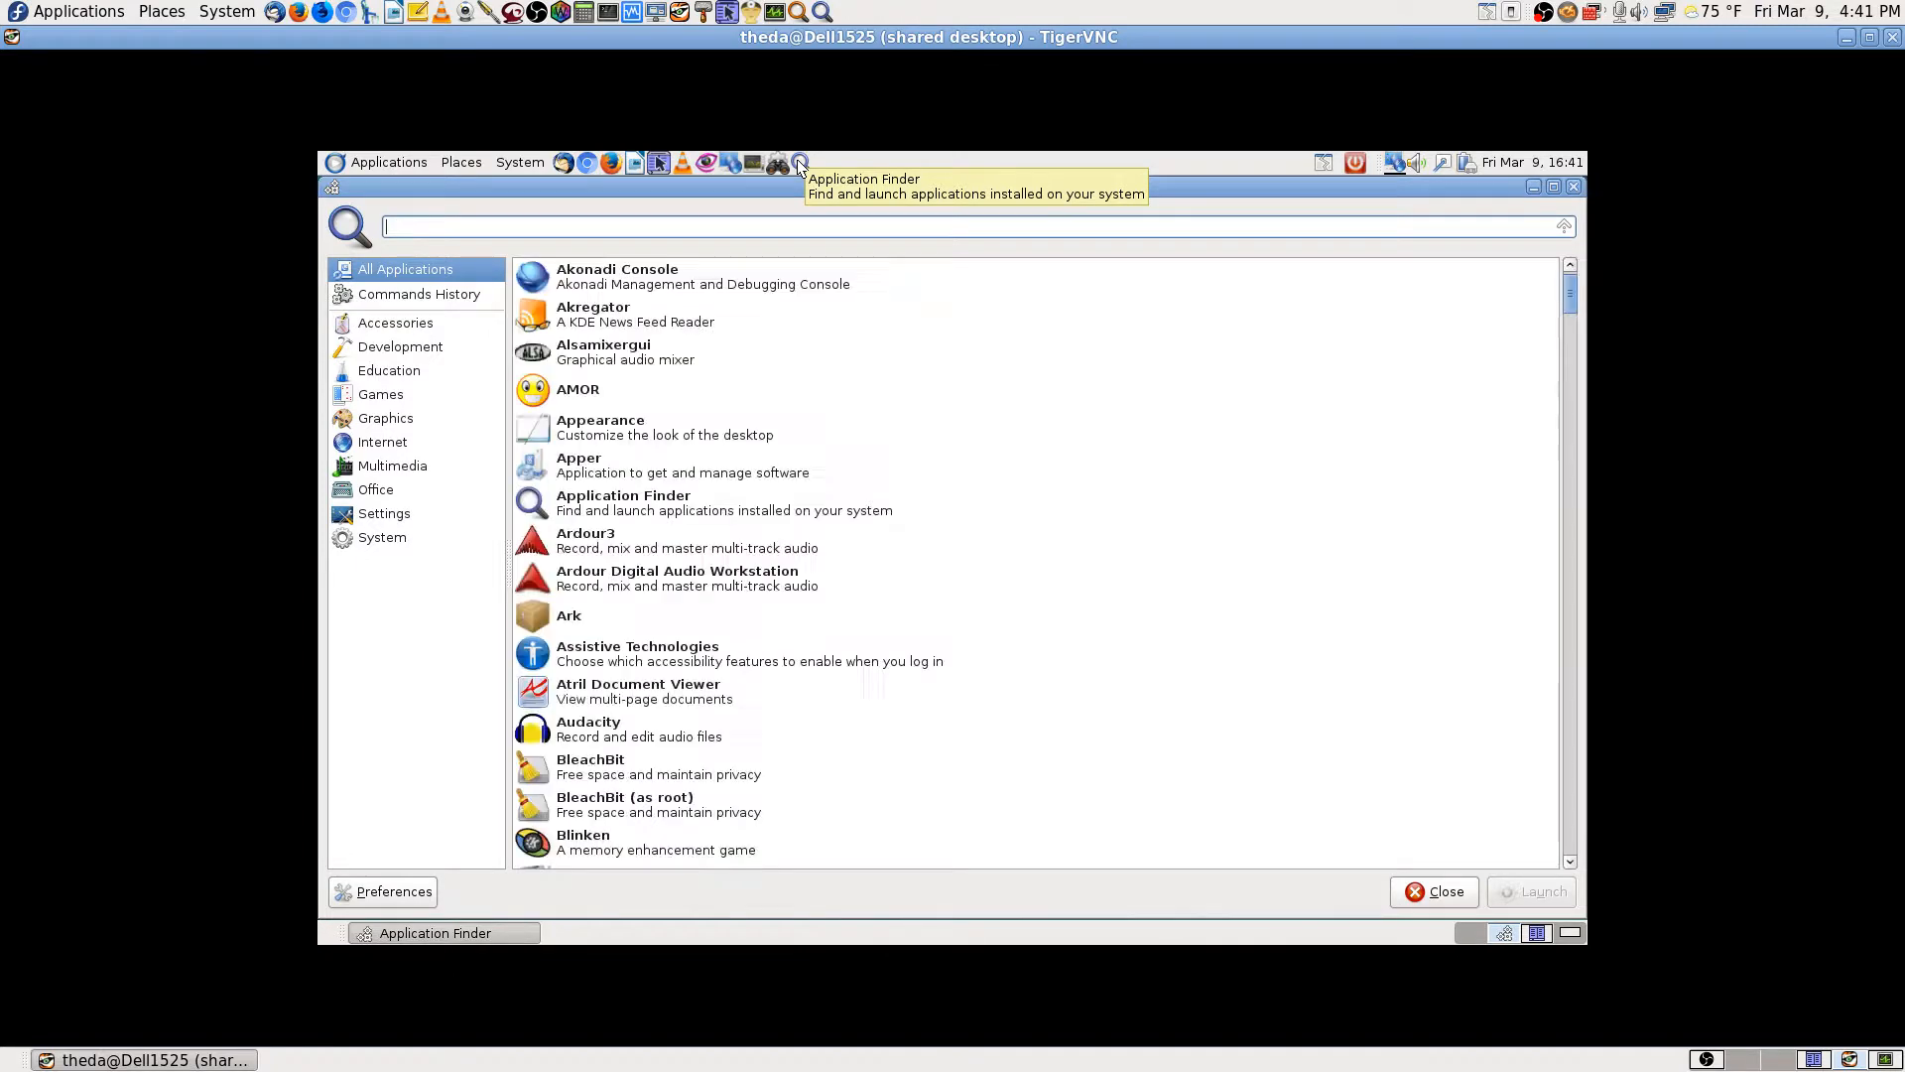
click(1573, 187)
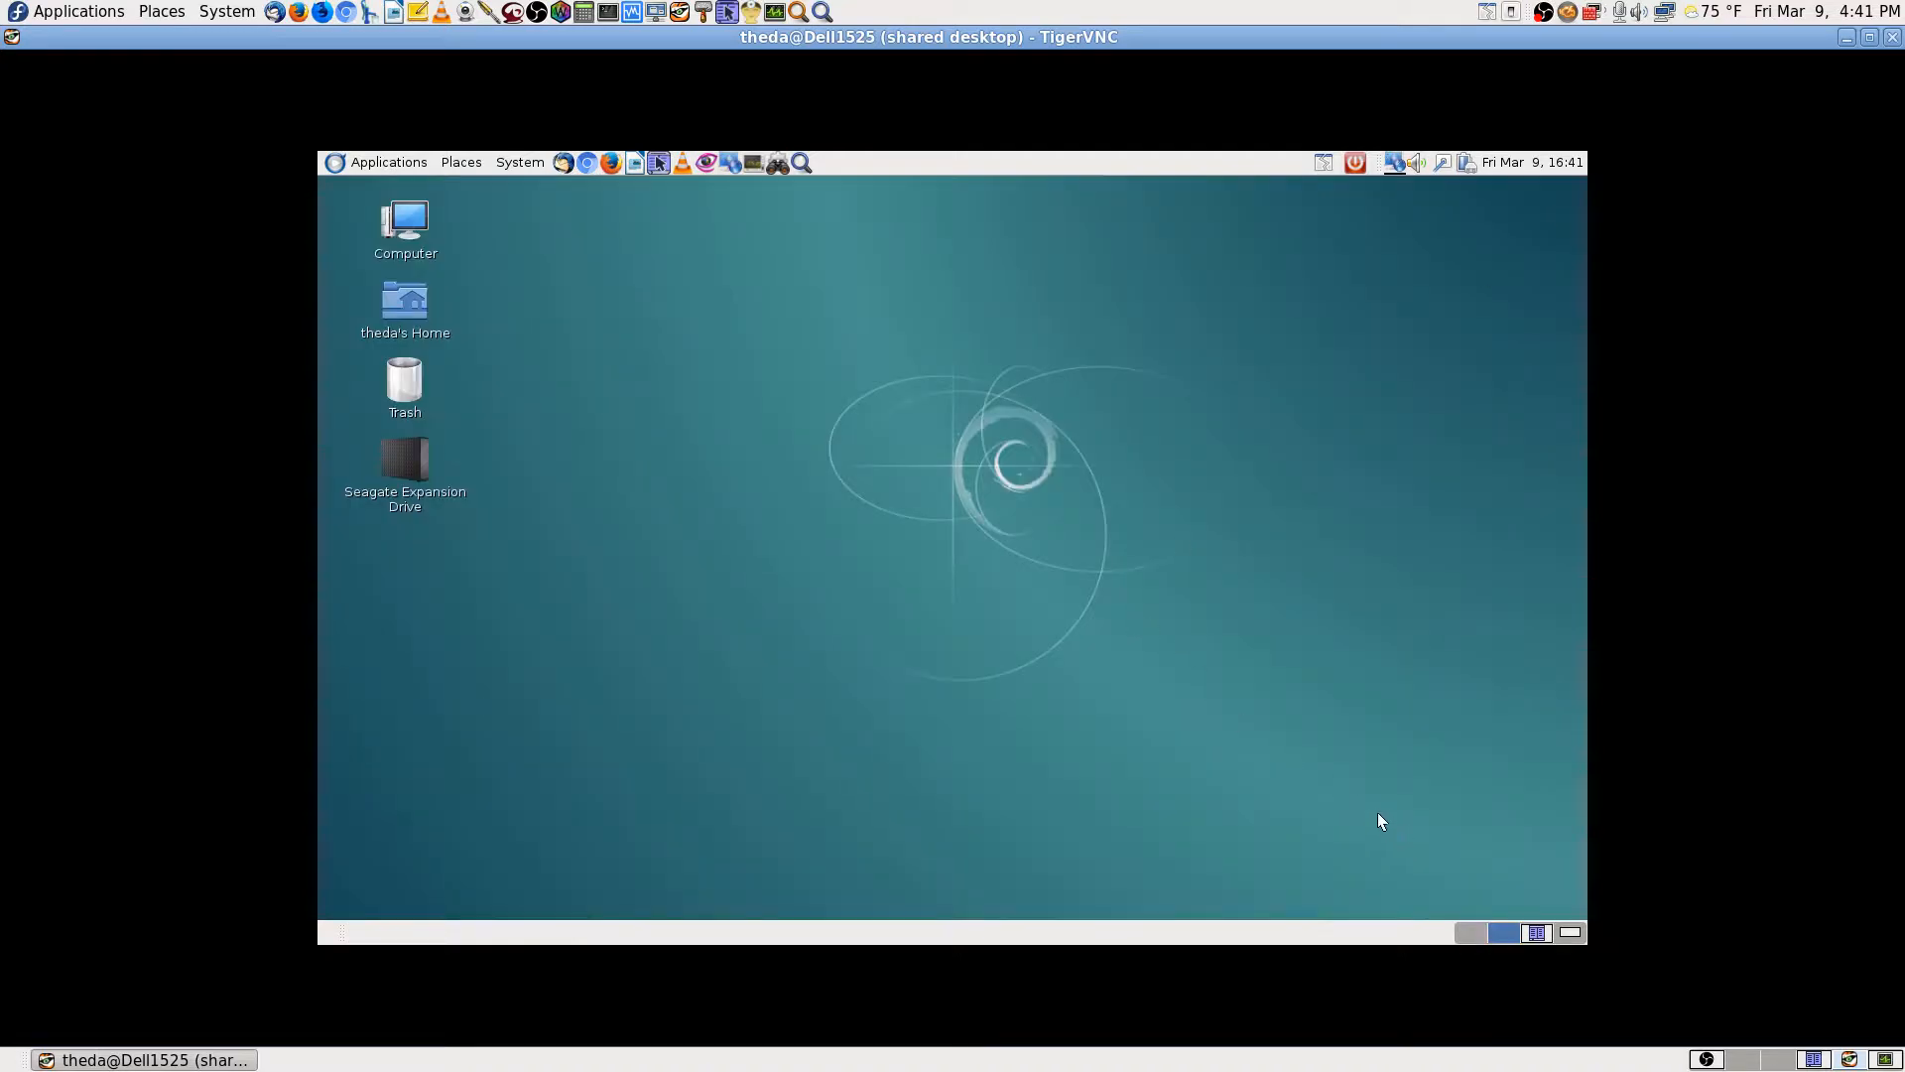
click(379, 163)
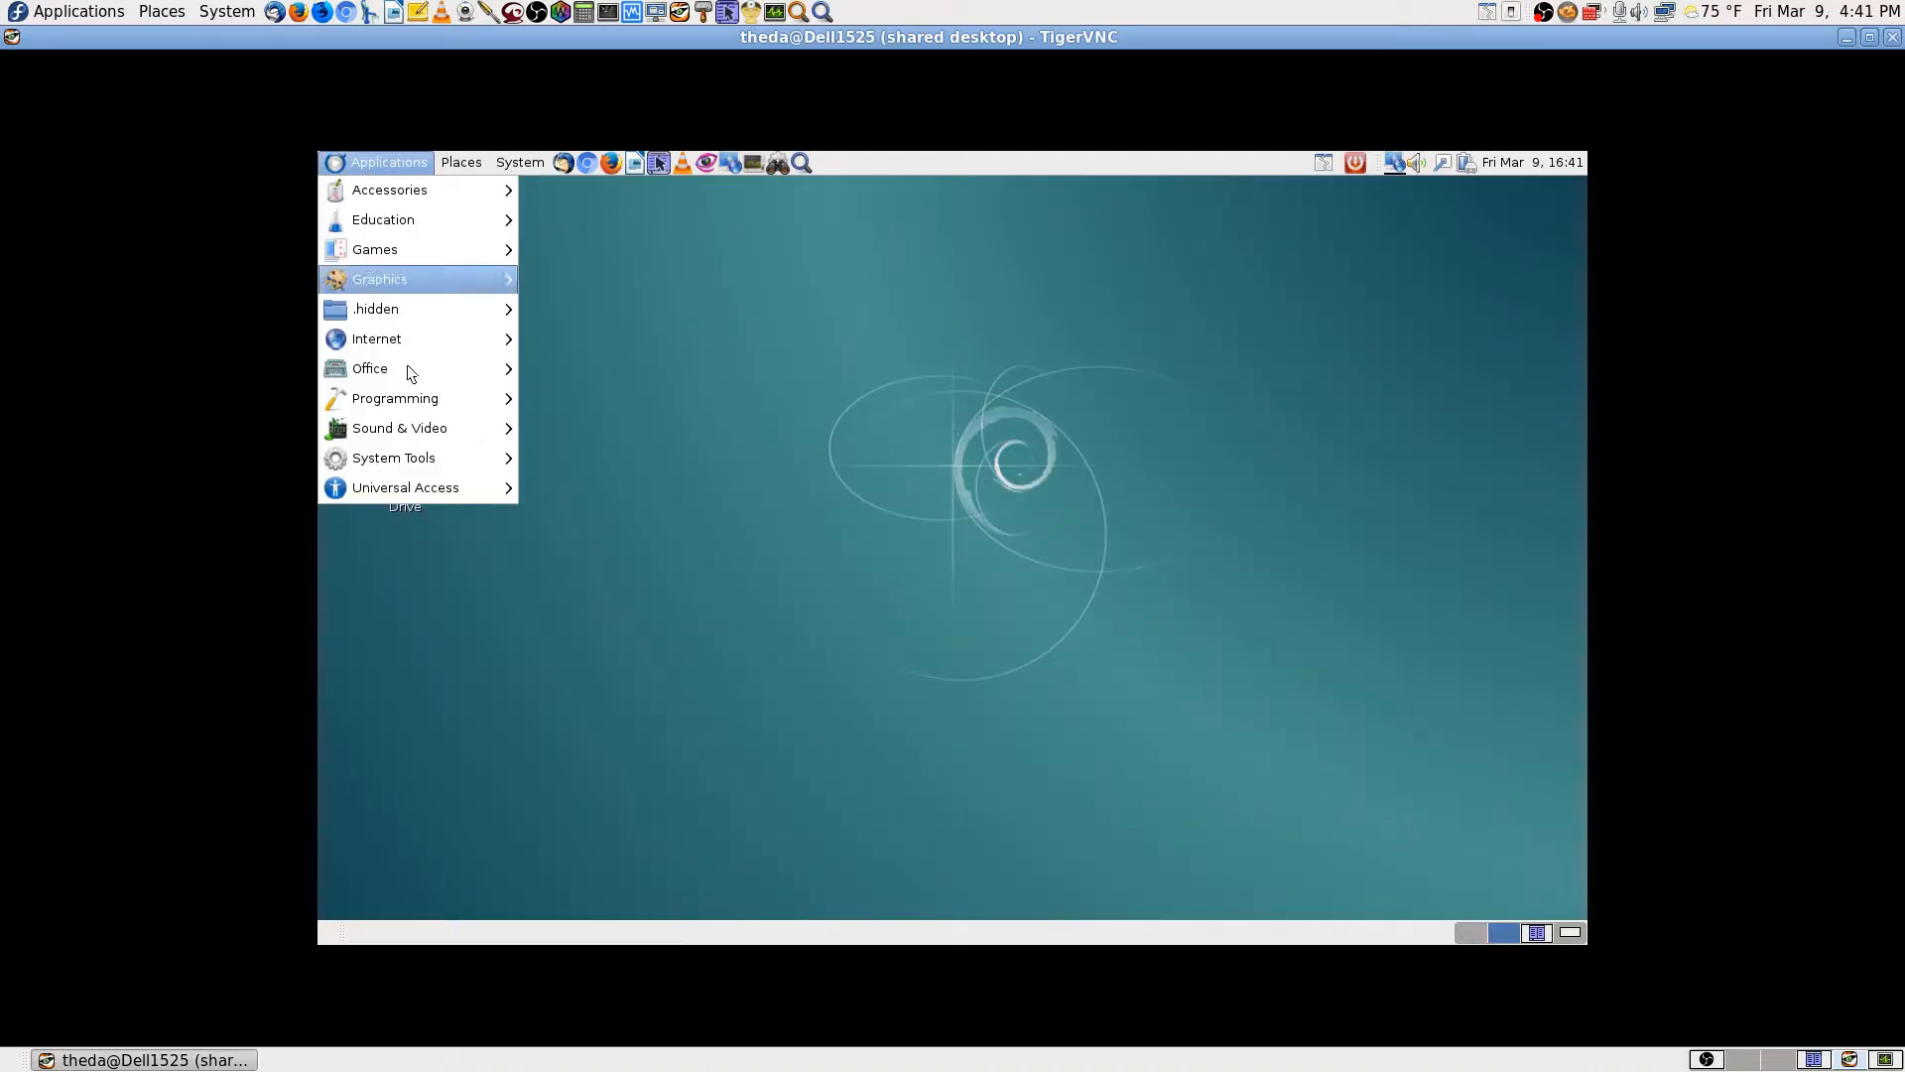
mouse_move(443, 485)
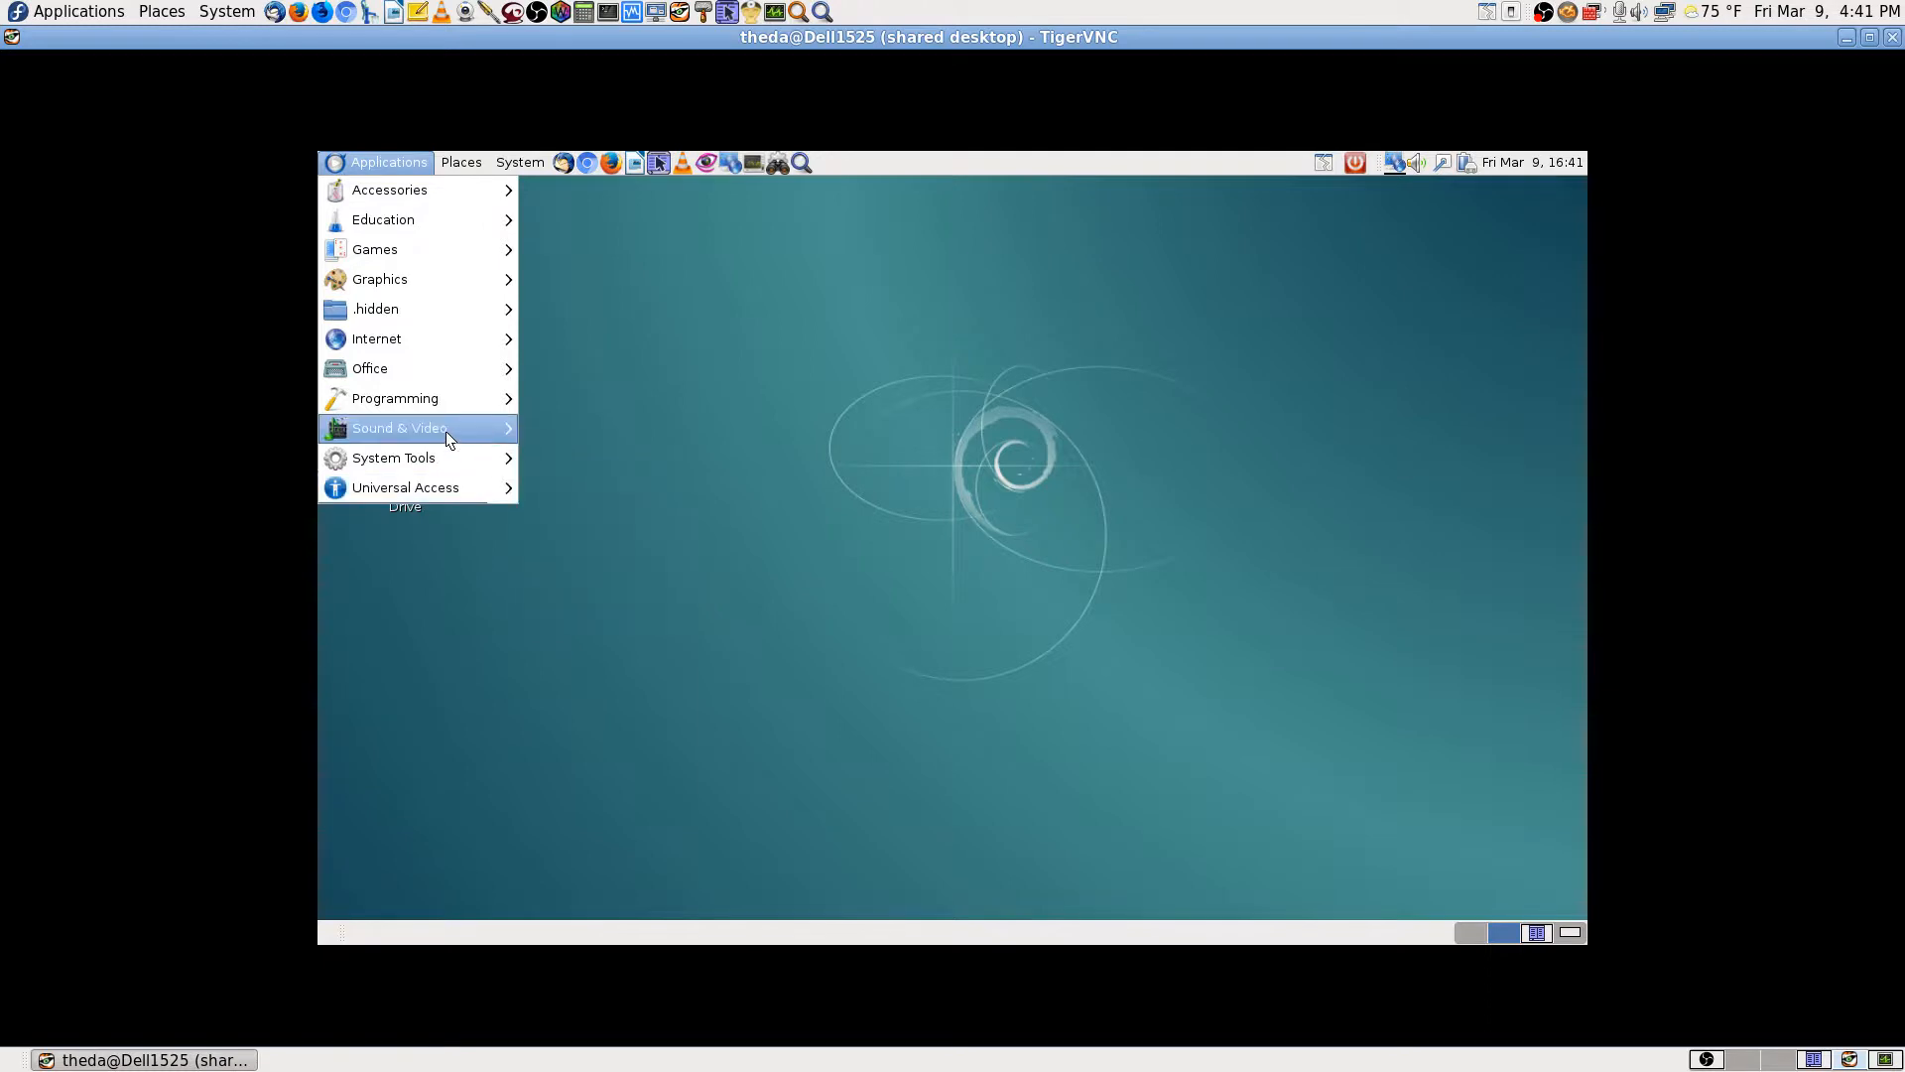
mouse_move(445, 431)
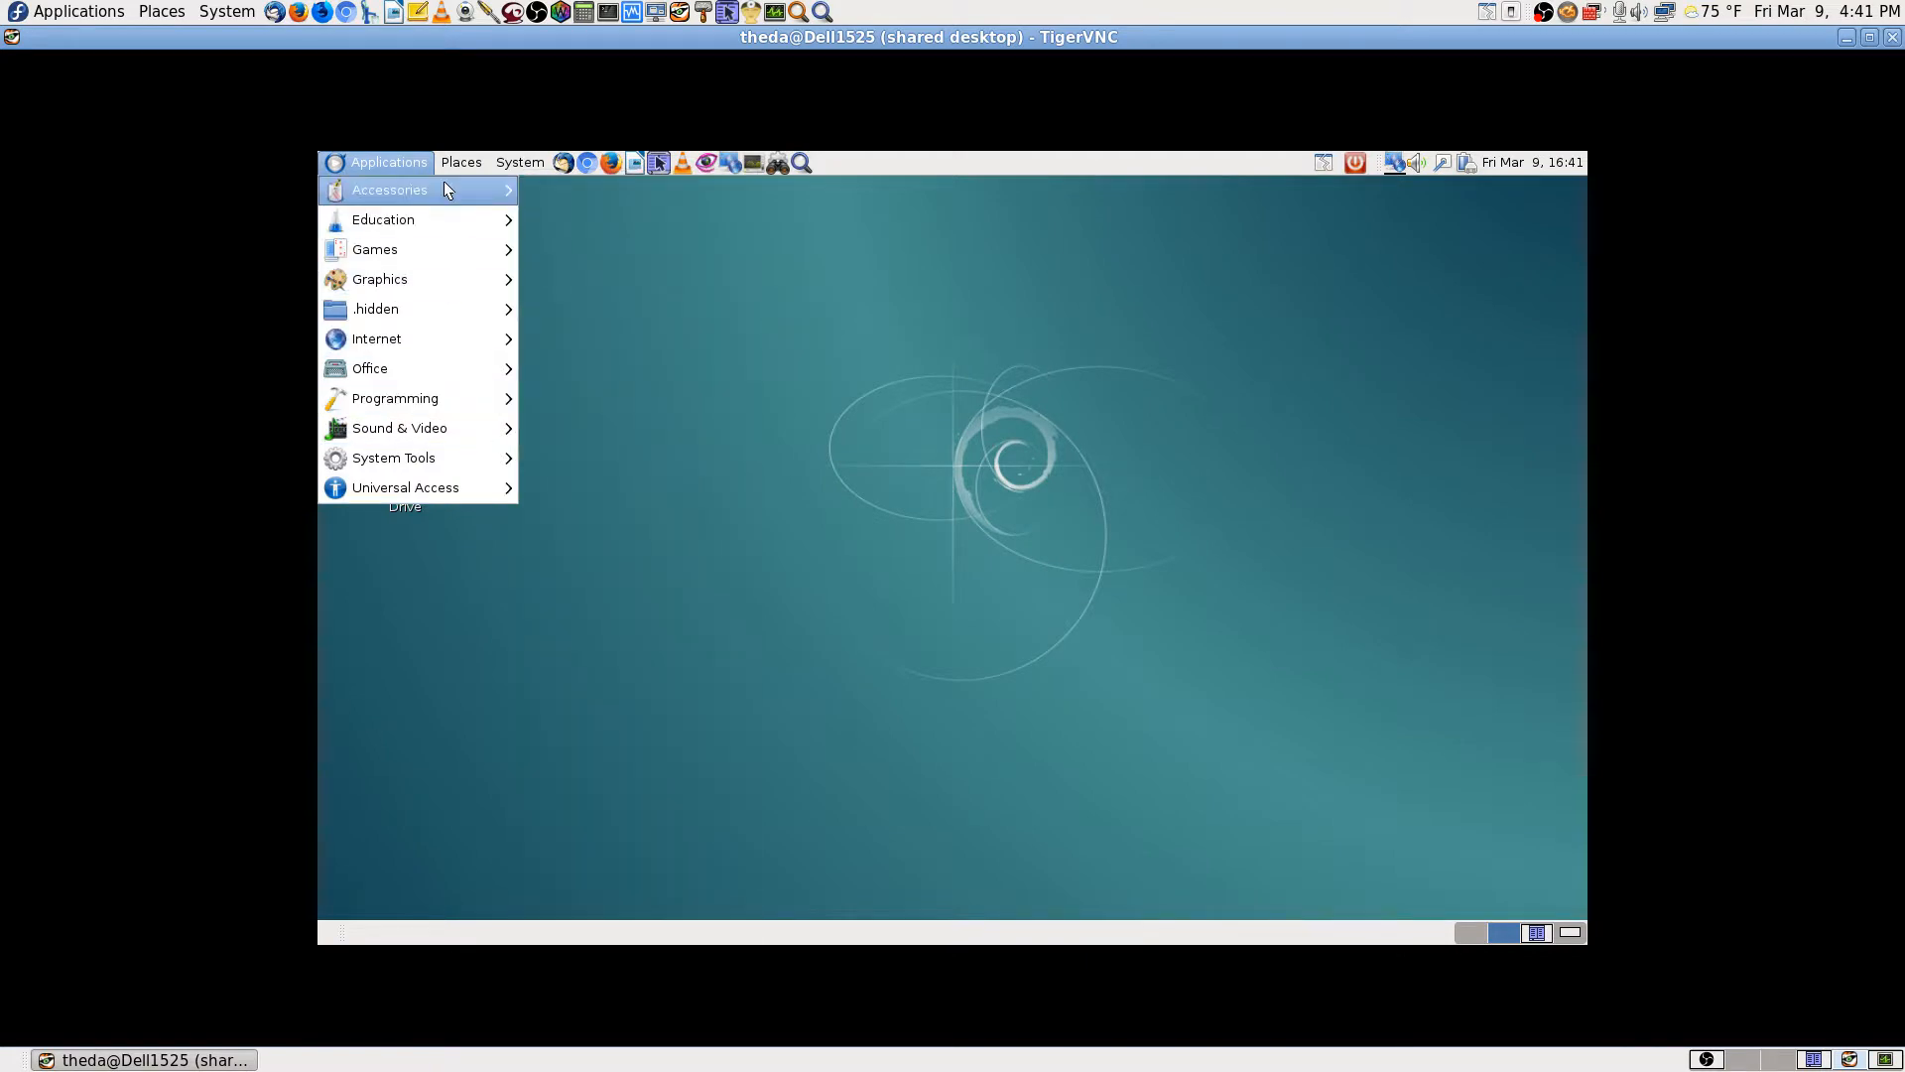
mouse_move(443, 183)
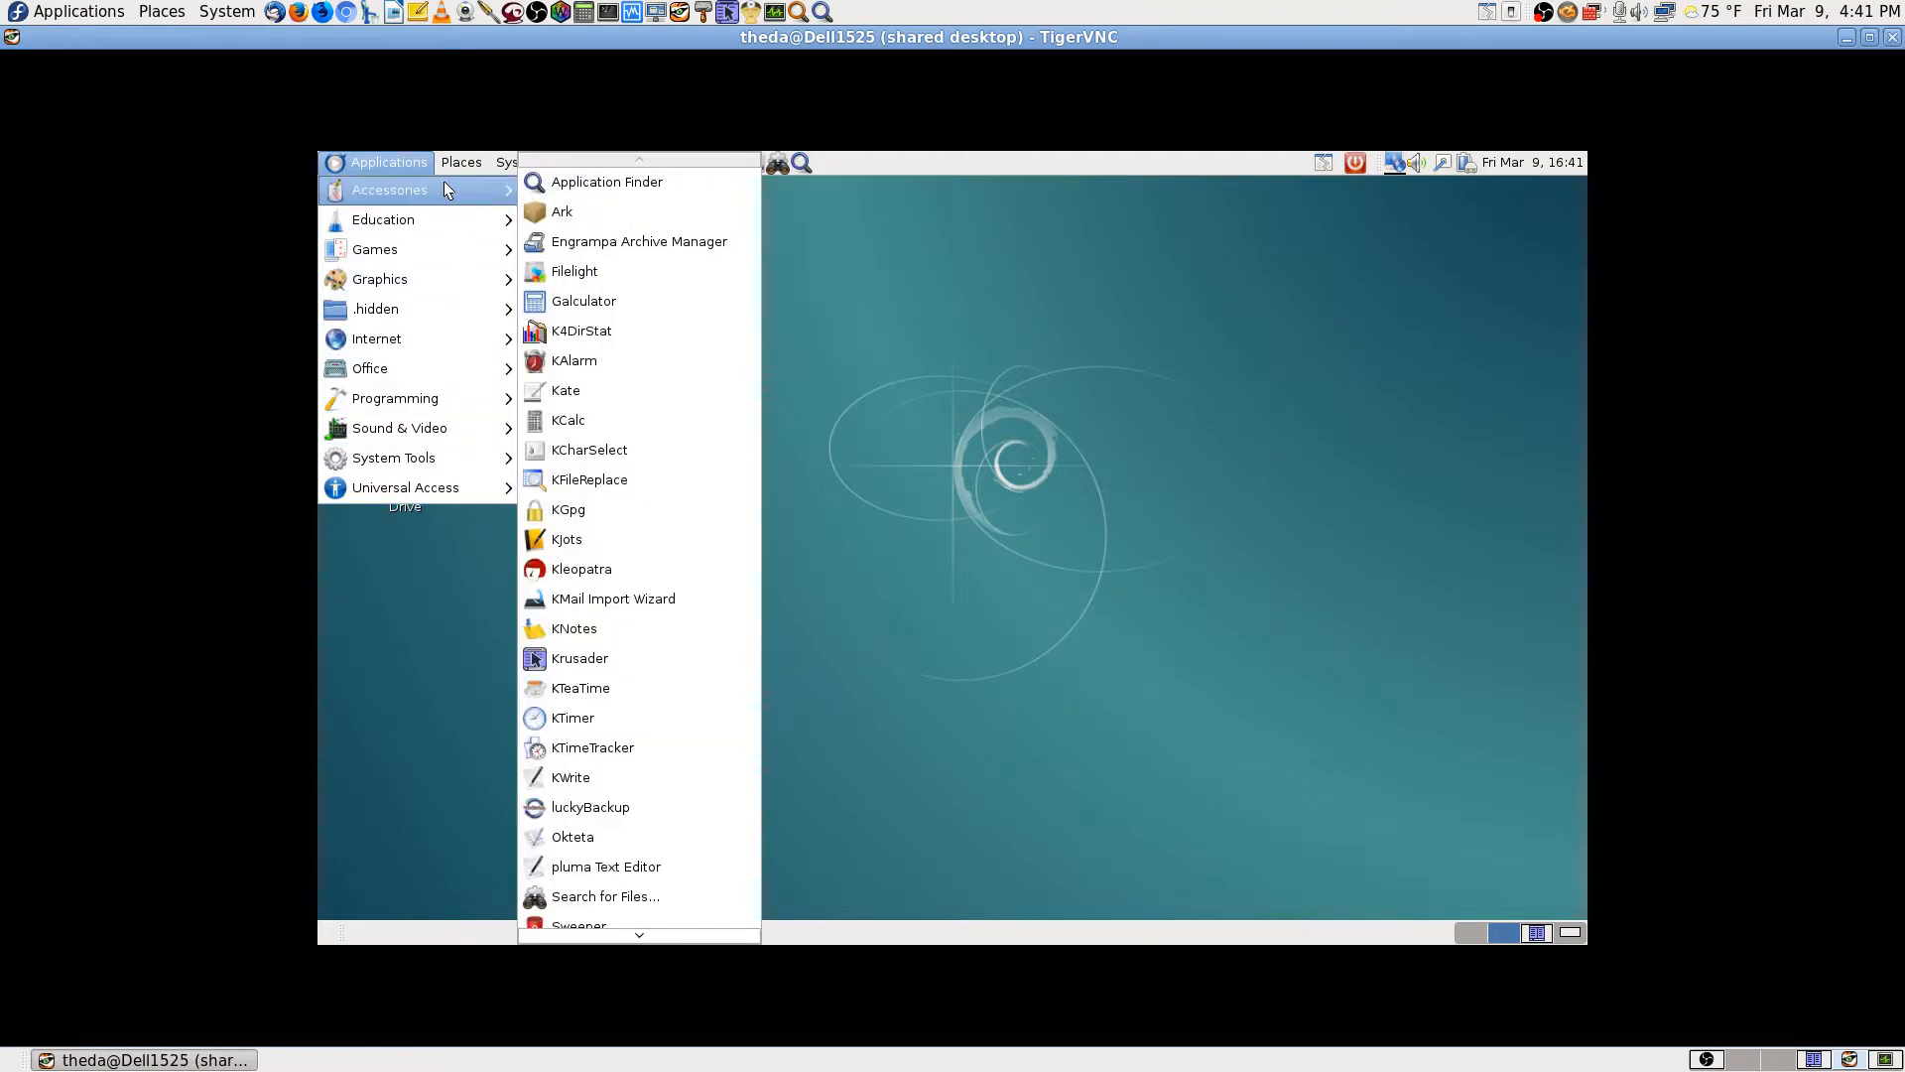
click(1167, 373)
click(808, 158)
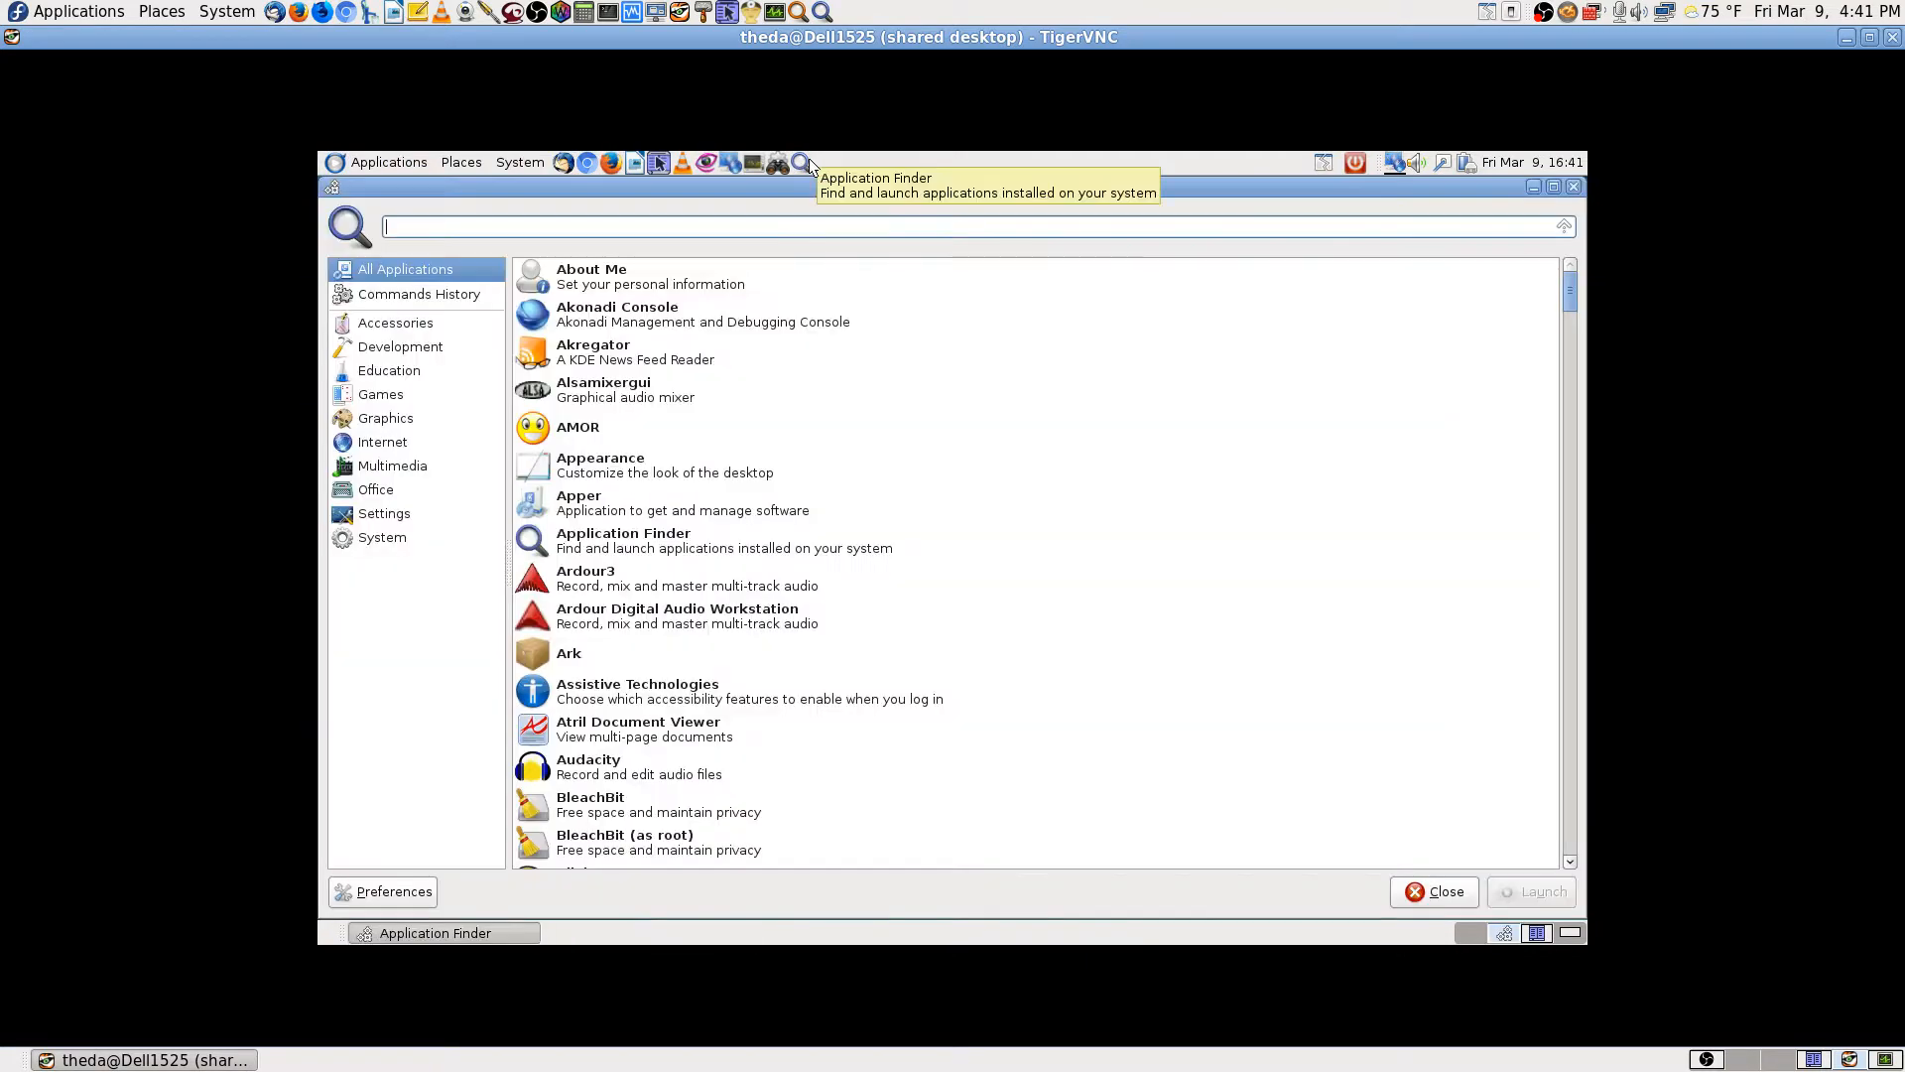
text(scan)
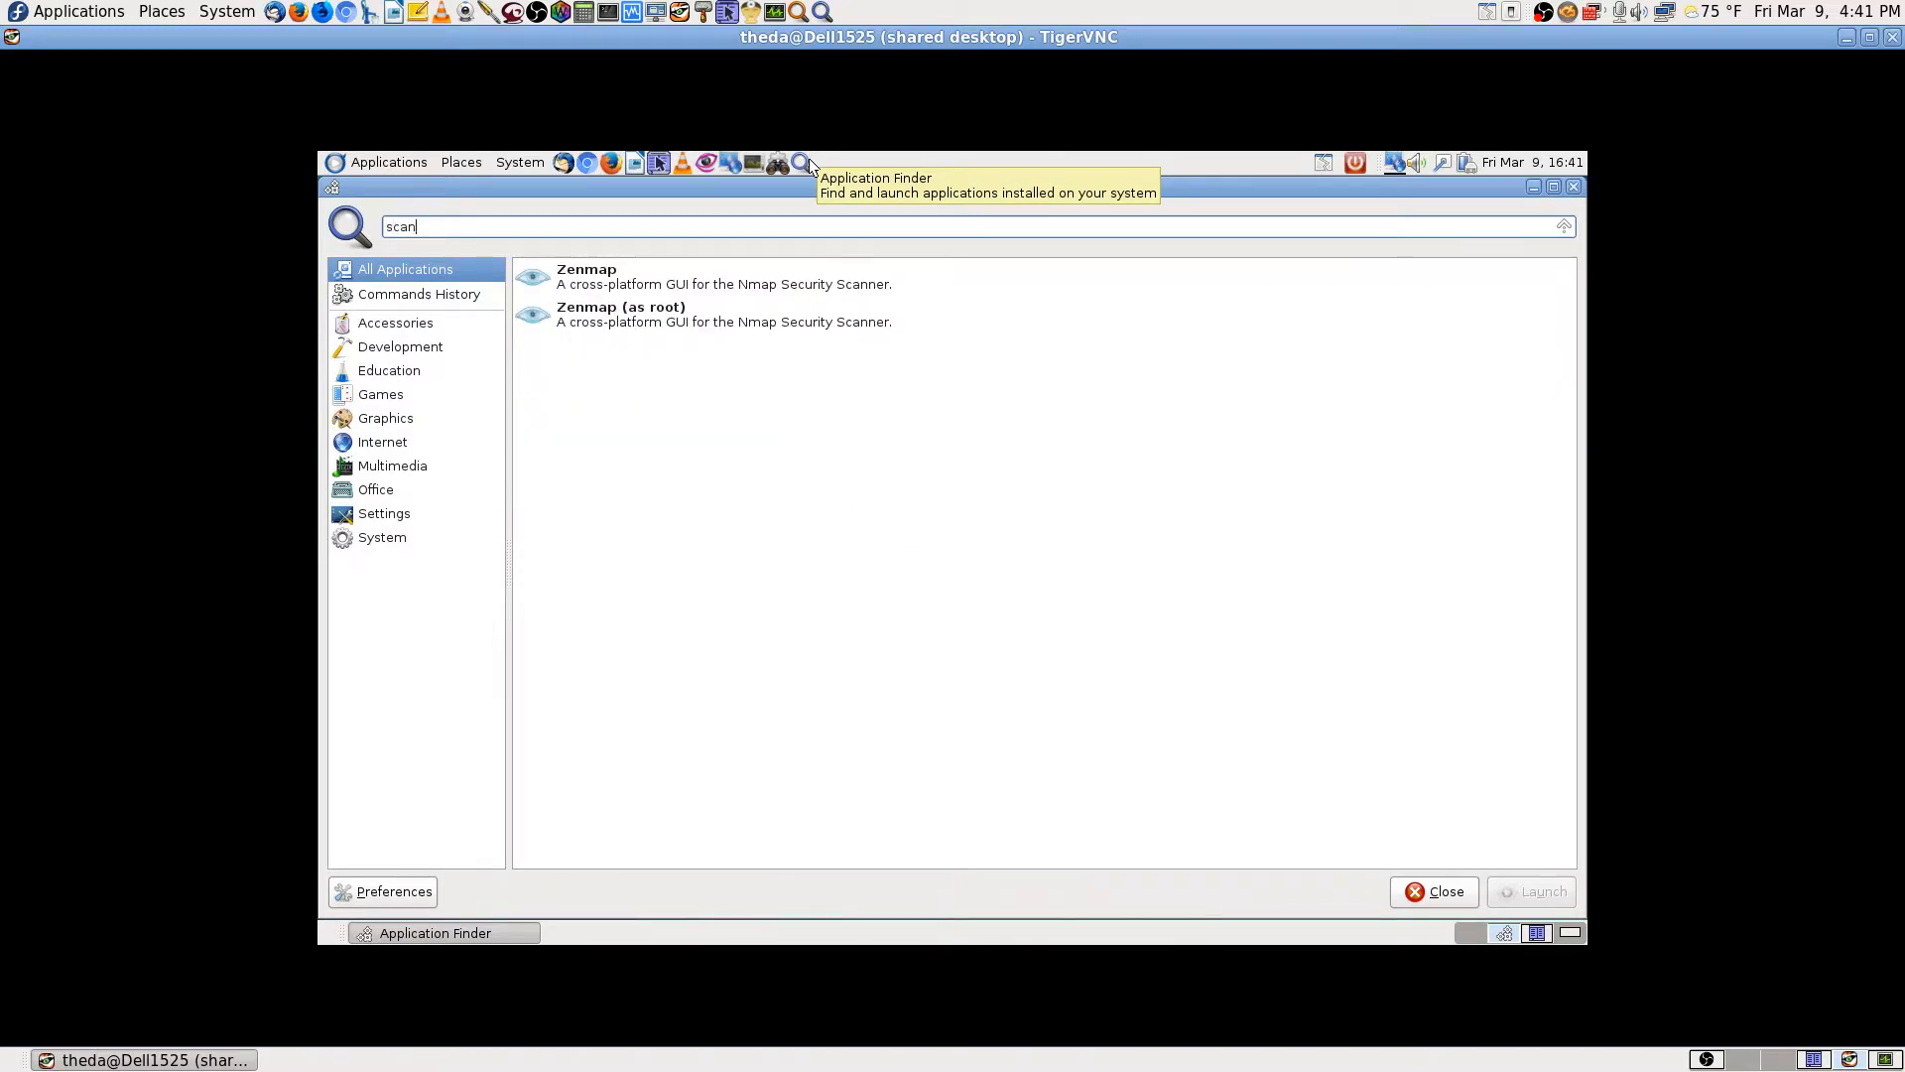
key(Escape)
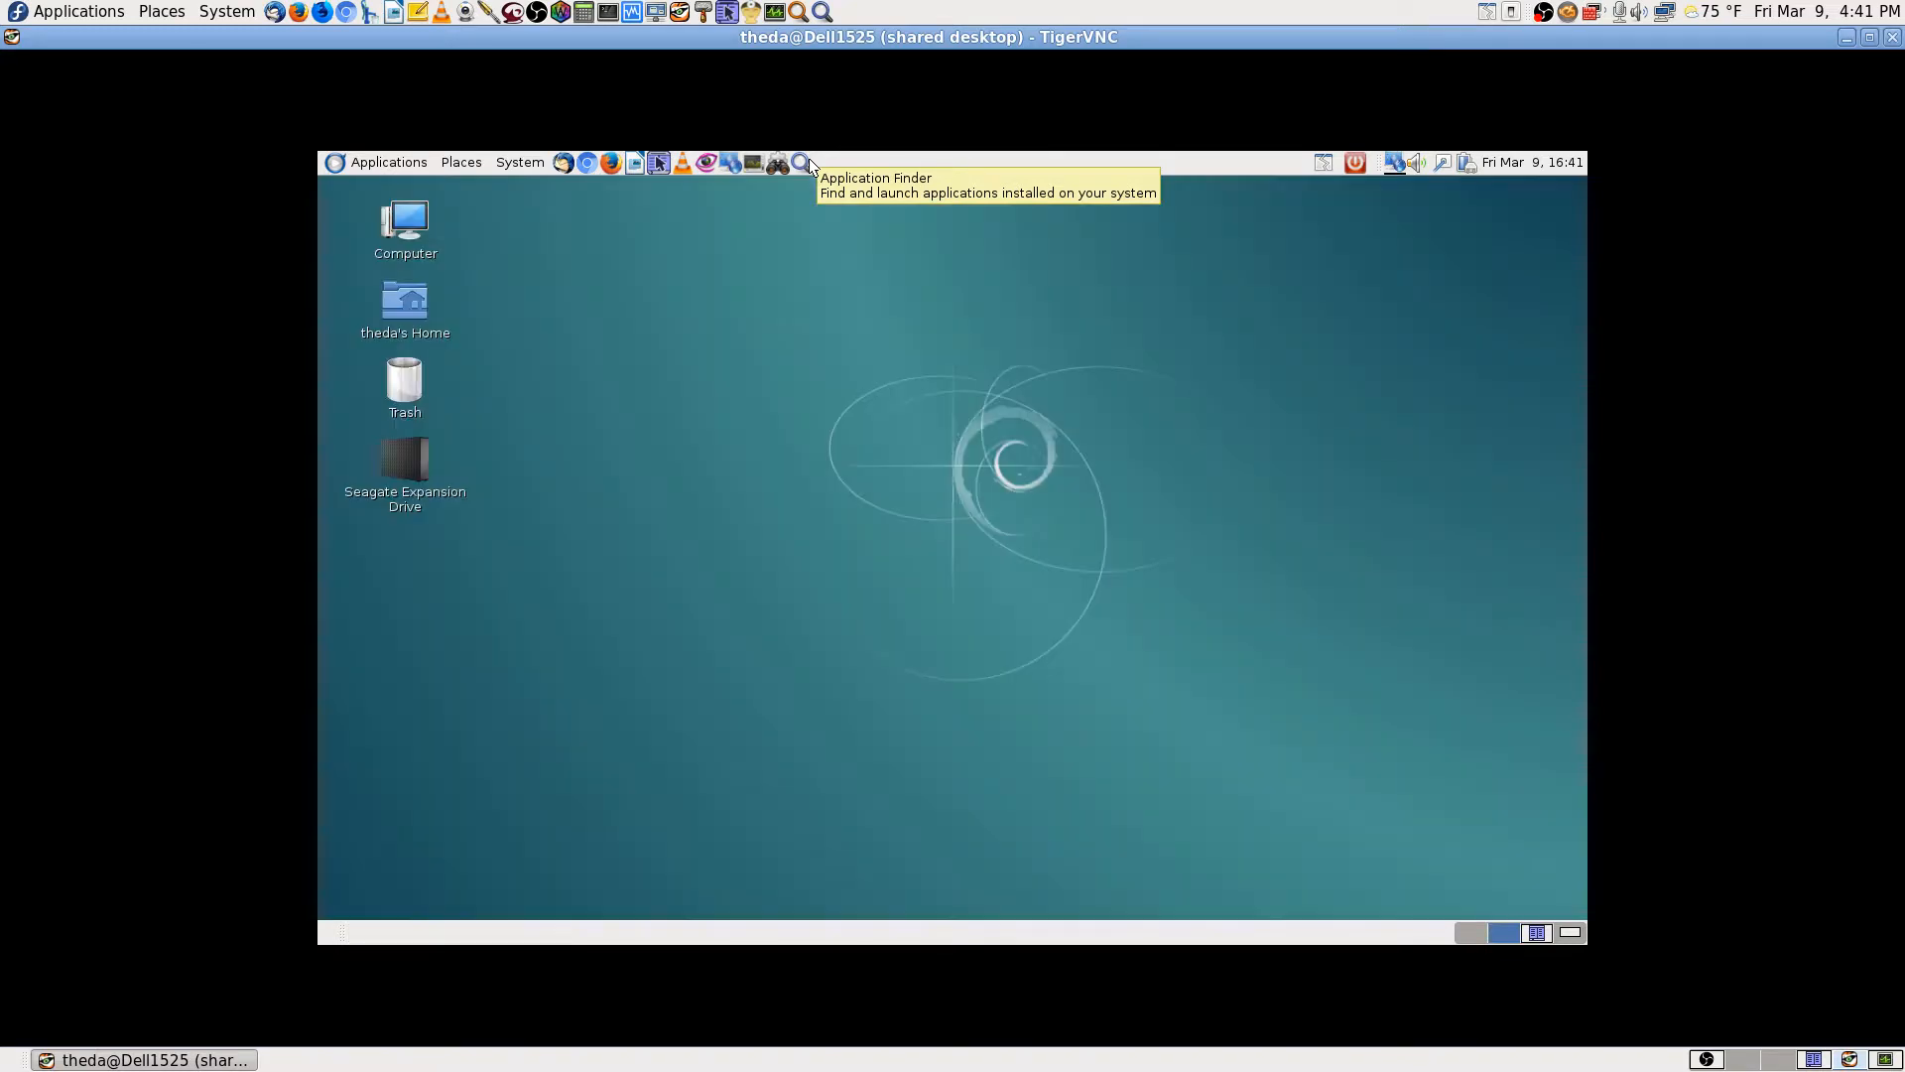
click(385, 165)
mouse_move(379, 189)
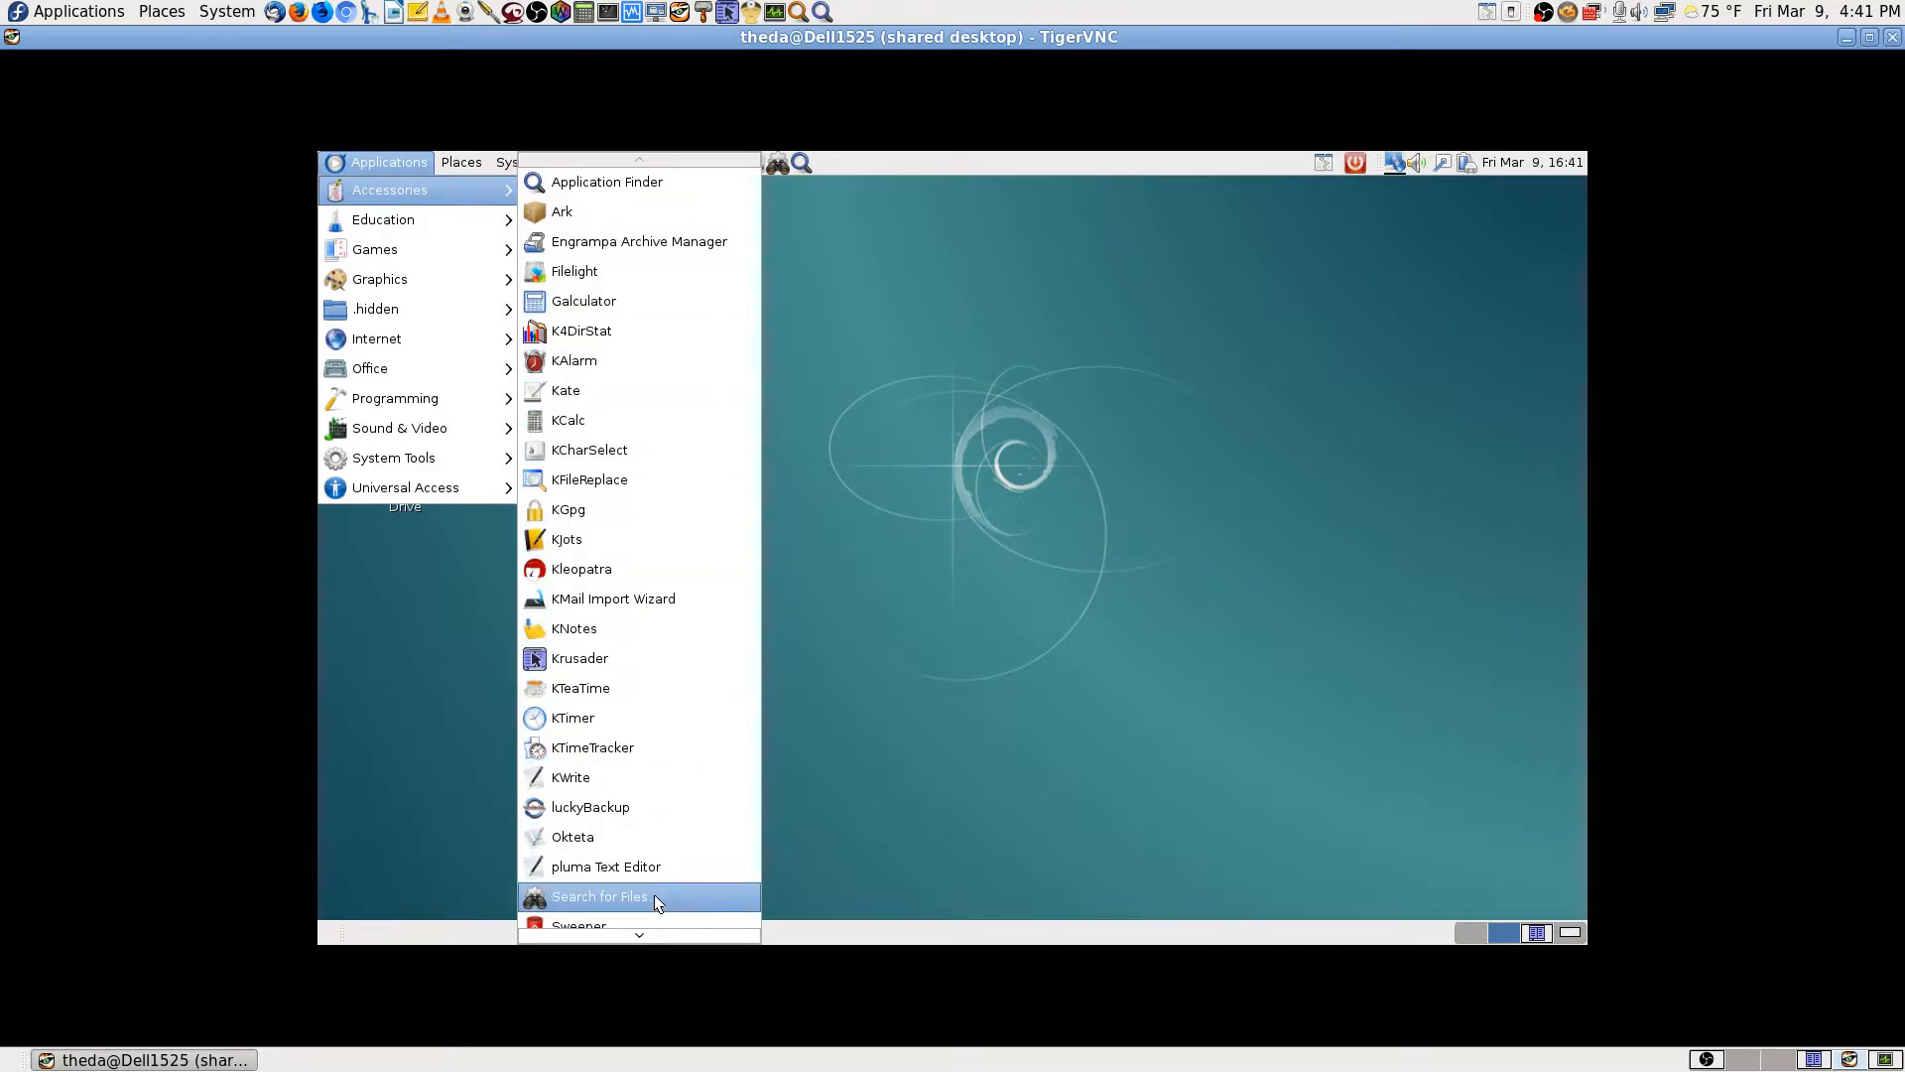
mouse_move(649, 951)
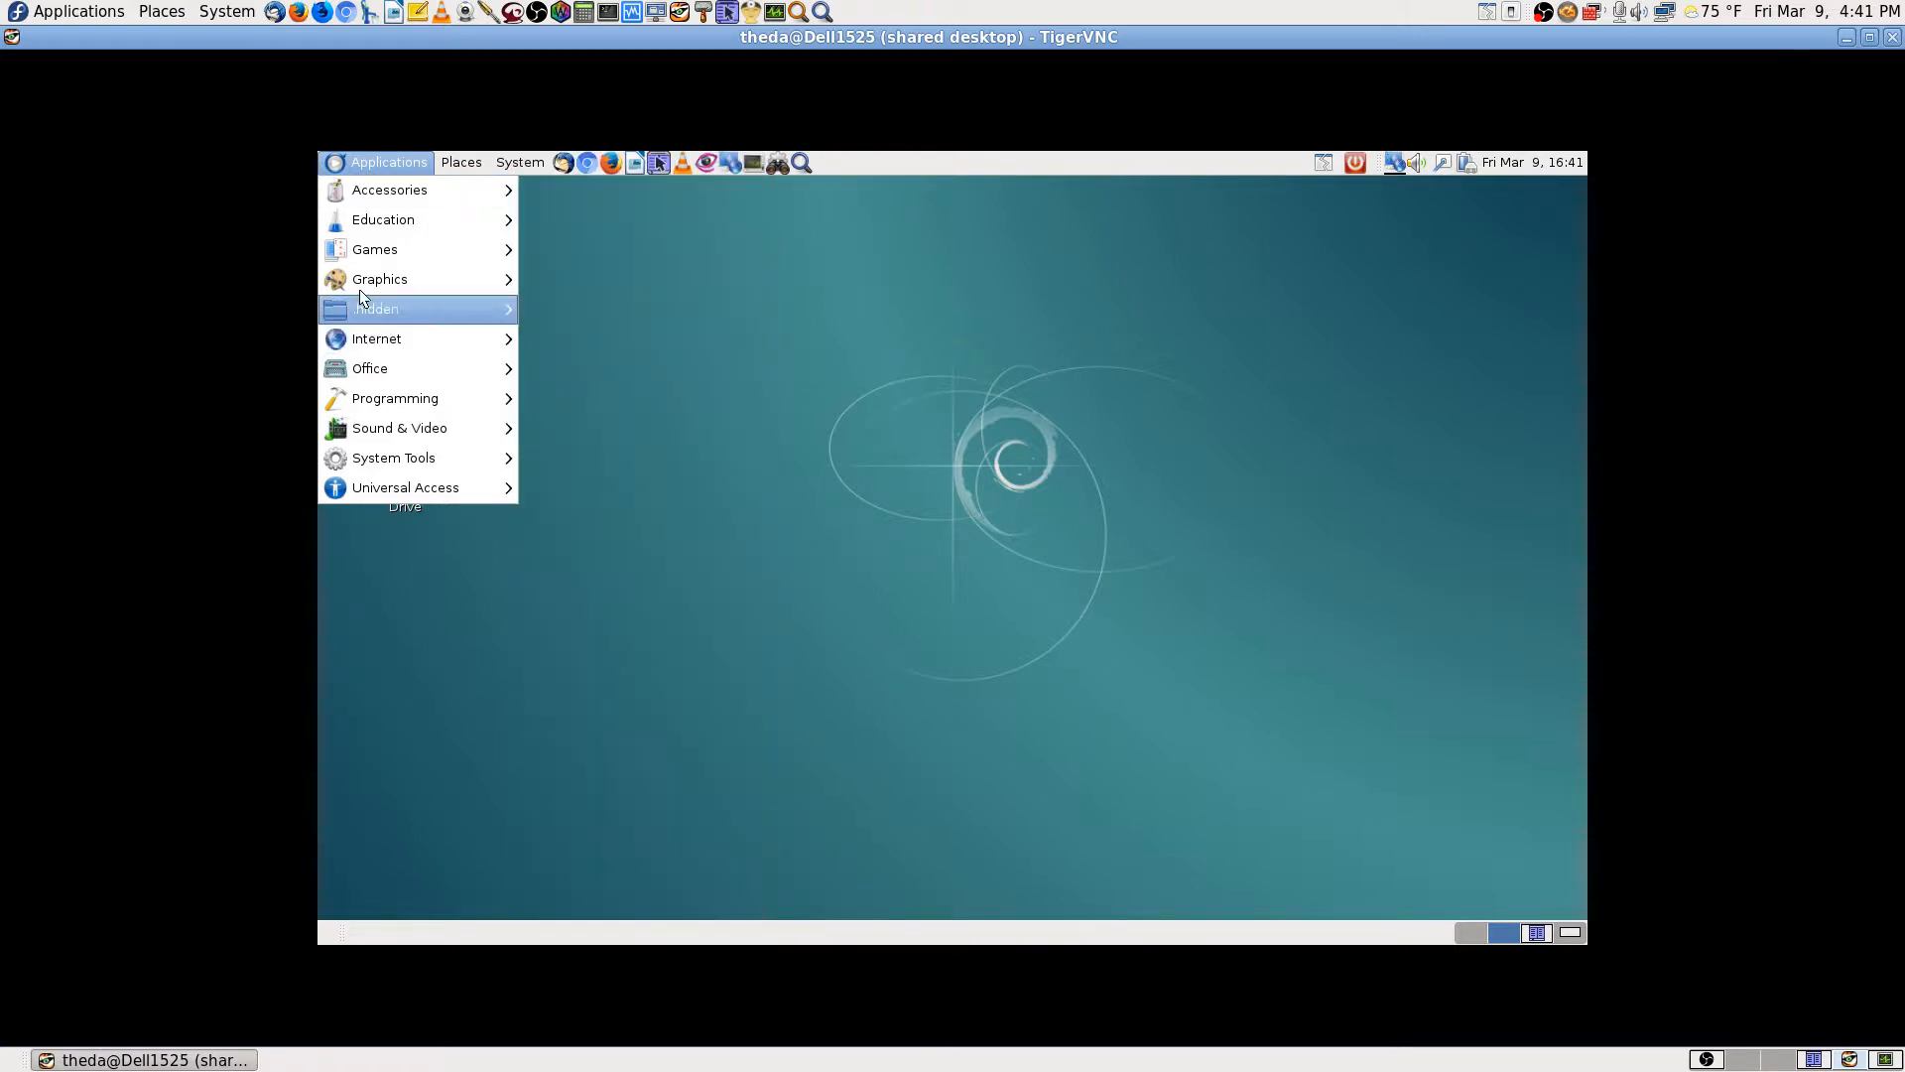
mouse_move(385, 243)
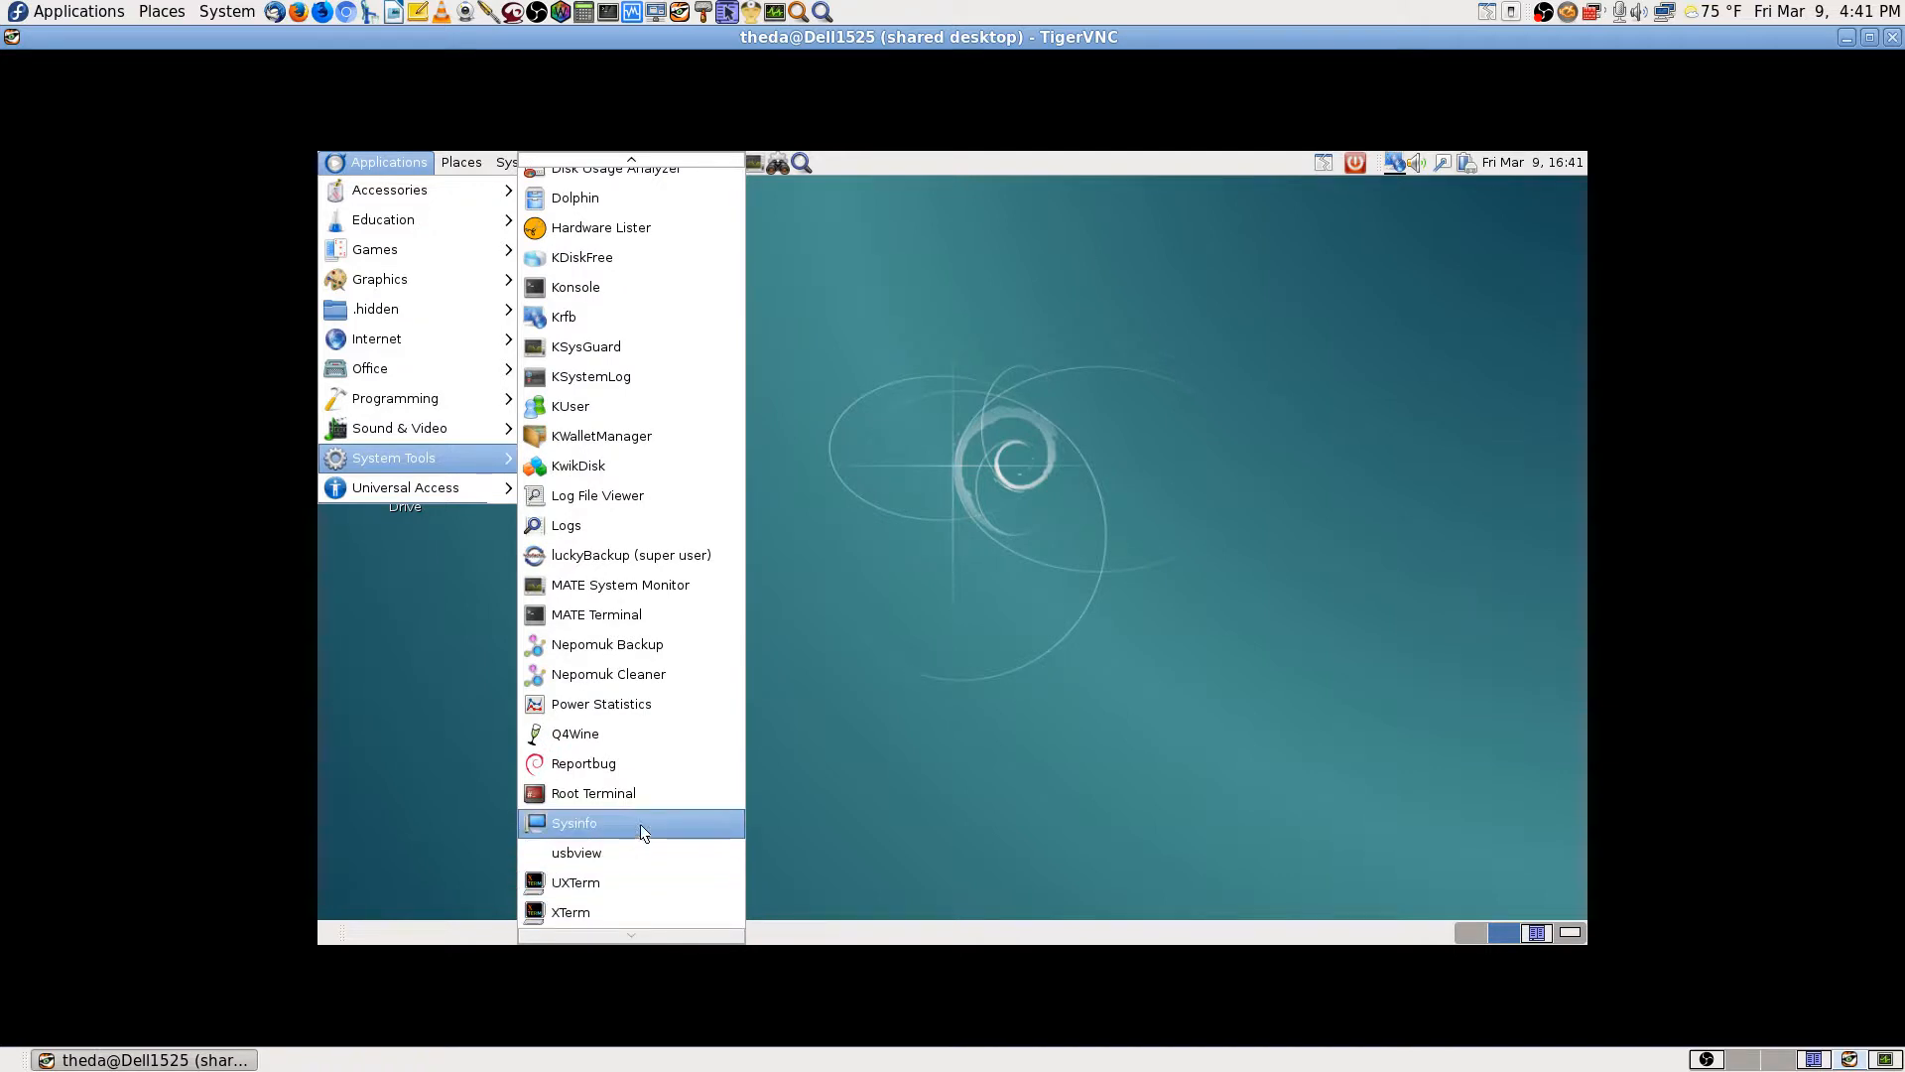
click(1115, 459)
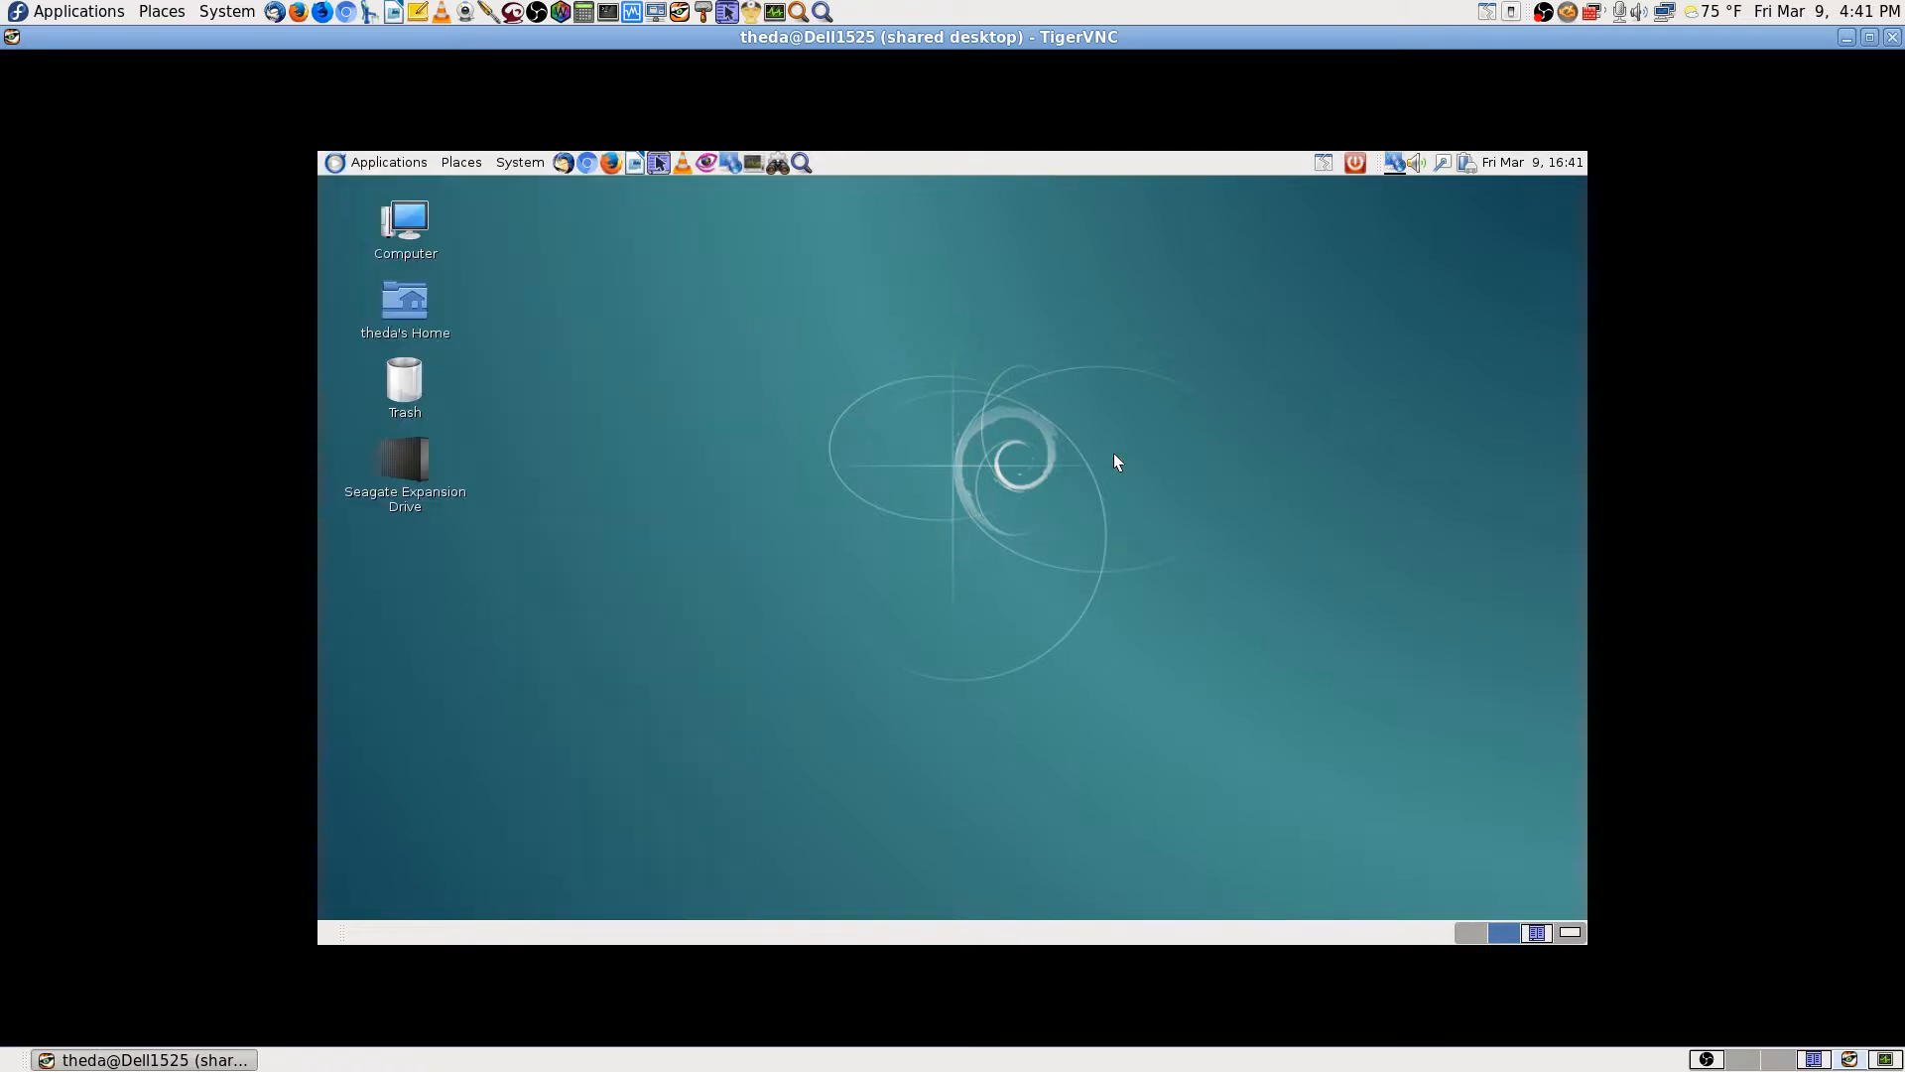
Step: Launch Synaptic Package Manager from a 'syna' Application Finder search and authorize with the root password
click(801, 163)
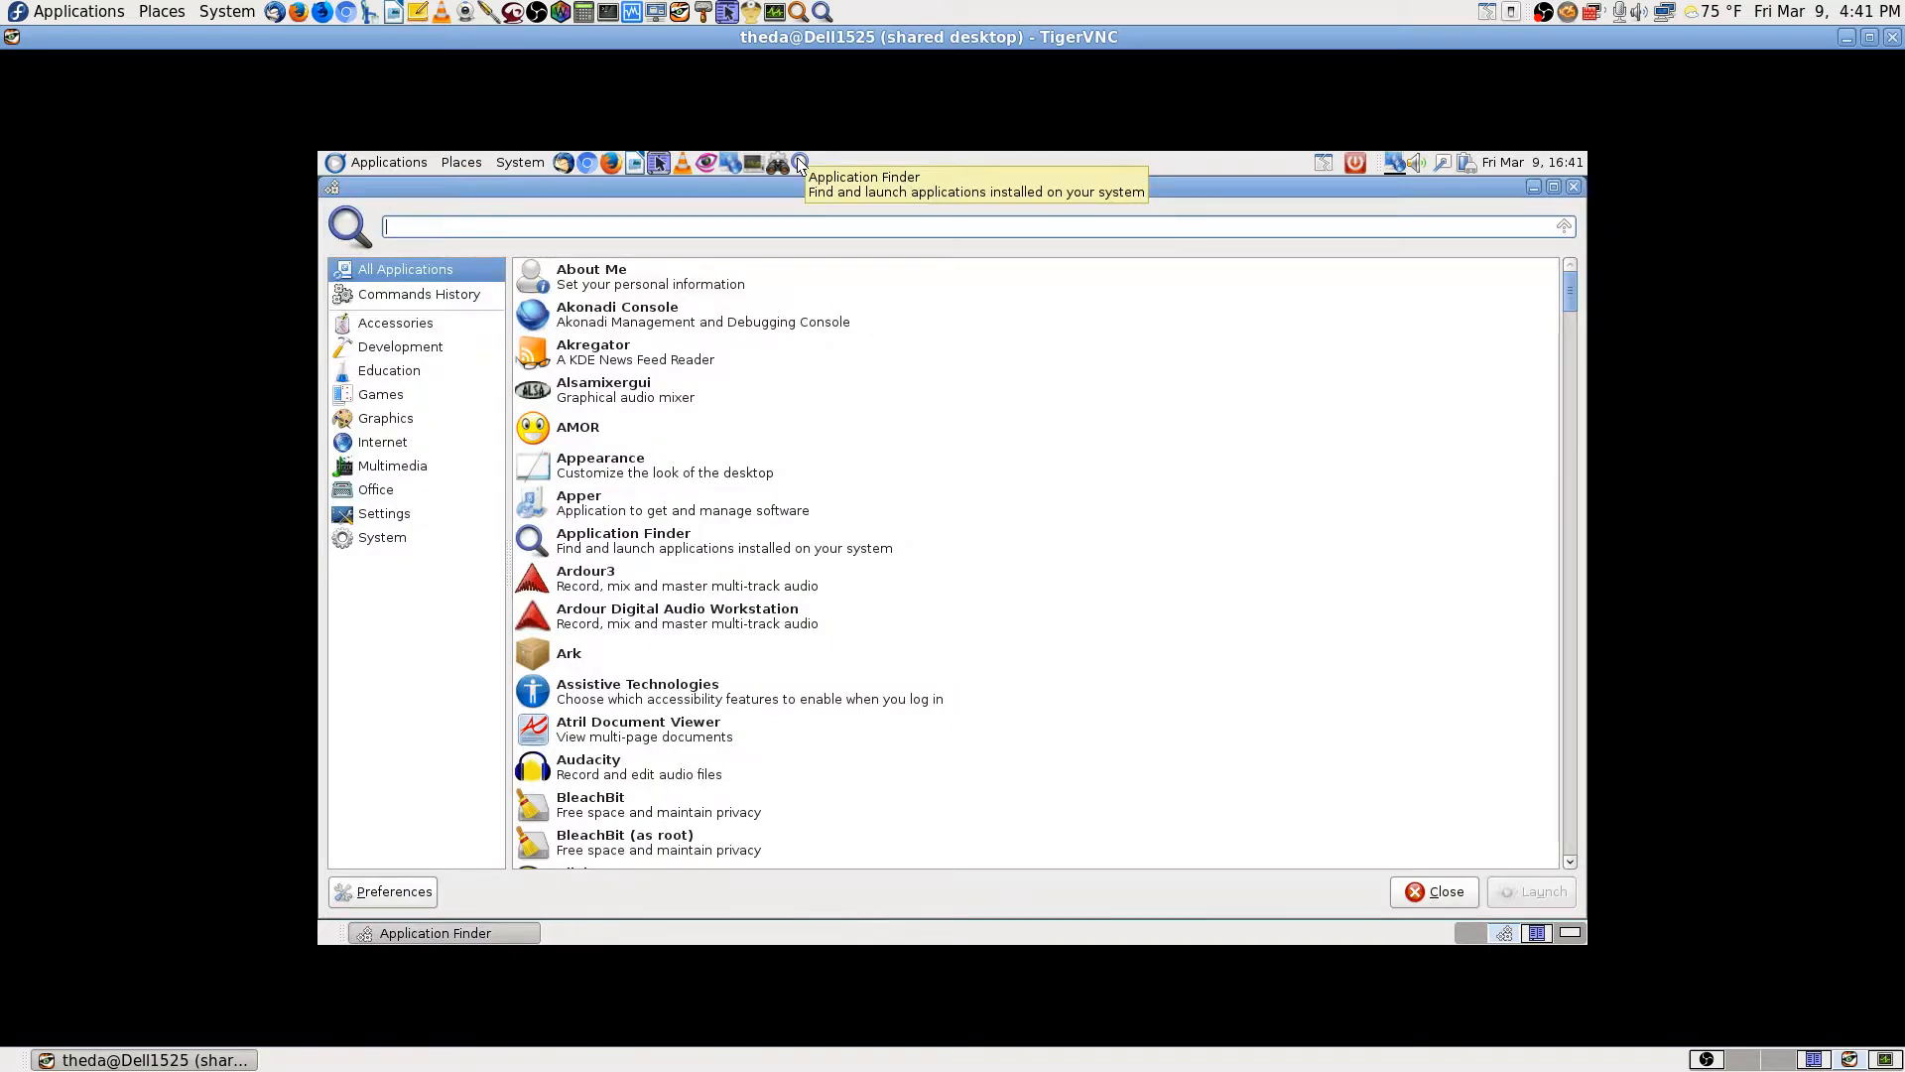
text(apt)
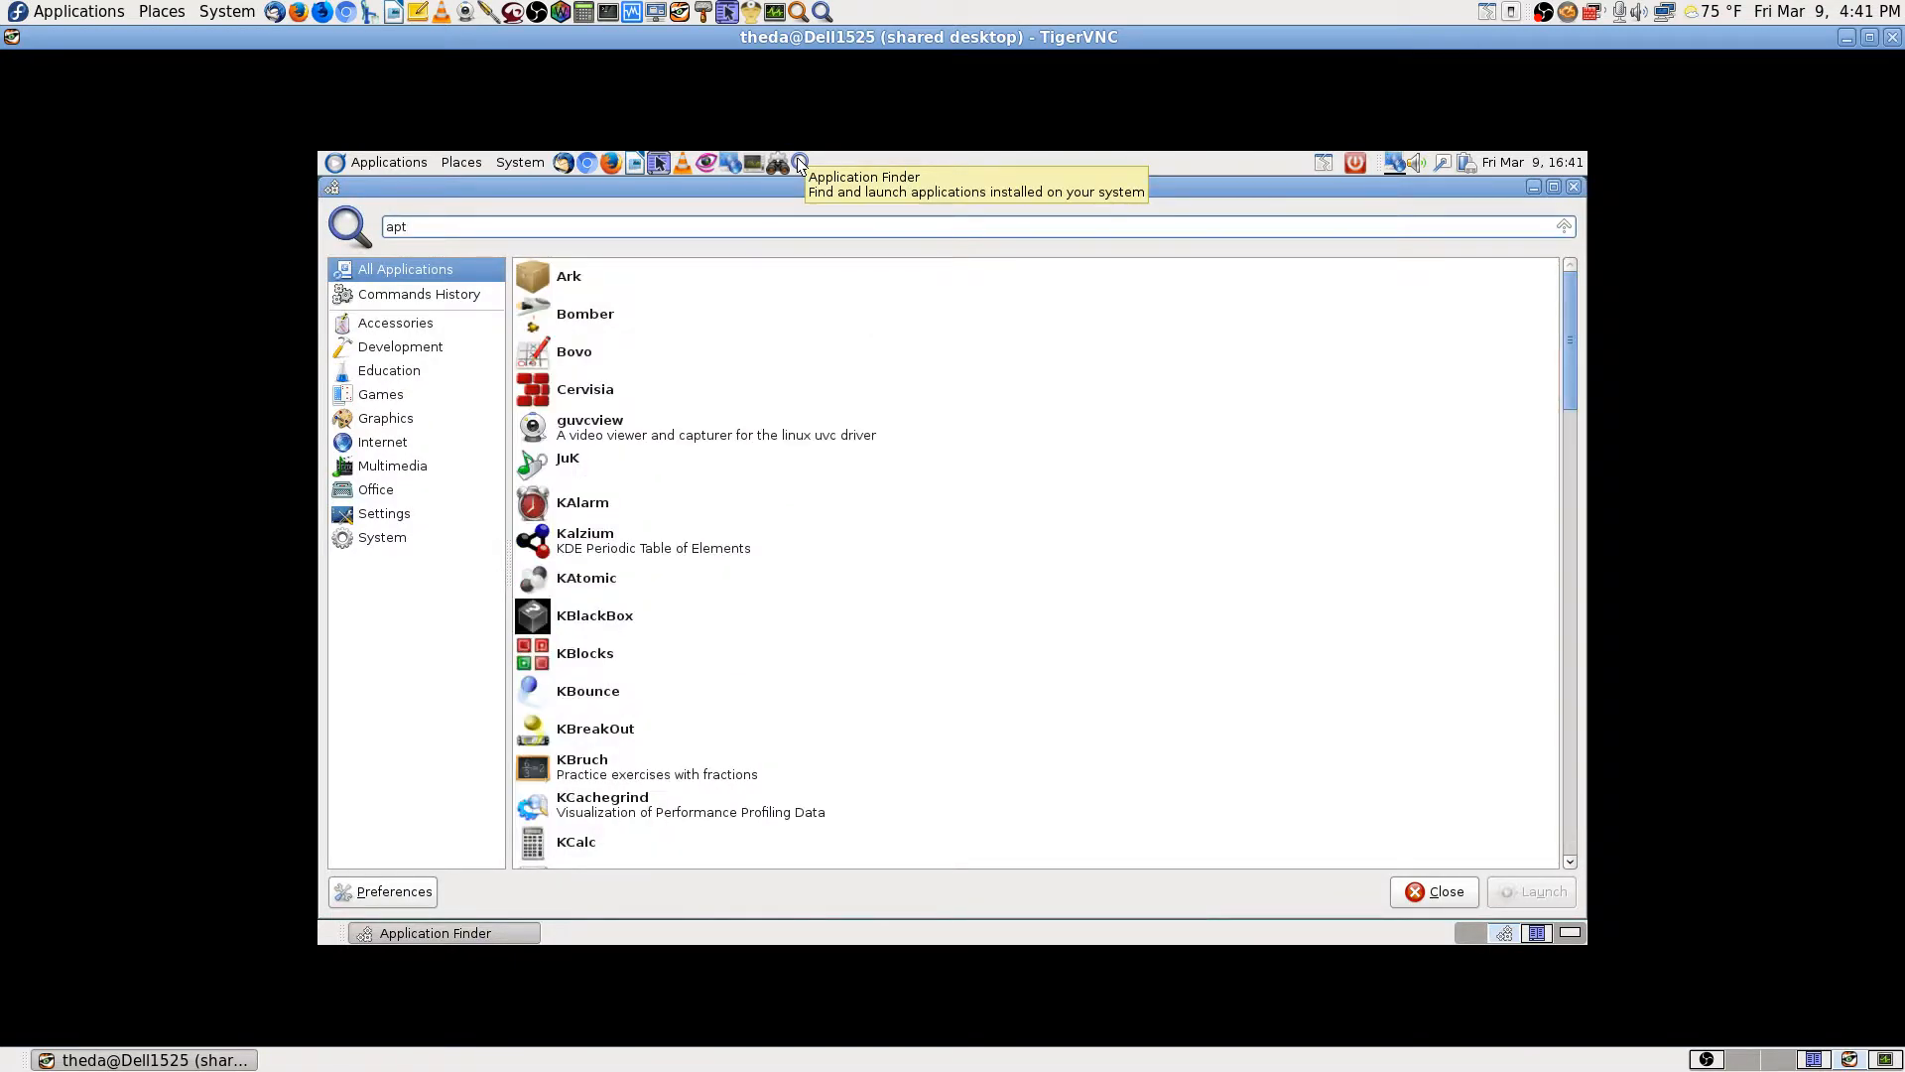
key(BackSpace)
key(BackSpace)
key(BackSpace)
text(s)
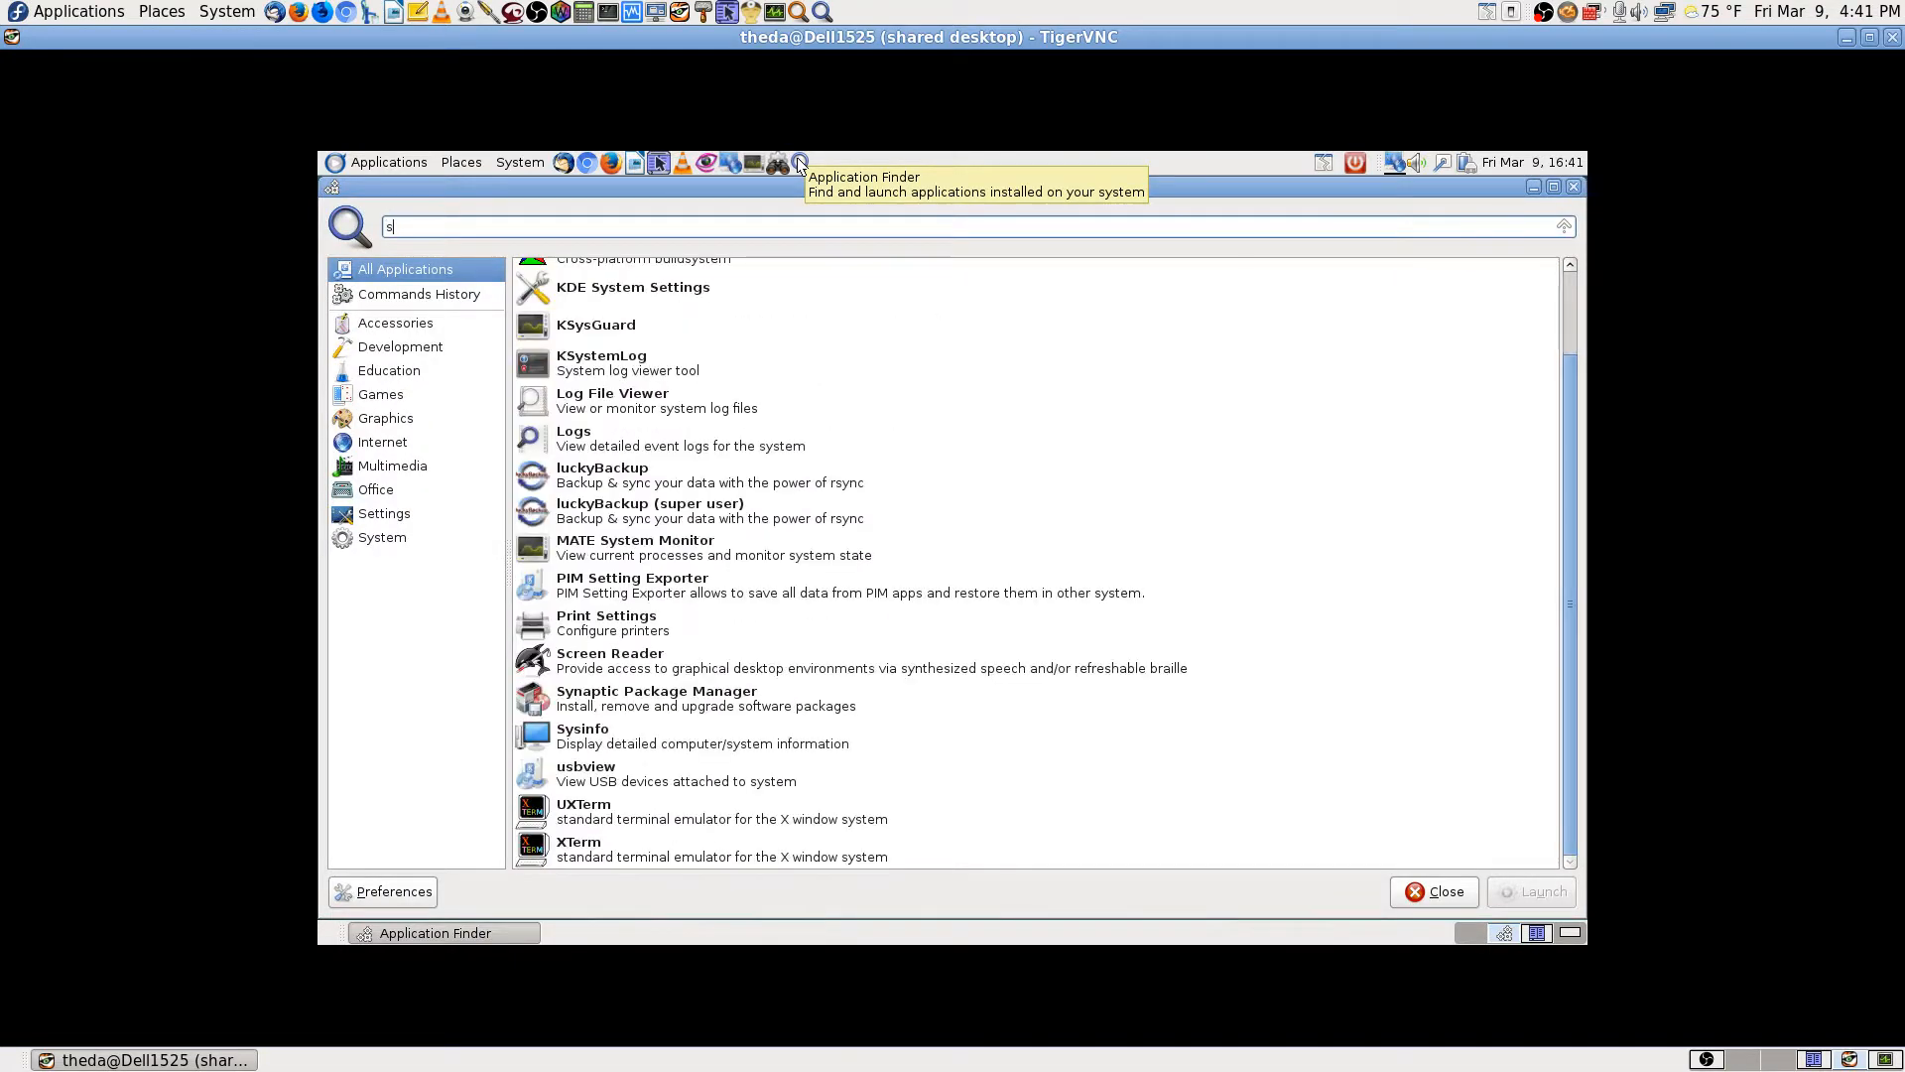
text(yna)
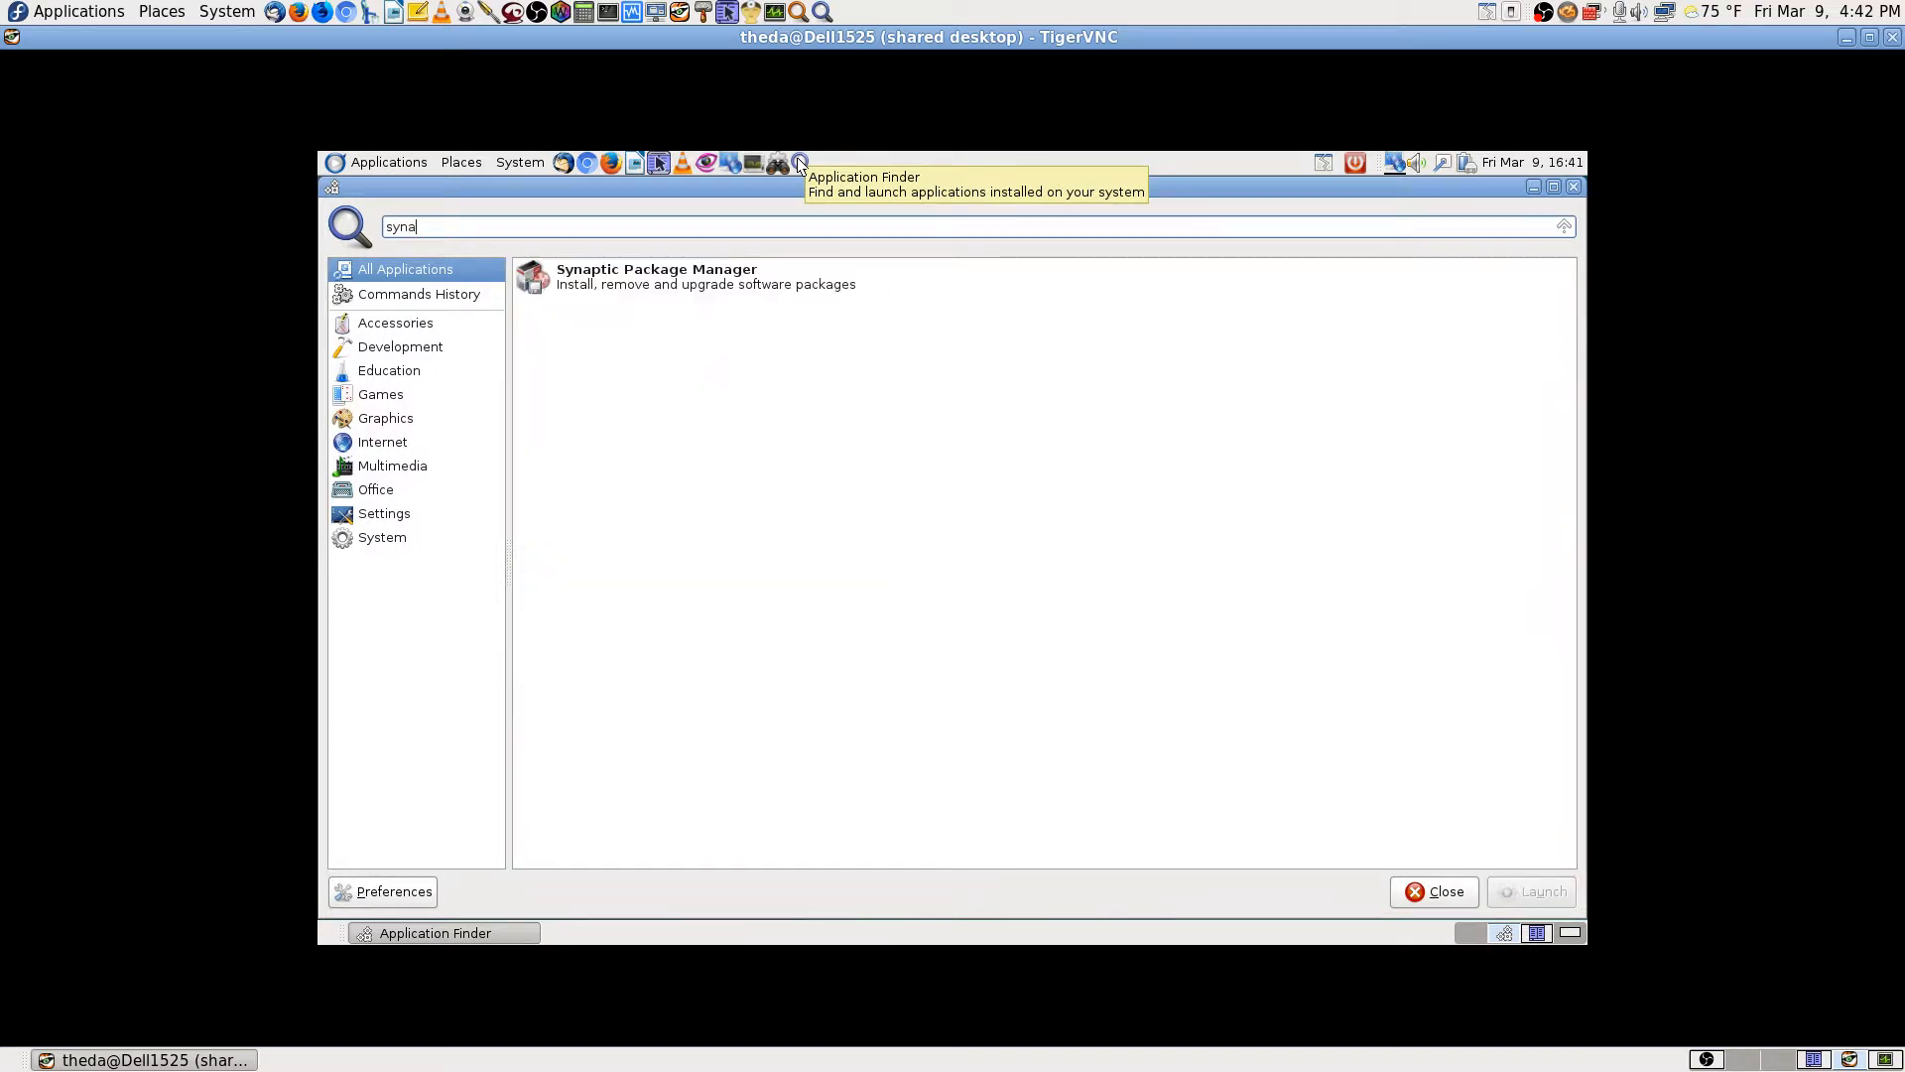
key(Down)
key(Return)
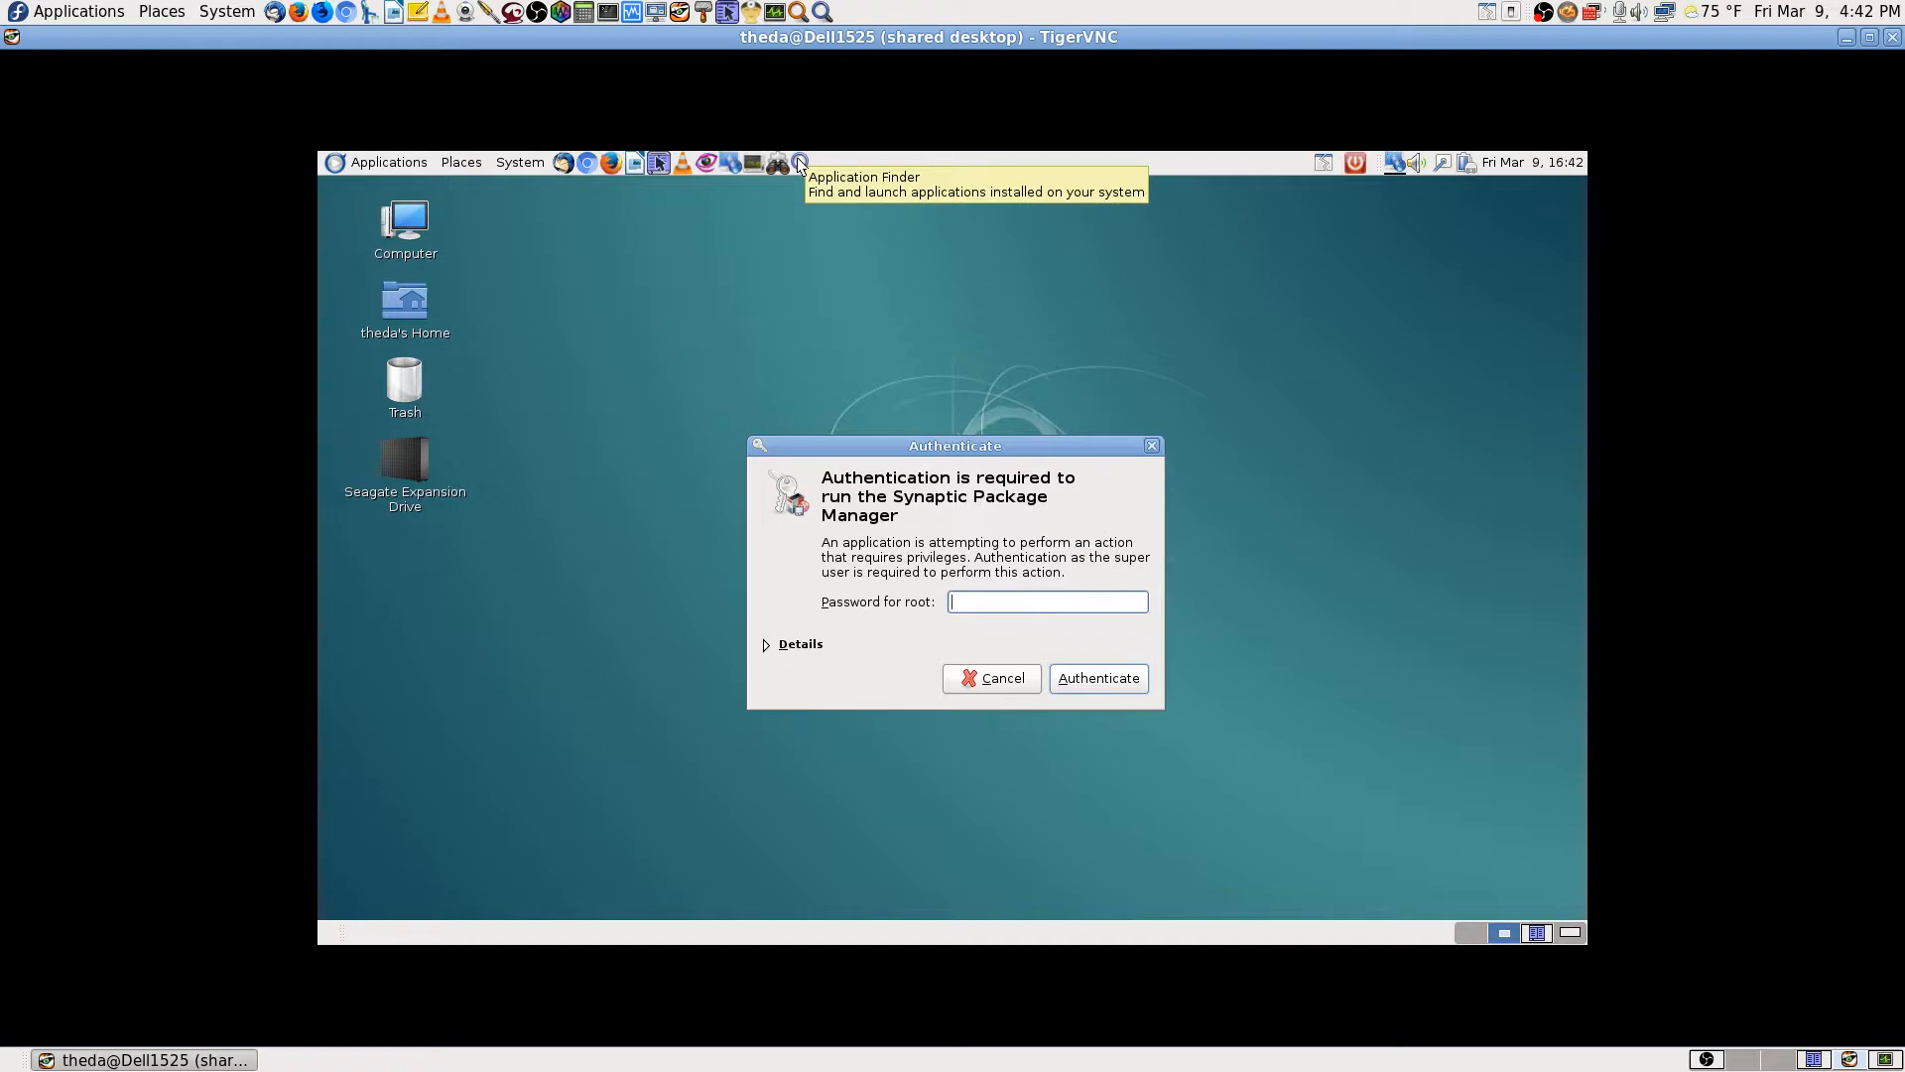
text(**************)
key(Return)
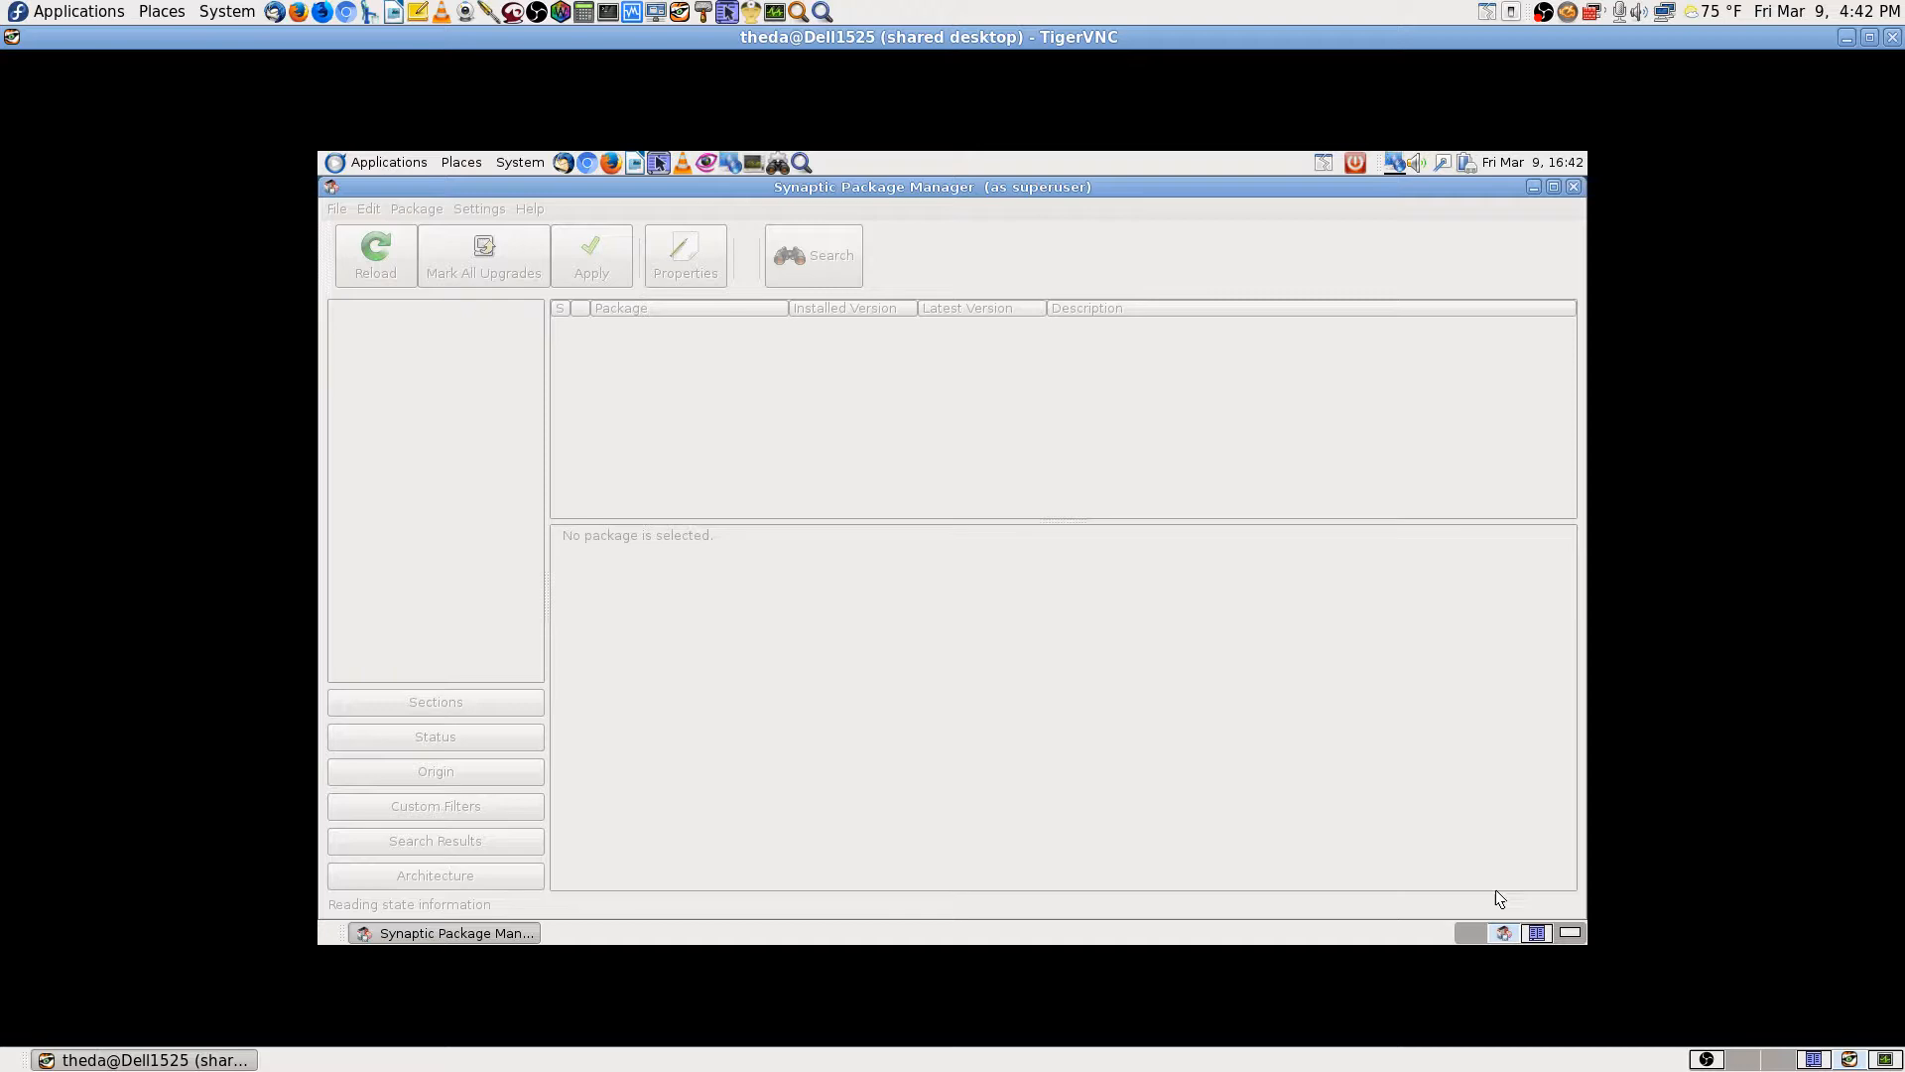
Step: Cycle through the Krusader, Desktop Sharing and Synaptic workspaces, then close the TigerVNC viewer
click(1540, 935)
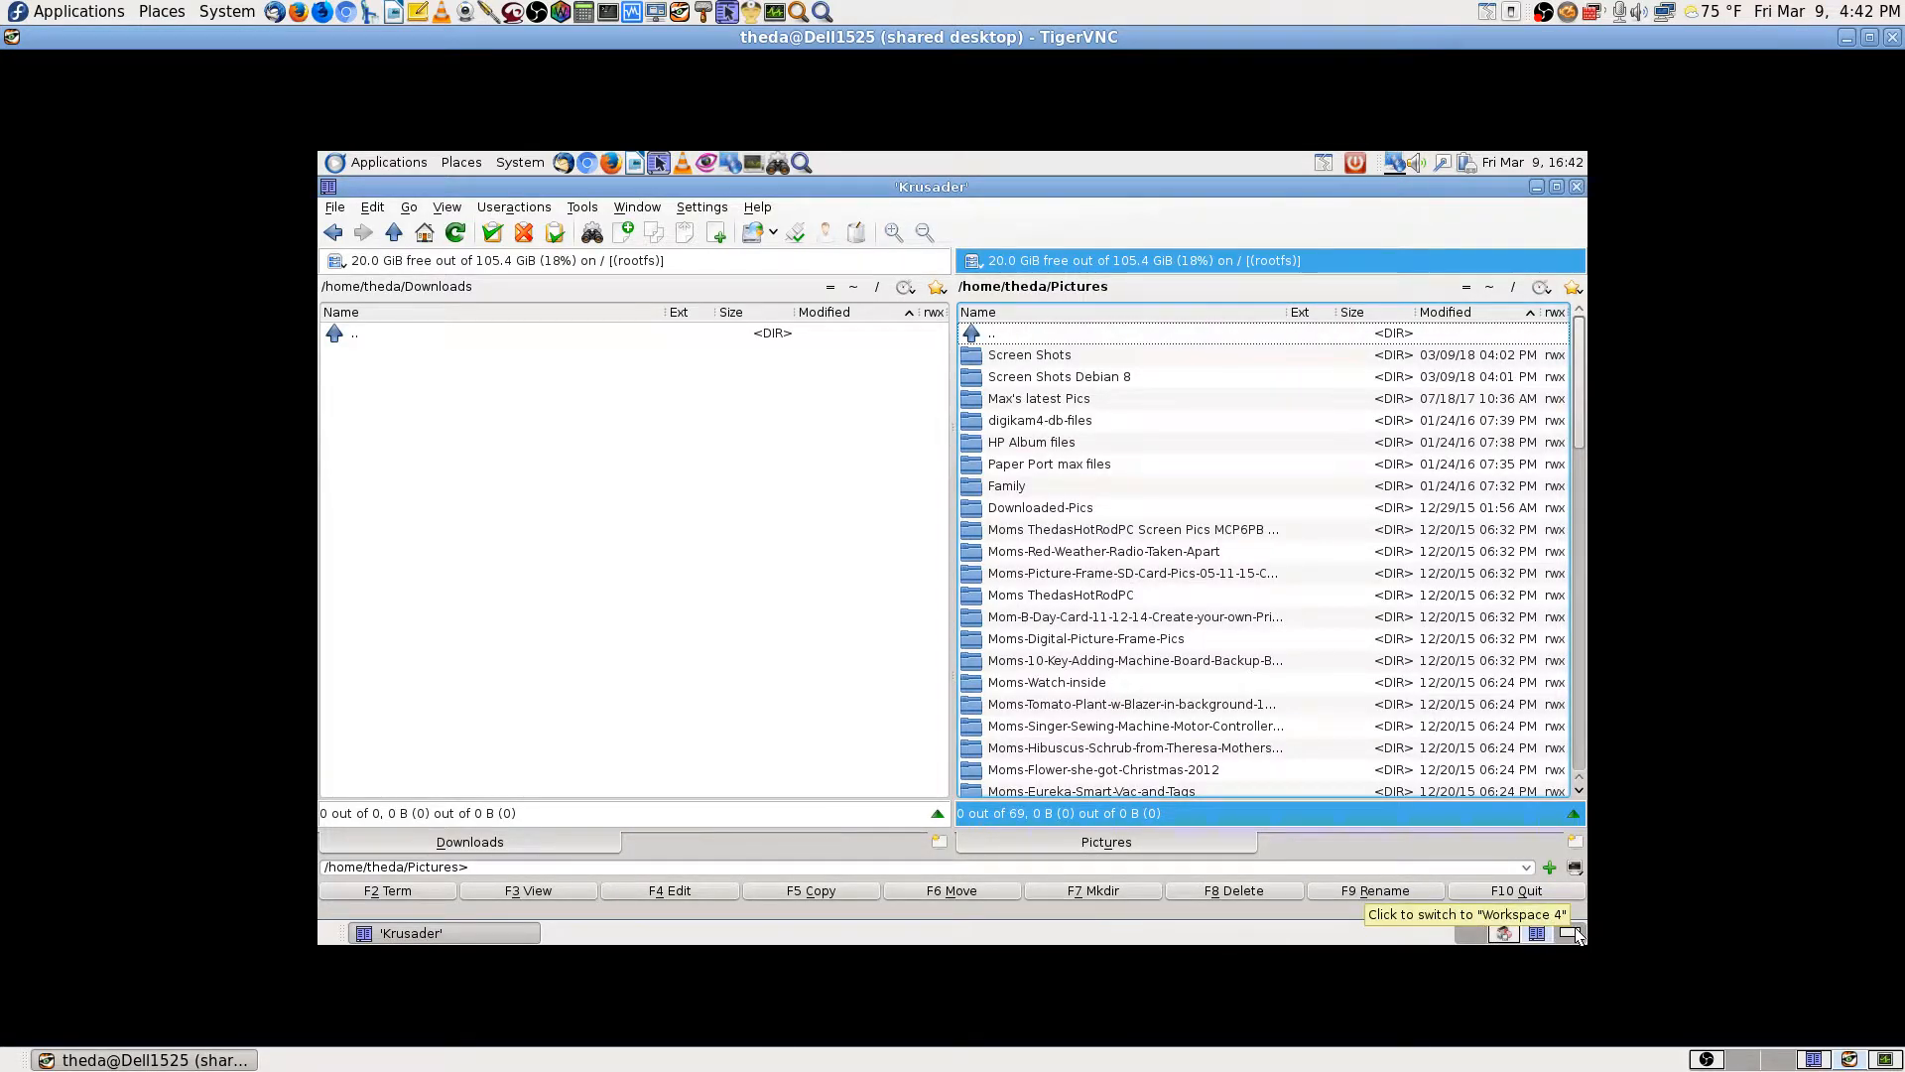
click(1570, 935)
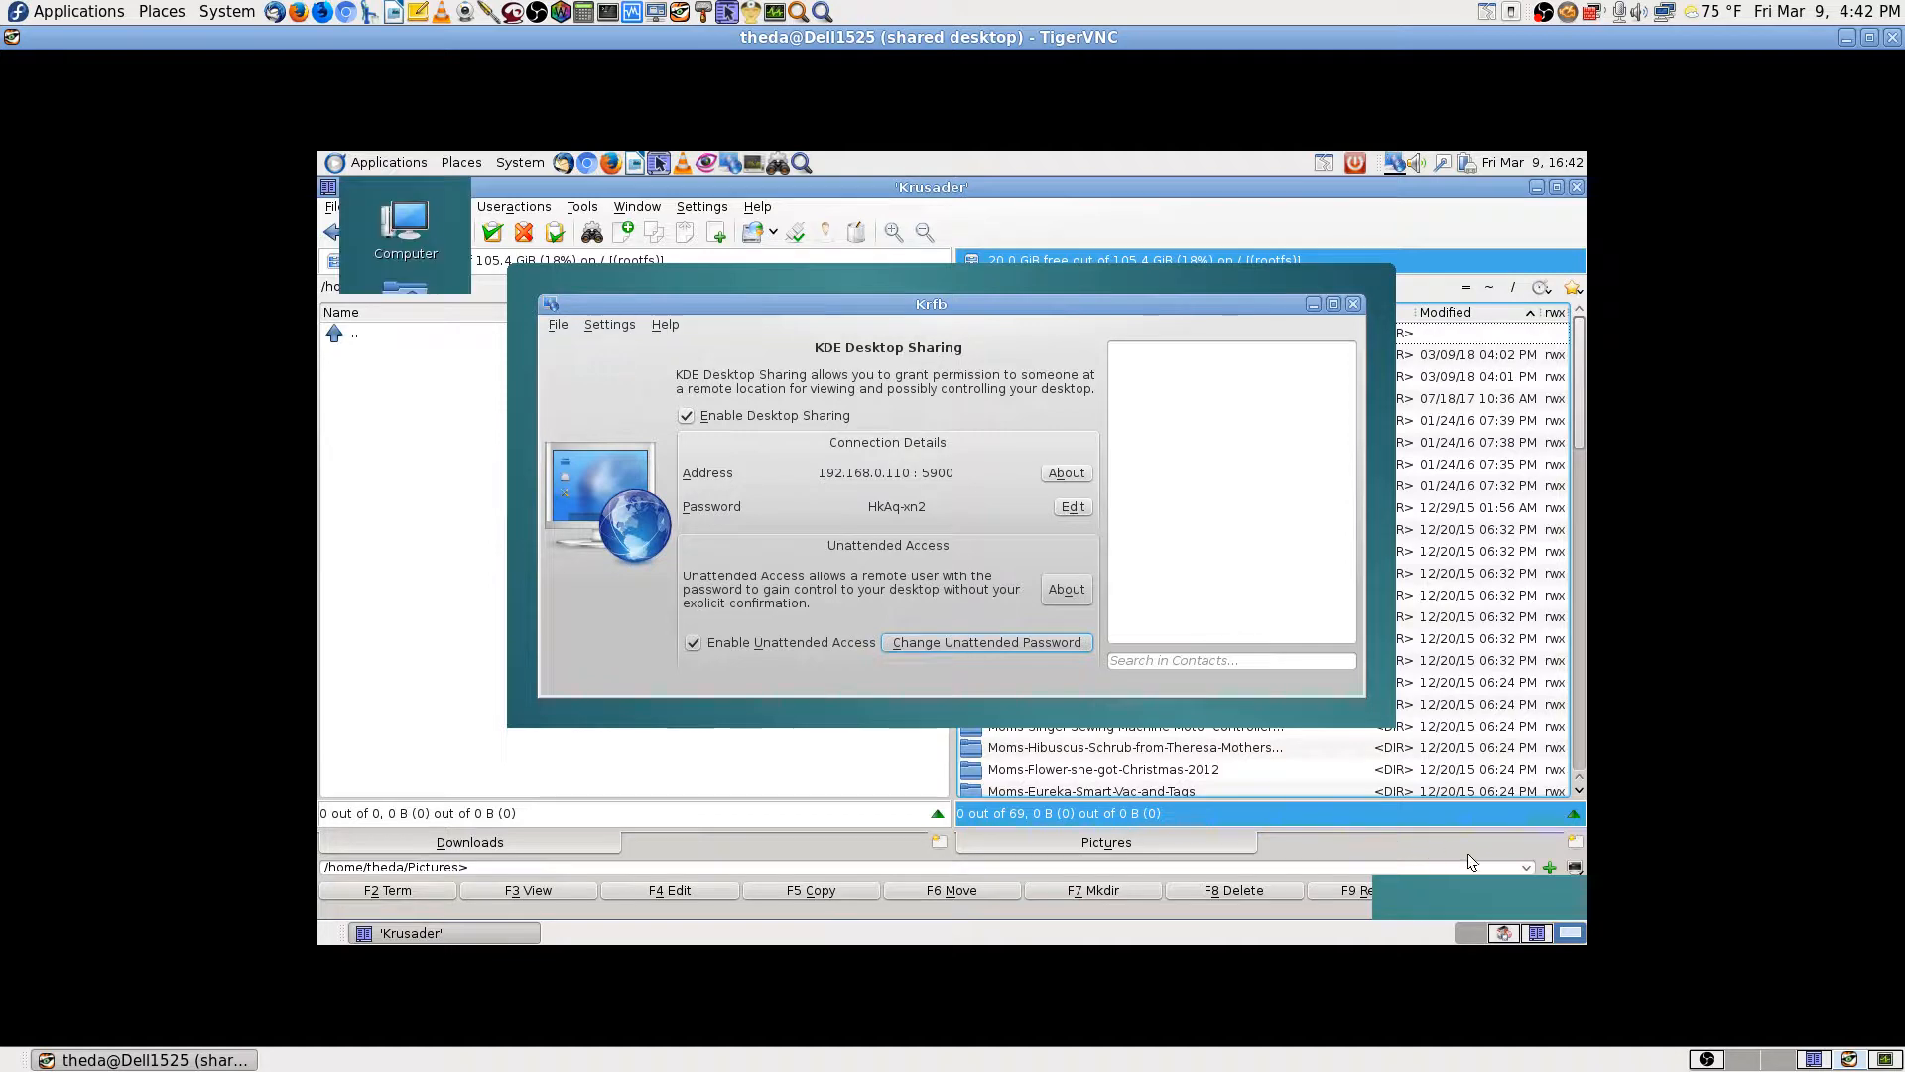
click(1535, 935)
click(1499, 933)
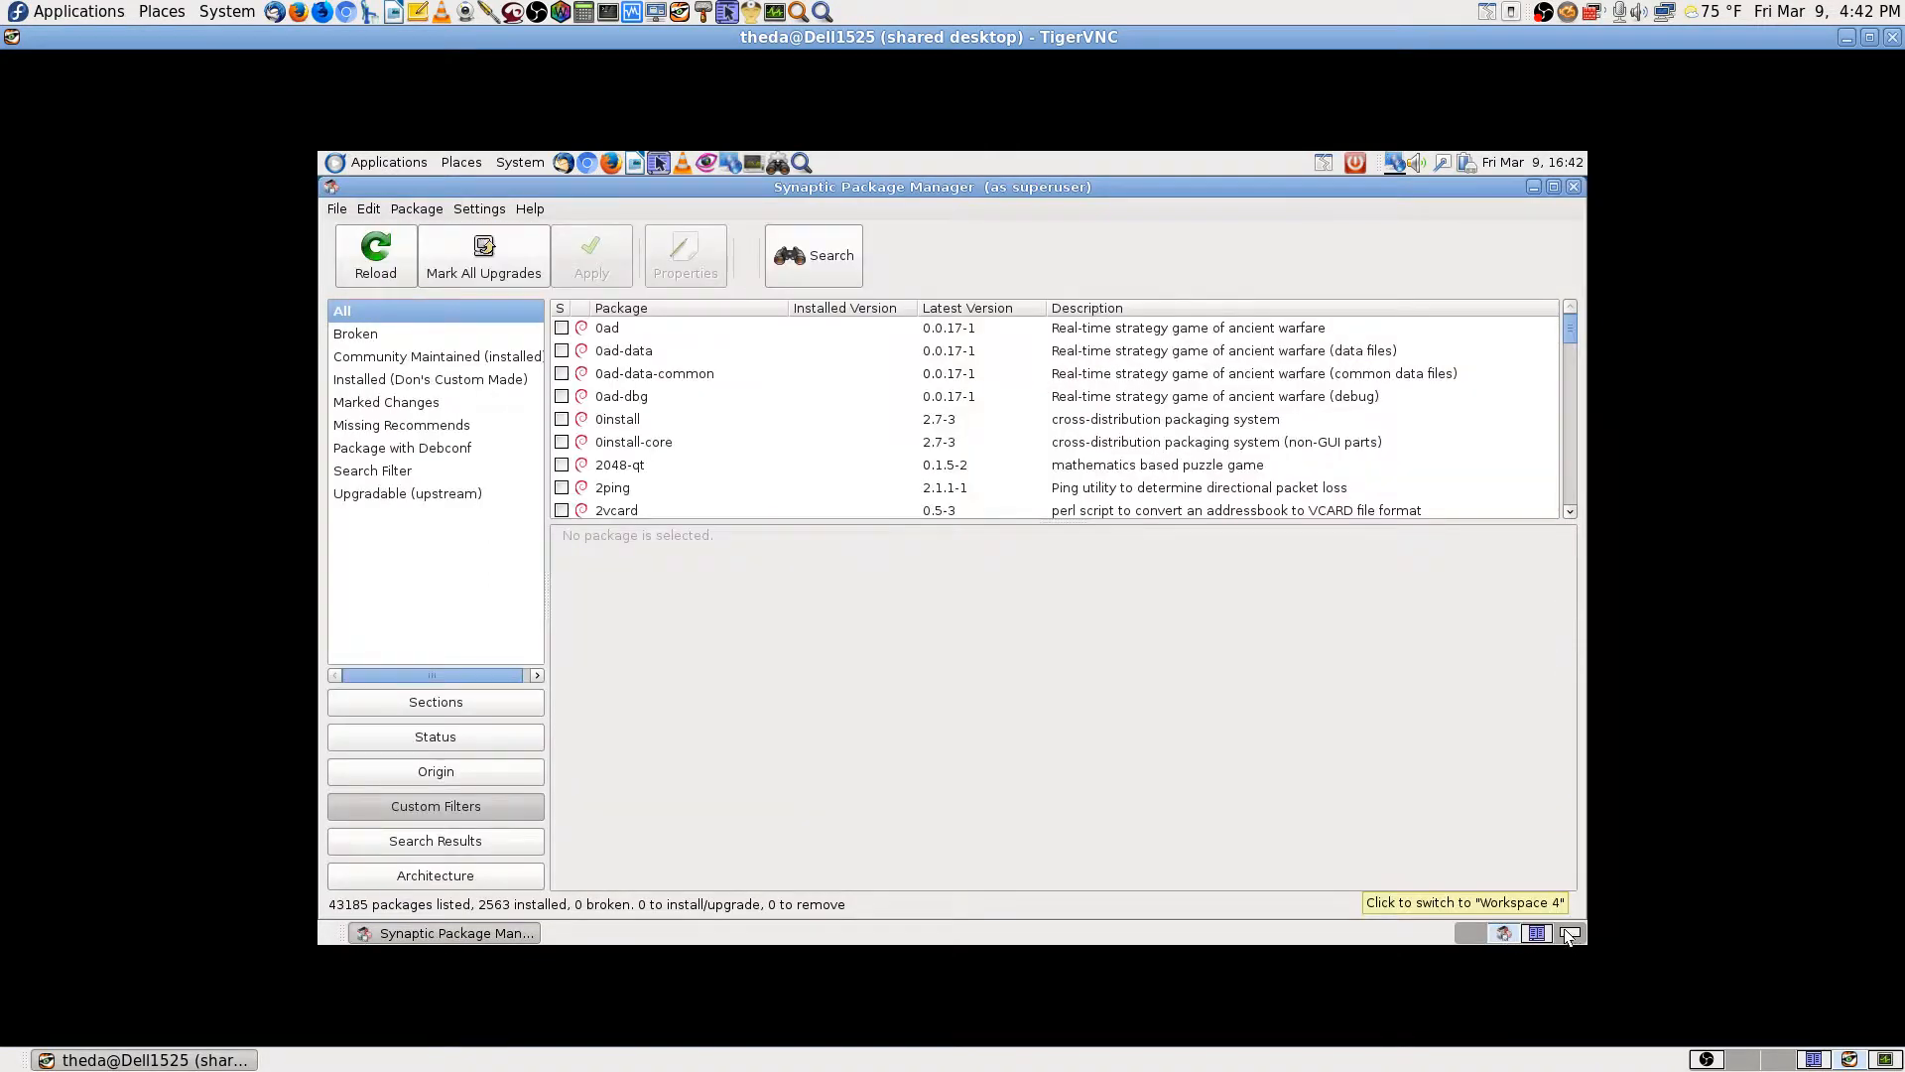
click(1536, 934)
click(1536, 936)
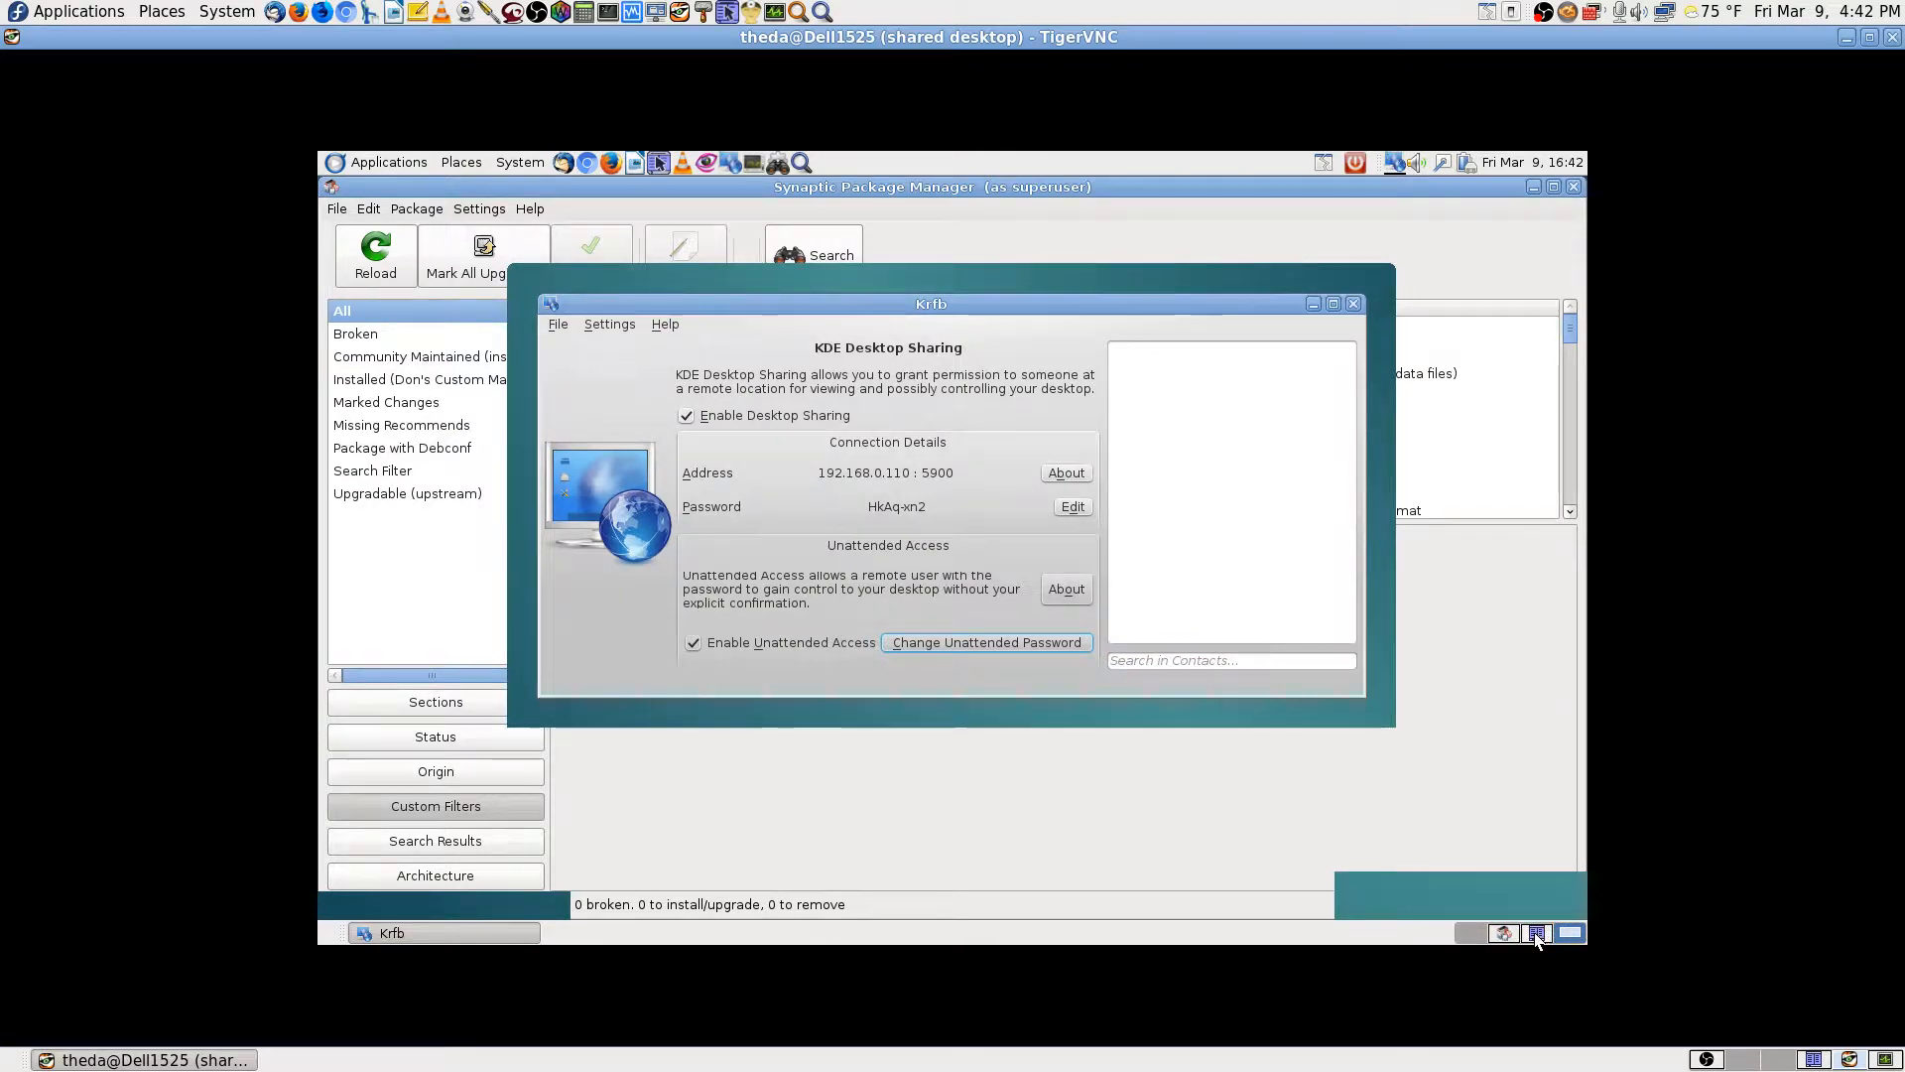
click(1509, 937)
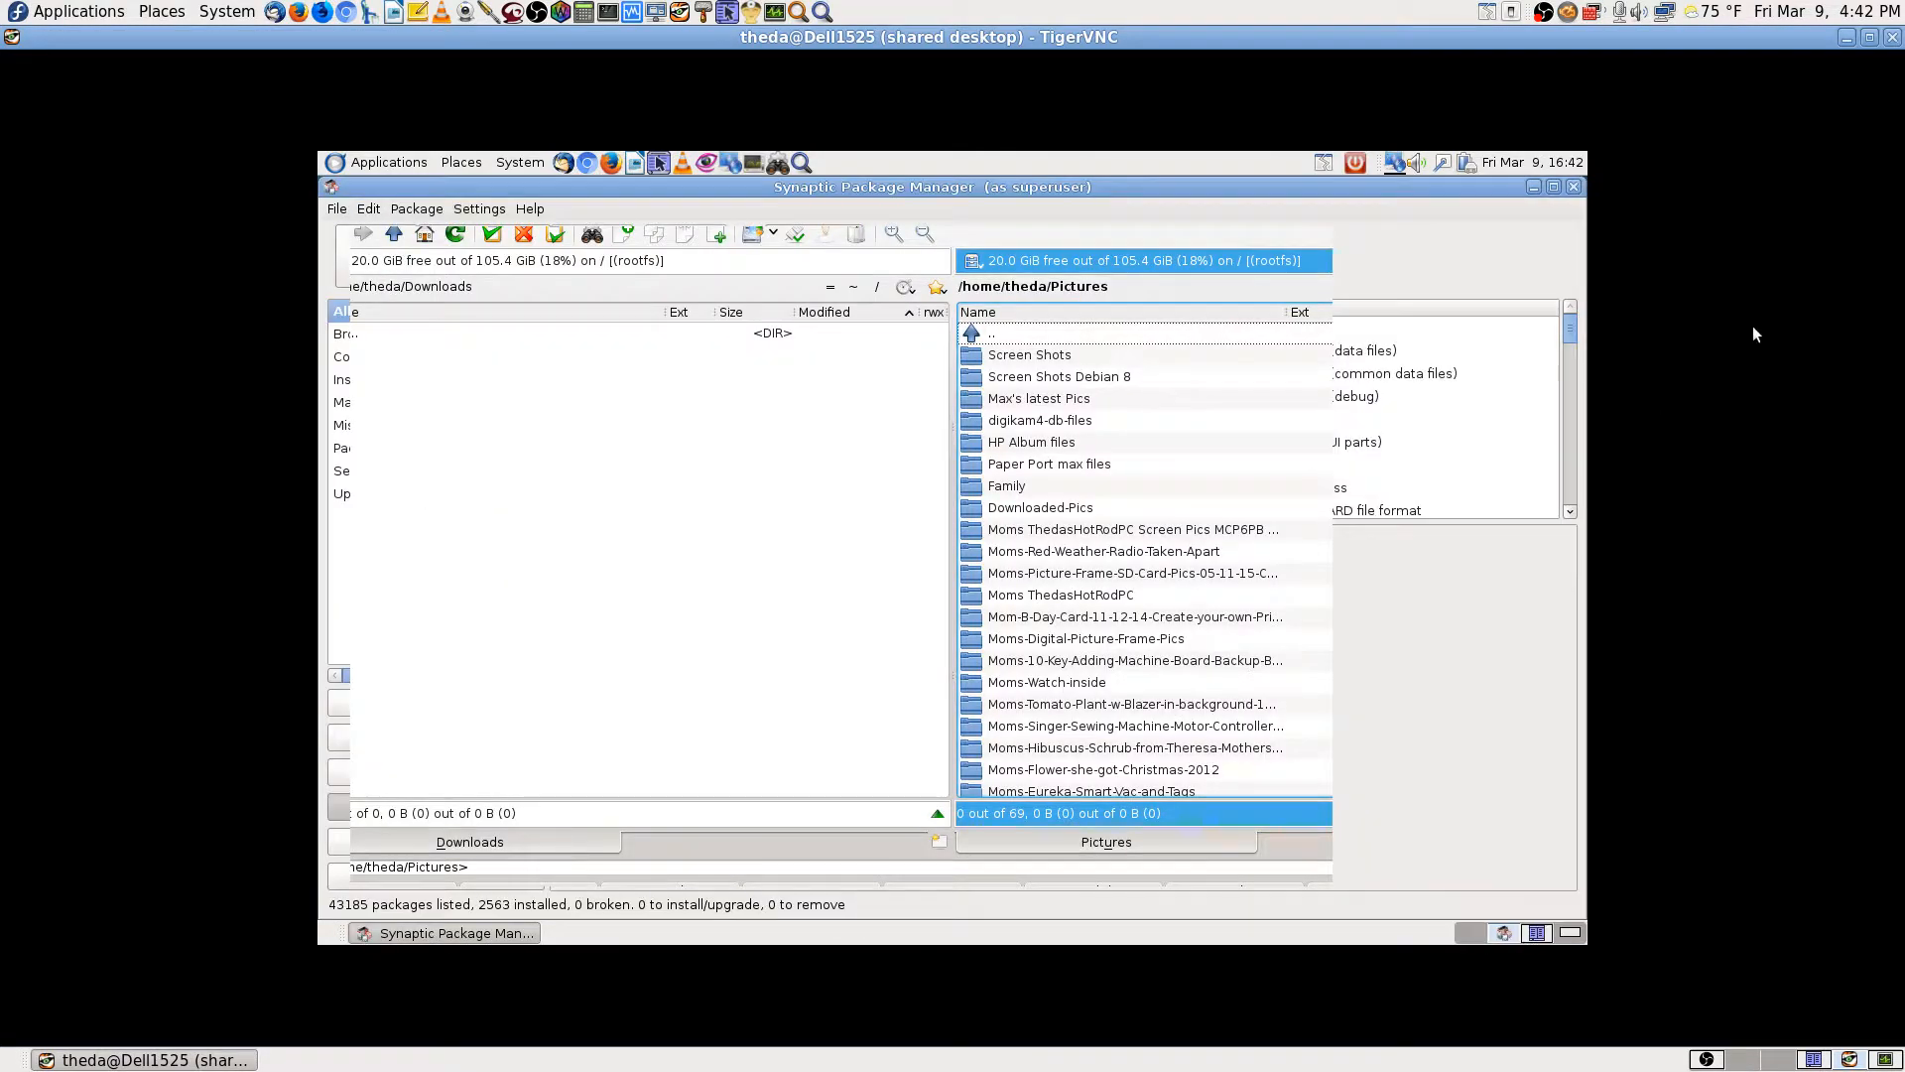
click(1892, 37)
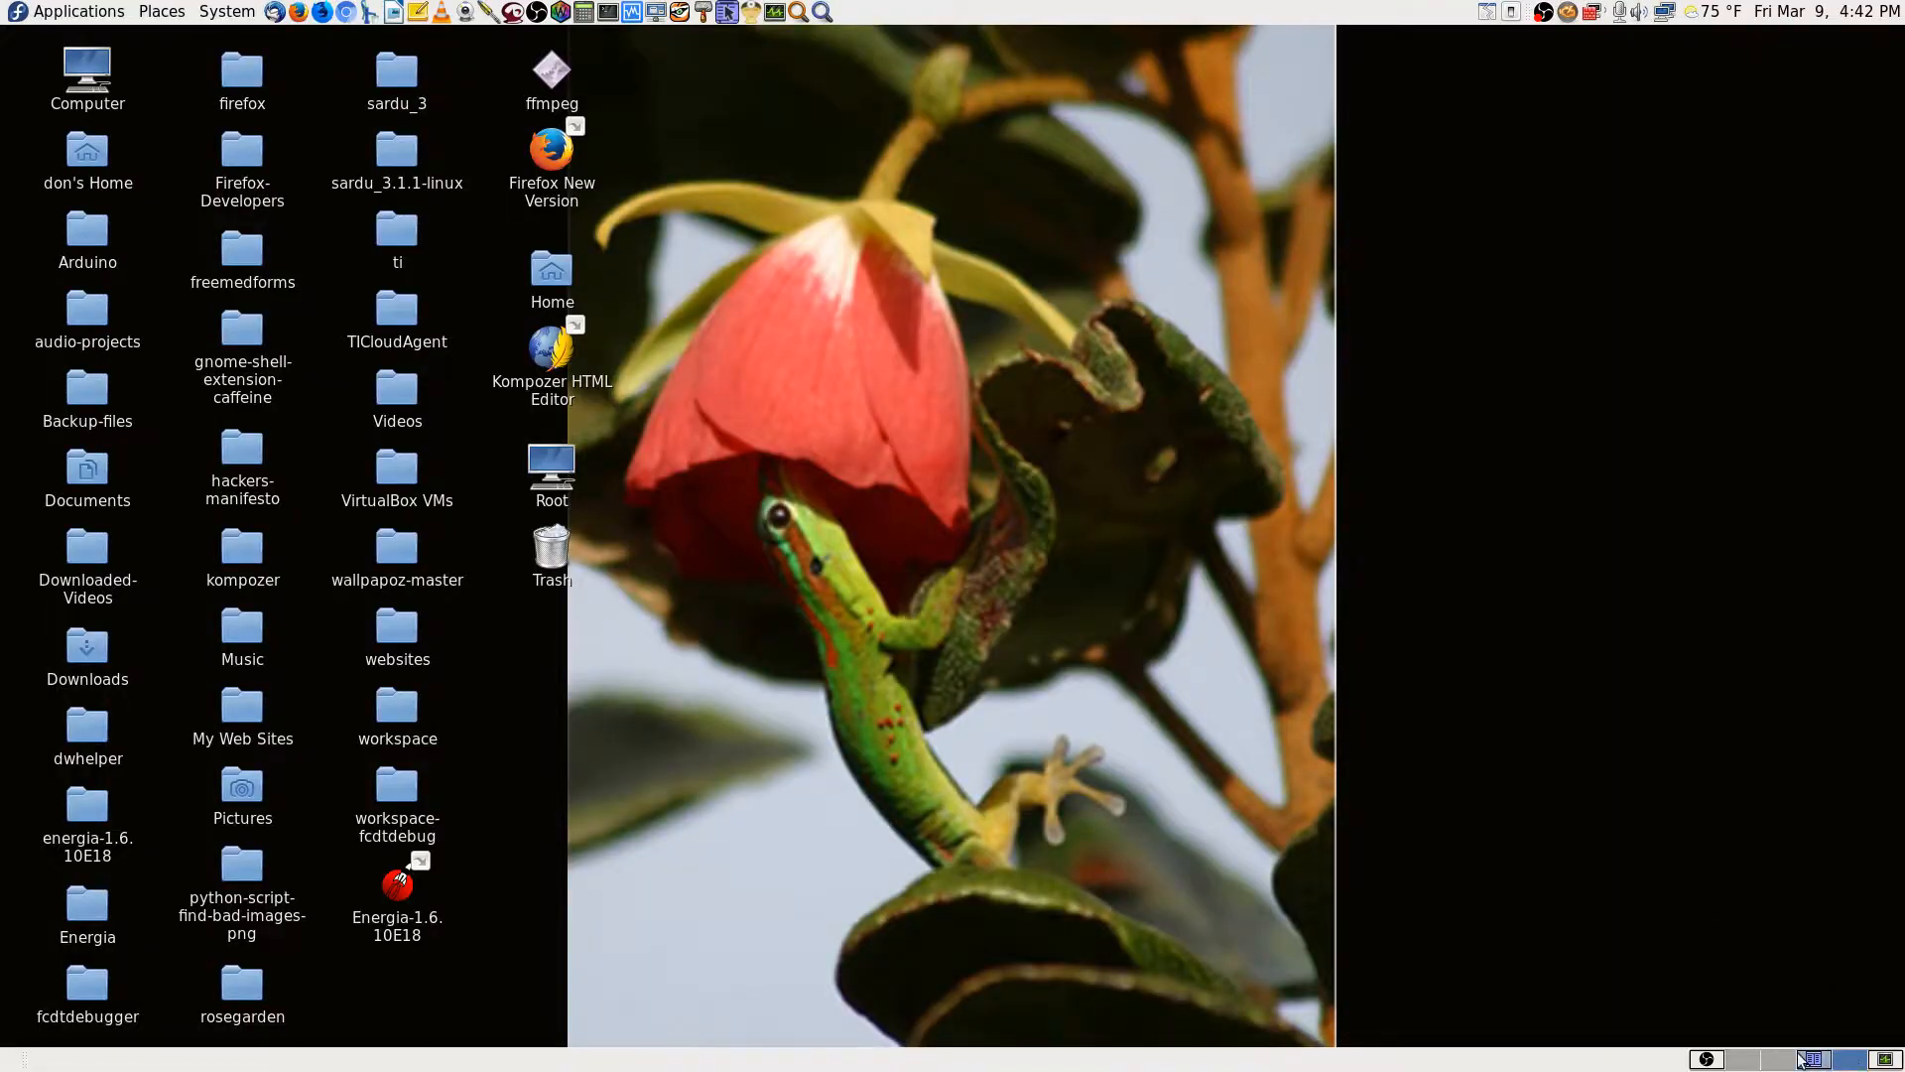
Step: Reconnect TigerVNC to 192.168.0.110 with the VNC password and maximize the viewer window
click(1709, 1060)
click(1851, 1061)
click(679, 12)
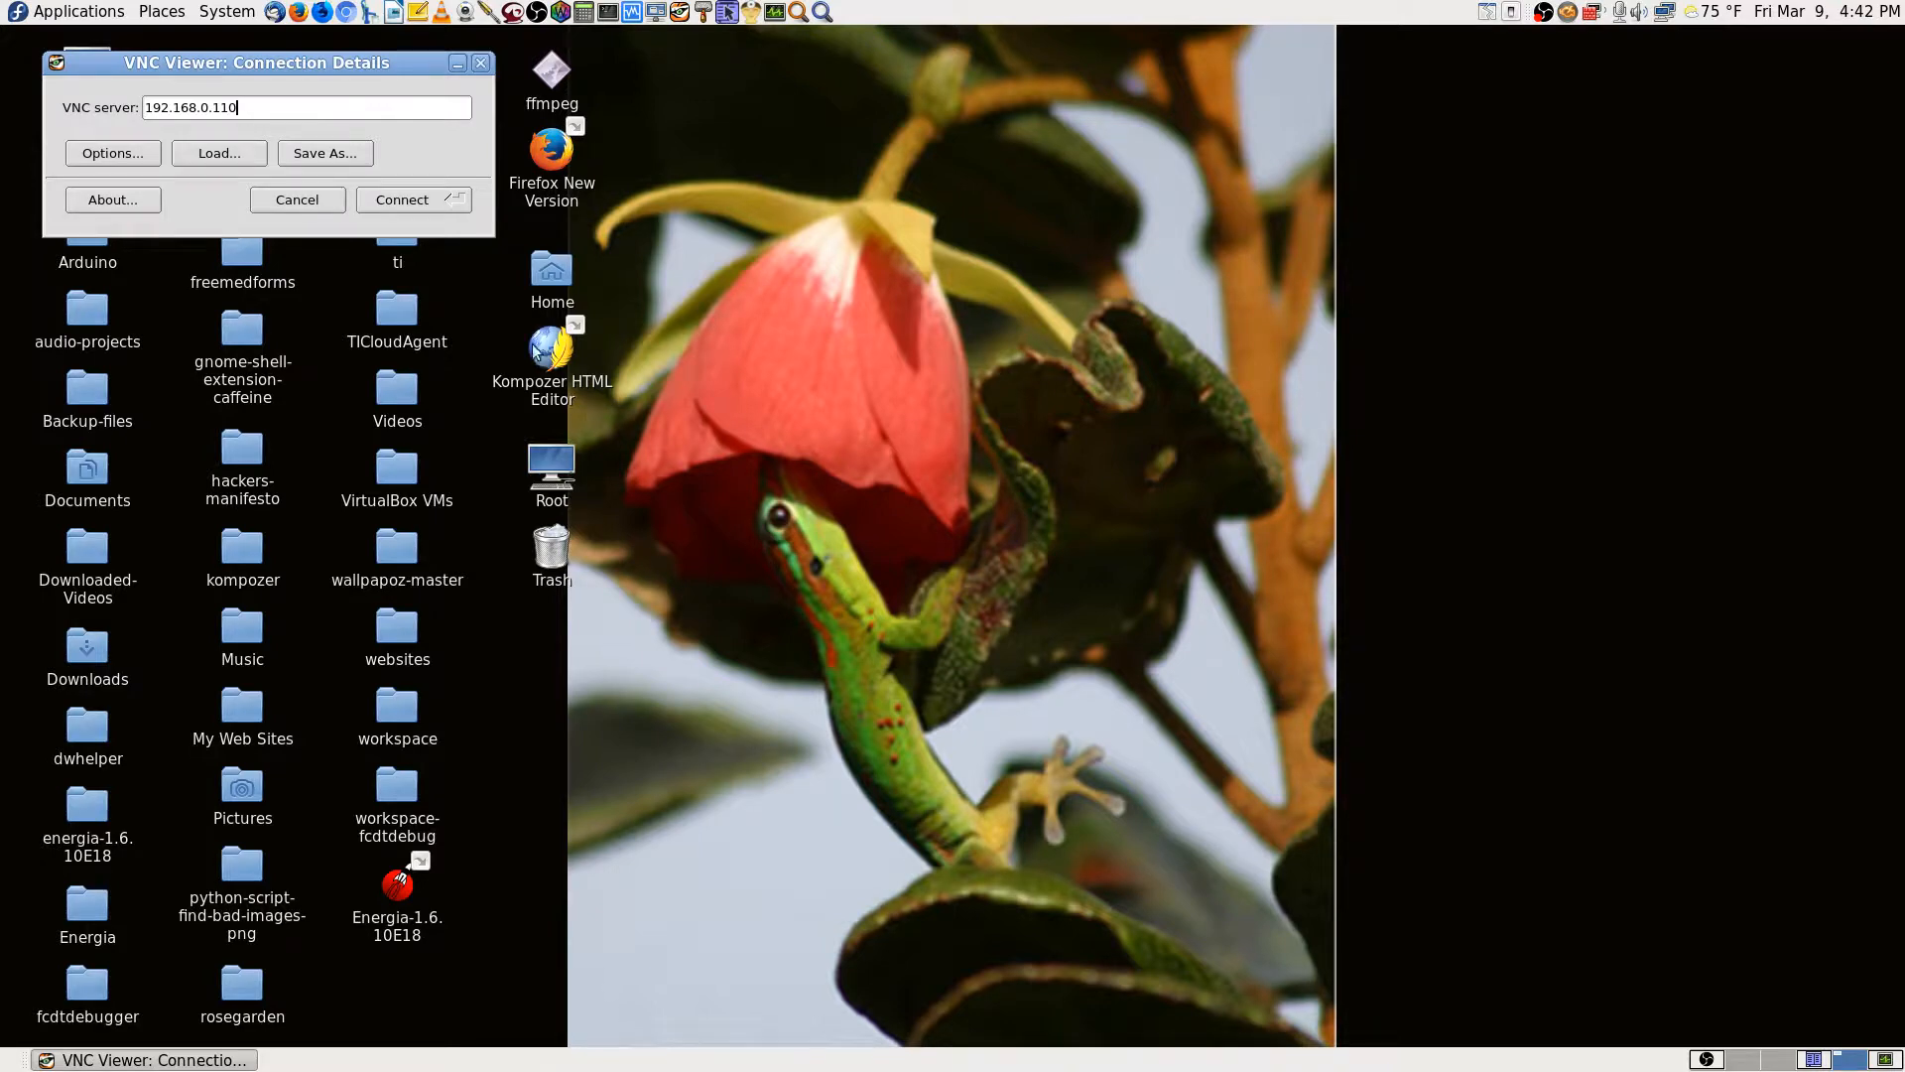
click(425, 200)
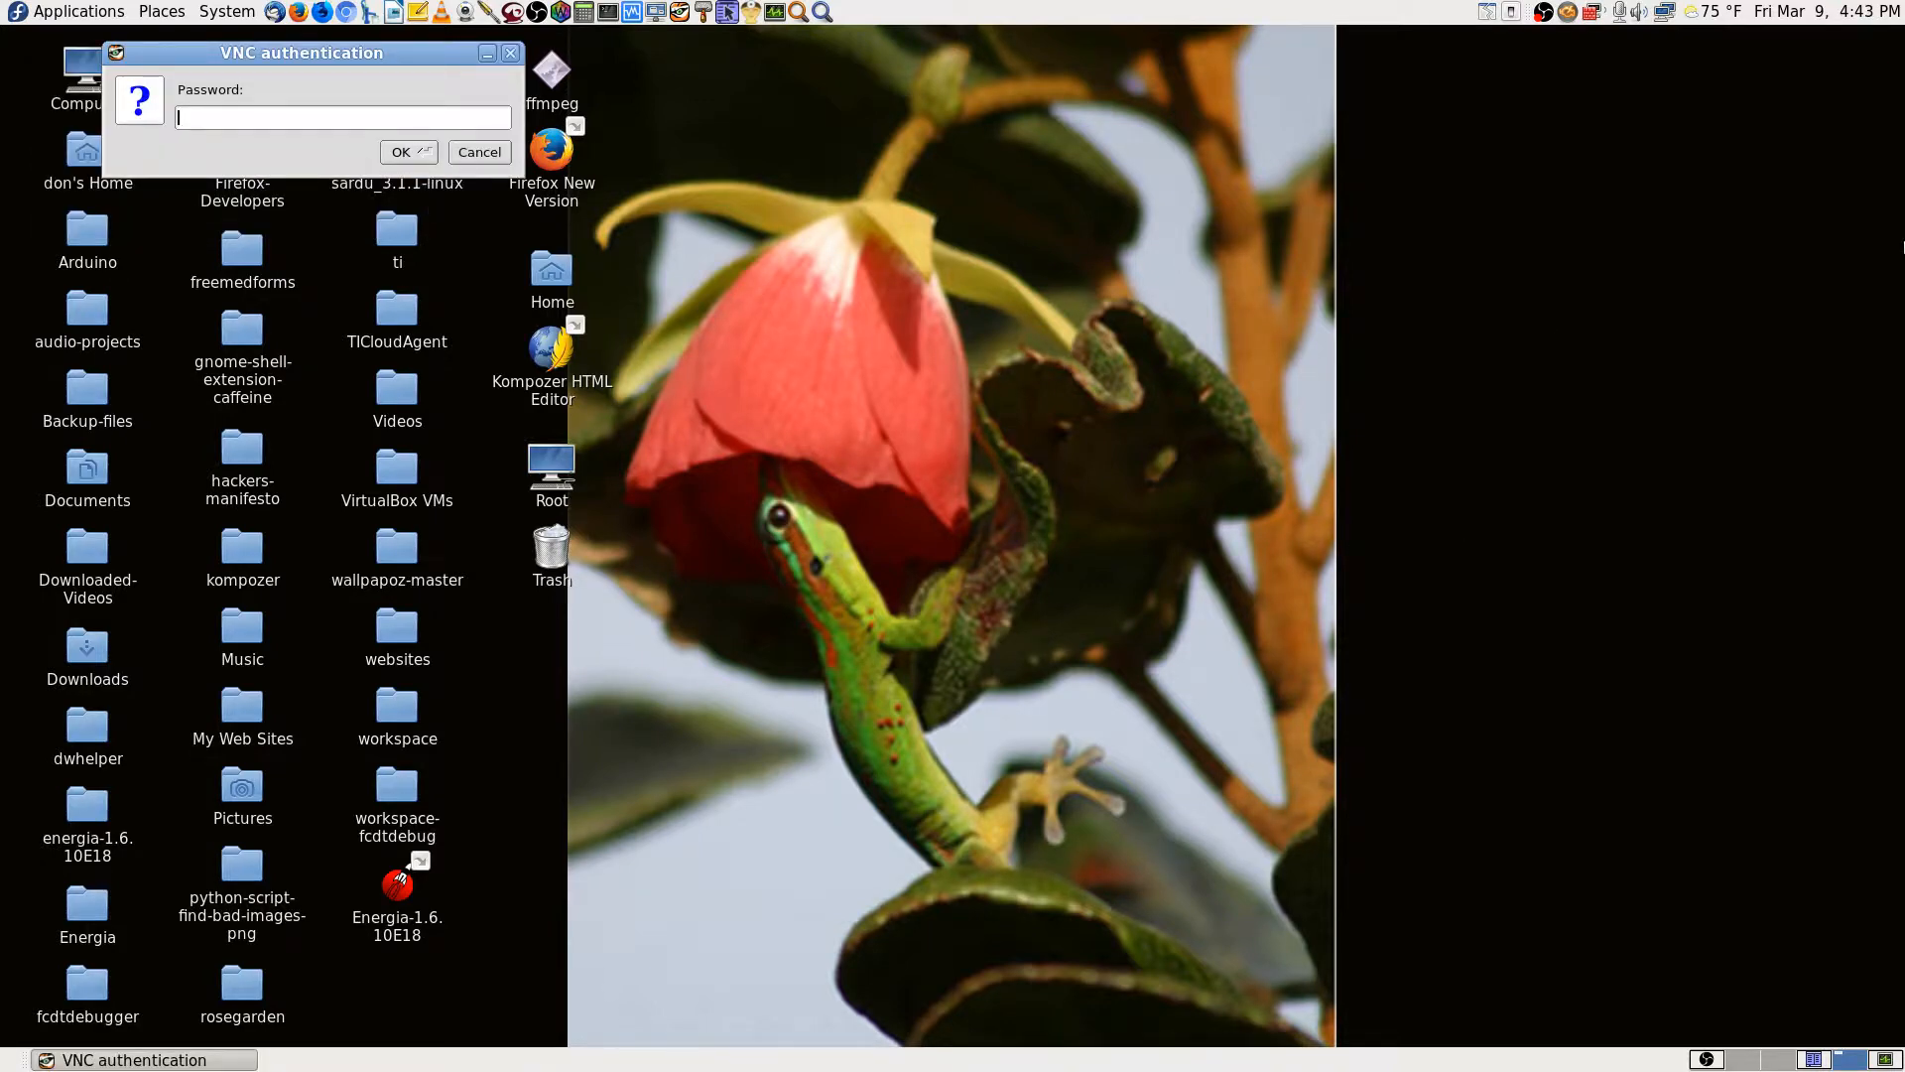
text(•••••••••)
key(Return)
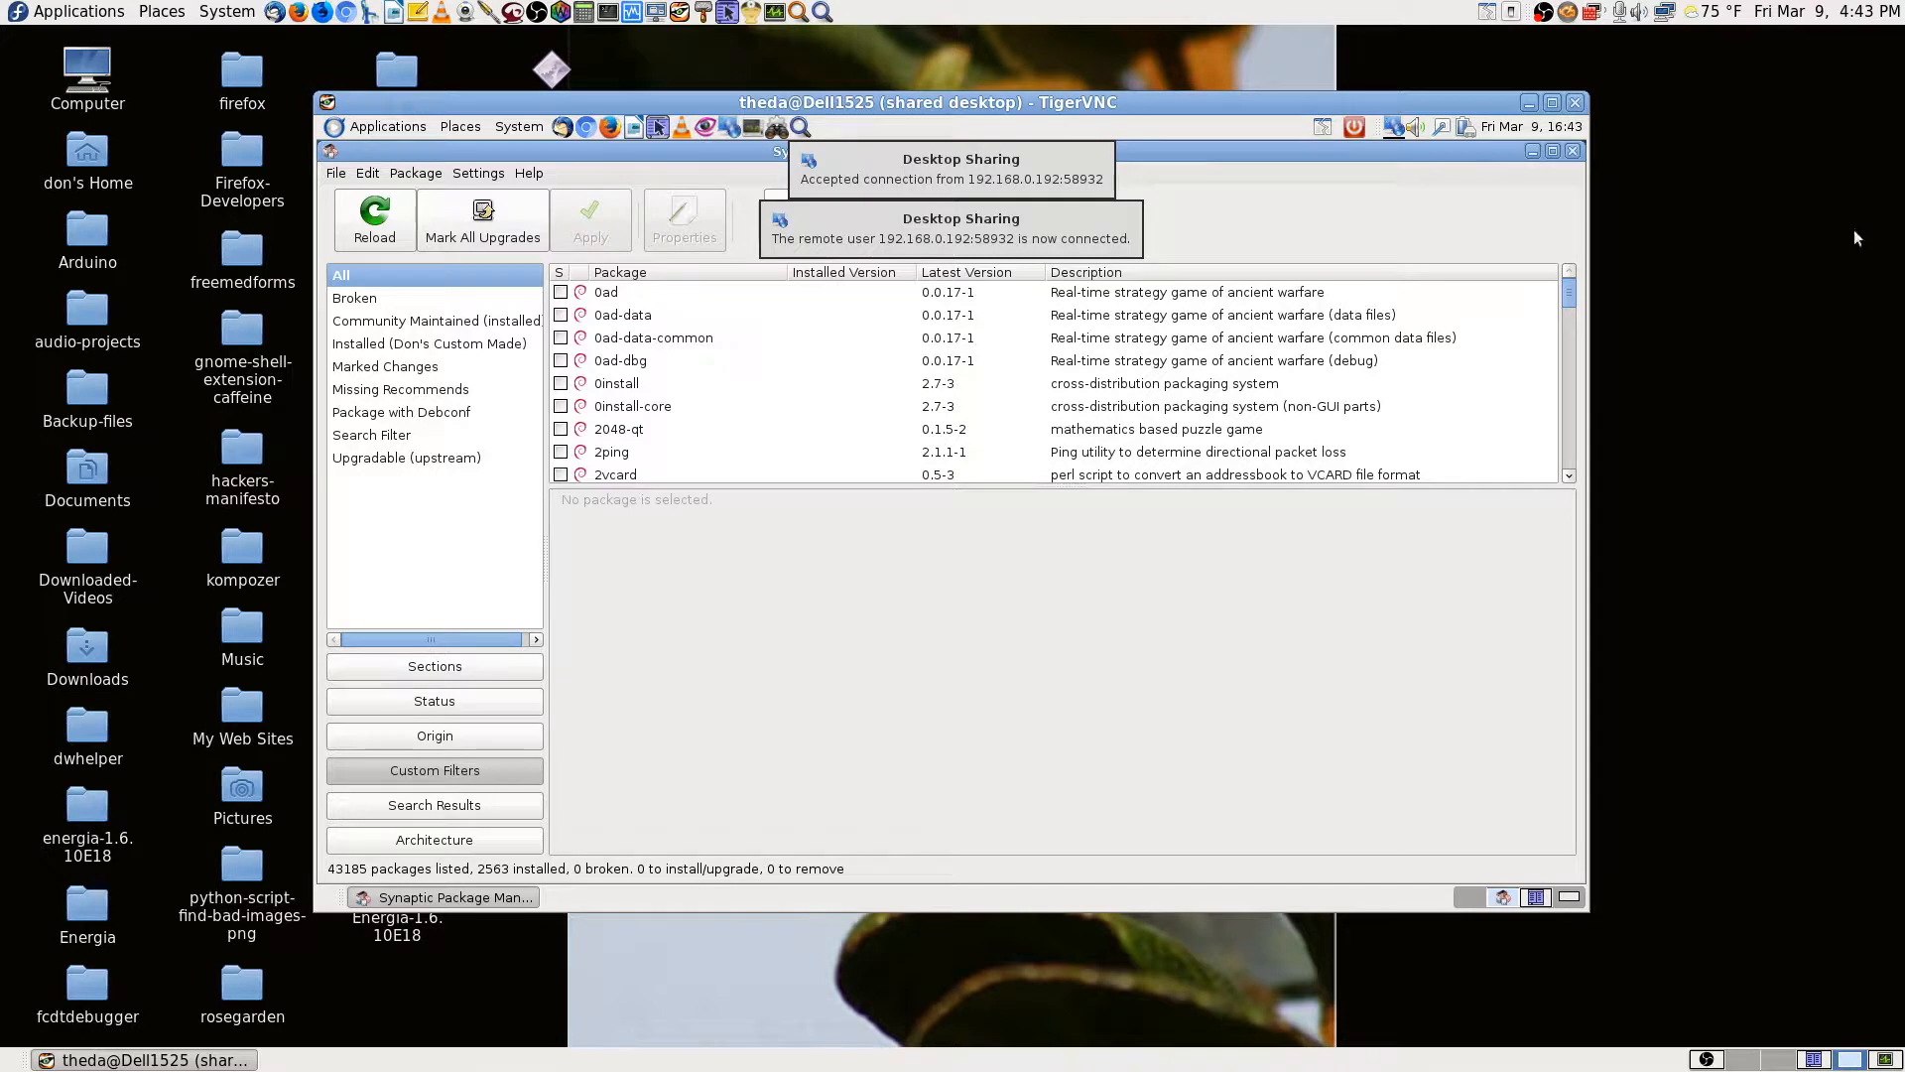
click(1551, 103)
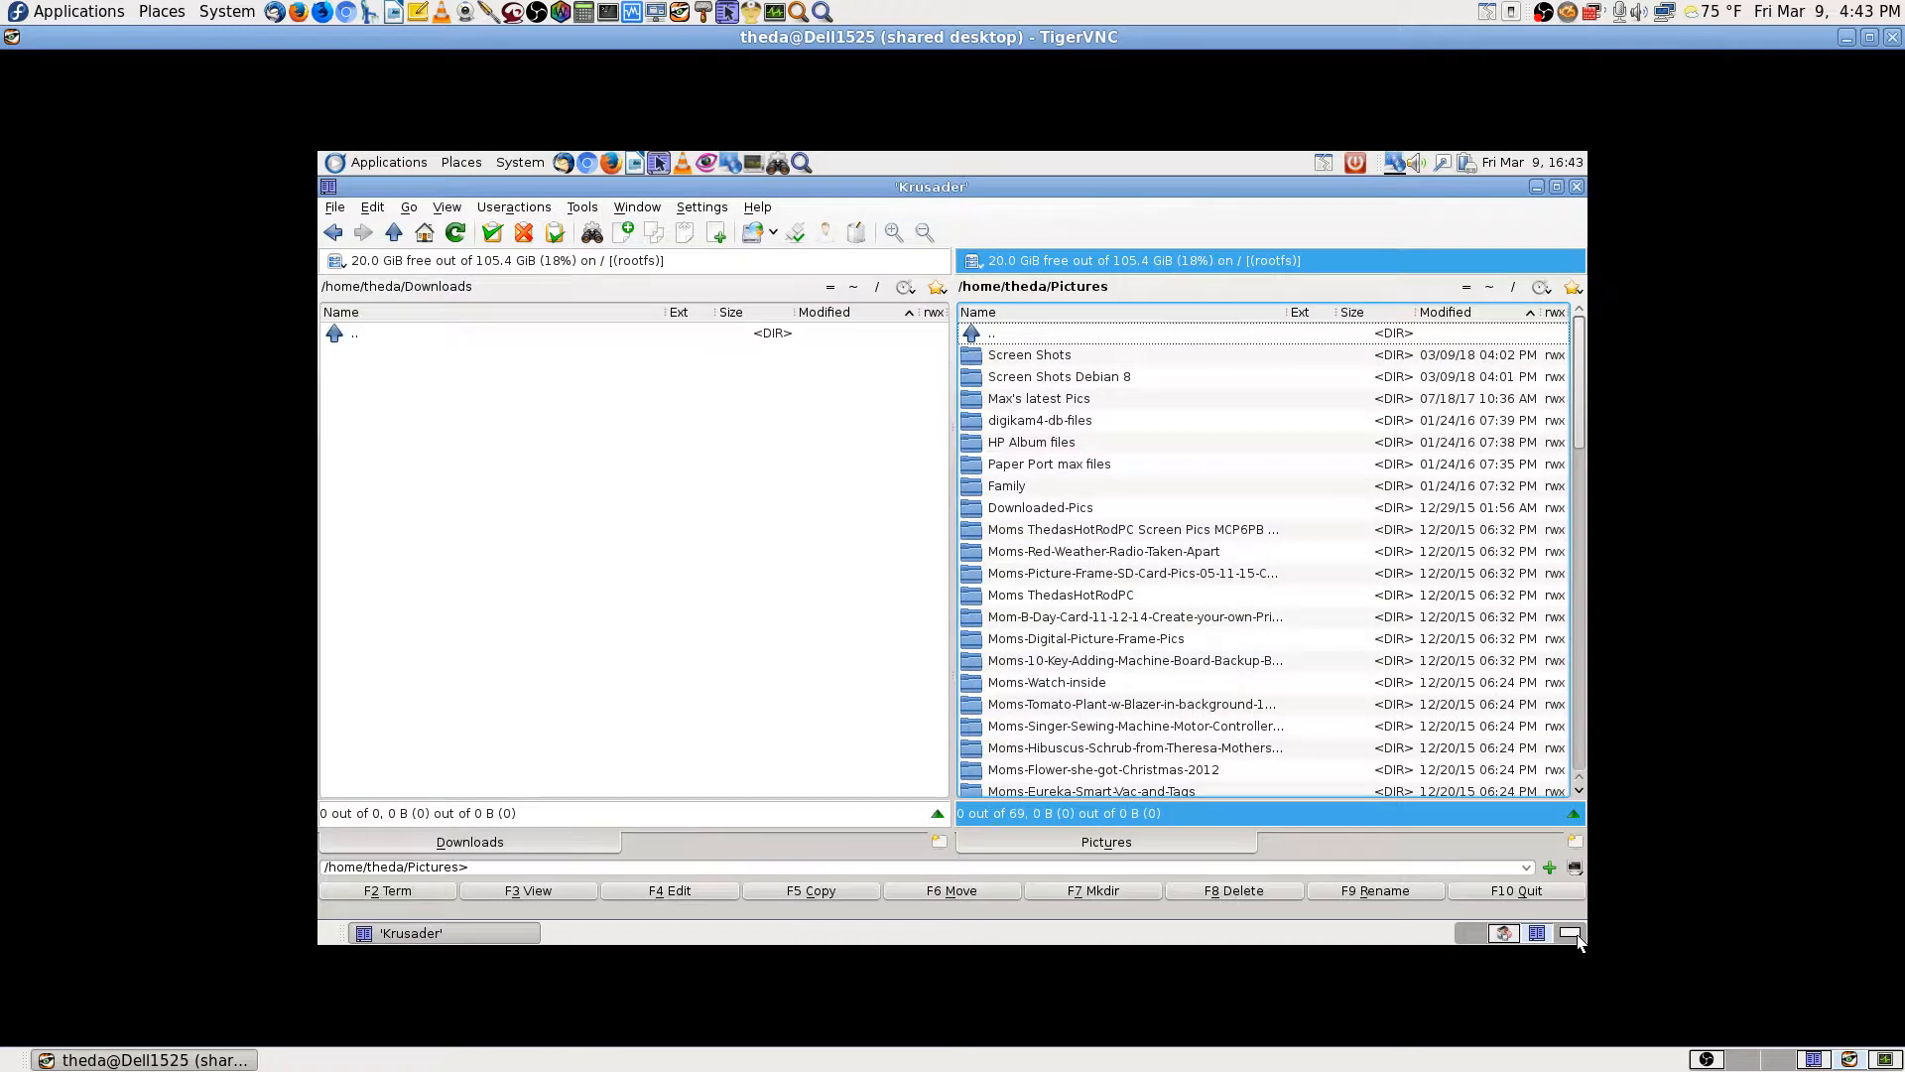
click(1577, 939)
click(1532, 933)
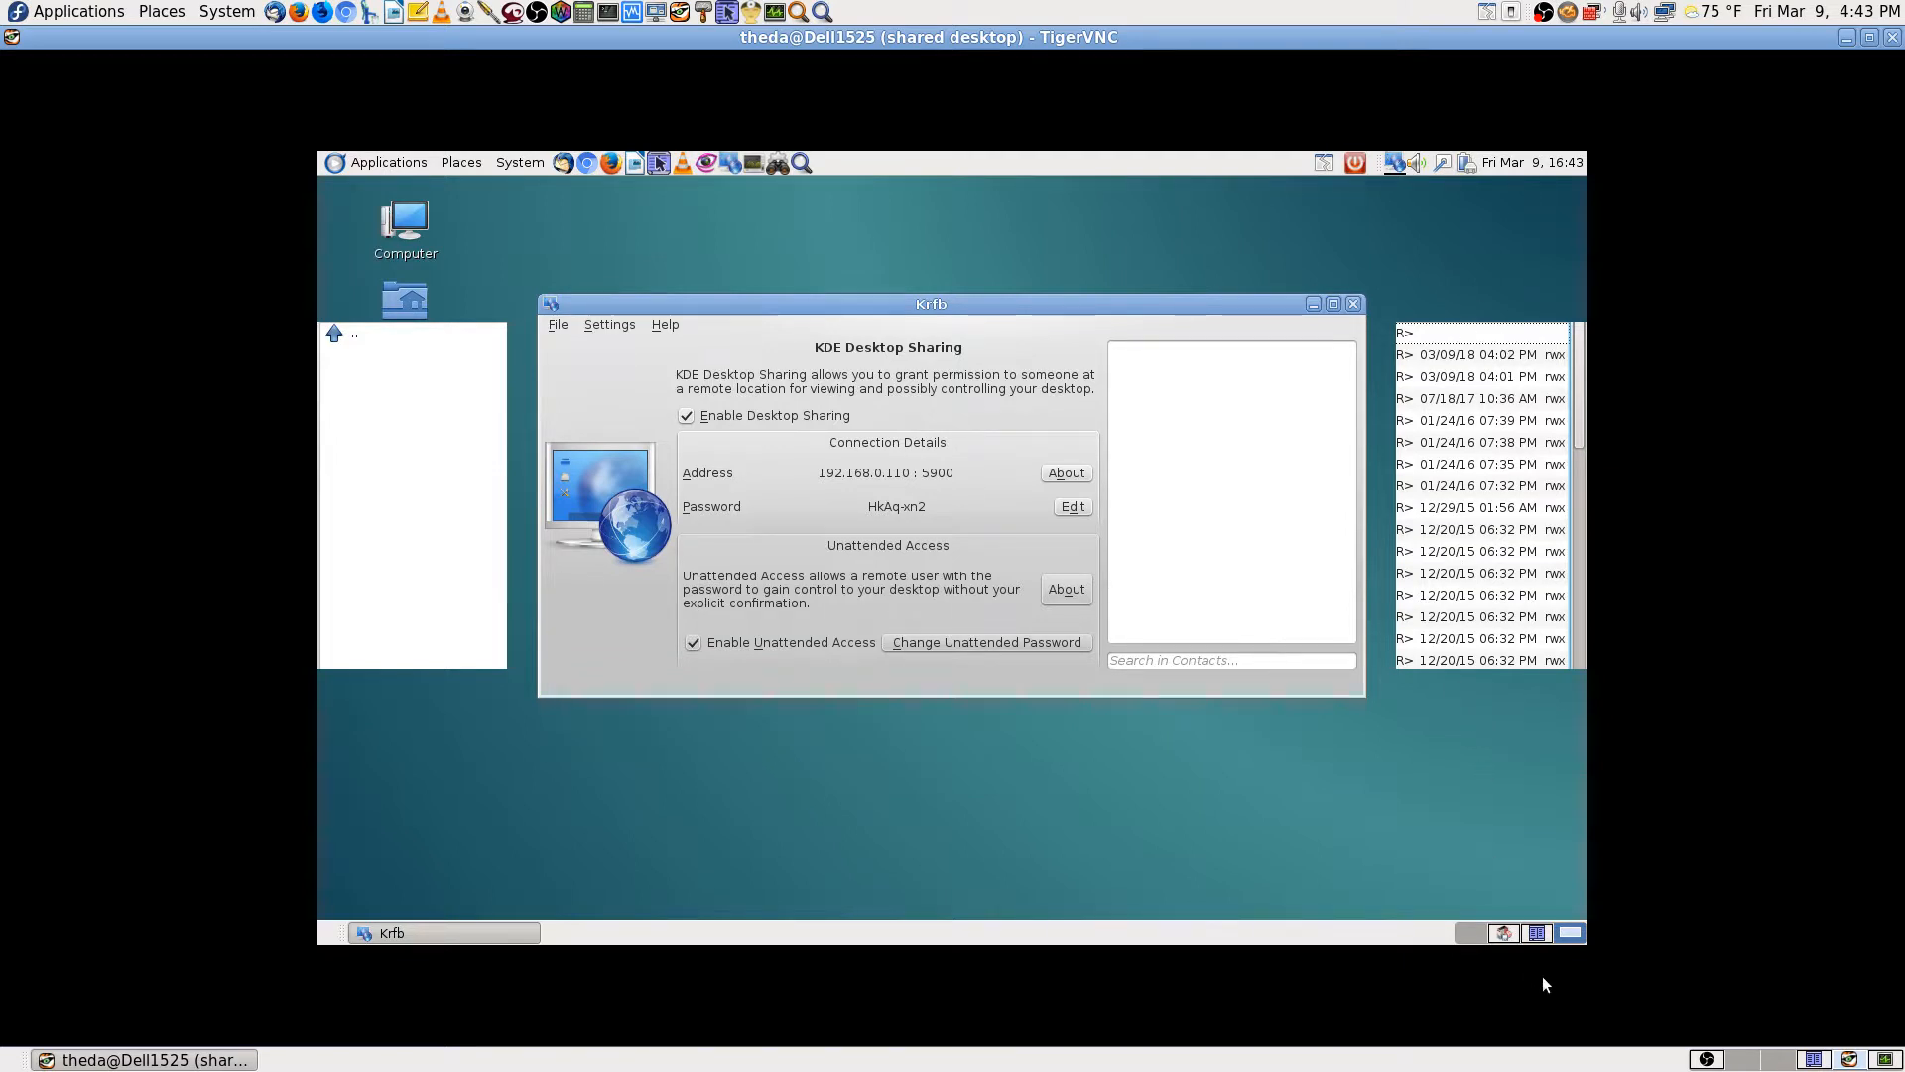
click(1504, 938)
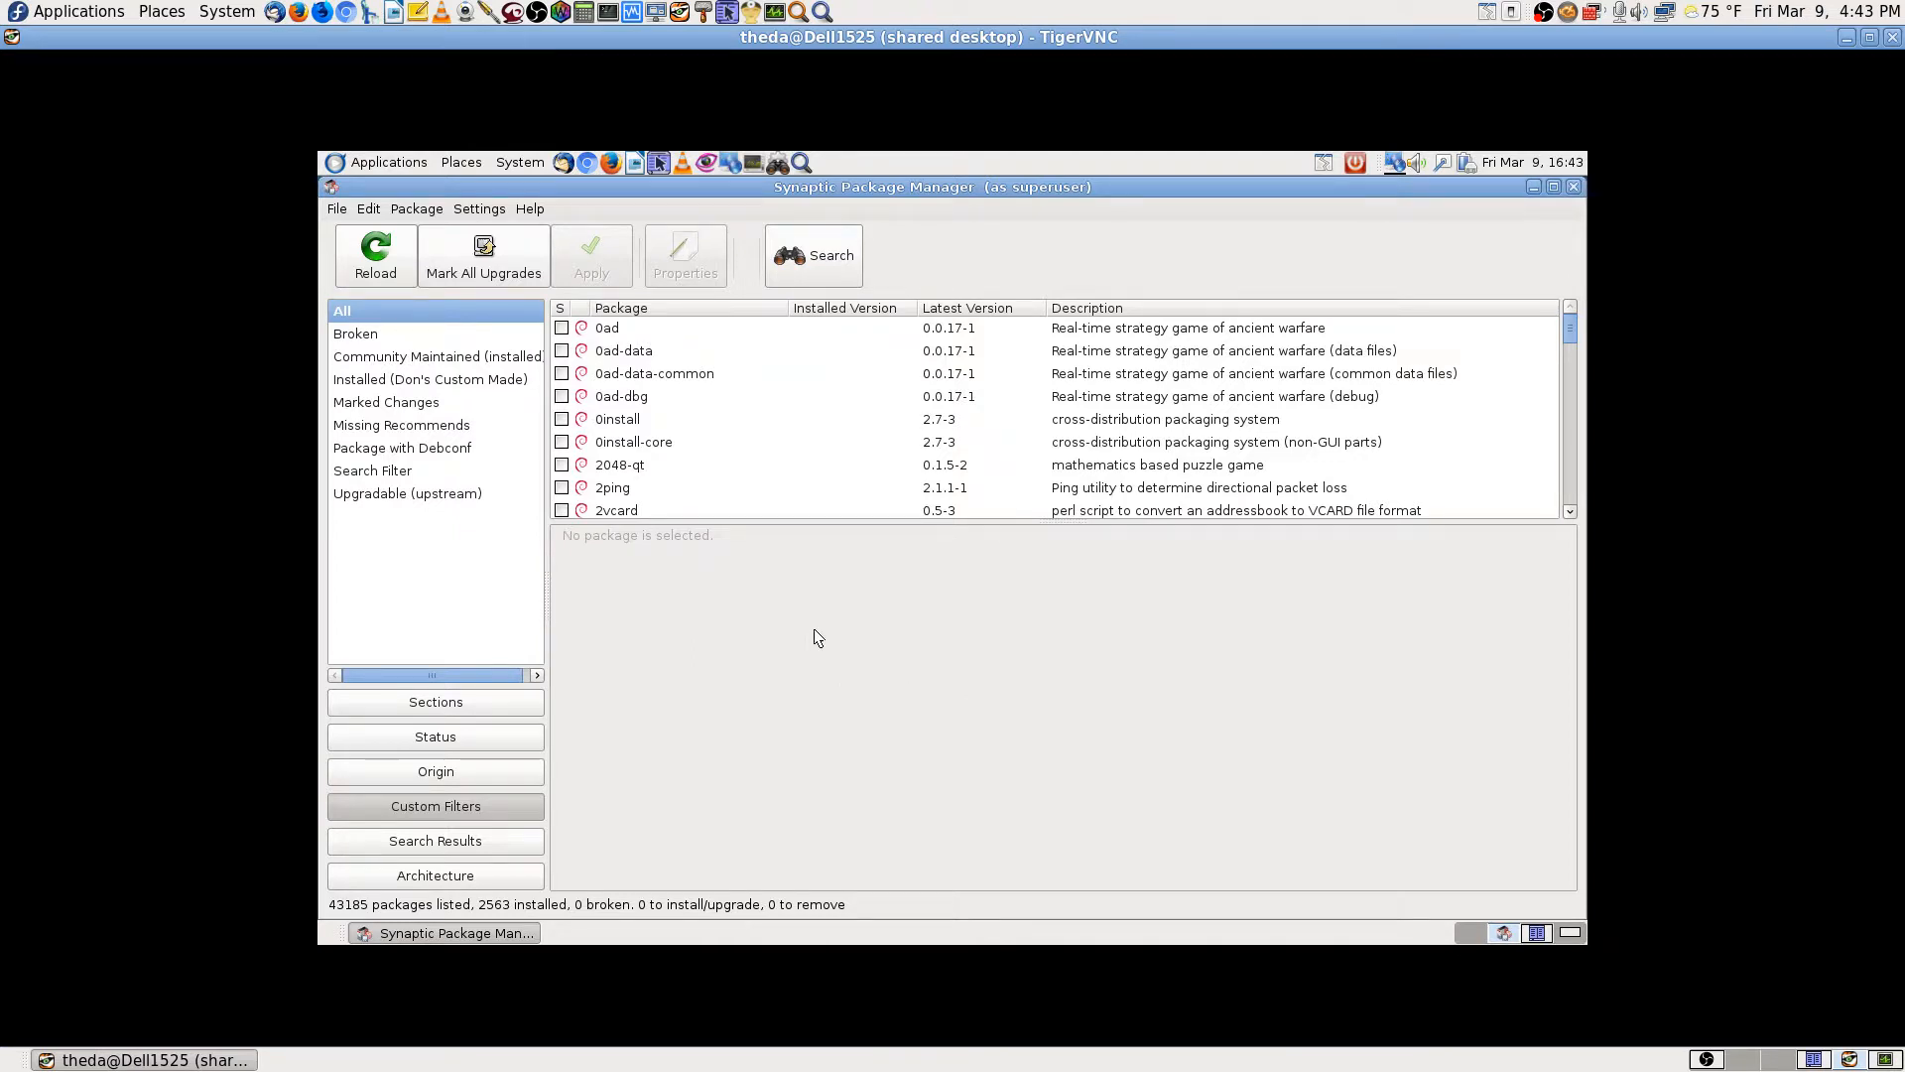
Step: Search the Synaptic package list for 'sane' in description and name
click(808, 254)
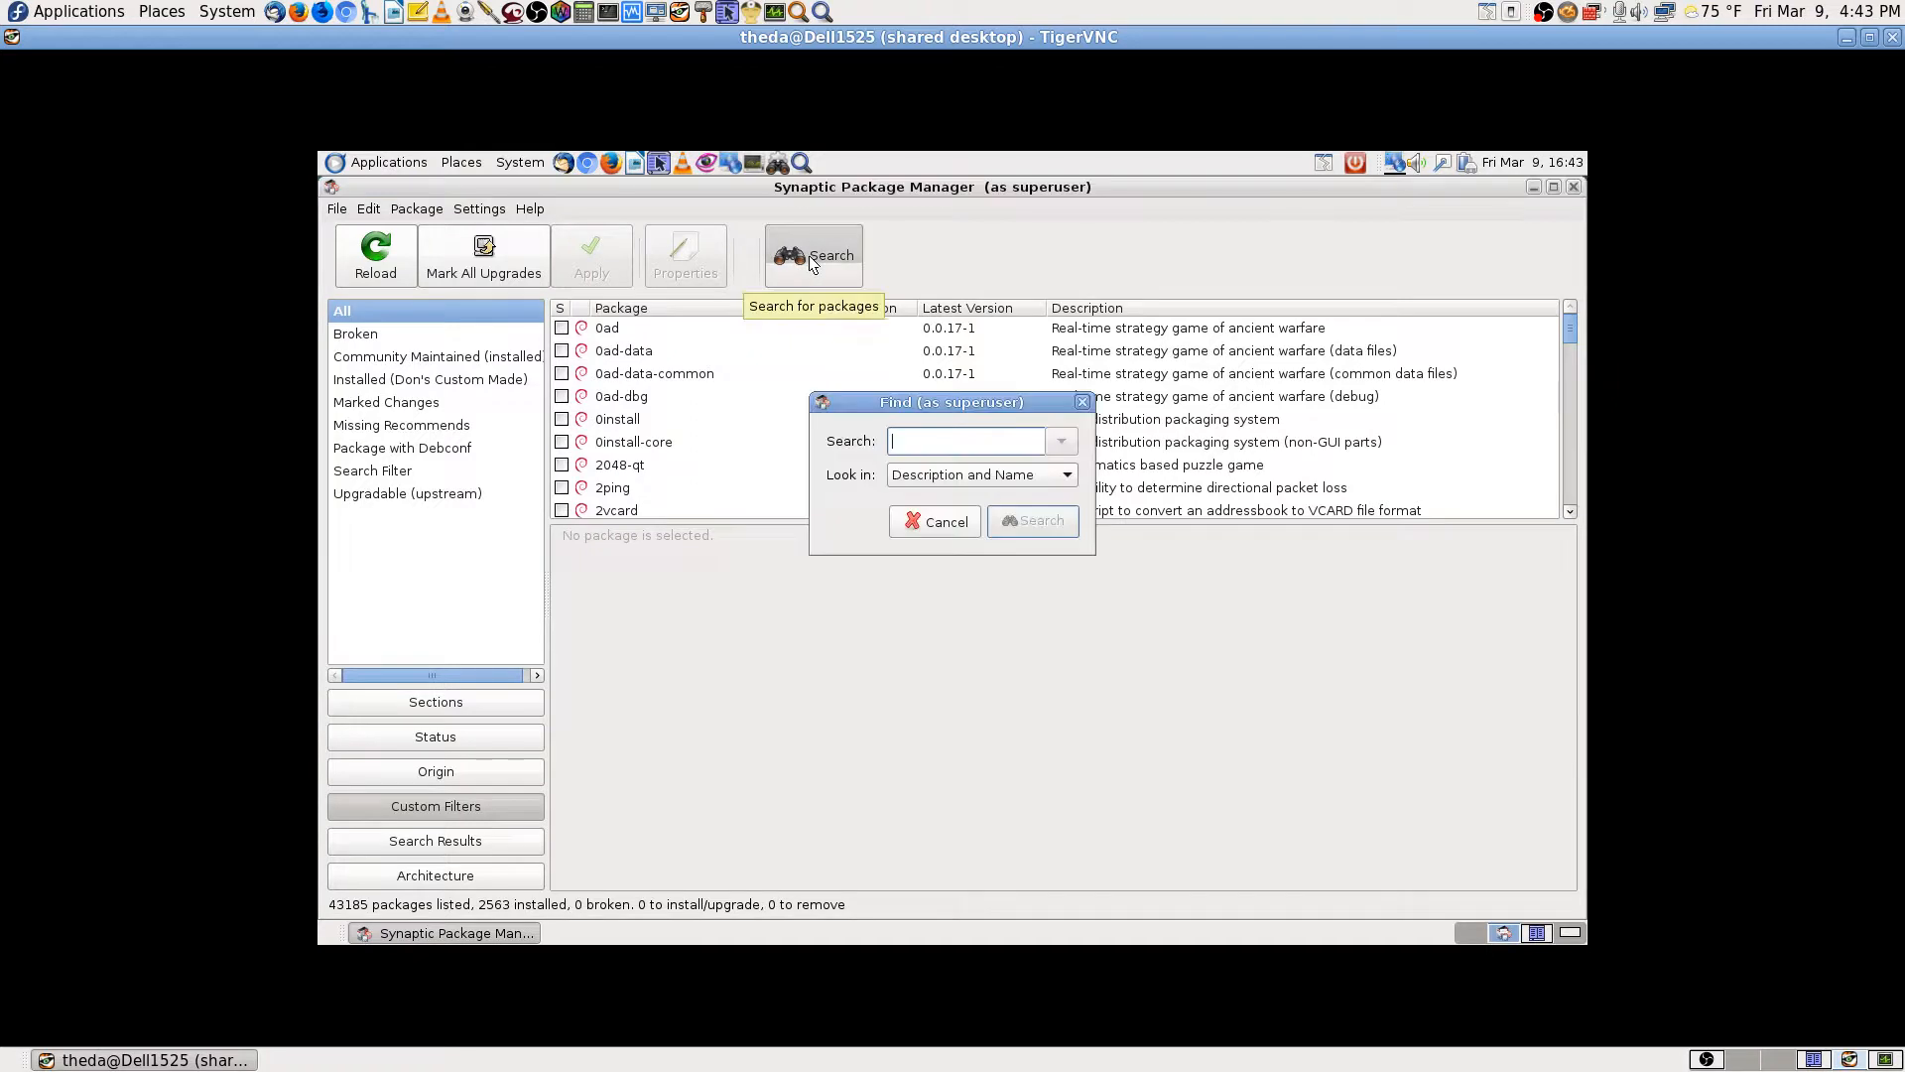
text(sane)
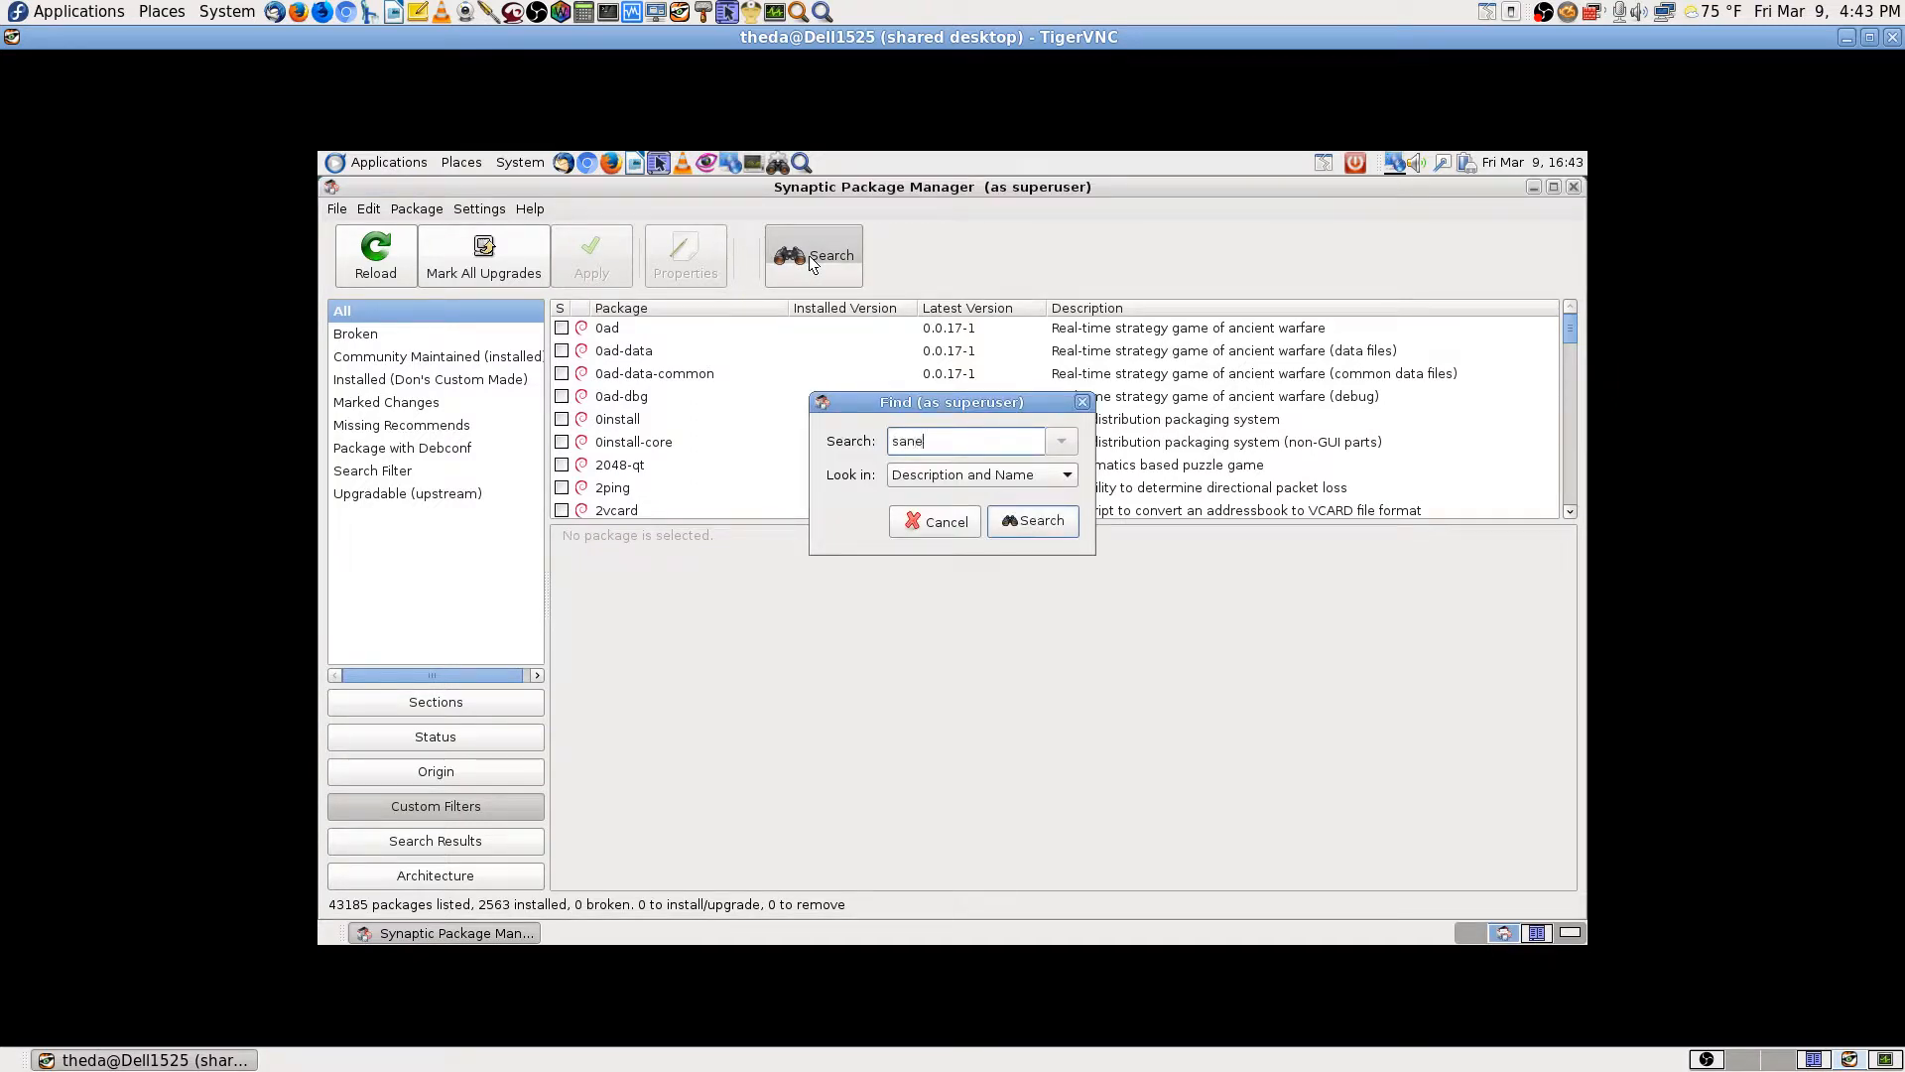
key(Return)
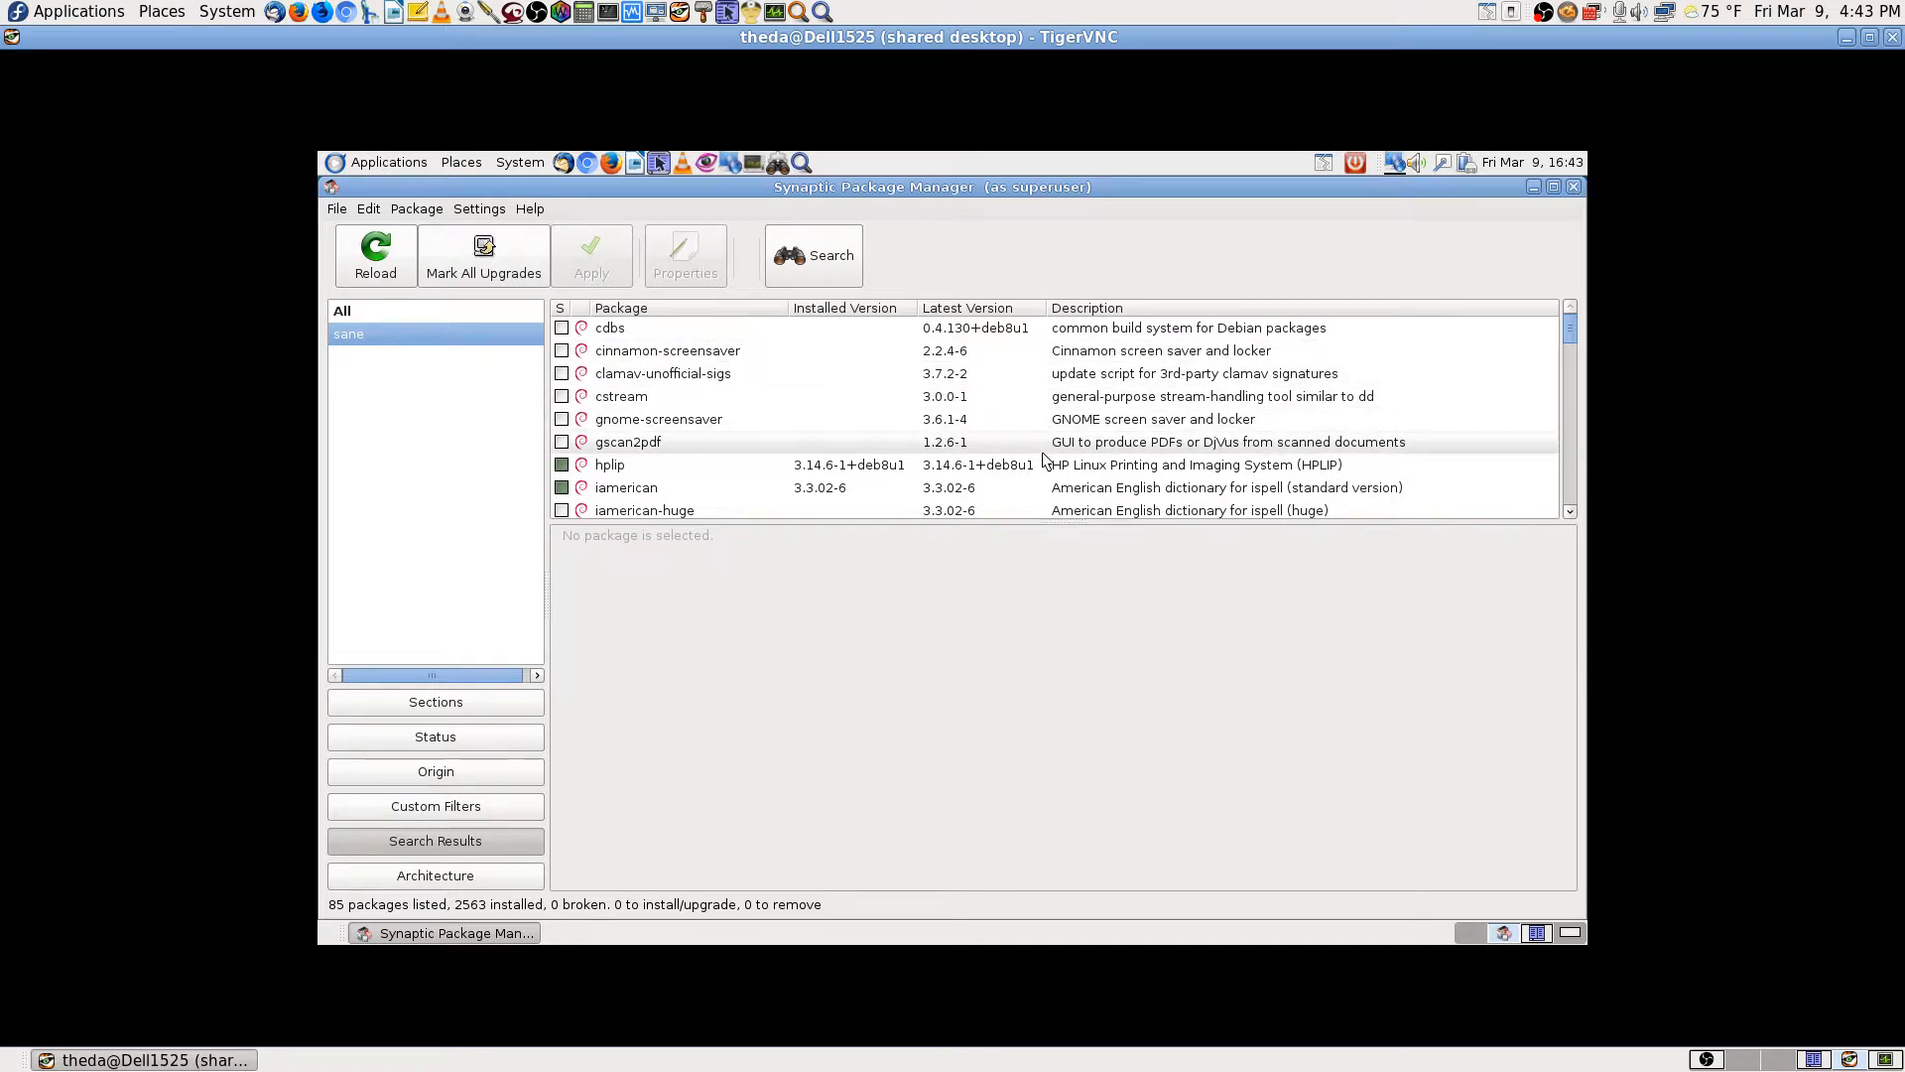
scroll(1042, 459, down, 2)
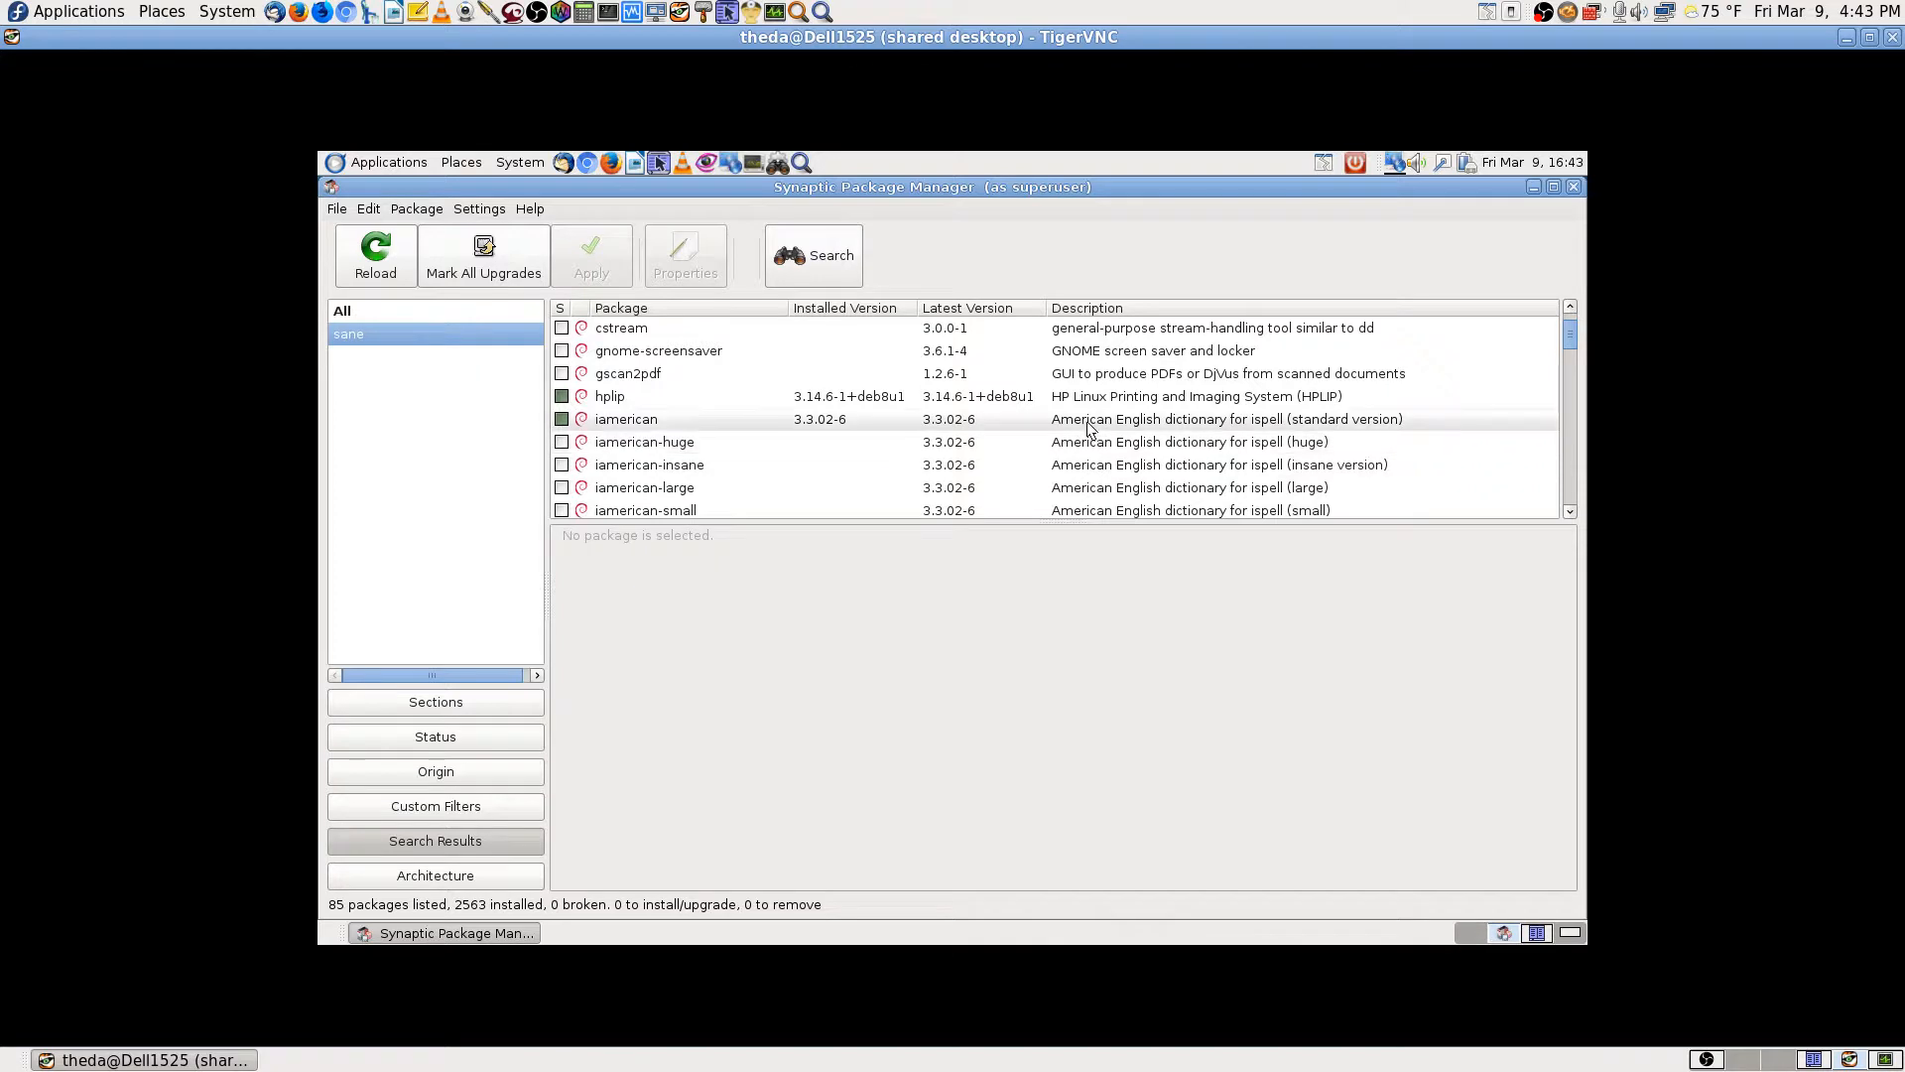
click(1074, 446)
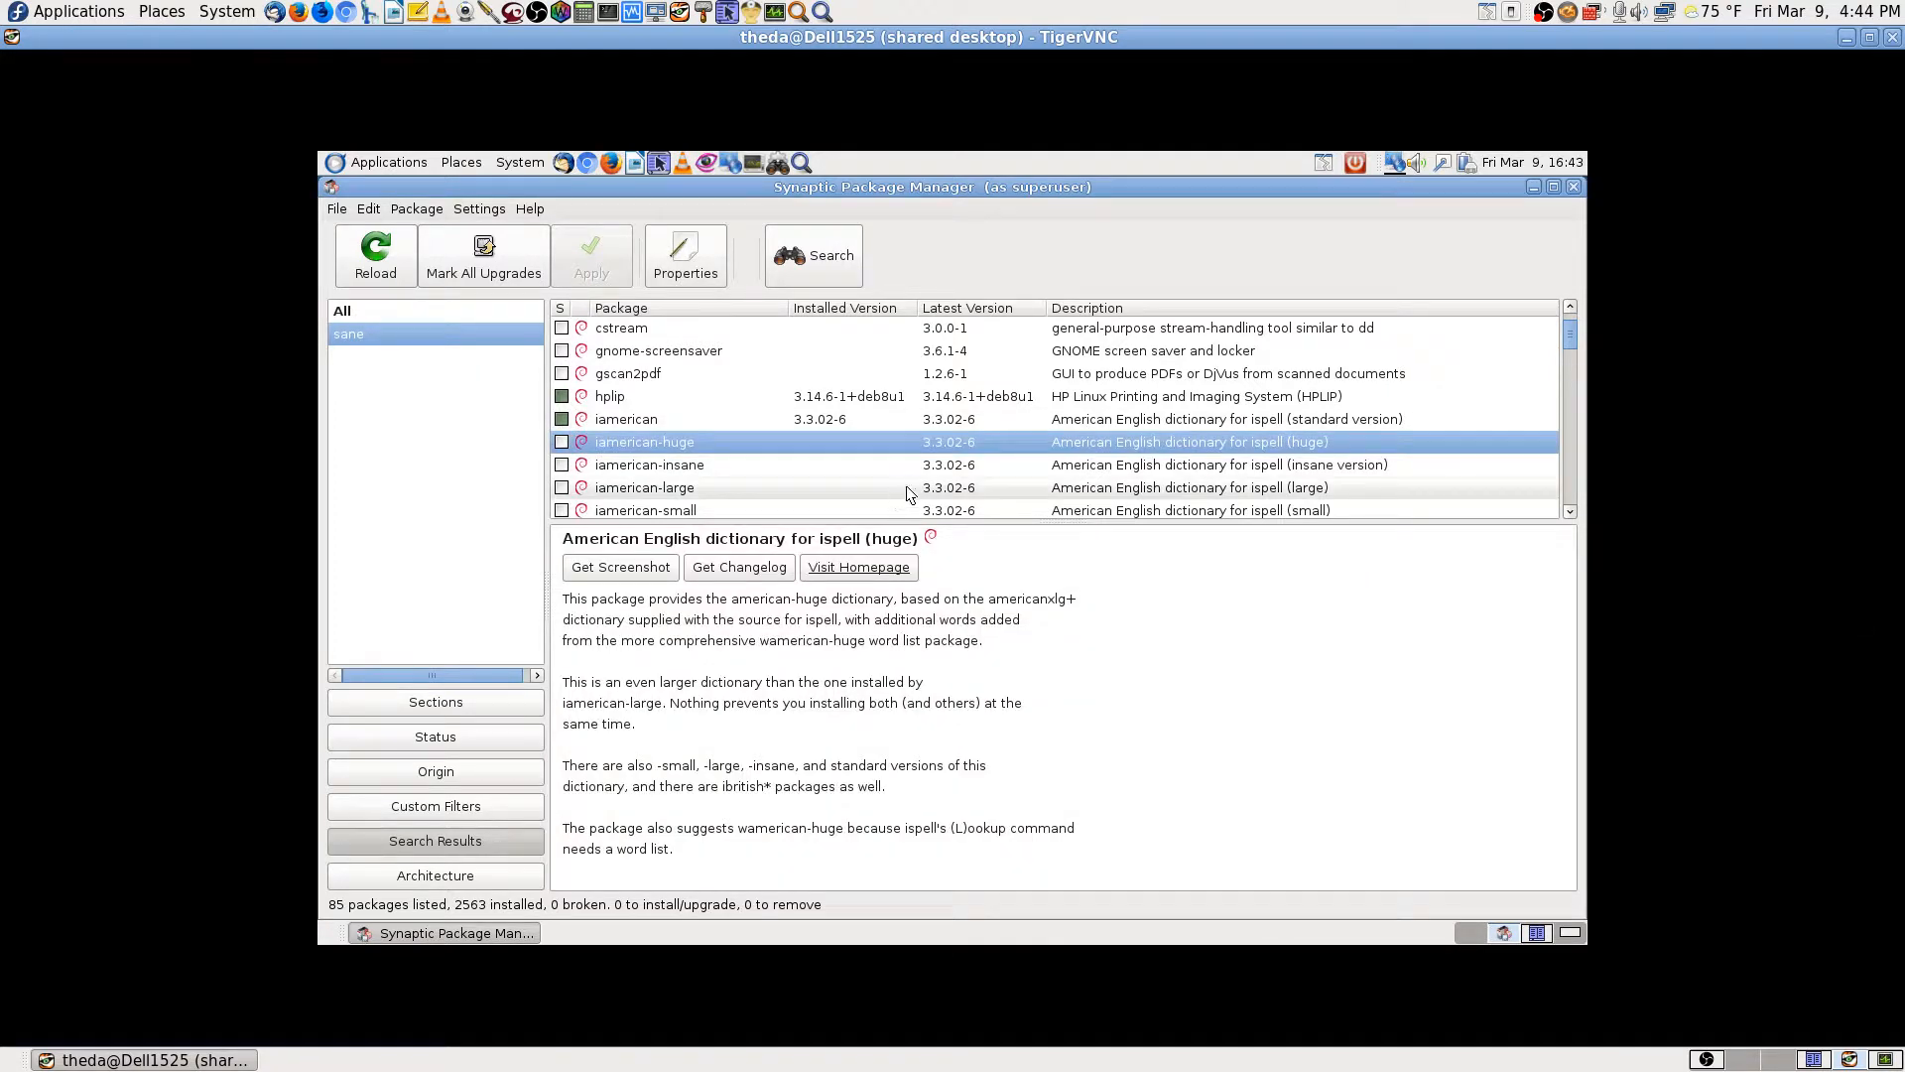
scroll(1129, 445, up, 2)
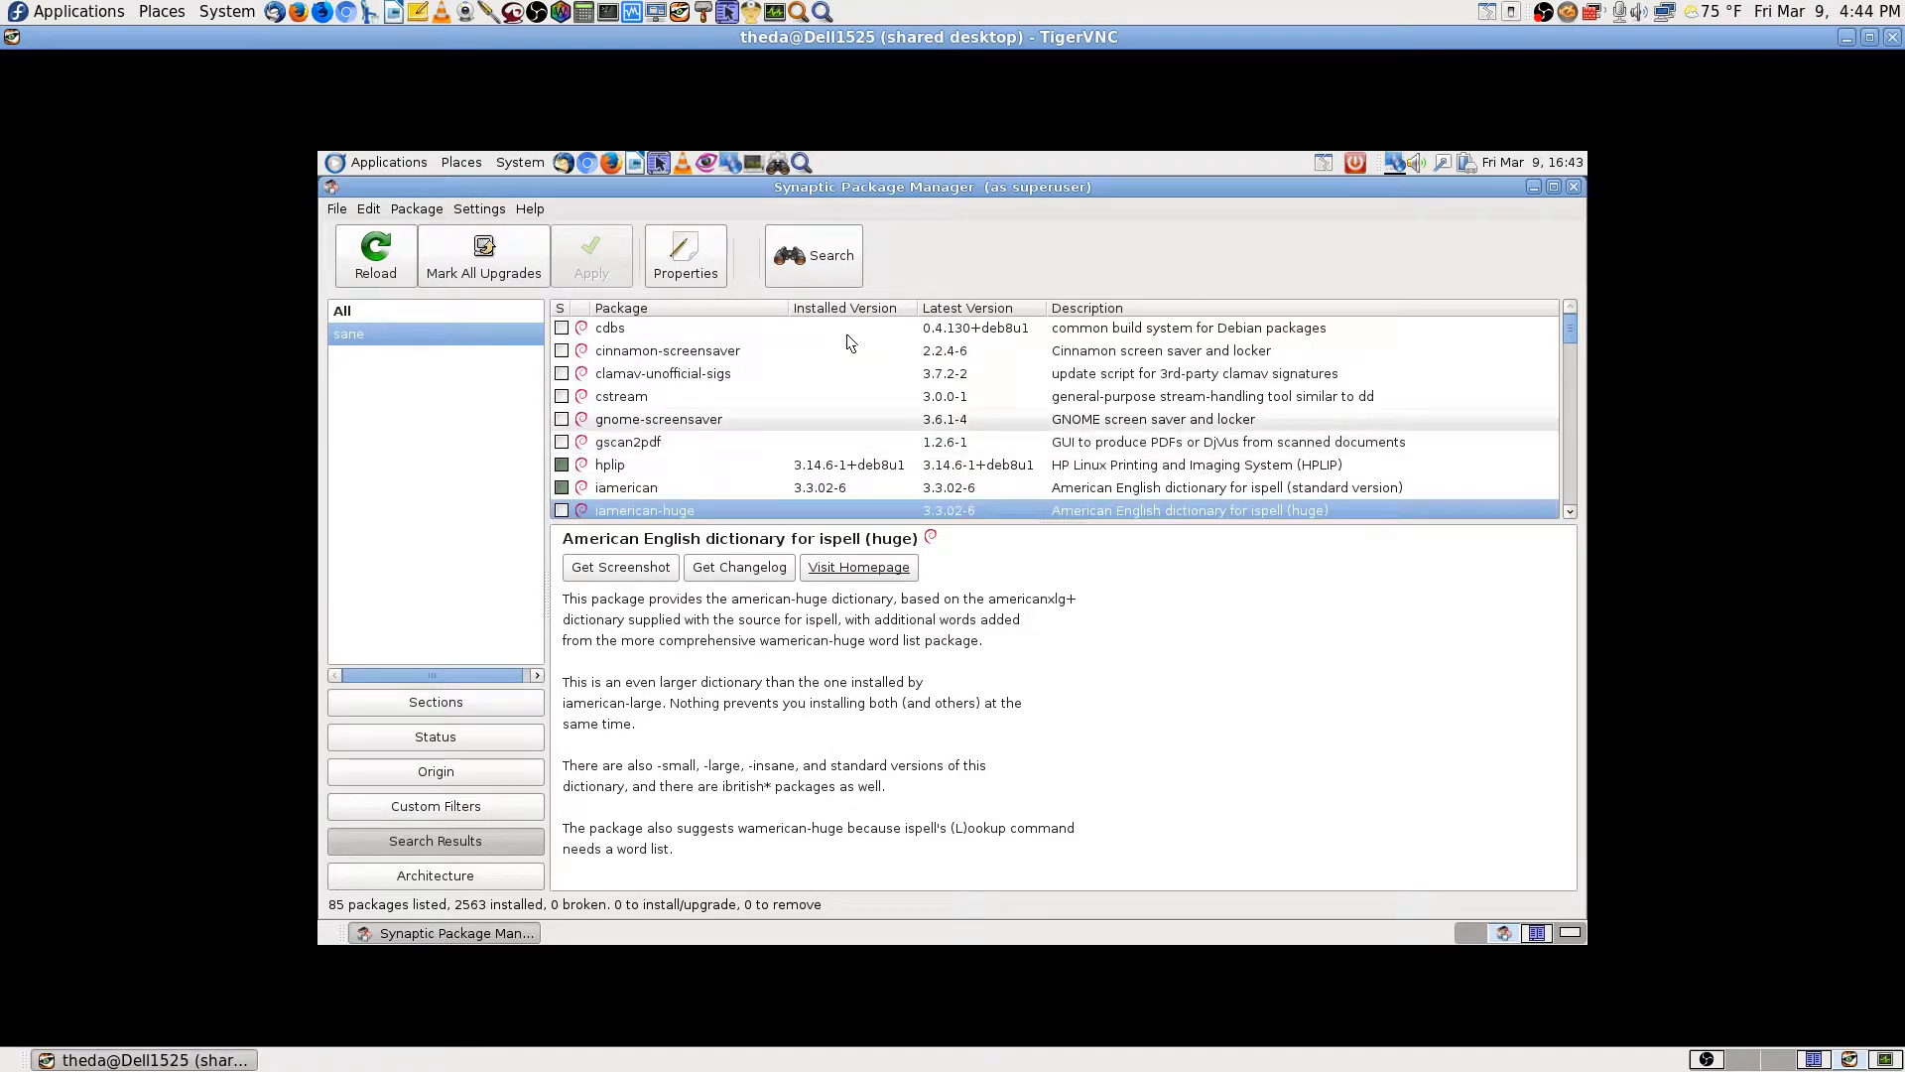
click(813, 266)
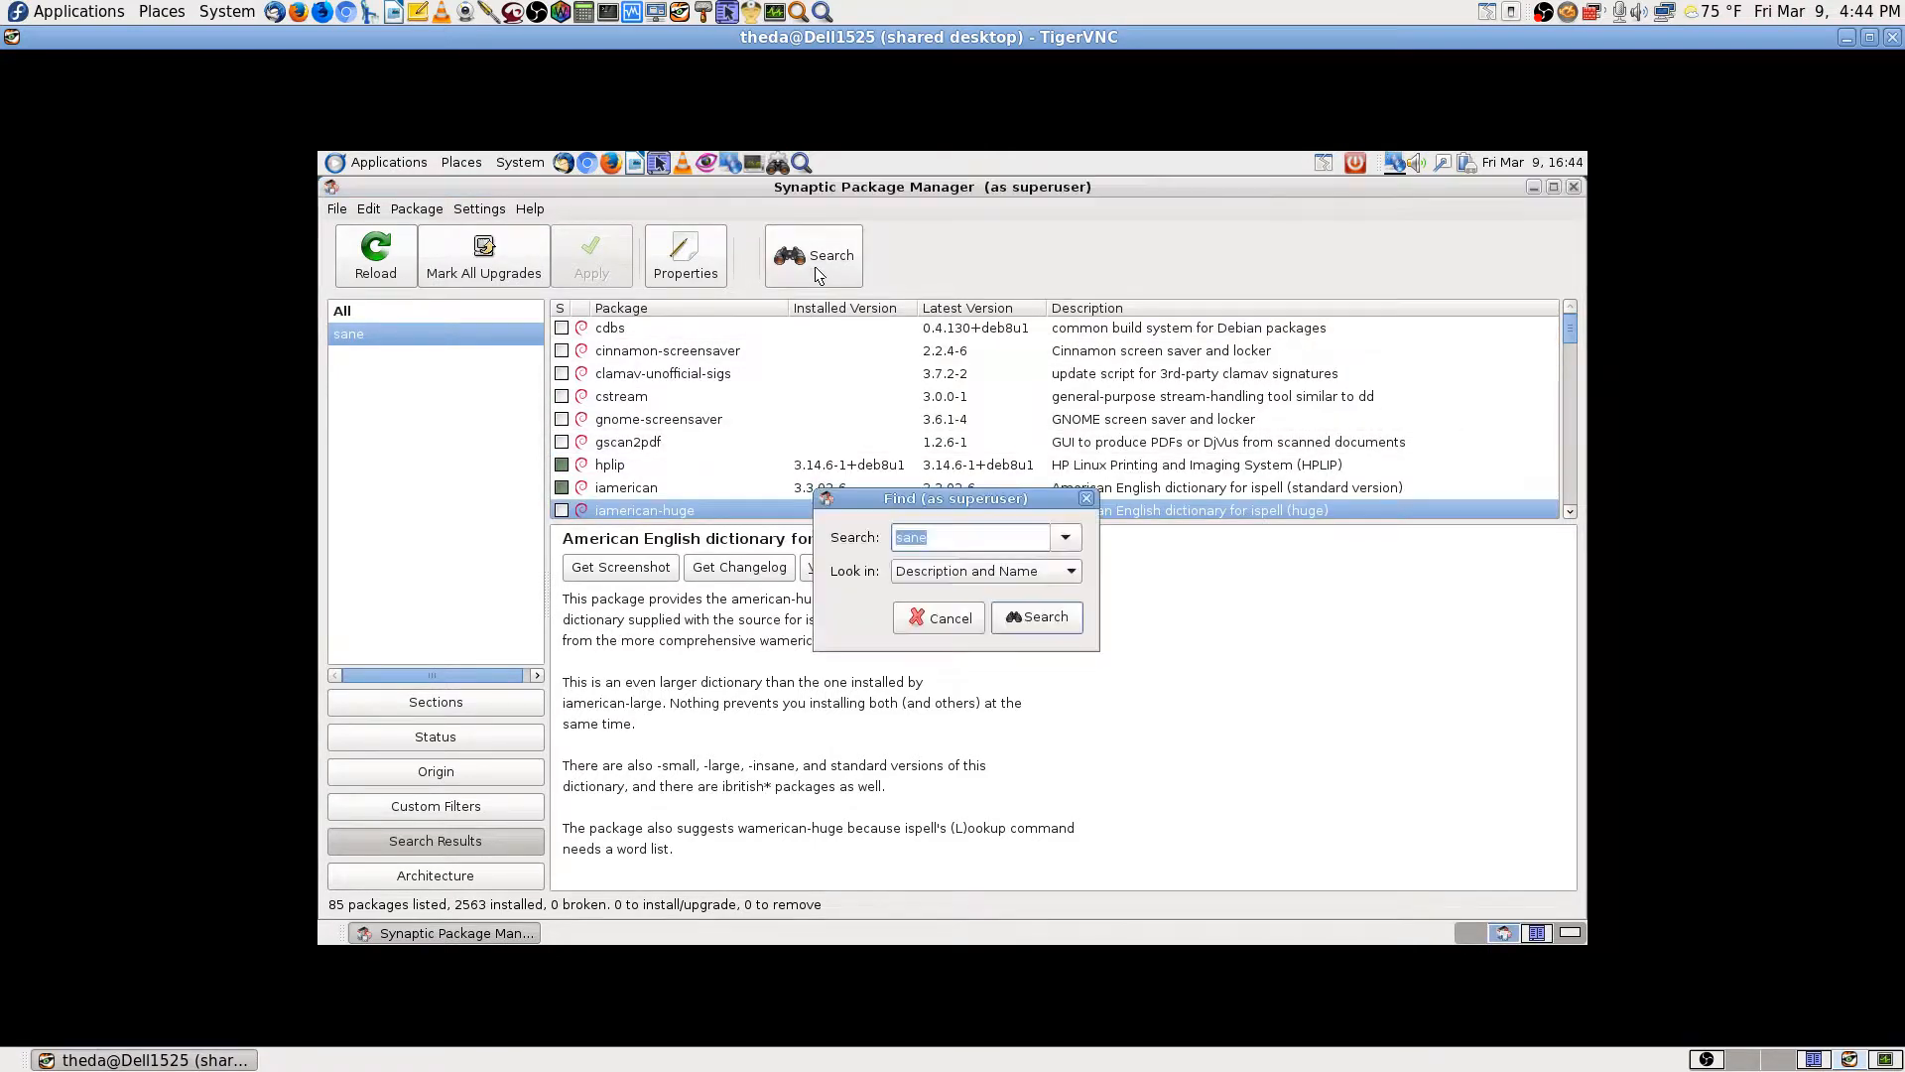
click(1027, 624)
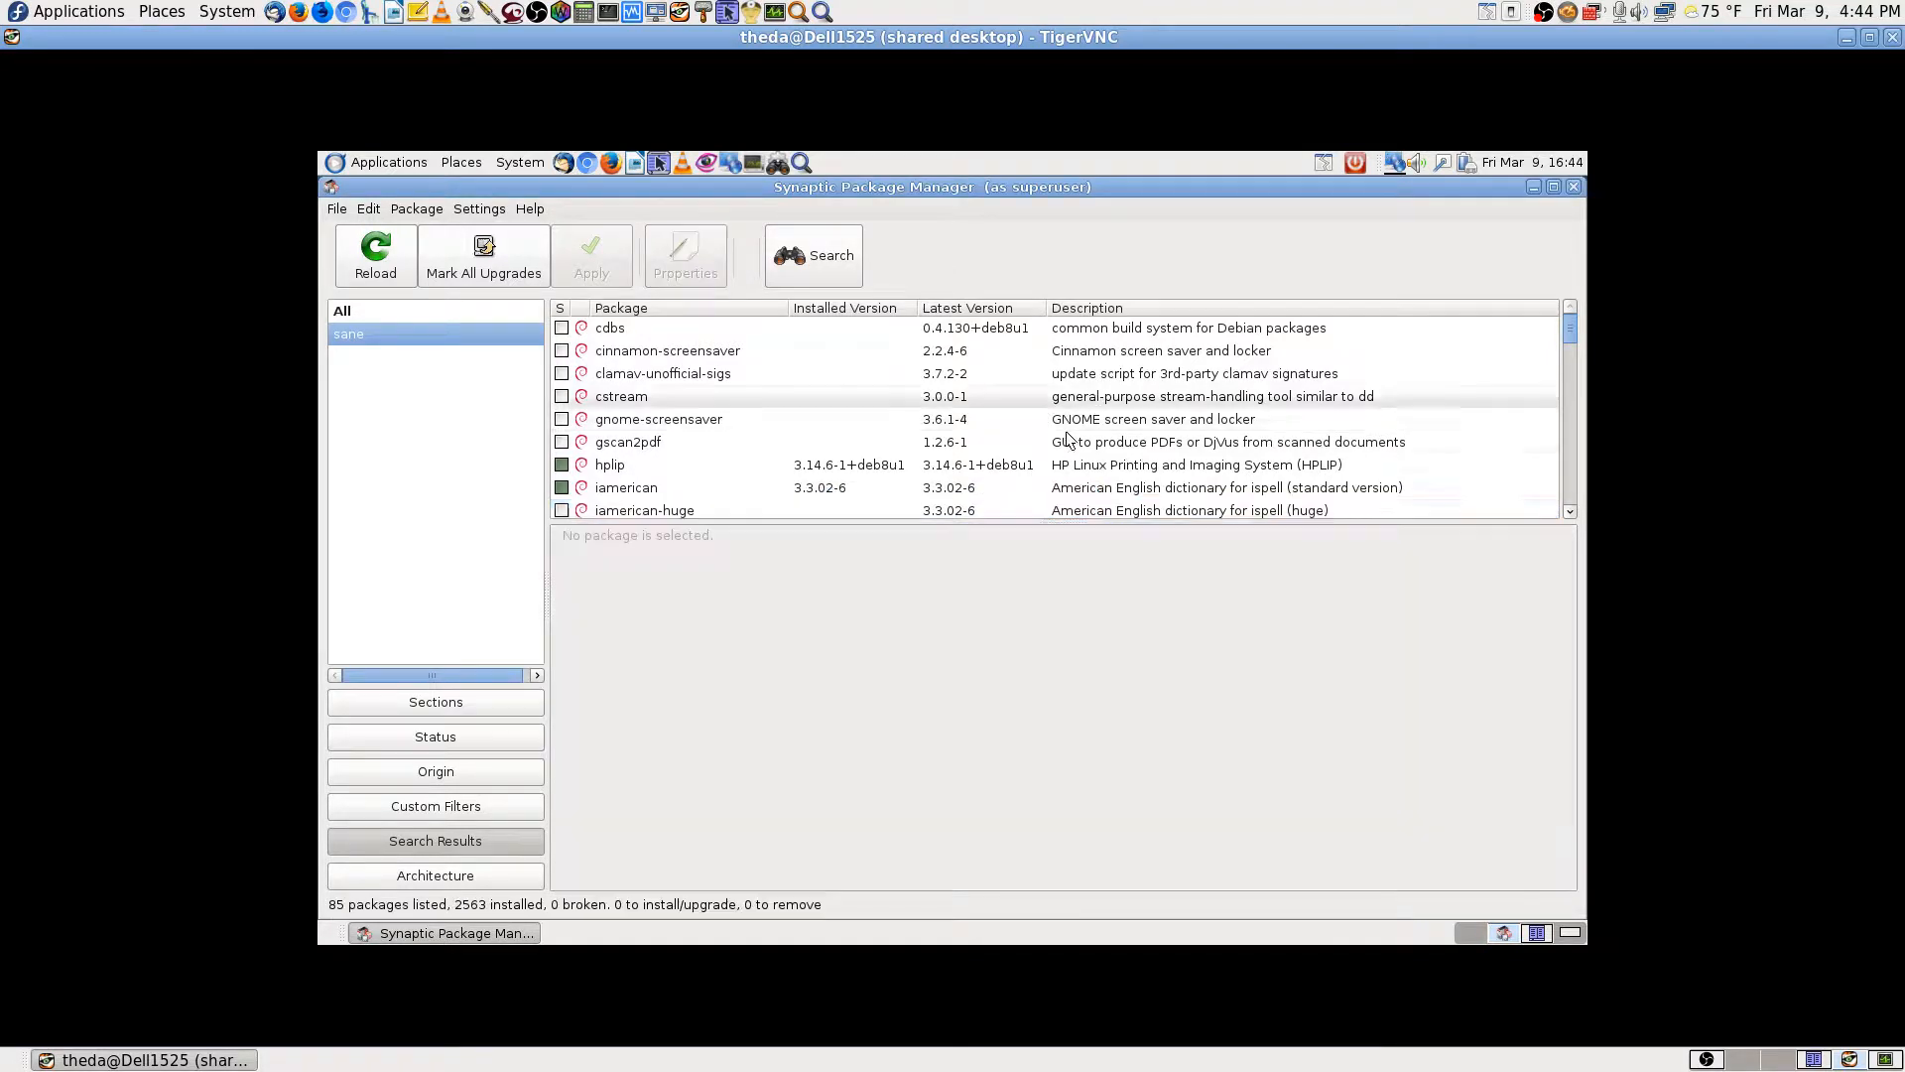
Step: Scroll the 85 'sane' results down to the sane and simple-scan packages
scroll(1104, 425, down, 1)
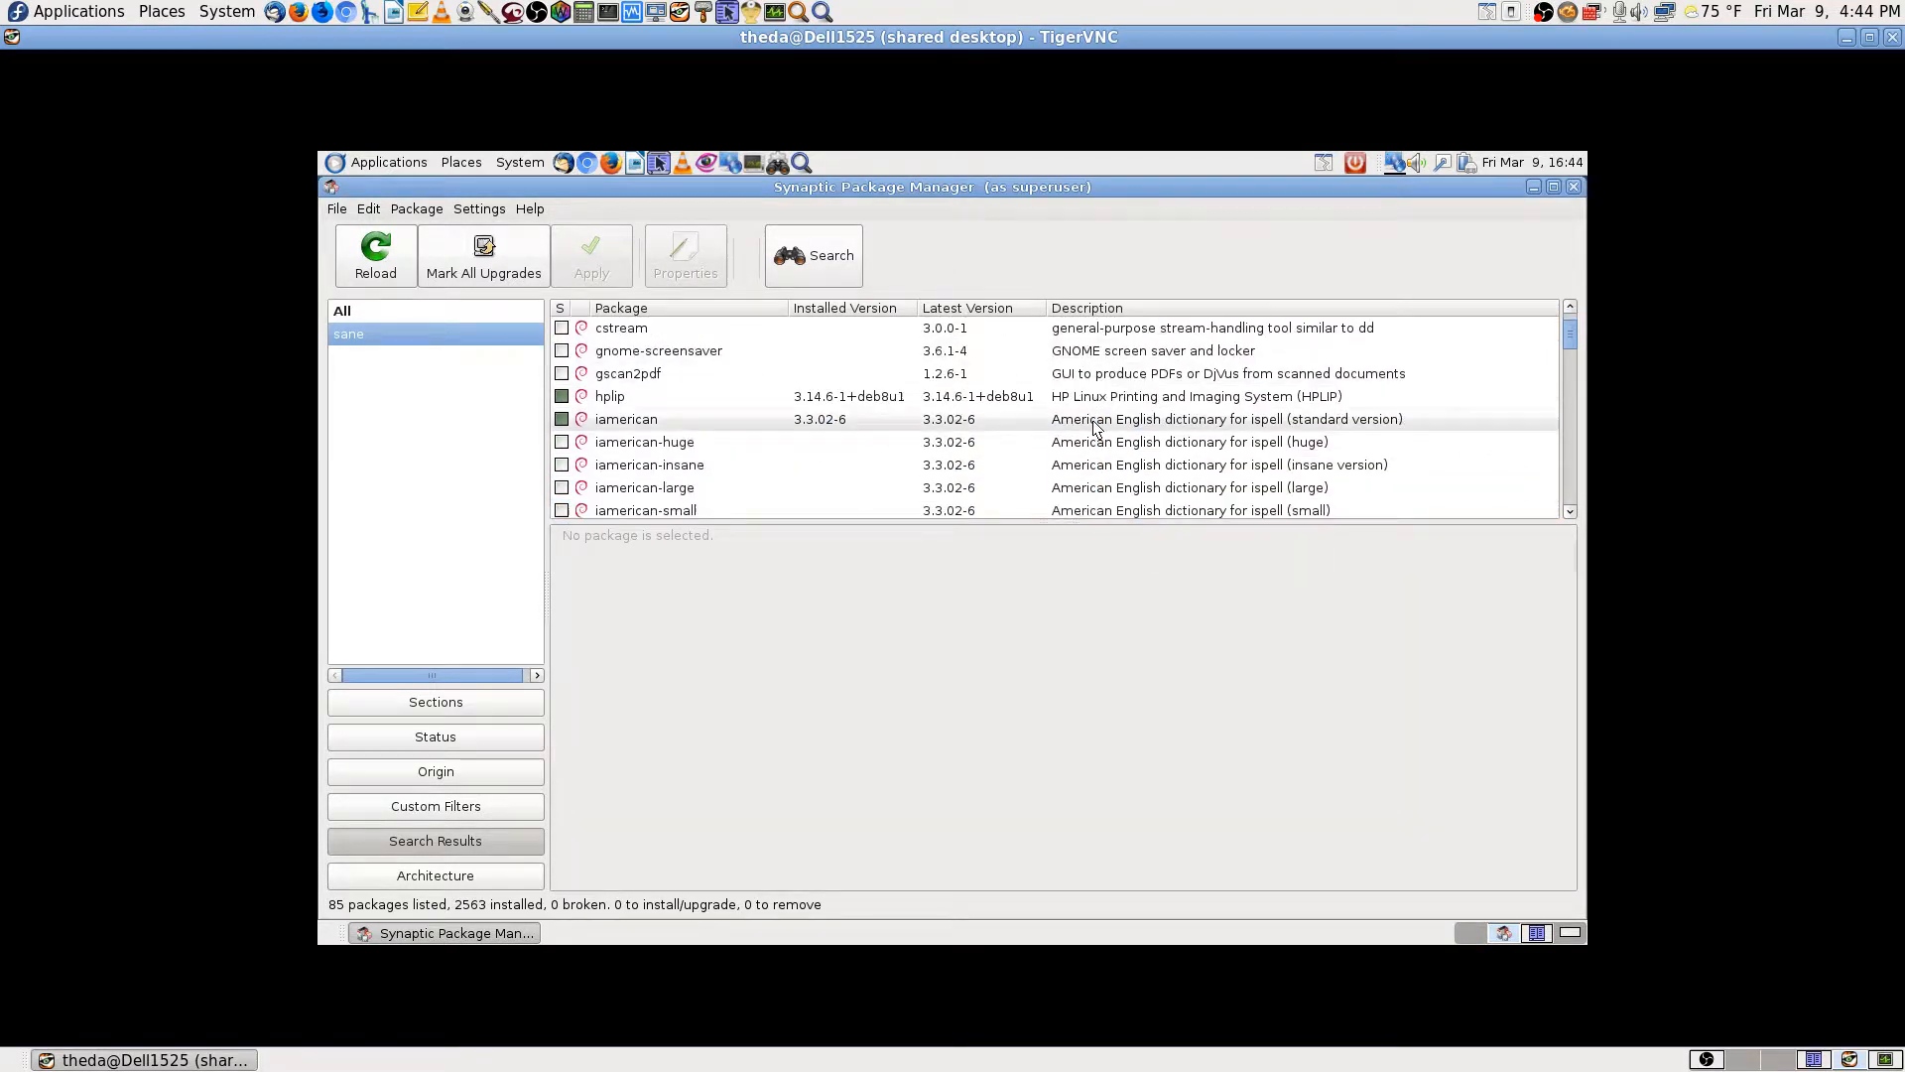
scroll(1096, 429, down, 1)
scroll(1096, 429, down, 1)
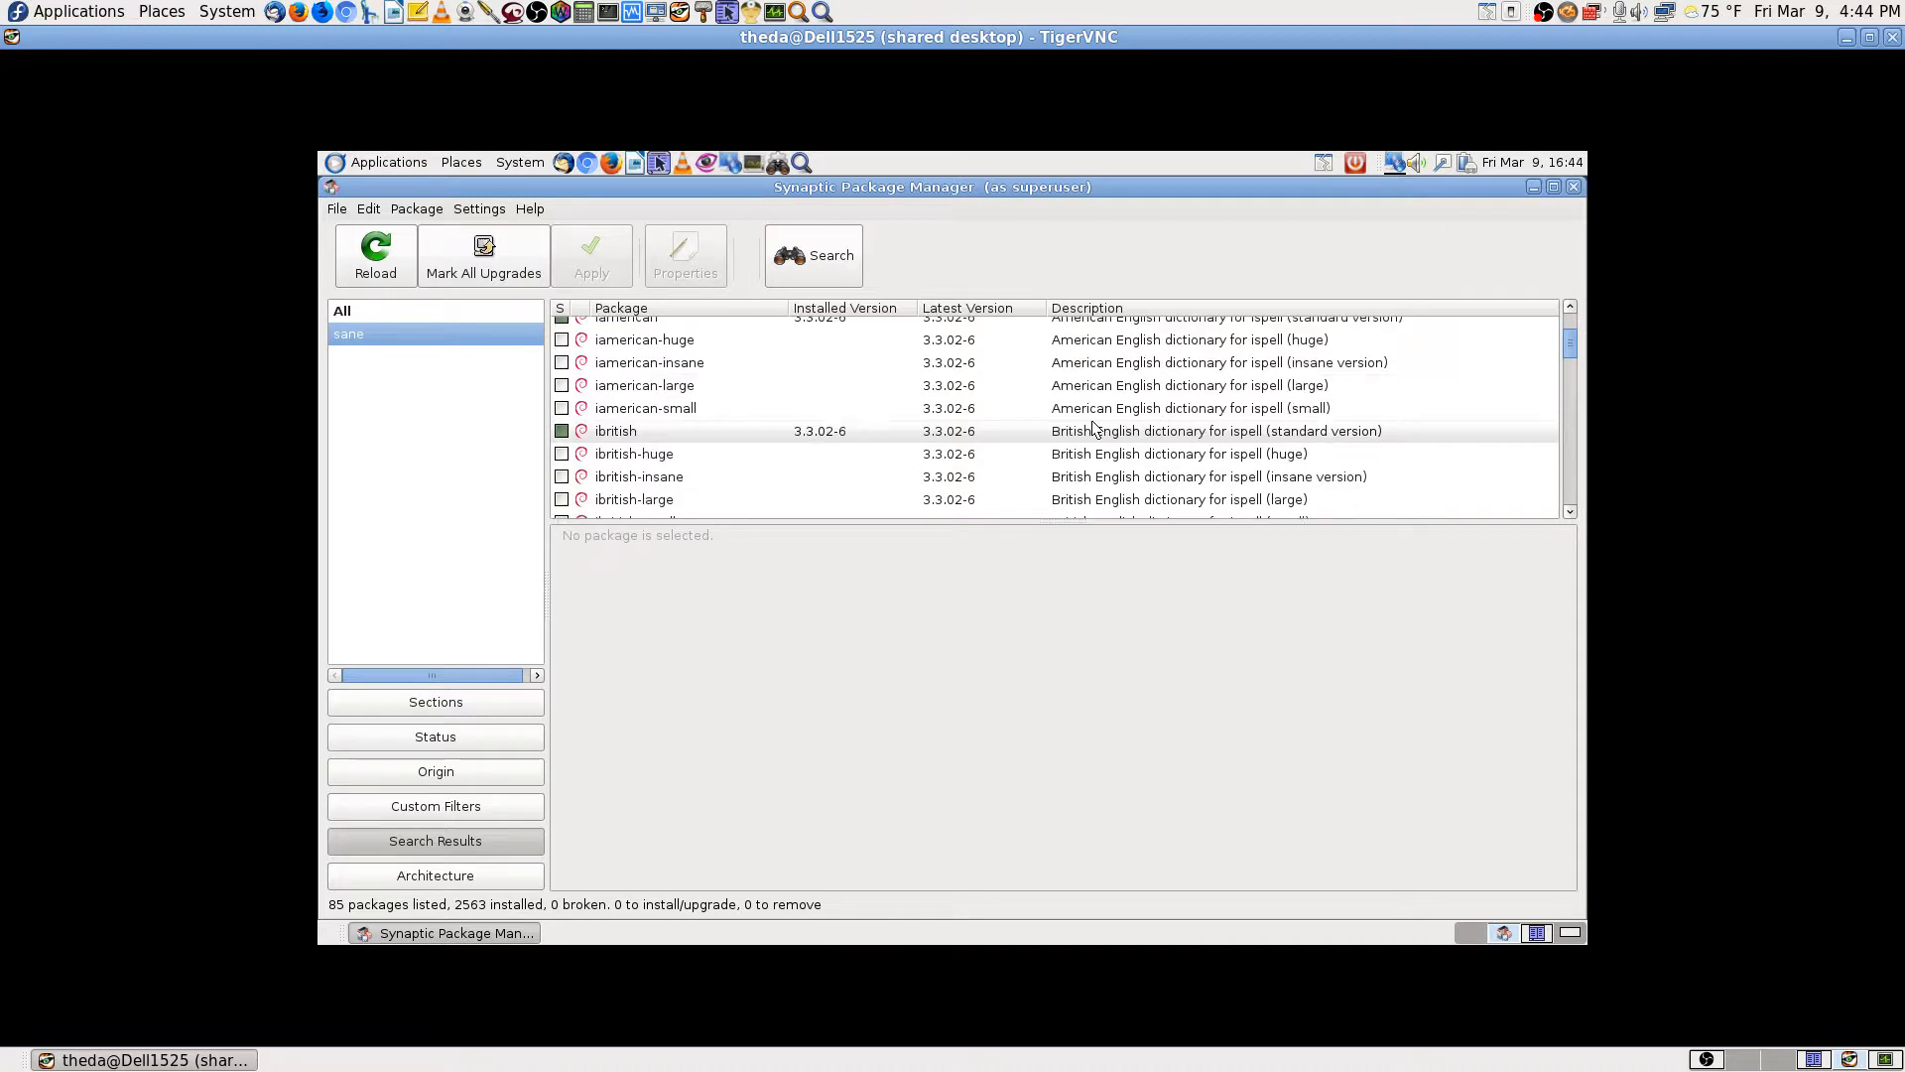
scroll(1096, 428, down, 1)
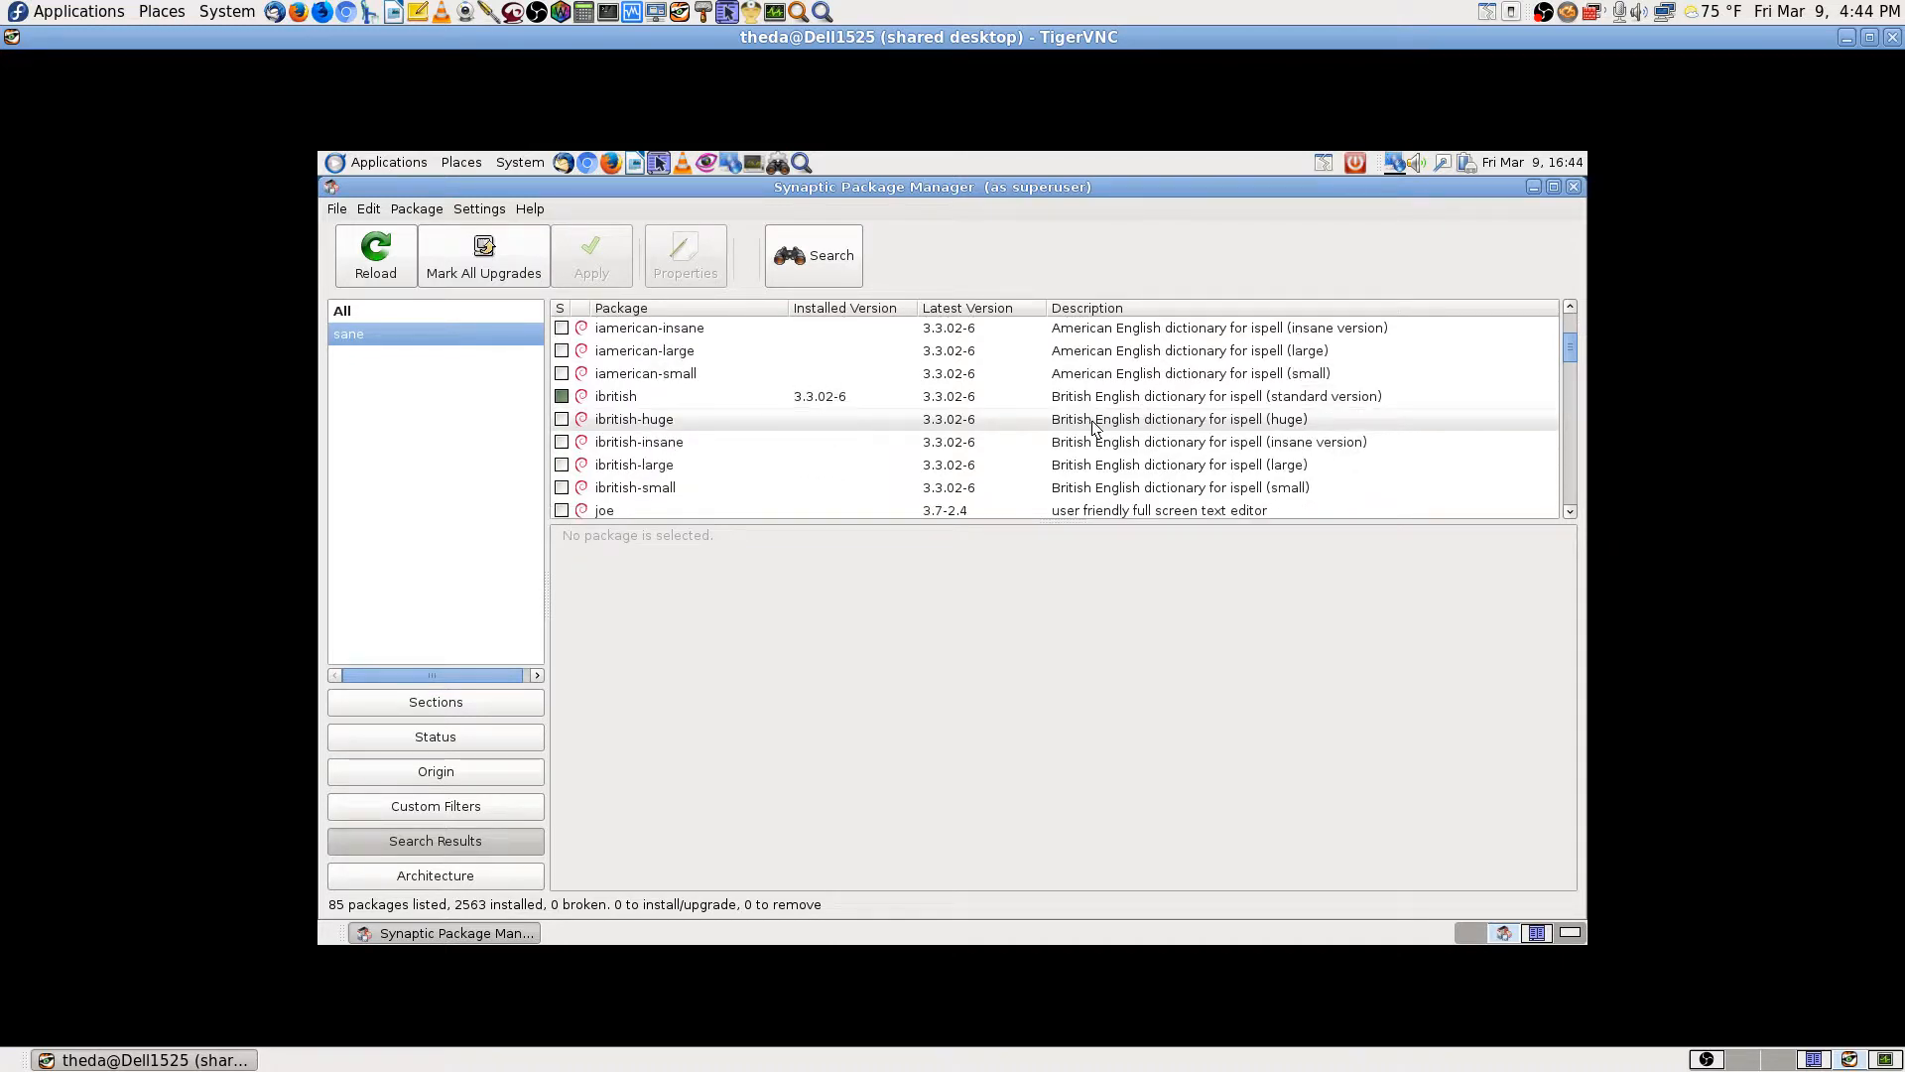
scroll(1096, 428, down, 6)
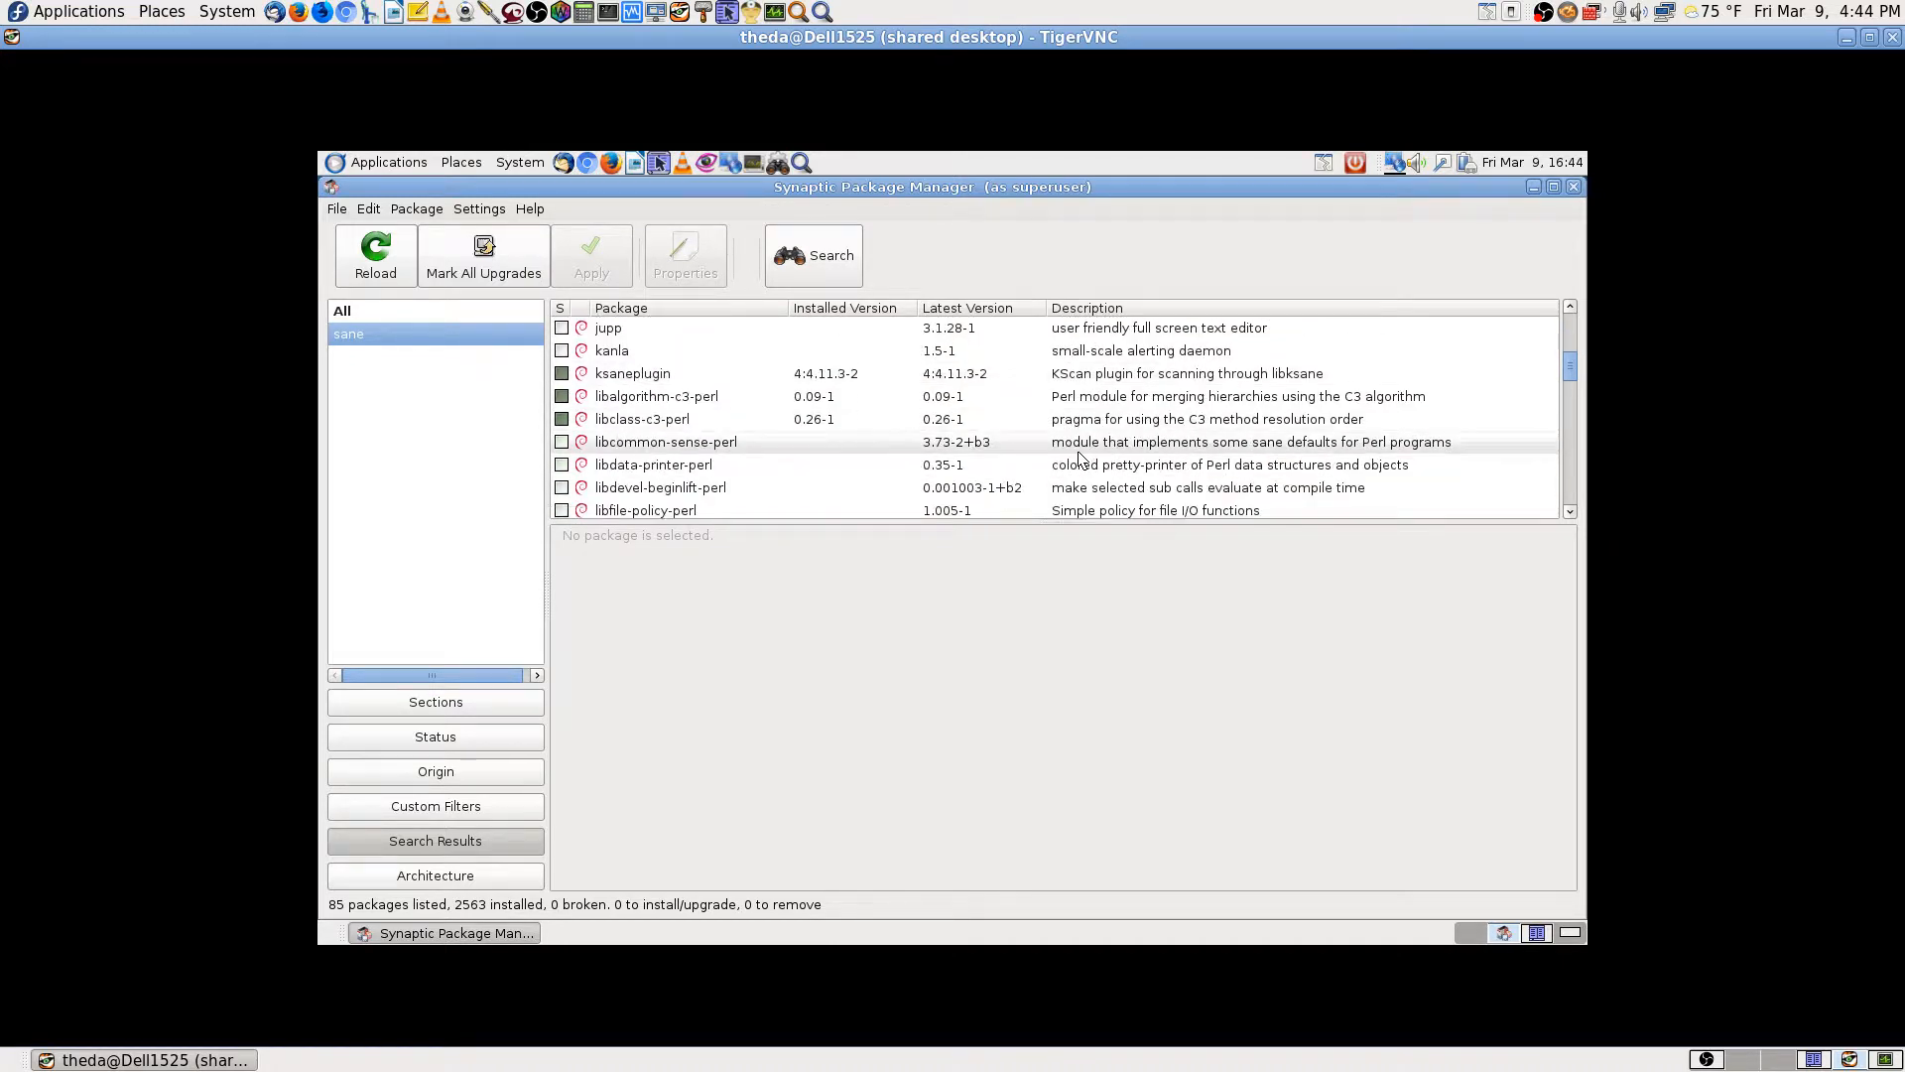
scroll(1161, 436, down, 2)
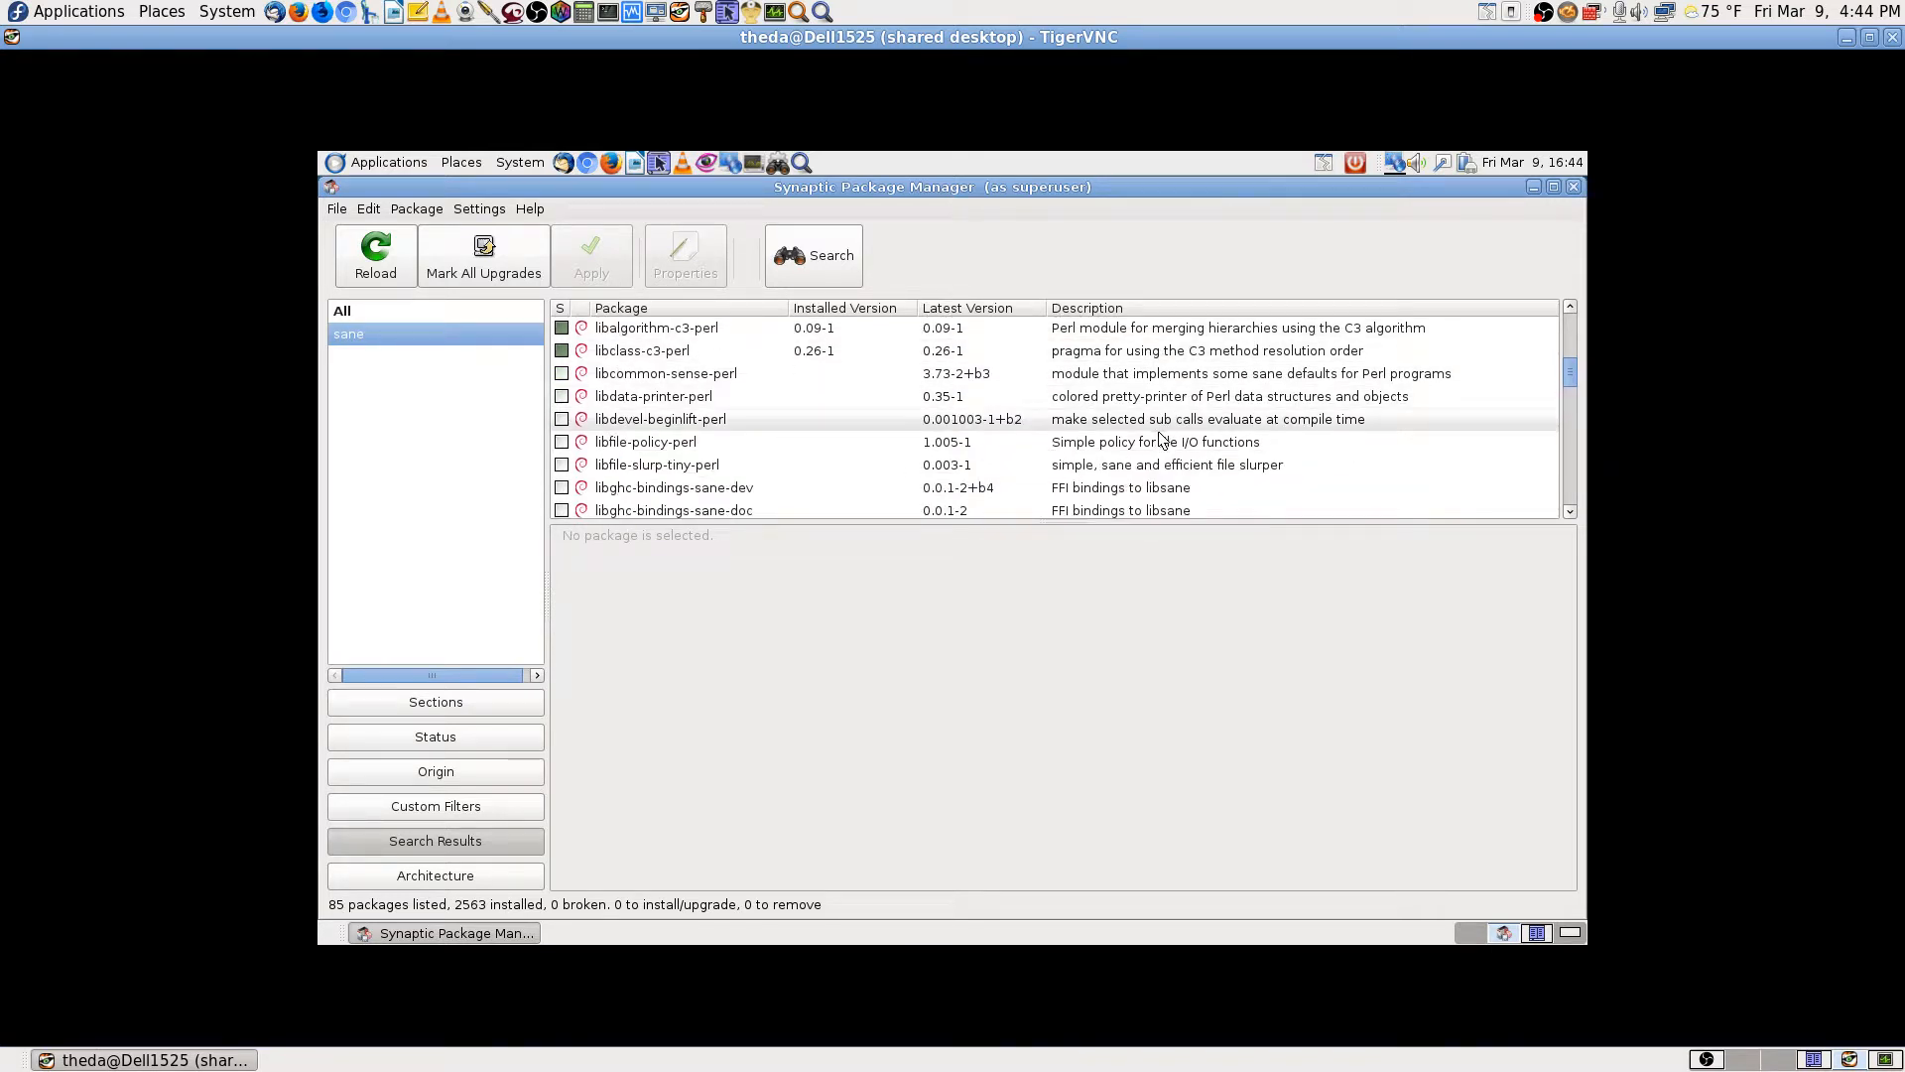
scroll(1163, 438, down, 2)
scroll(1158, 442, down, 2)
scroll(1158, 441, up, 4)
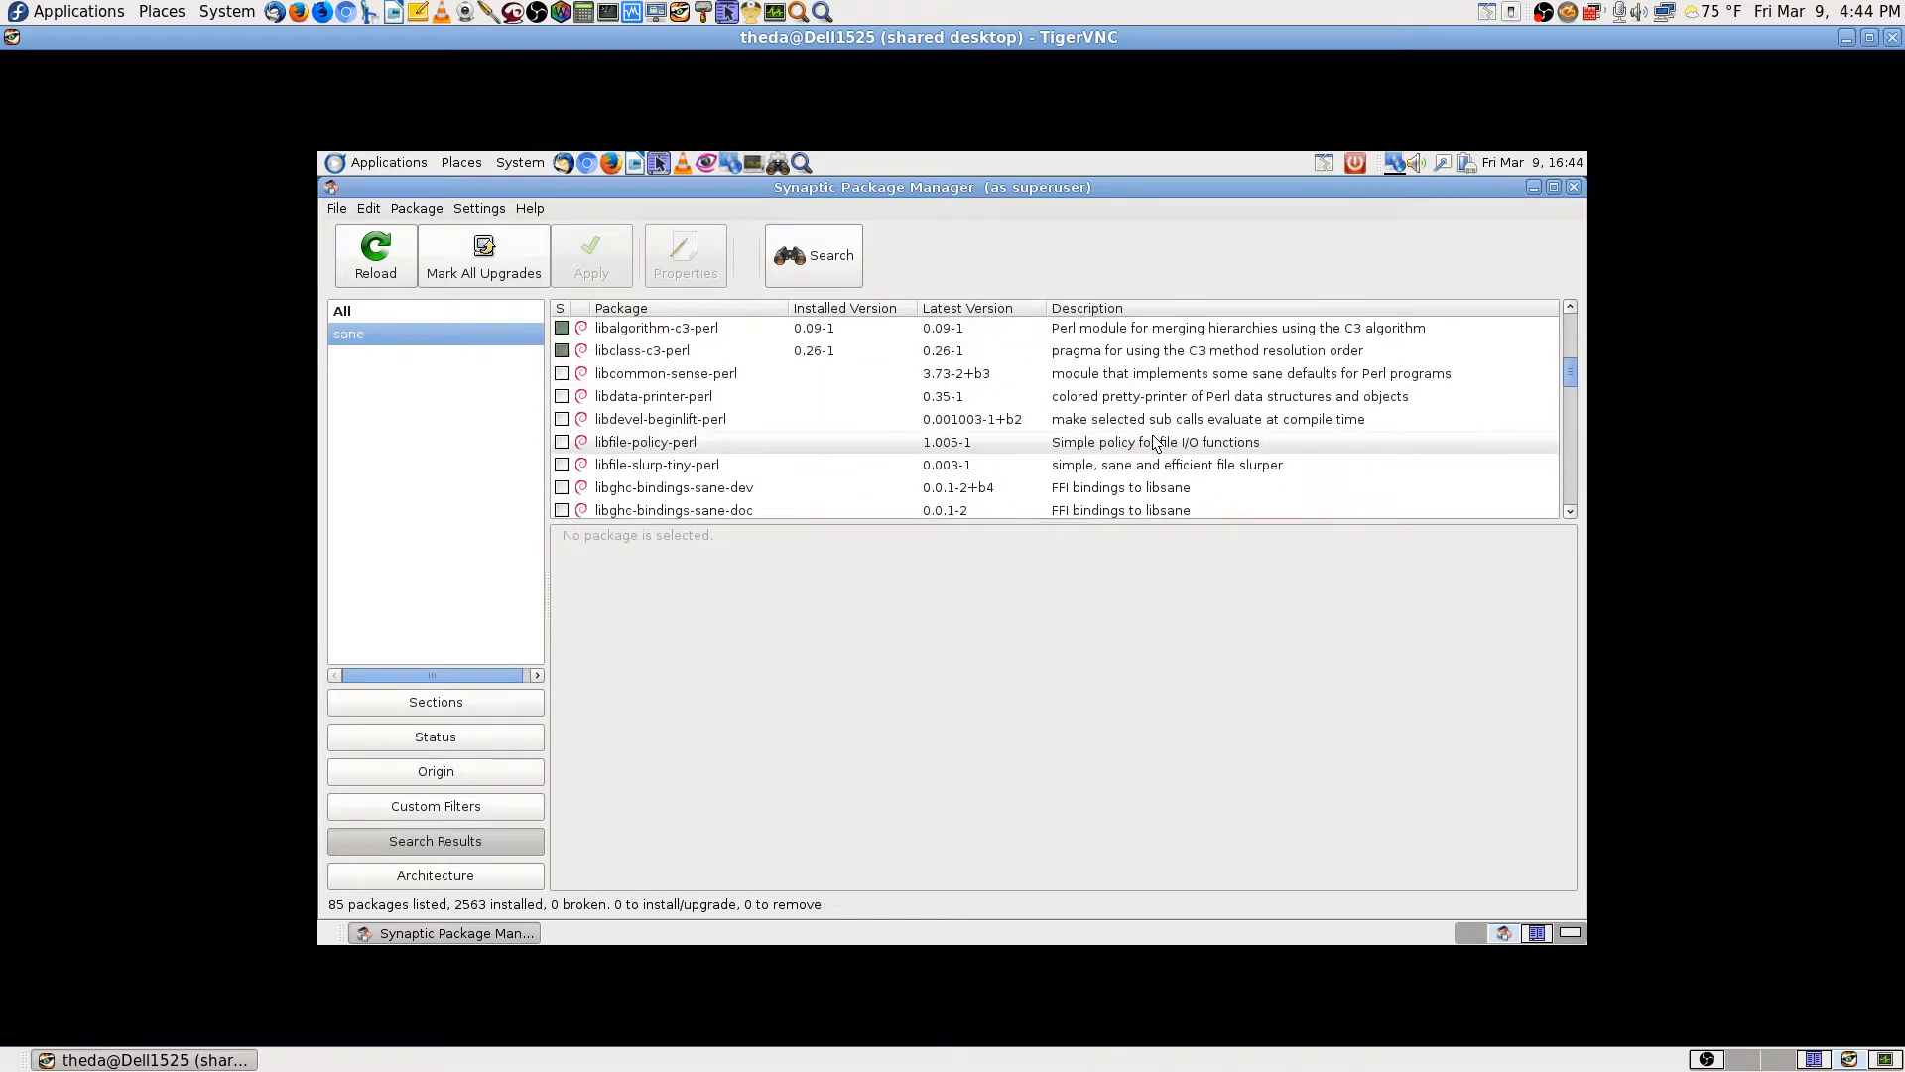
scroll(1158, 443, up, 3)
scroll(1158, 443, down, 2)
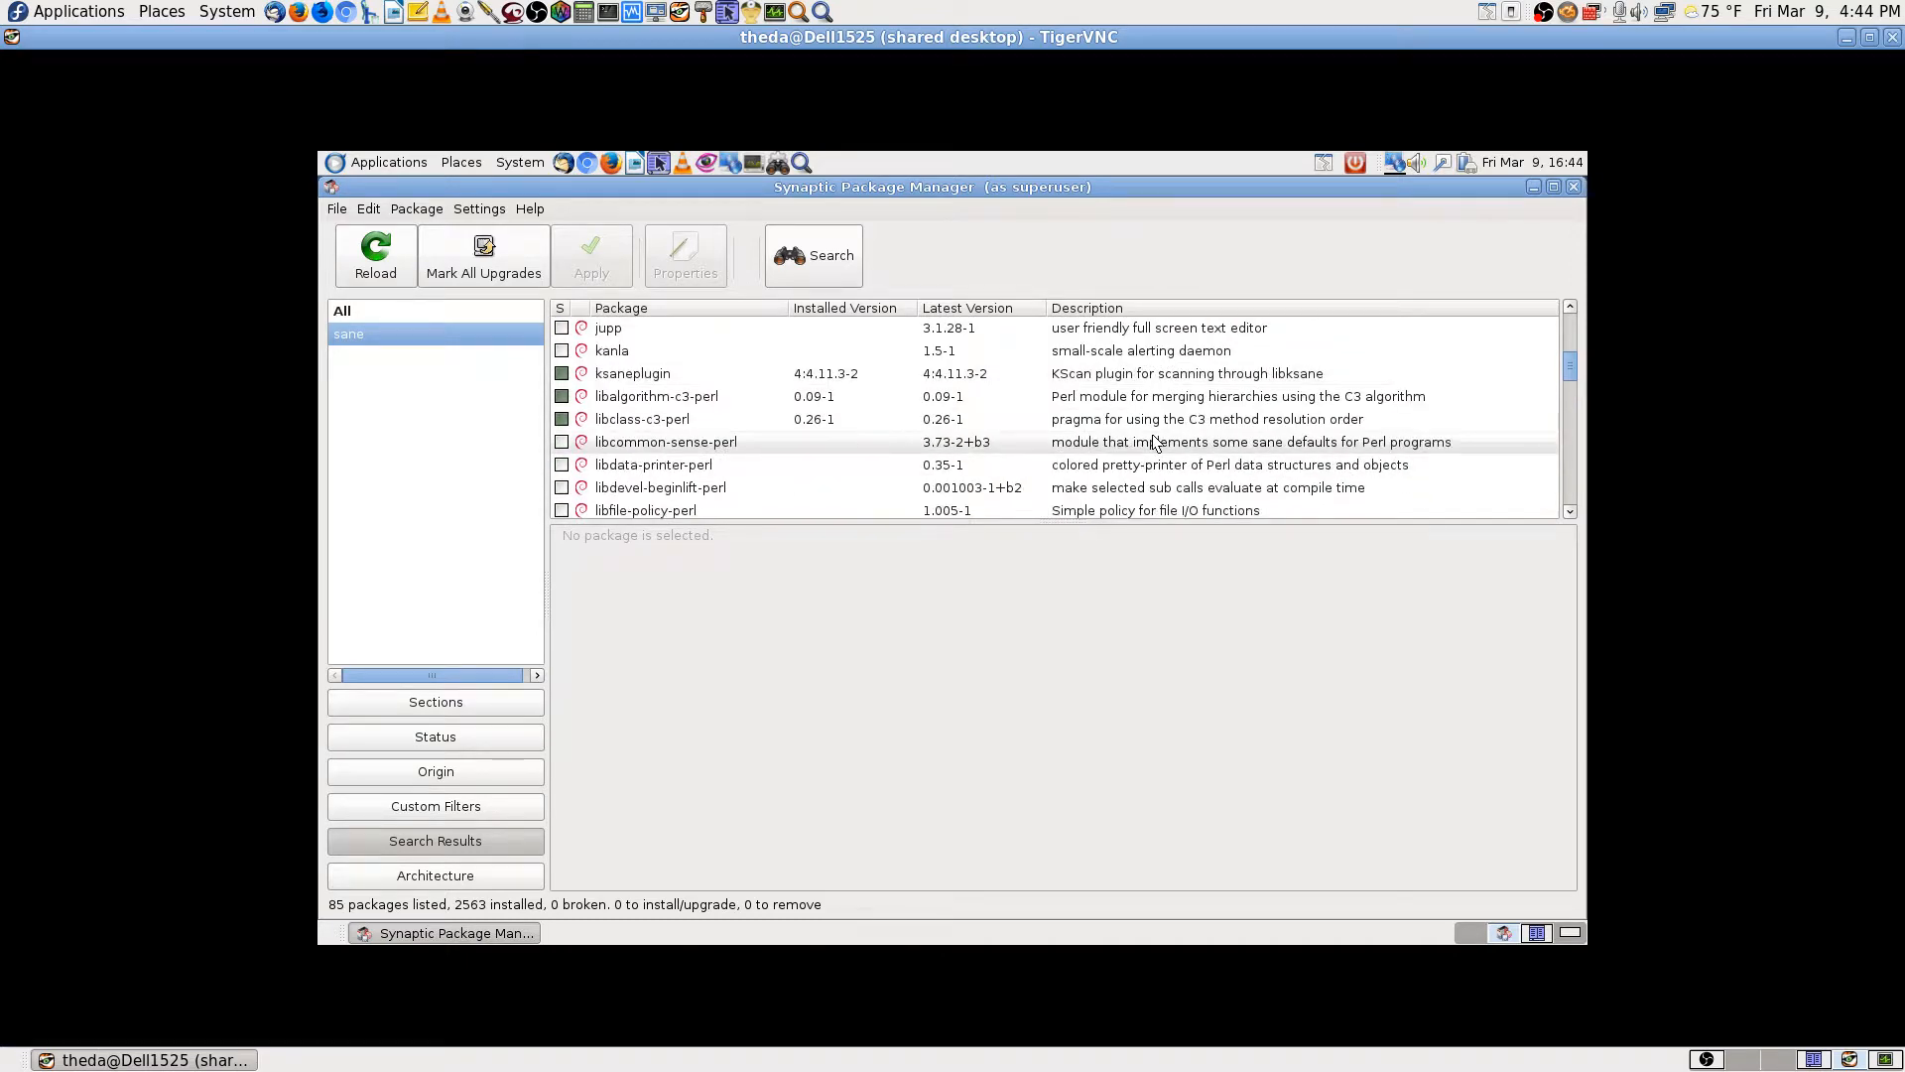
scroll(1181, 456, down, 2)
scroll(1444, 442, down, 3)
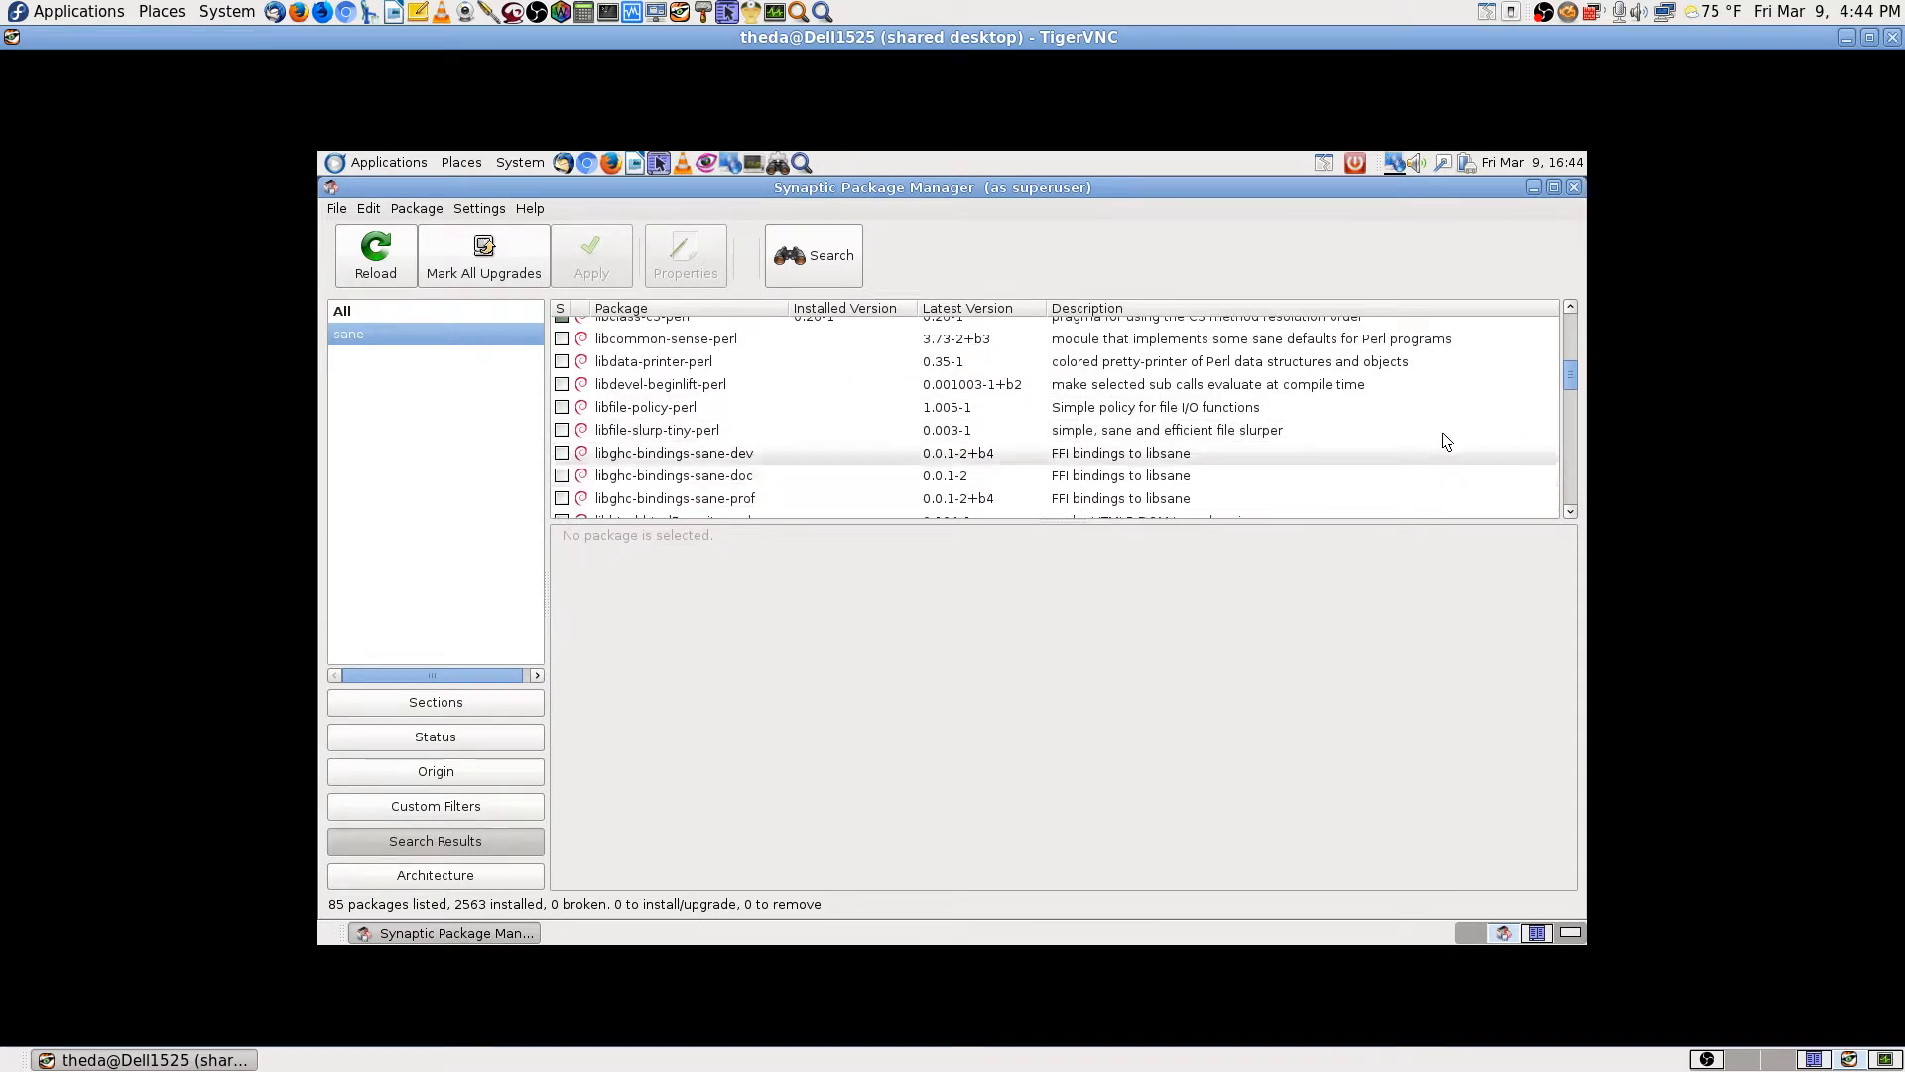
scroll(1443, 433, down, 2)
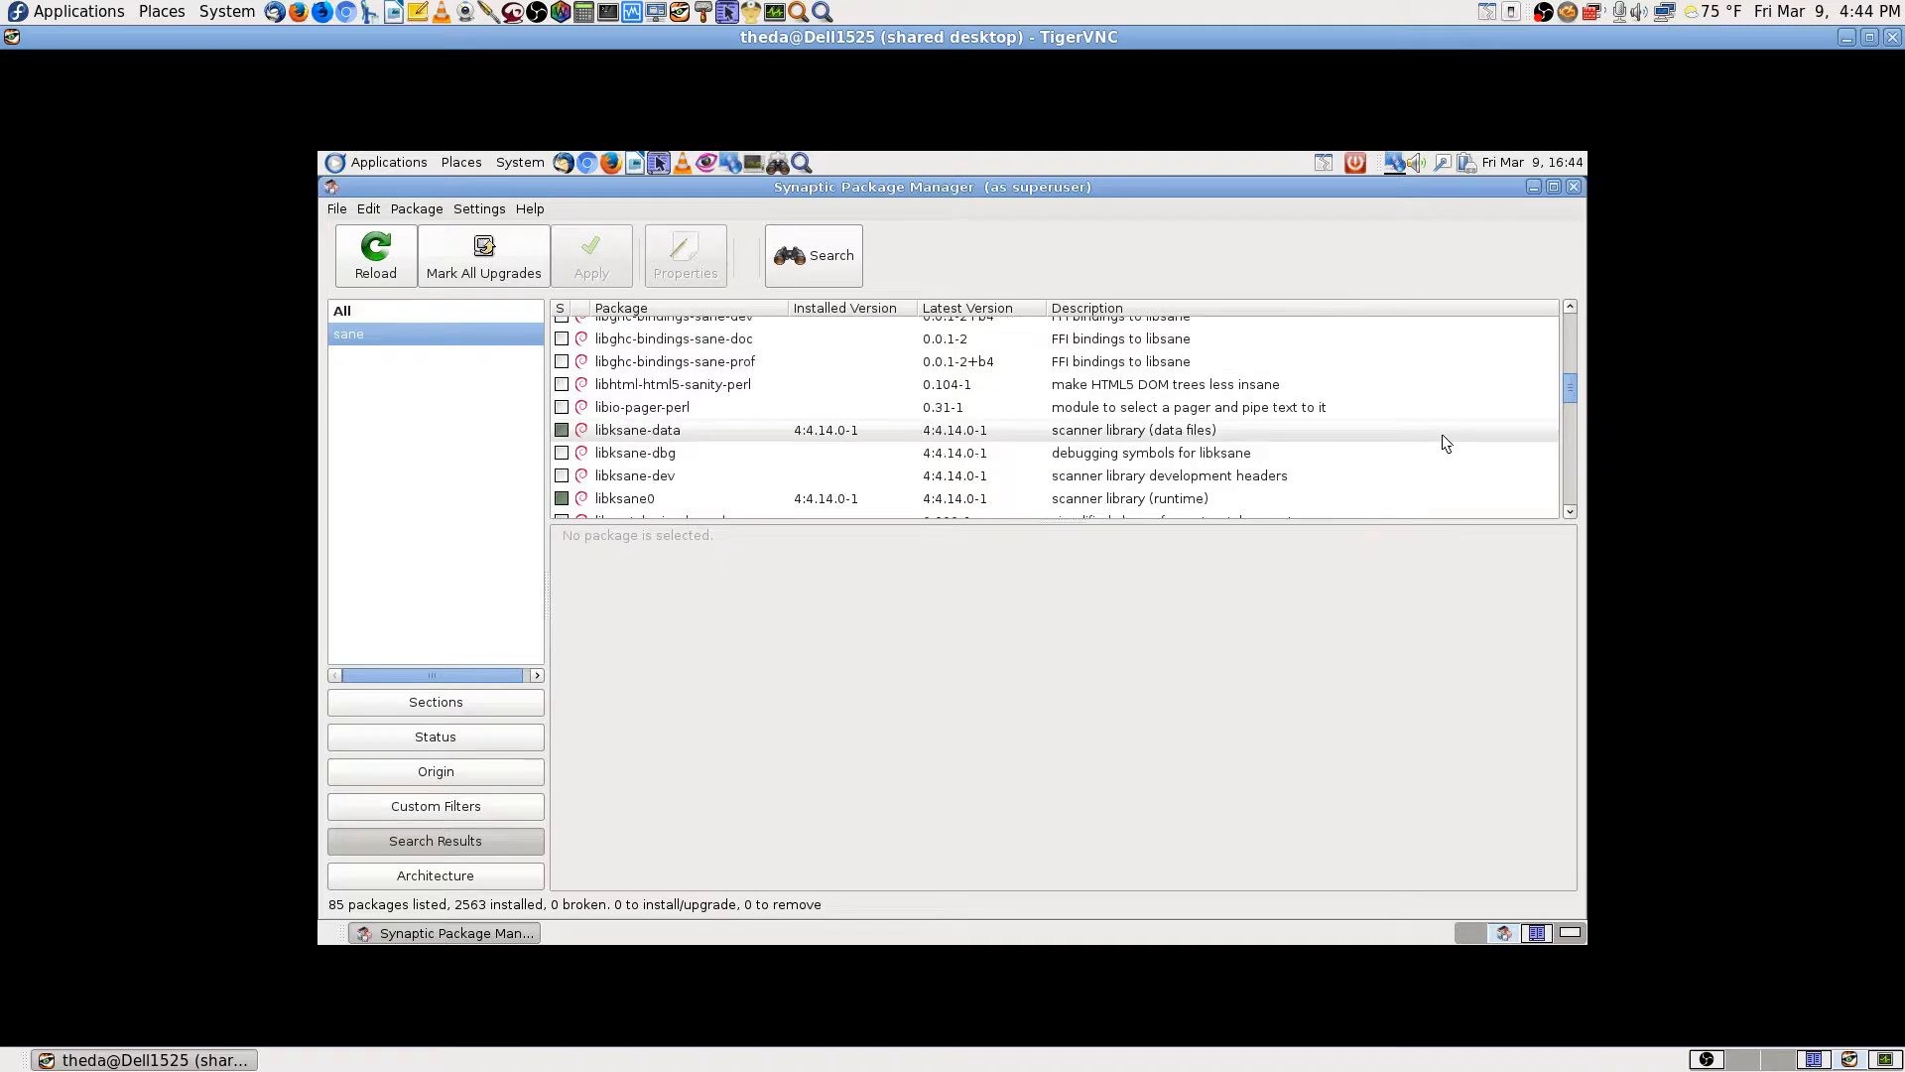
scroll(1442, 433, down, 2)
scroll(1442, 436, down, 2)
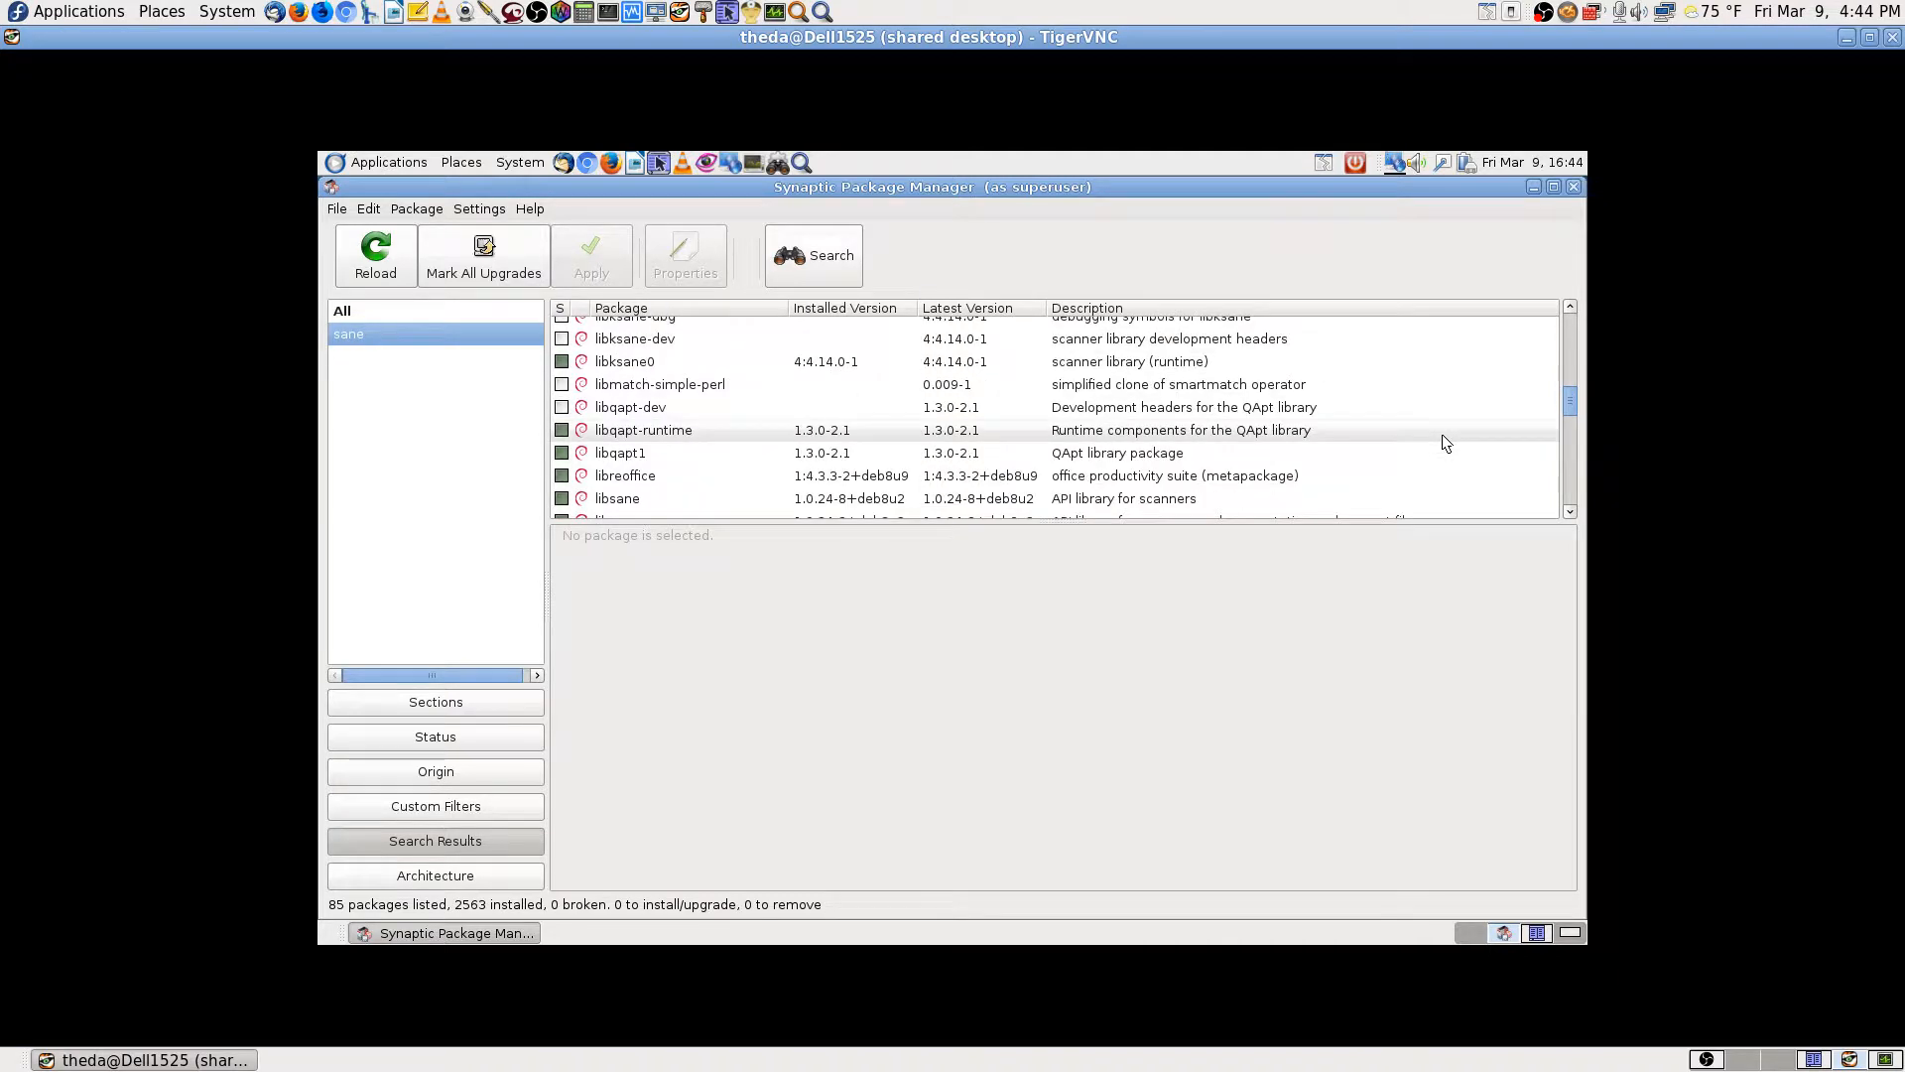
scroll(1442, 436, down, 1)
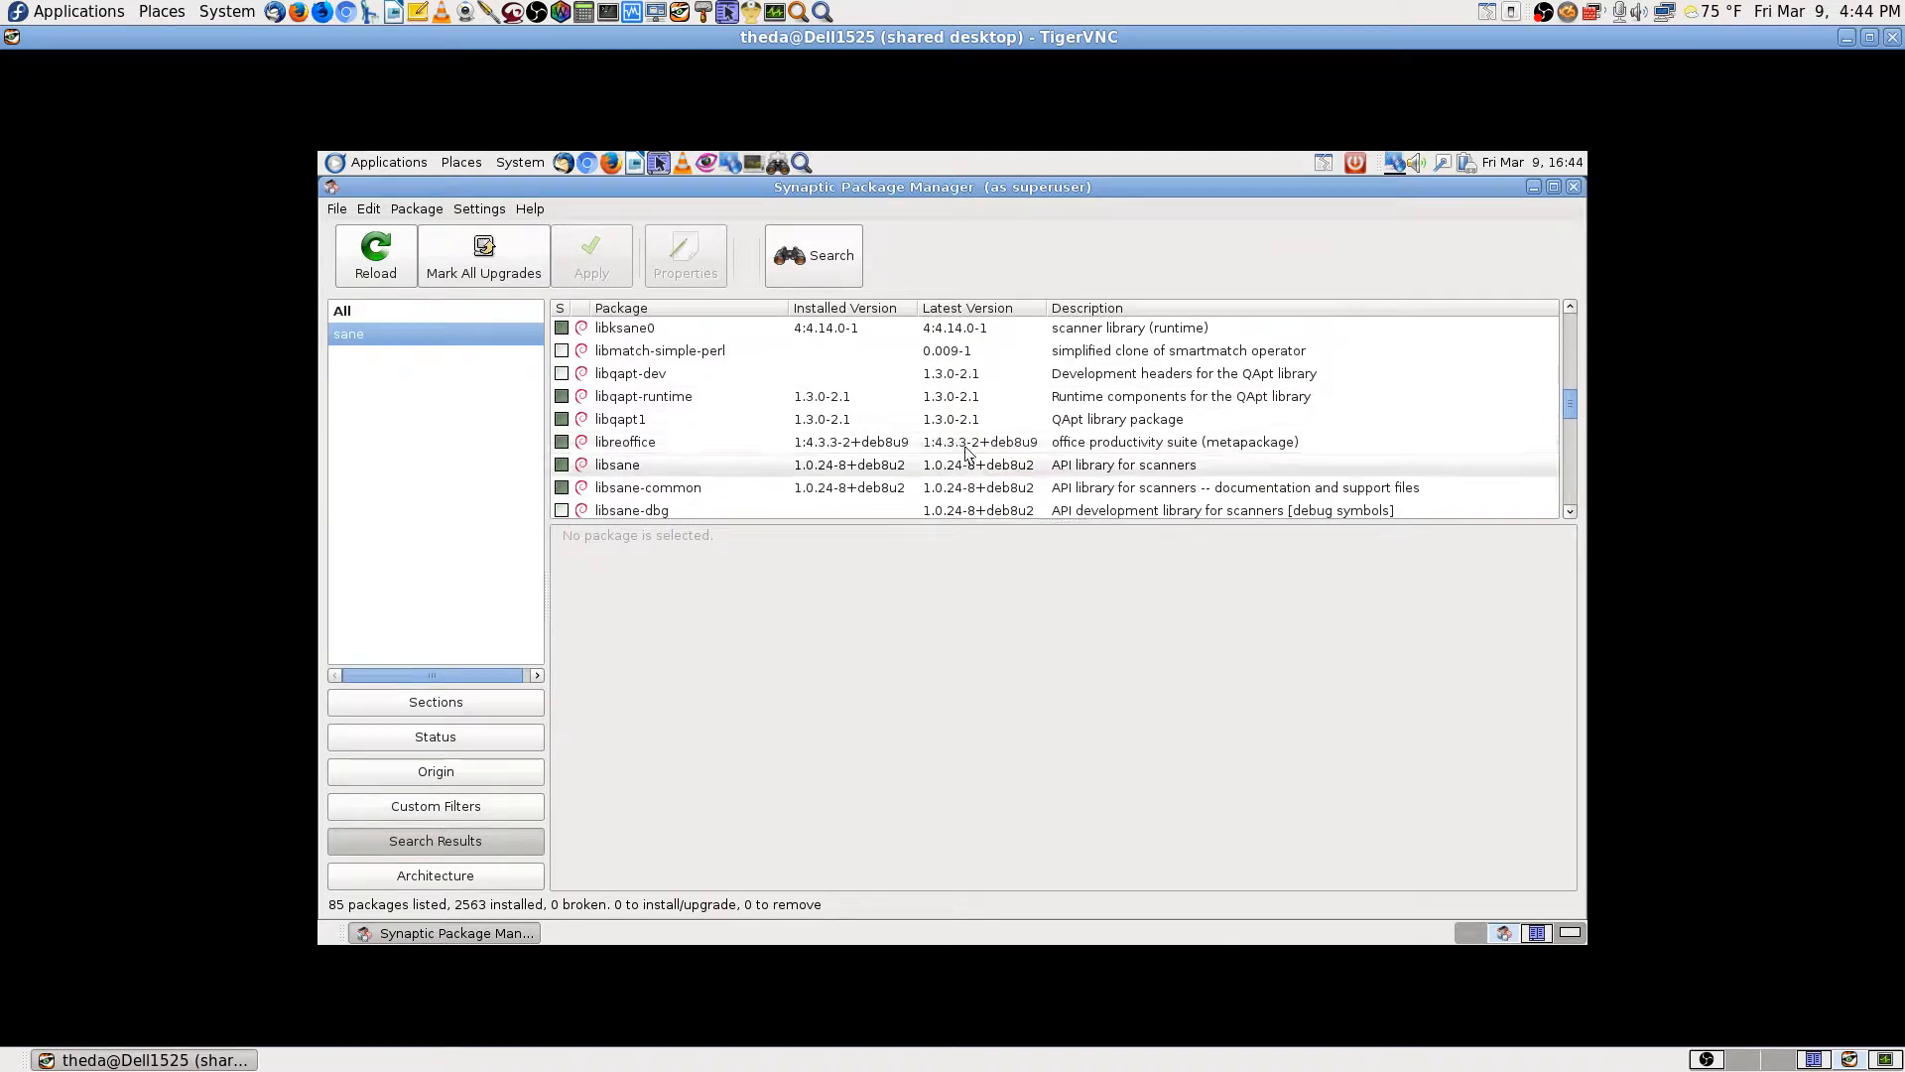
scroll(1258, 459, down, 1)
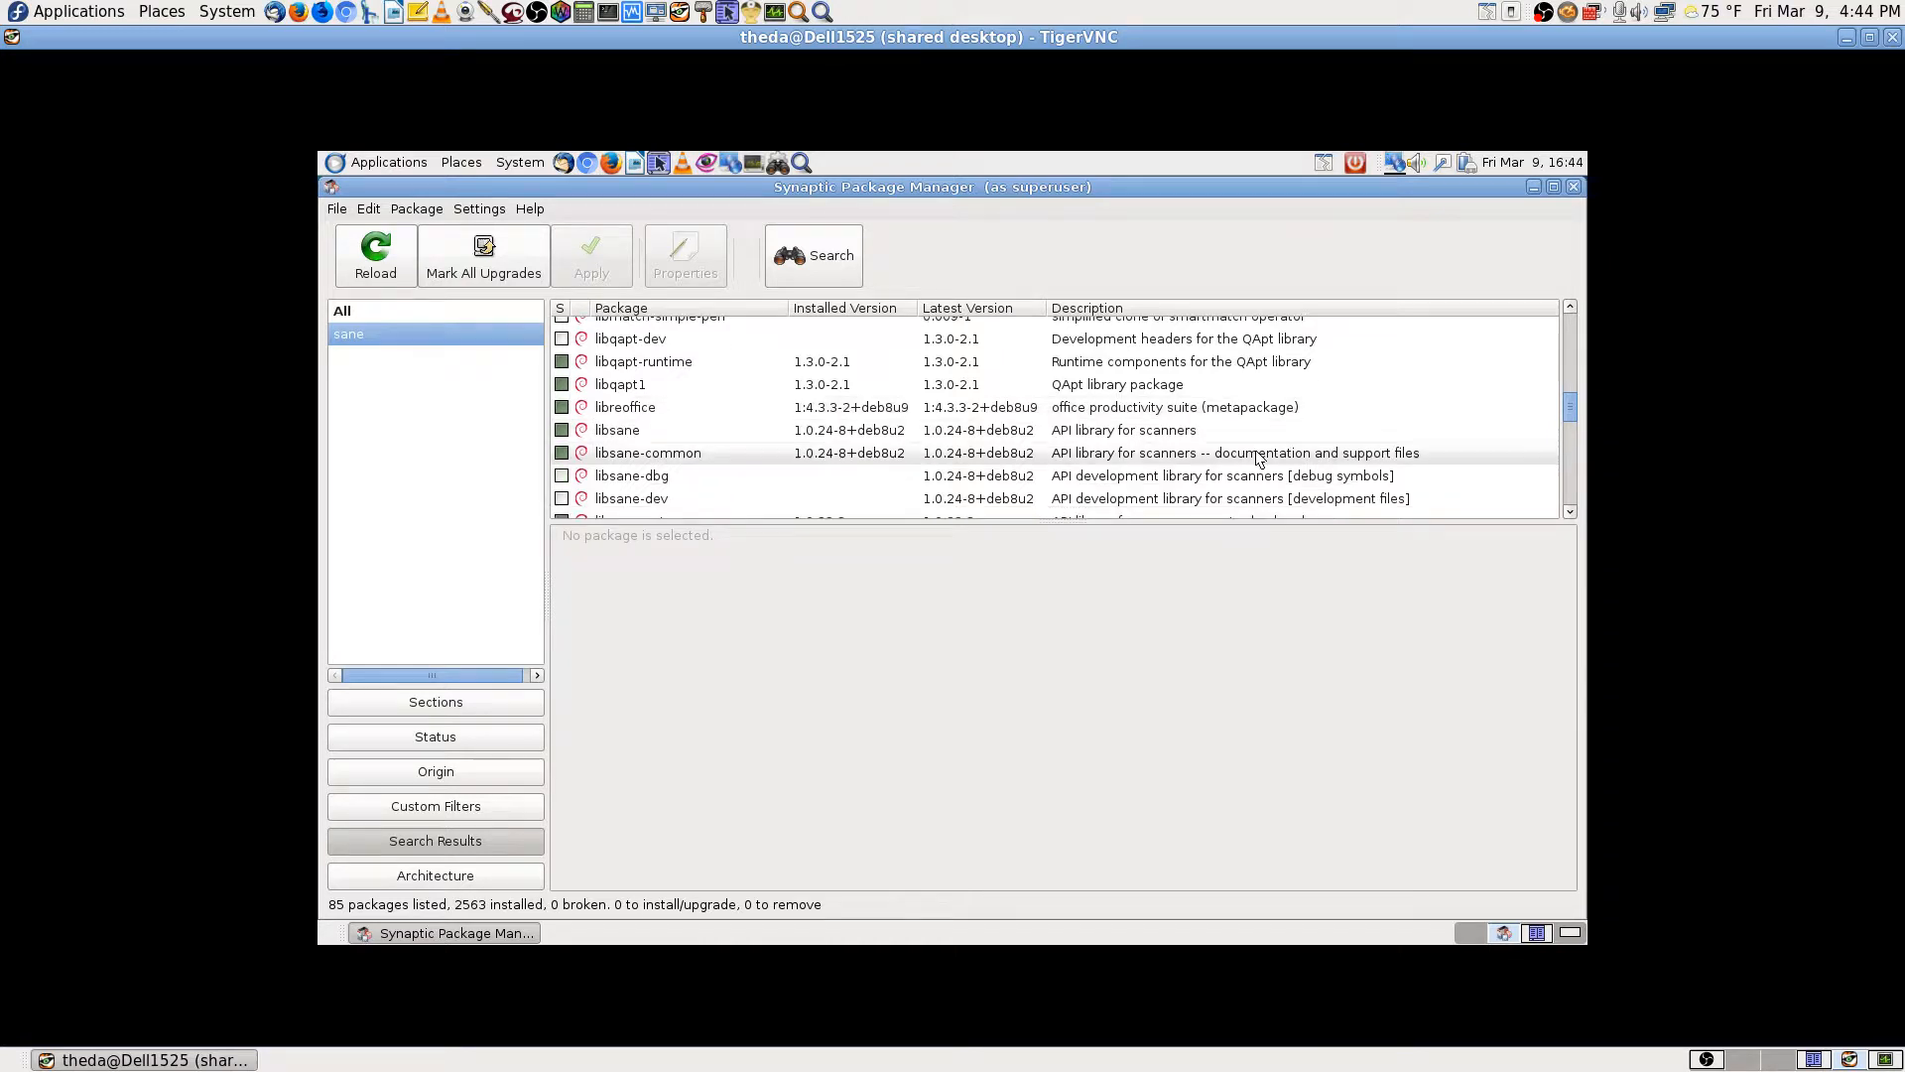
scroll(1258, 459, down, 1)
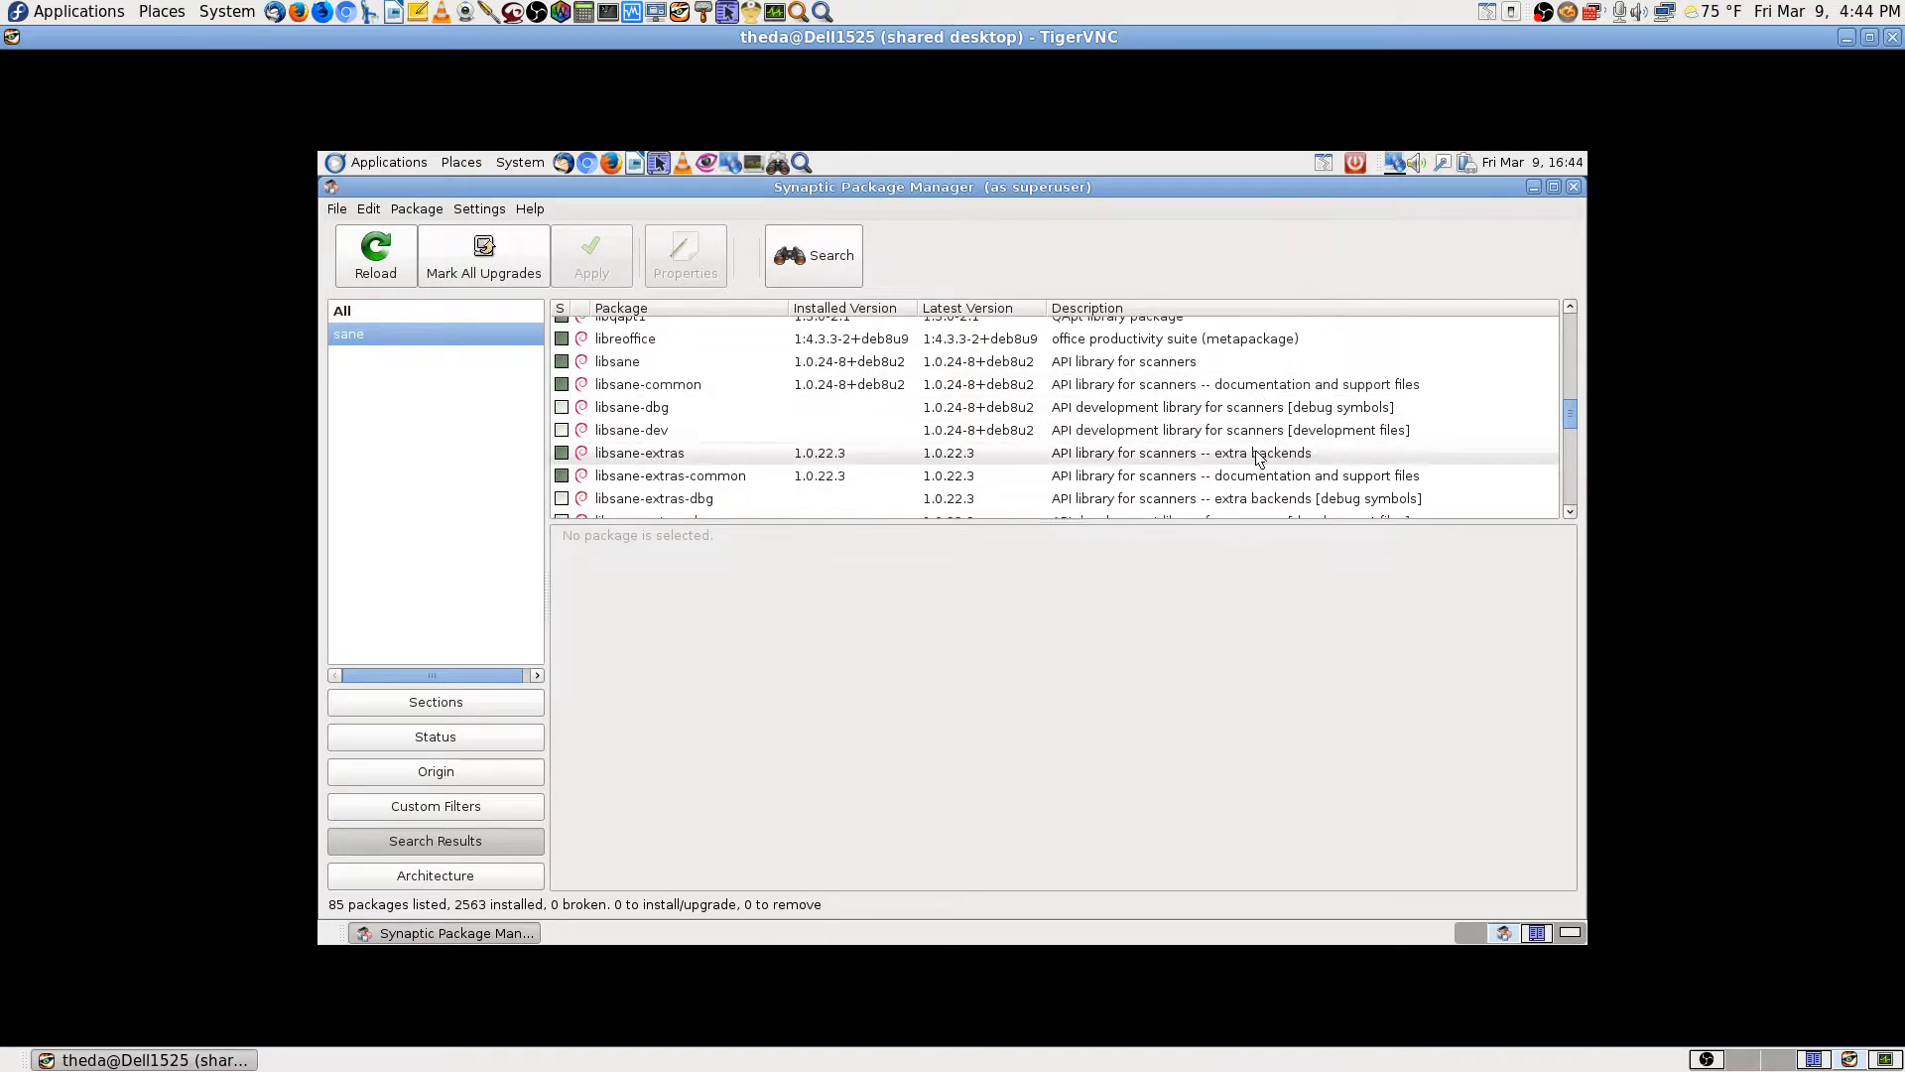
scroll(1258, 460, down, 2)
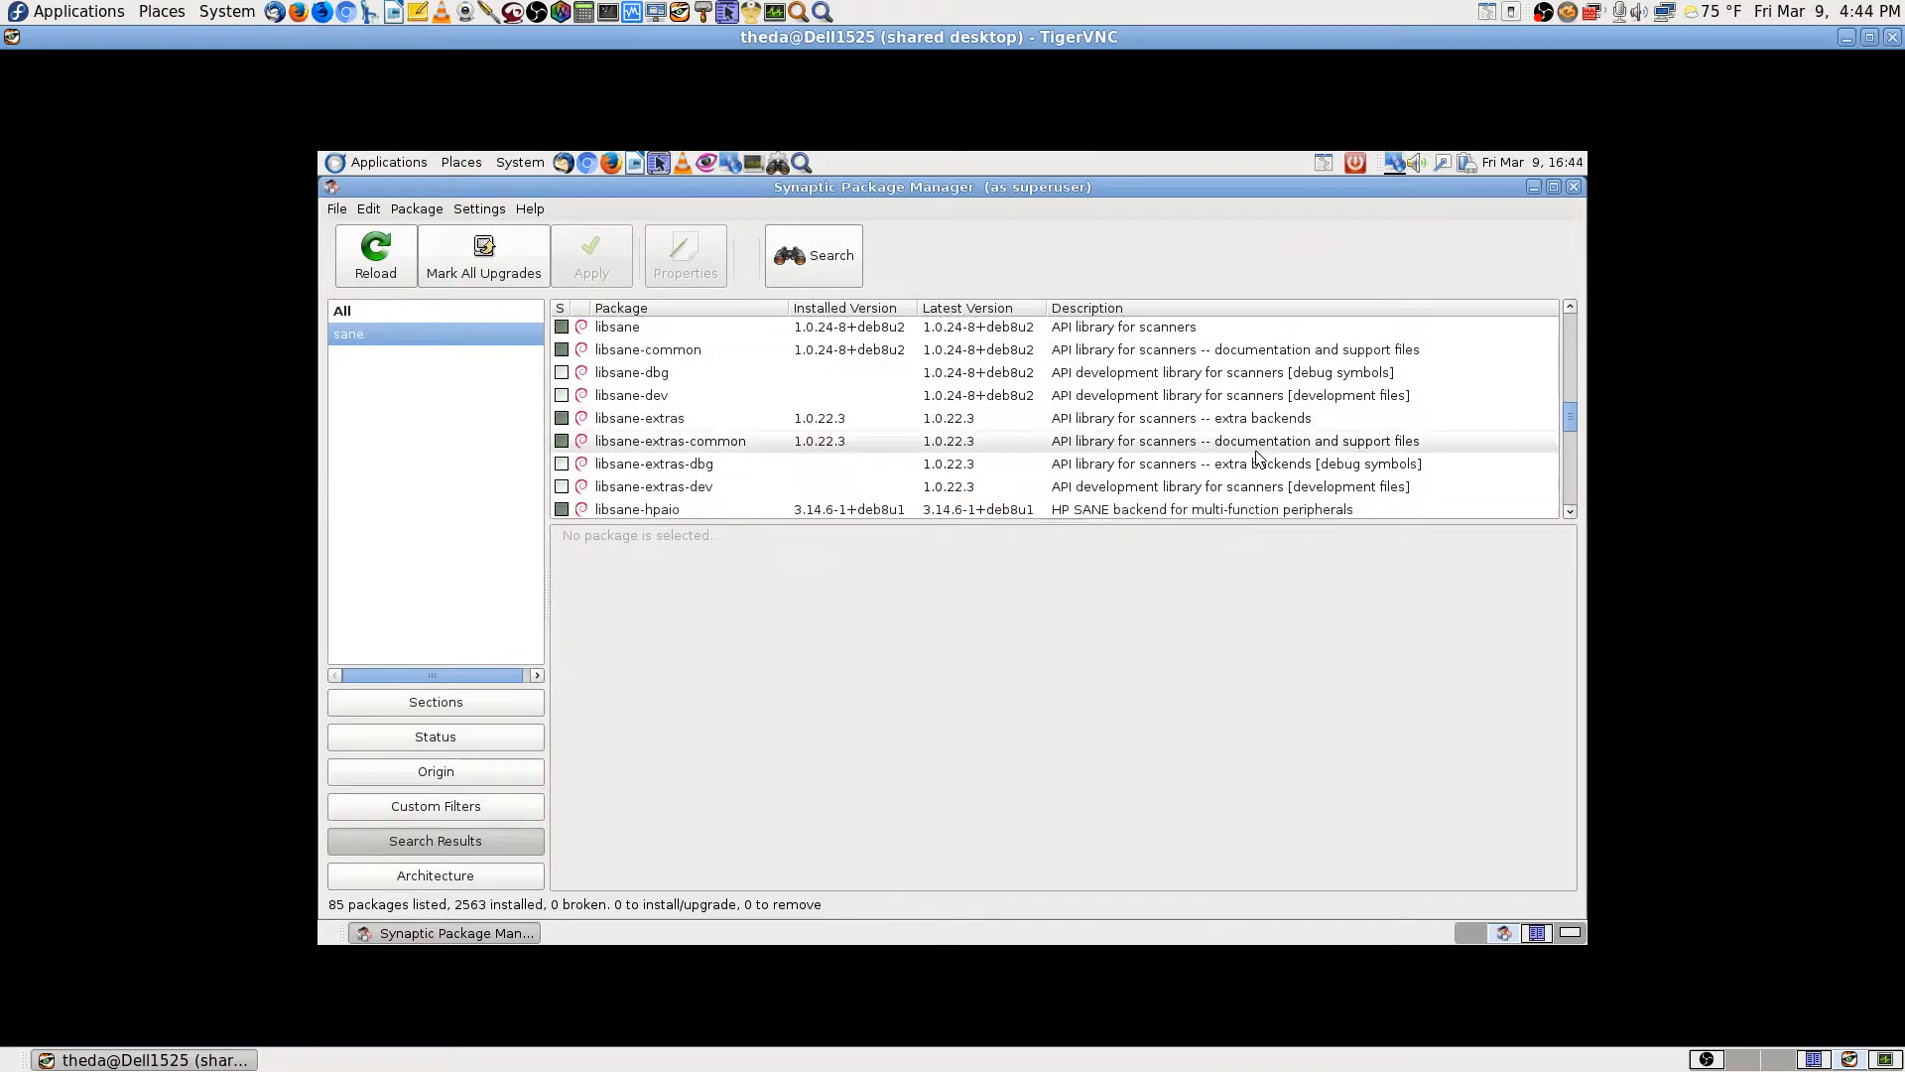
scroll(1258, 456, down, 1)
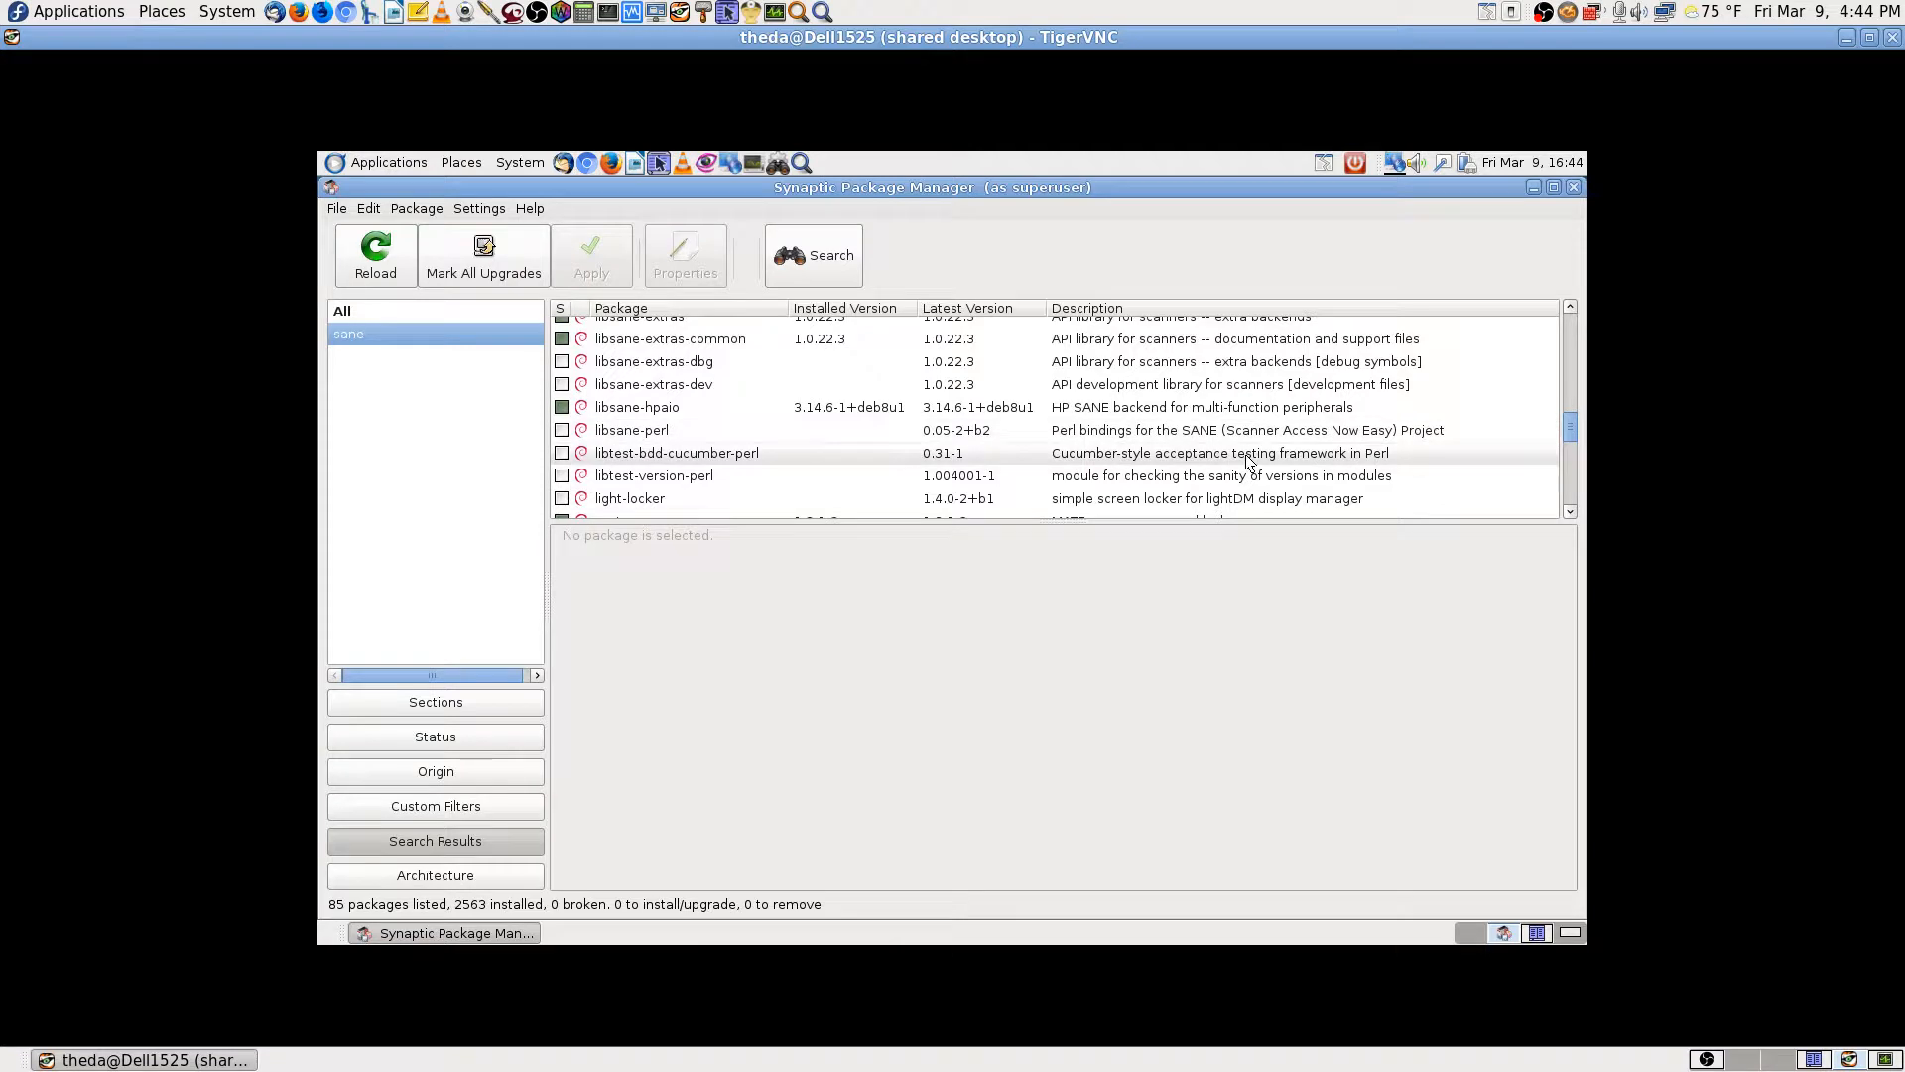
scroll(1248, 459, down, 2)
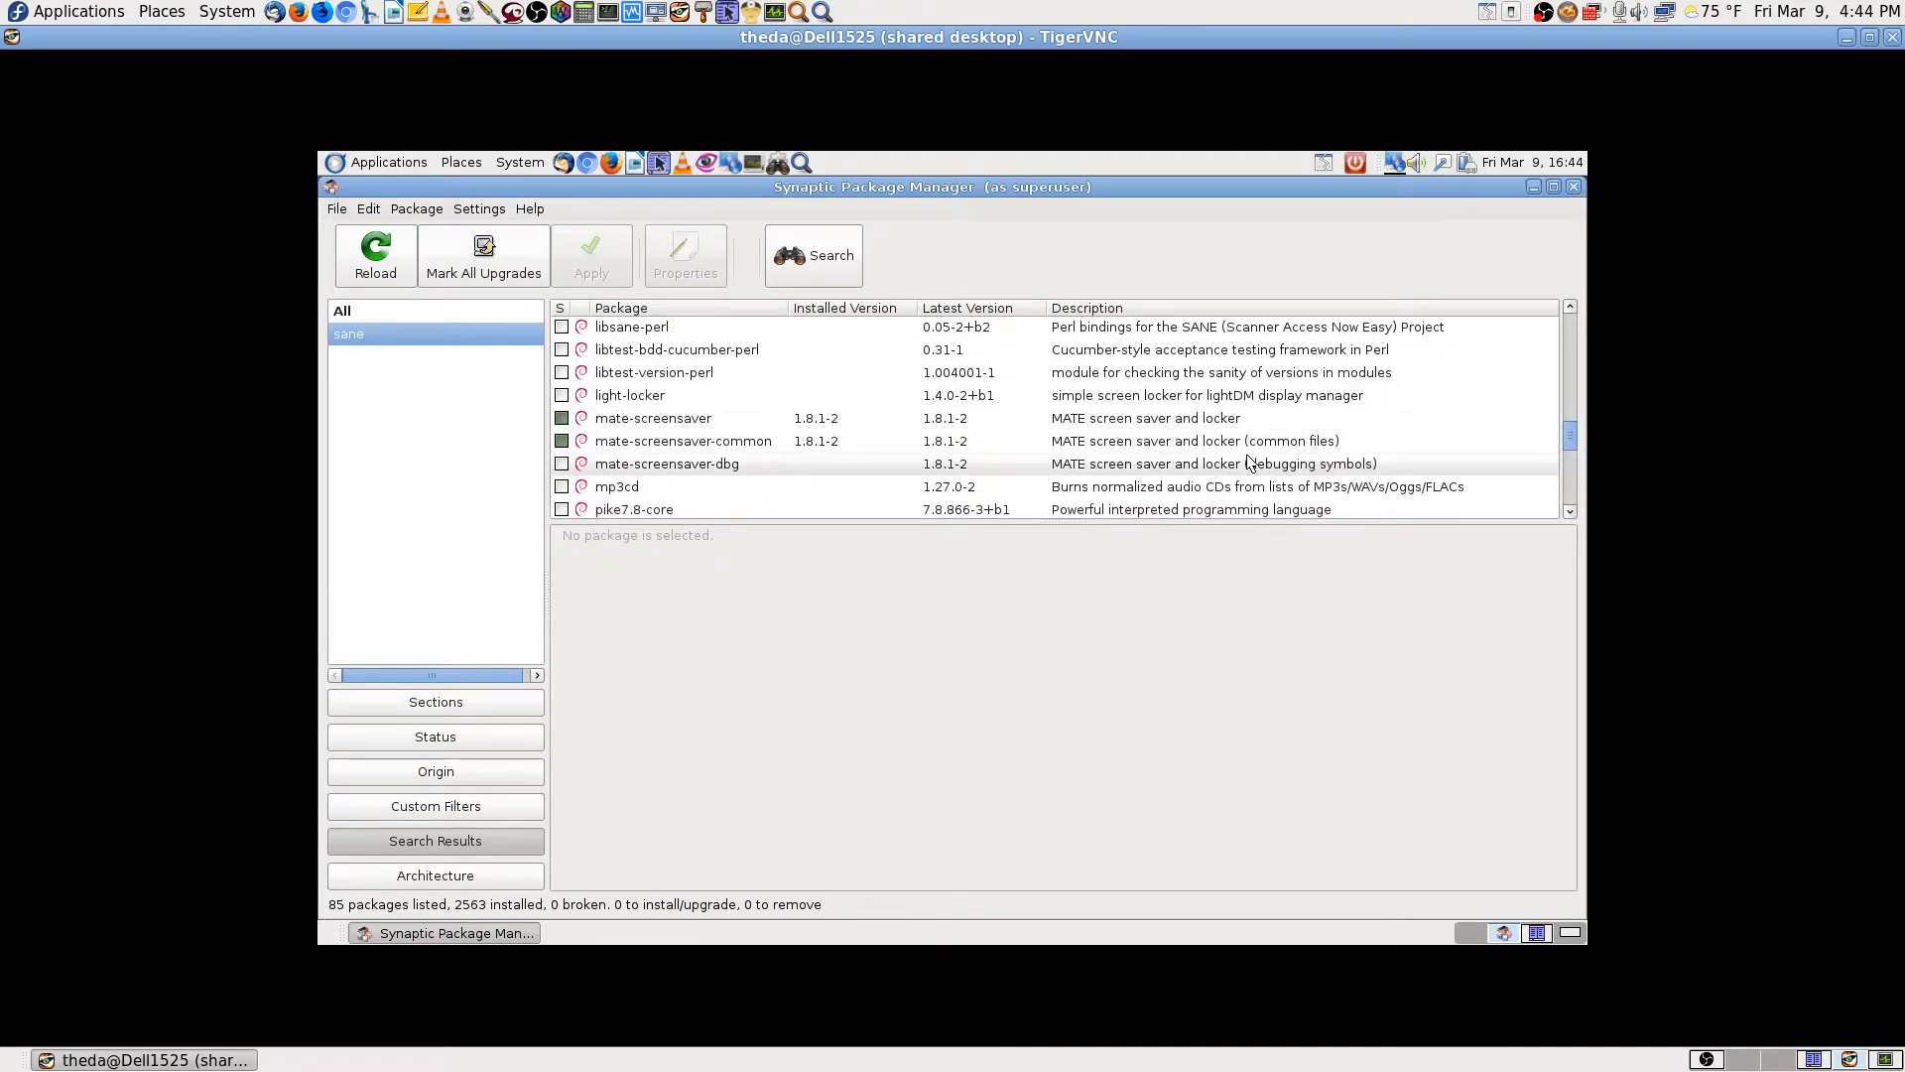
scroll(1230, 462, down, 2)
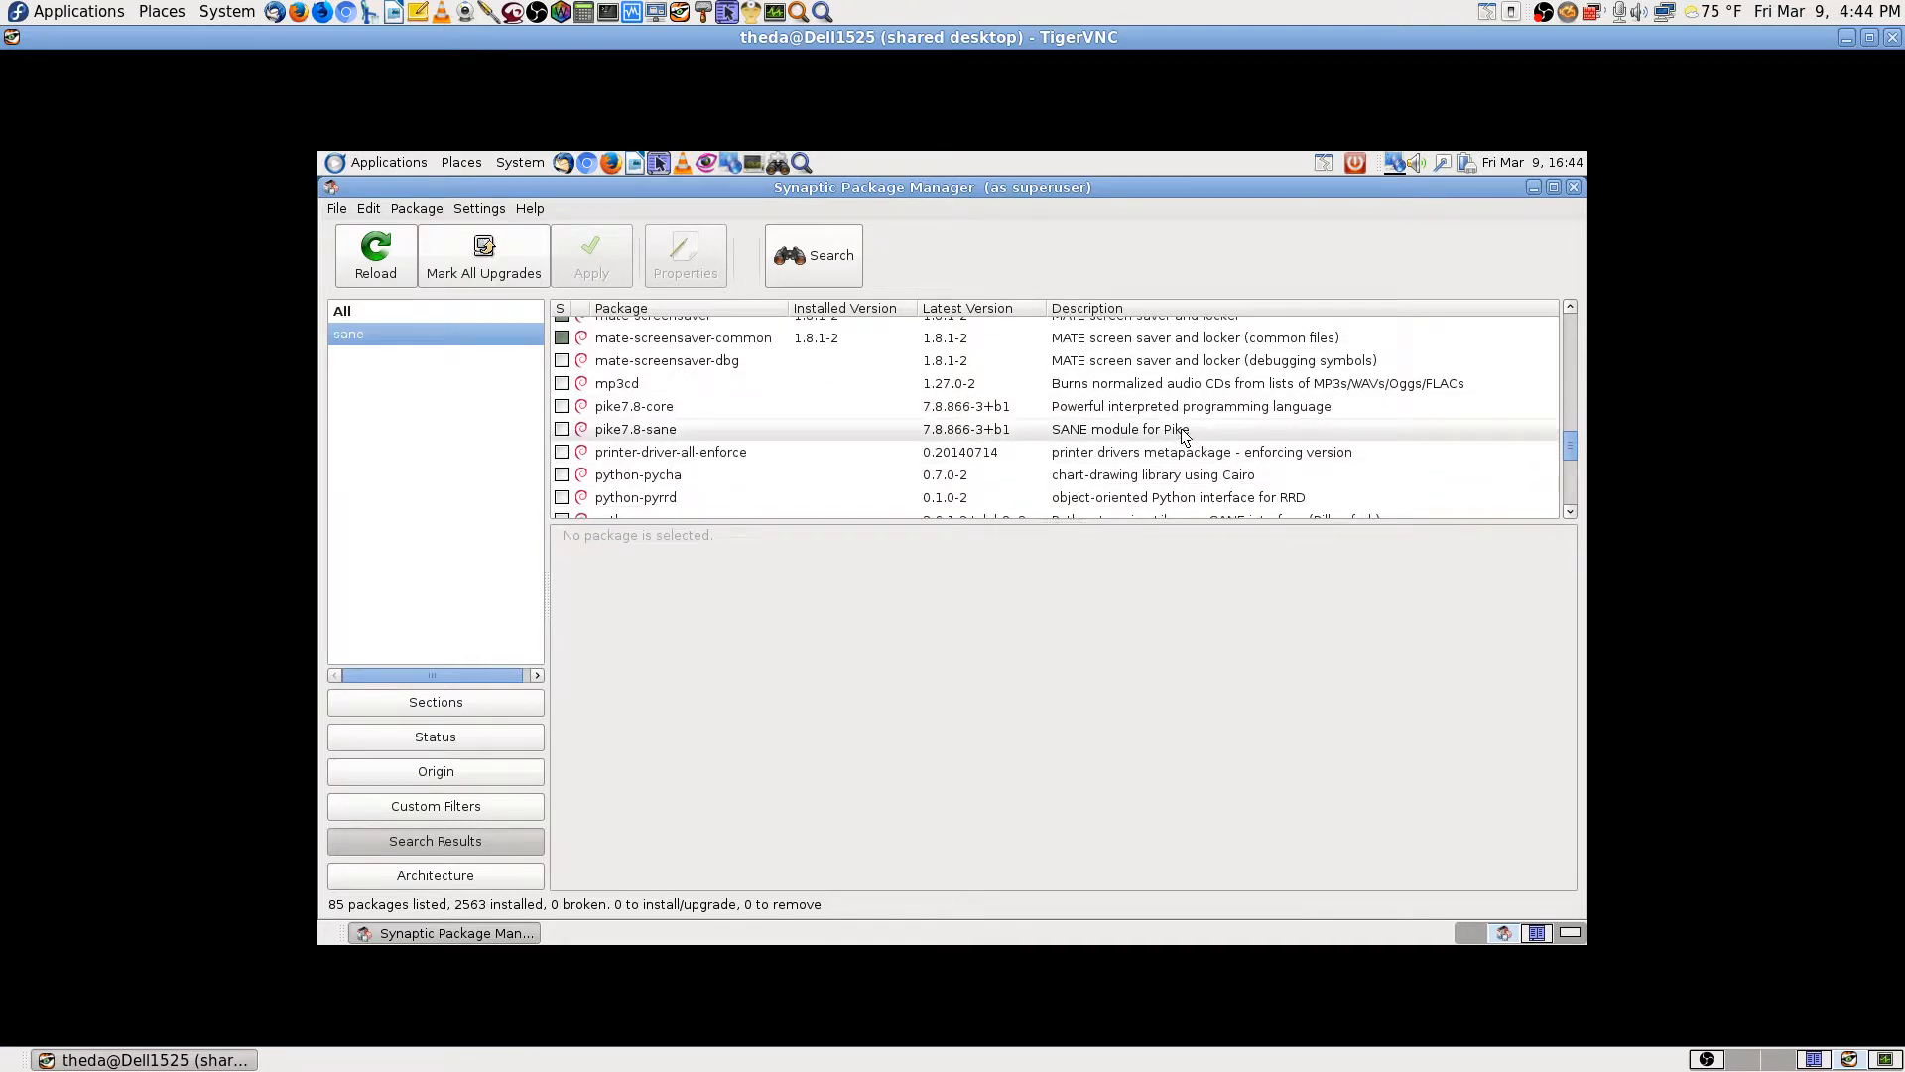
scroll(1213, 473, down, 1)
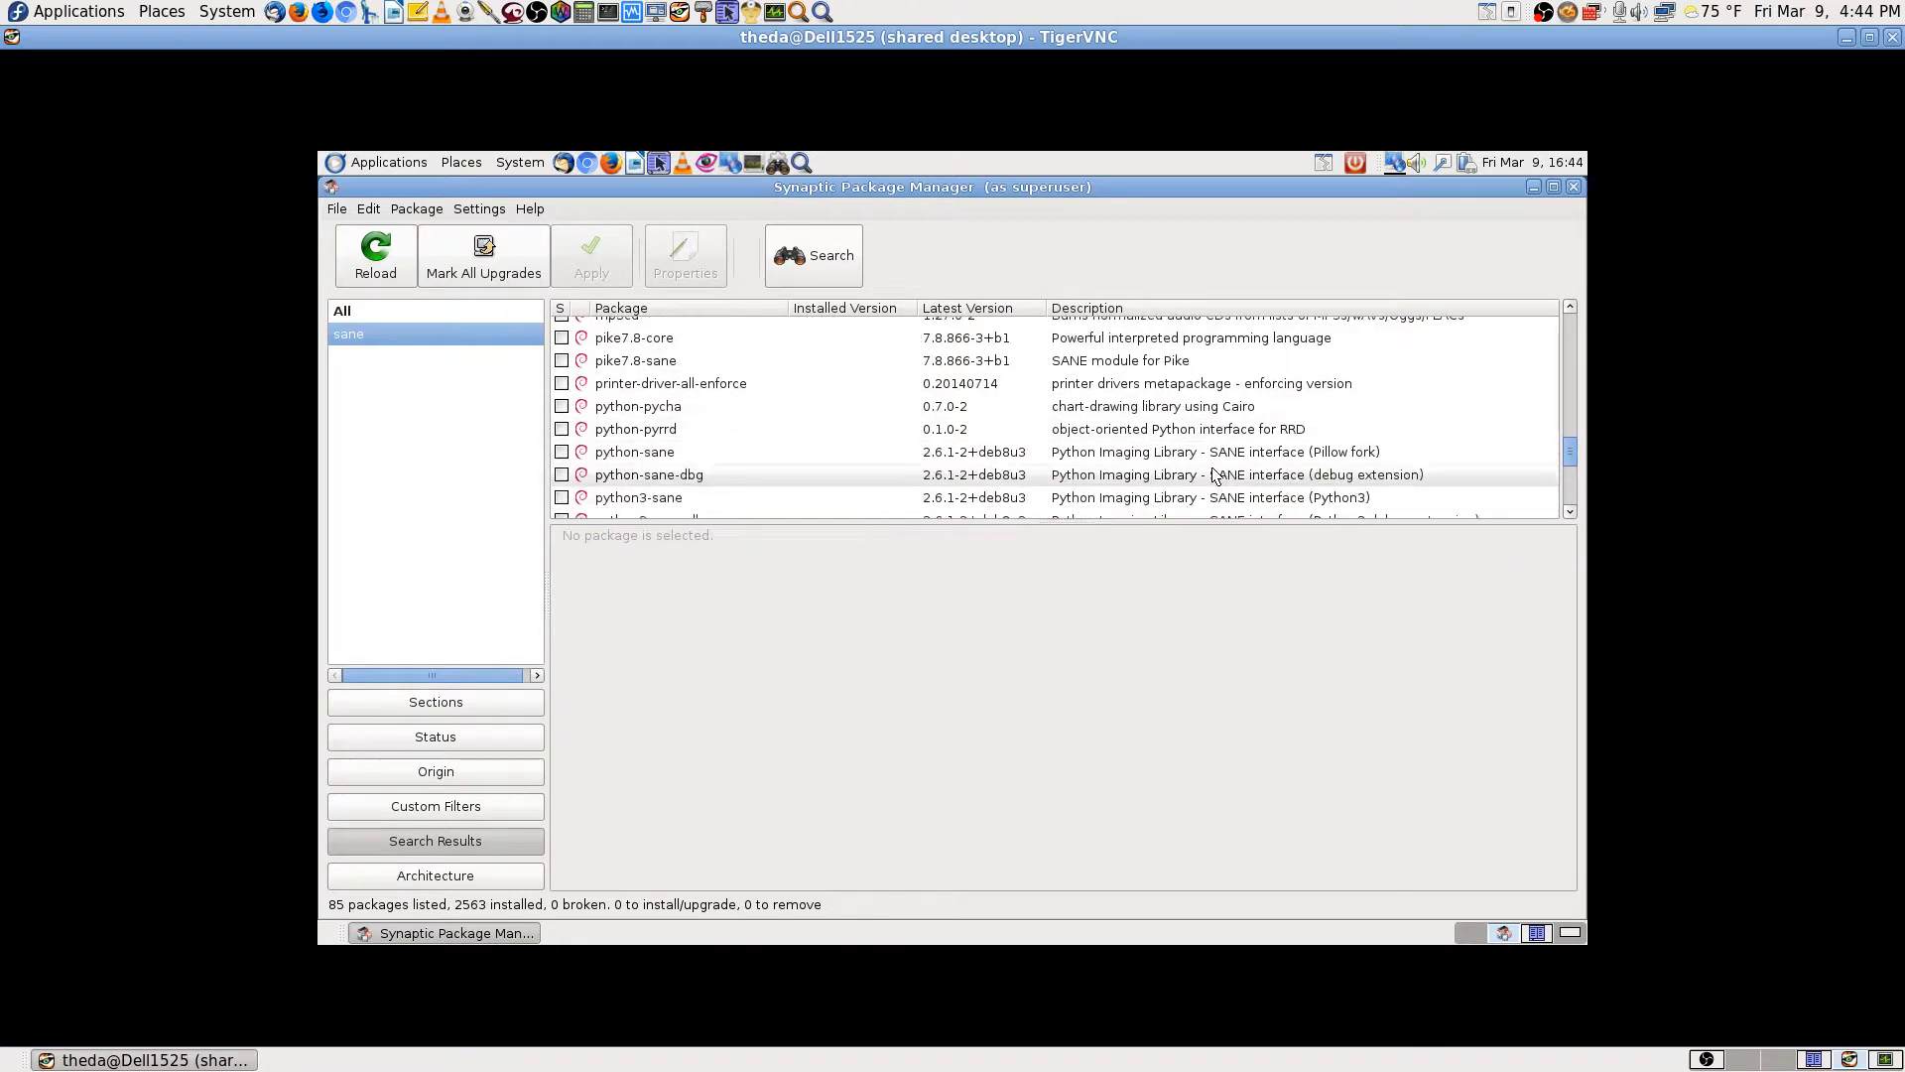
scroll(1214, 474, down, 1)
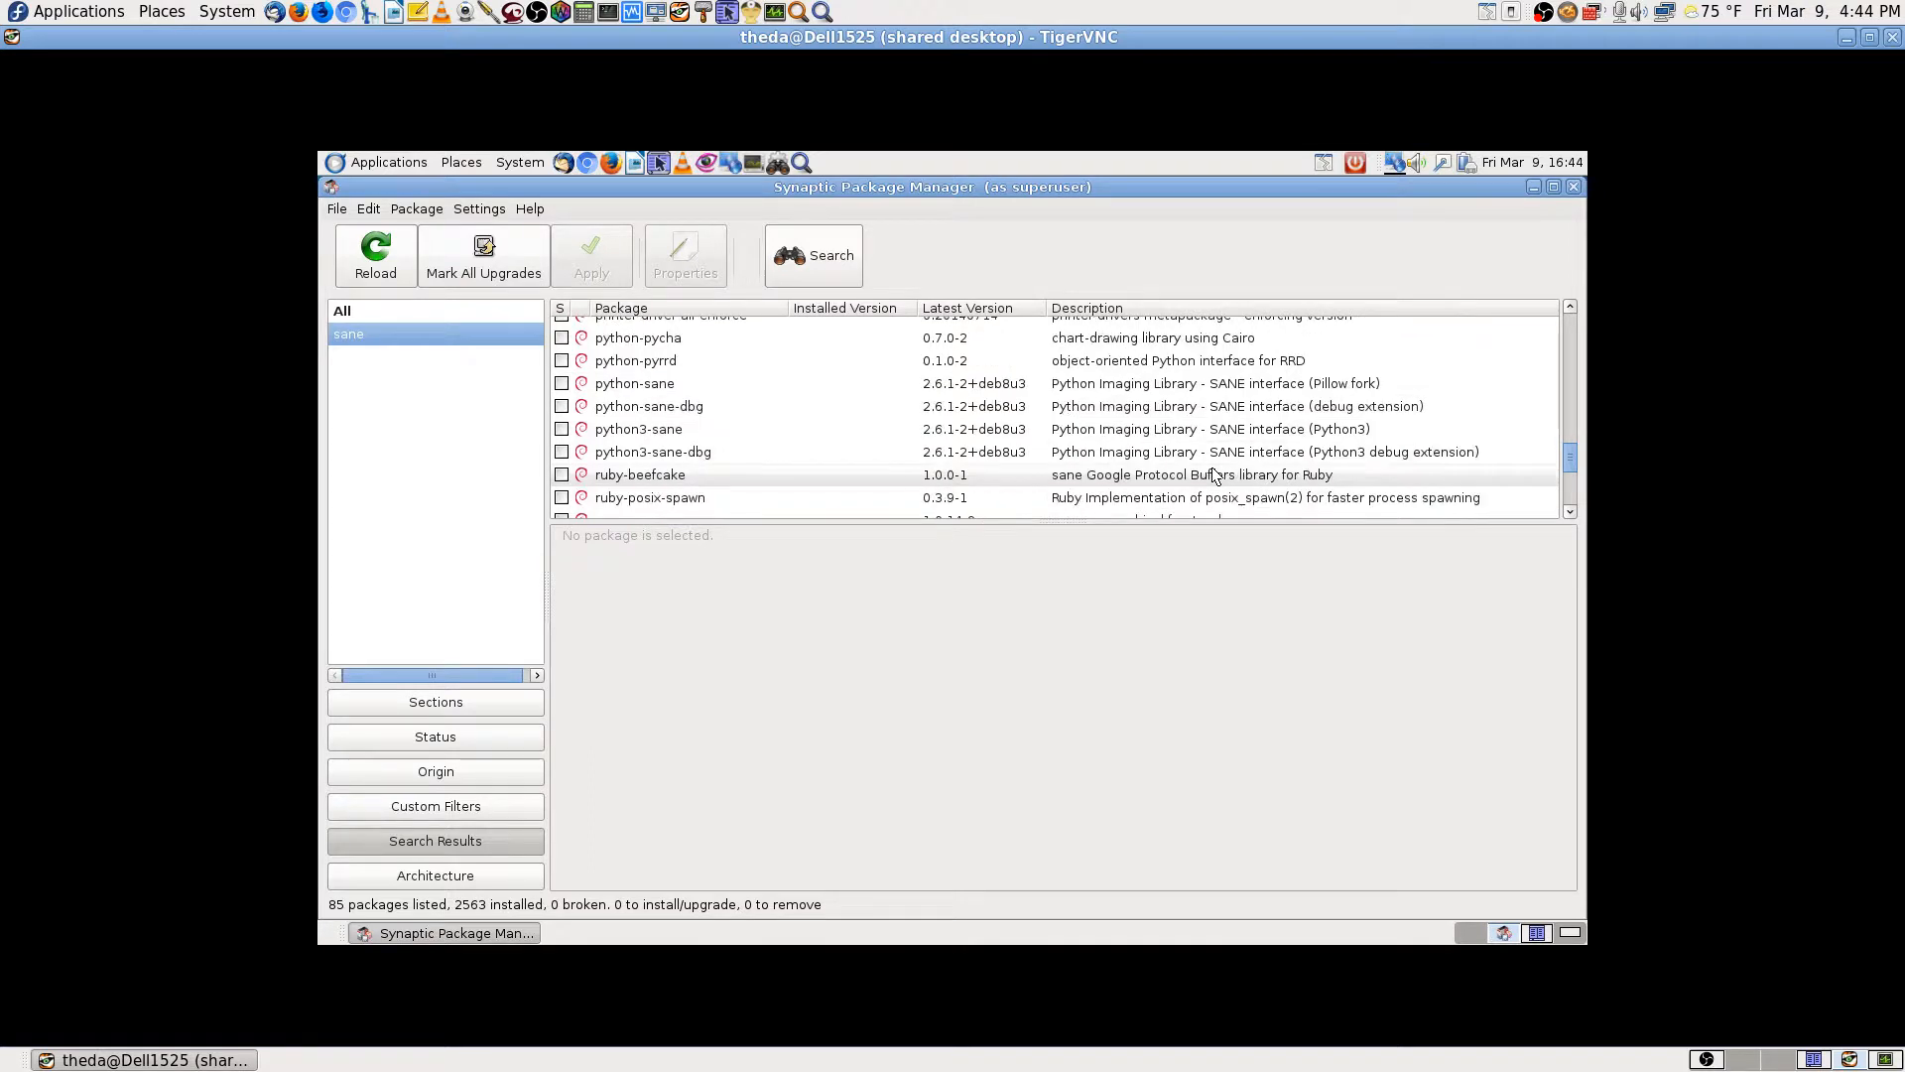
scroll(1215, 475, down, 1)
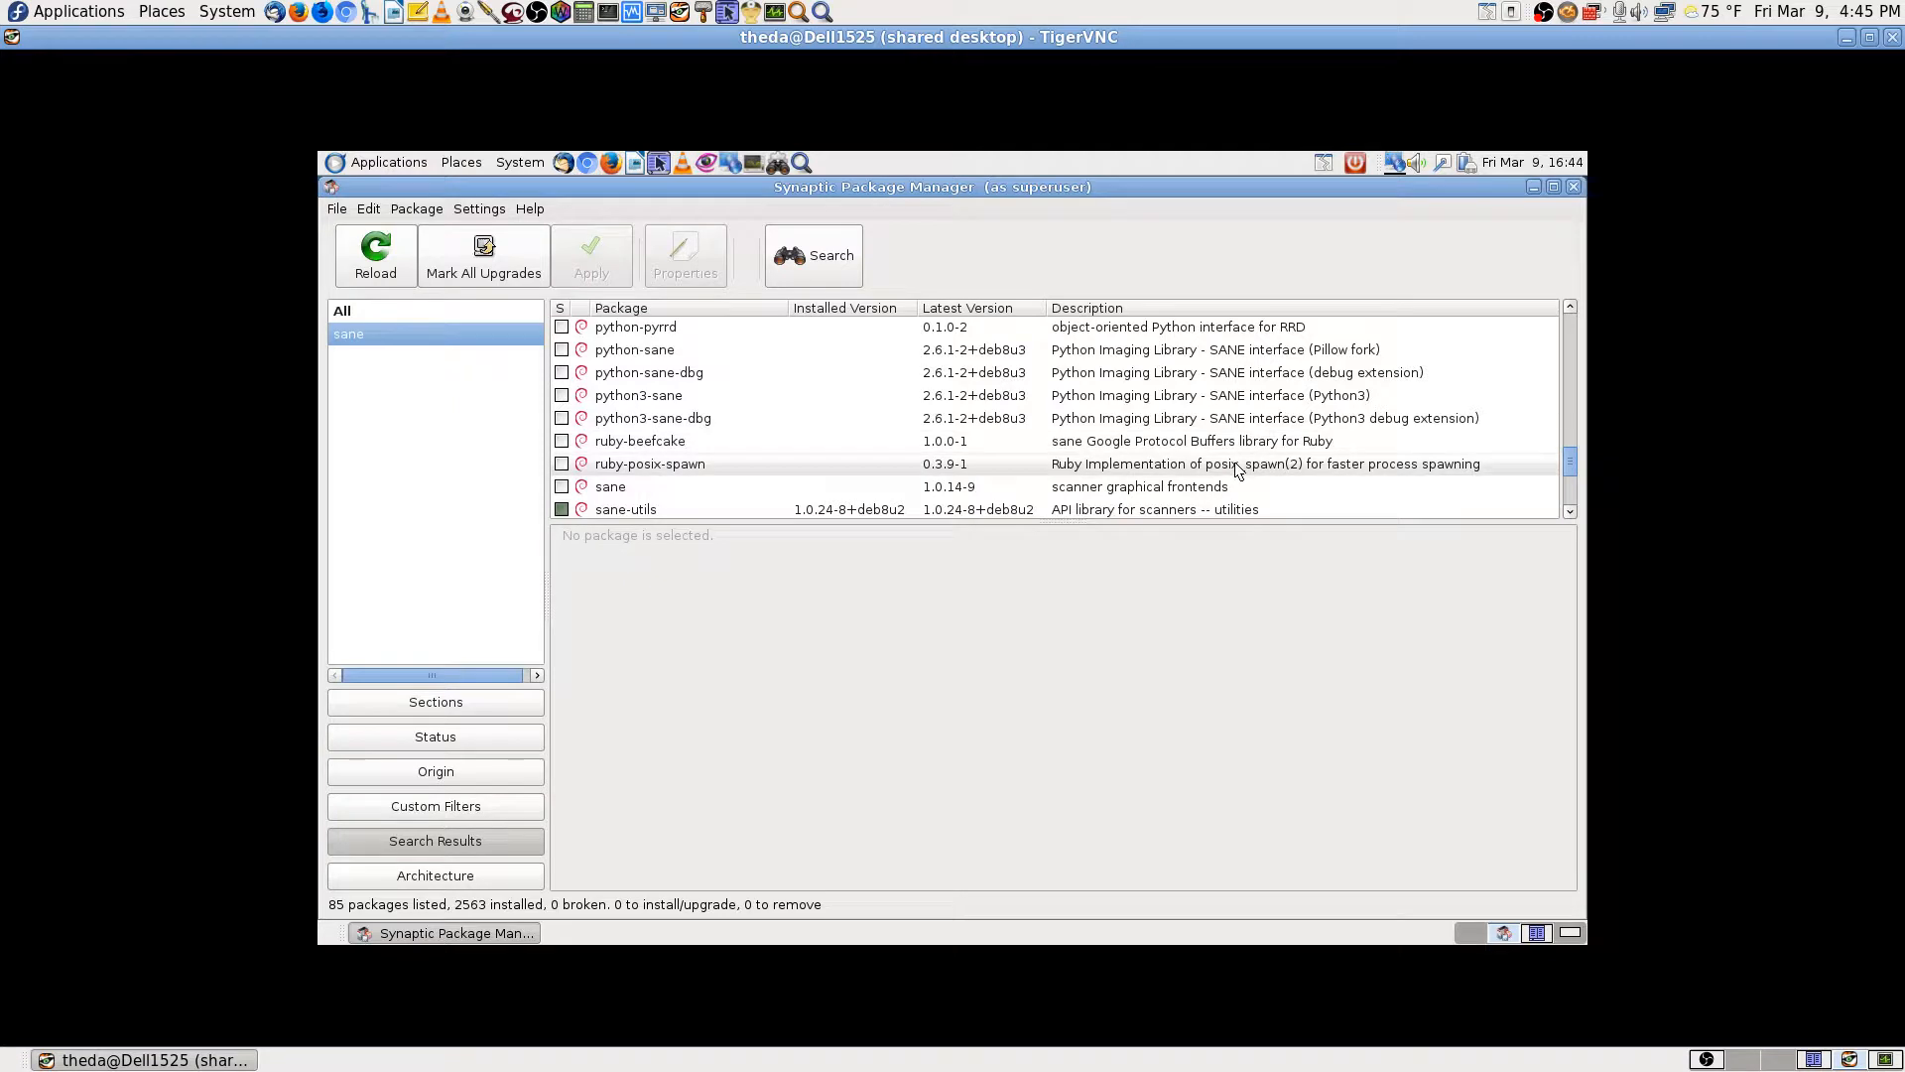
scroll(1237, 470, down, 1)
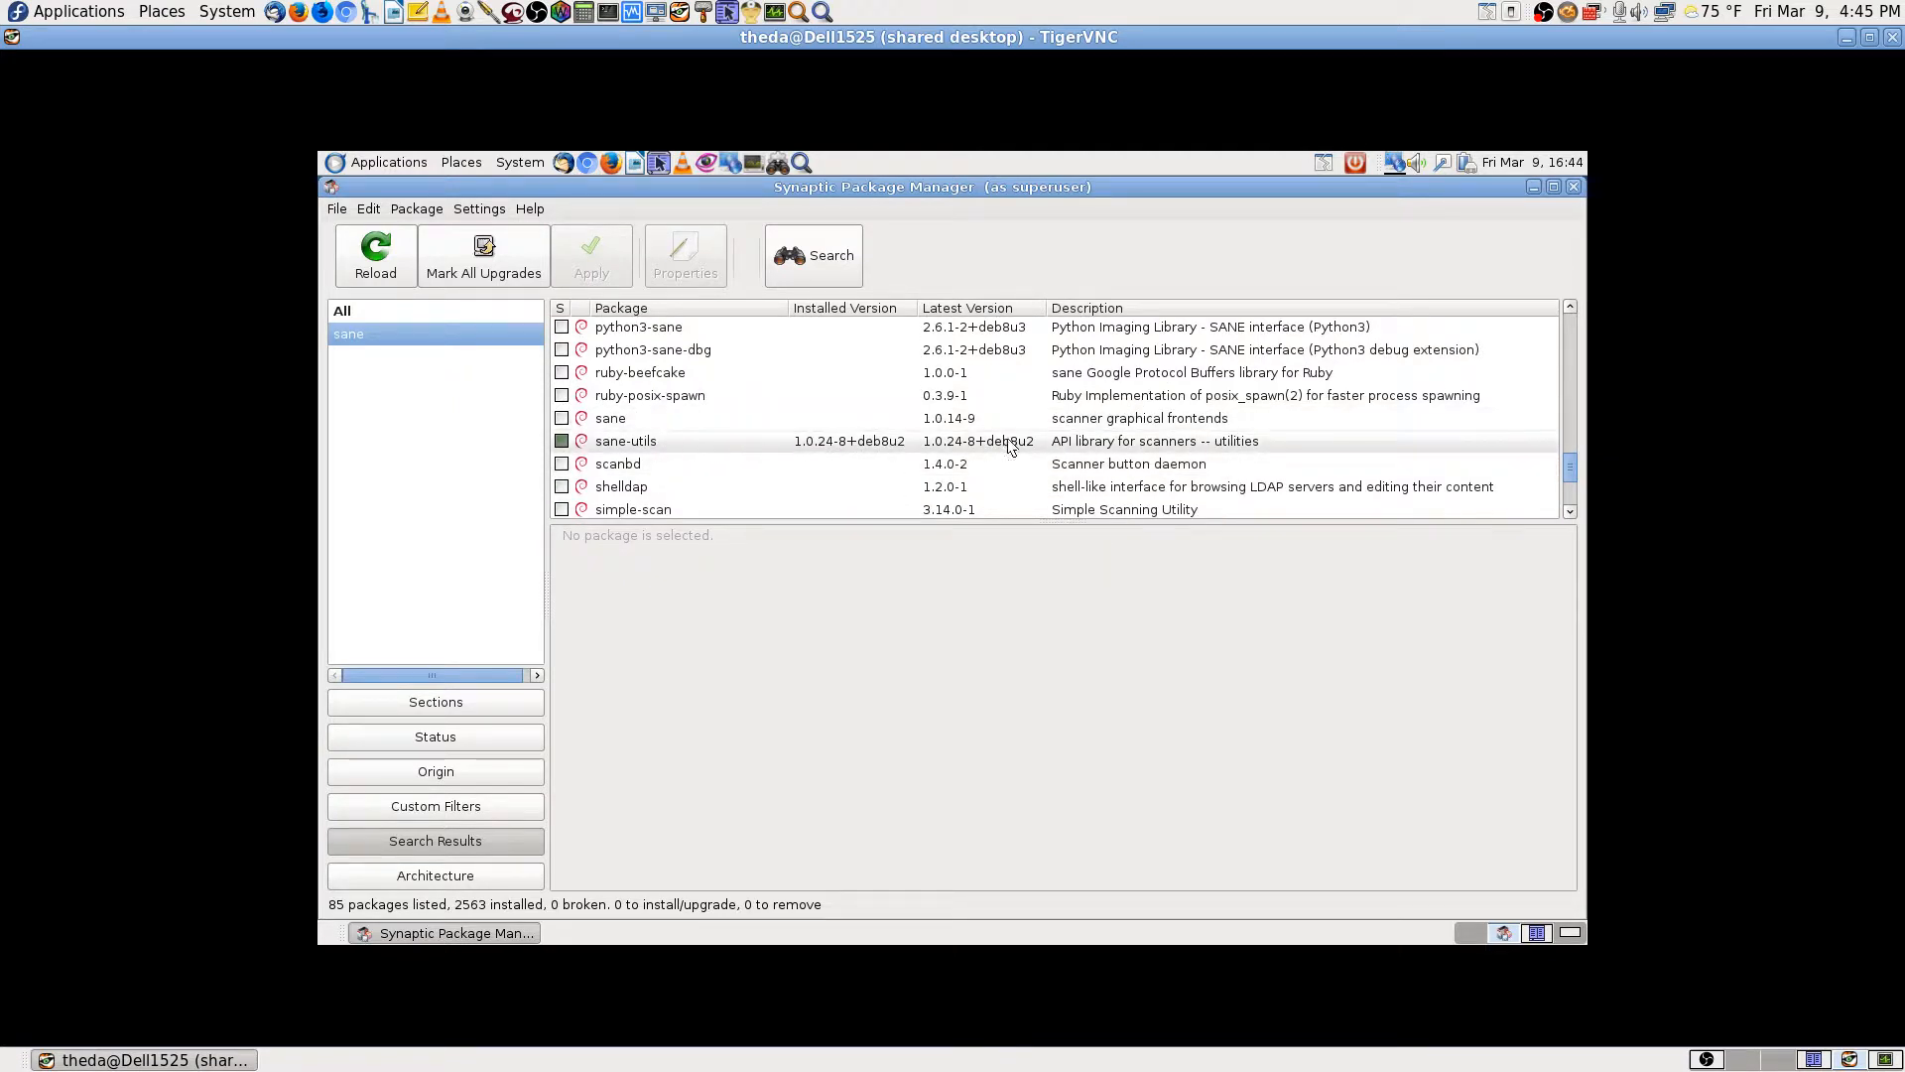
Step: Mark the sane package for installation
click(1168, 422)
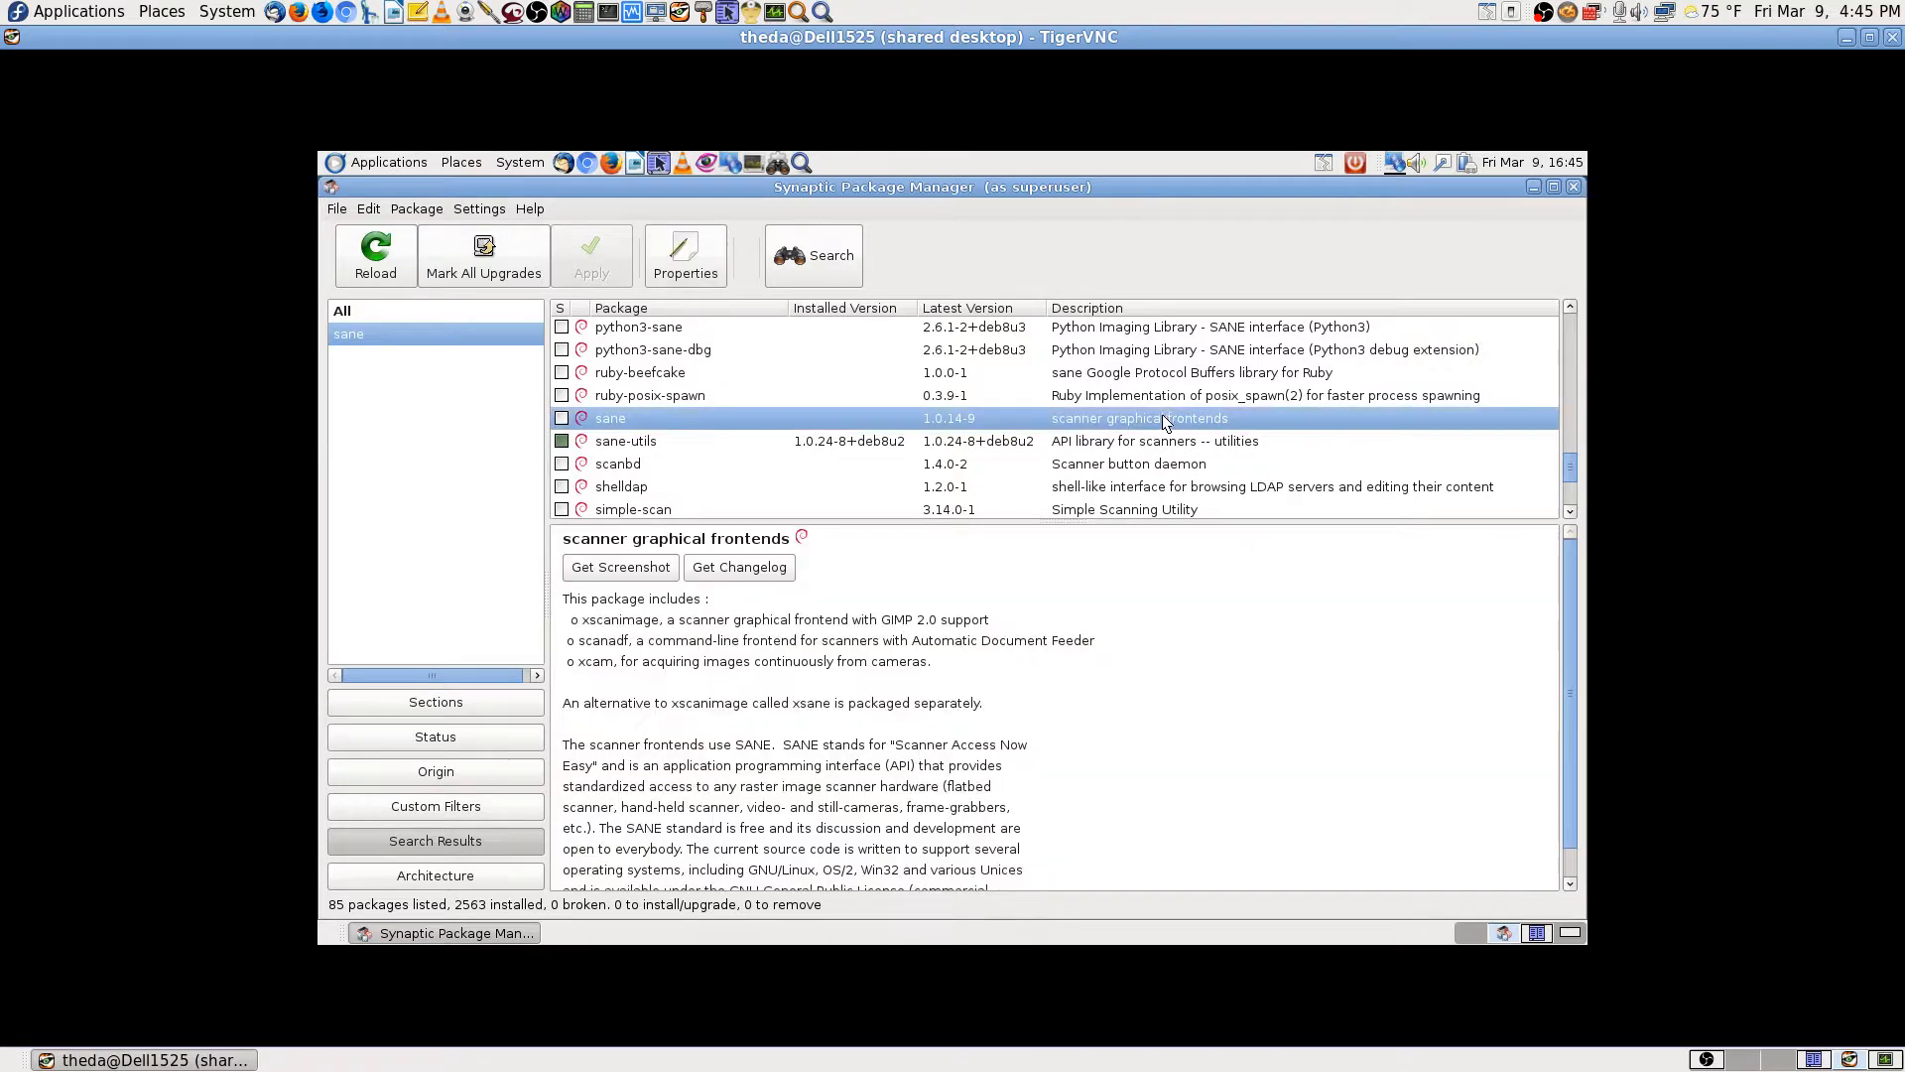
click(562, 418)
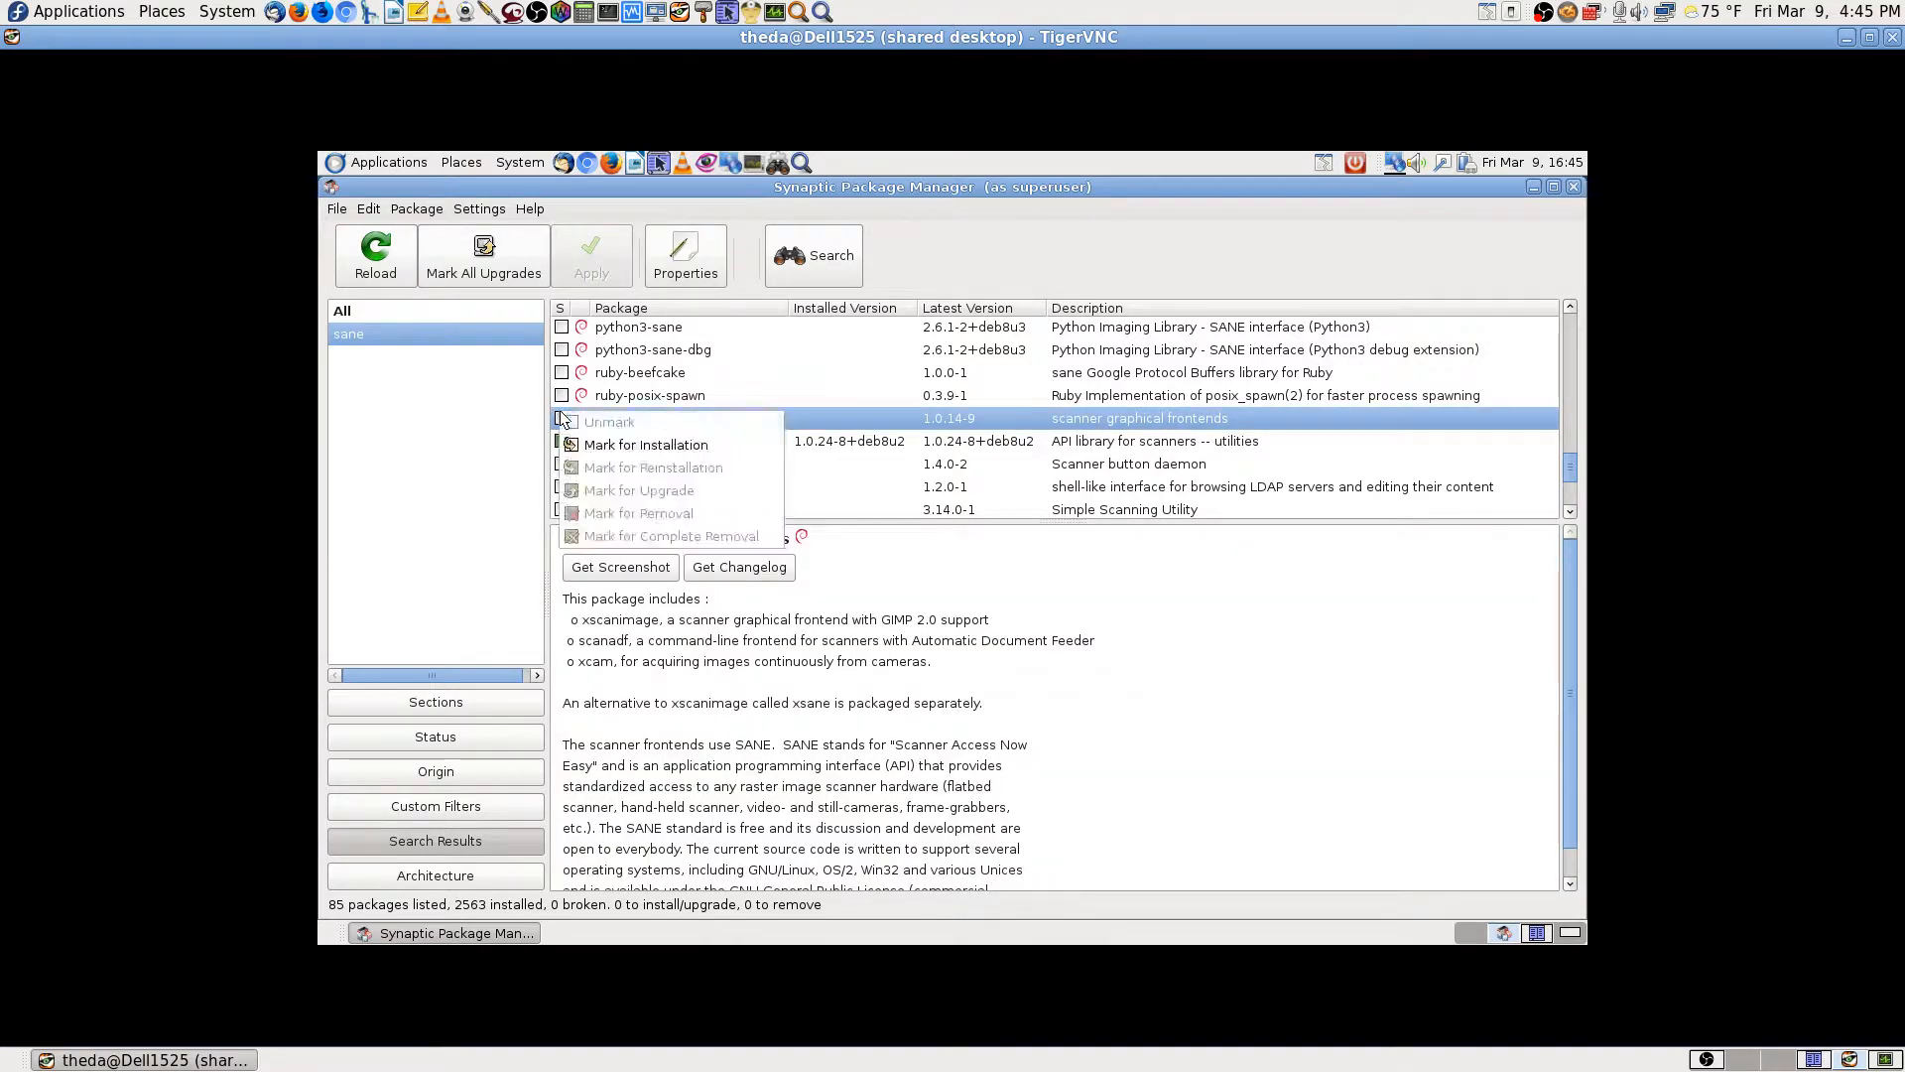
click(664, 445)
Step: Mark xsane for installation, accepting its required xsane-common package too
scroll(1211, 488, down, 2)
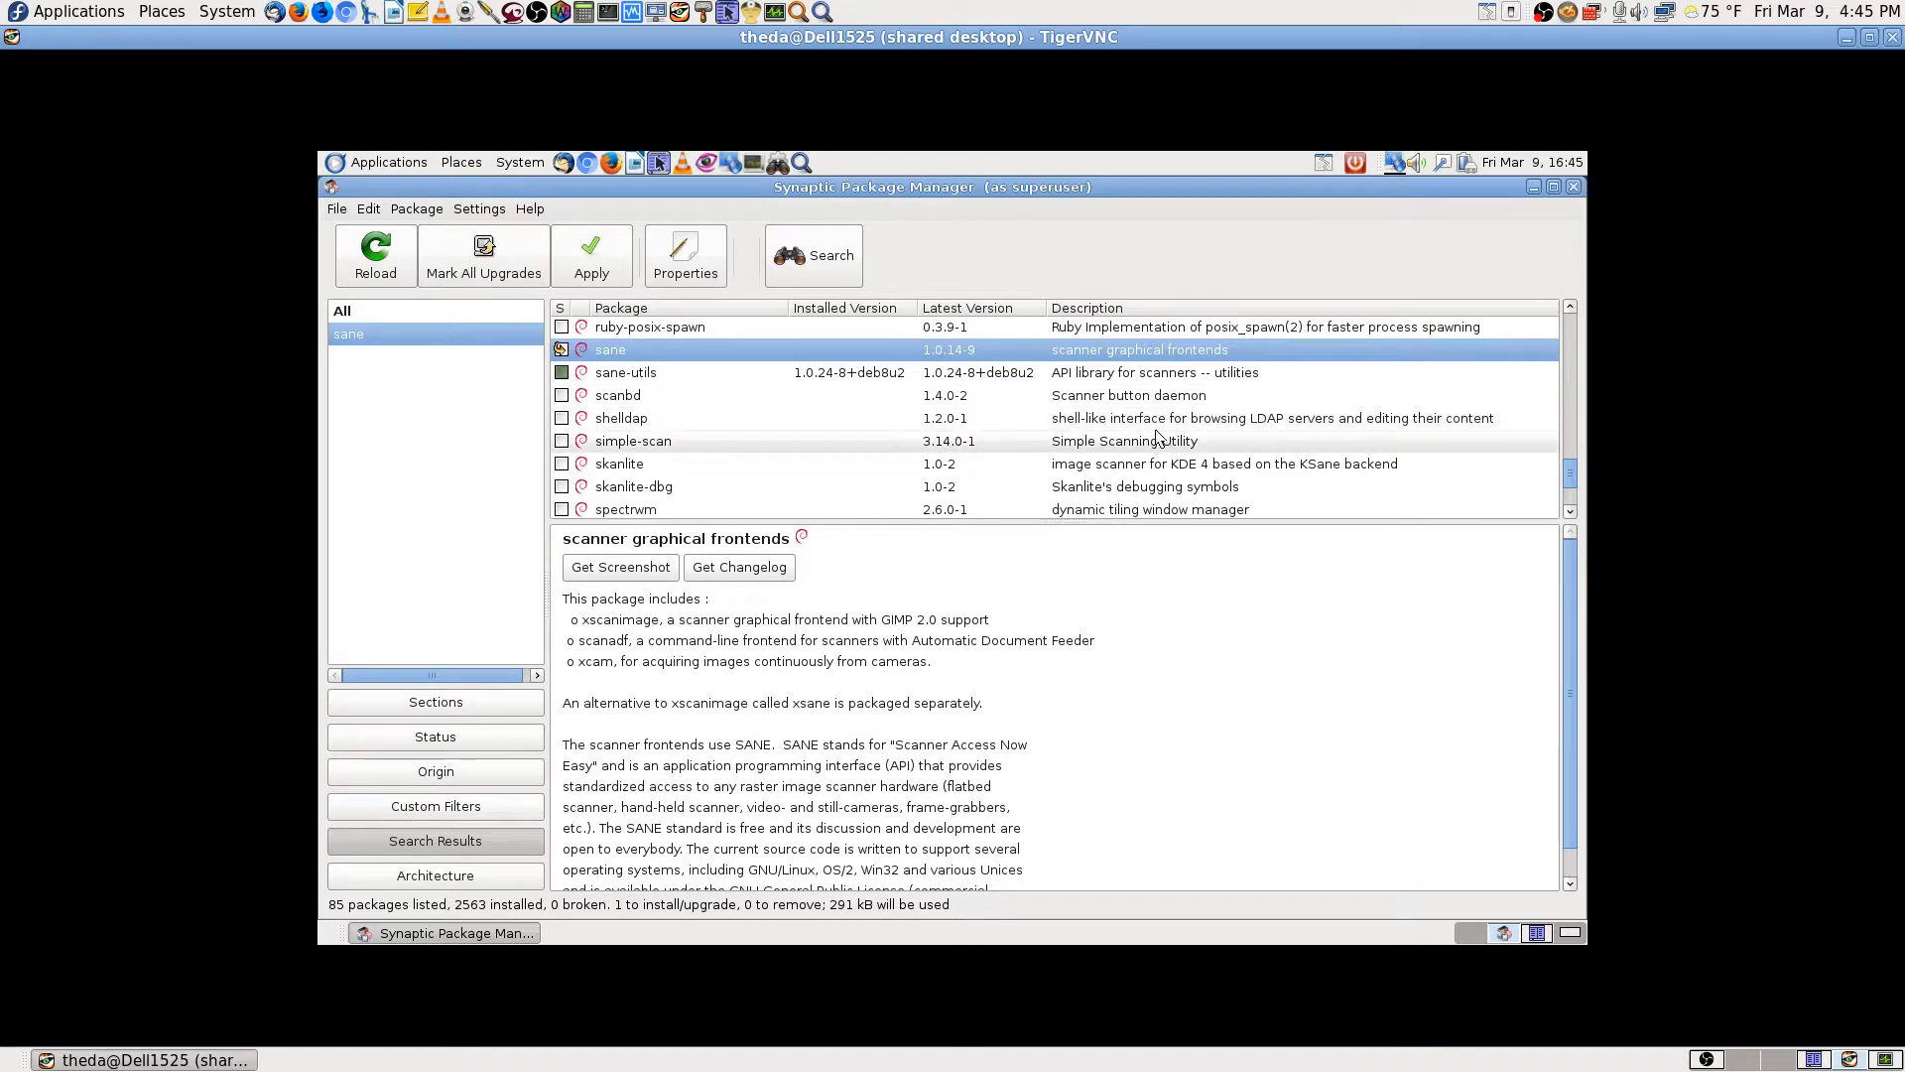
scroll(1160, 464, down, 1)
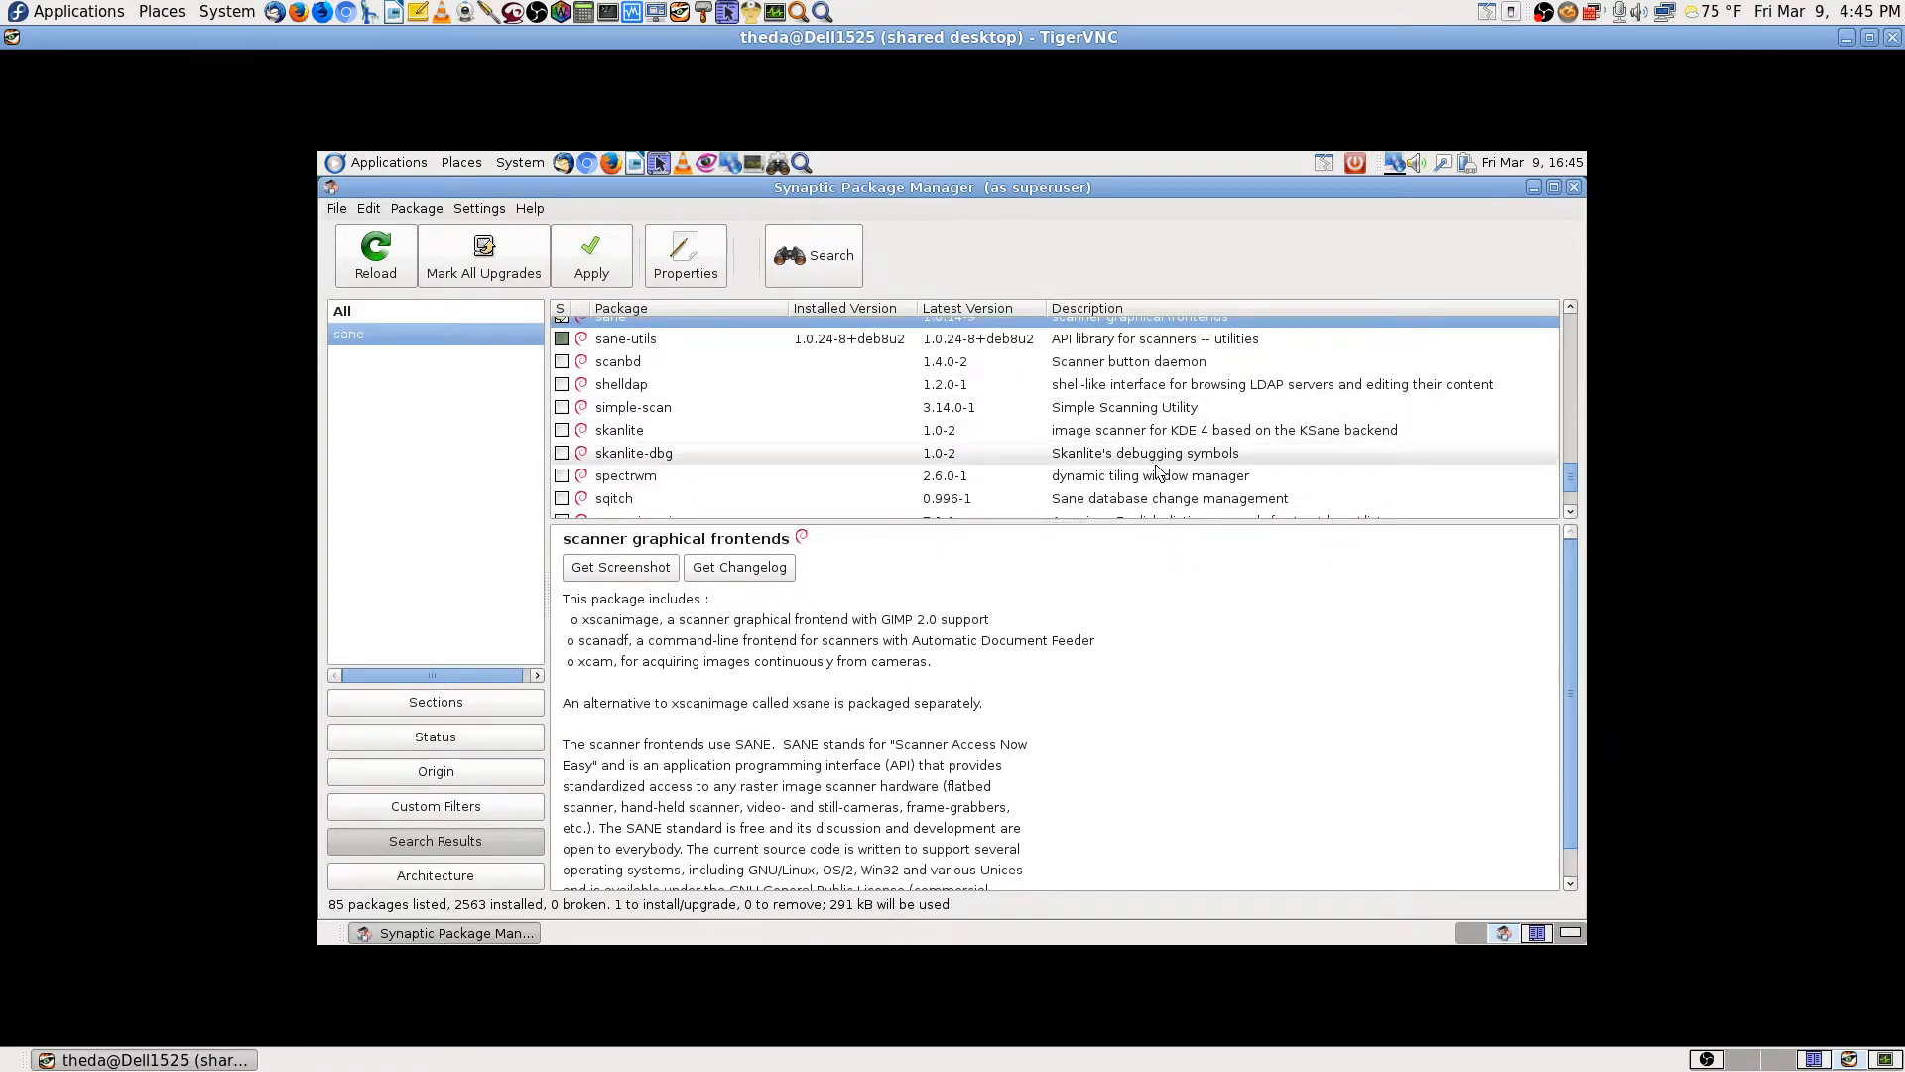
scroll(1160, 477, down, 1)
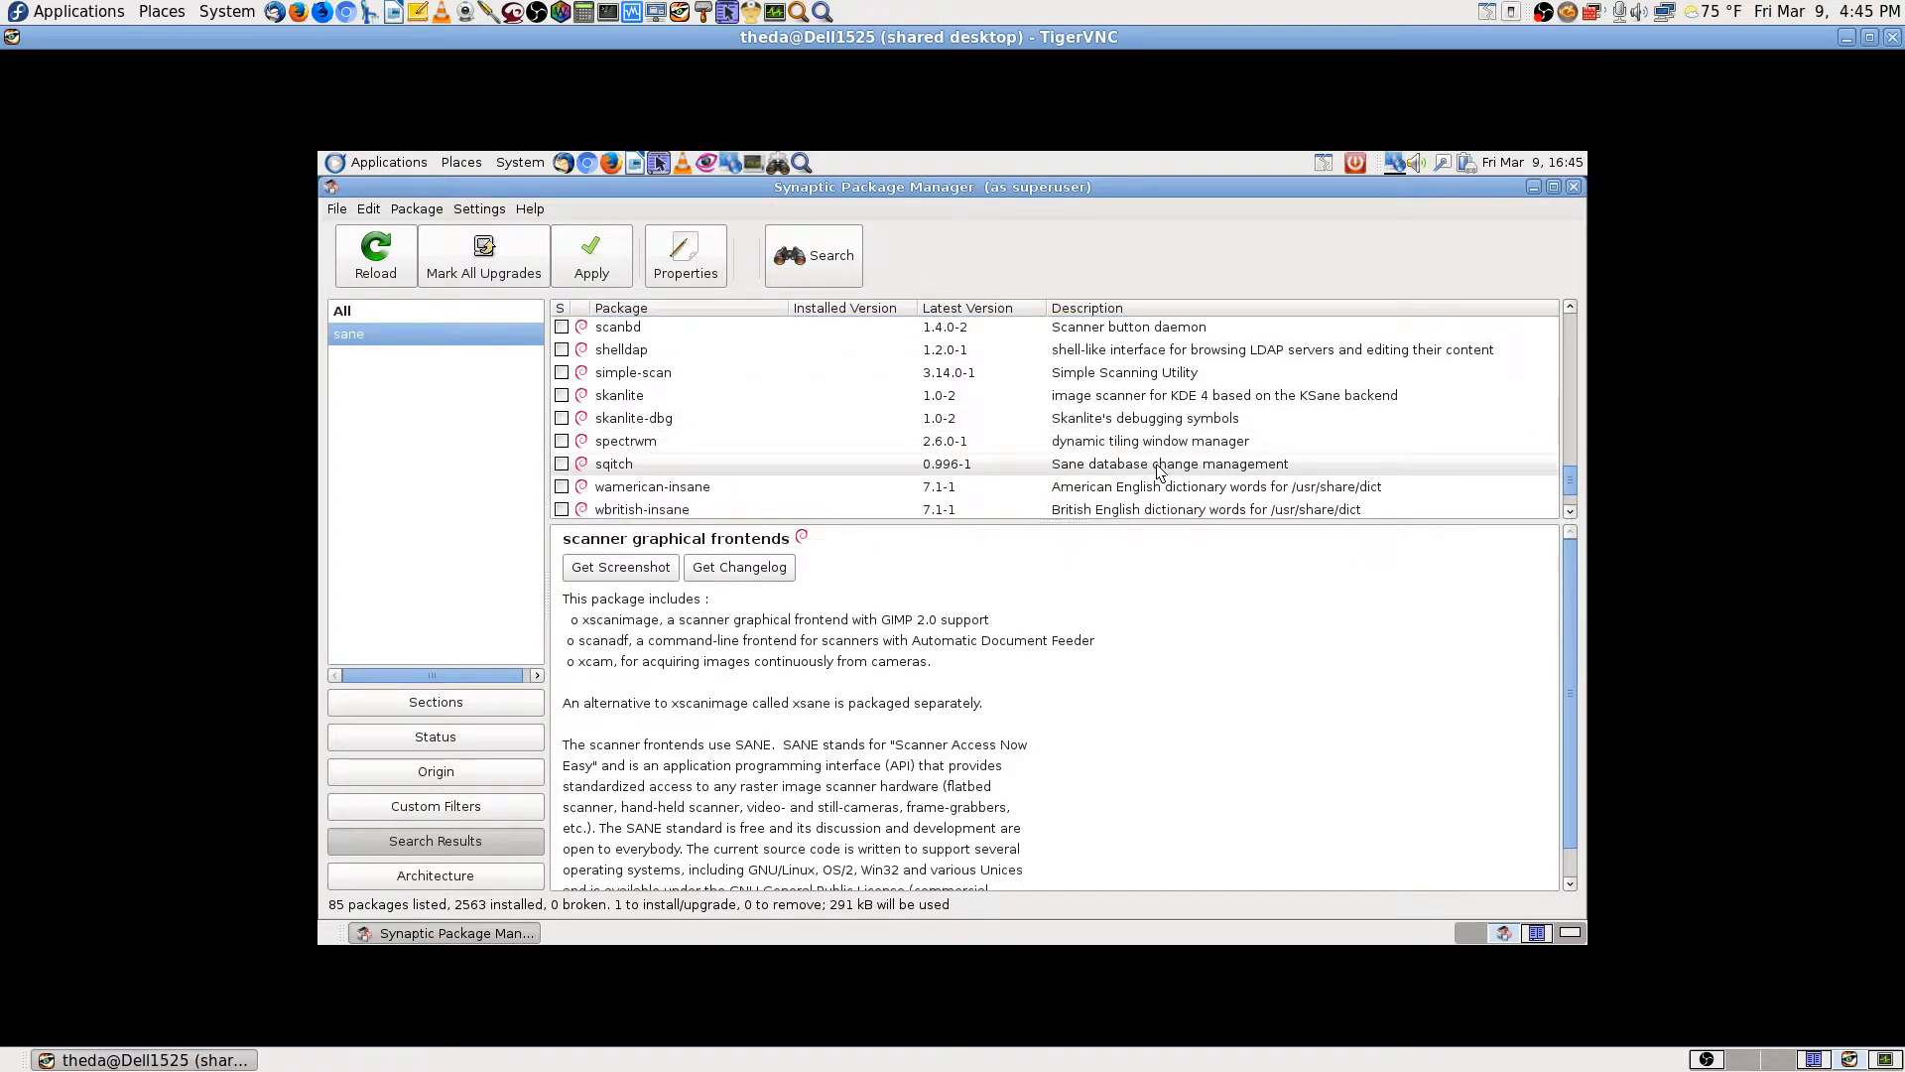
scroll(1160, 472, down, 2)
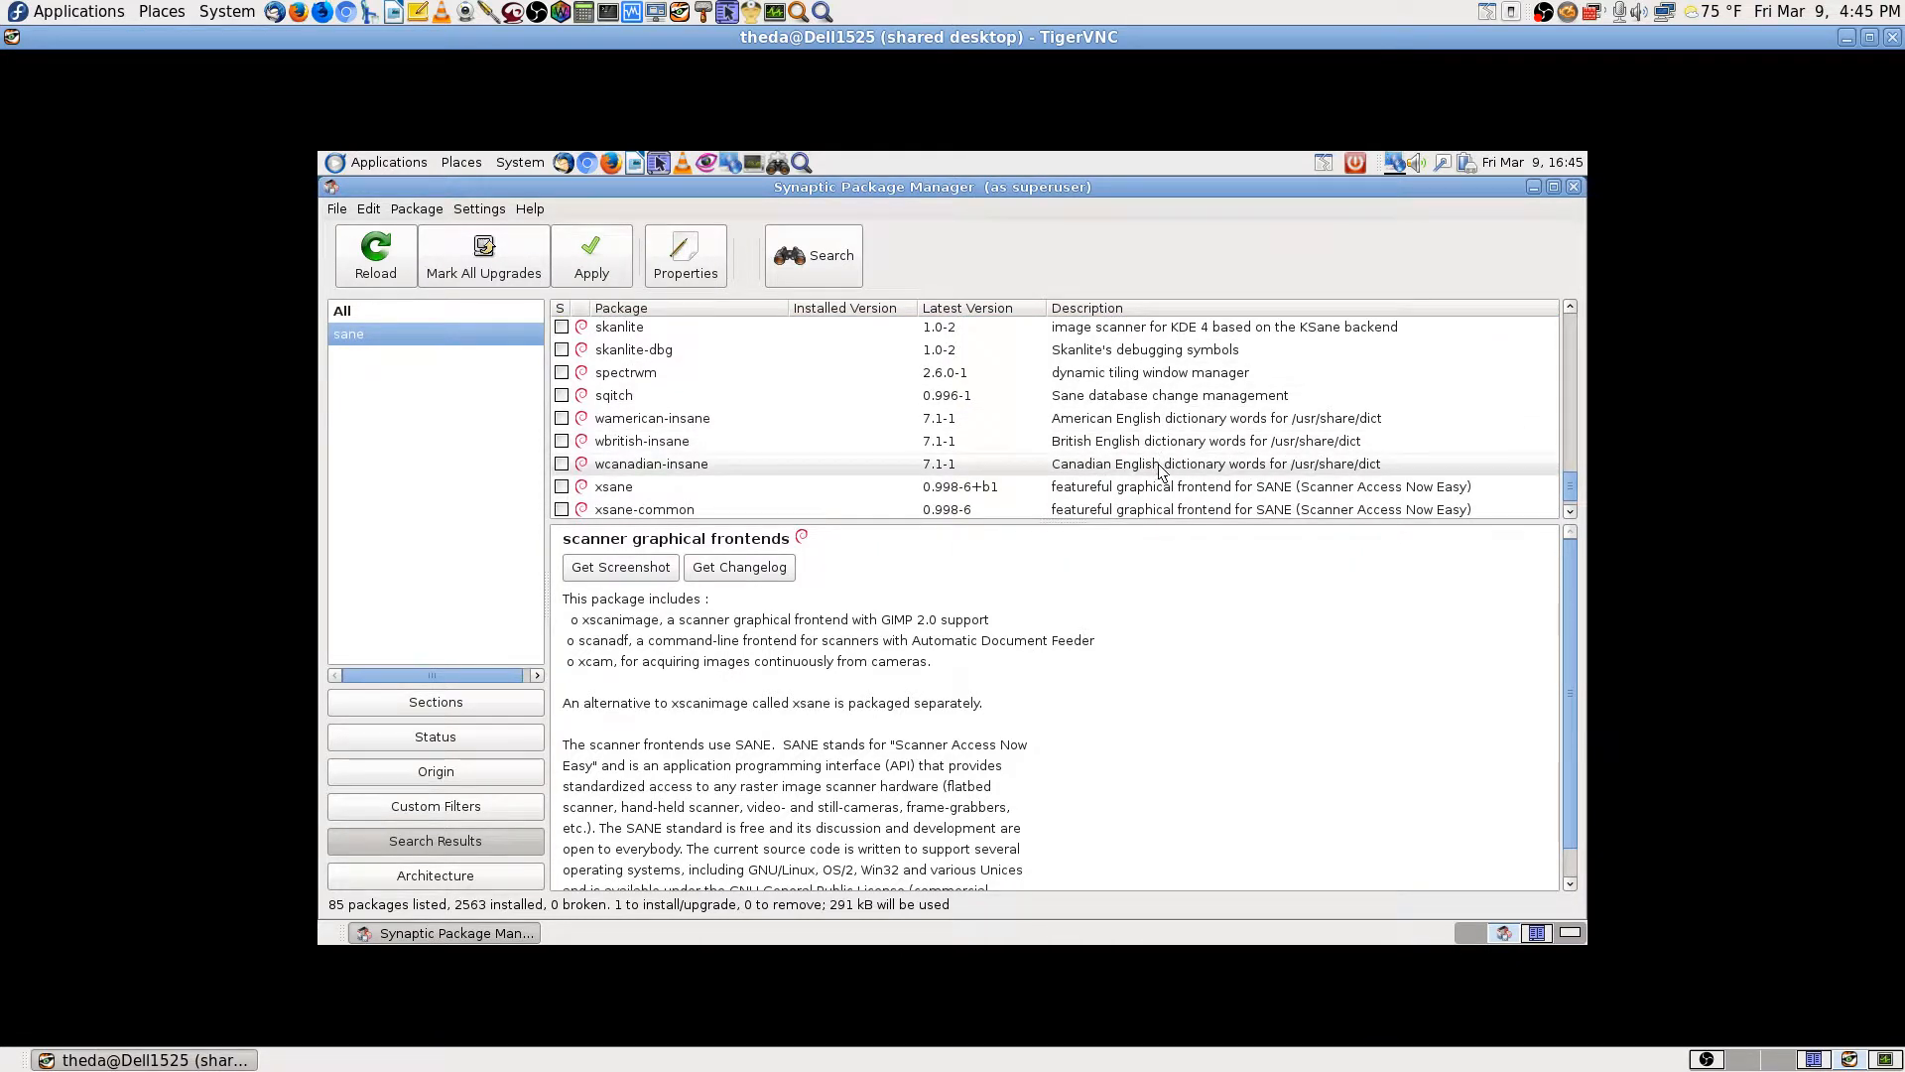
scroll(1161, 472, down, 1)
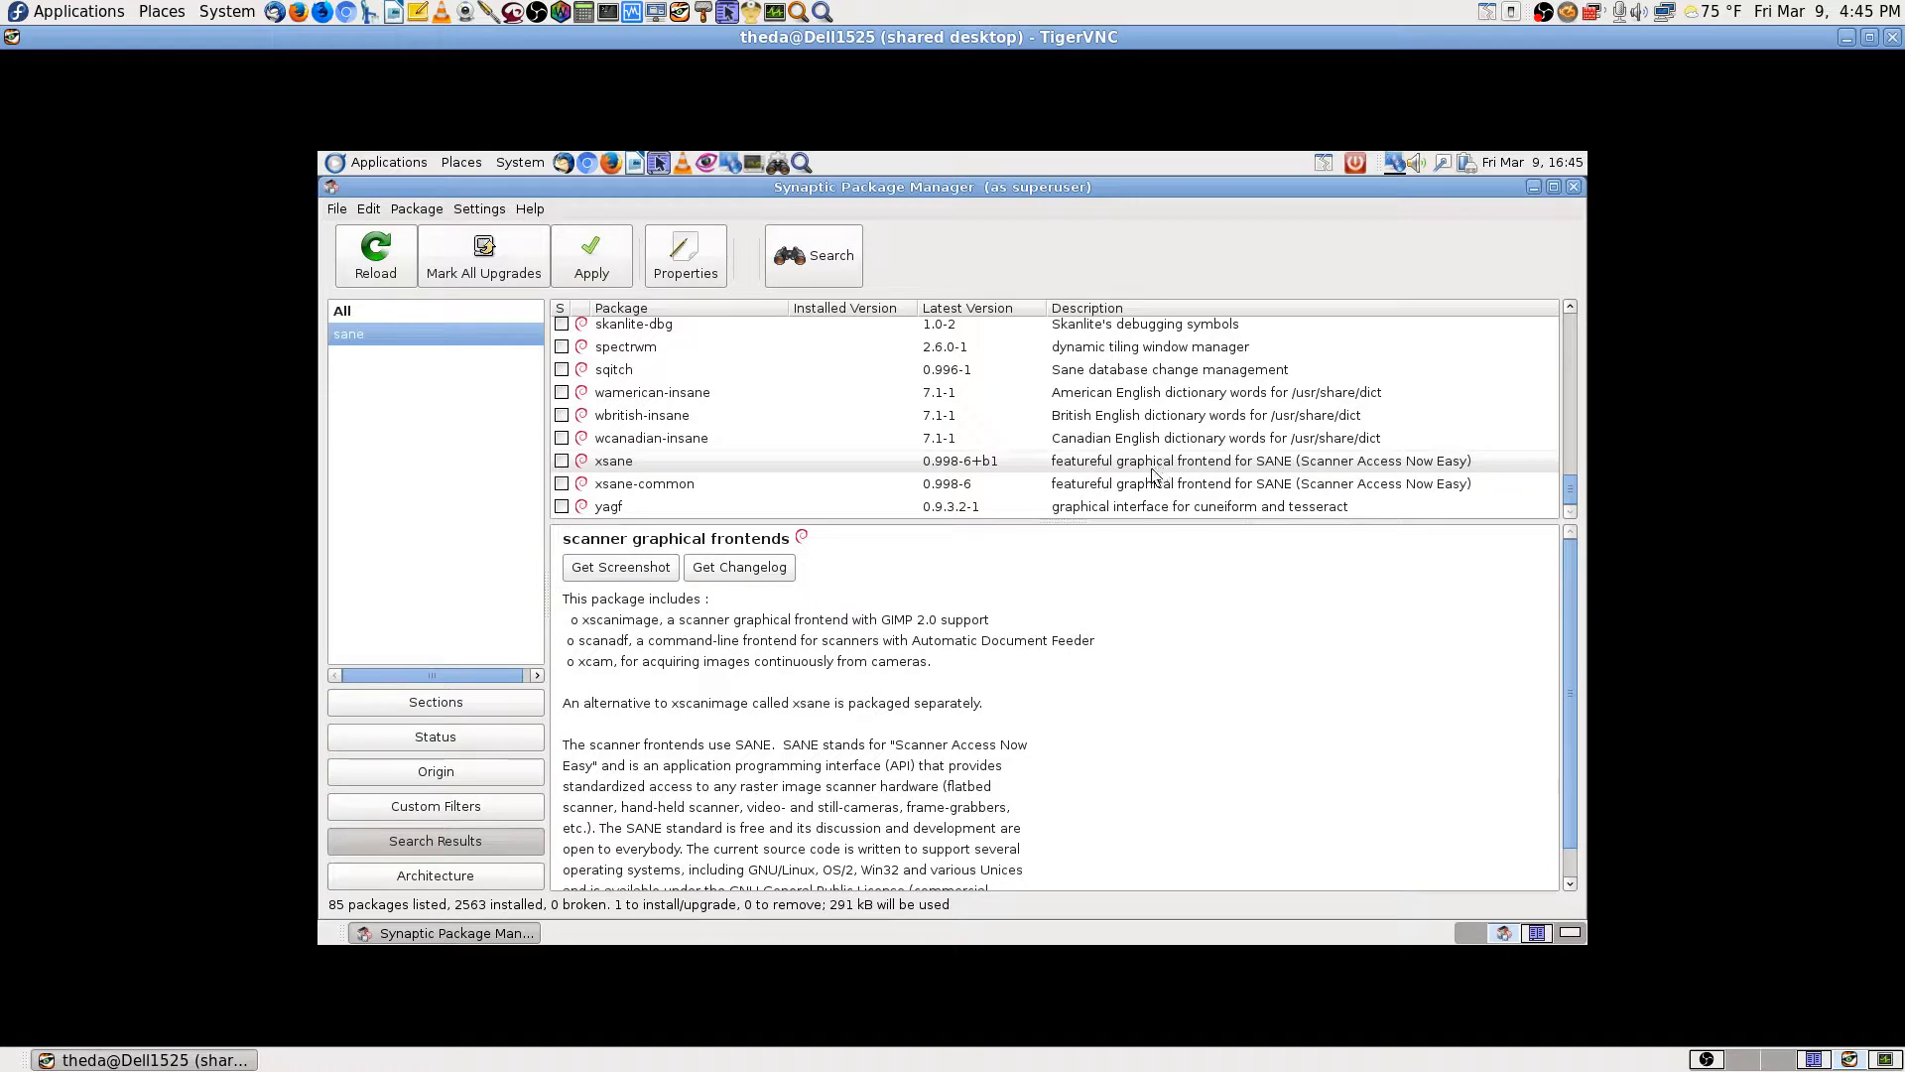
click(625, 462)
click(562, 462)
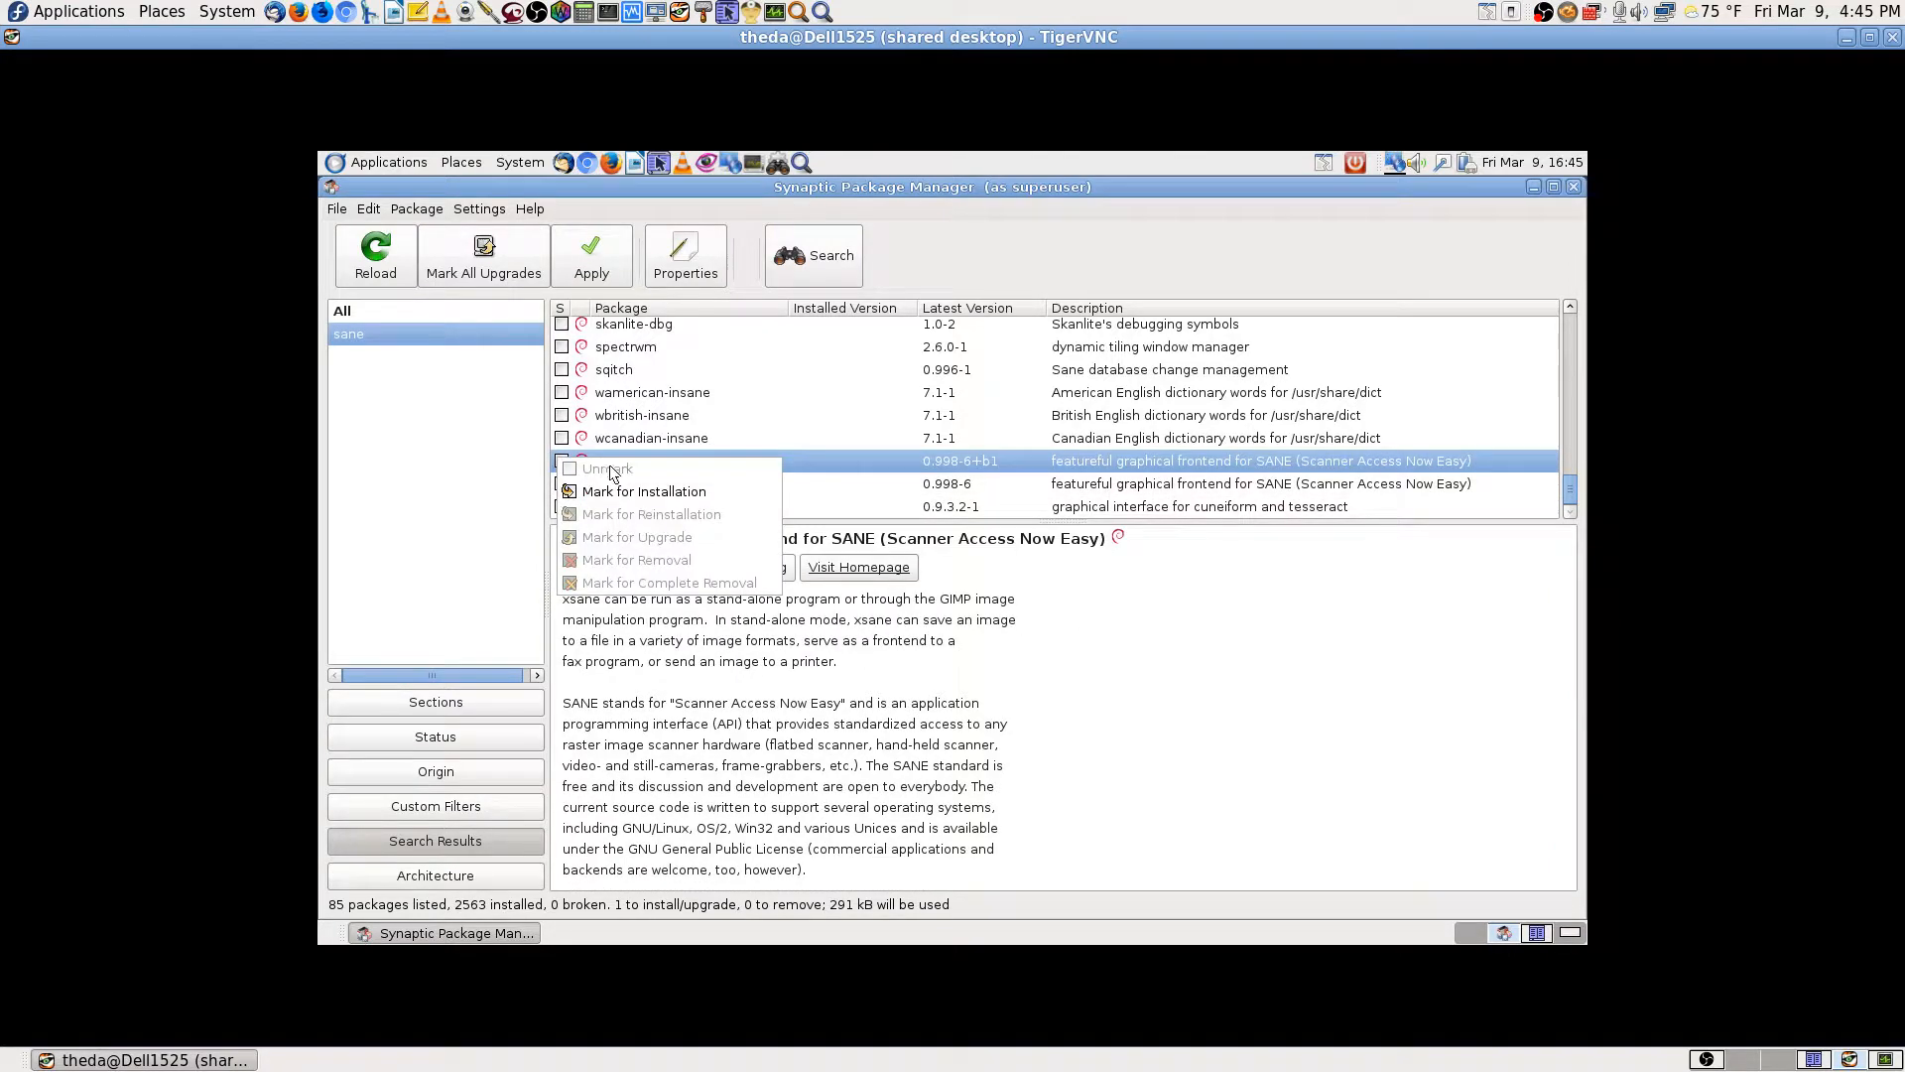
click(609, 490)
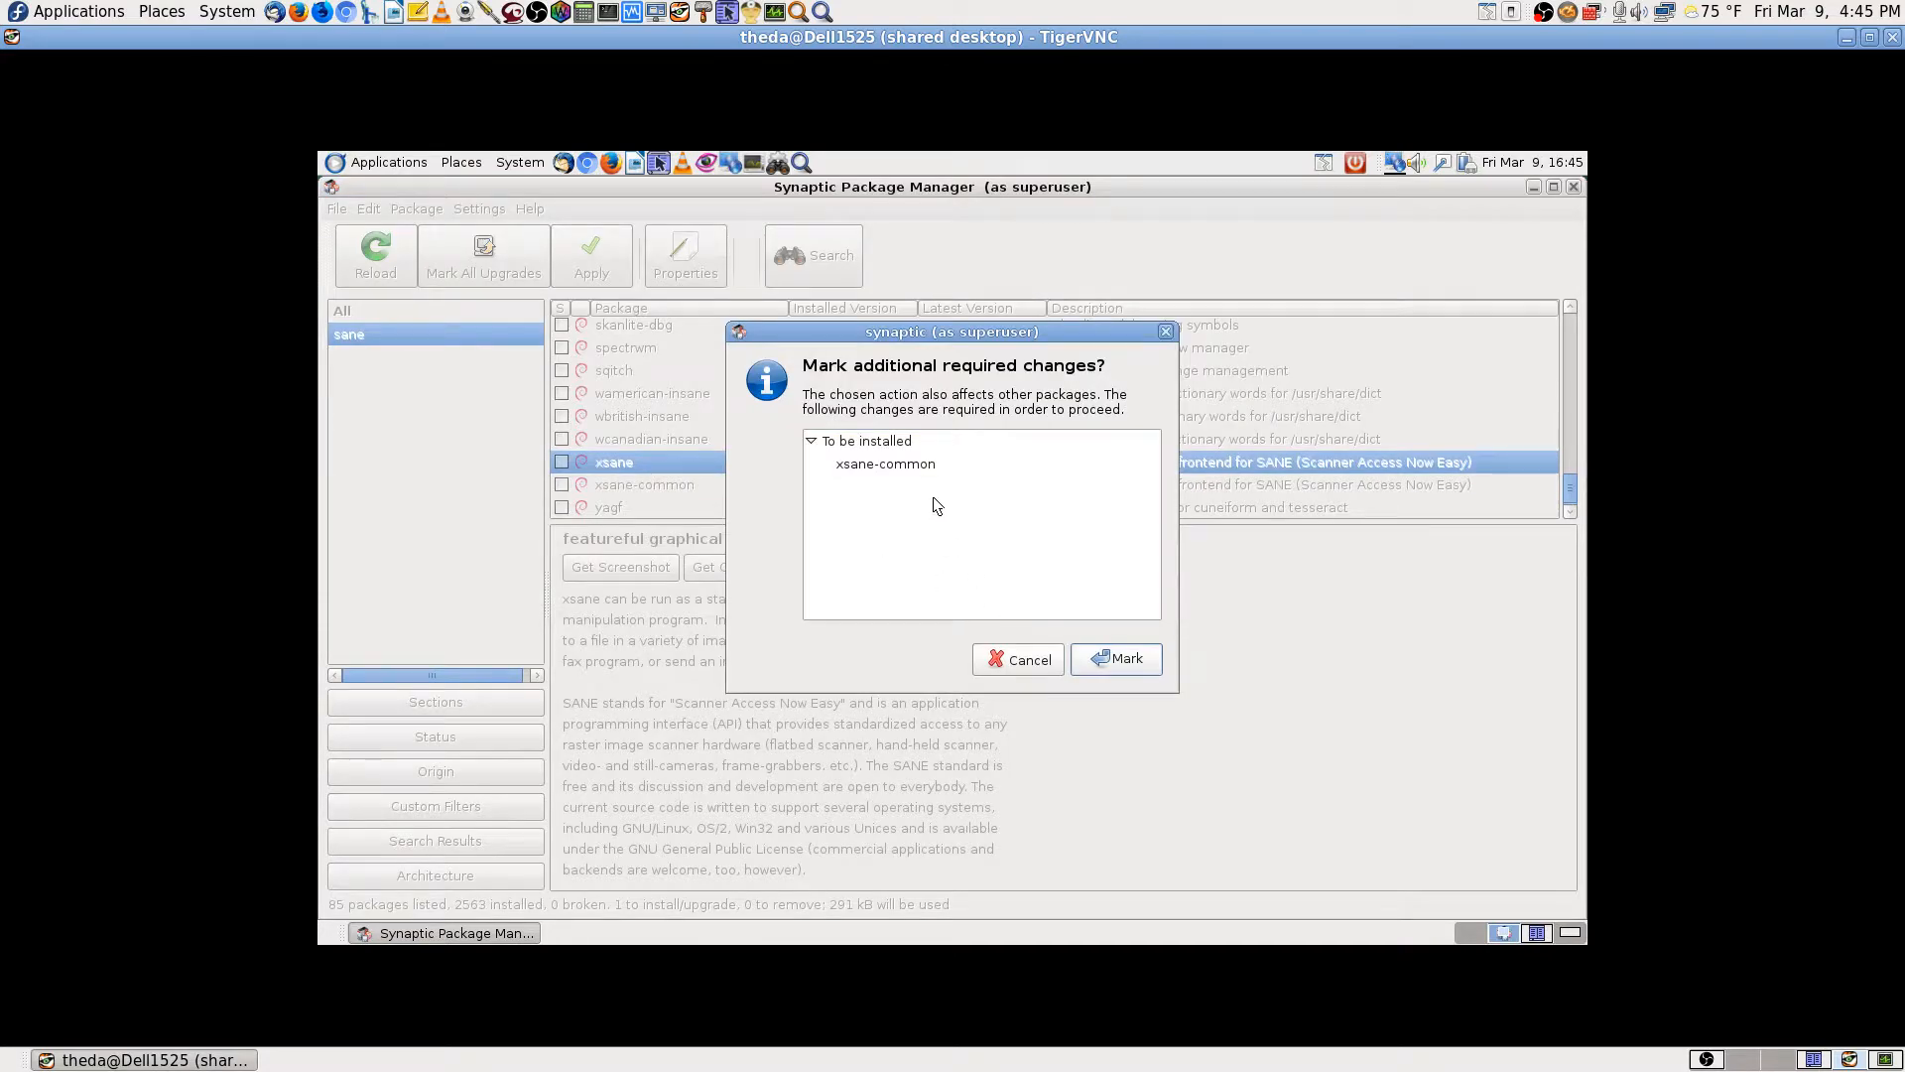
click(1141, 660)
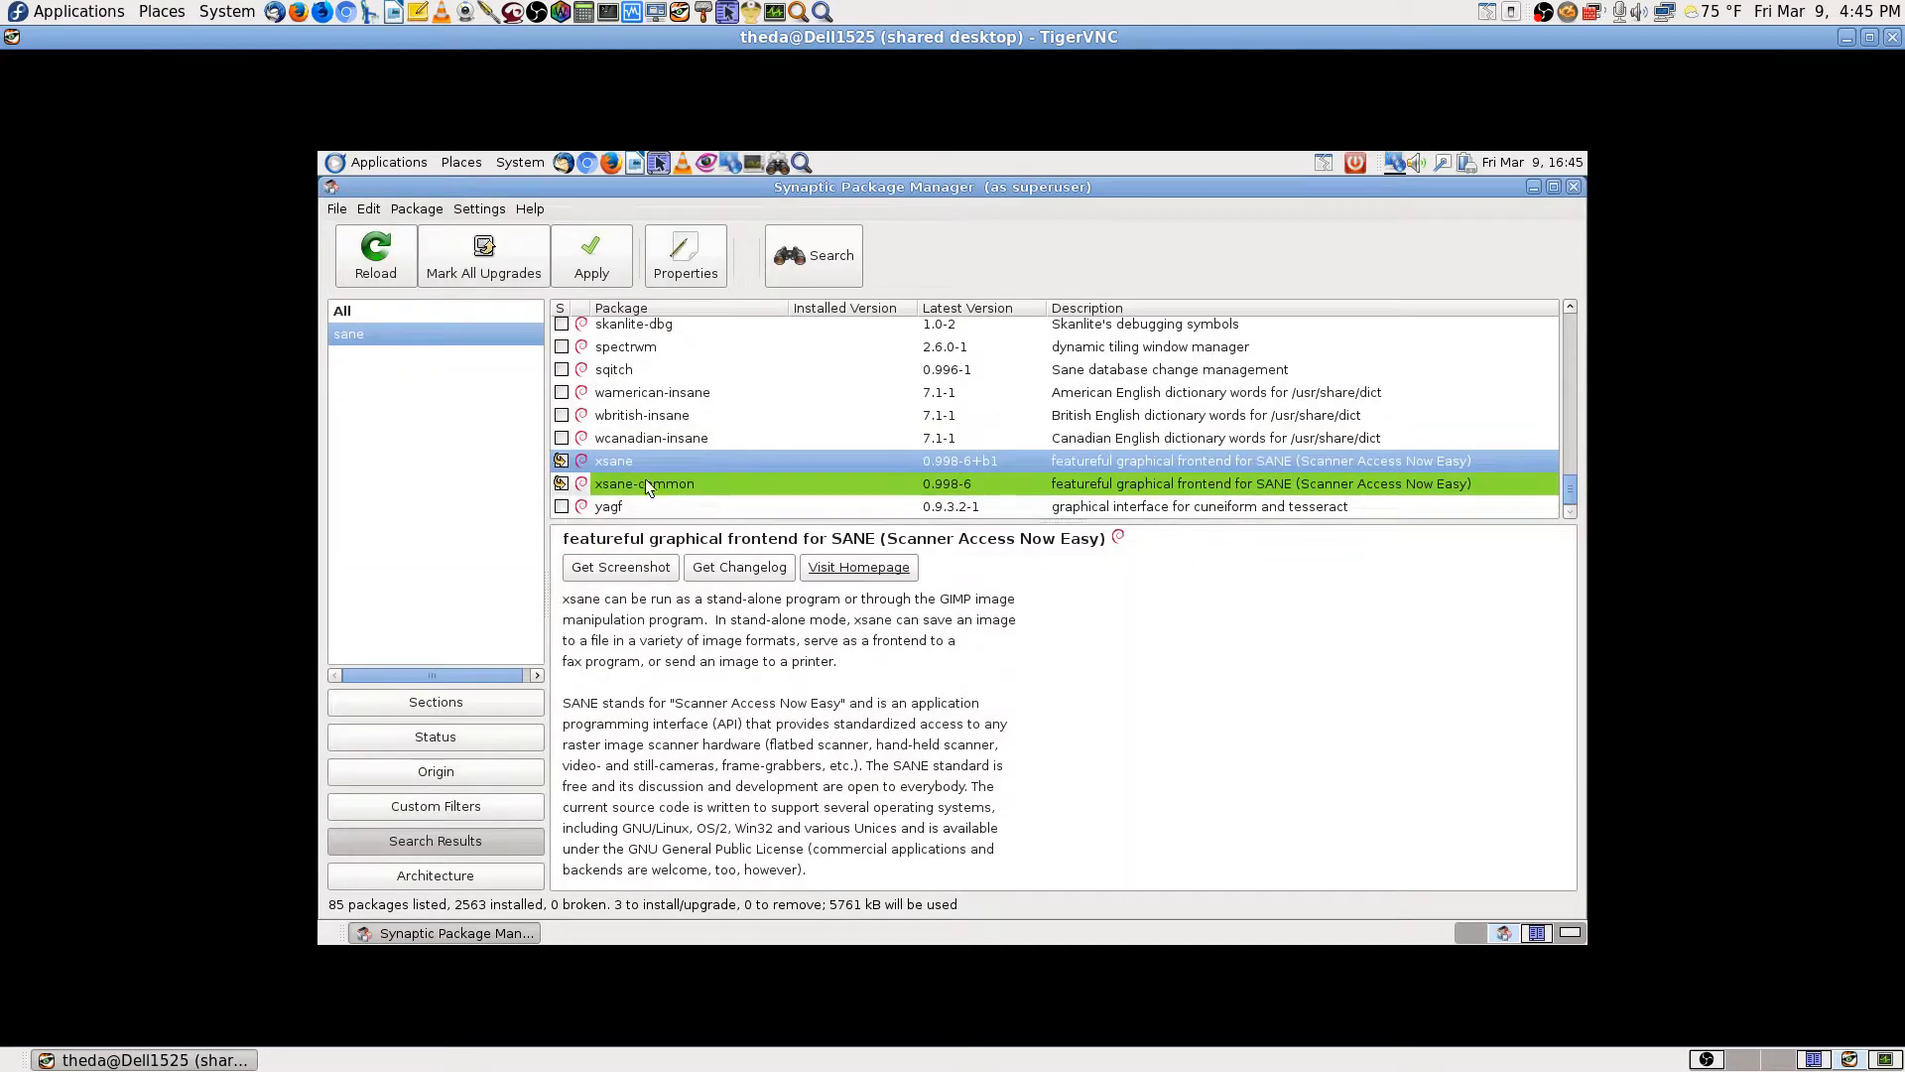
scroll(1153, 425, up, 10)
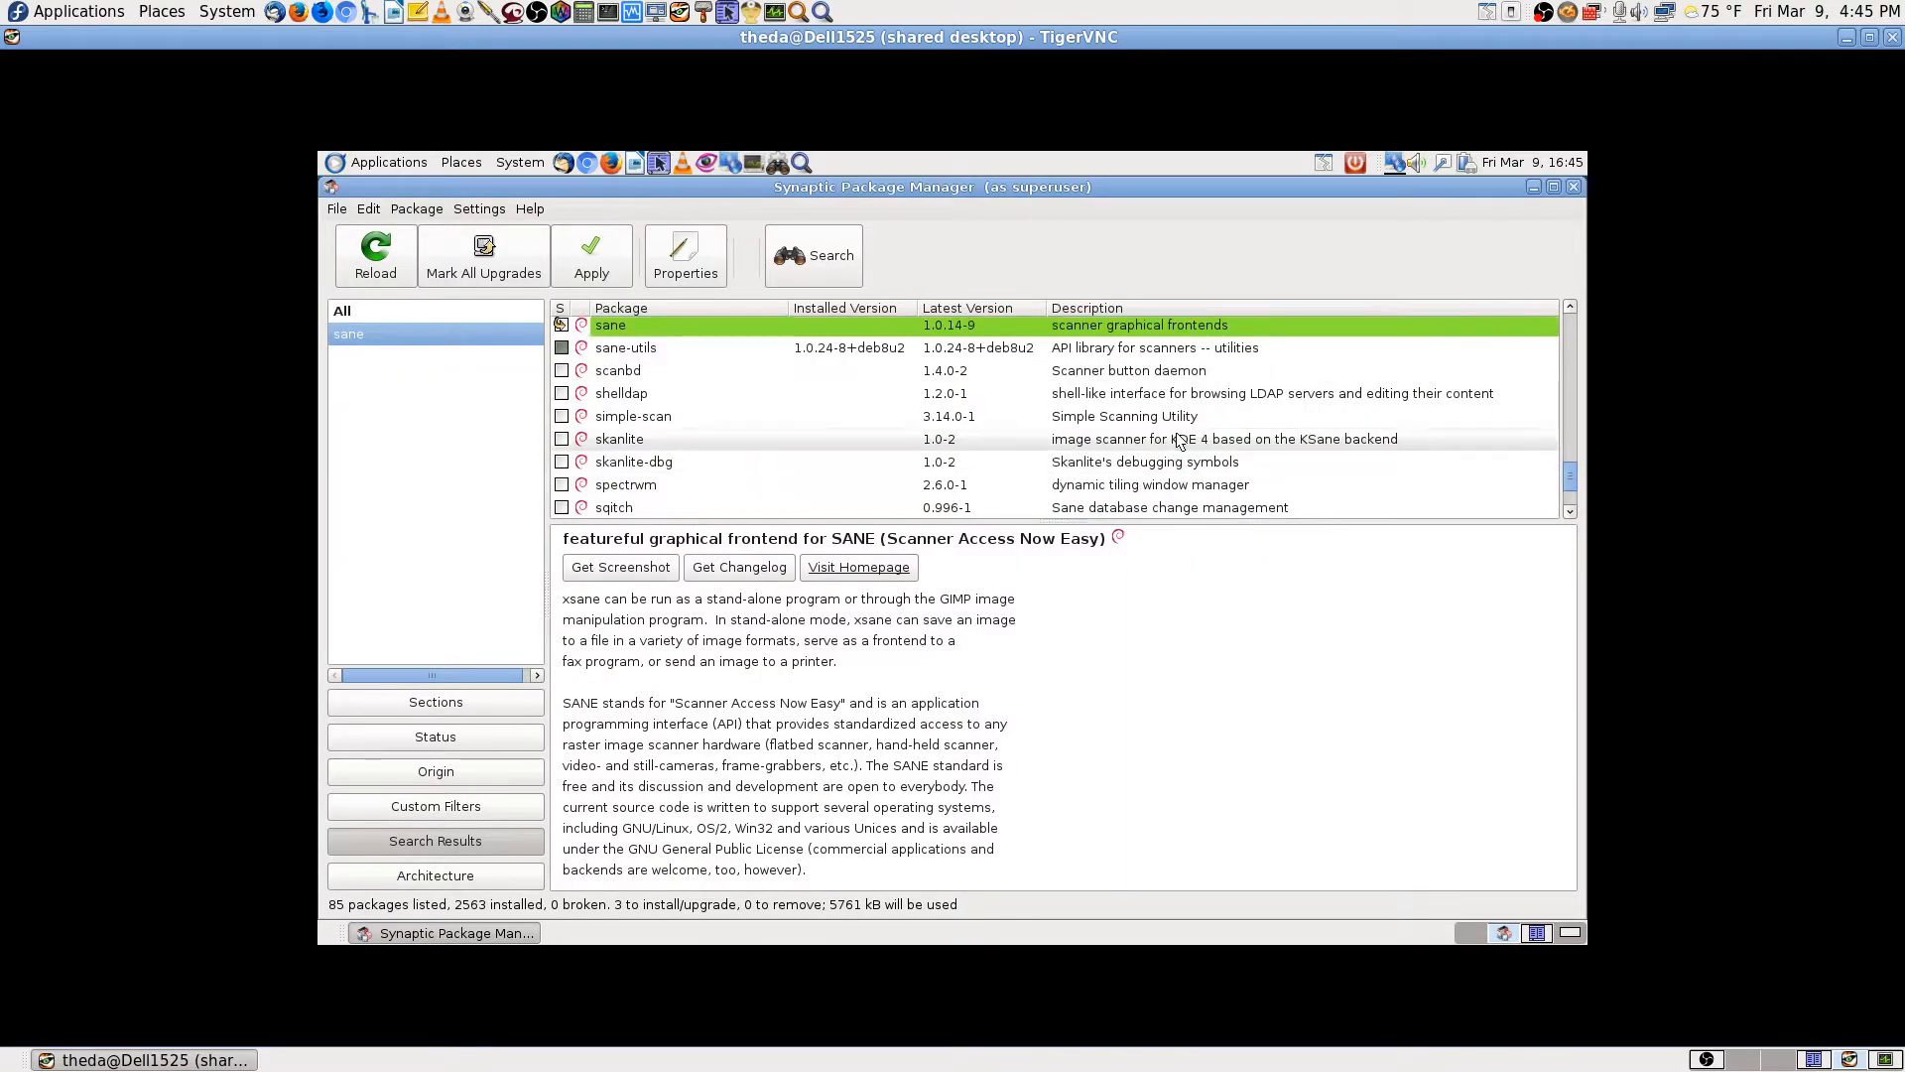
scroll(1153, 425, up, 3)
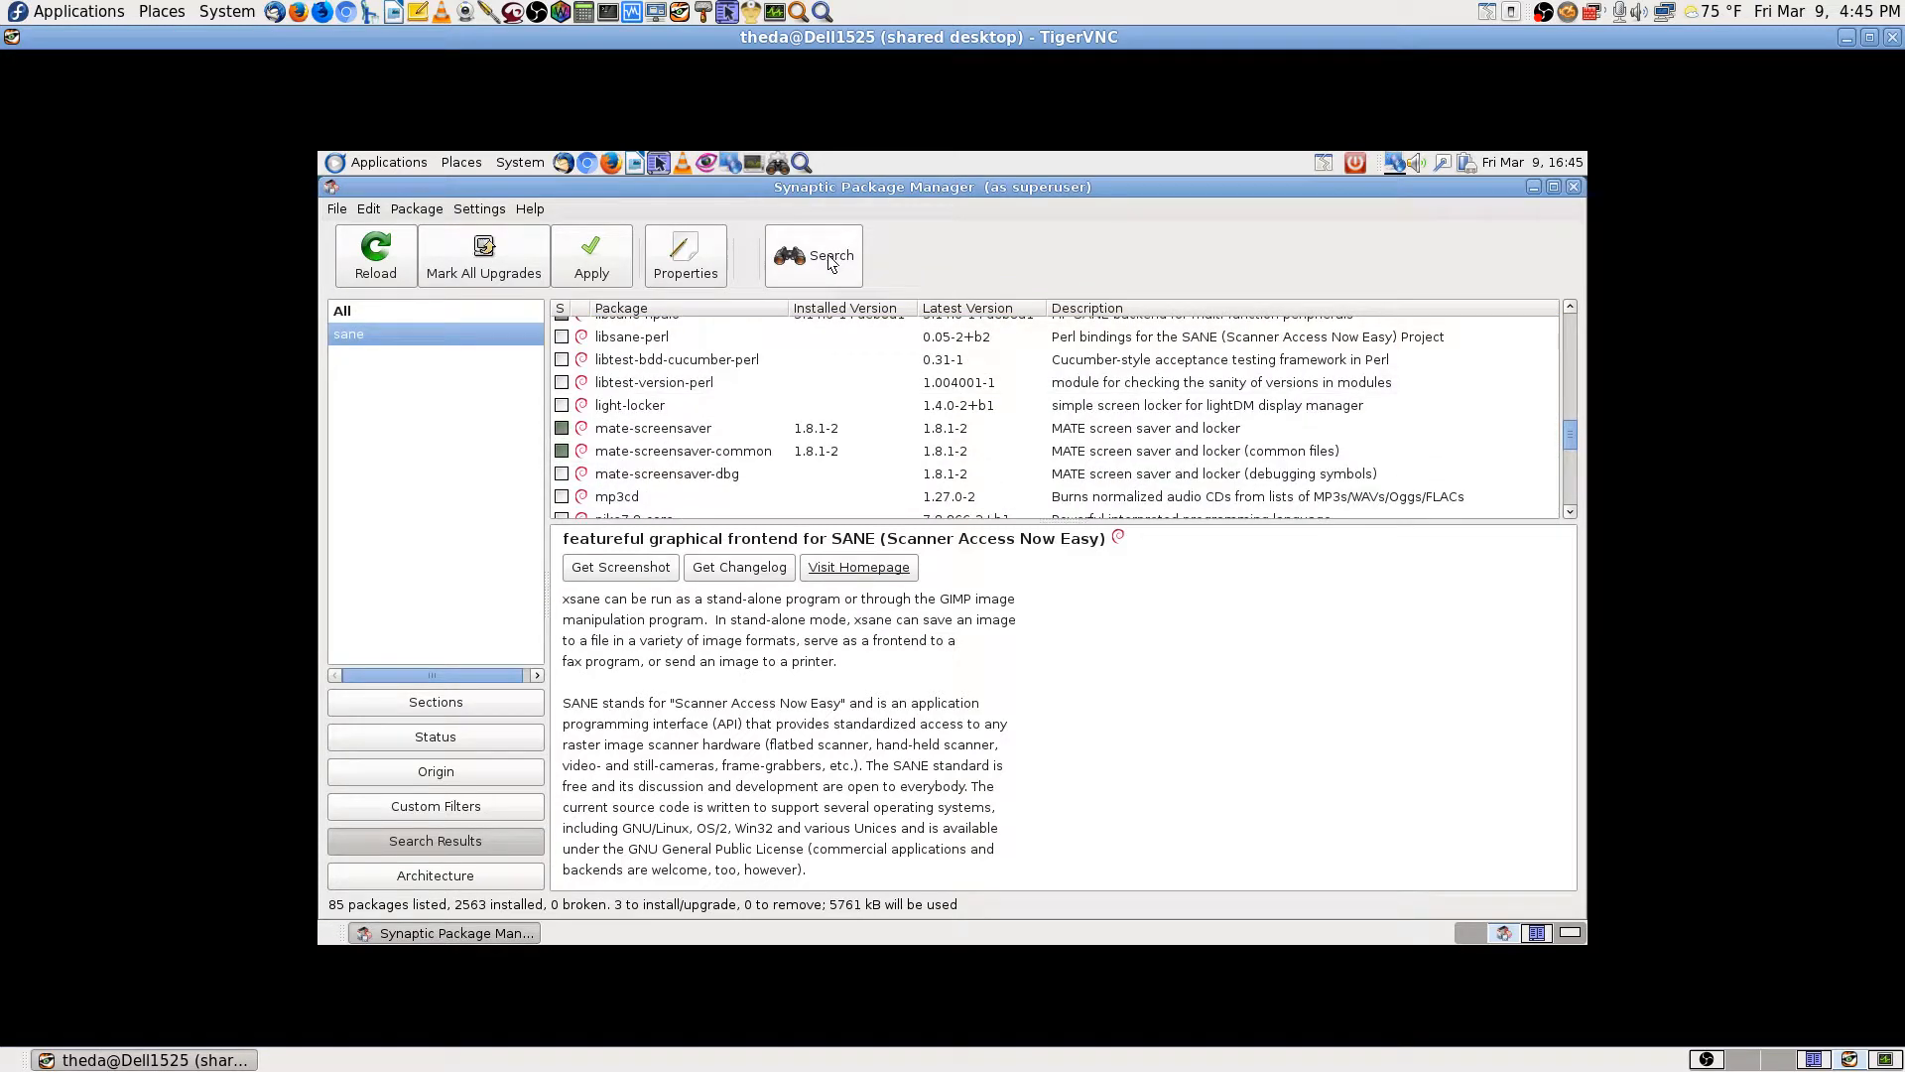
Step: Apply the install of sane, xsane and xsane-common, then switch to the local desktop workspace
click(606, 272)
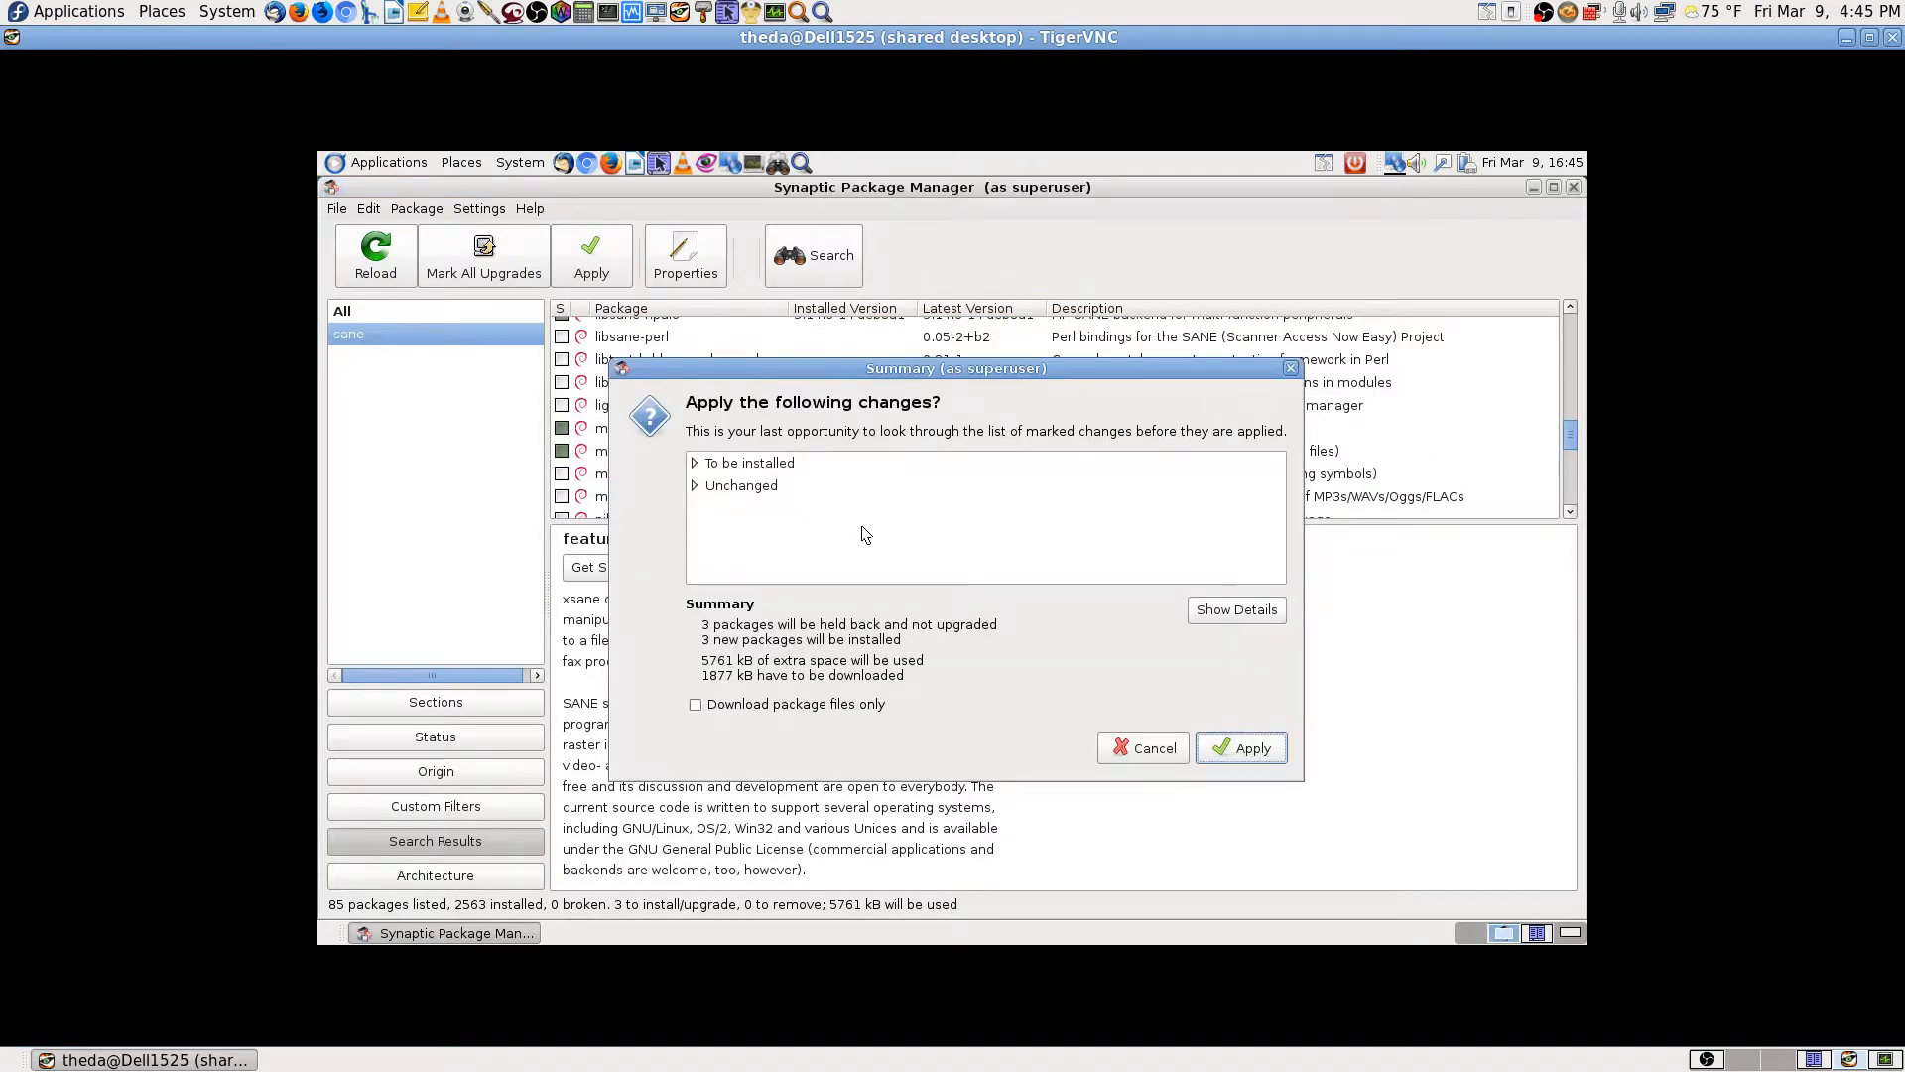
click(698, 463)
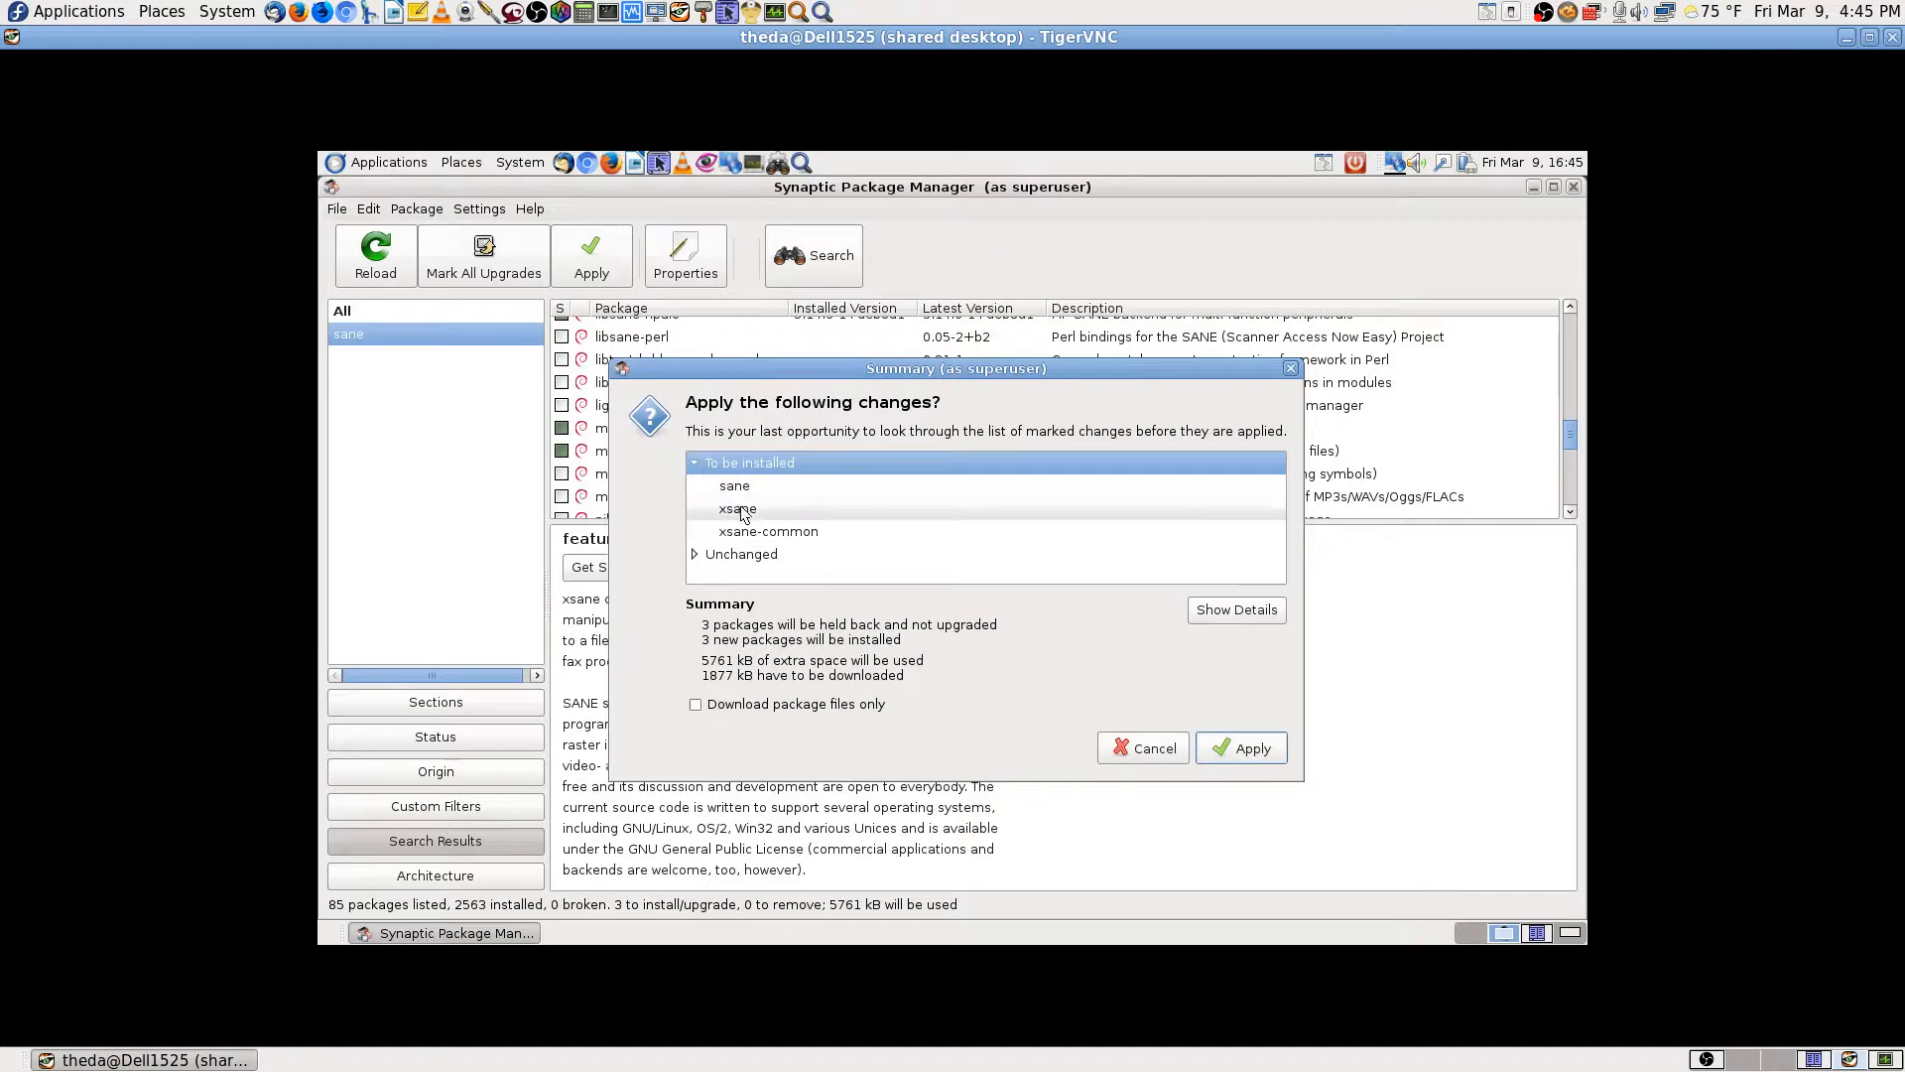
click(1245, 751)
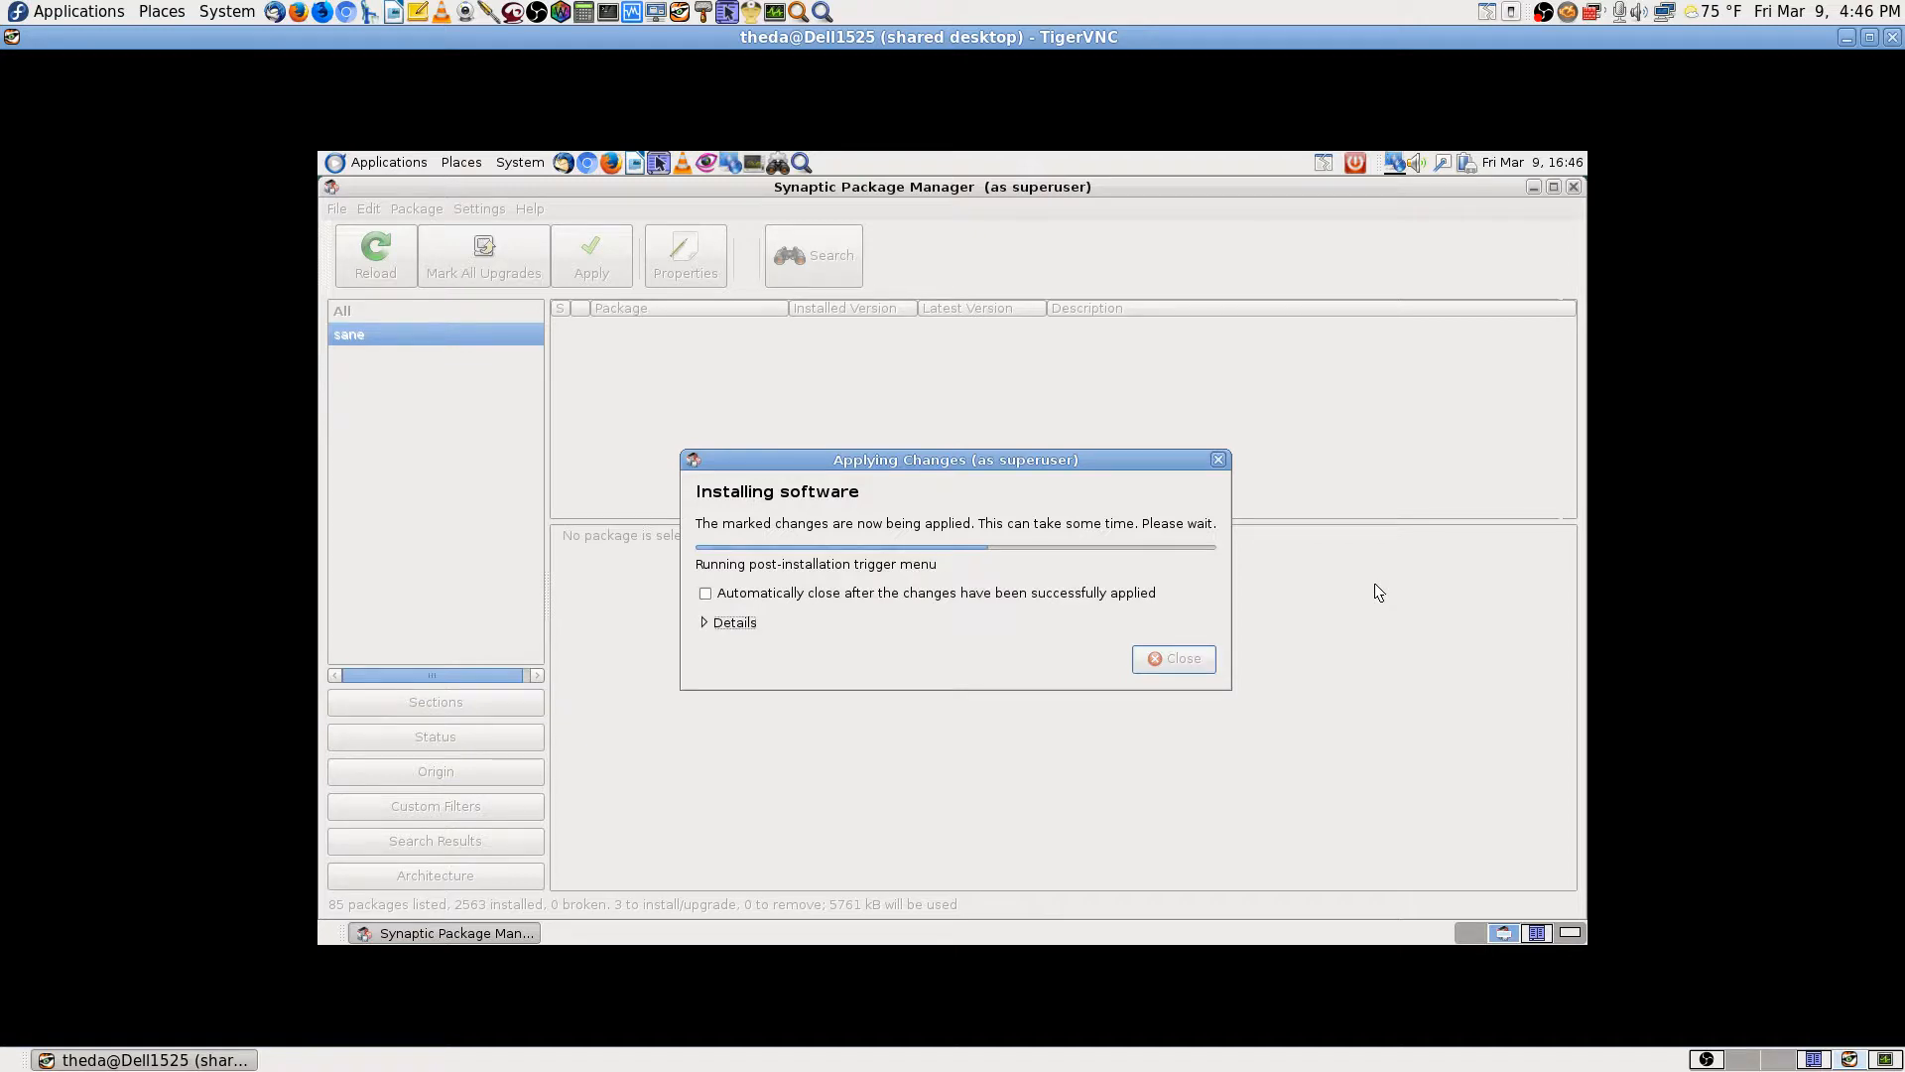
click(1742, 1058)
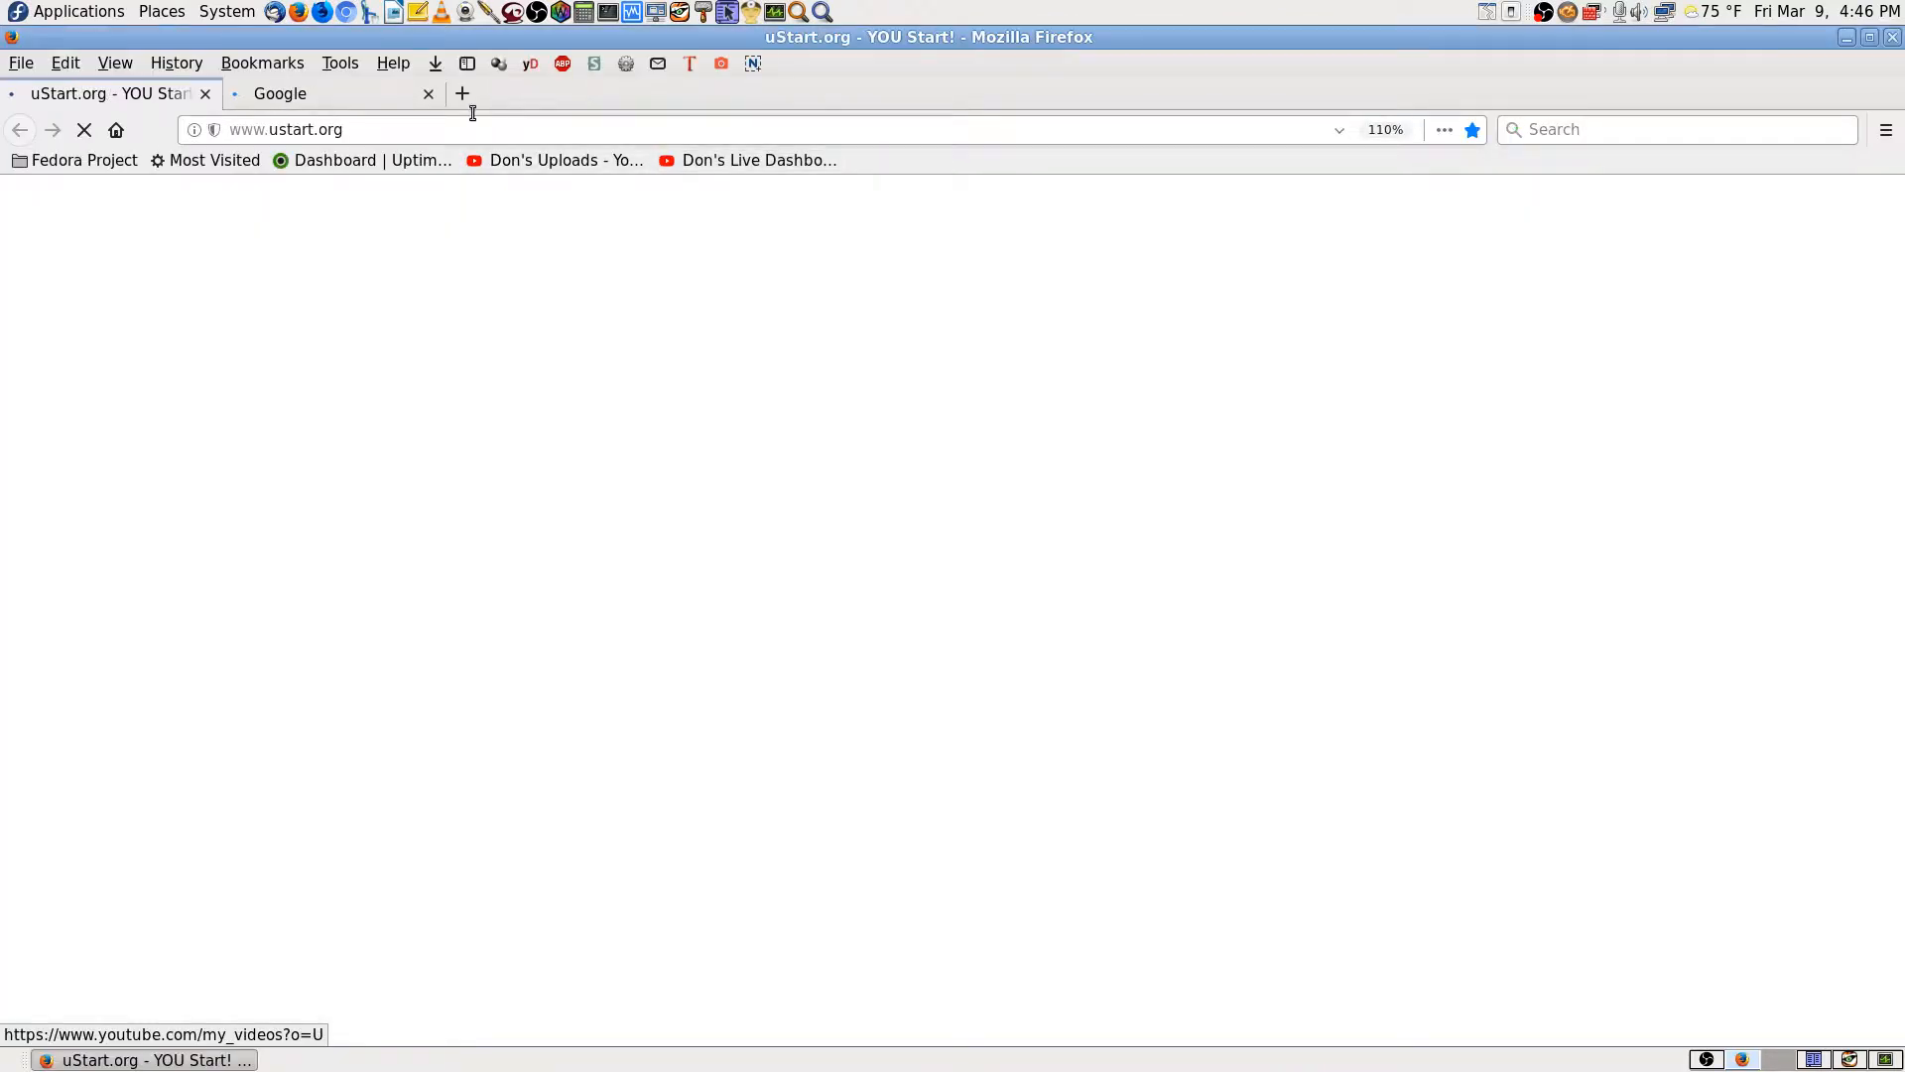
Step: Close Firefox's Google tab, pause the YouTube live preview, close Firefox and return to the remote workspace
click(431, 103)
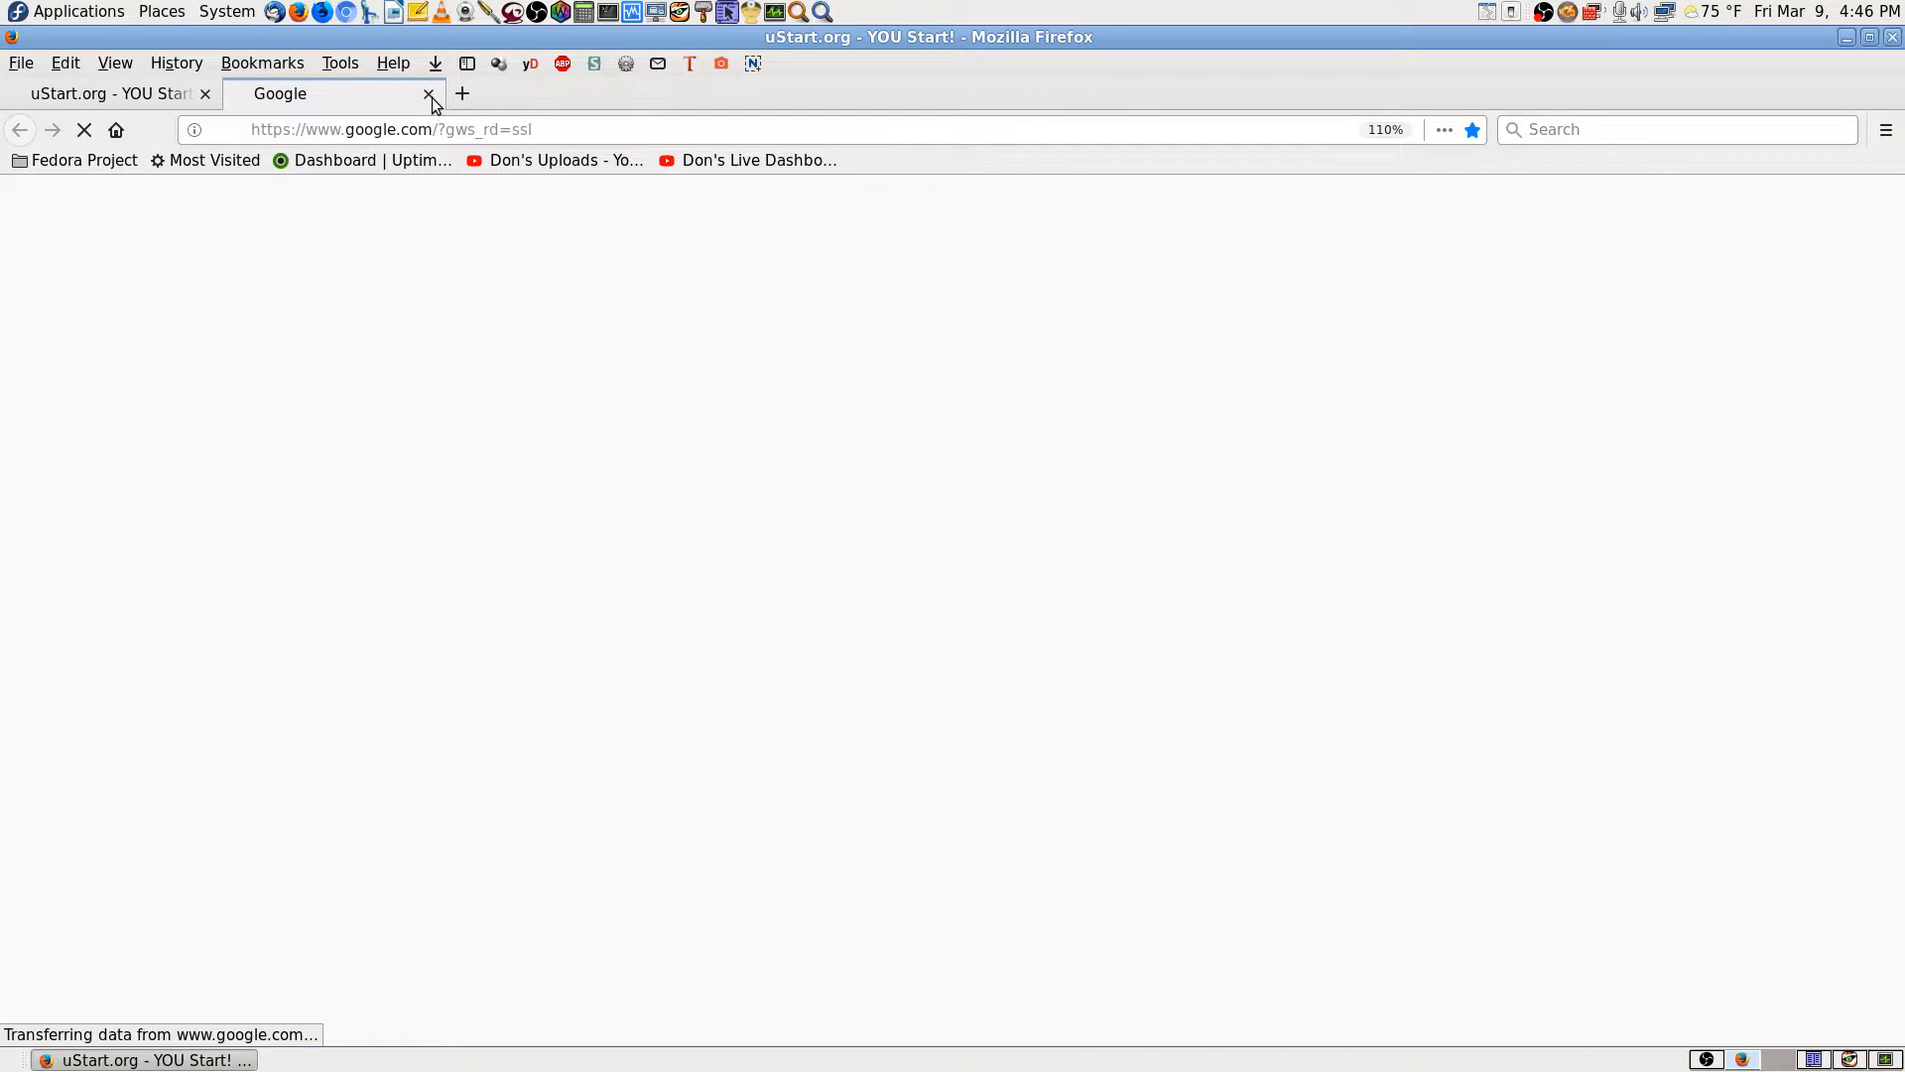
click(430, 95)
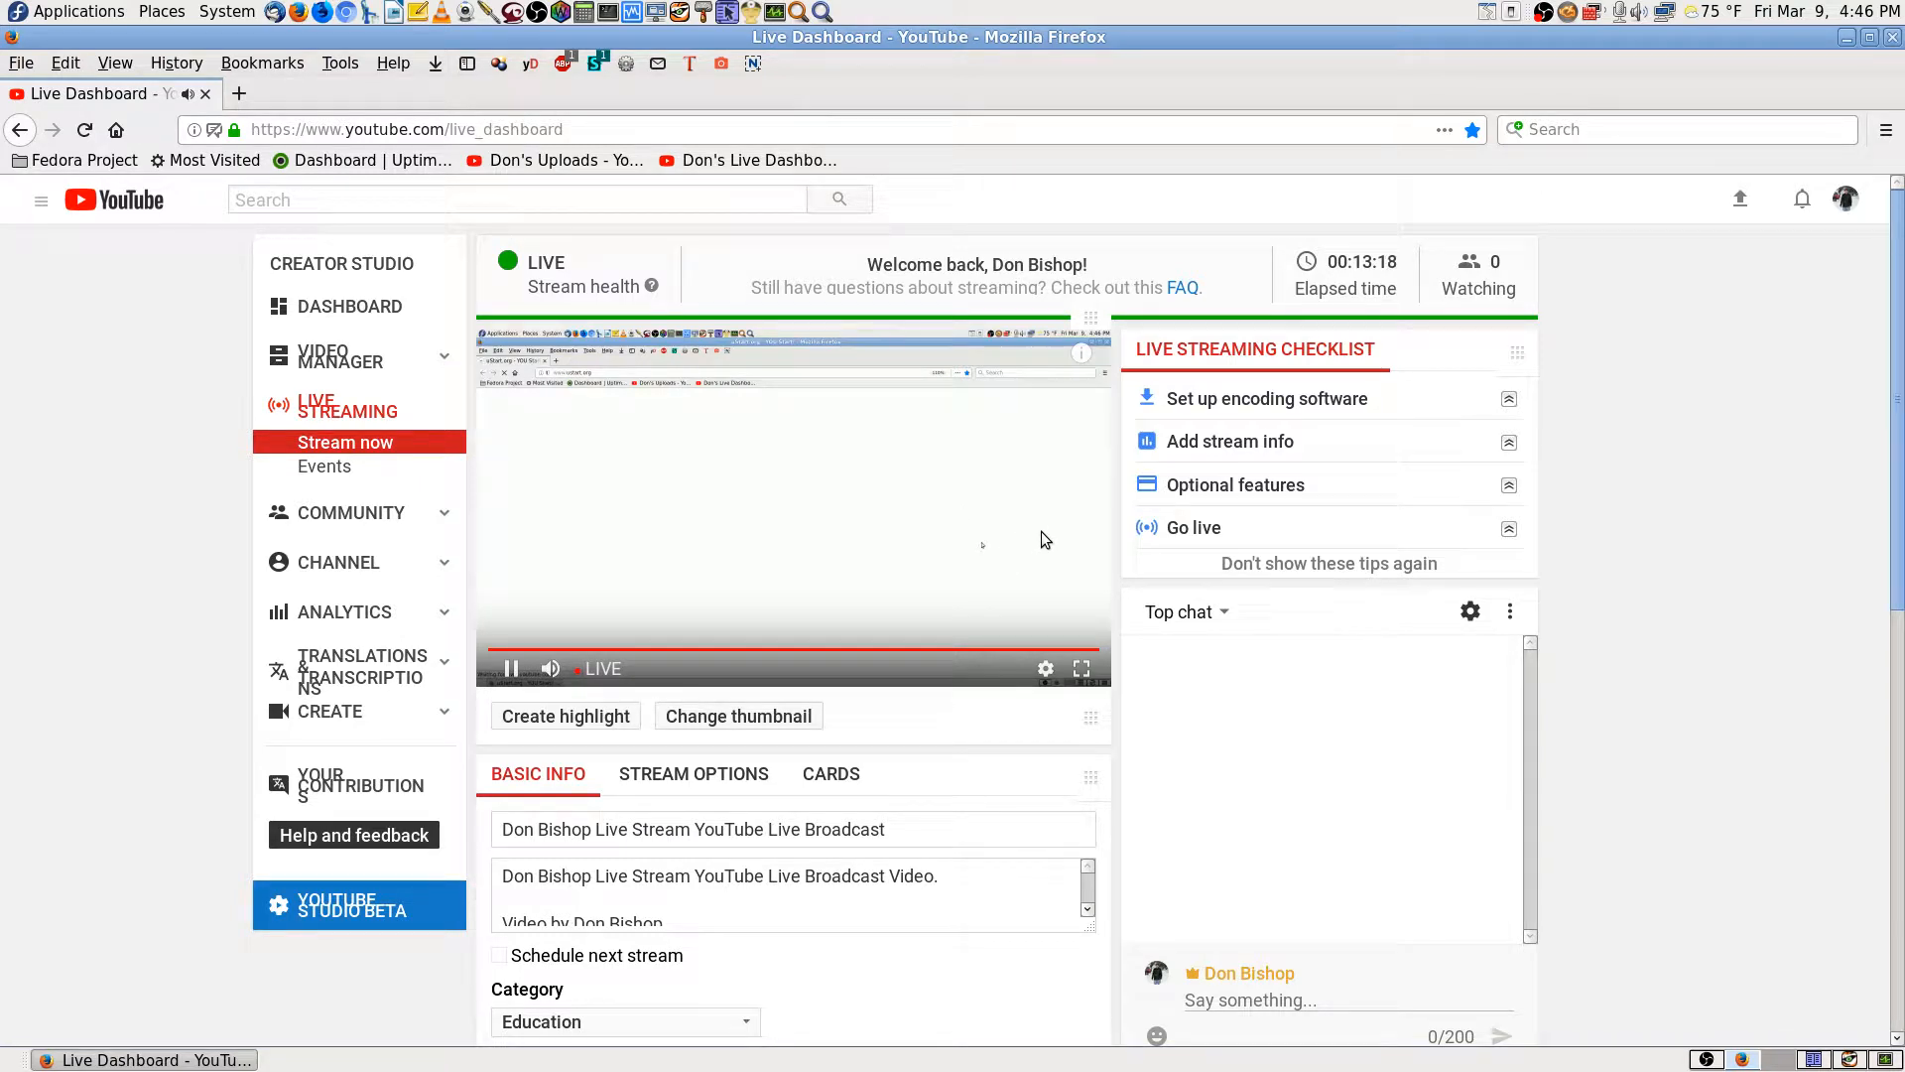
click(1046, 482)
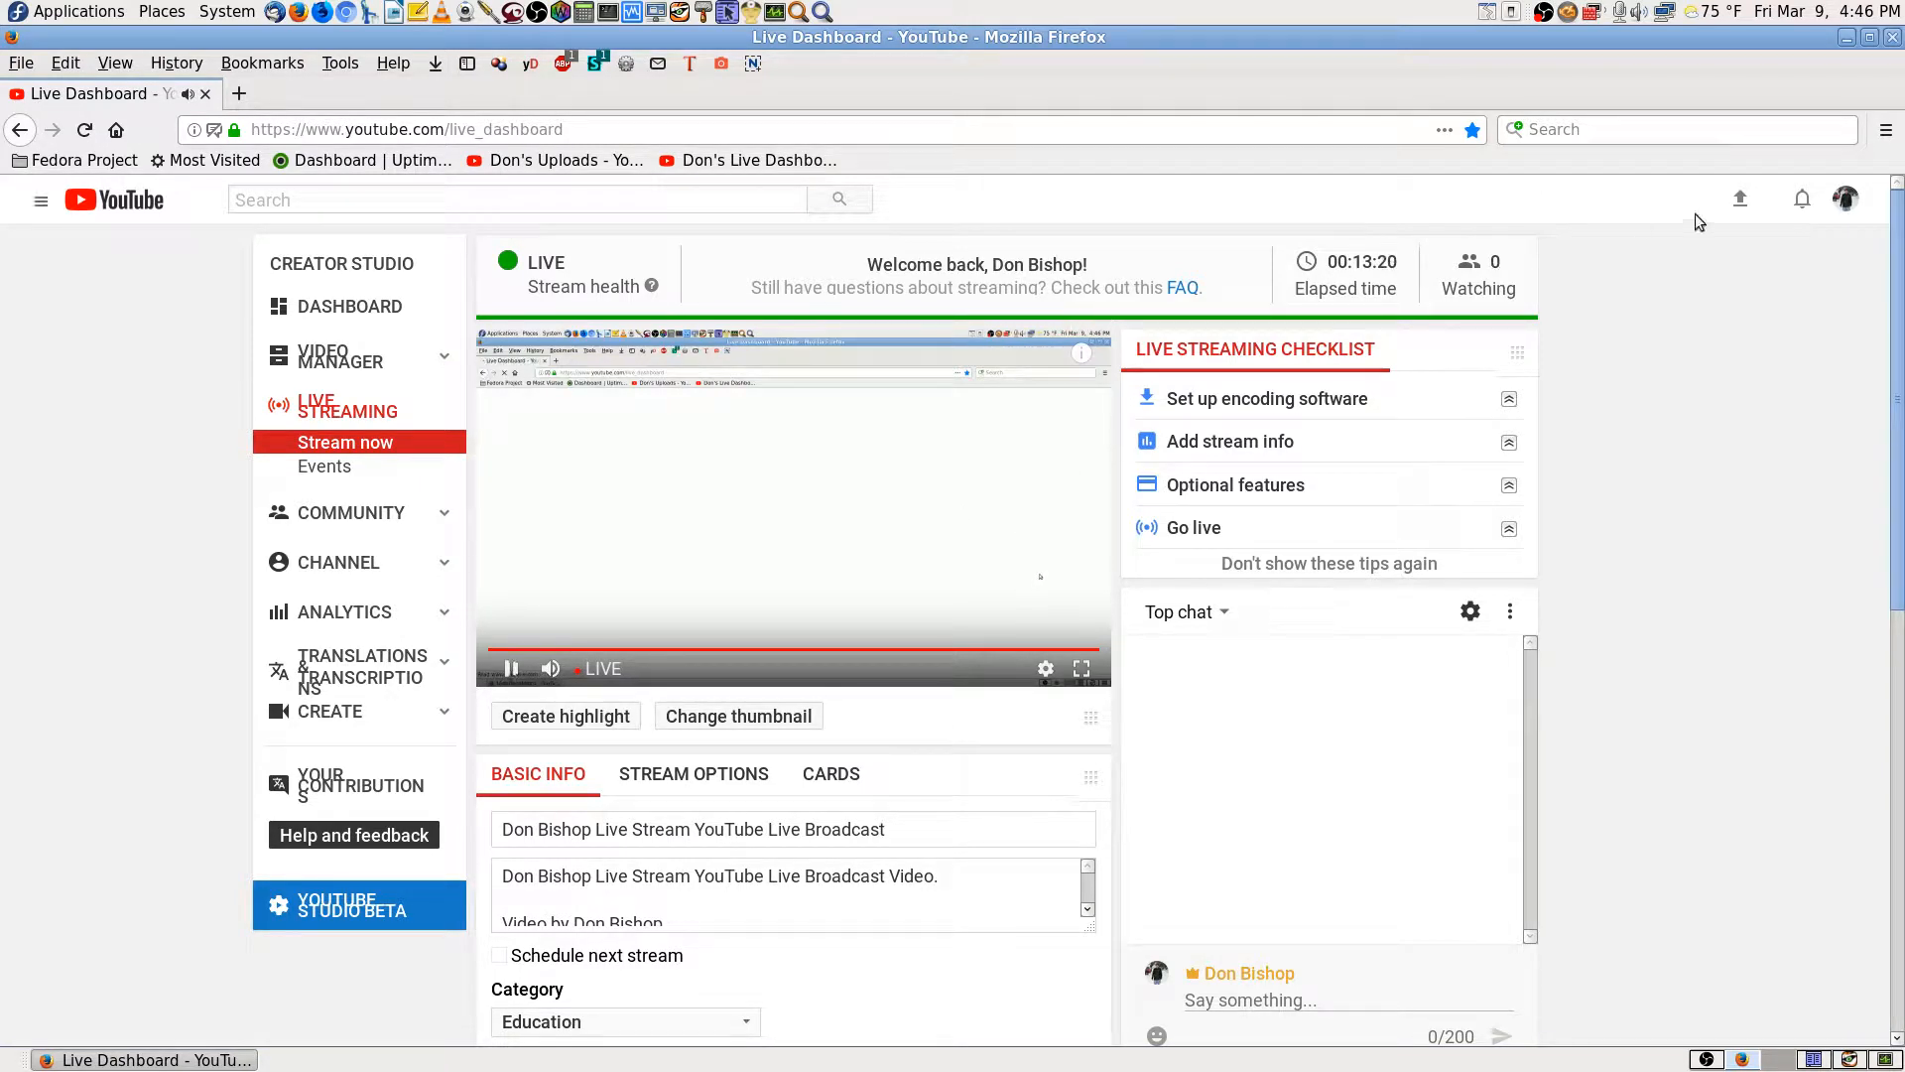
click(1897, 39)
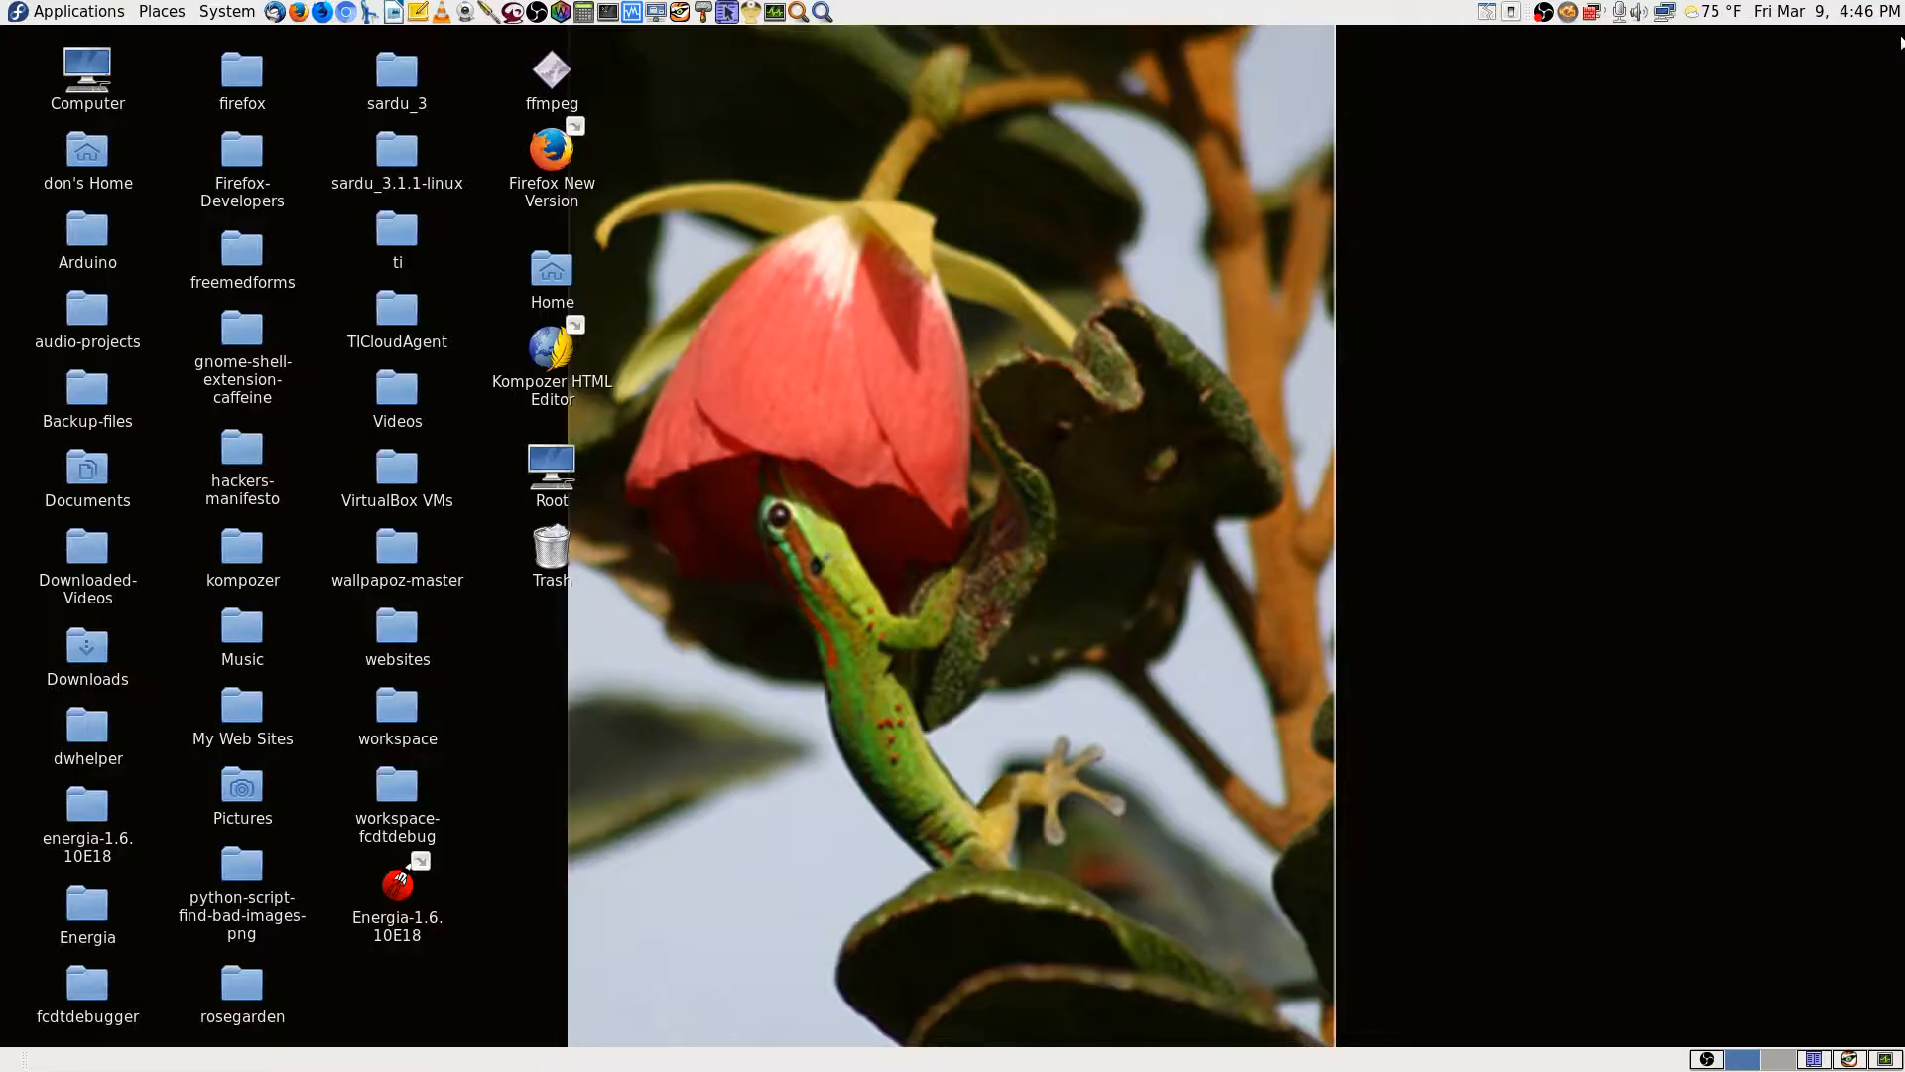
click(1850, 1061)
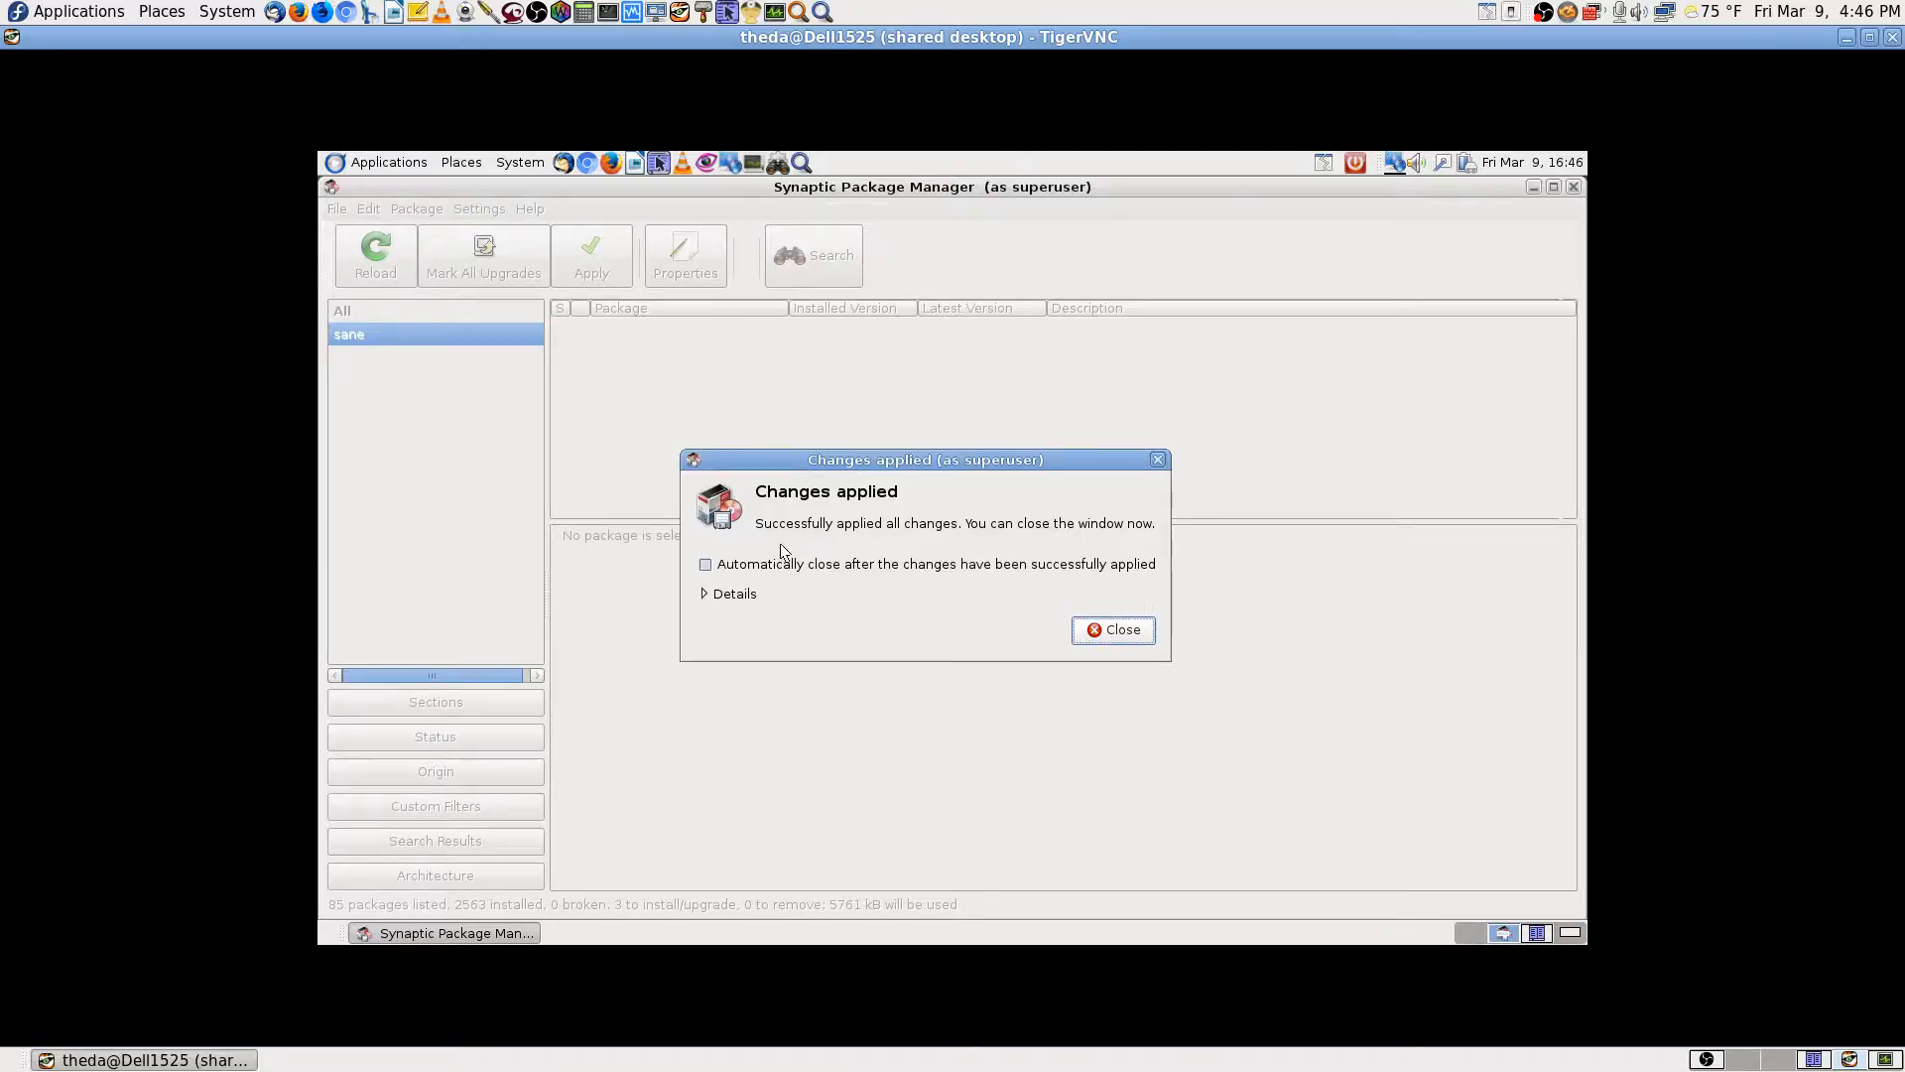
Step: Dismiss the changes-applied notice and run a new package search for 'xsane'
click(1099, 630)
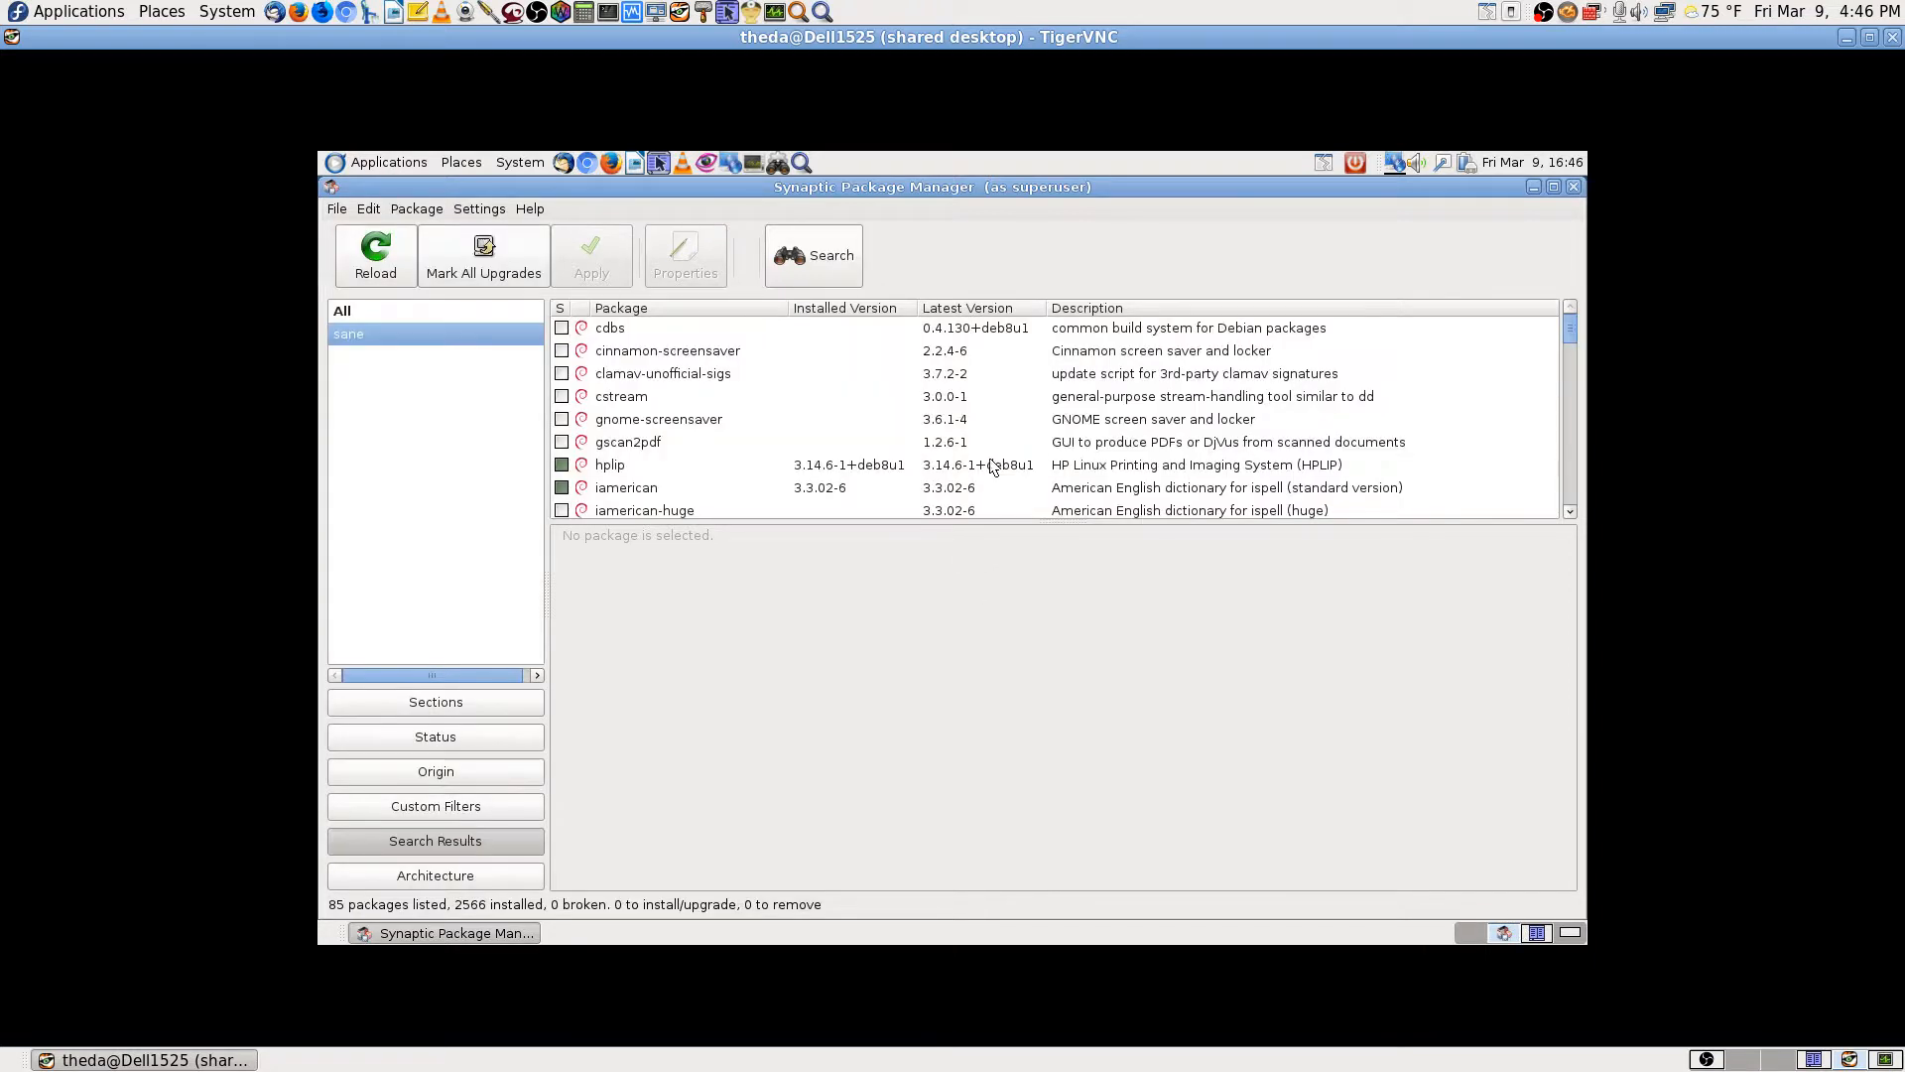
click(814, 256)
text(xsane)
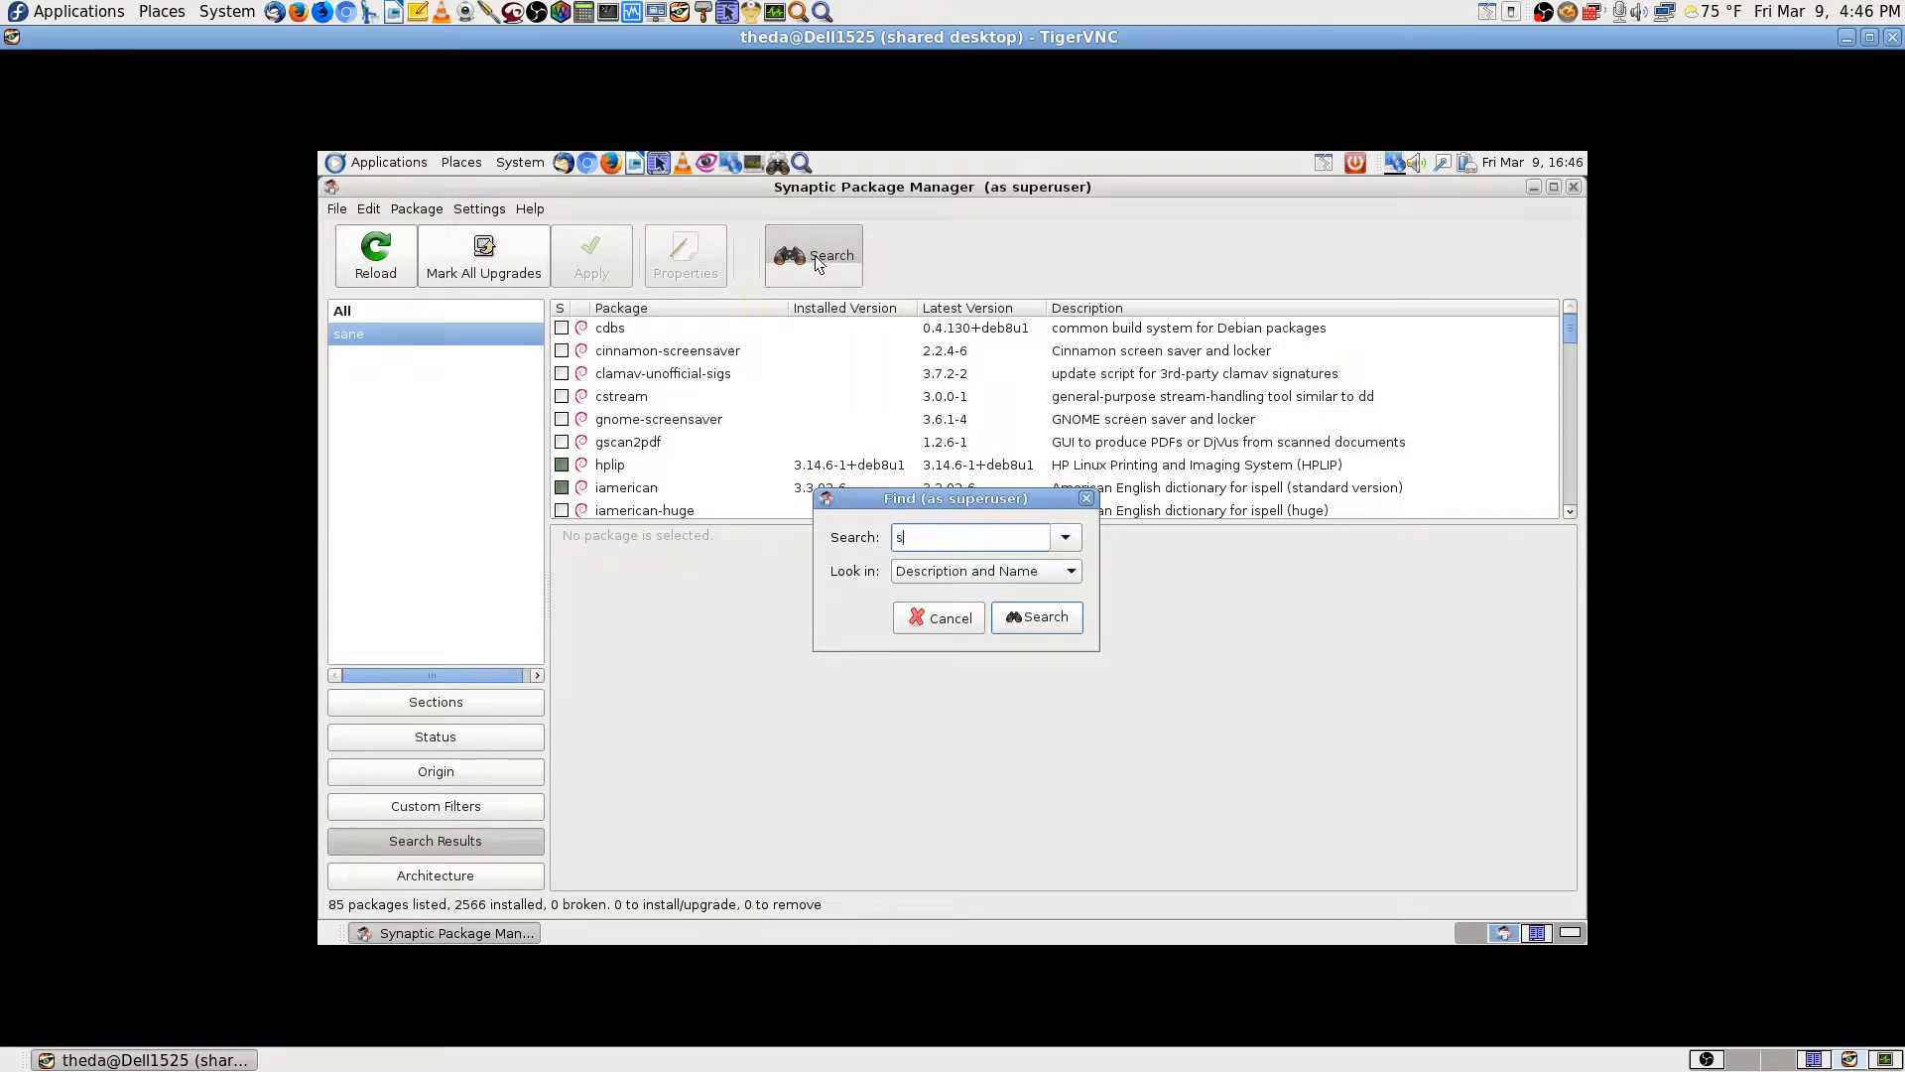
key(Return)
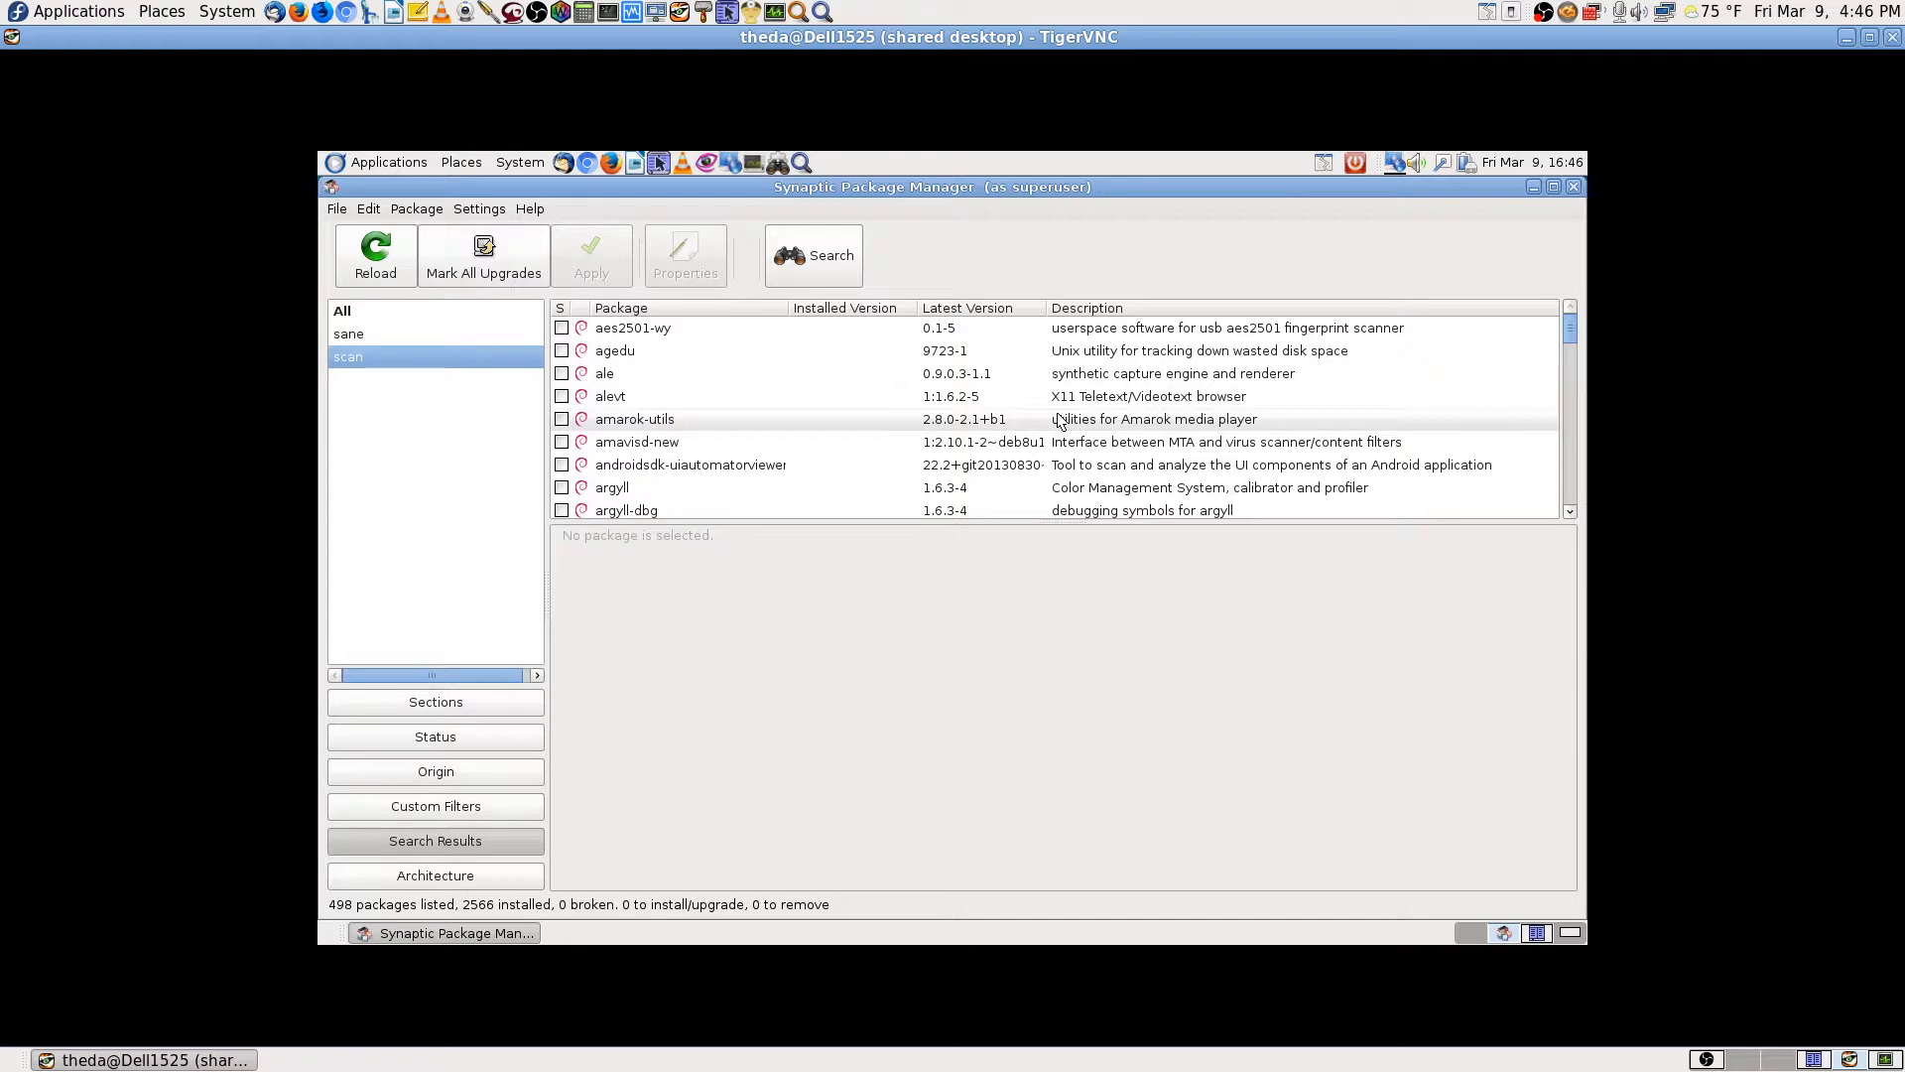
Step: Scroll the search results down until the scanbd and scanbuttond rows are visible
scroll(1059, 421, down, 3)
scroll(1059, 421, down, 2)
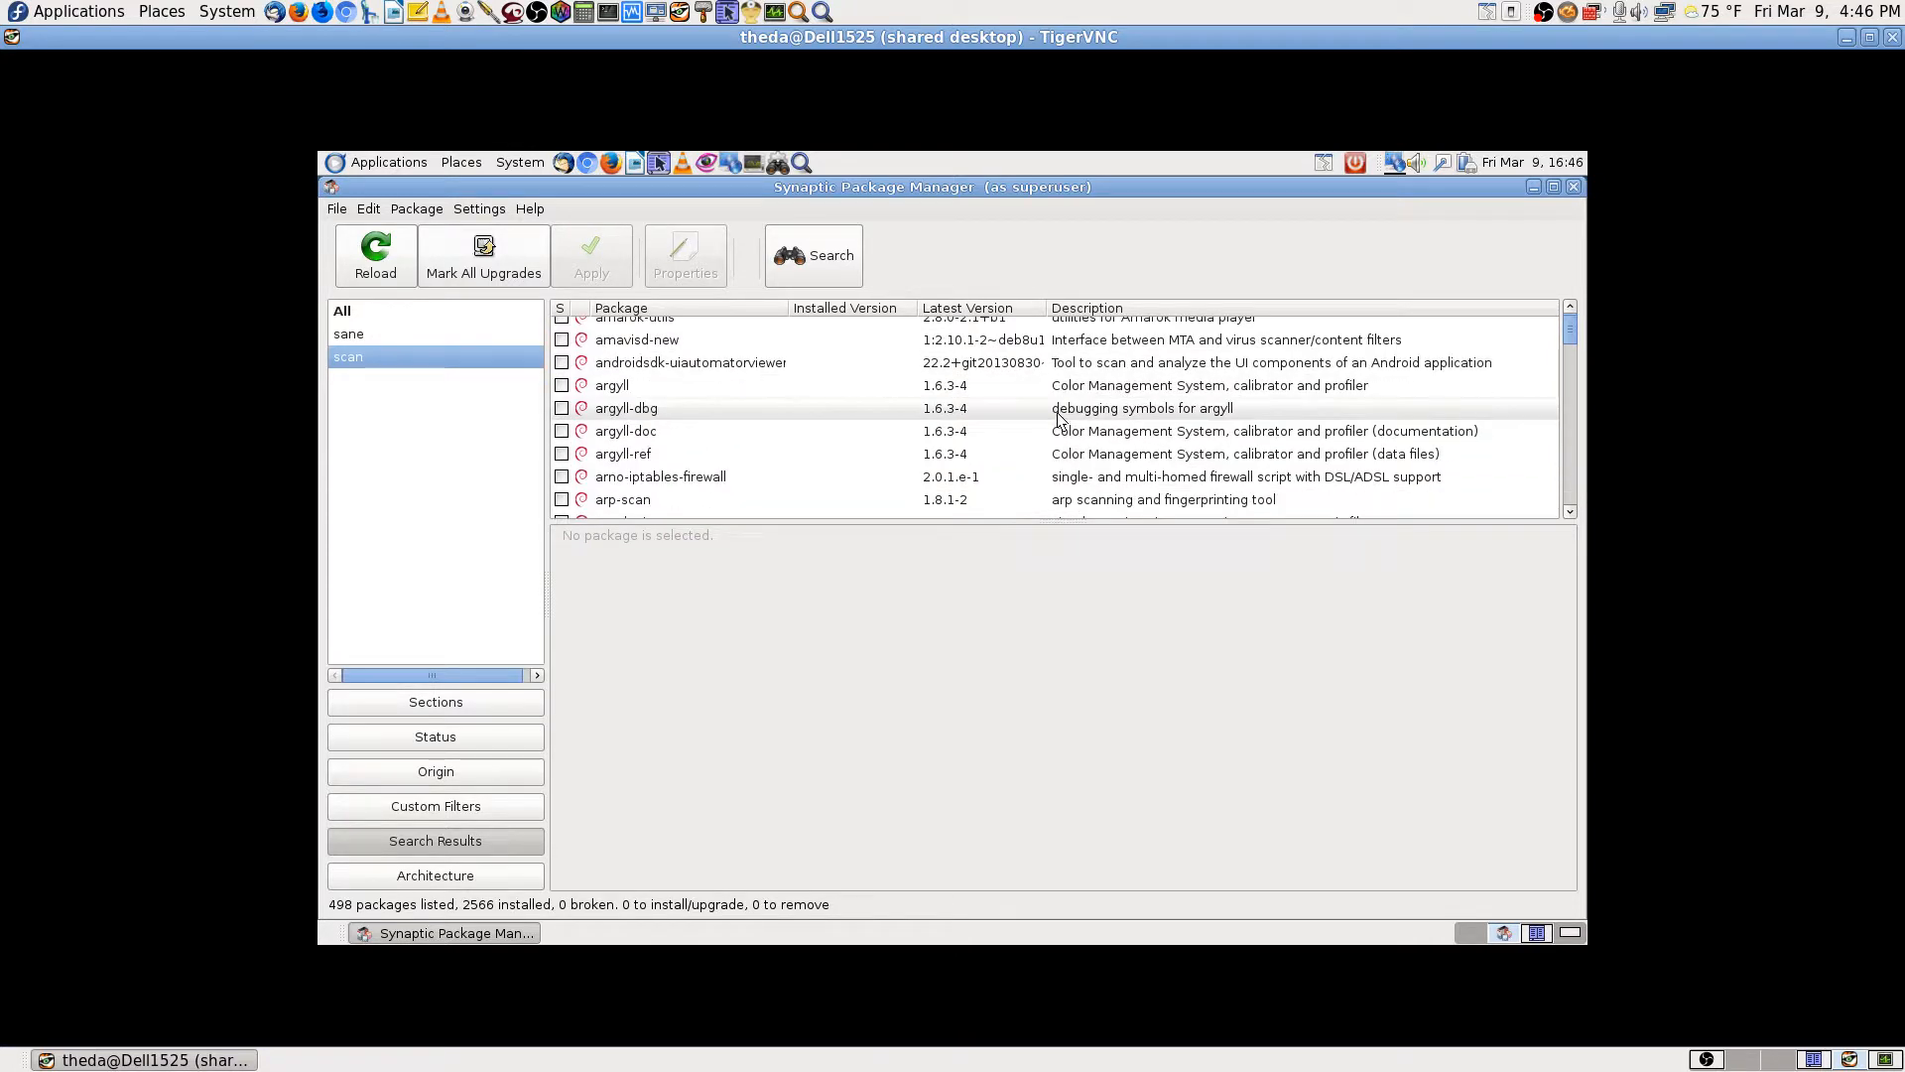
scroll(1059, 421, down, 1)
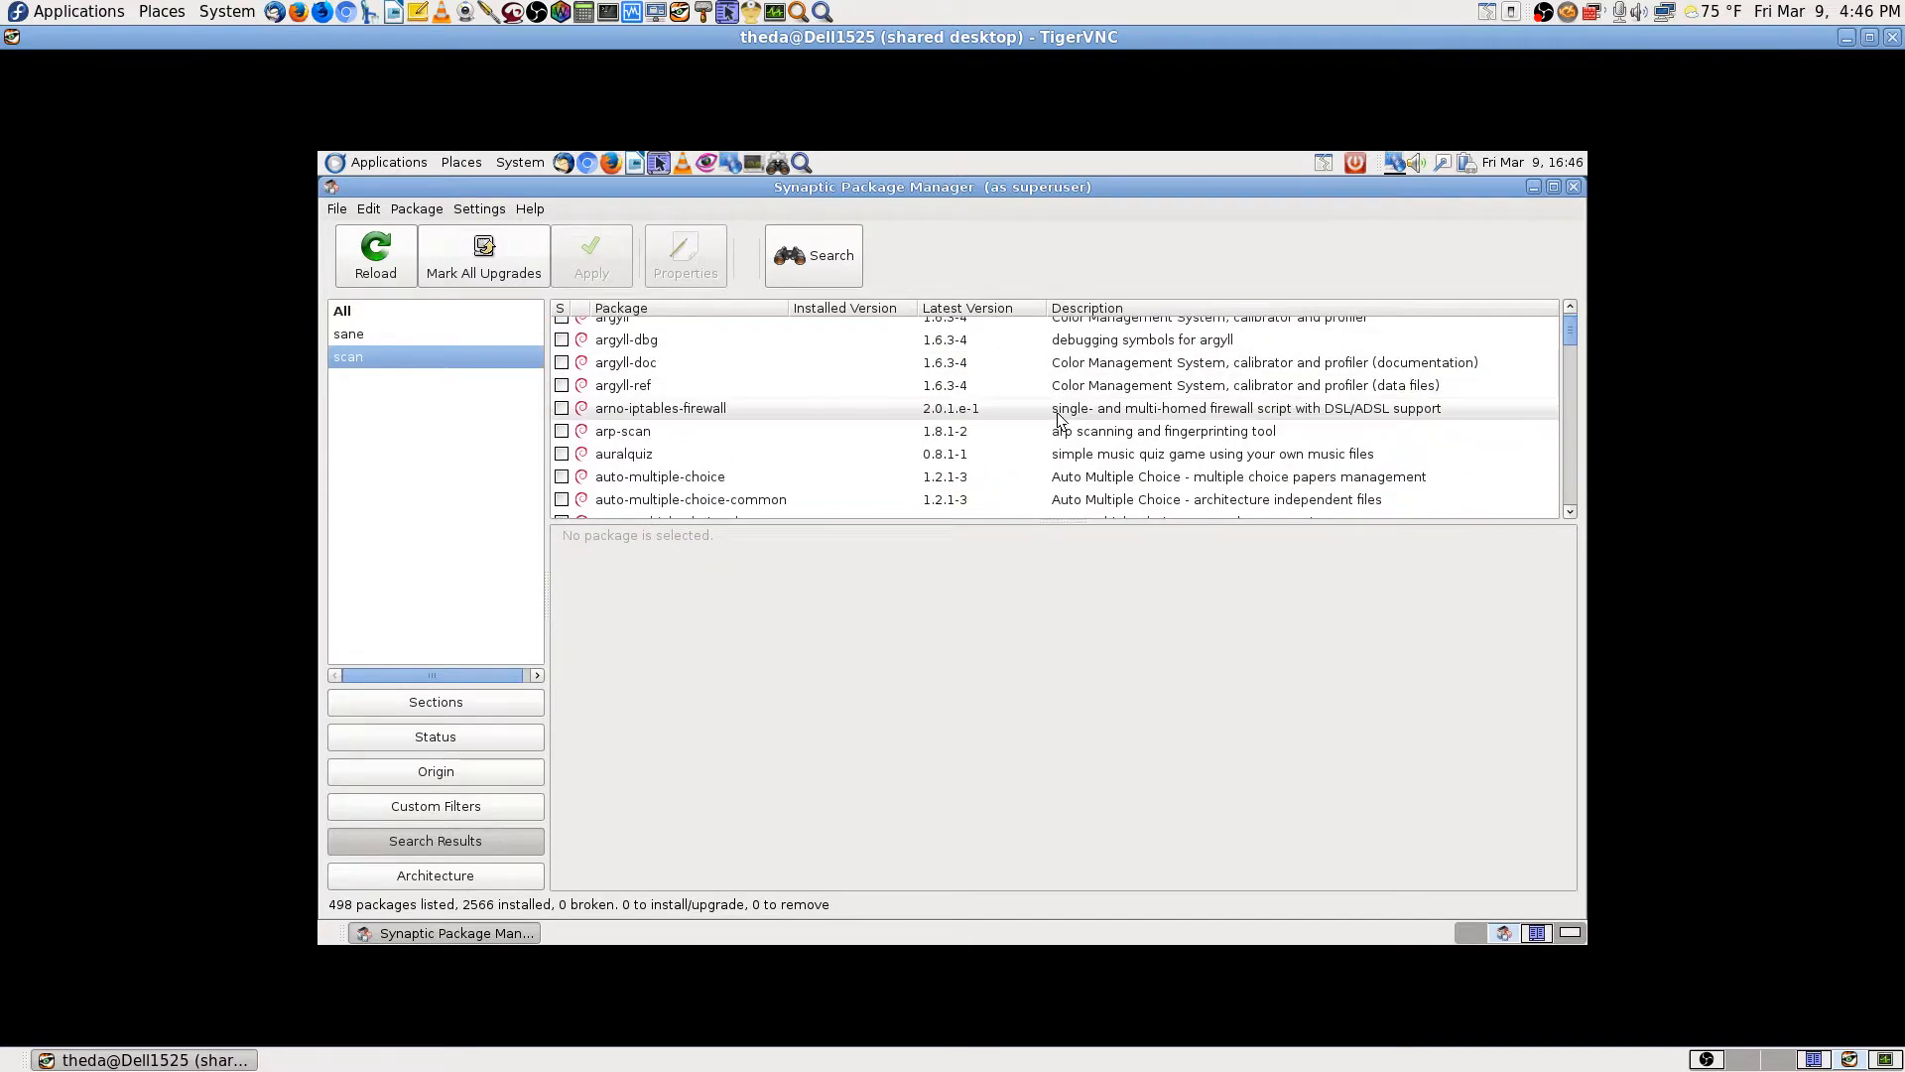
scroll(1059, 420, down, 1)
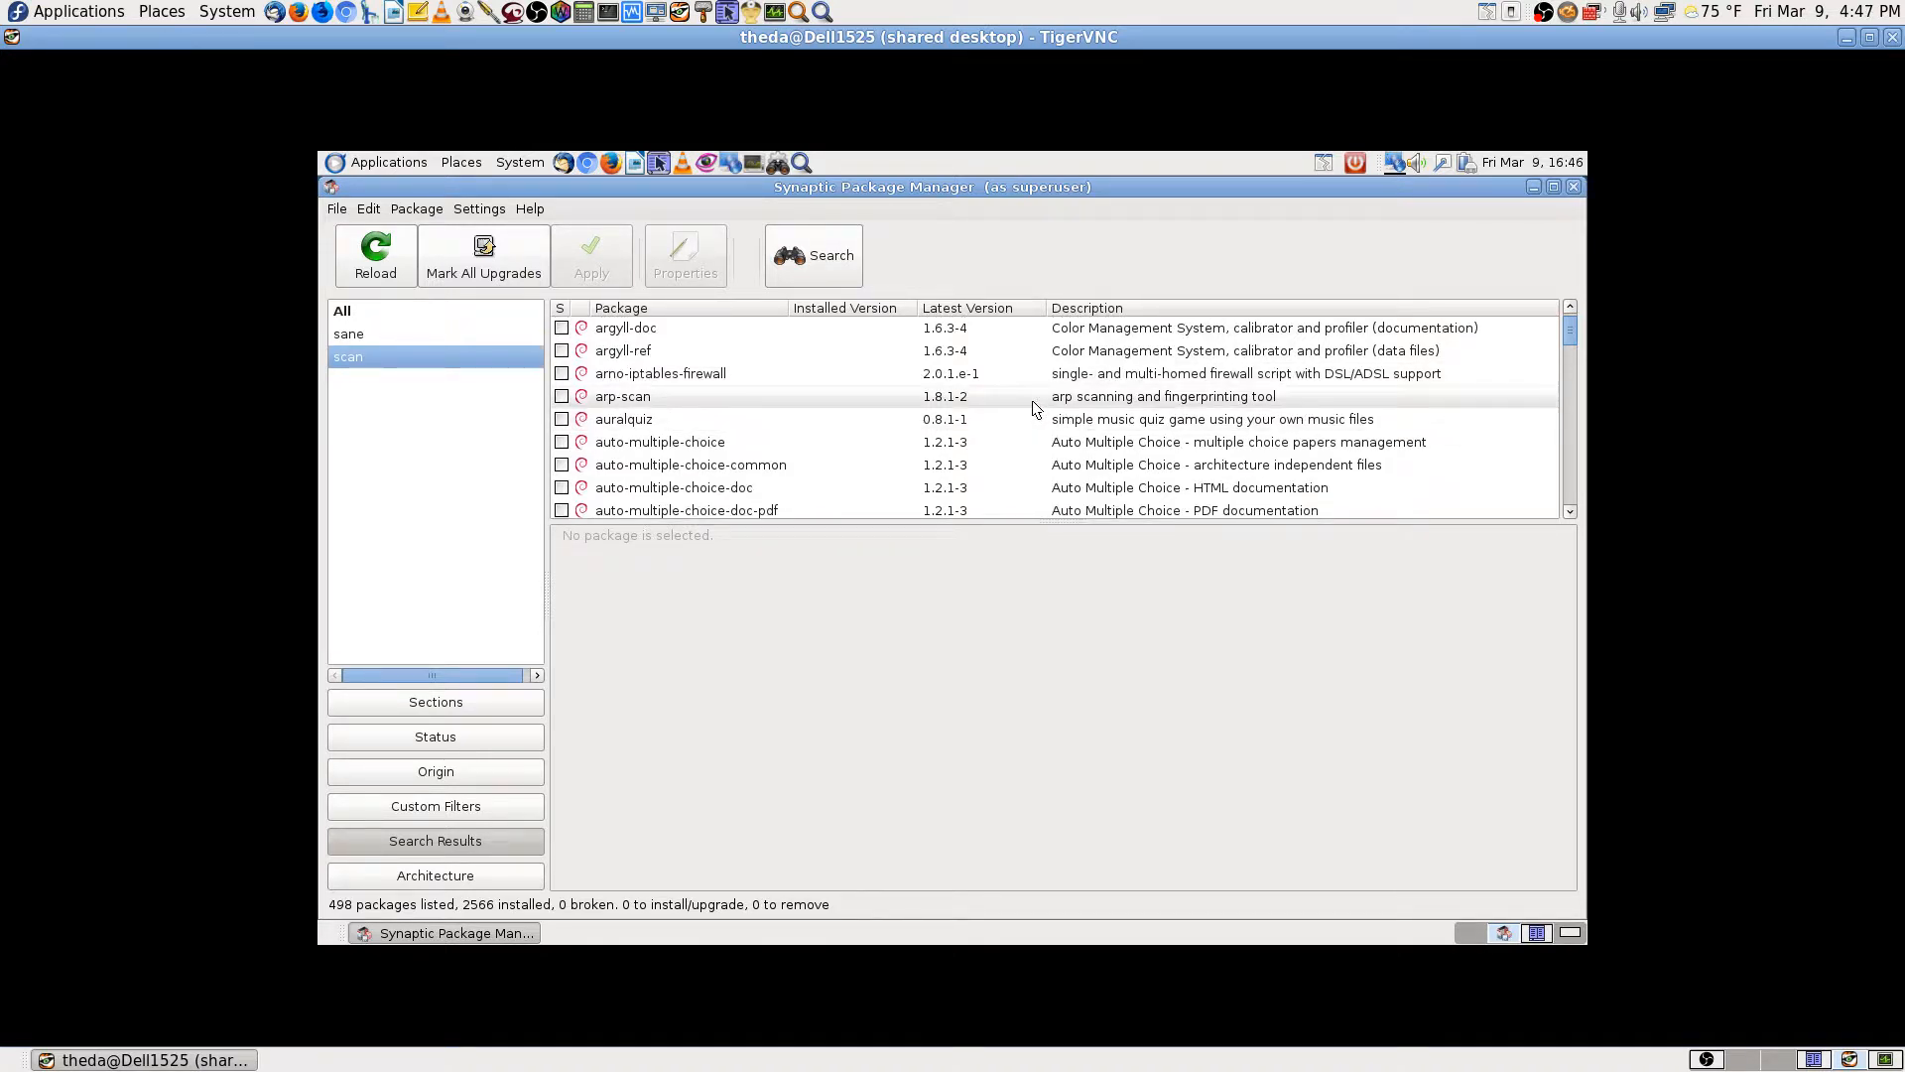
scroll(1037, 417, down, 20)
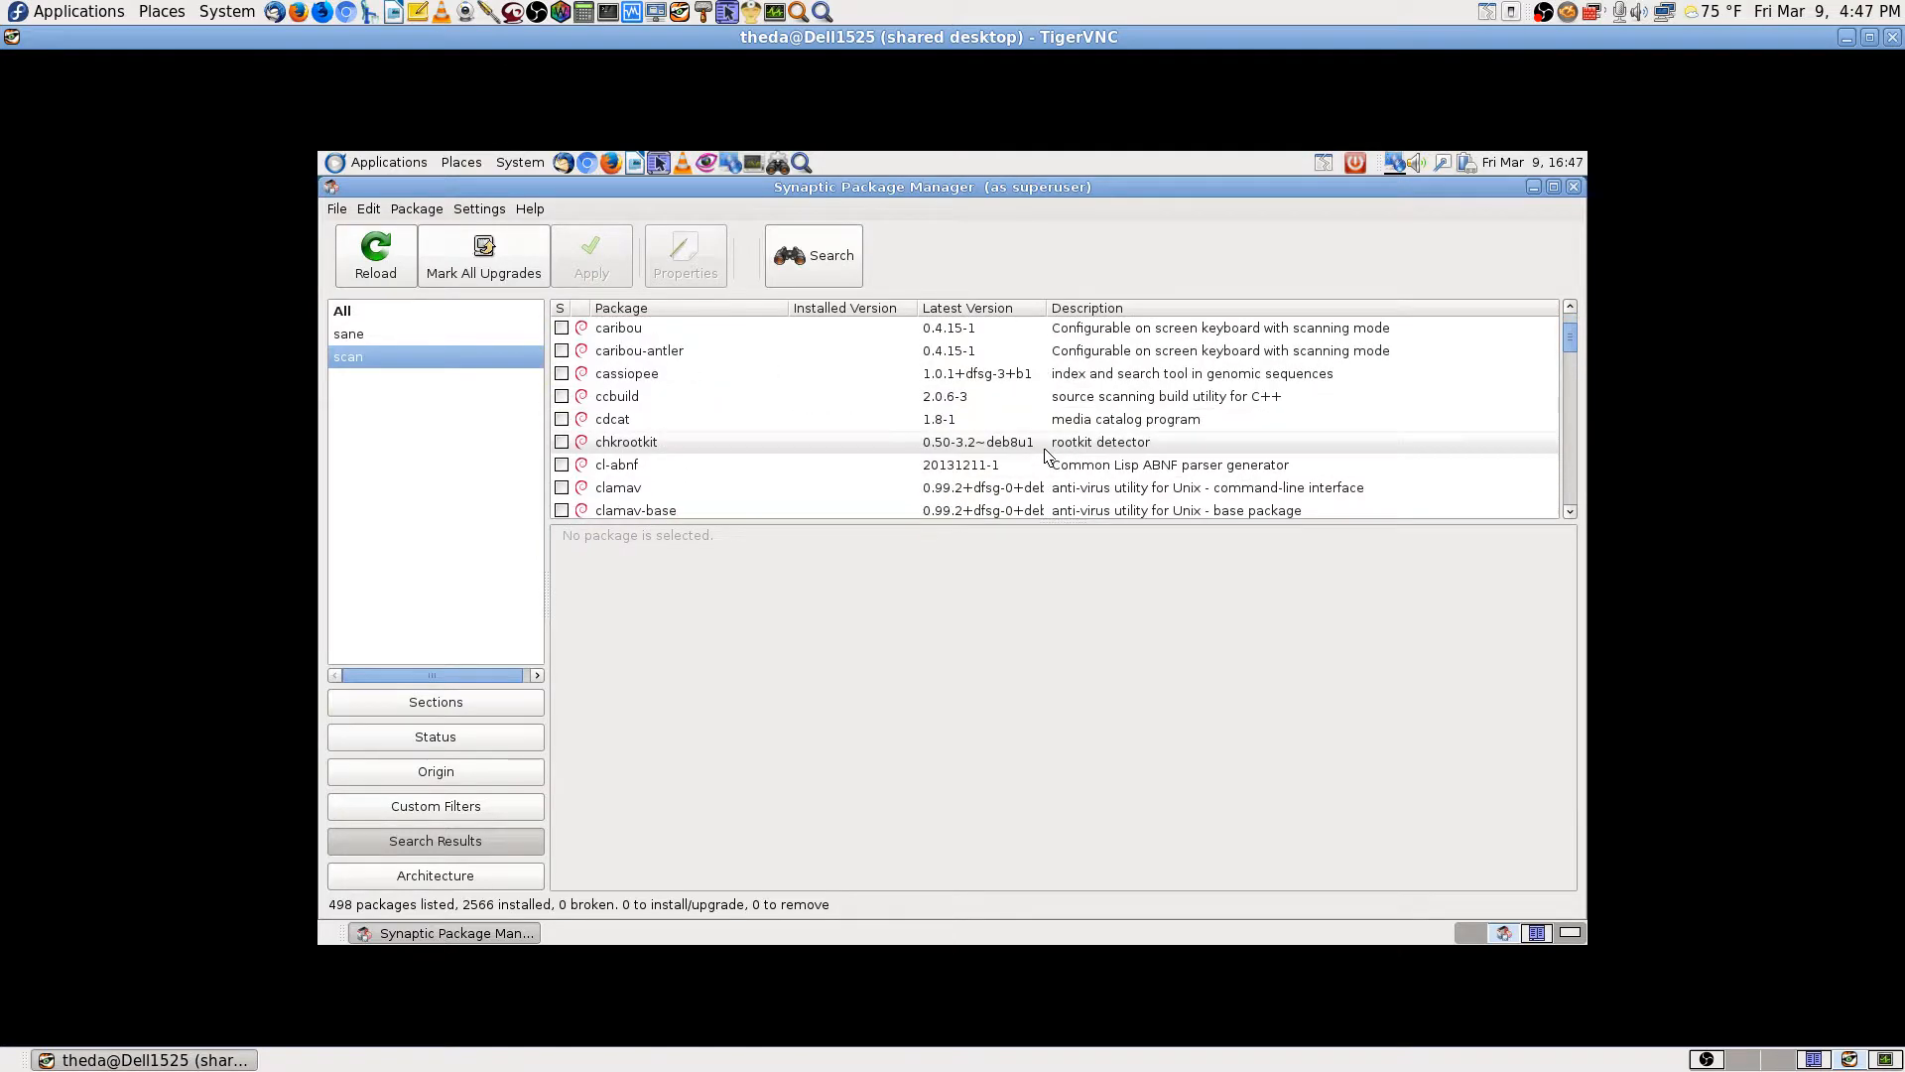
scroll(1044, 454, down, 10)
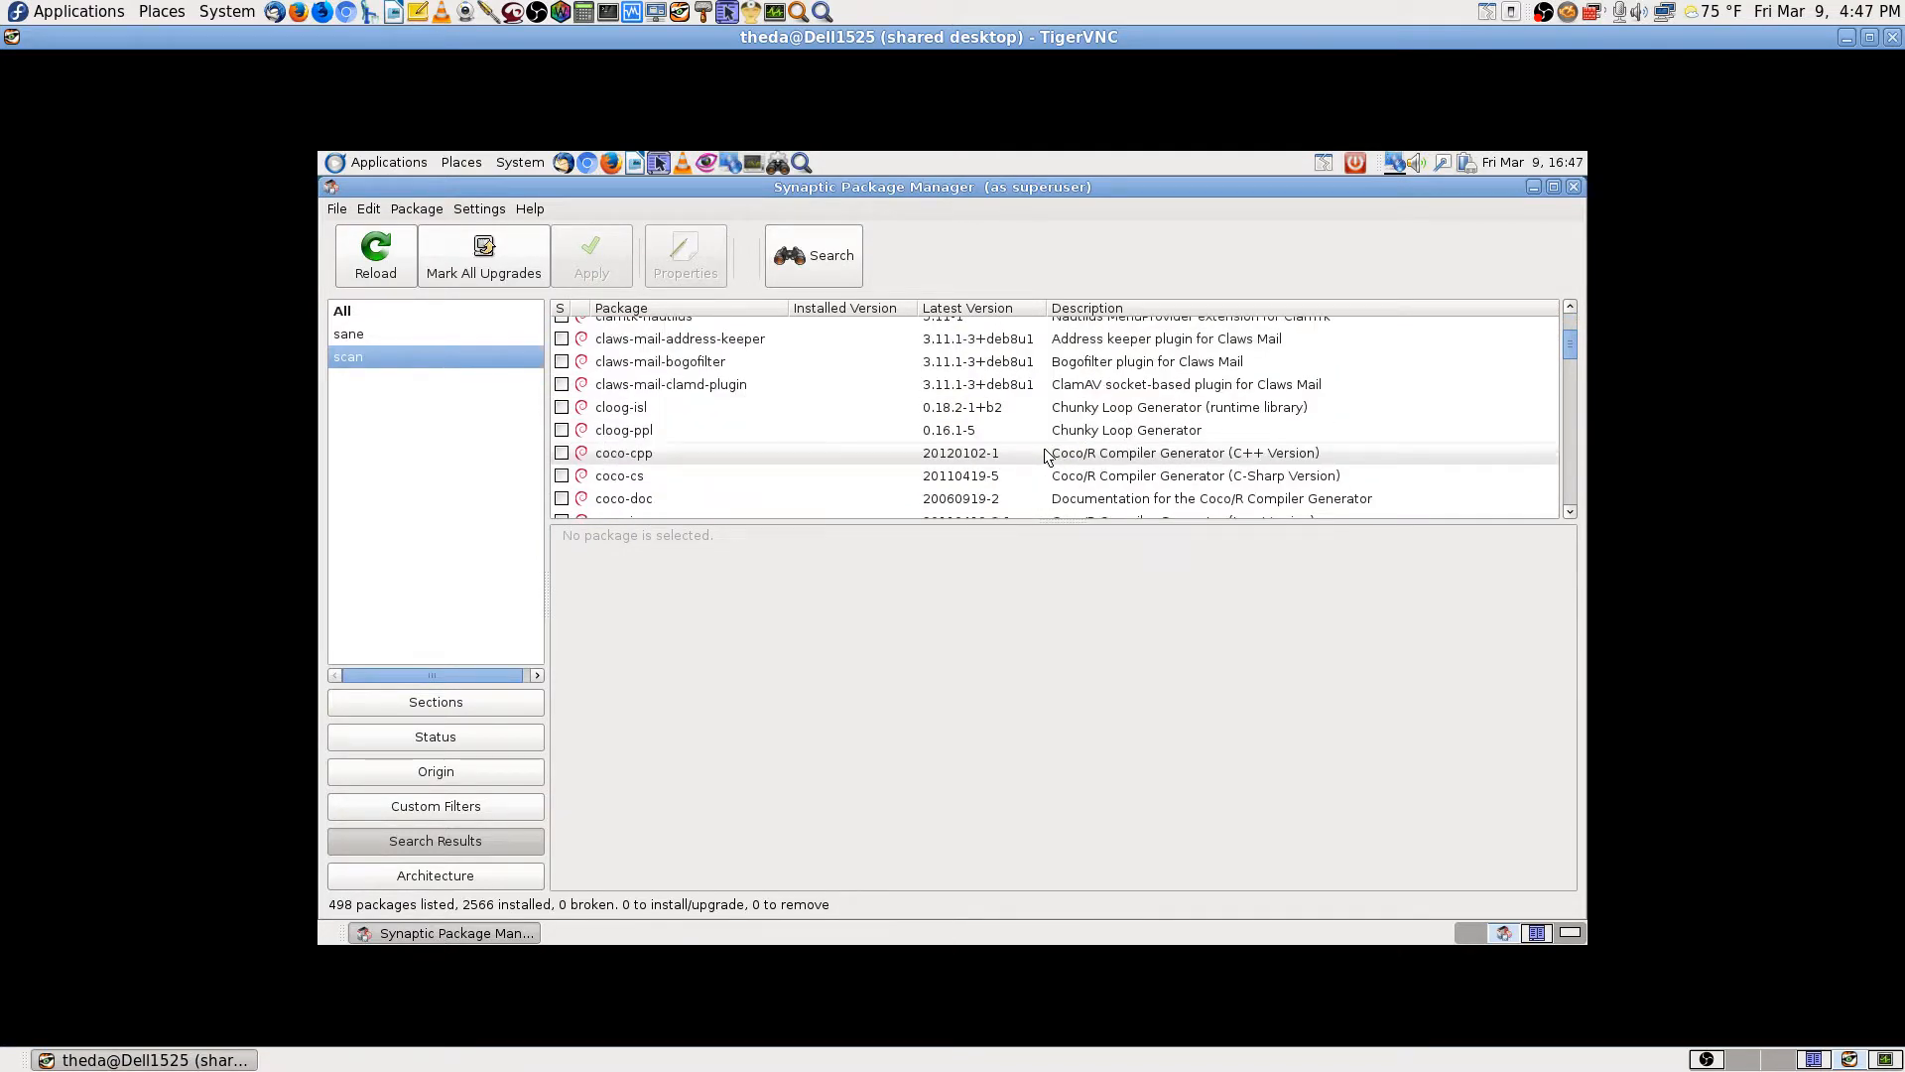
scroll(1044, 454, down, 10)
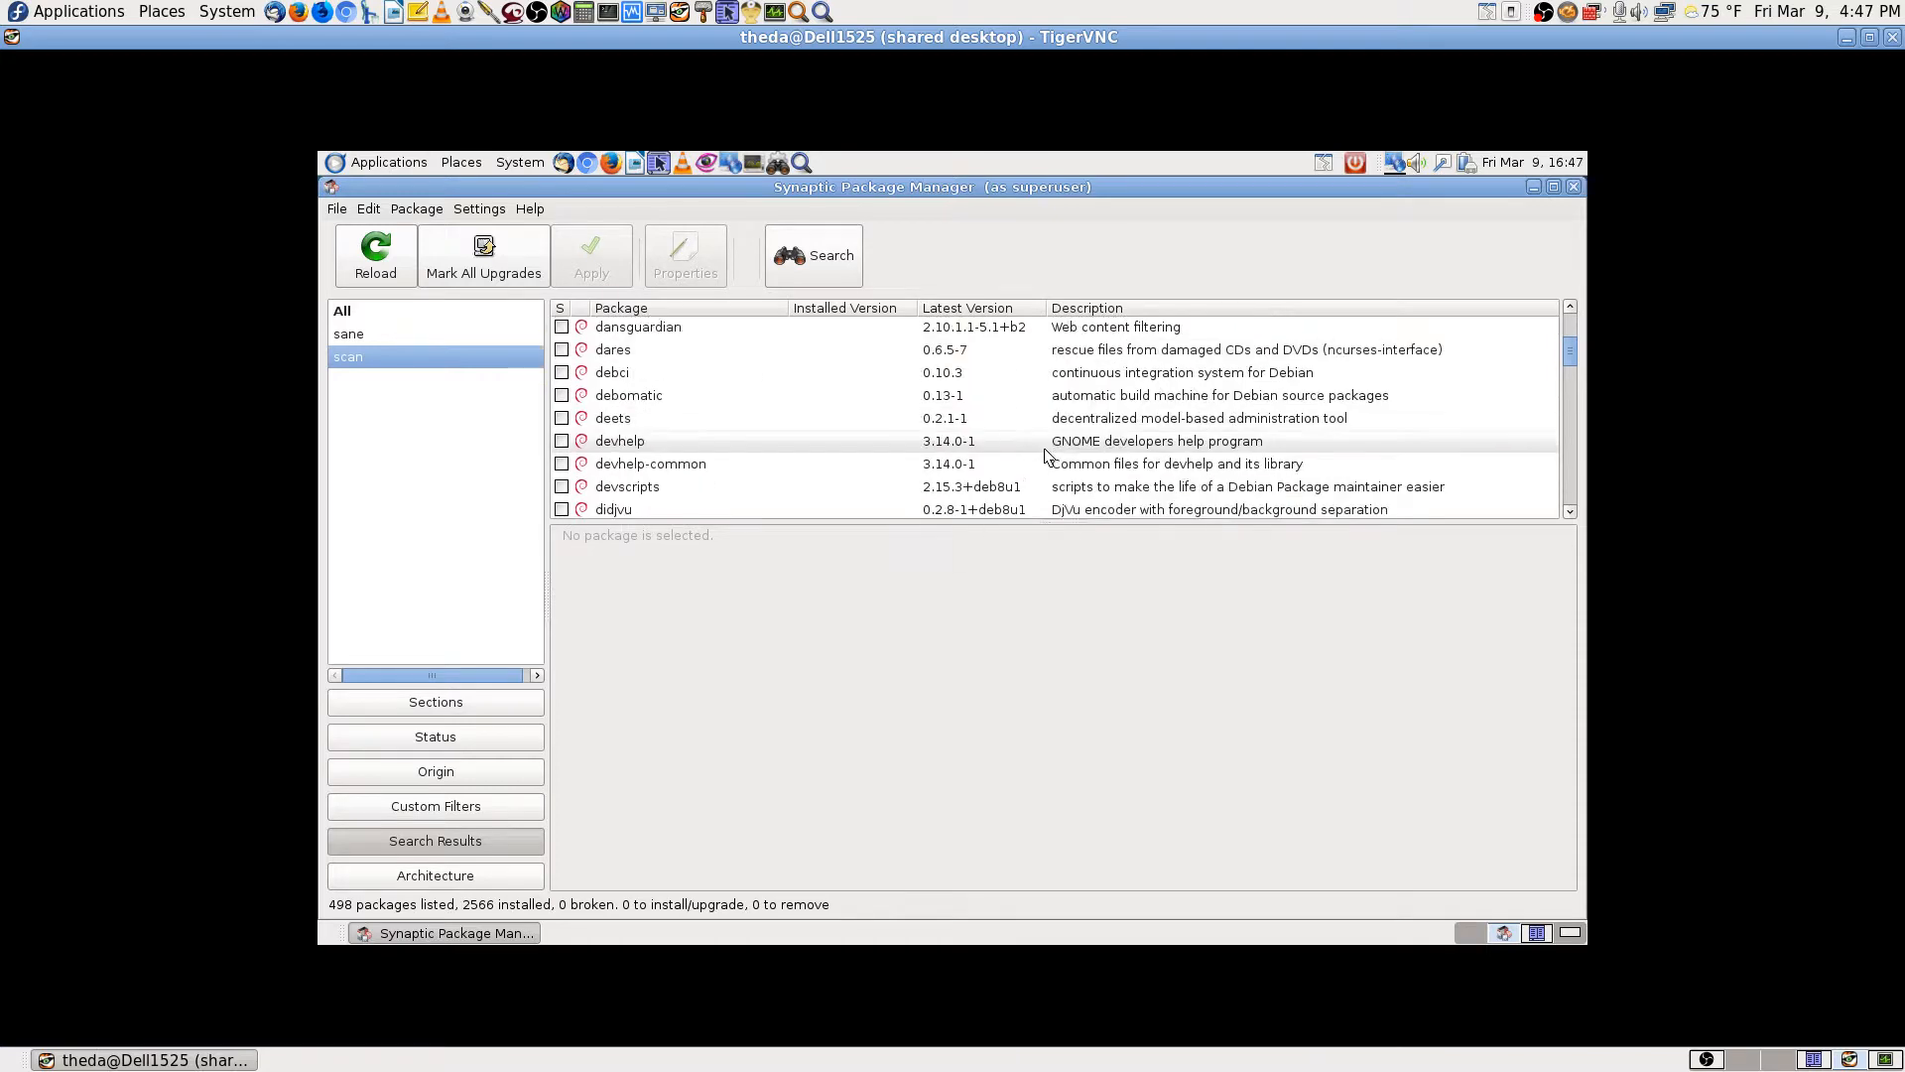
scroll(1047, 456, down, 1)
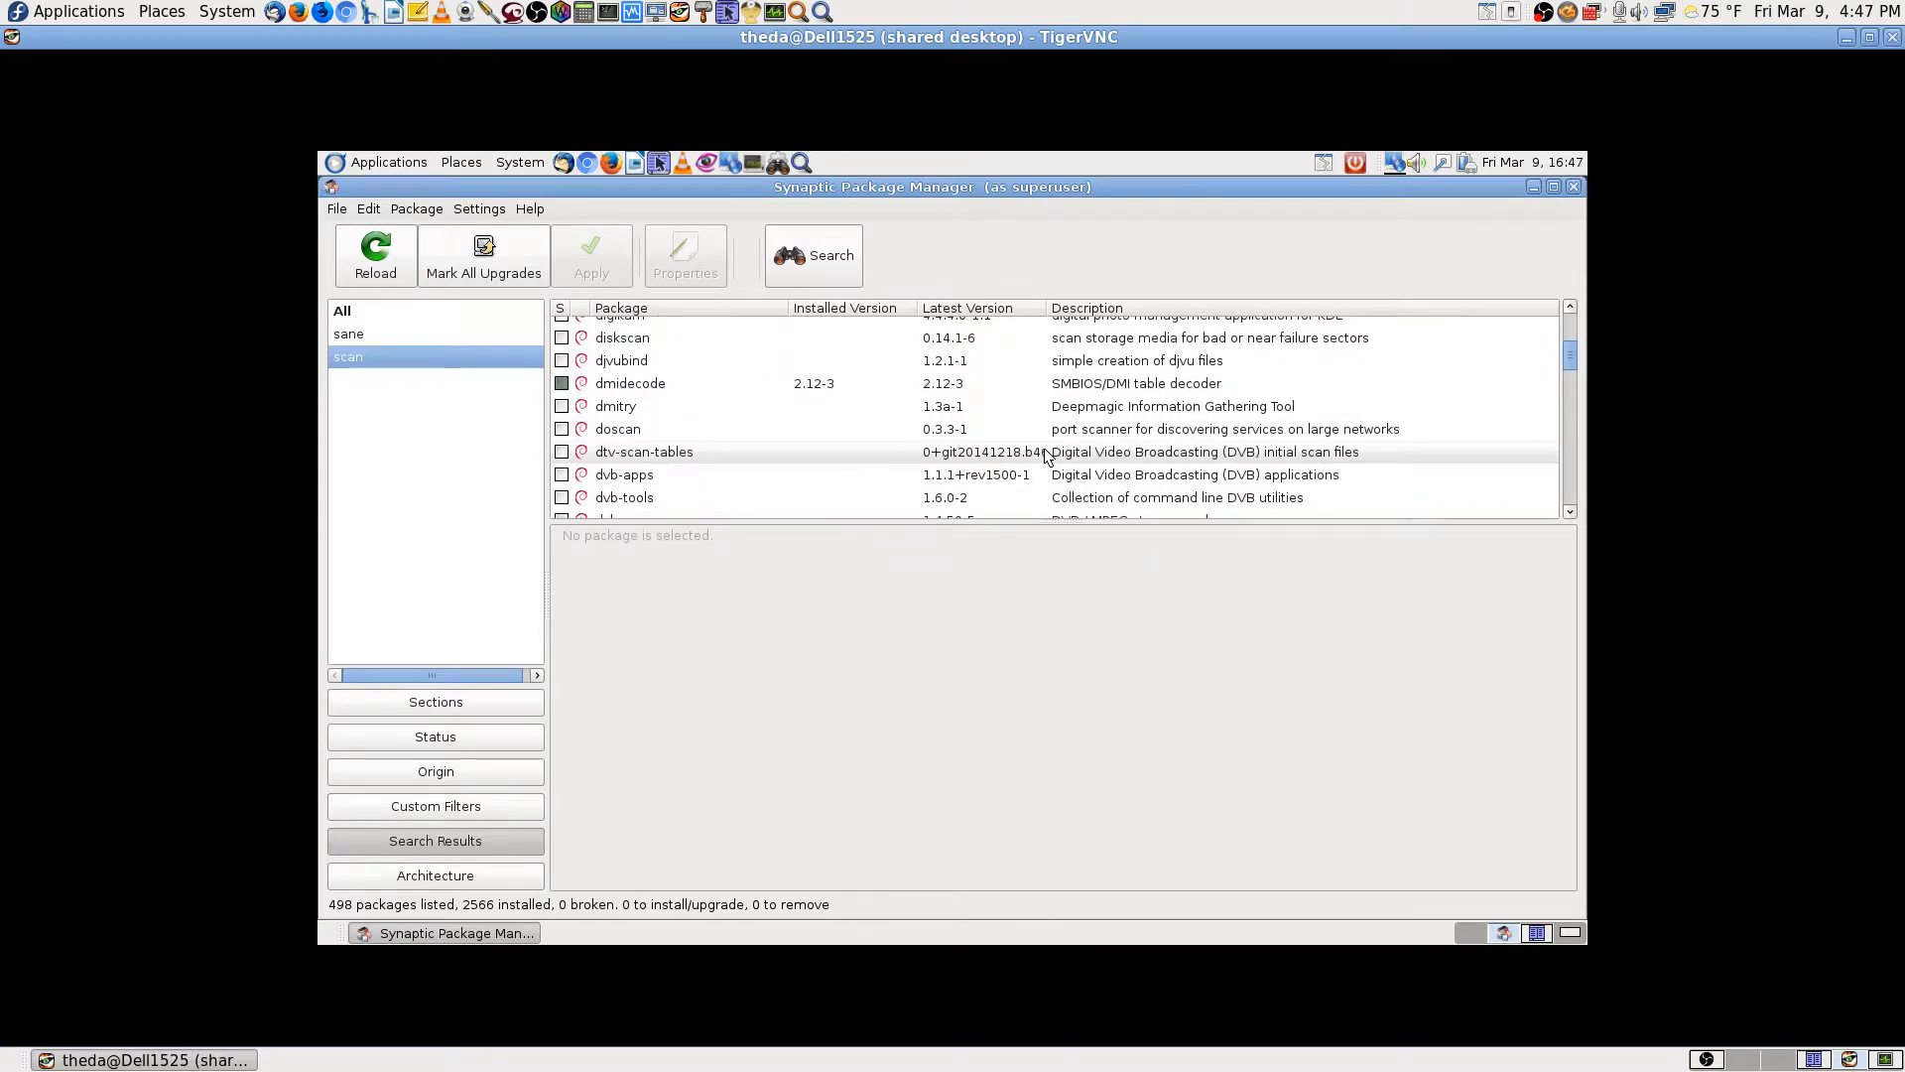
scroll(1047, 457, down, 1)
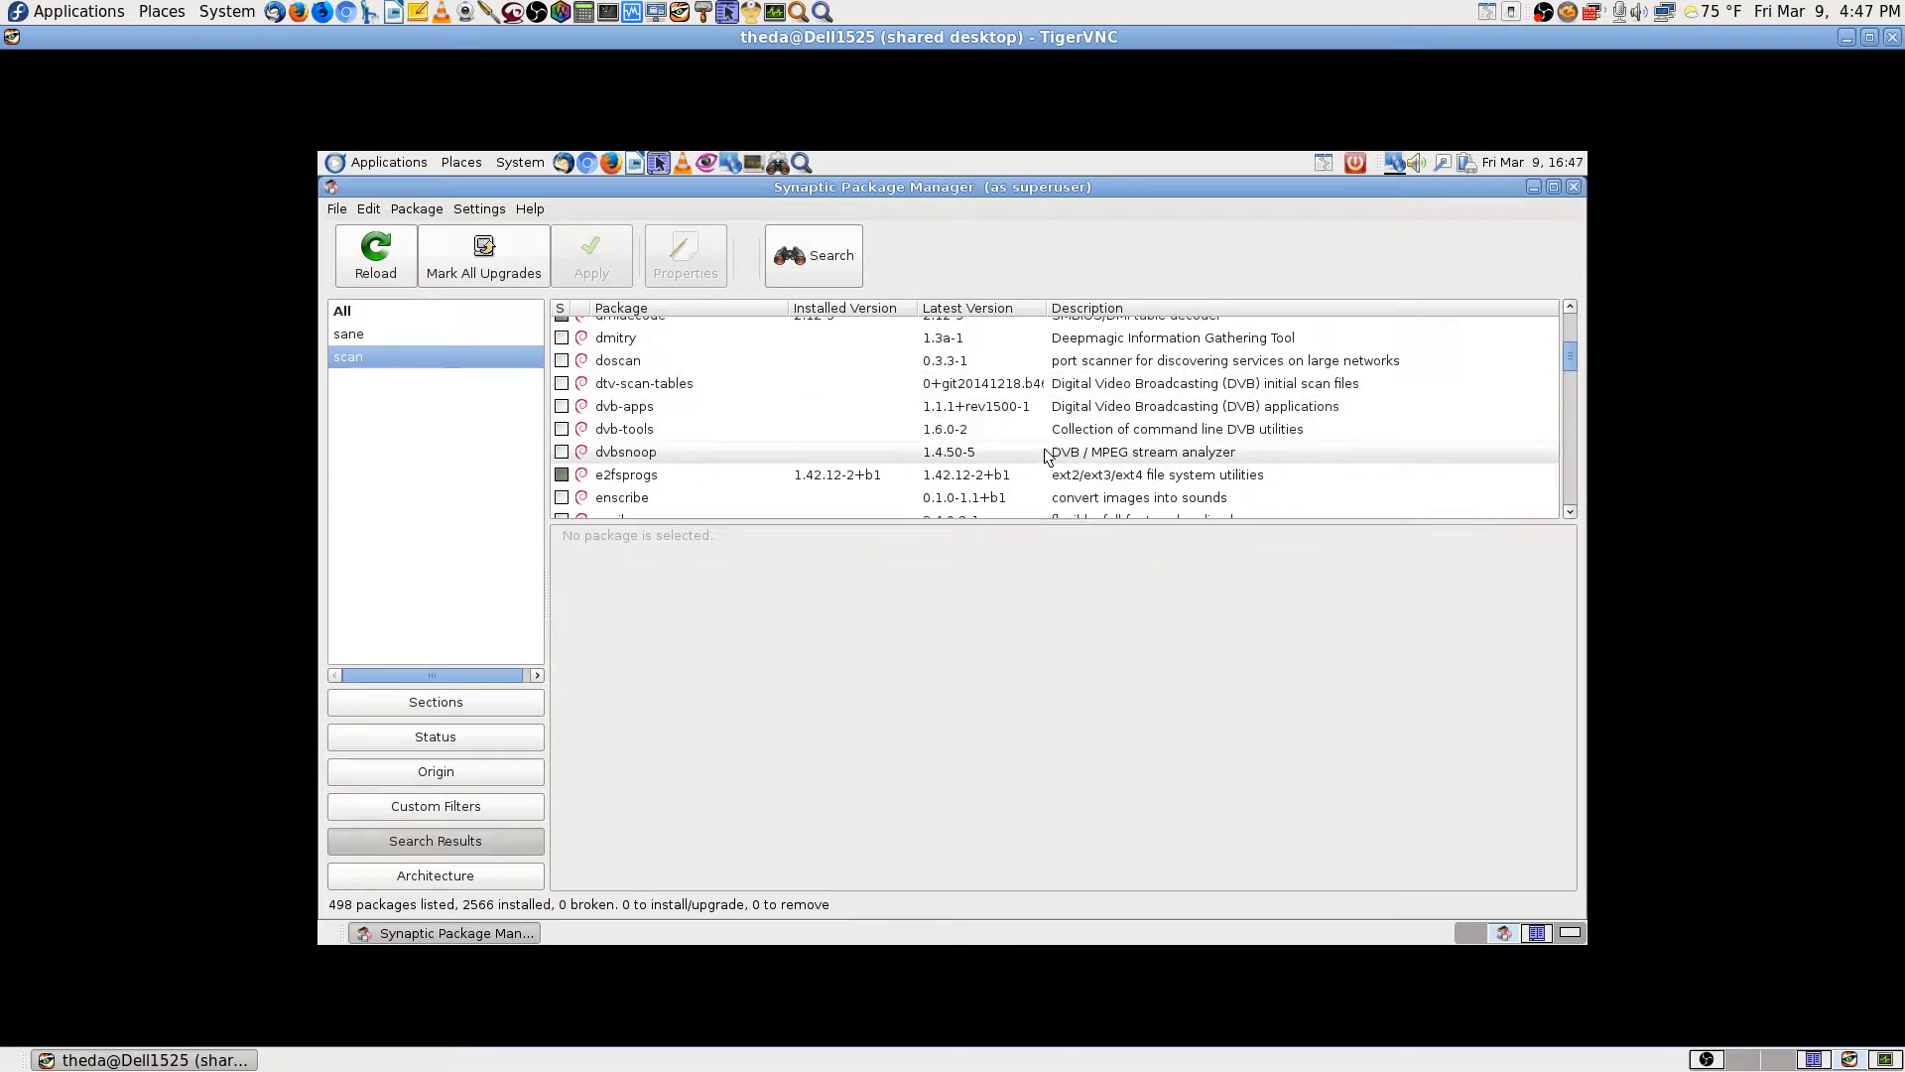
scroll(1047, 456, up, 1)
scroll(1046, 457, down, 1)
scroll(1047, 456, down, 10)
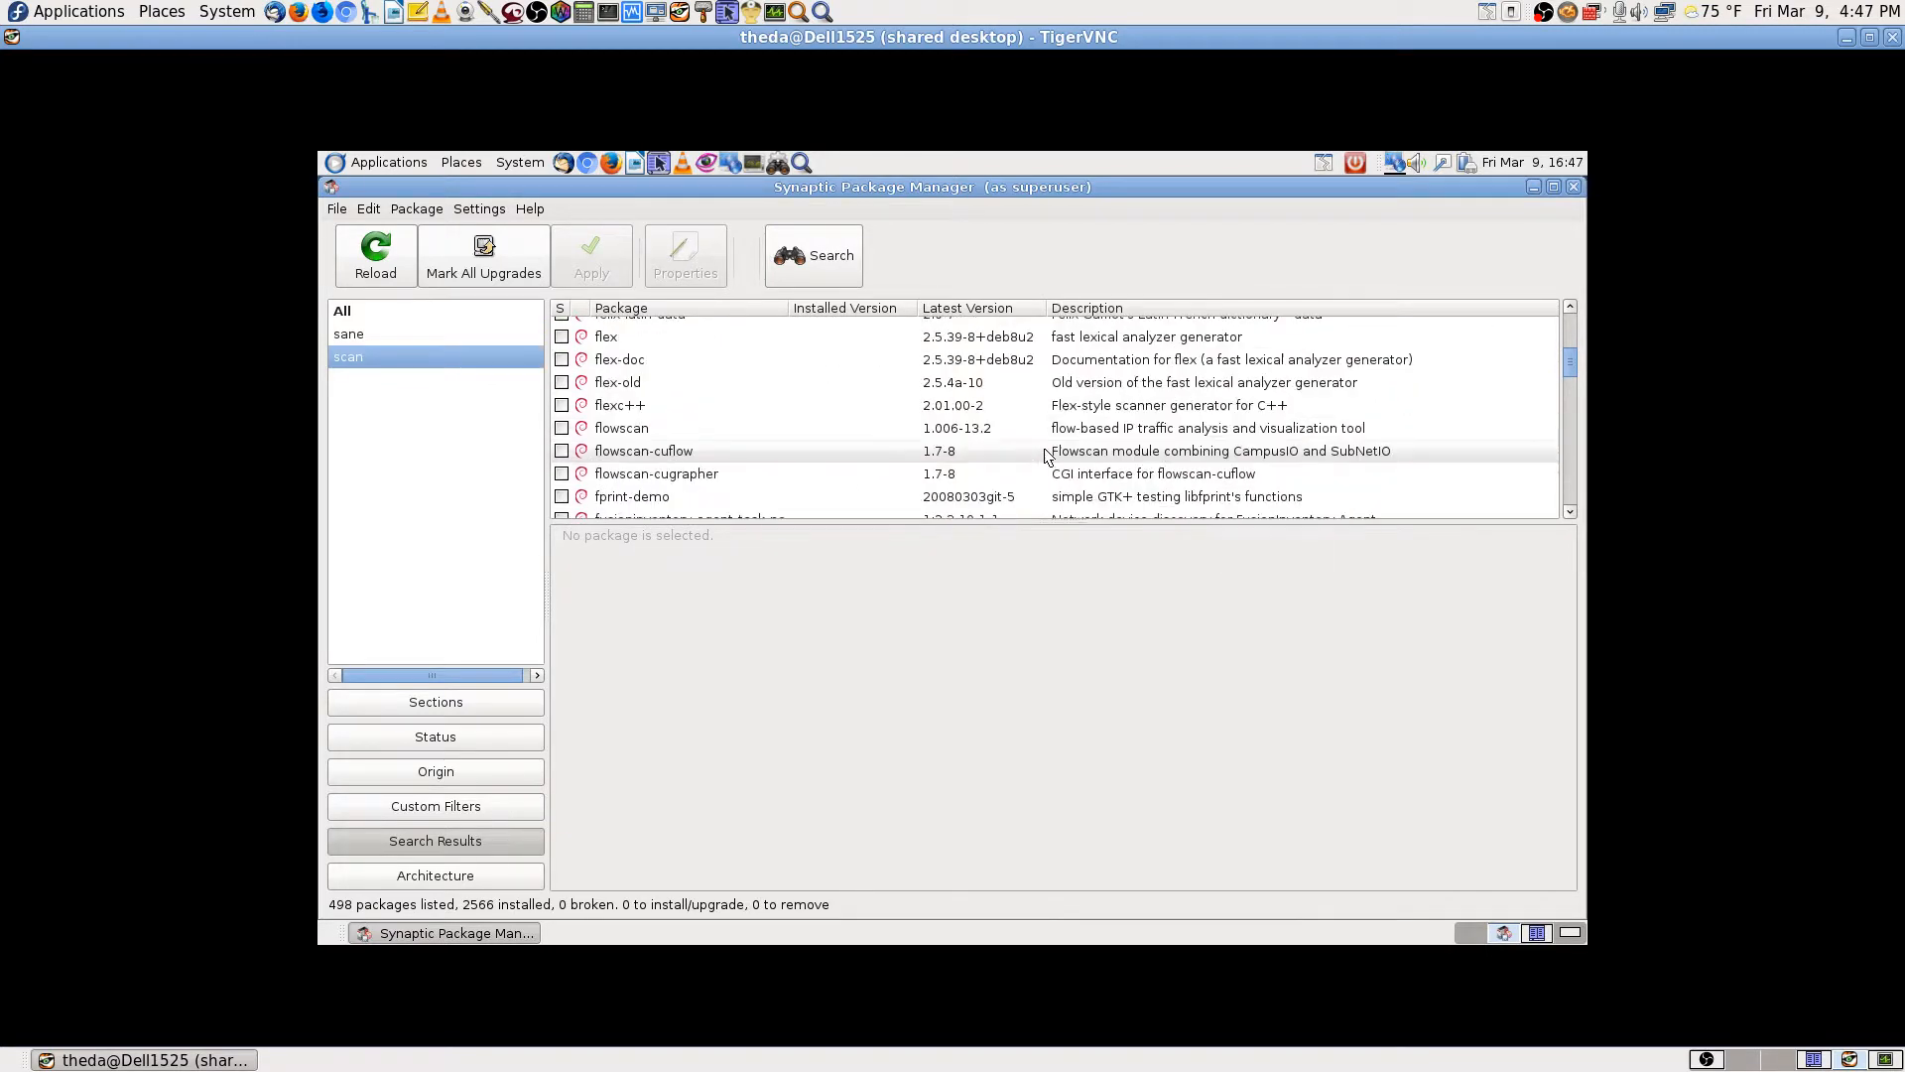
scroll(1047, 457, down, 6)
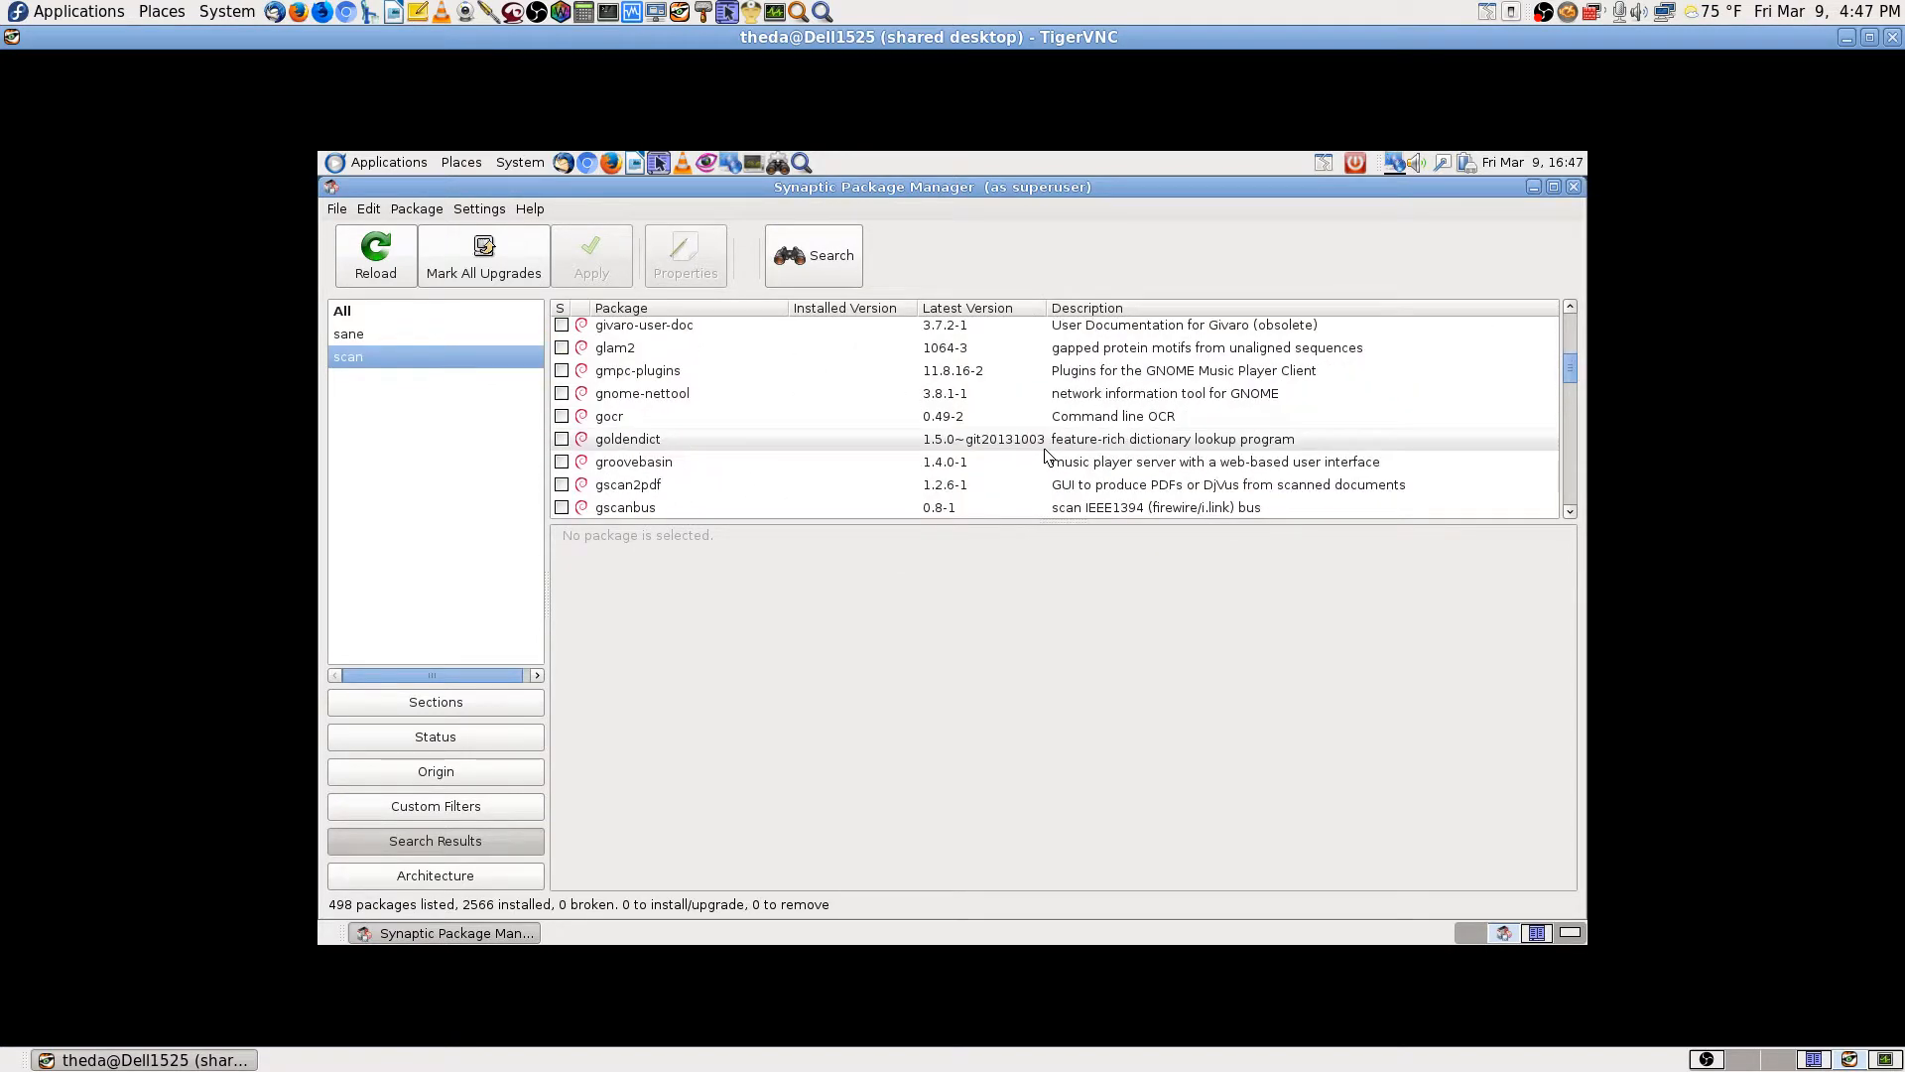
scroll(1046, 457, down, 10)
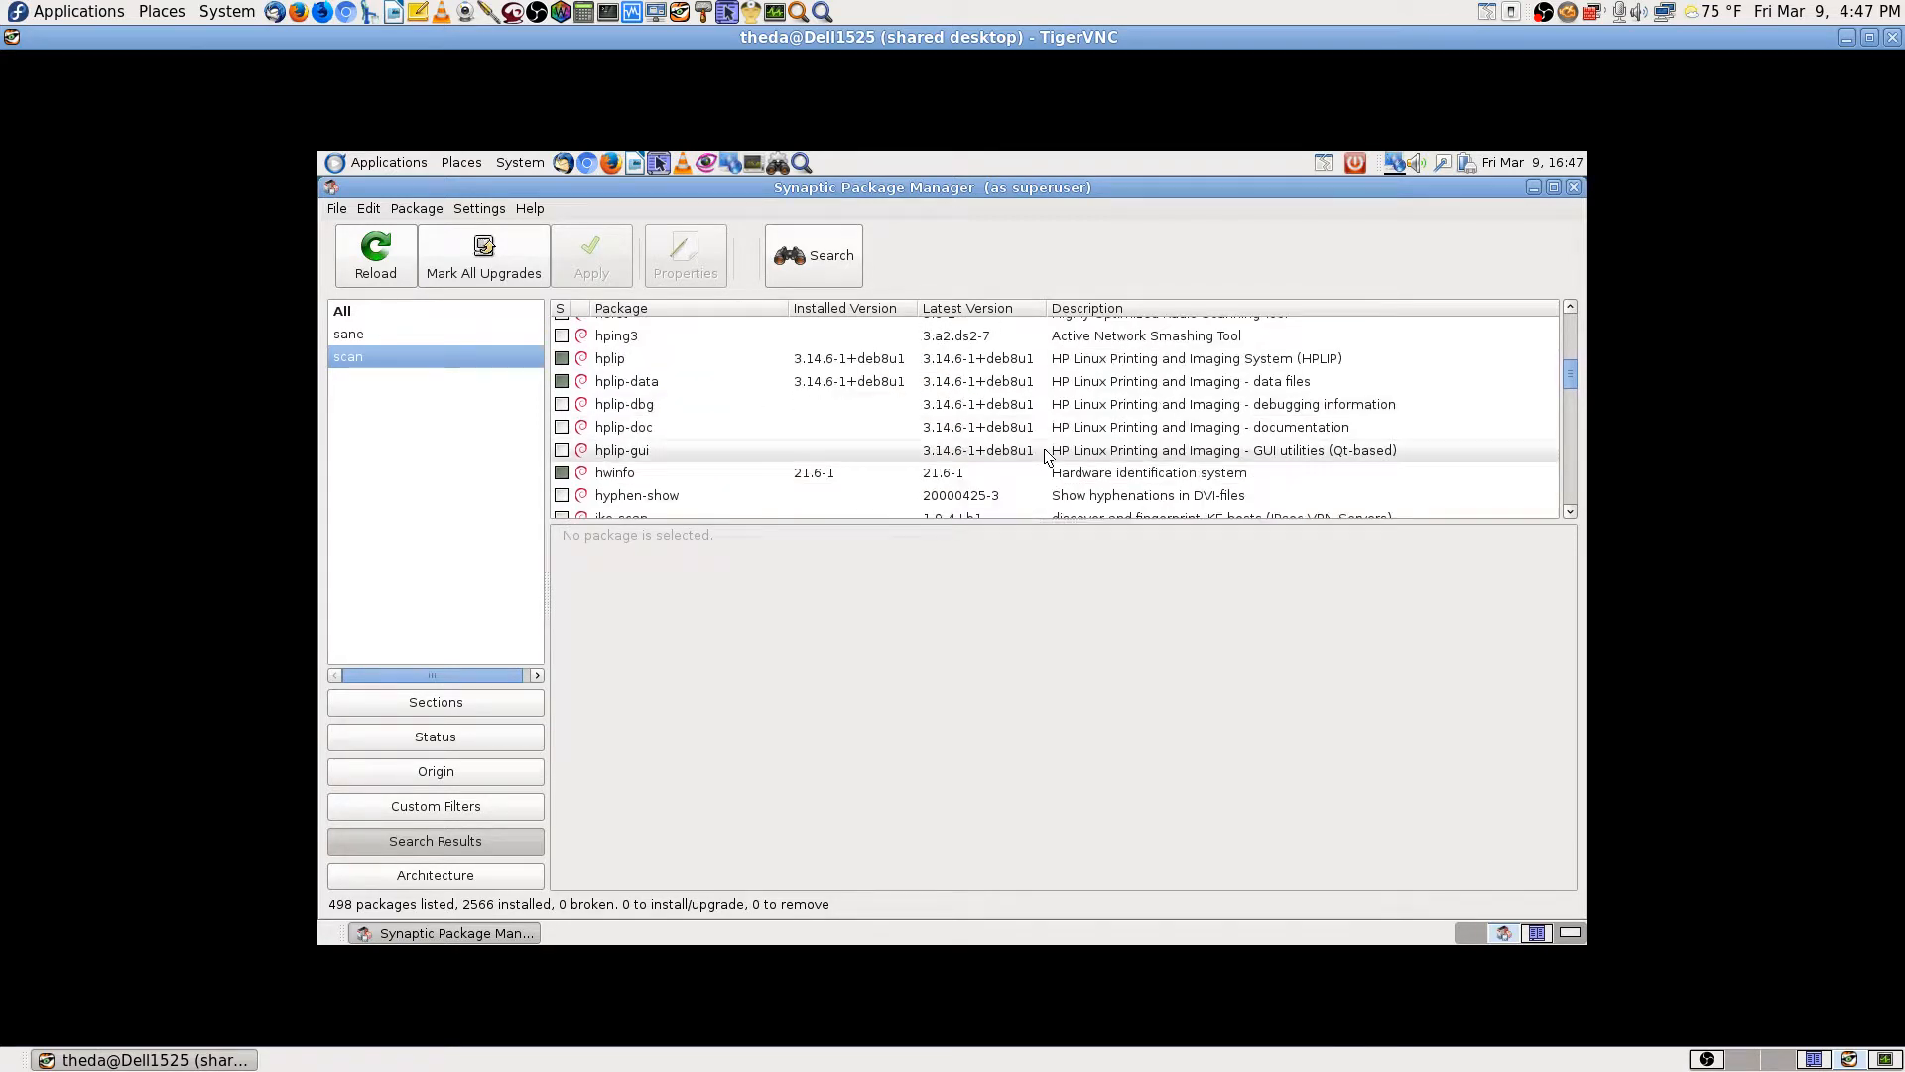
scroll(1047, 457, down, 8)
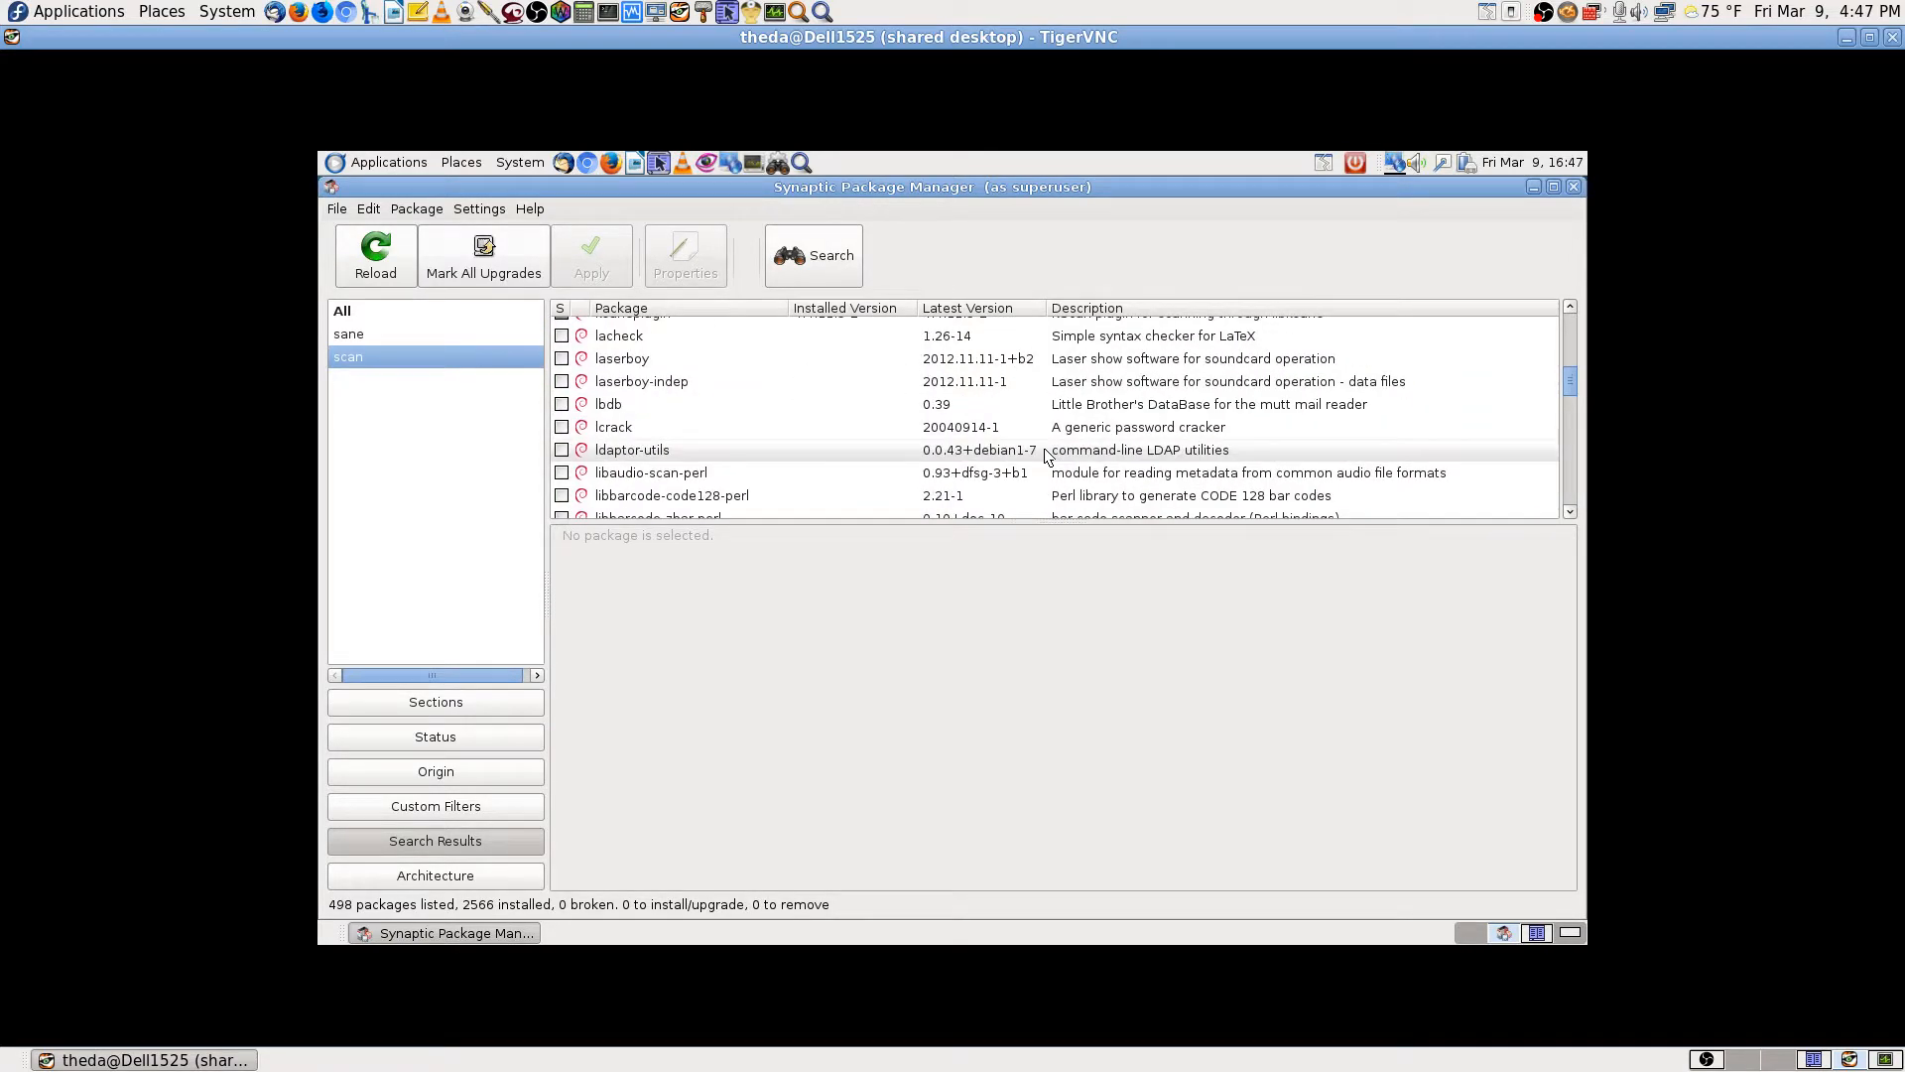
scroll(1044, 453, down, 8)
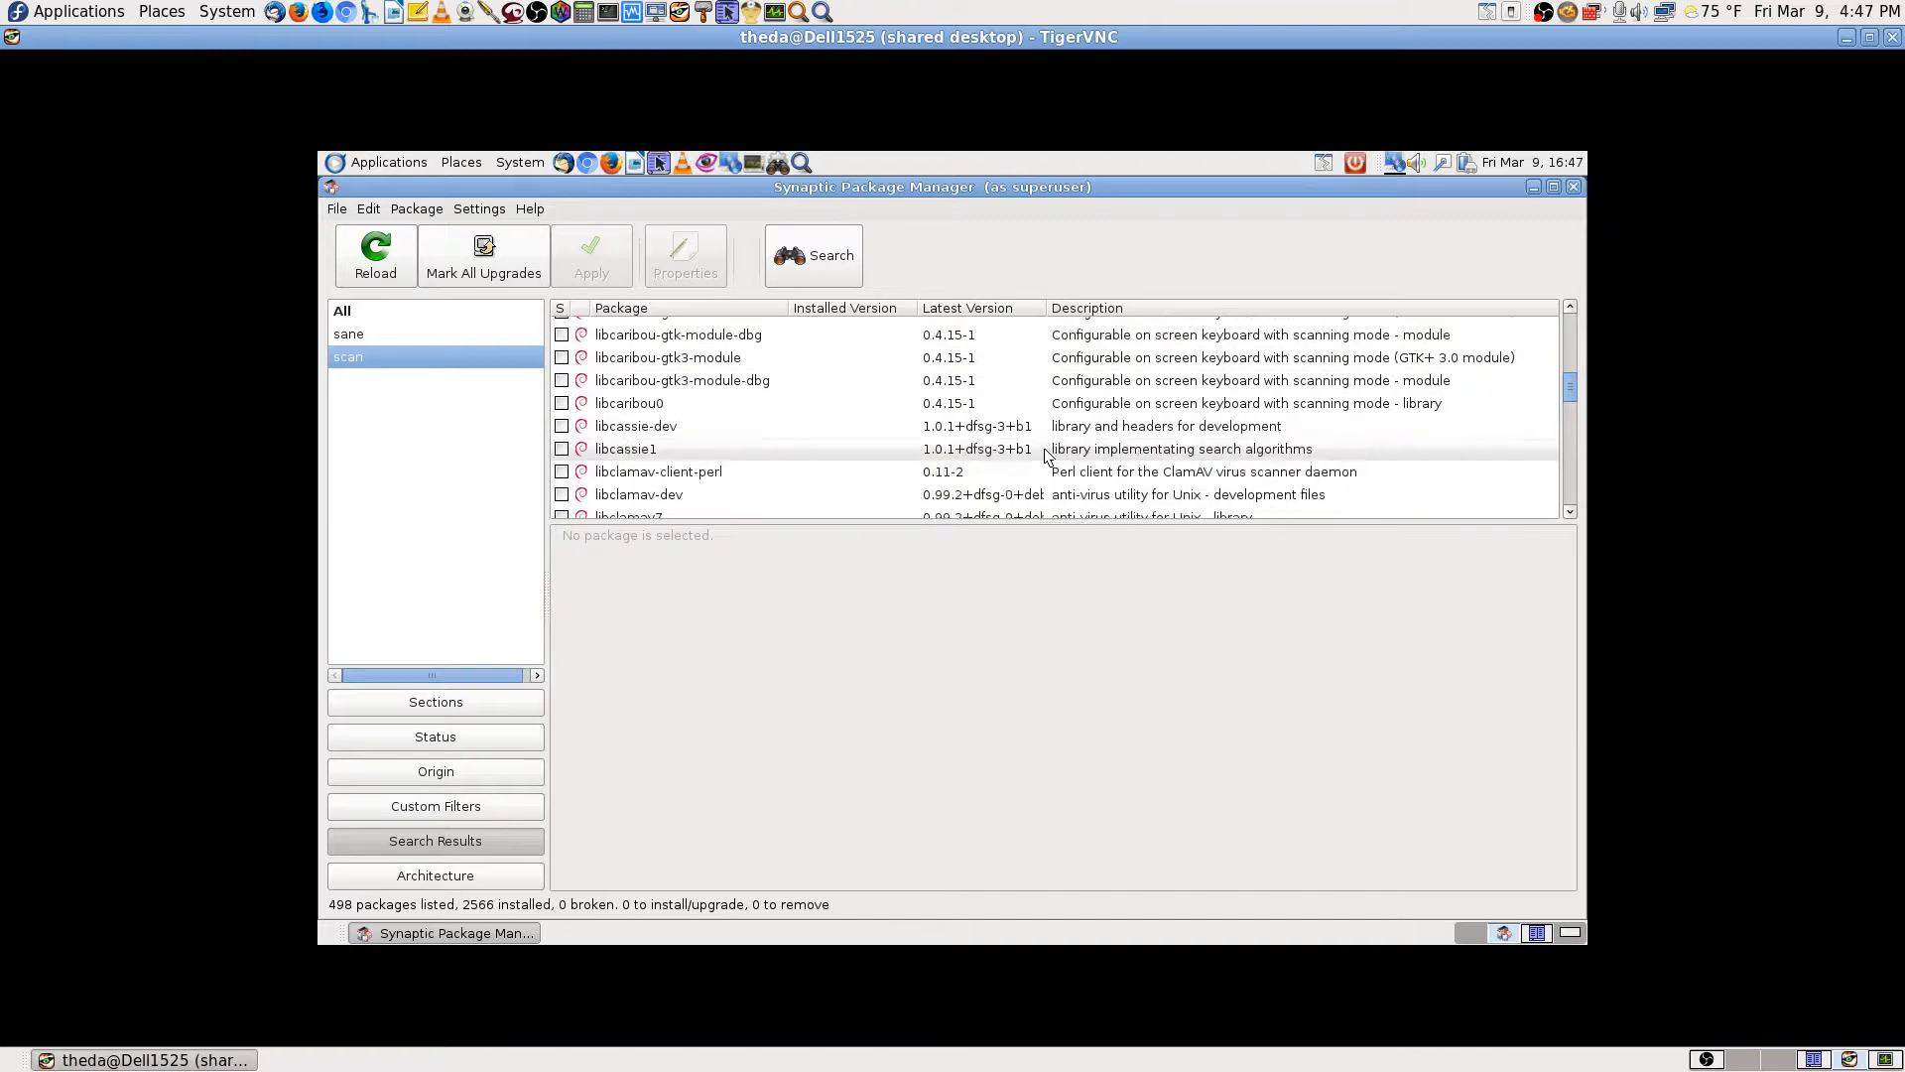
scroll(1045, 456, down, 7)
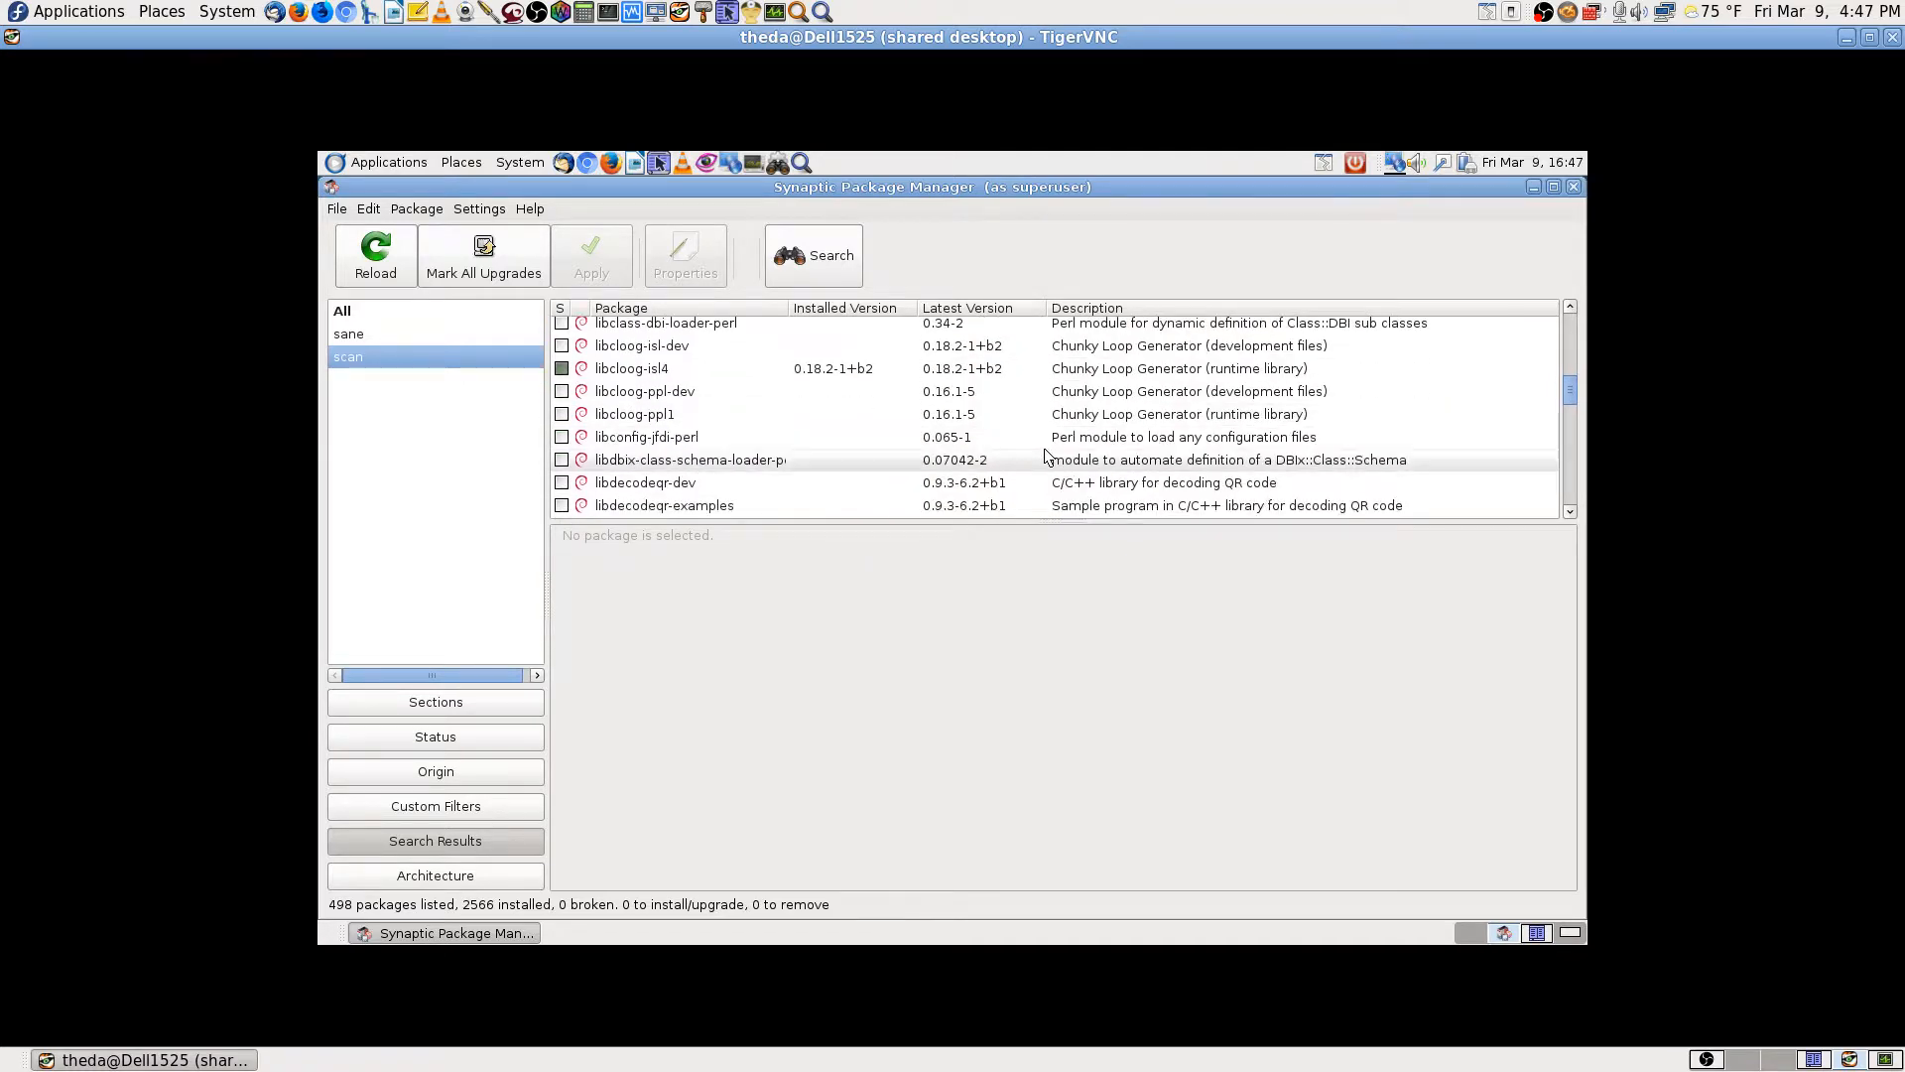
scroll(1046, 455, down, 6)
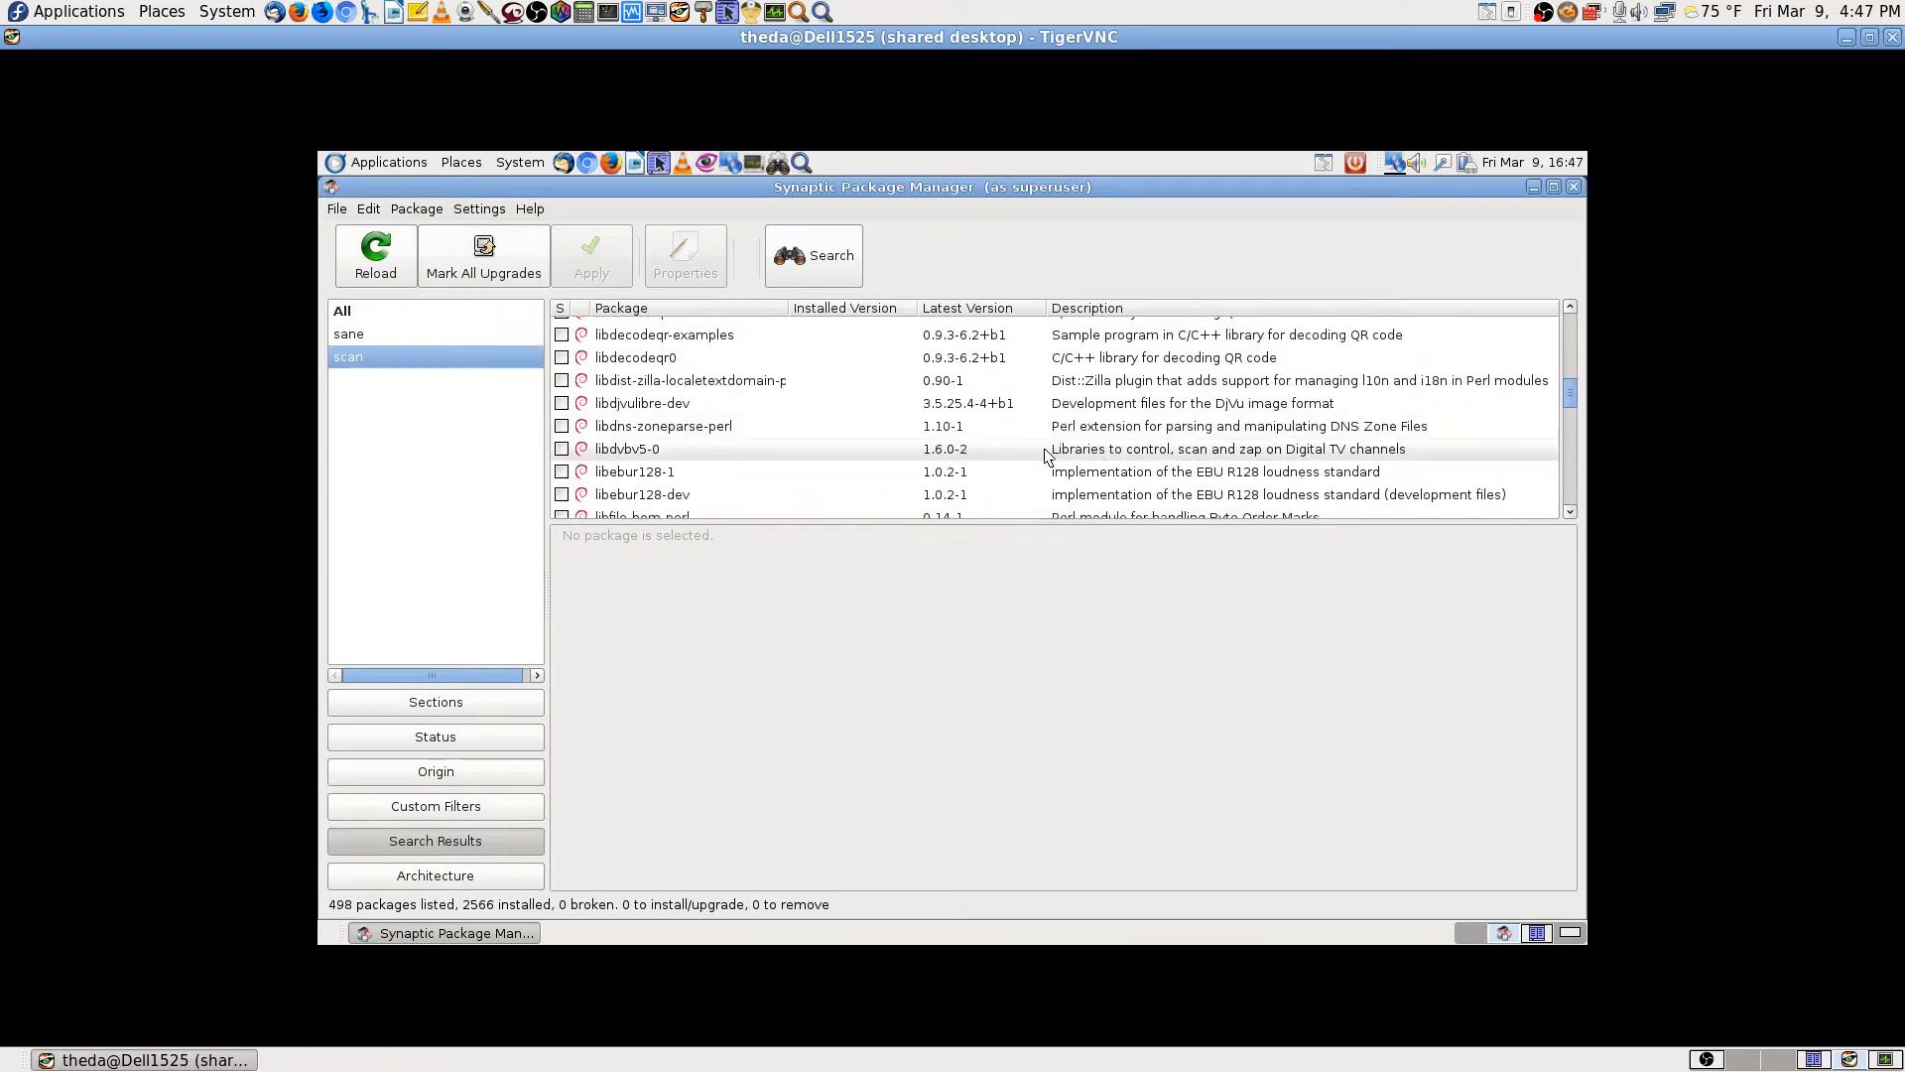
scroll(1045, 456, down, 4)
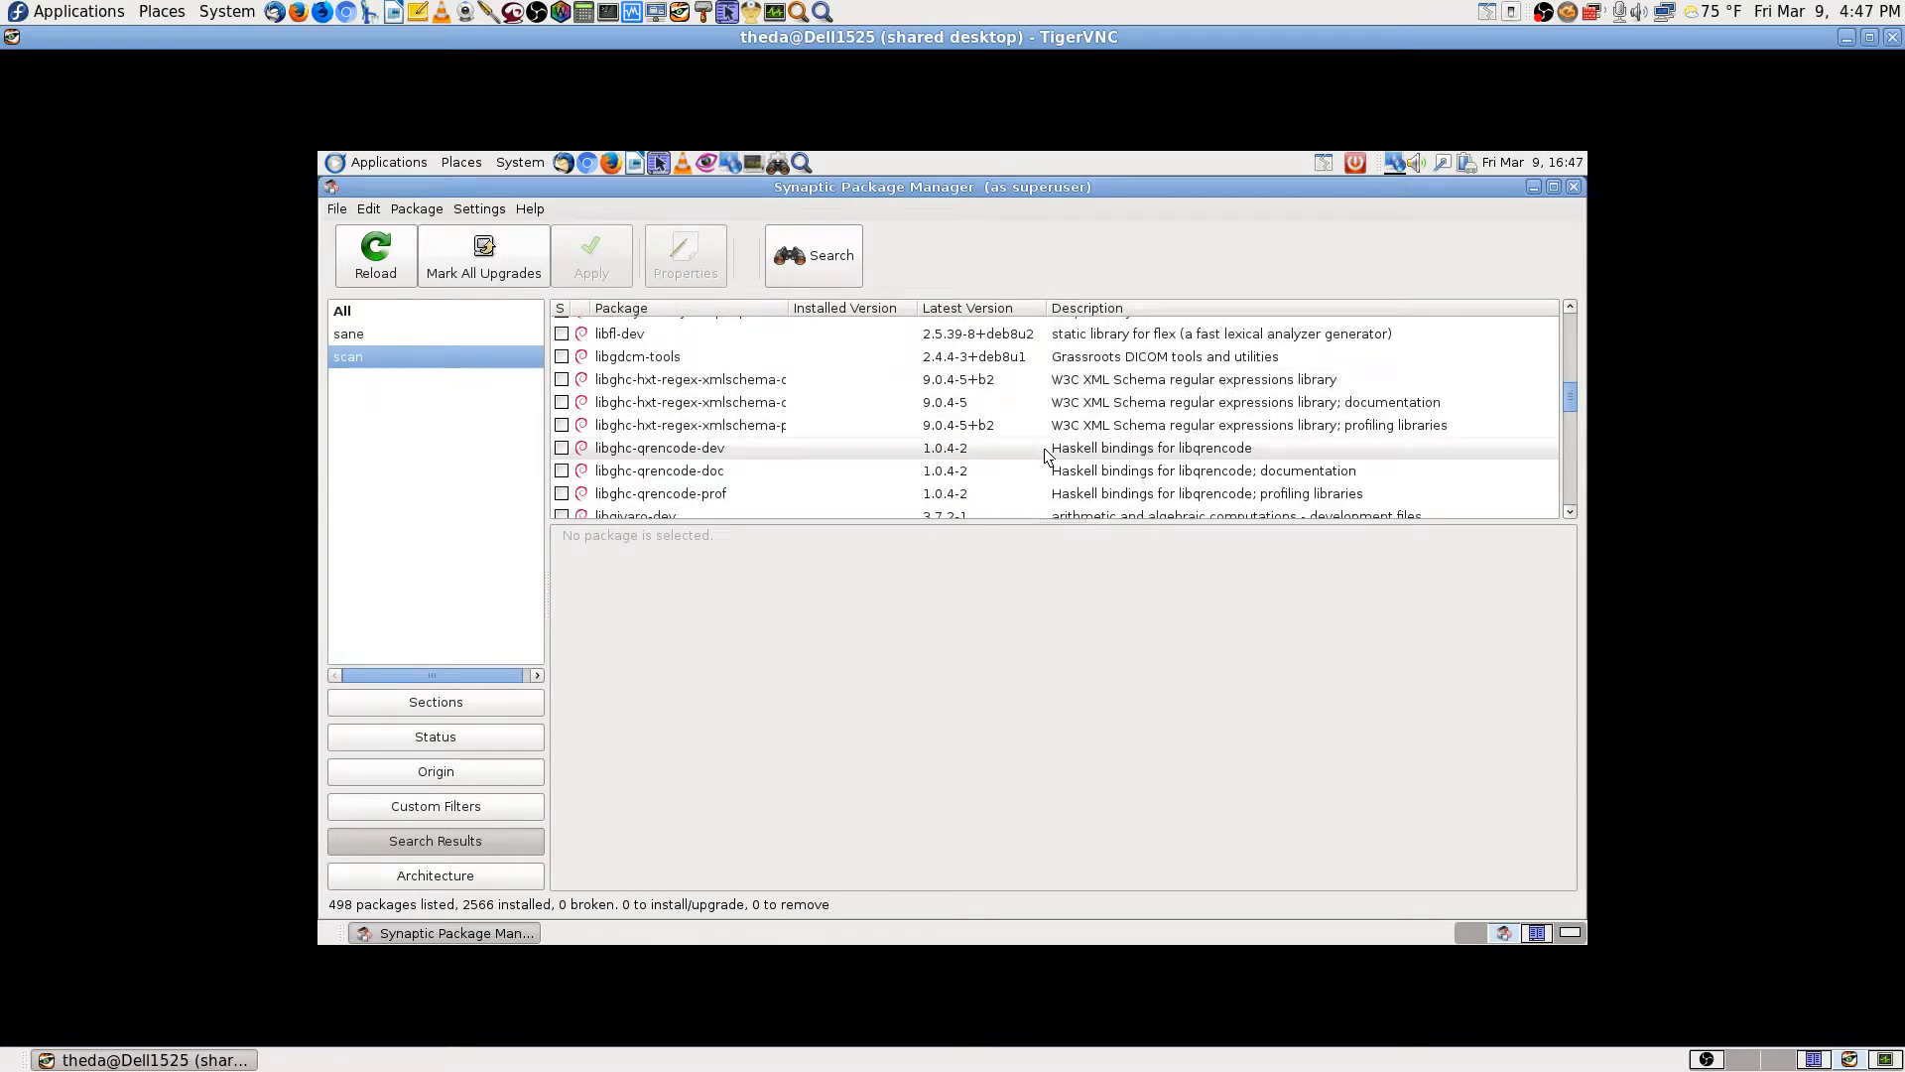
scroll(1052, 461, down, 7)
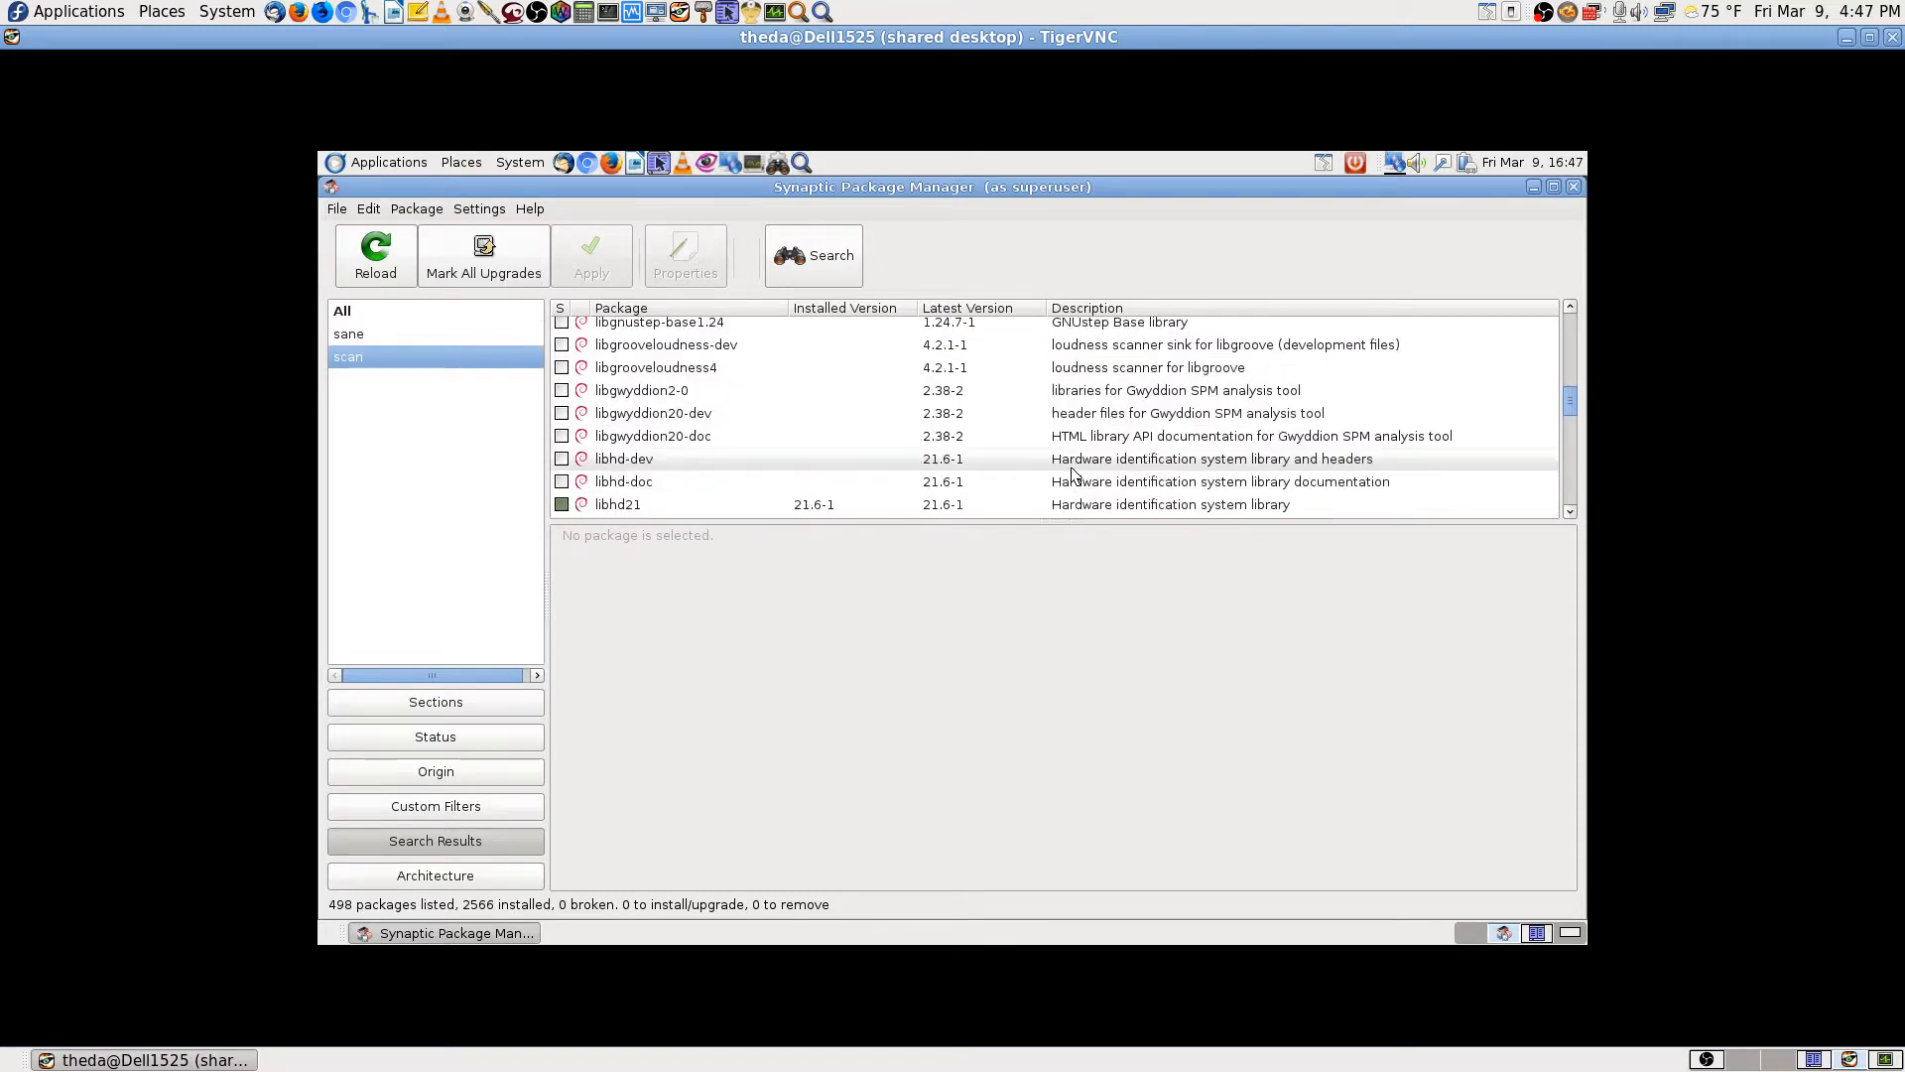
scroll(1072, 474, down, 15)
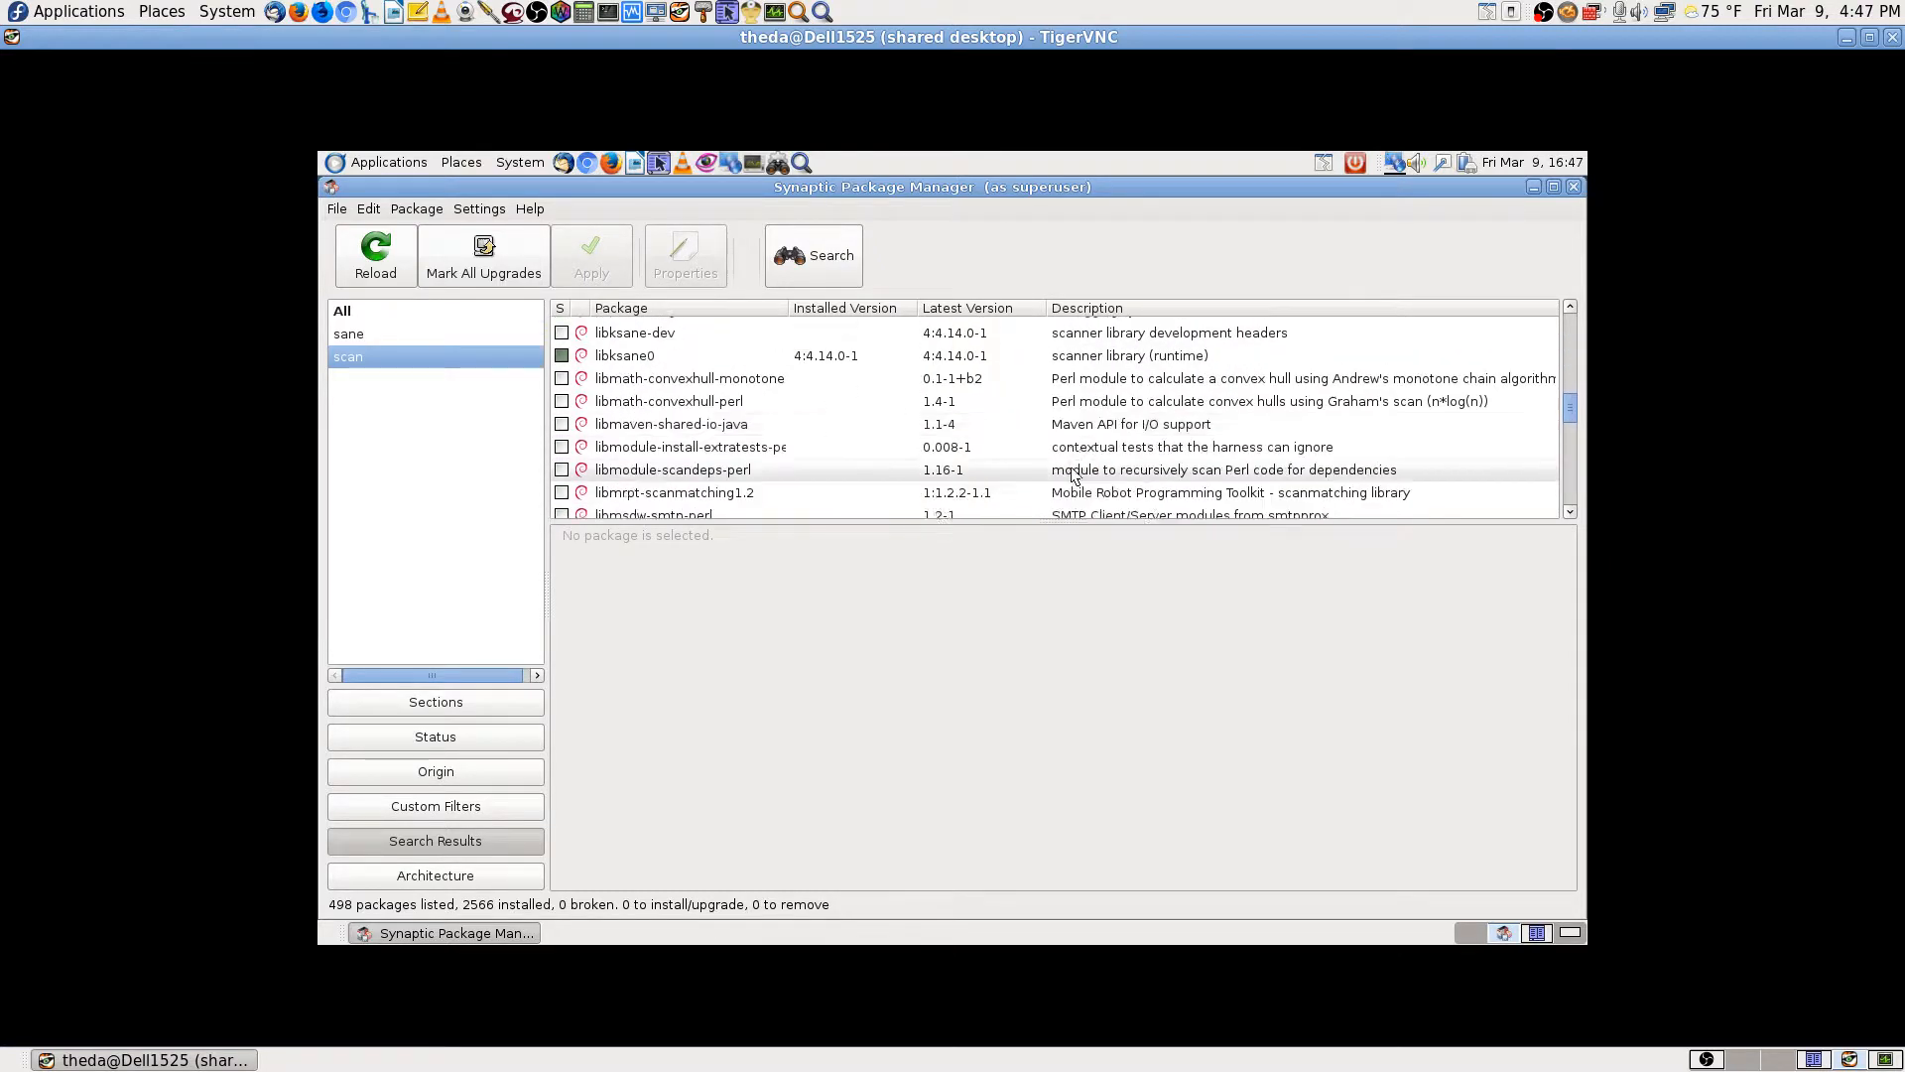
scroll(1071, 474, down, 5)
scroll(1074, 477, down, 5)
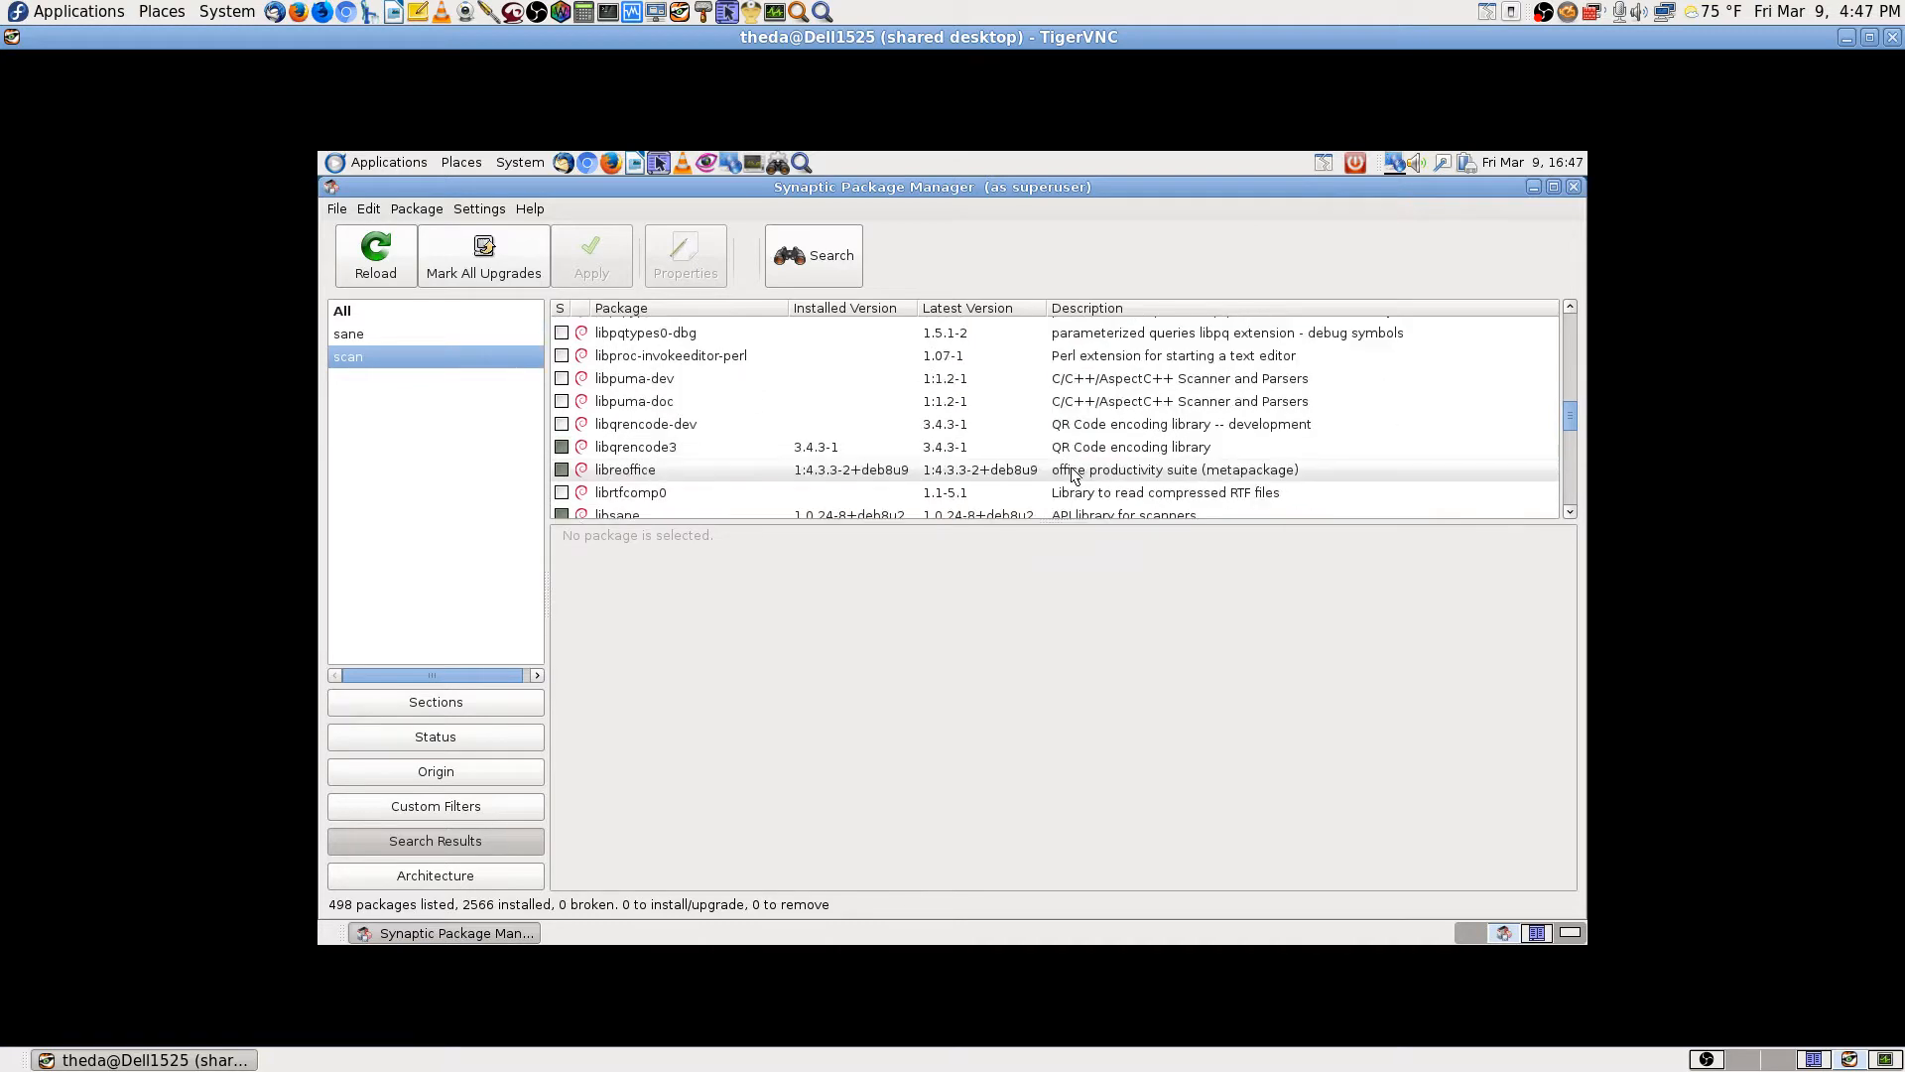
click(1565, 452)
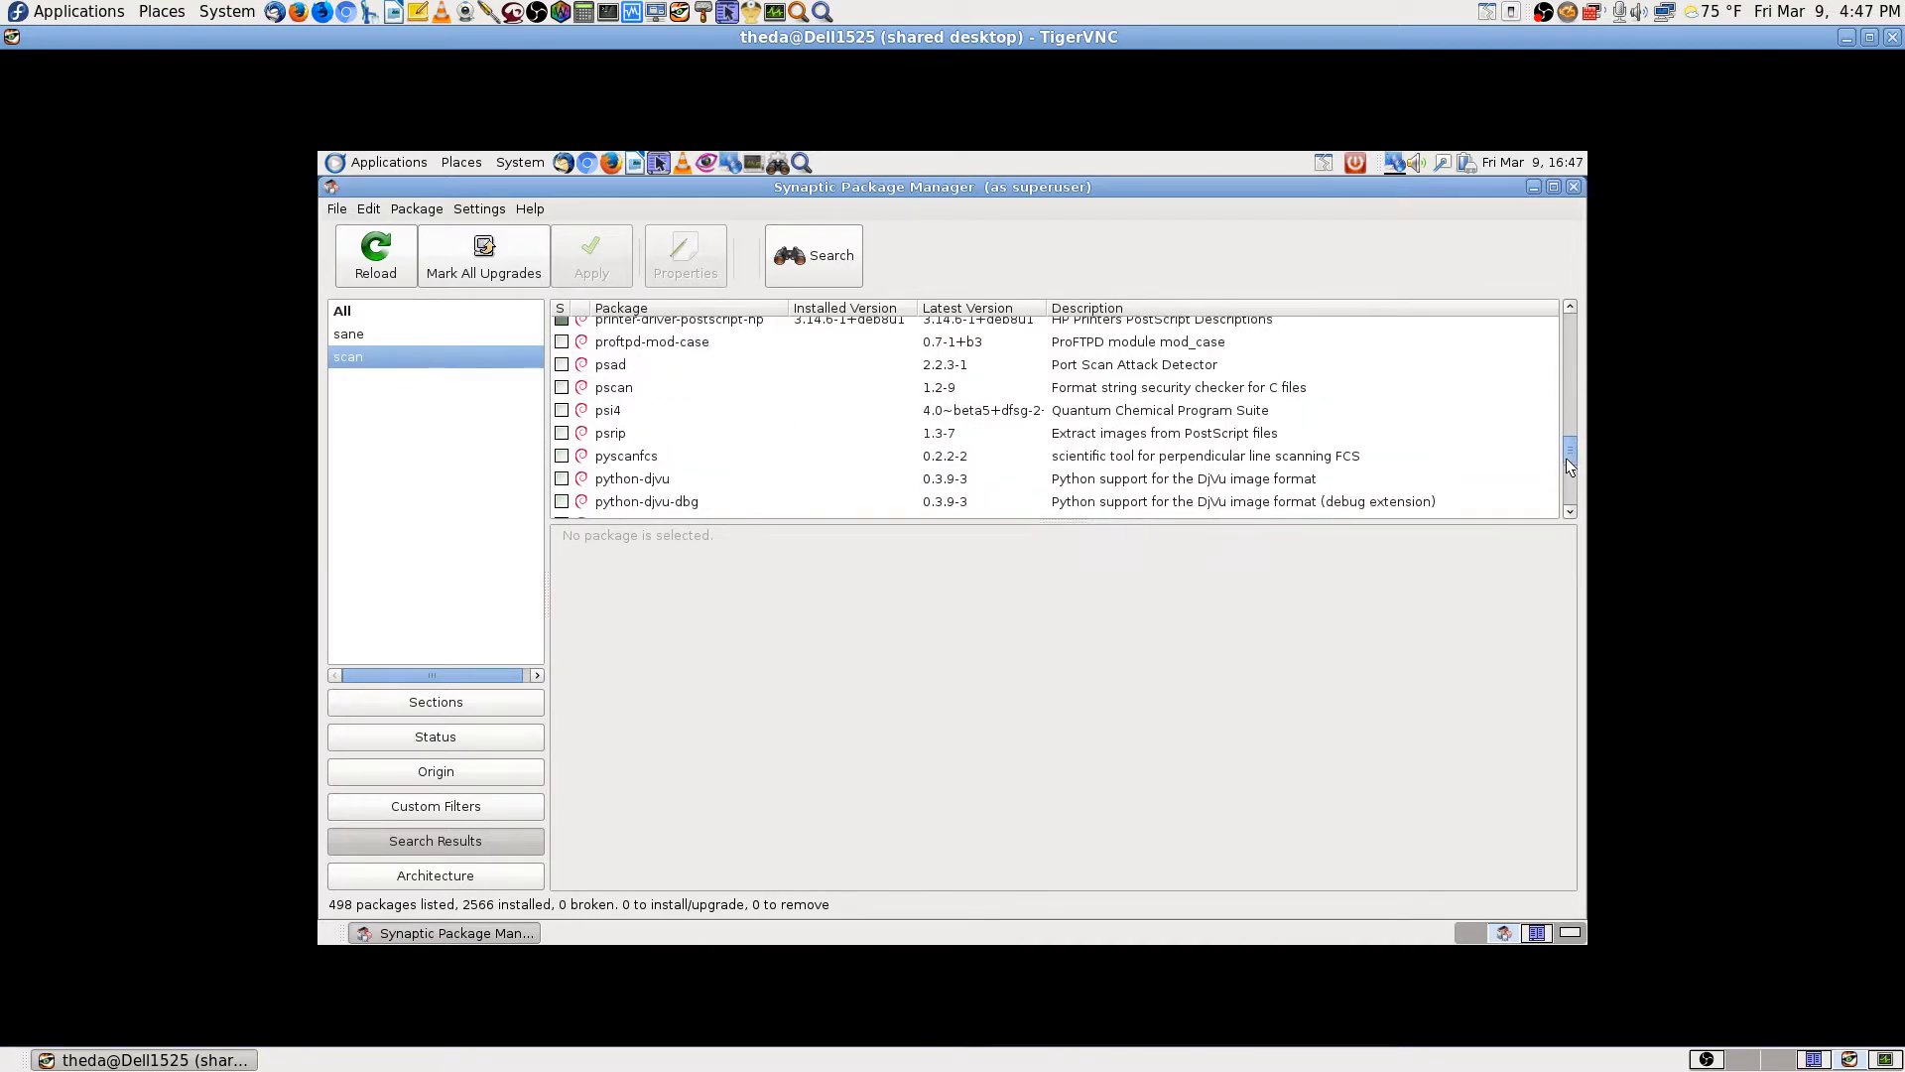
drag(1566, 456, 1566, 473)
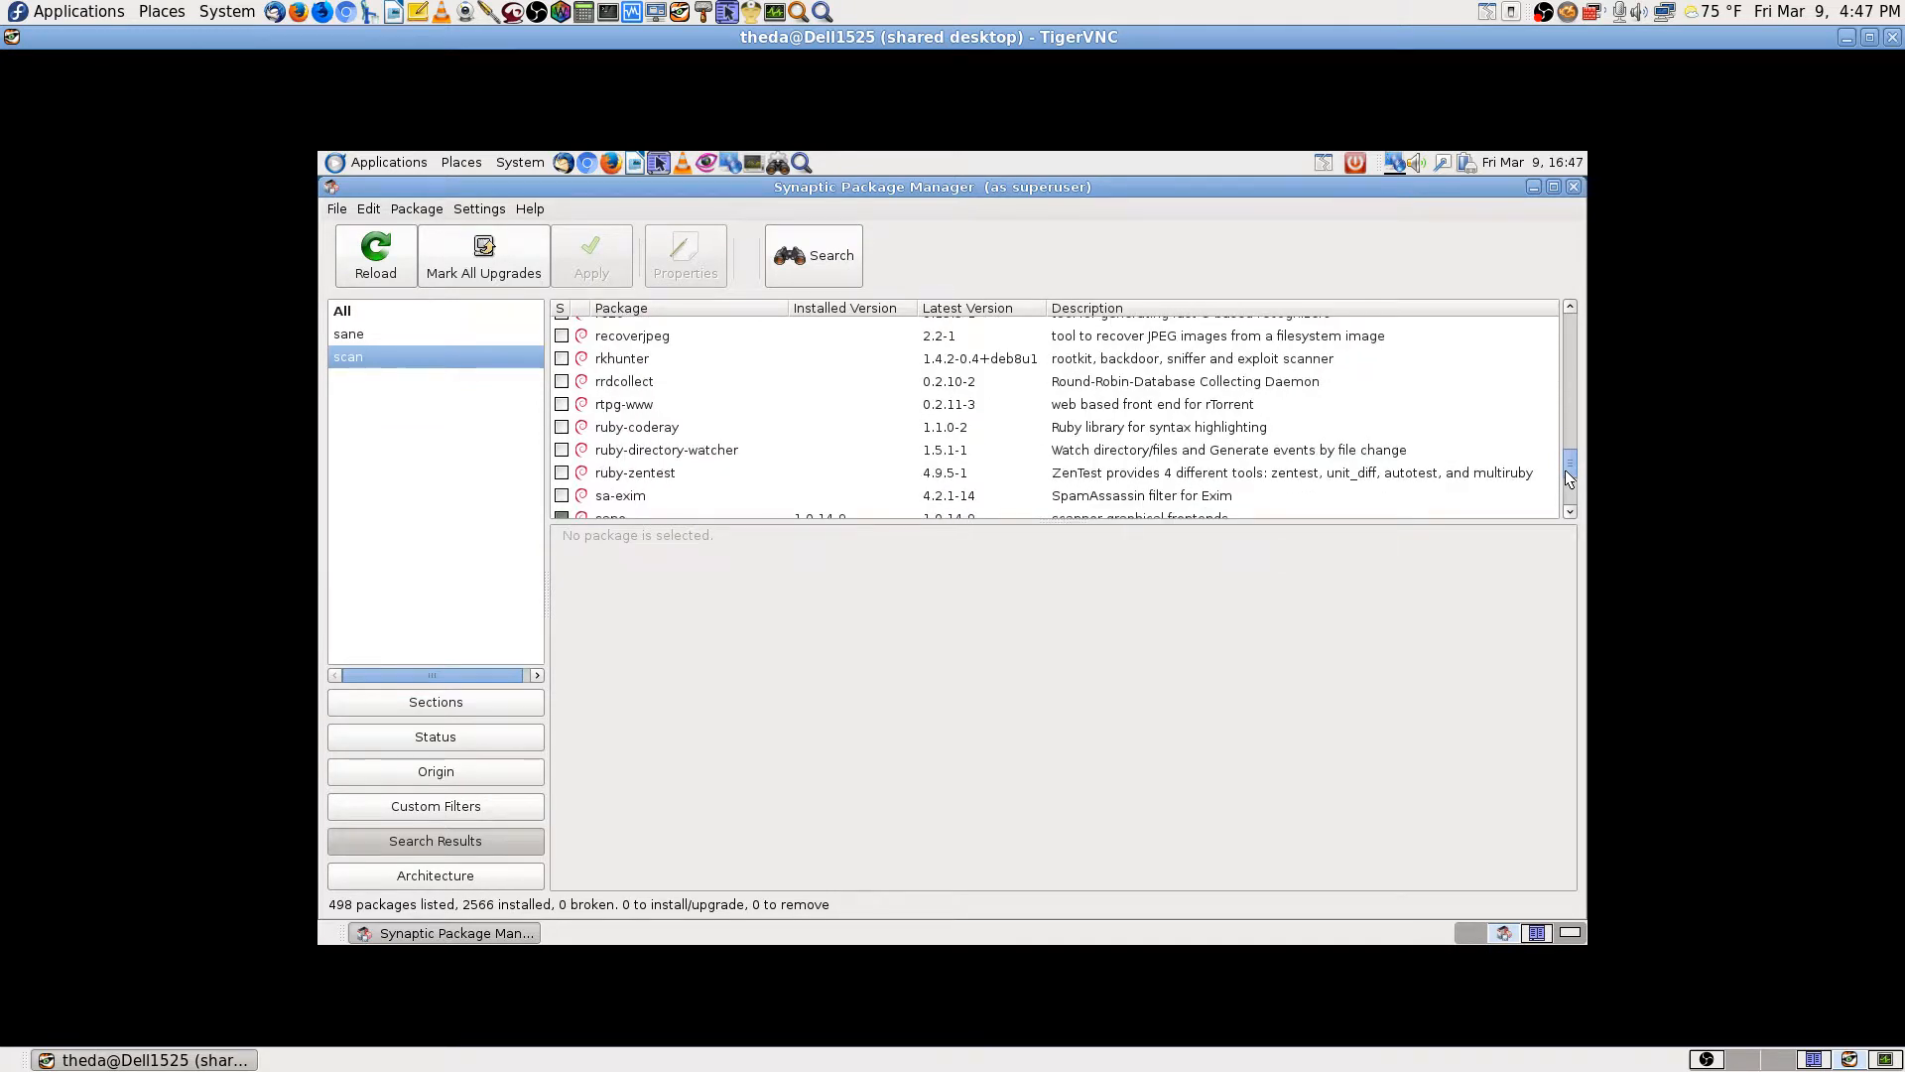
scroll(1024, 419, down, 2)
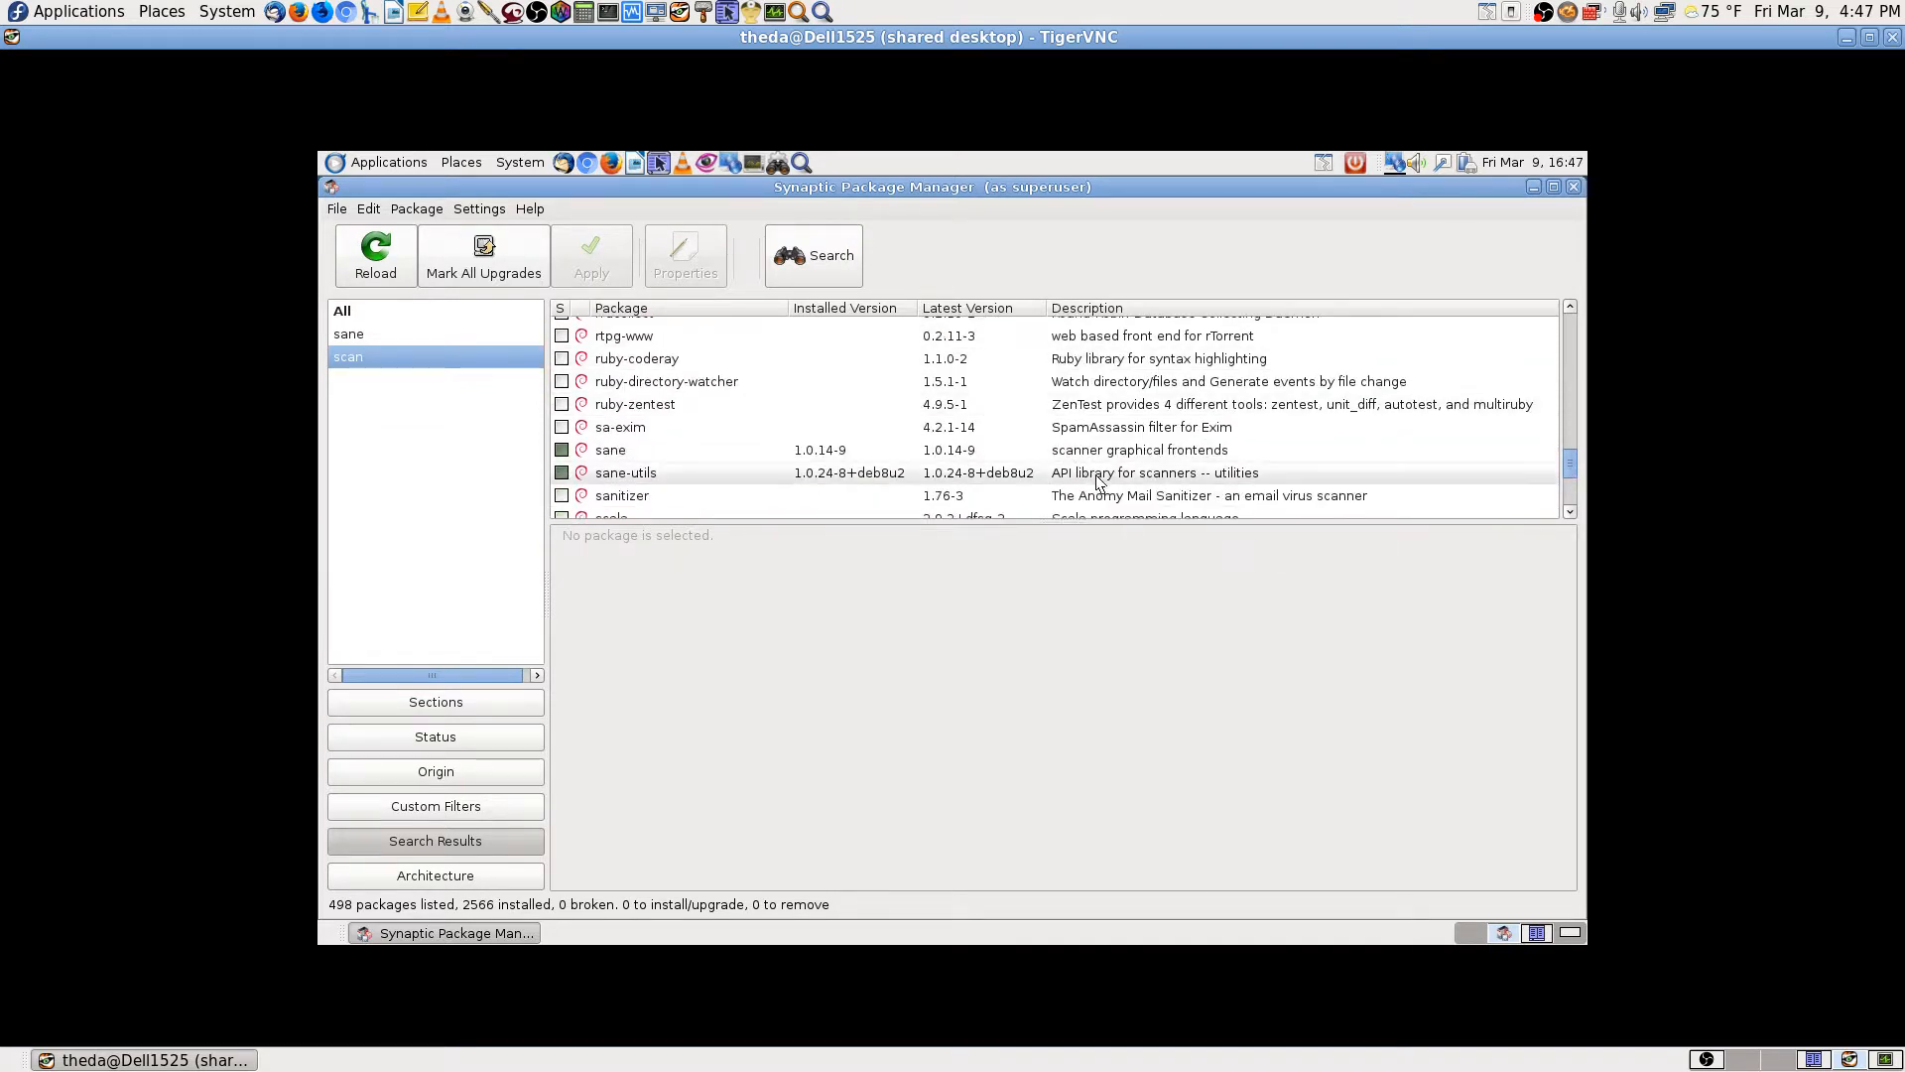
scroll(911, 480, down, 3)
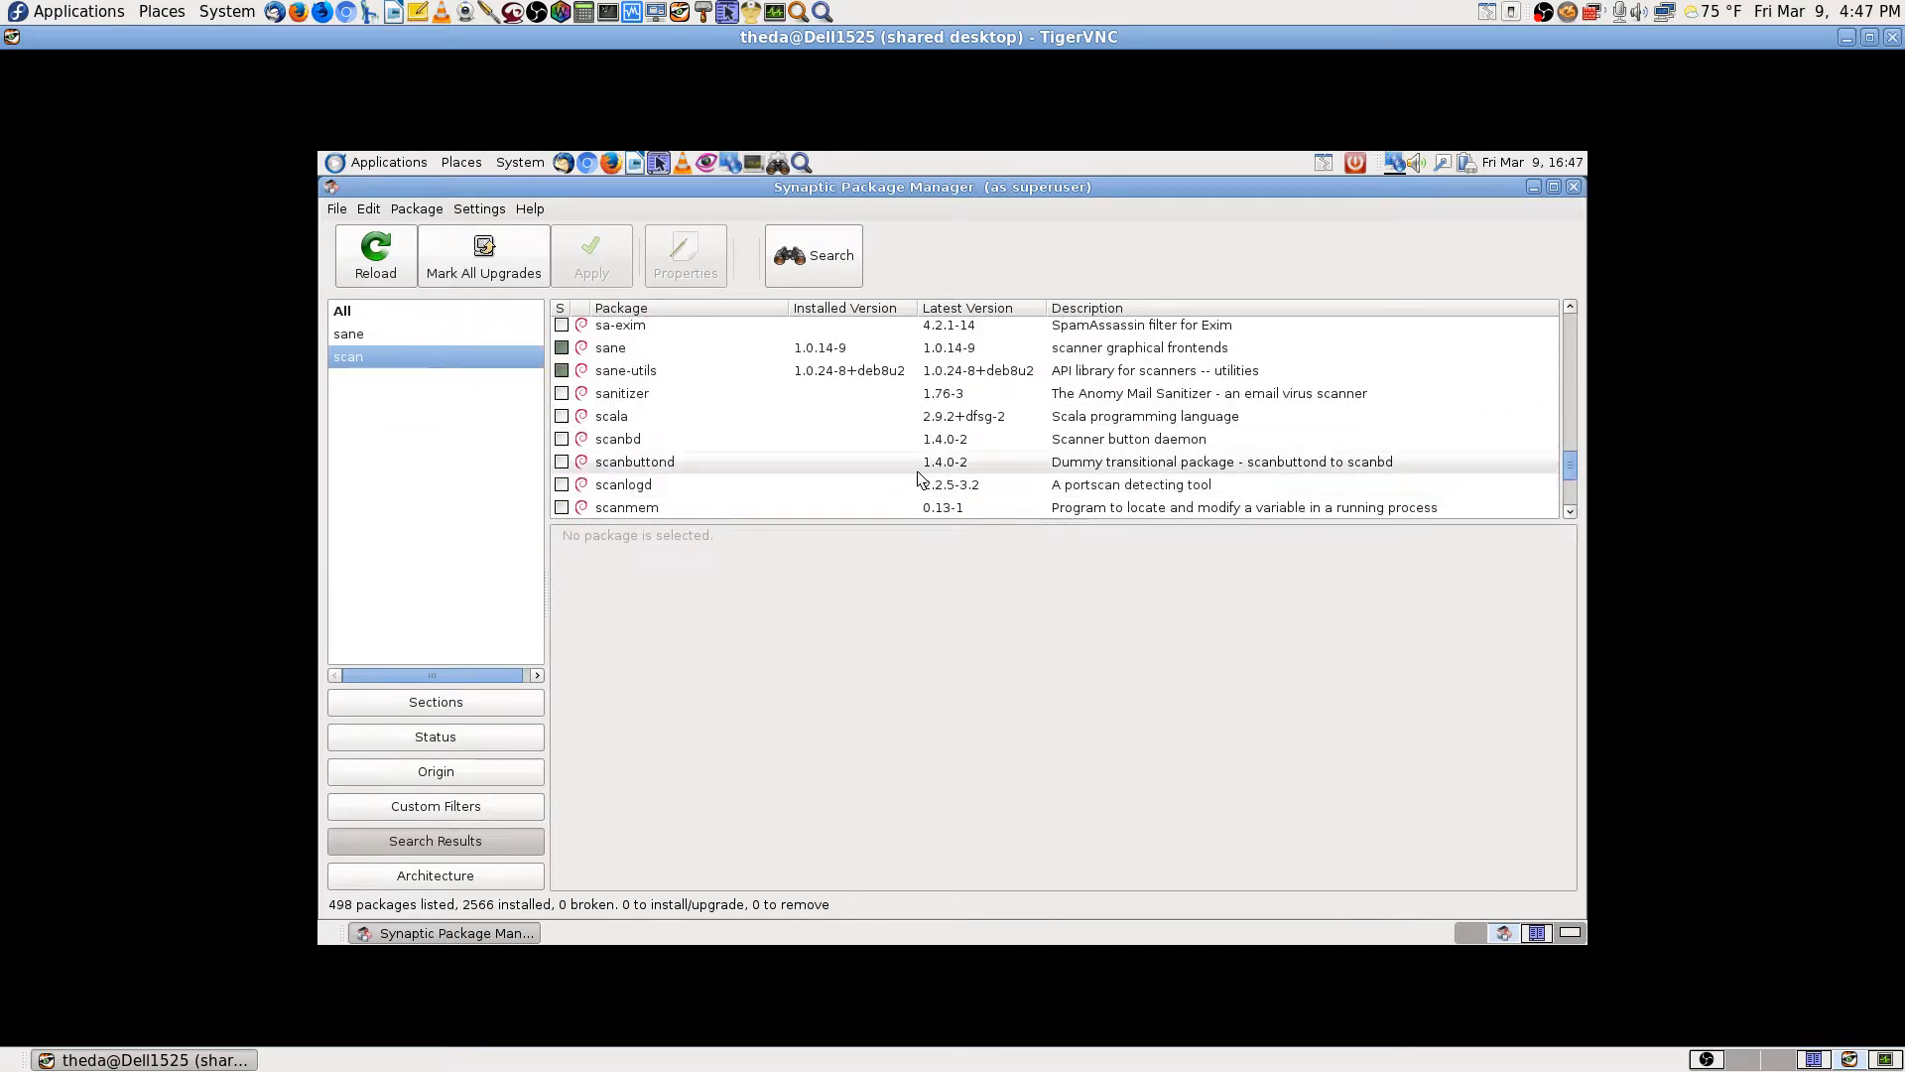
scroll(701, 452, down, 2)
scroll(701, 452, down, 3)
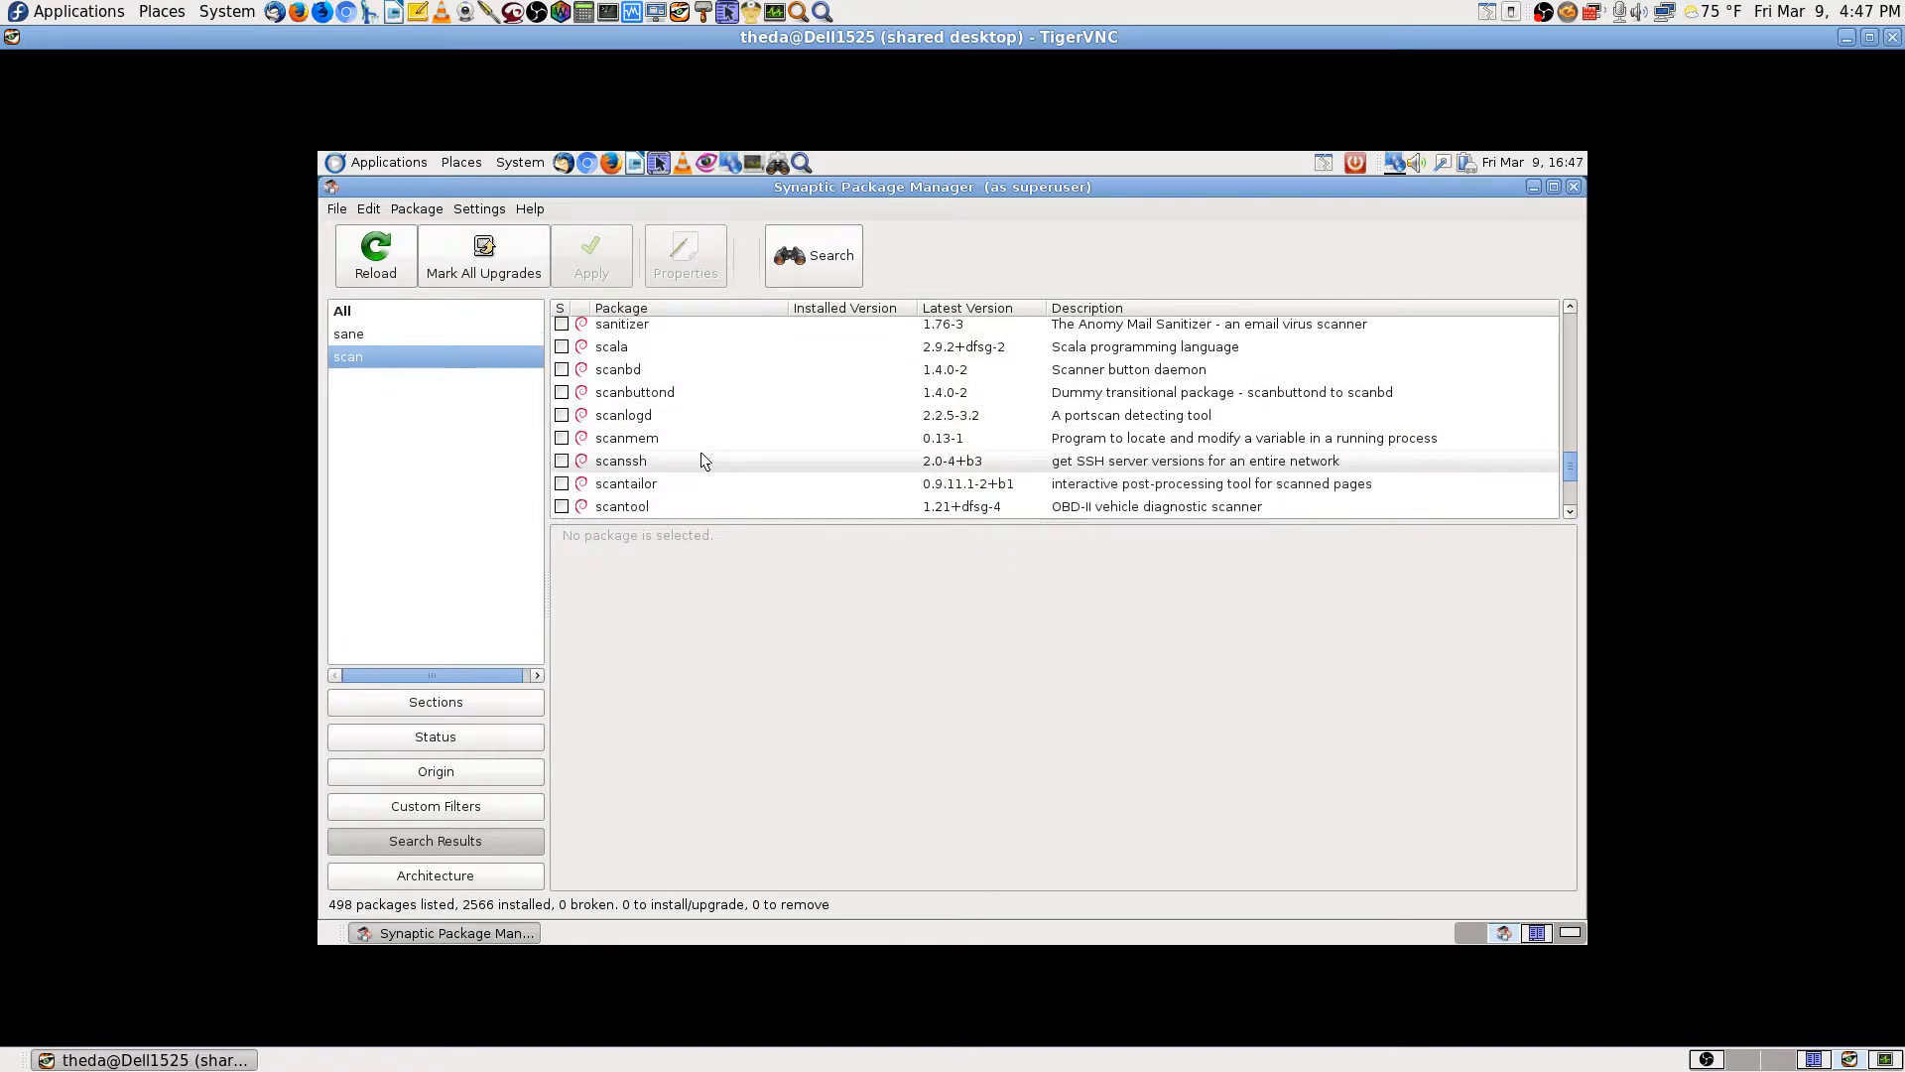
scroll(810, 437, up, 2)
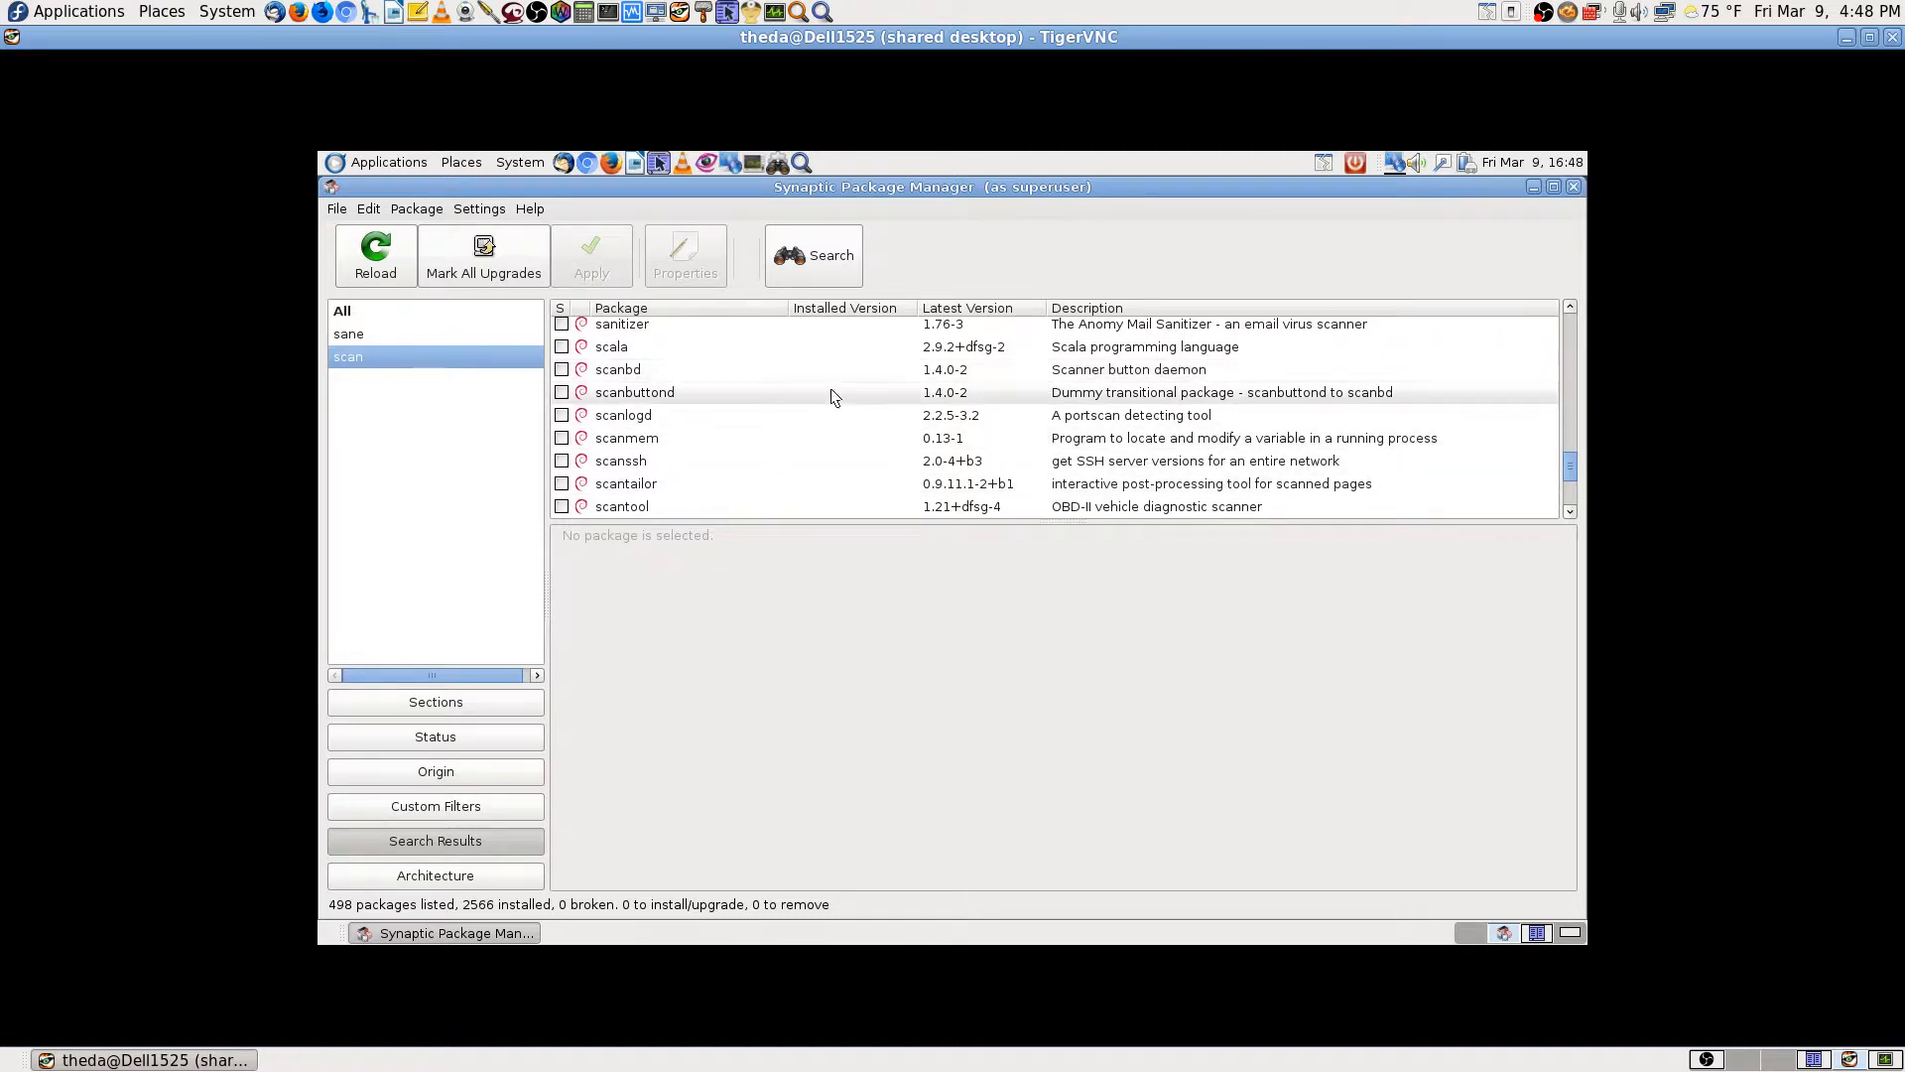
right_click(623, 377)
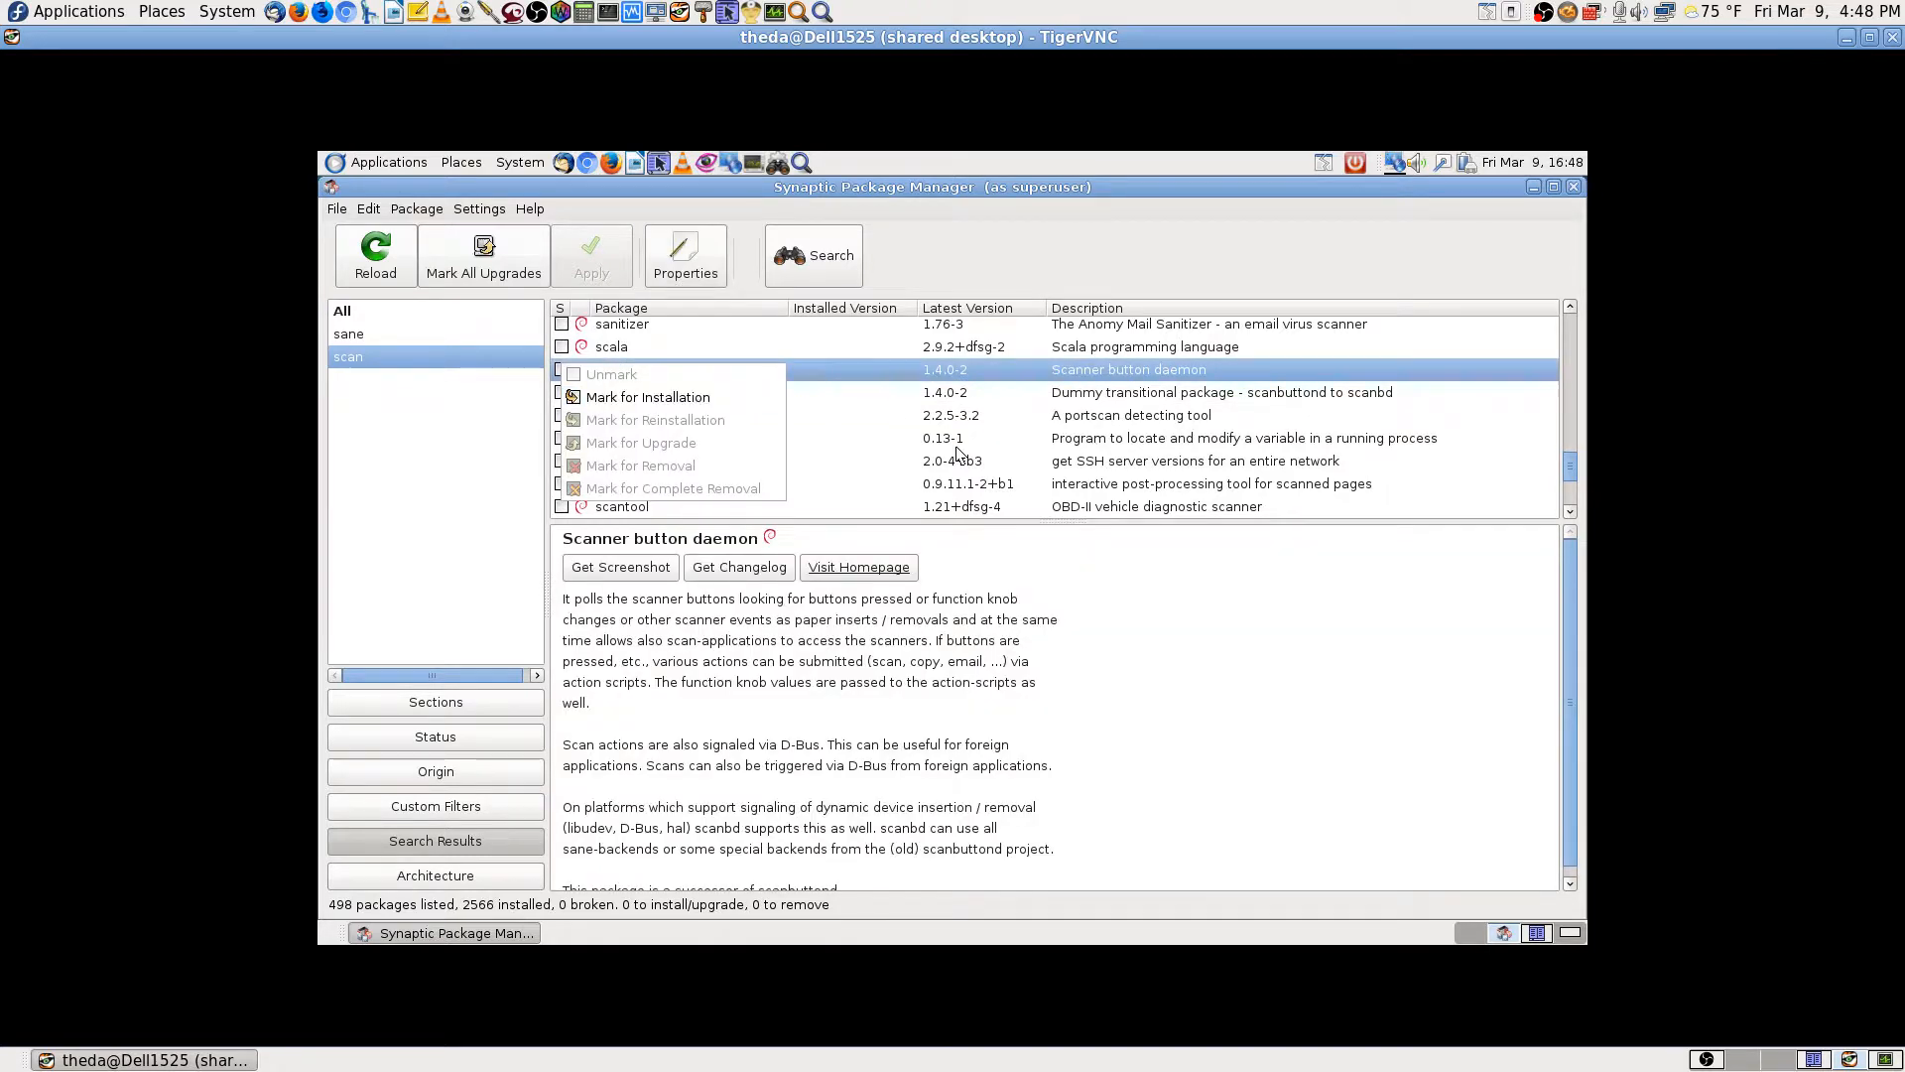
click(872, 421)
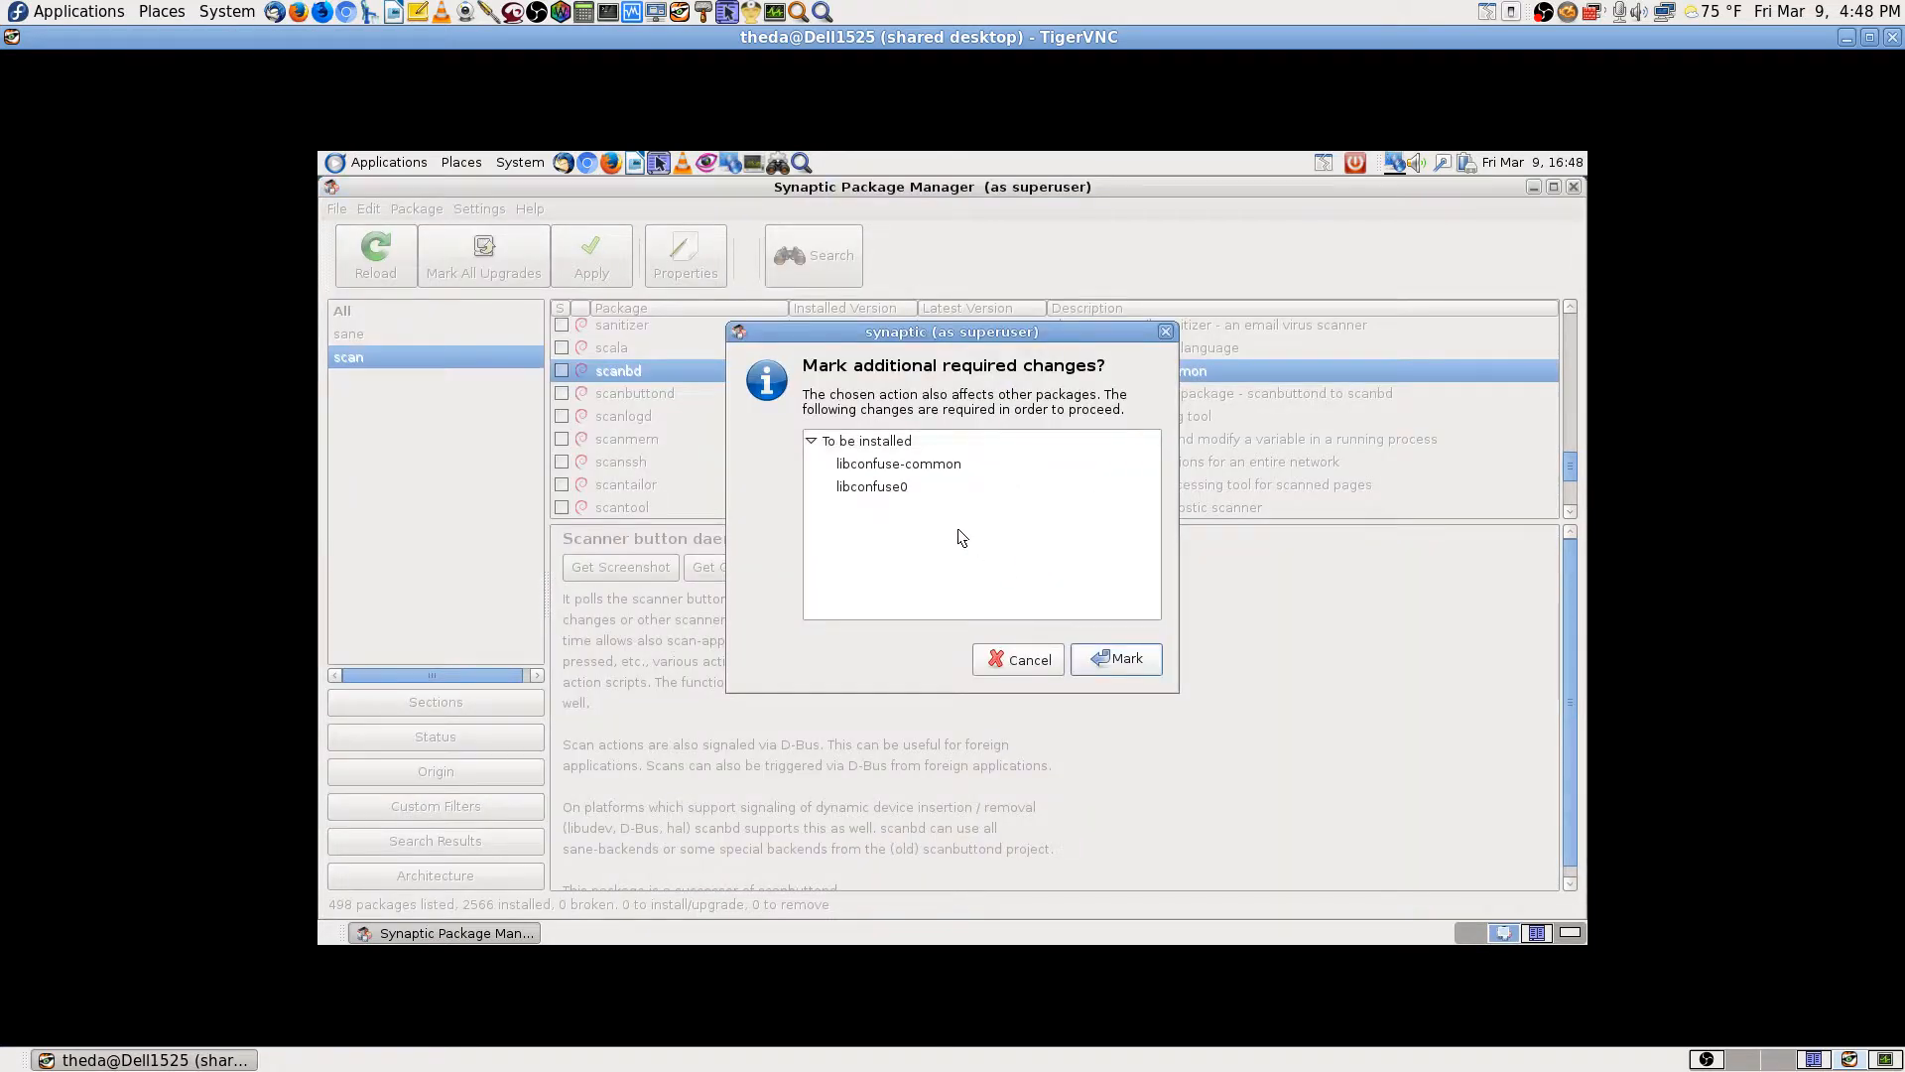
click(1034, 657)
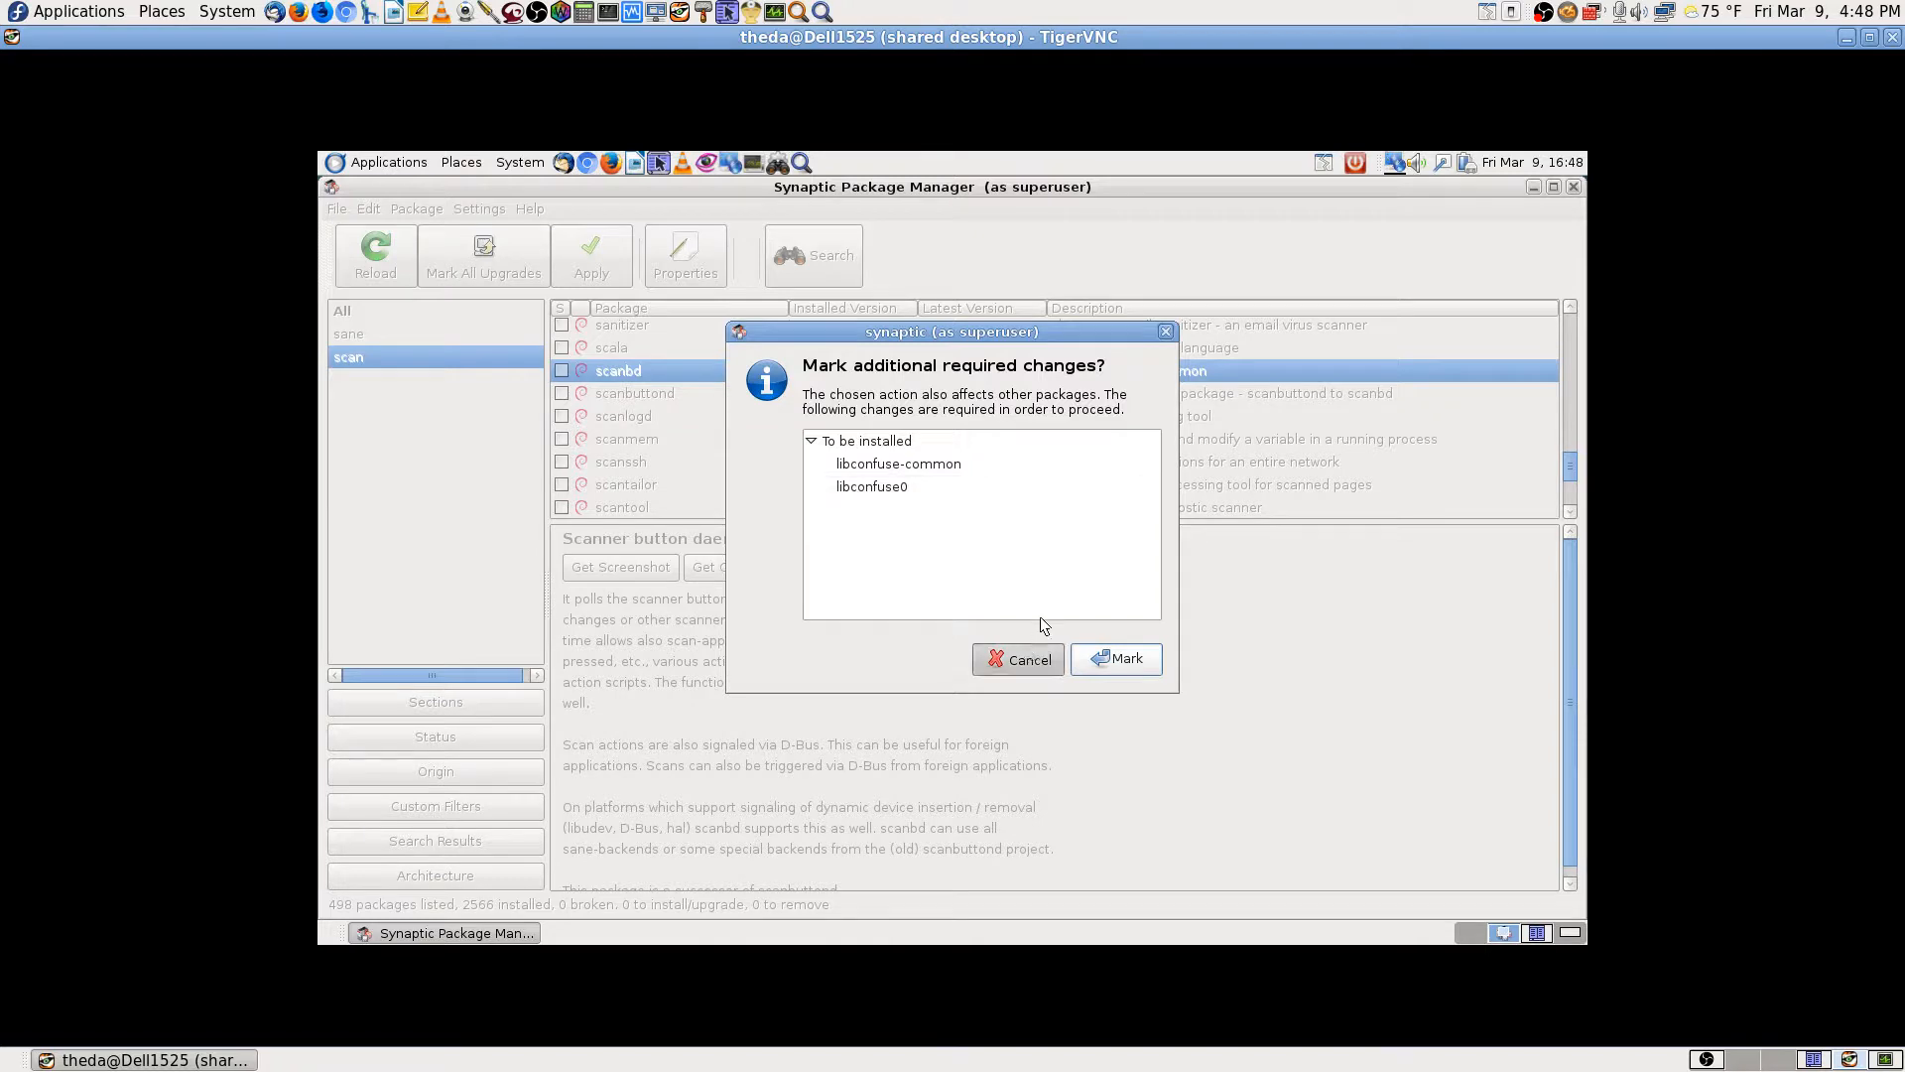
scroll(1040, 411, up, 1)
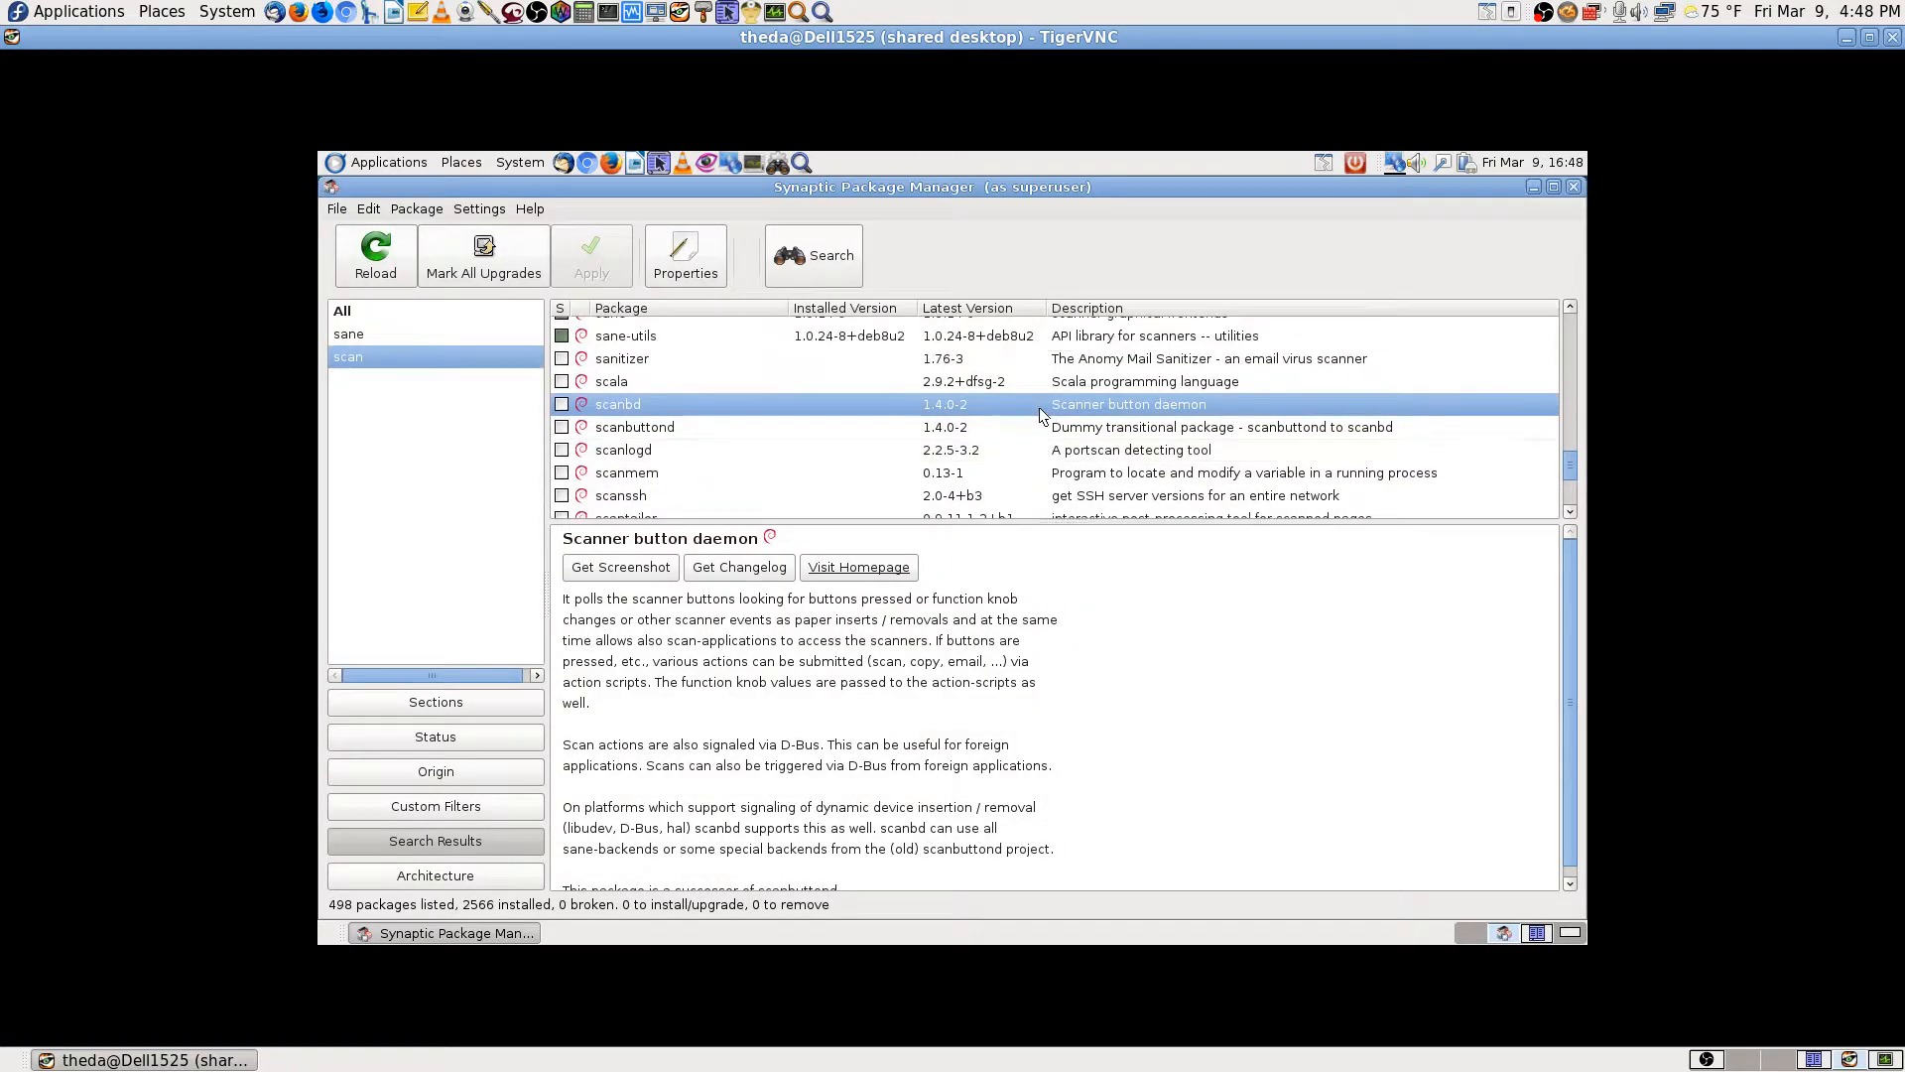
scroll(1040, 411, down, 1)
scroll(1042, 465, down, 3)
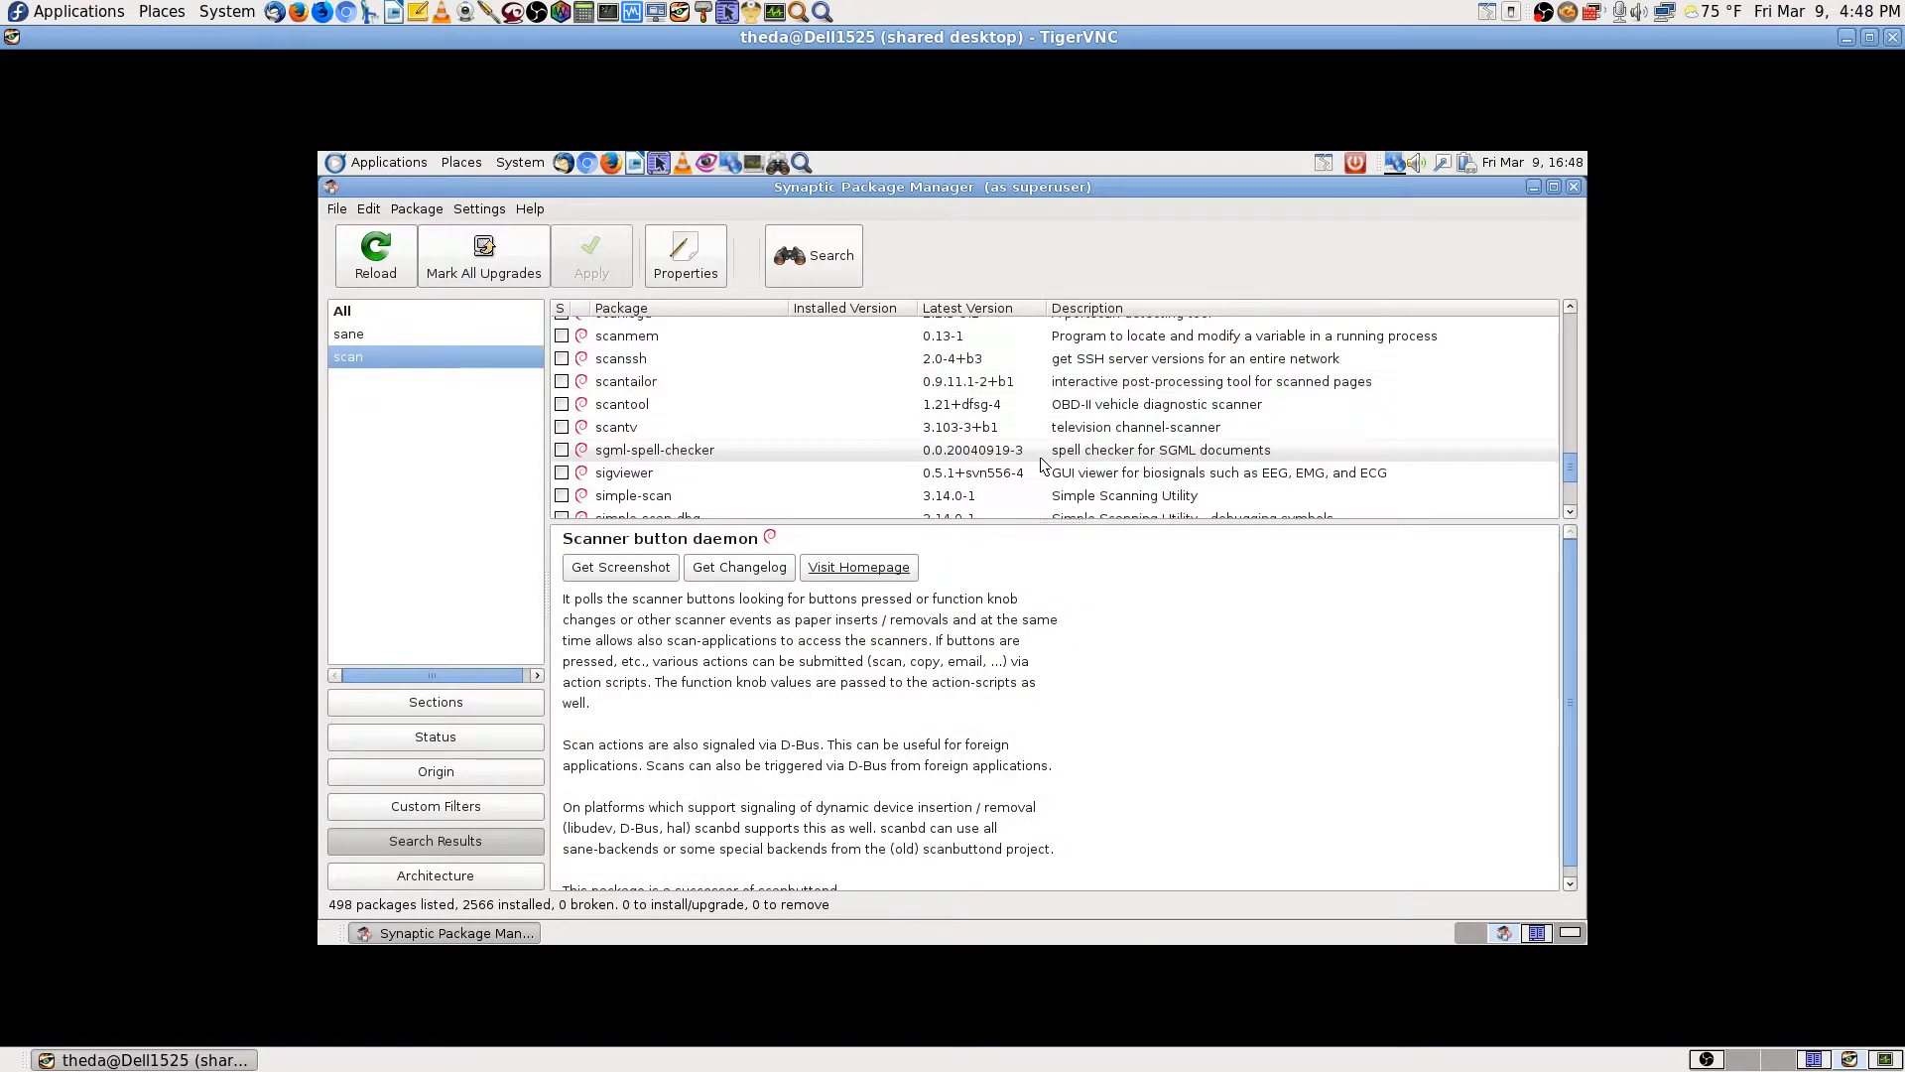
Step: View the scantool 1.21+dfsg-4 OBD-II scanner description and close its marking menu unchanged
click(1079, 409)
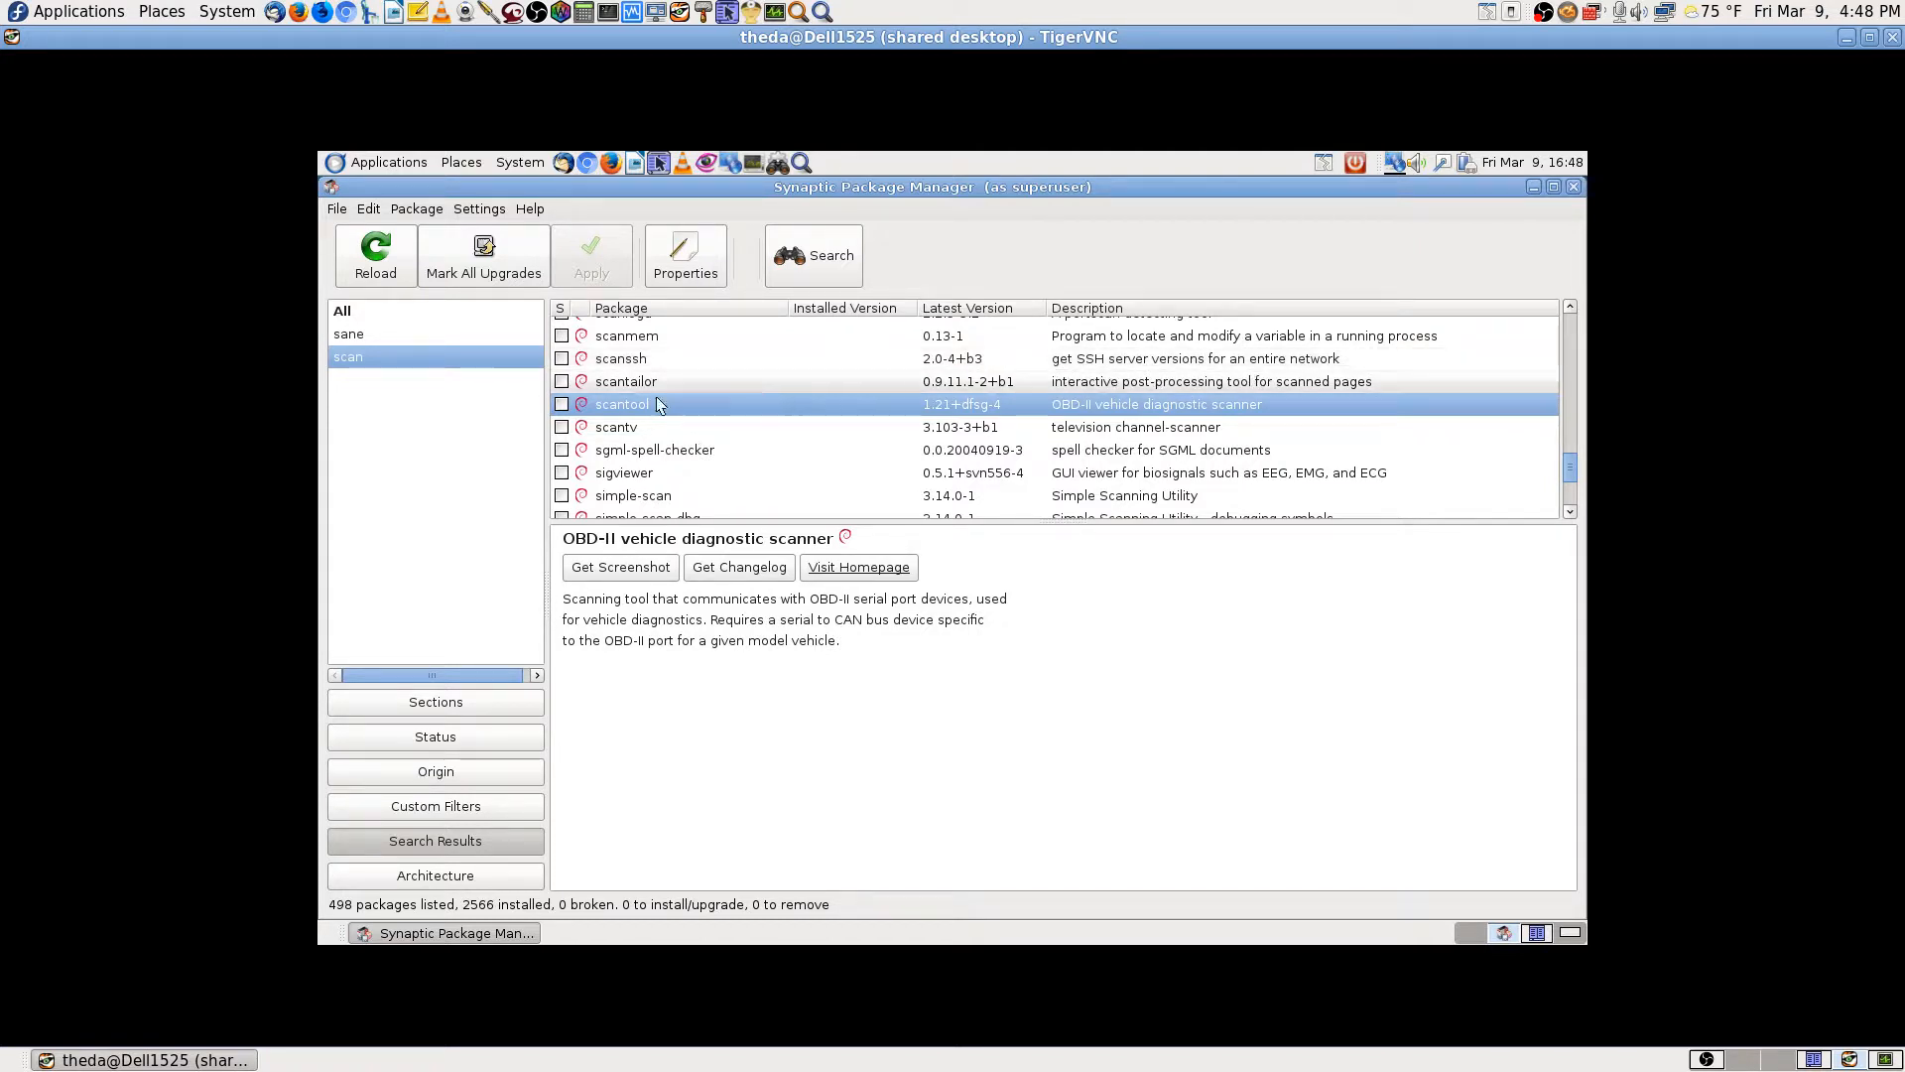
click(563, 405)
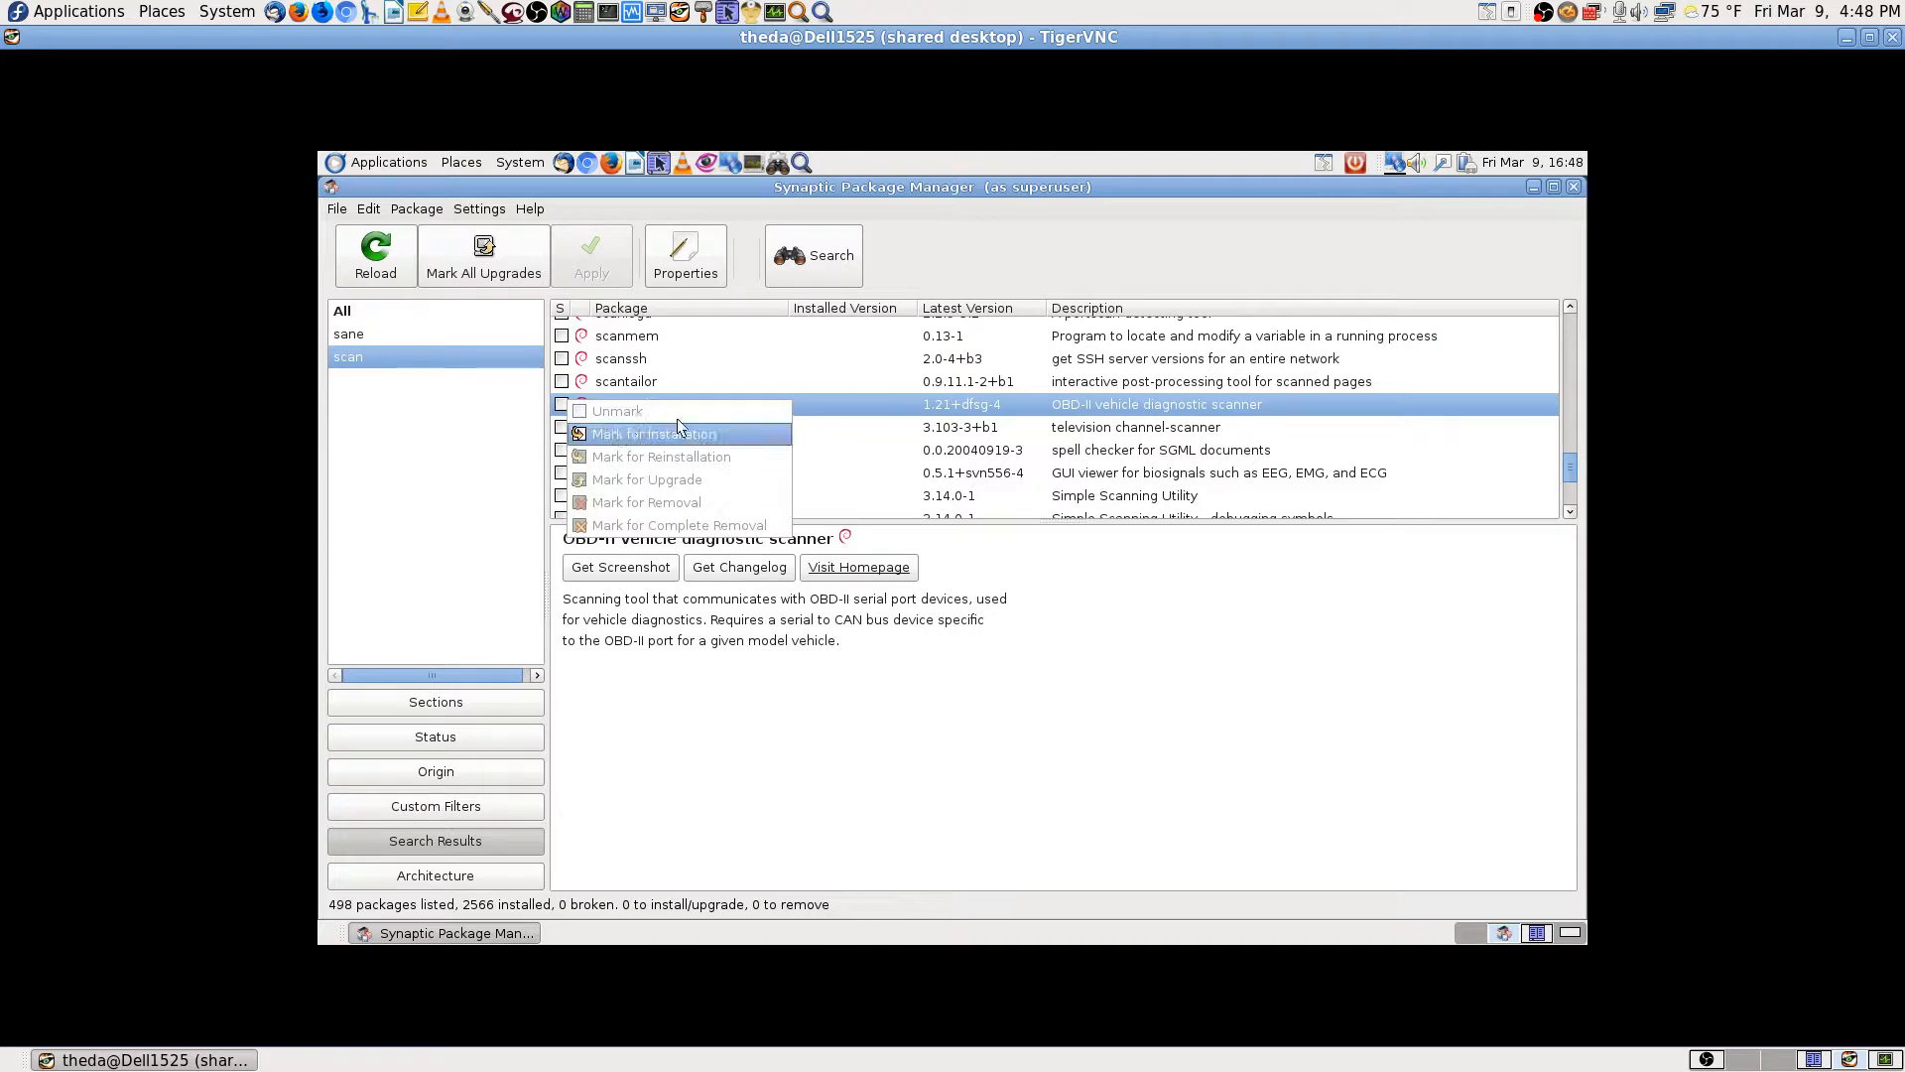
click(1019, 415)
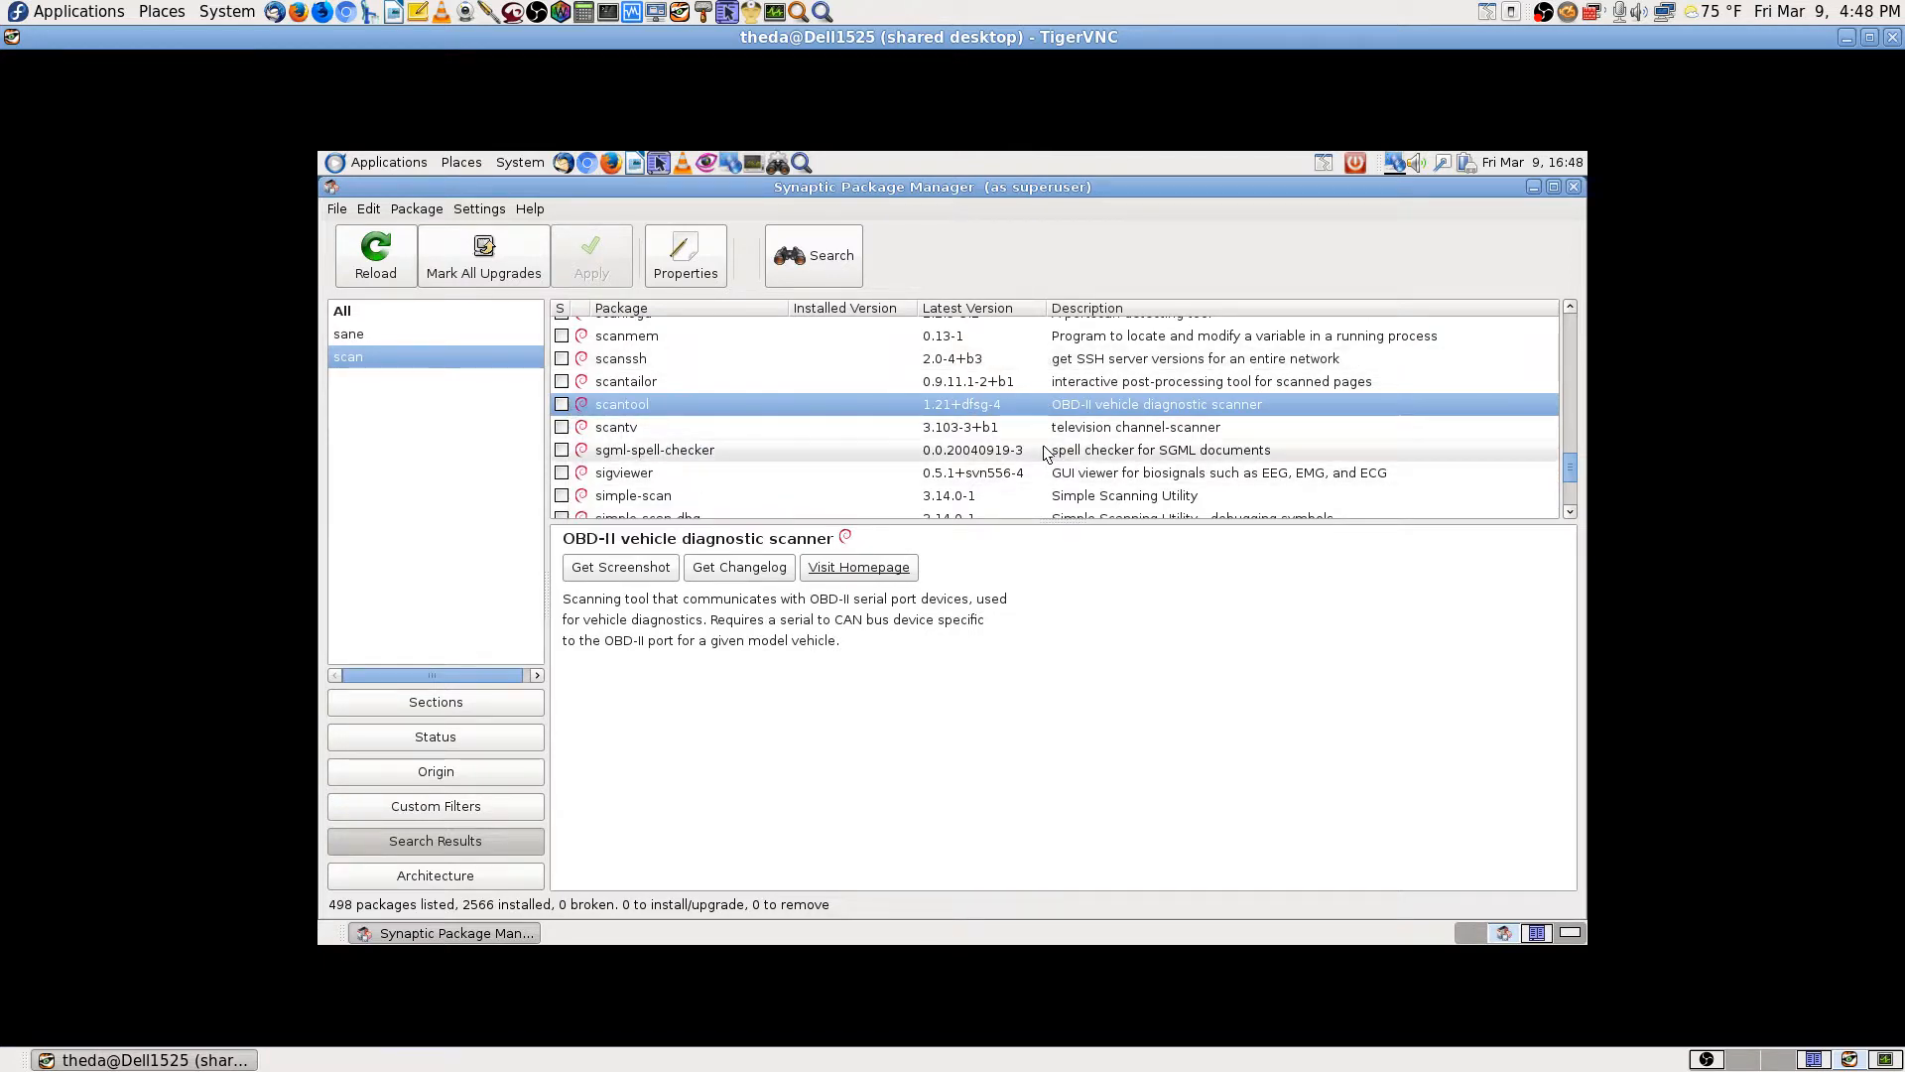
scroll(1047, 453, down, 1)
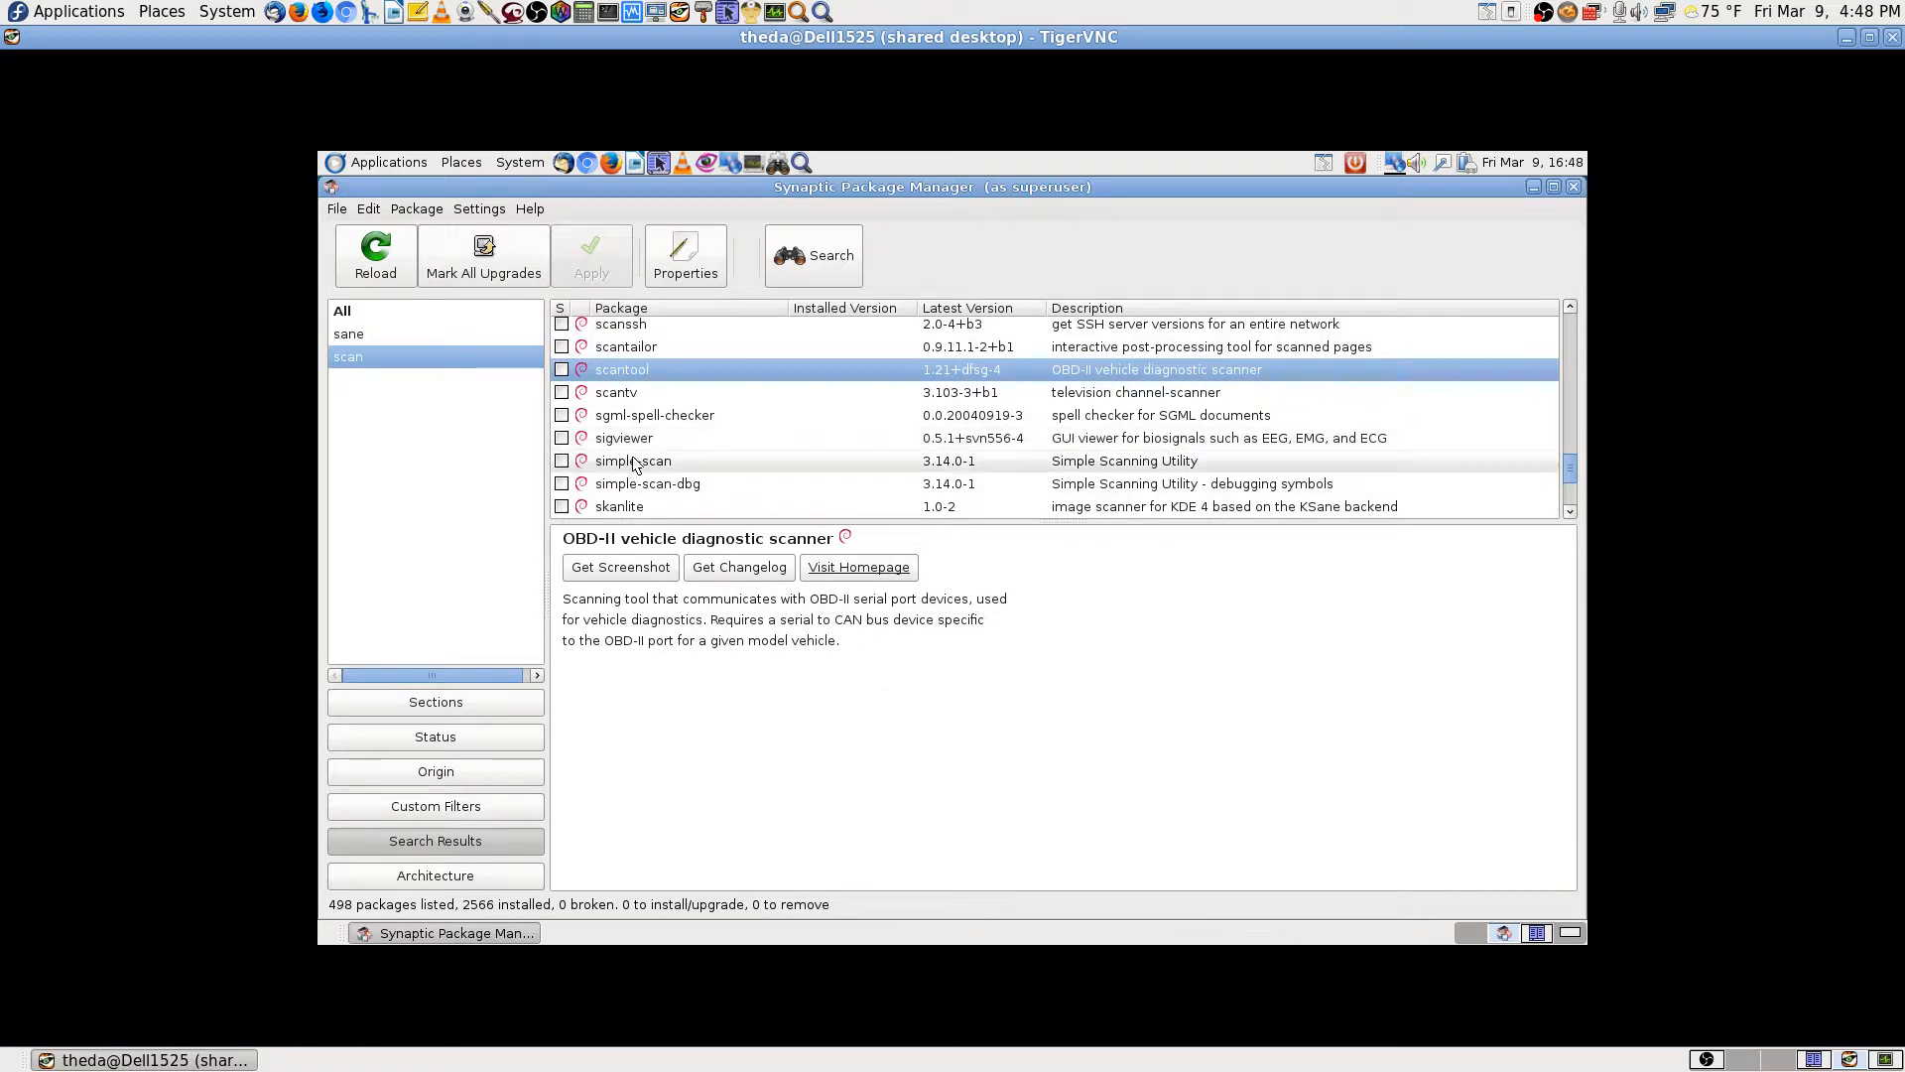
Step: Mark simple-scan 3.14.0-1 for installation, queuing 1 package using 1782 kB
click(560, 463)
click(560, 463)
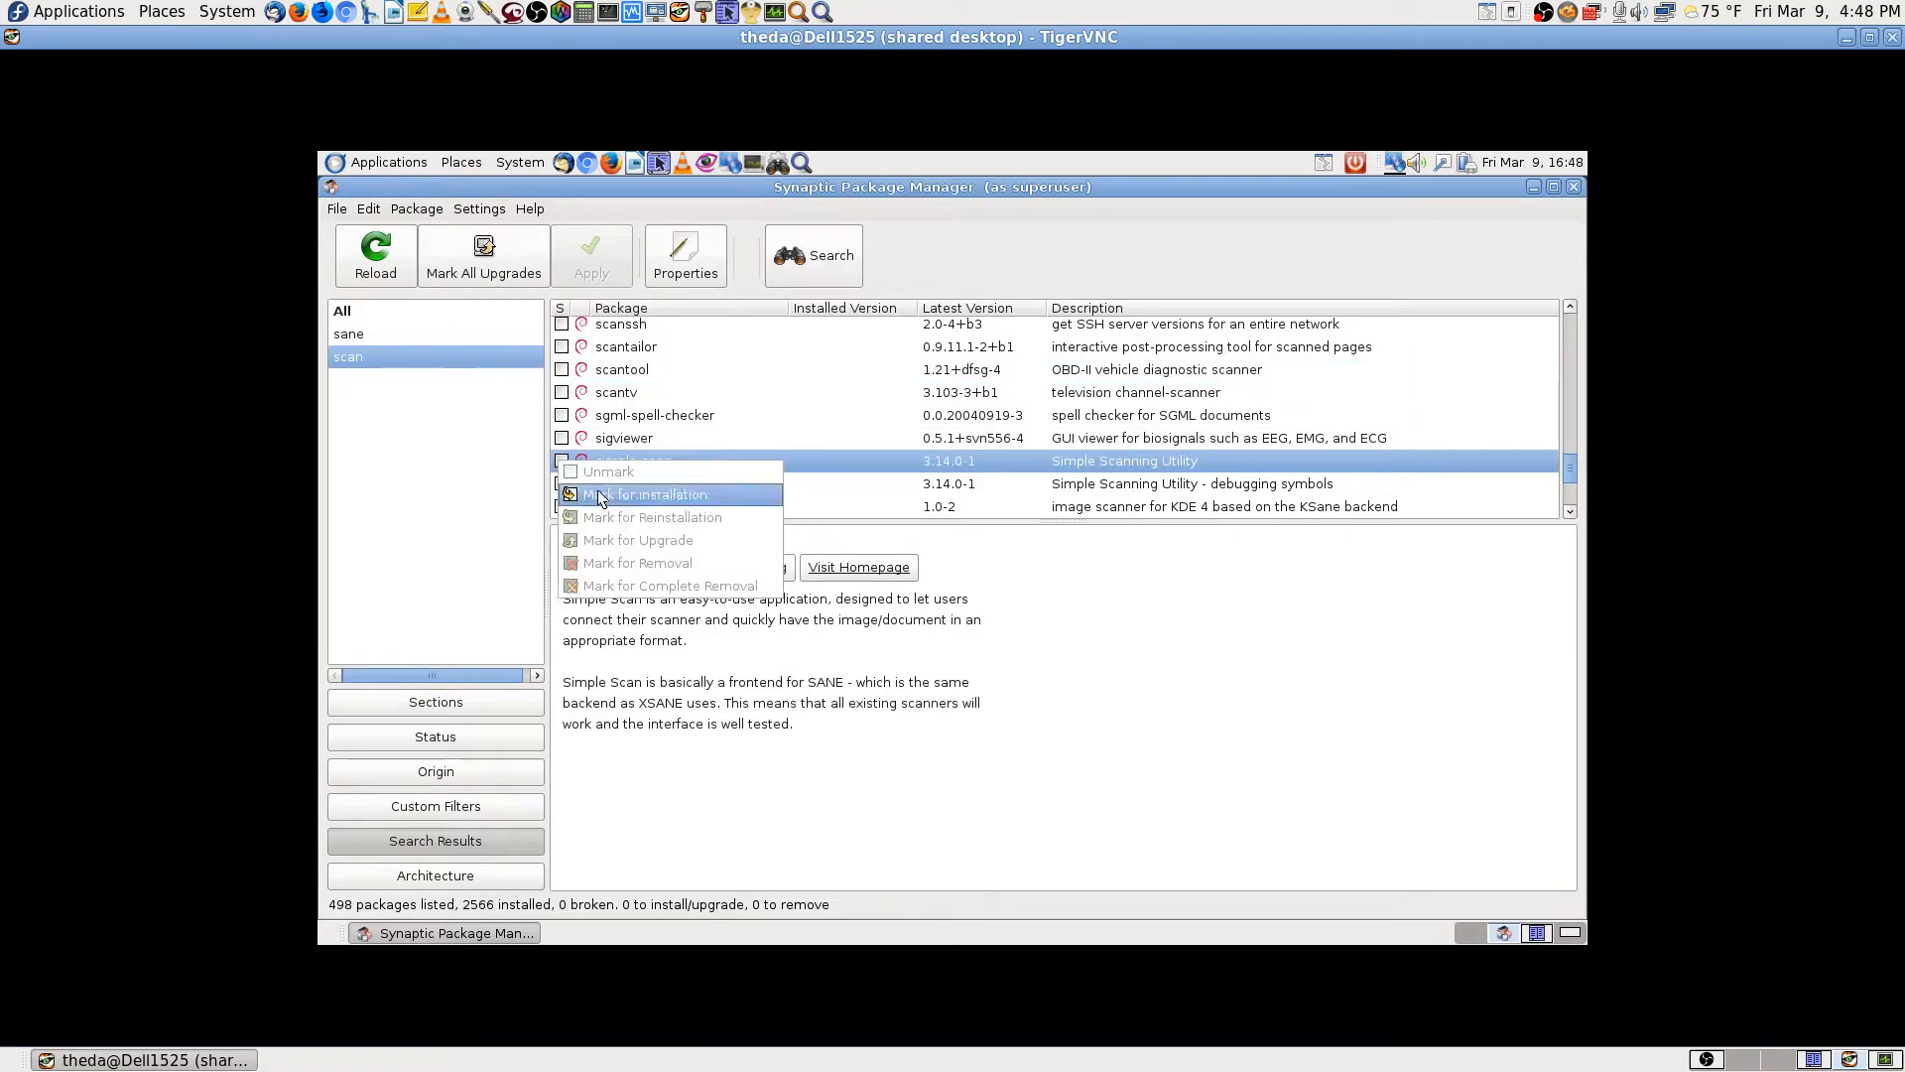
click(603, 491)
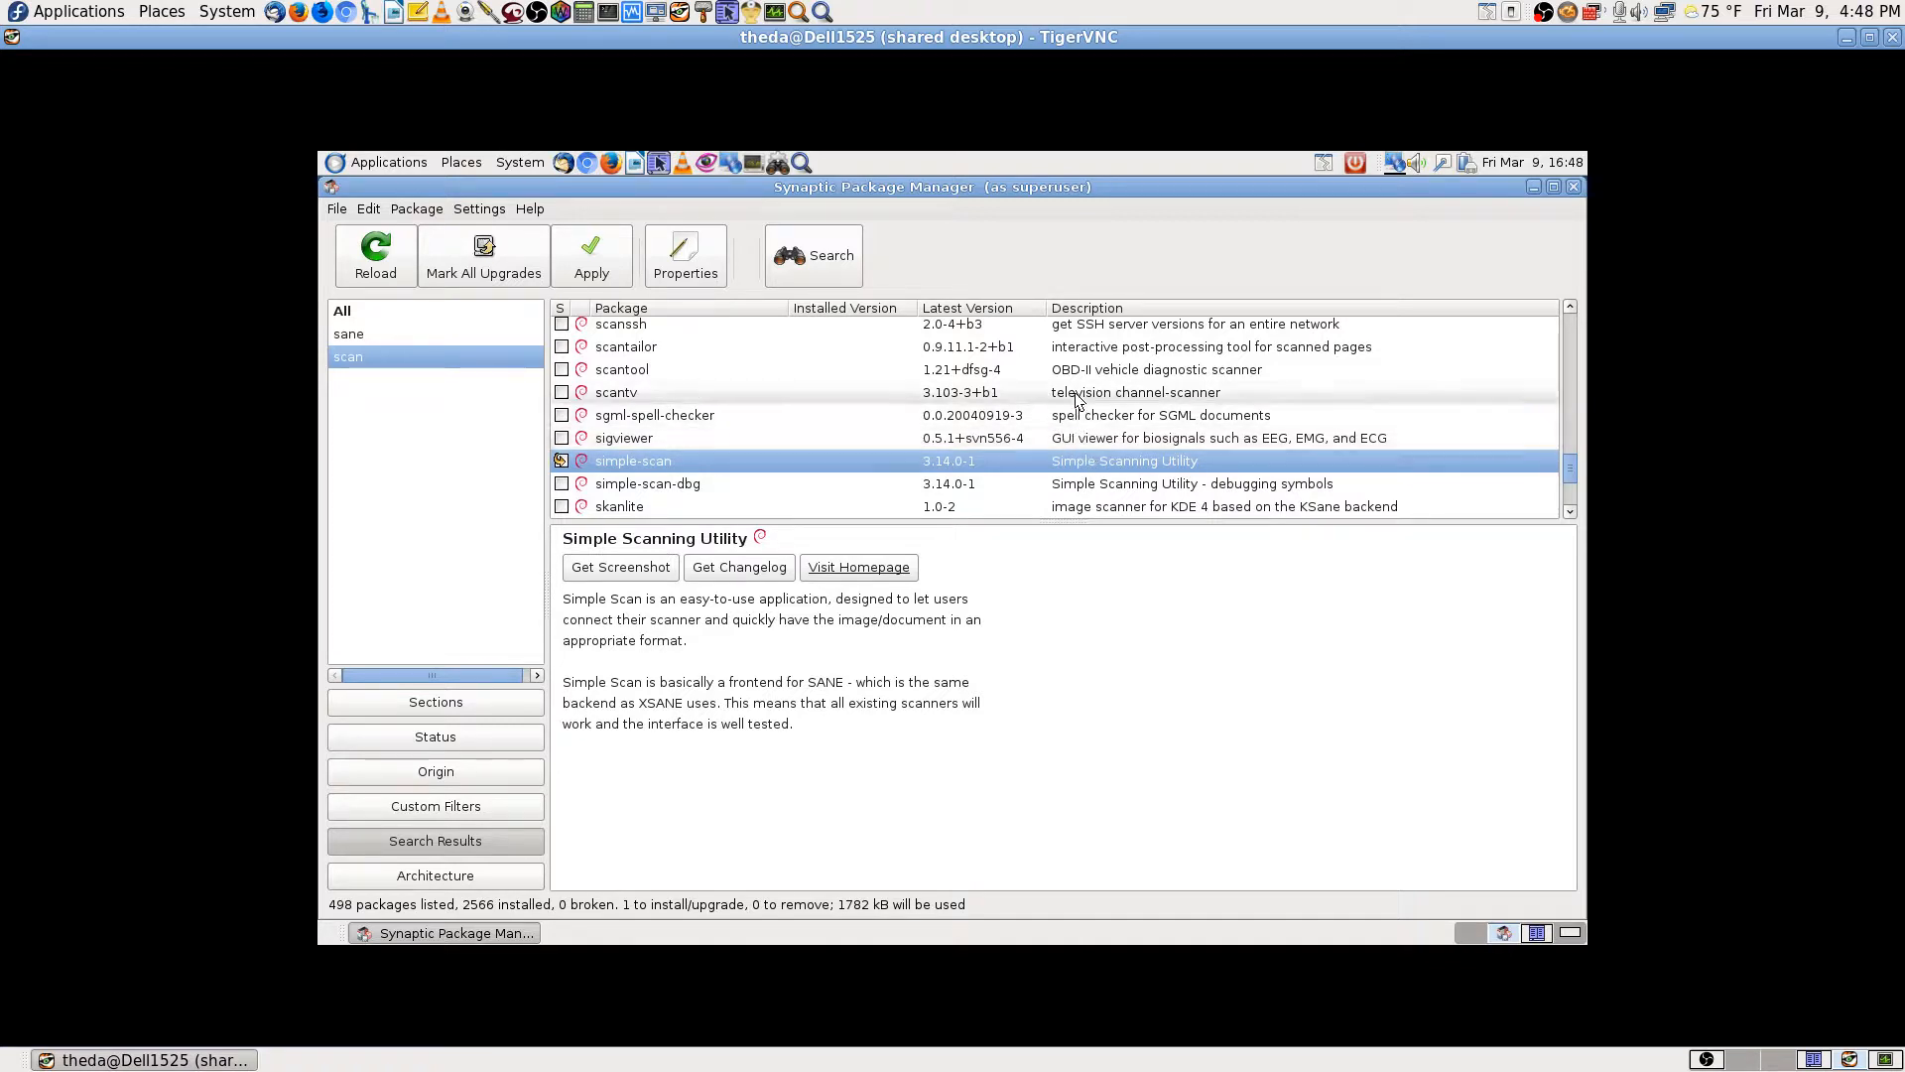
scroll(1079, 434, down, 2)
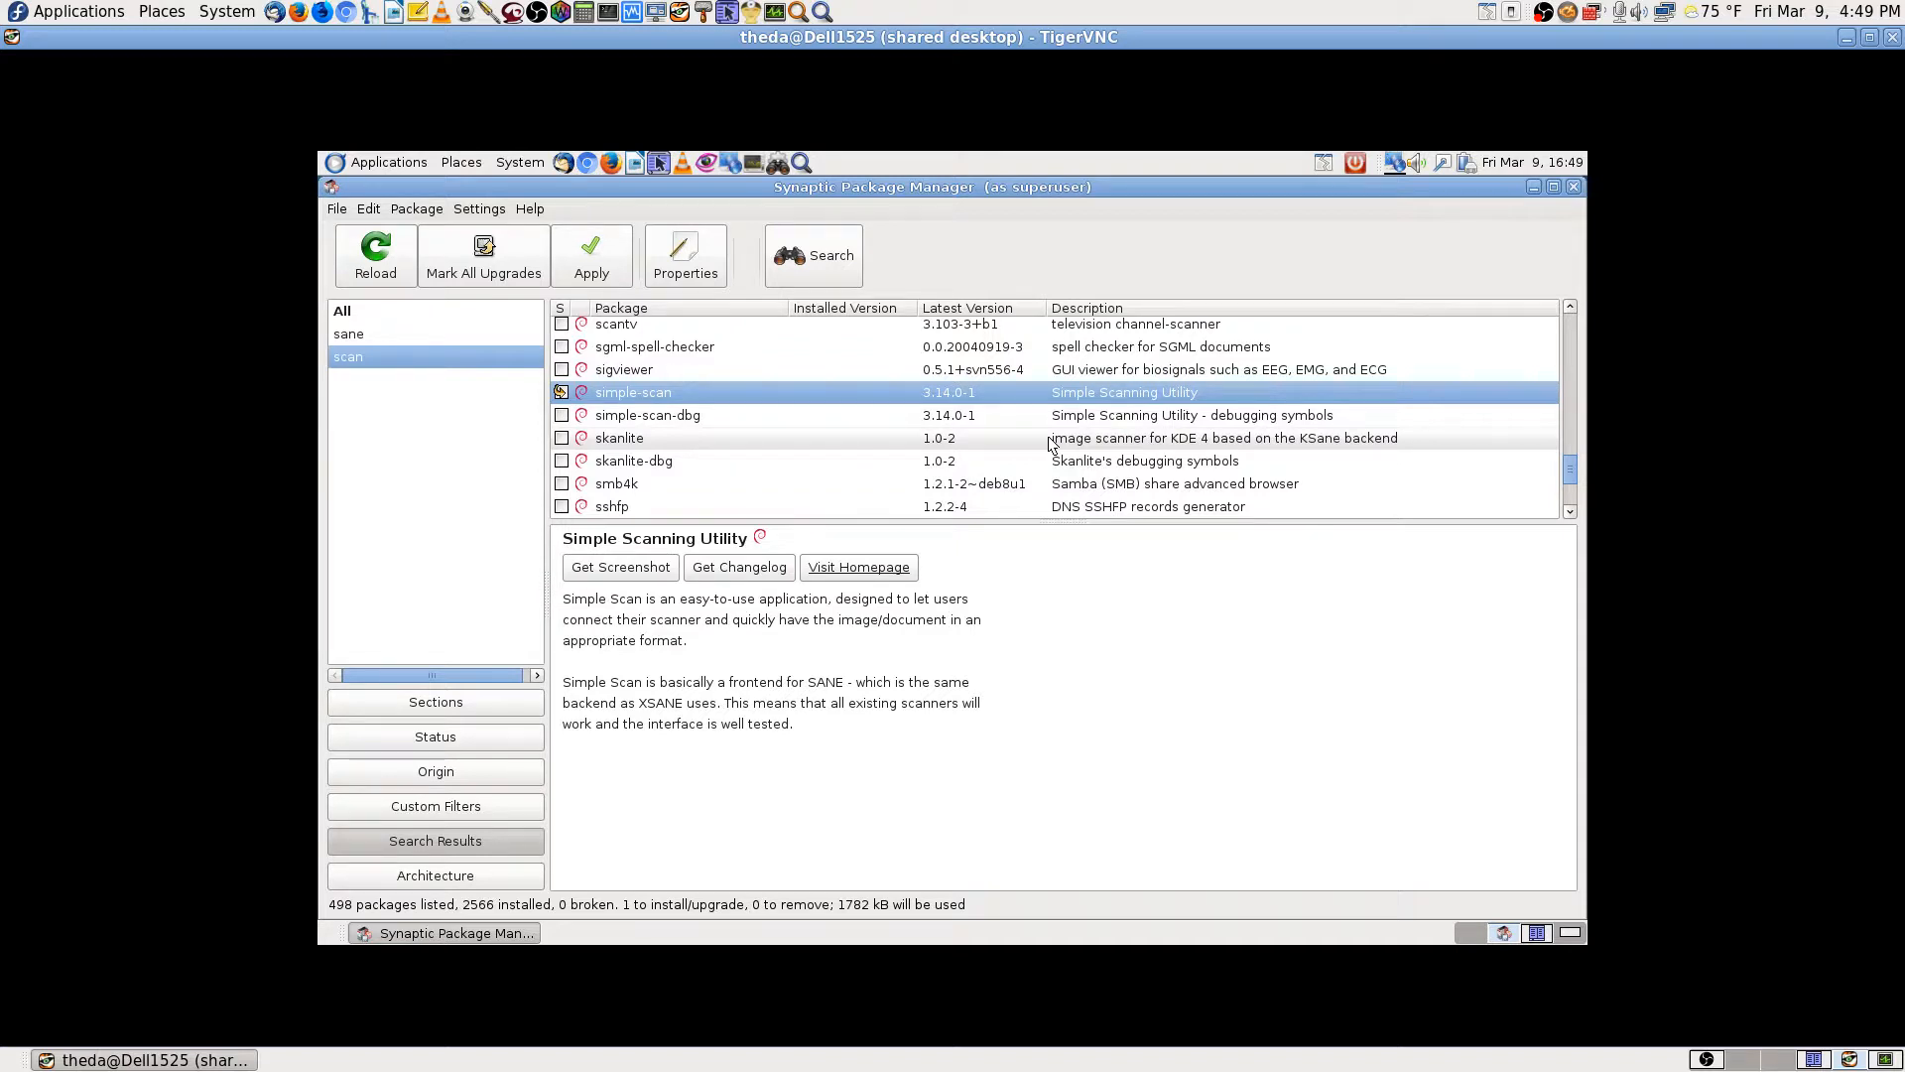
scroll(1052, 437, down, 1)
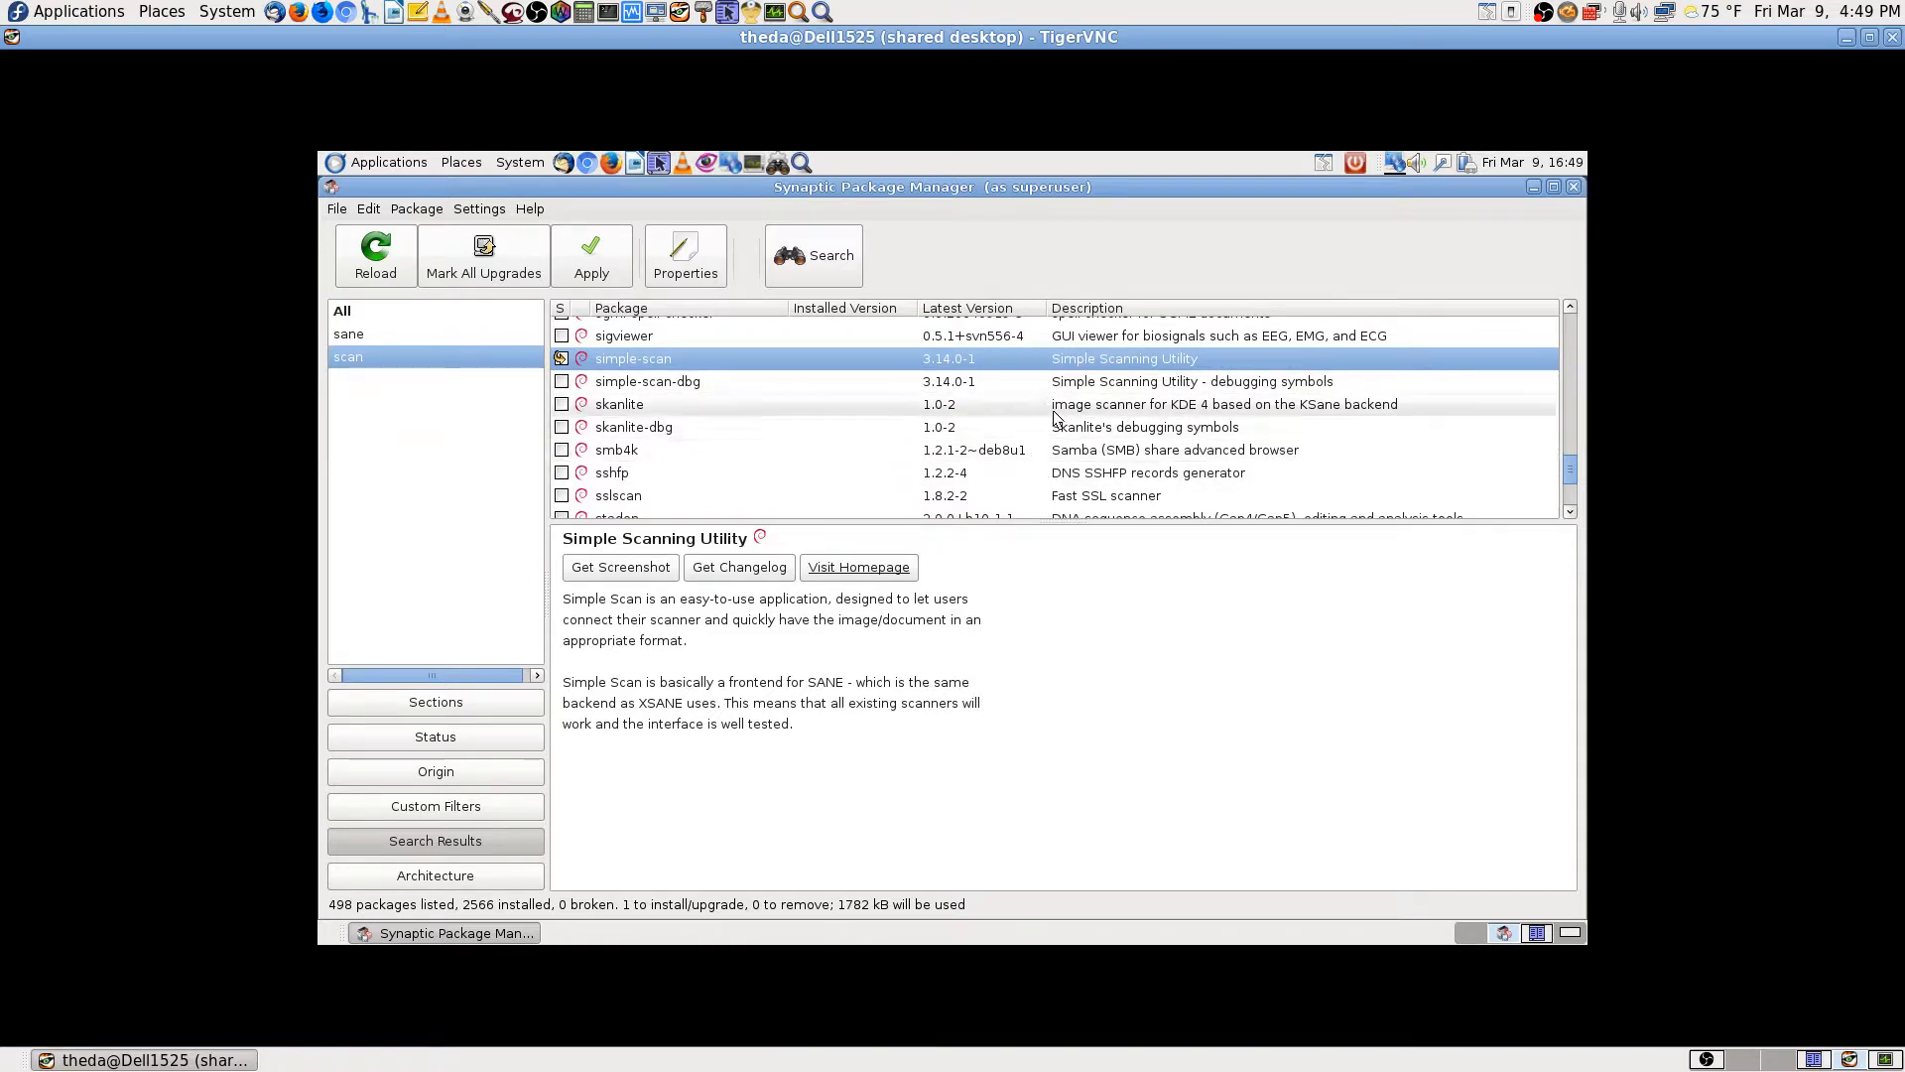
click(1057, 406)
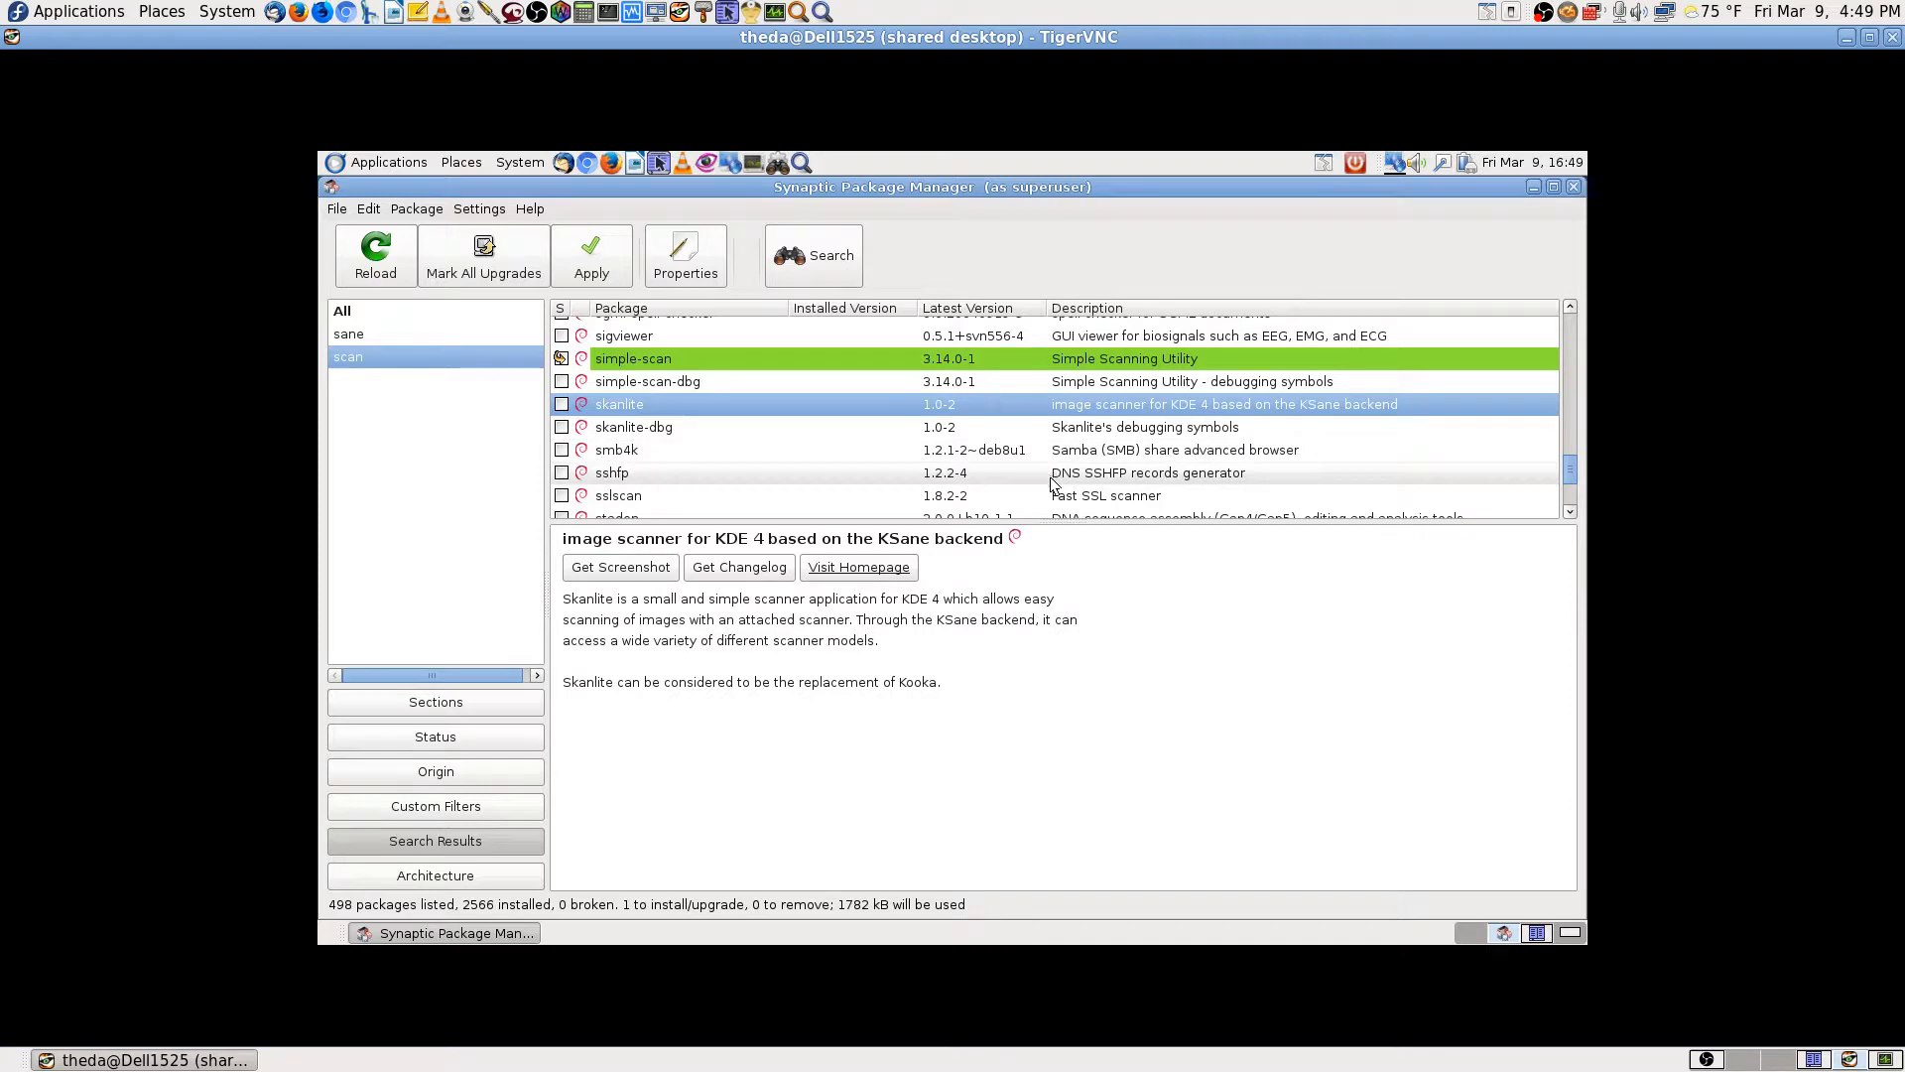
scroll(1058, 468, down, 1)
scroll(1058, 466, down, 3)
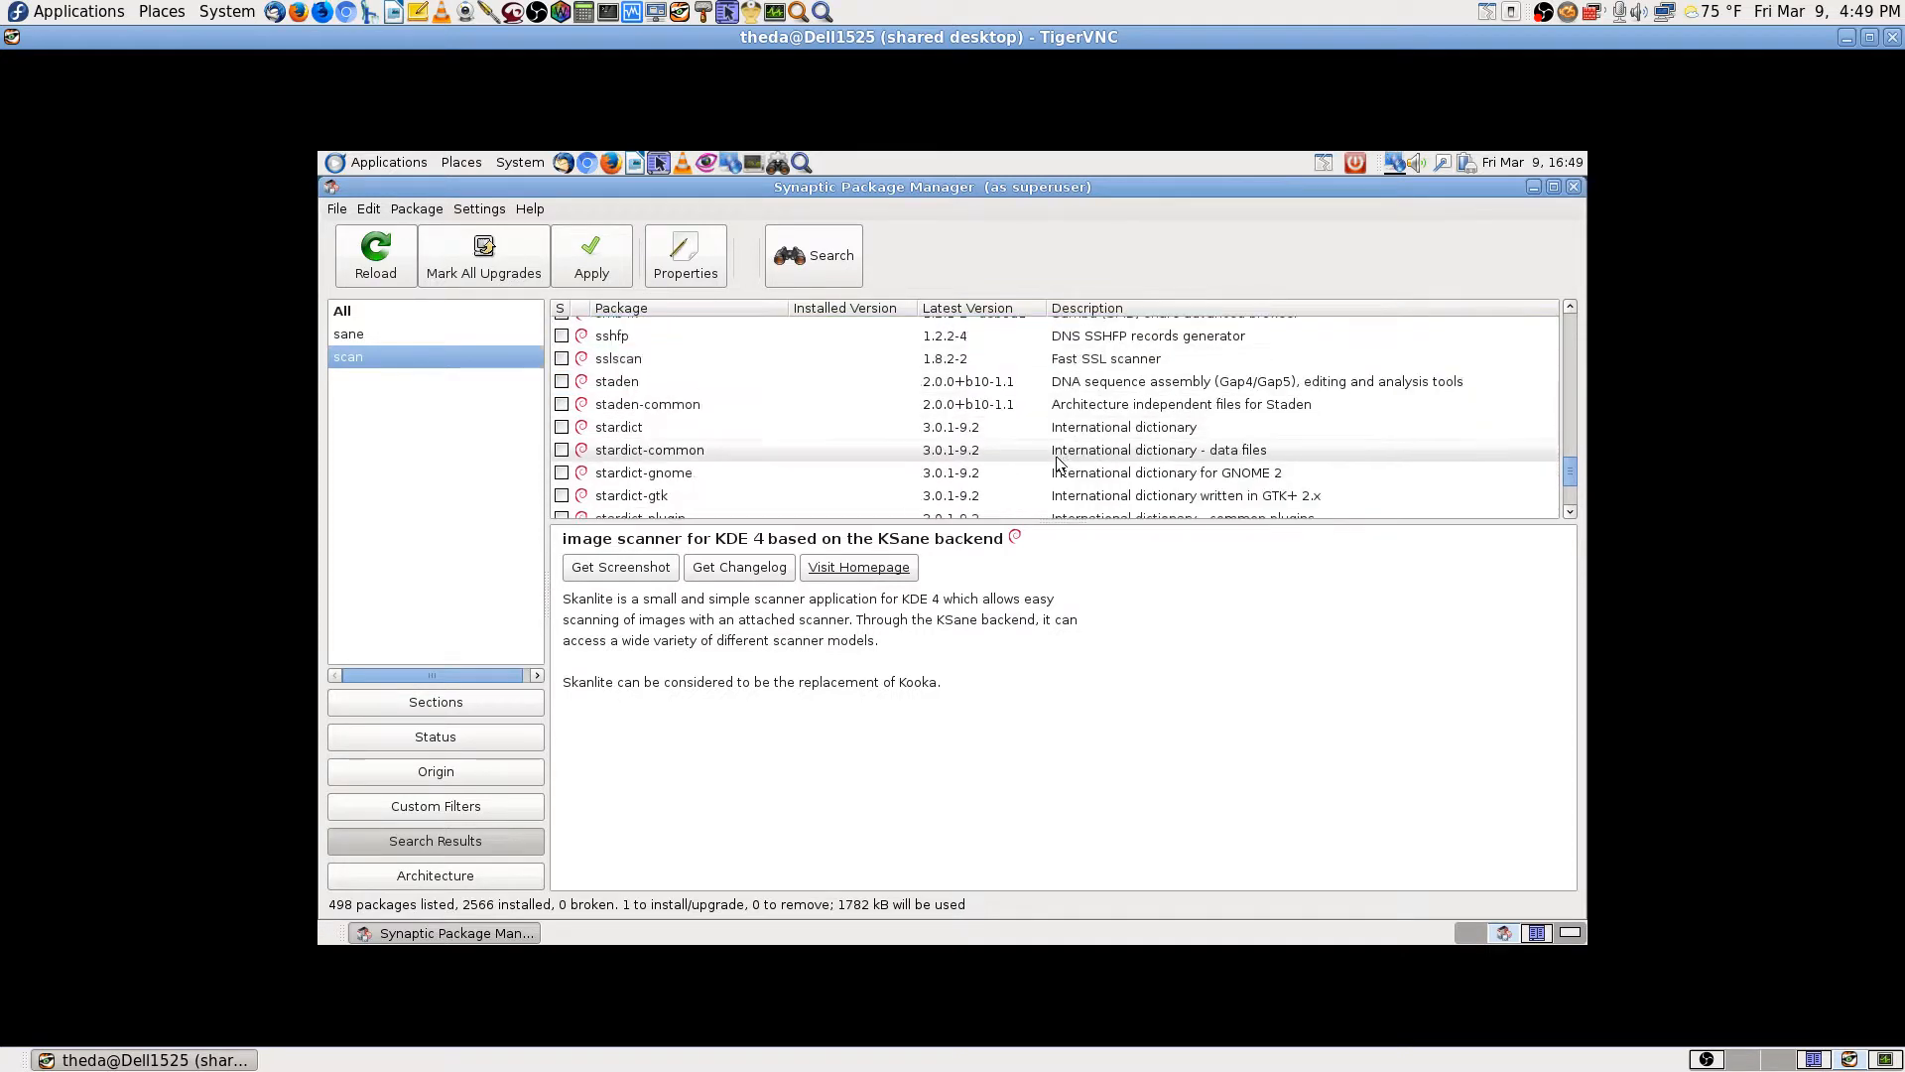
scroll(1163, 449, up, 4)
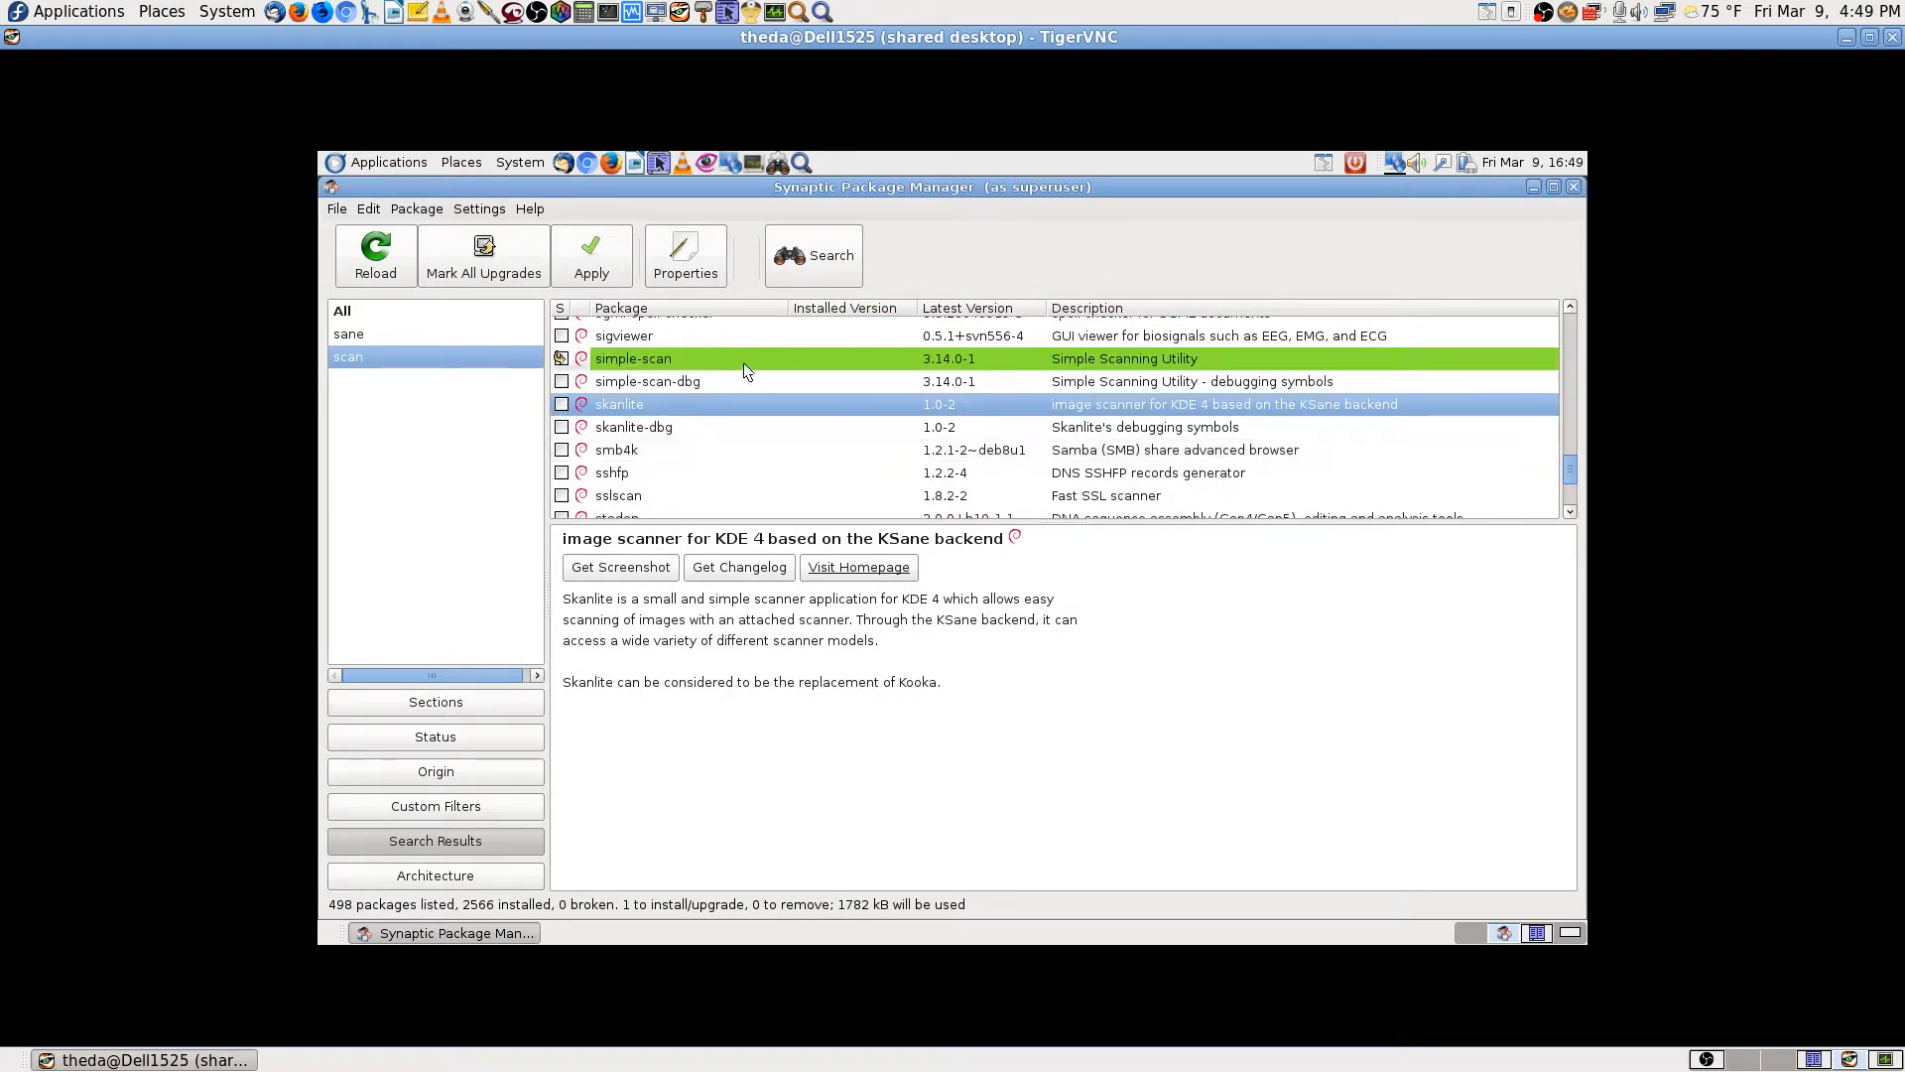
scroll(1042, 461, down, 1)
scroll(1042, 460, down, 6)
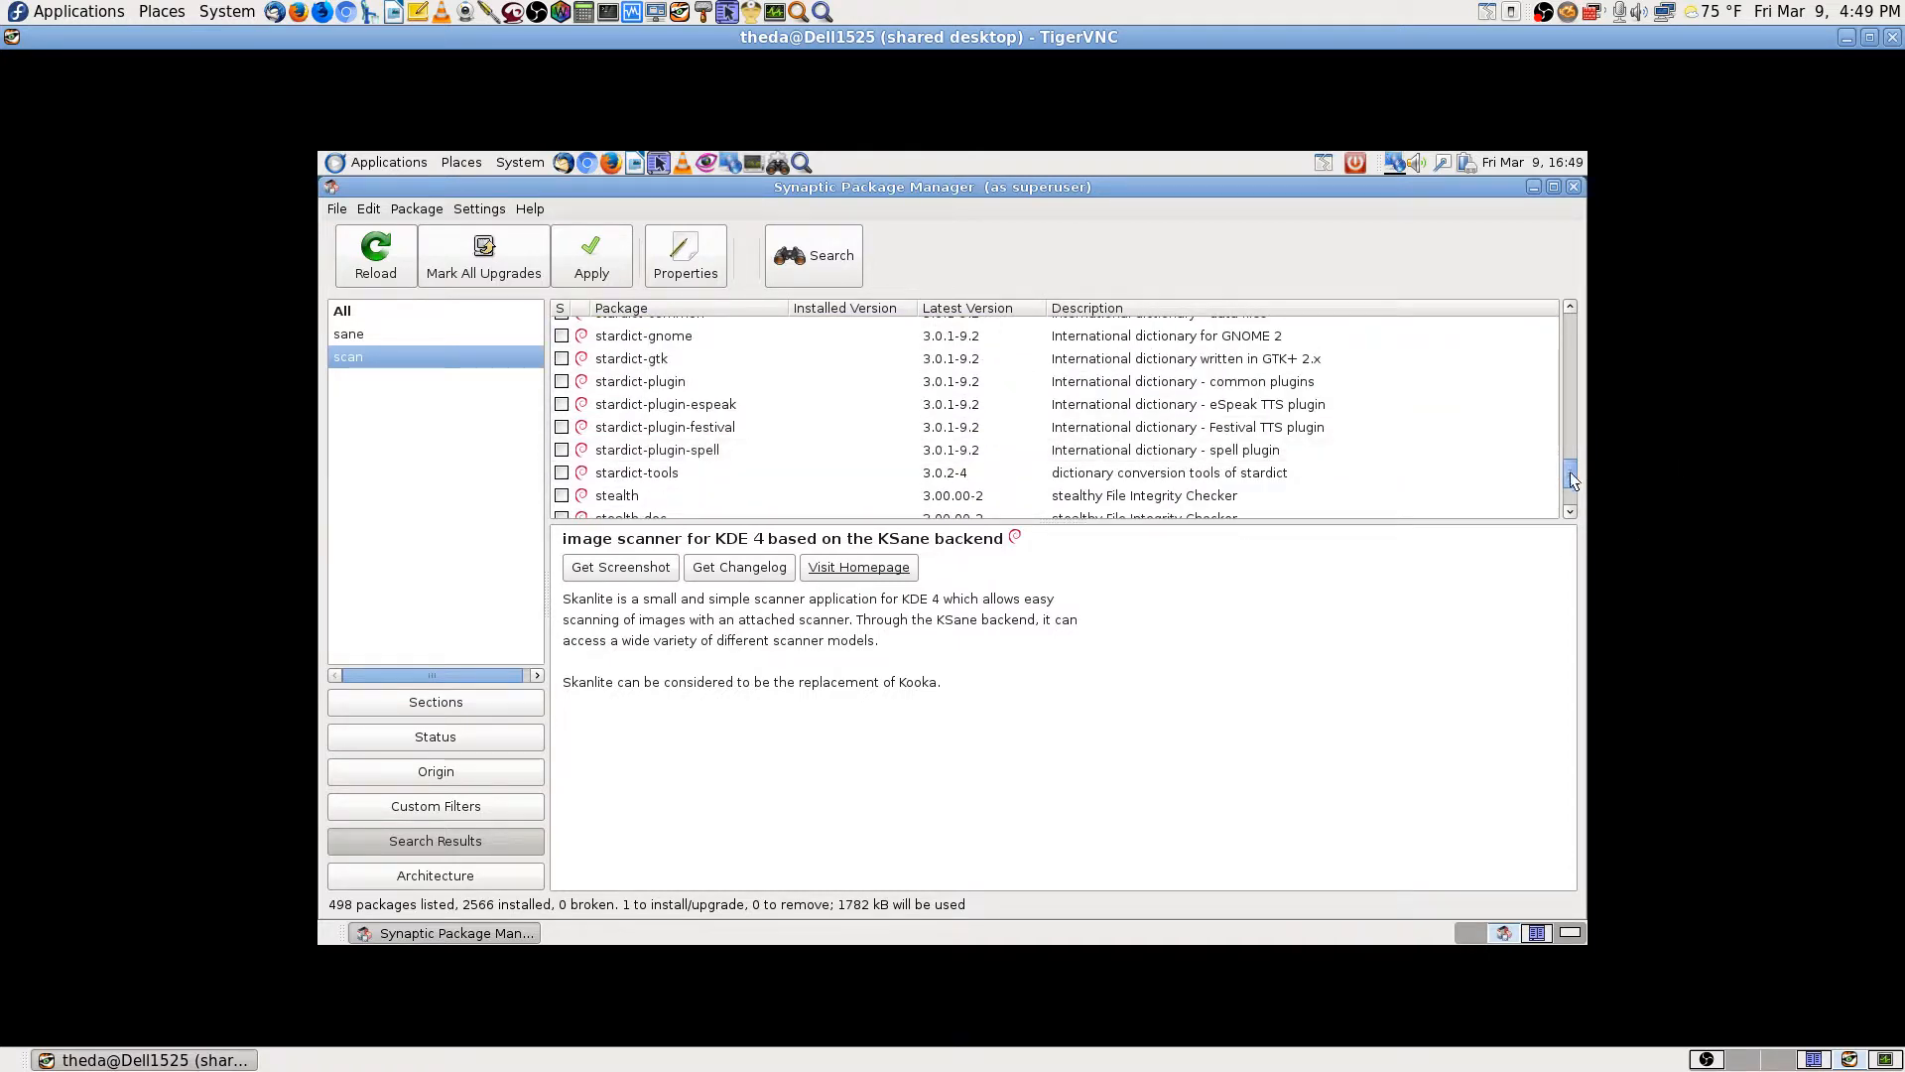
drag(1570, 473, 1572, 496)
scroll(607, 402, up, 2)
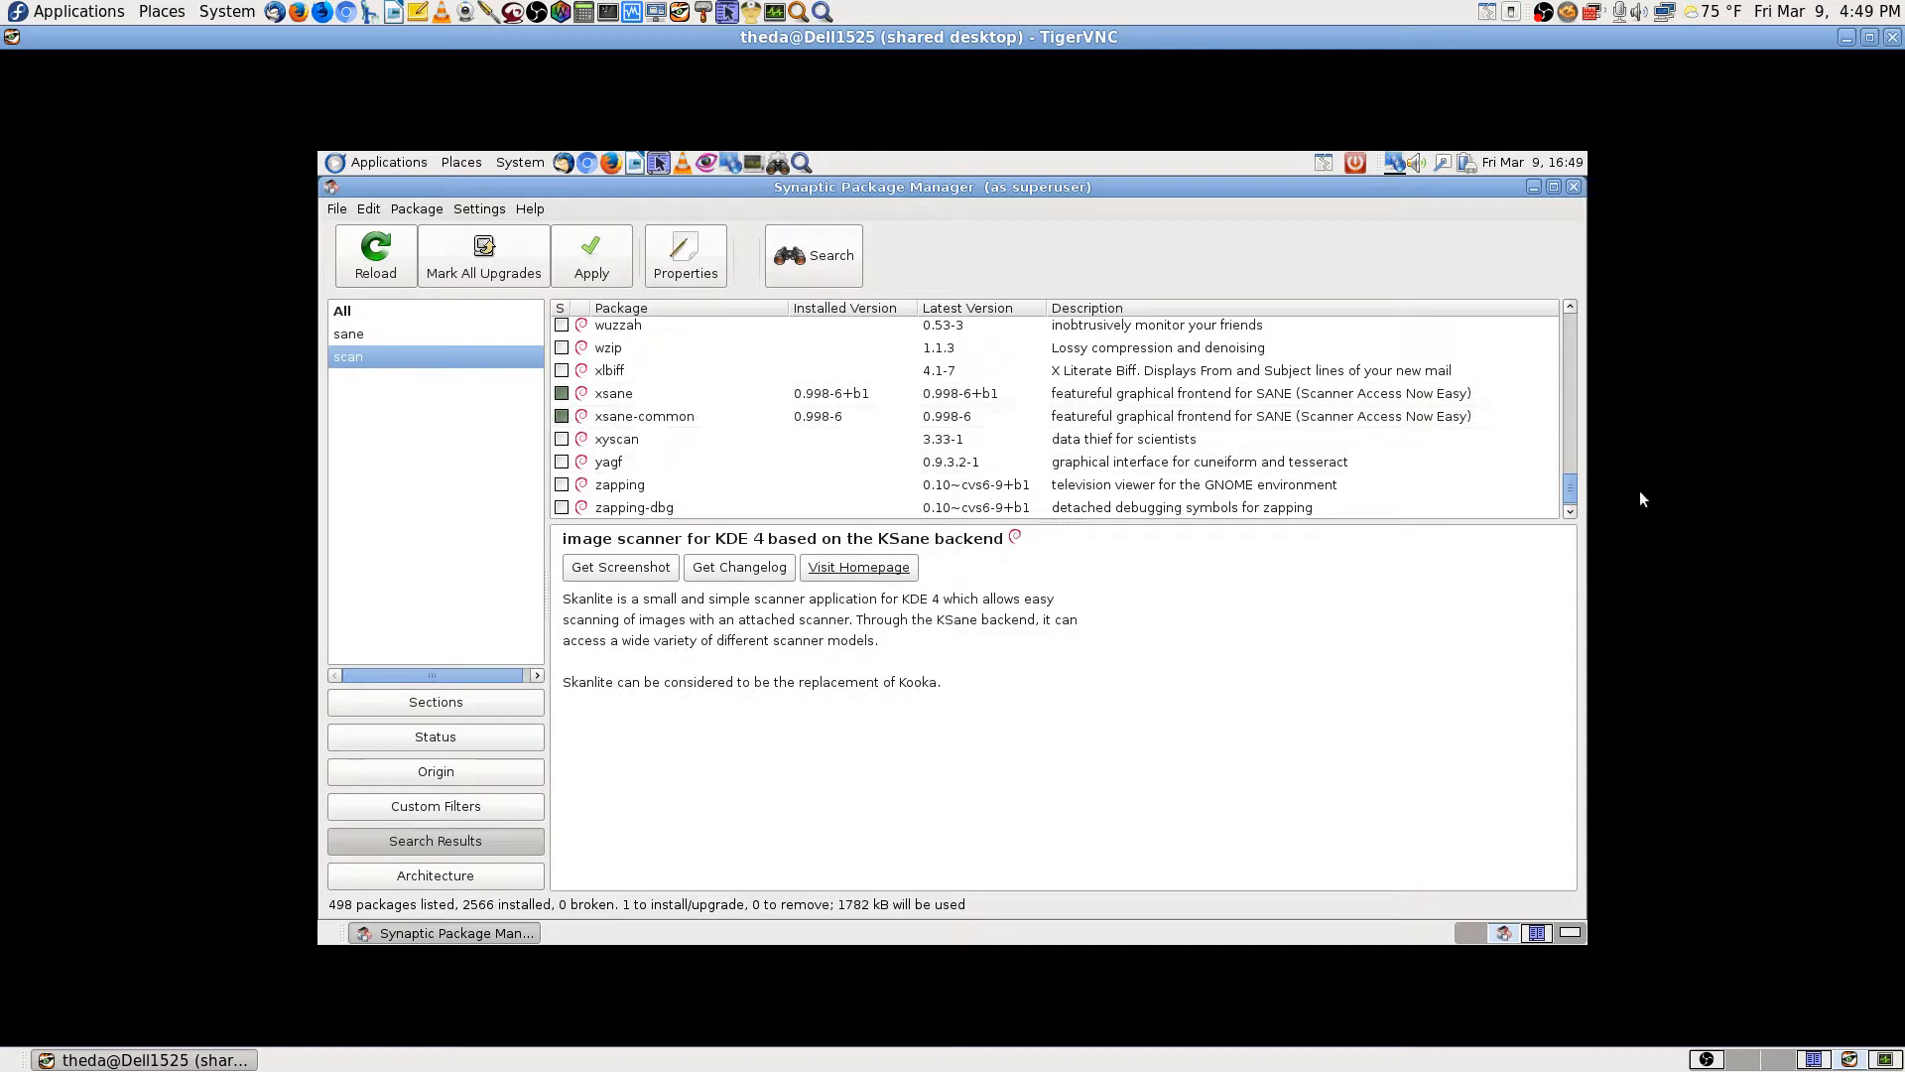
drag(1571, 486, 1571, 498)
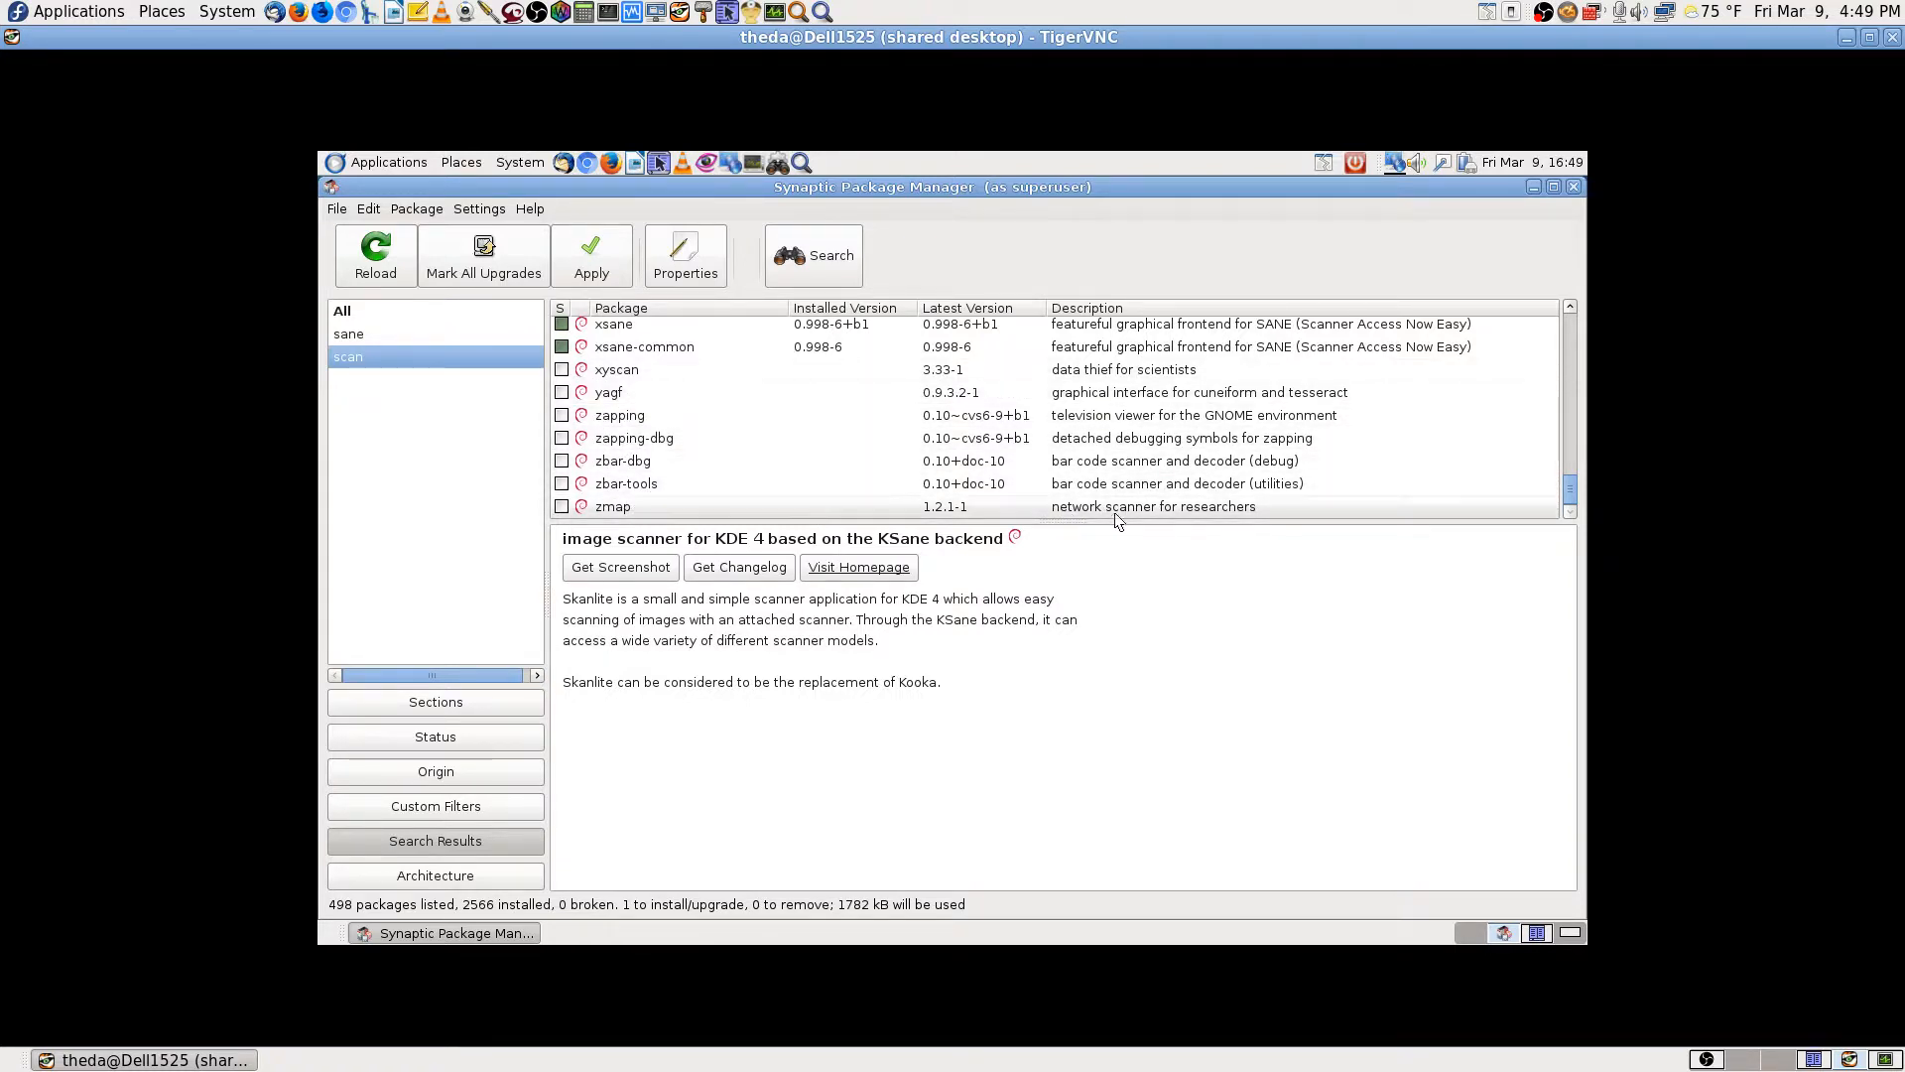
drag(1570, 490, 1576, 308)
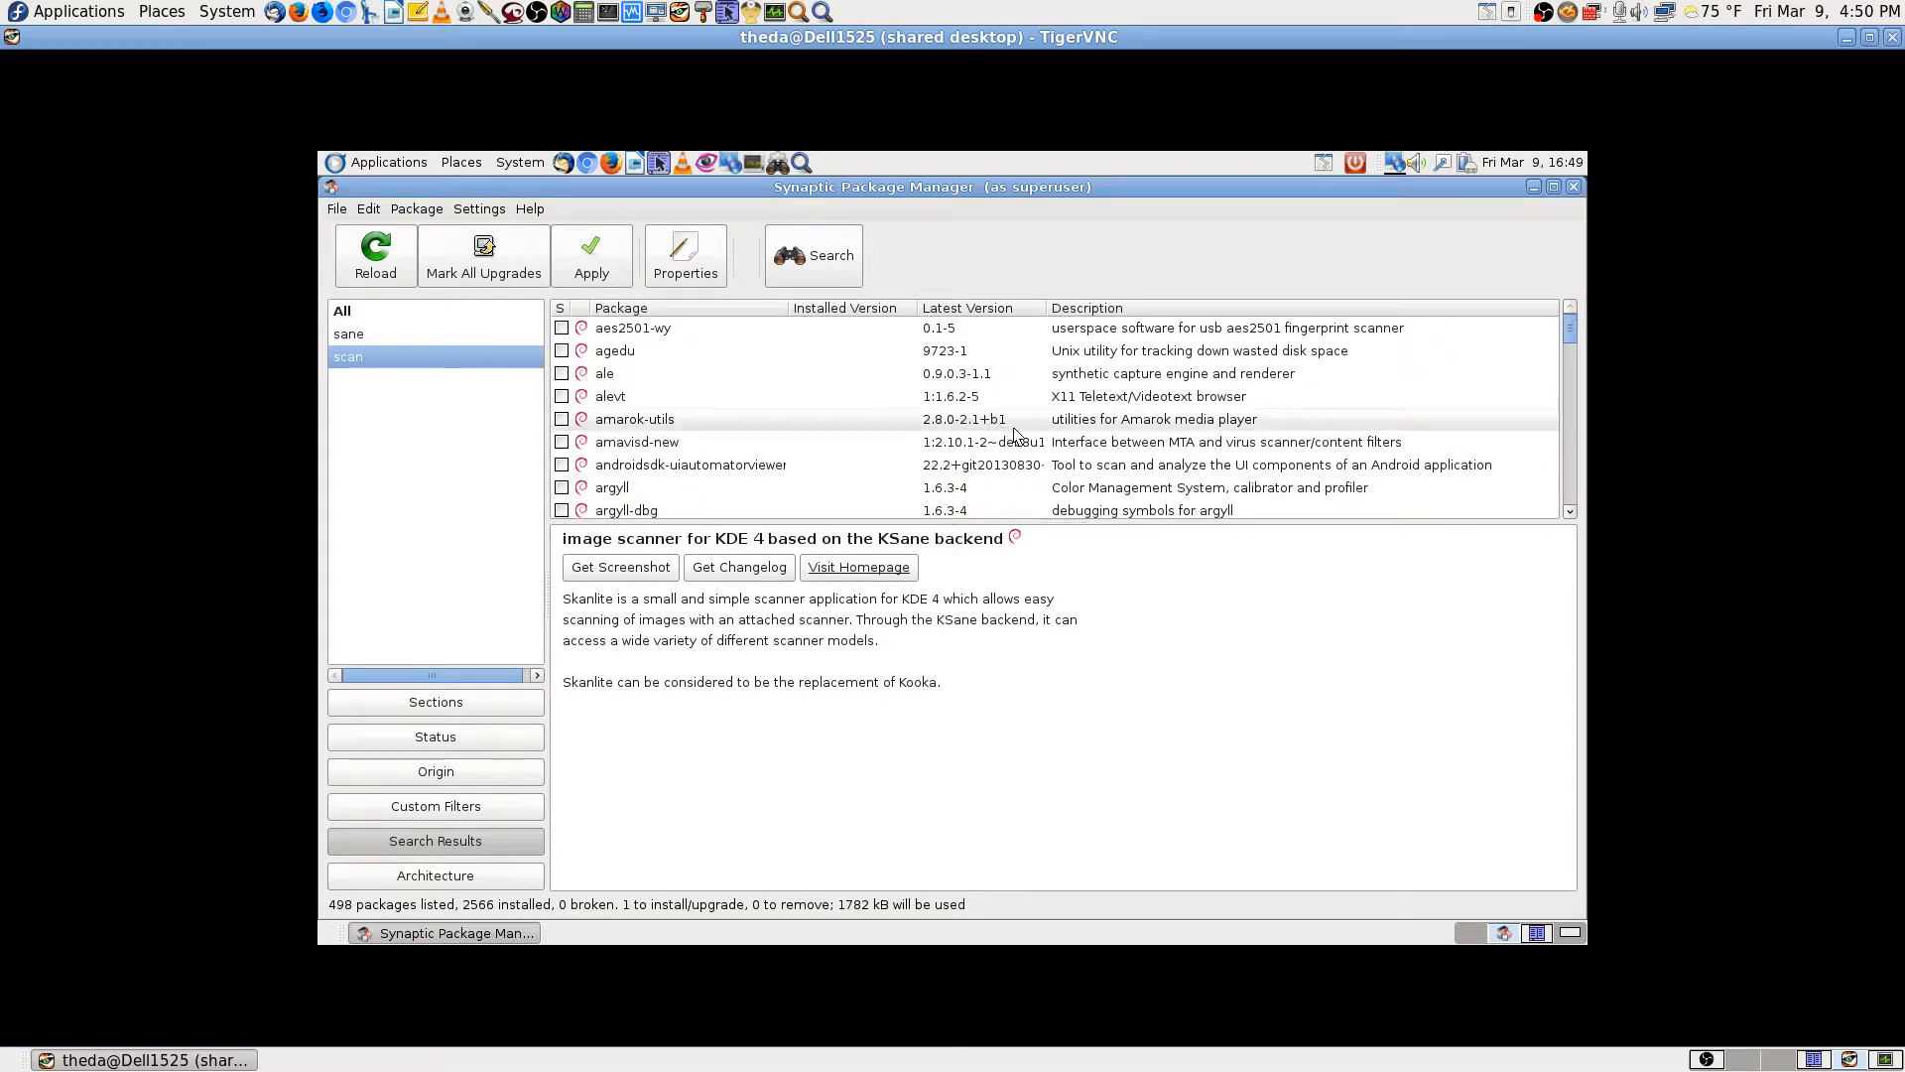
scroll(1015, 436, down, 15)
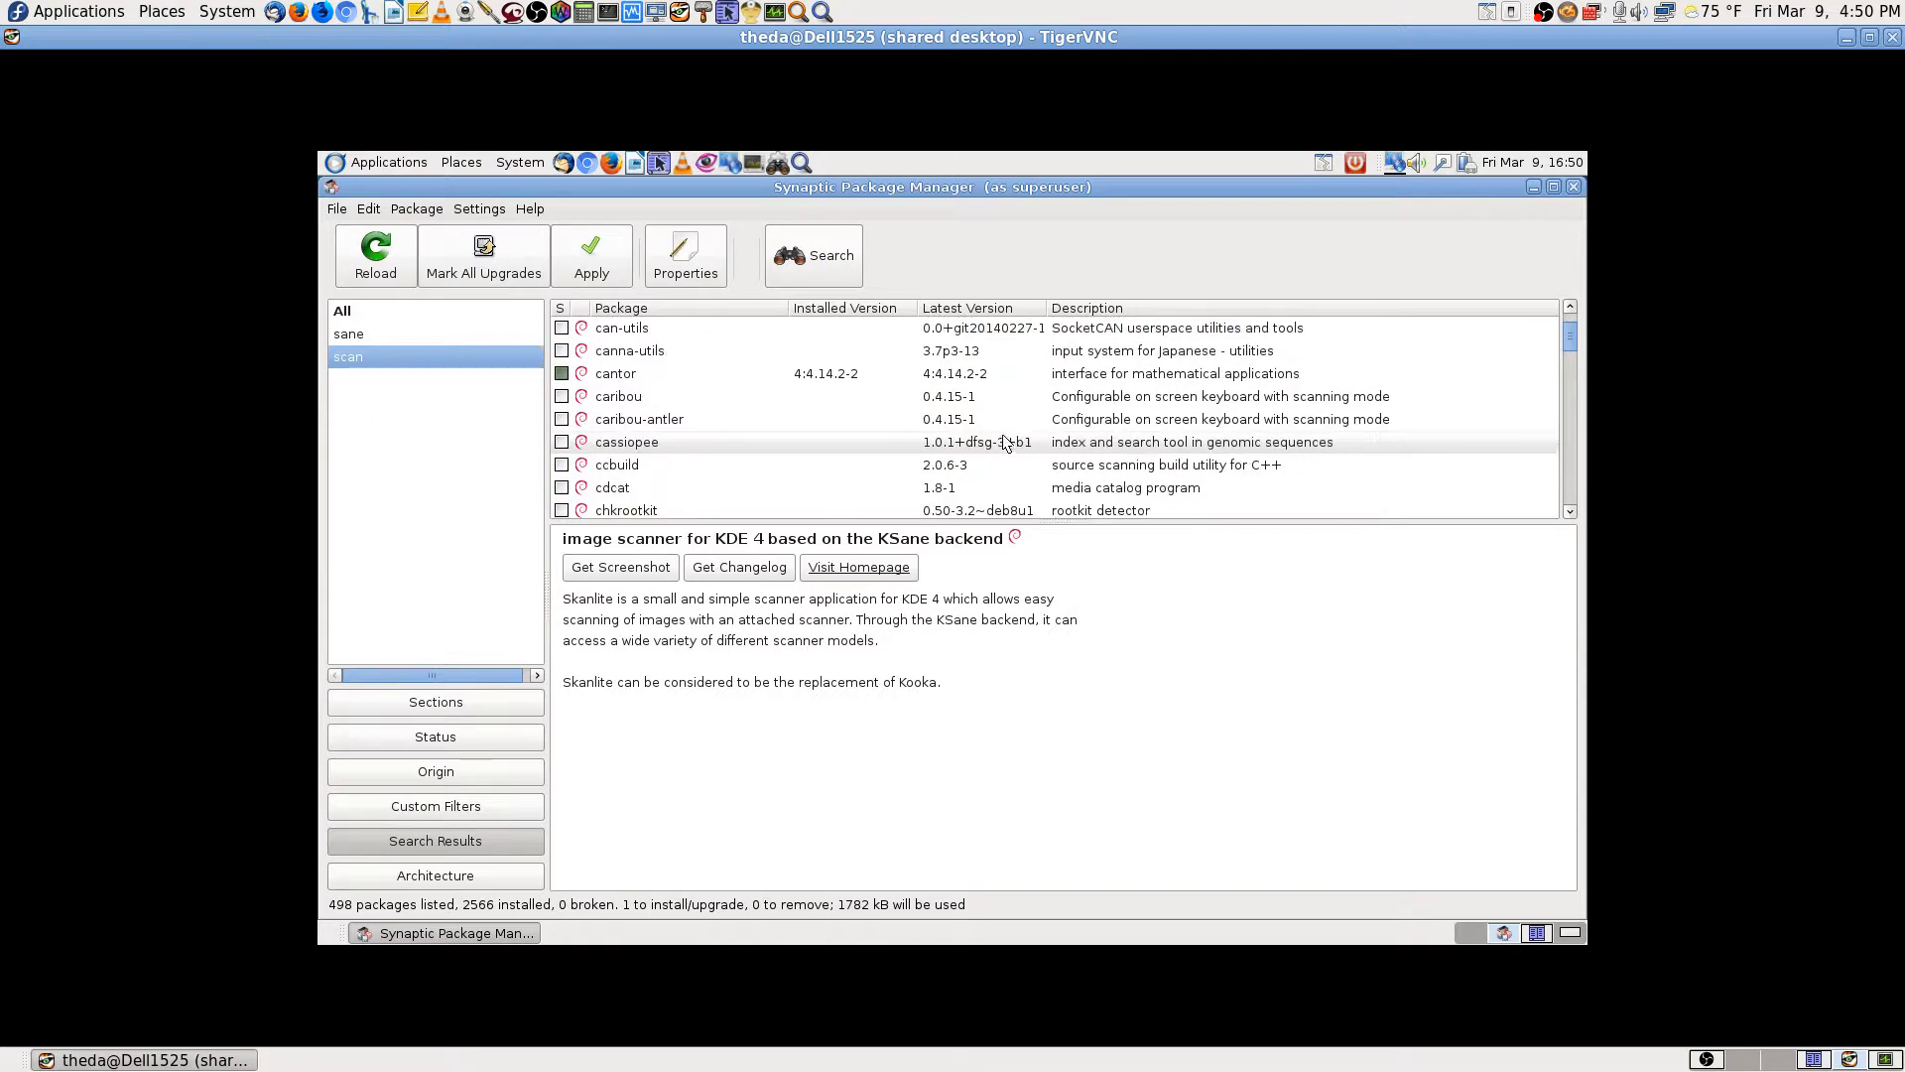
scroll(1005, 441, down, 5)
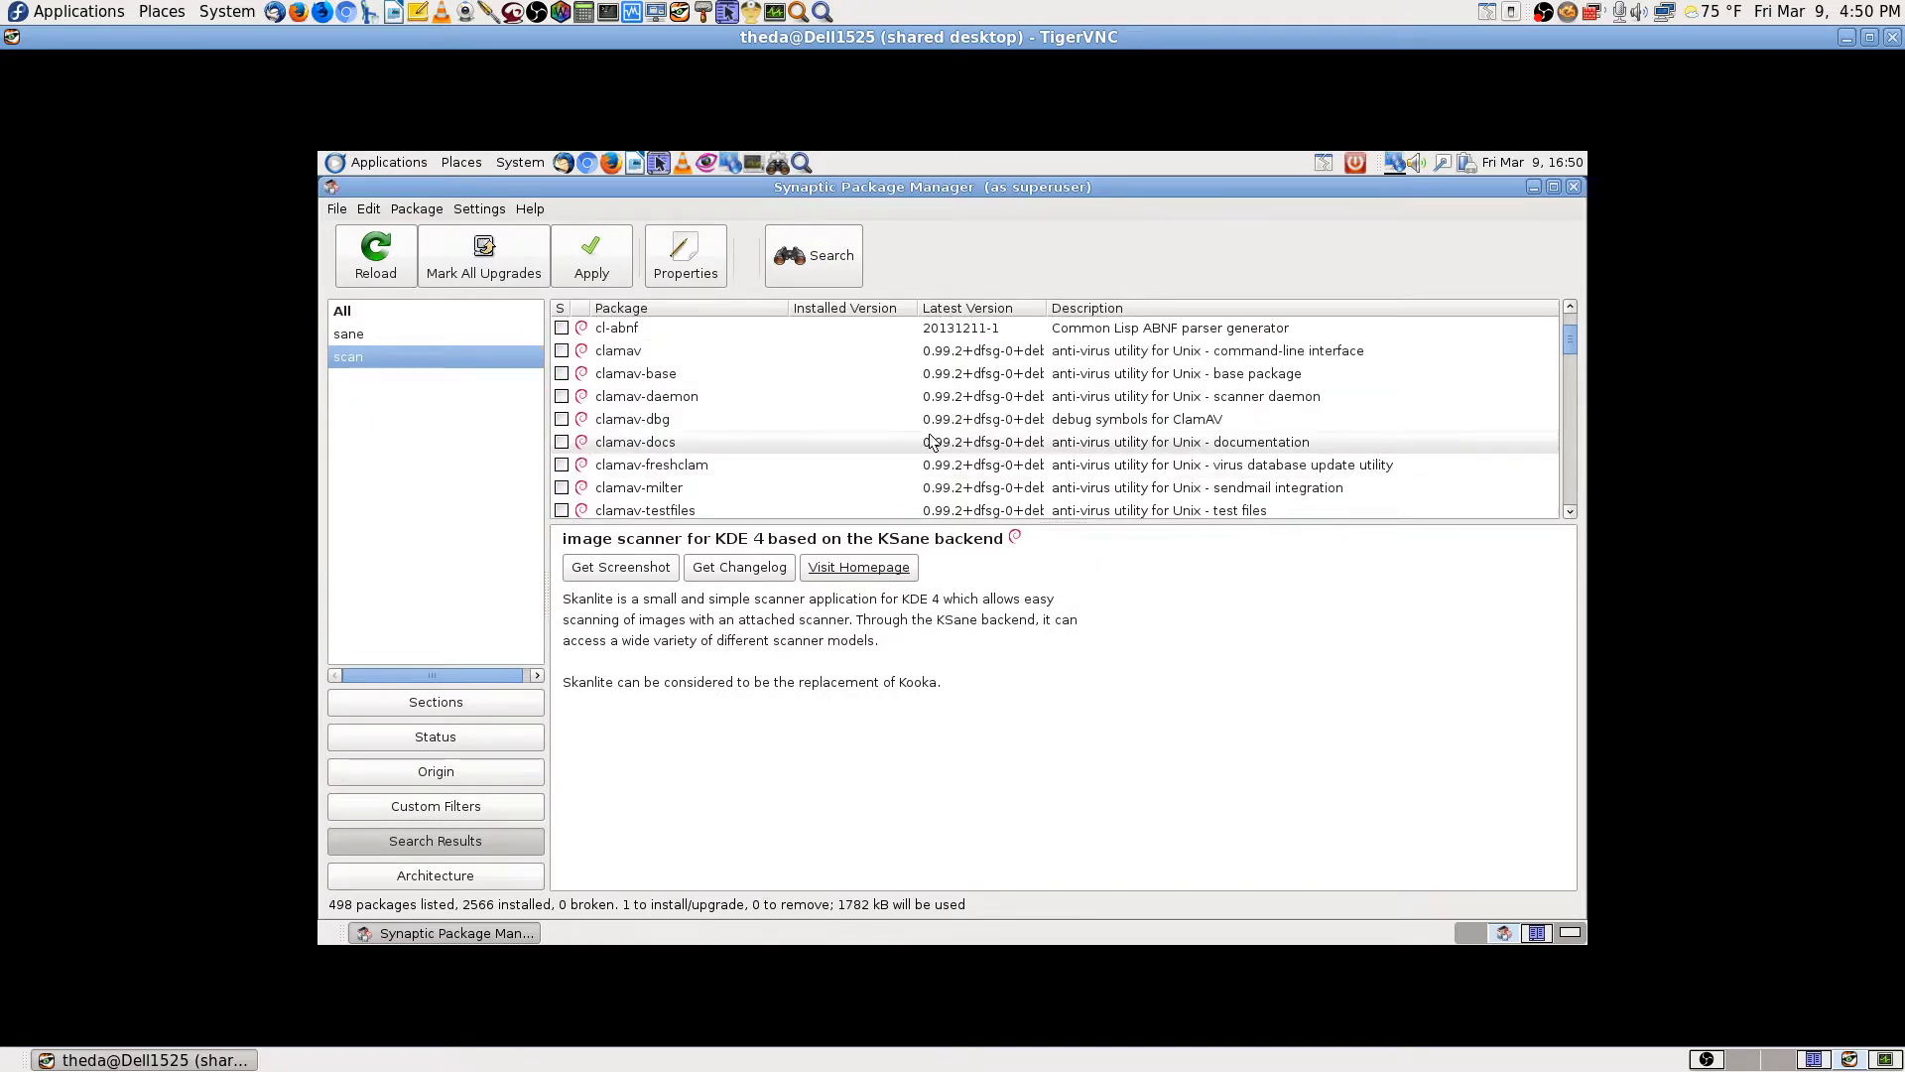
scroll(995, 466, down, 2)
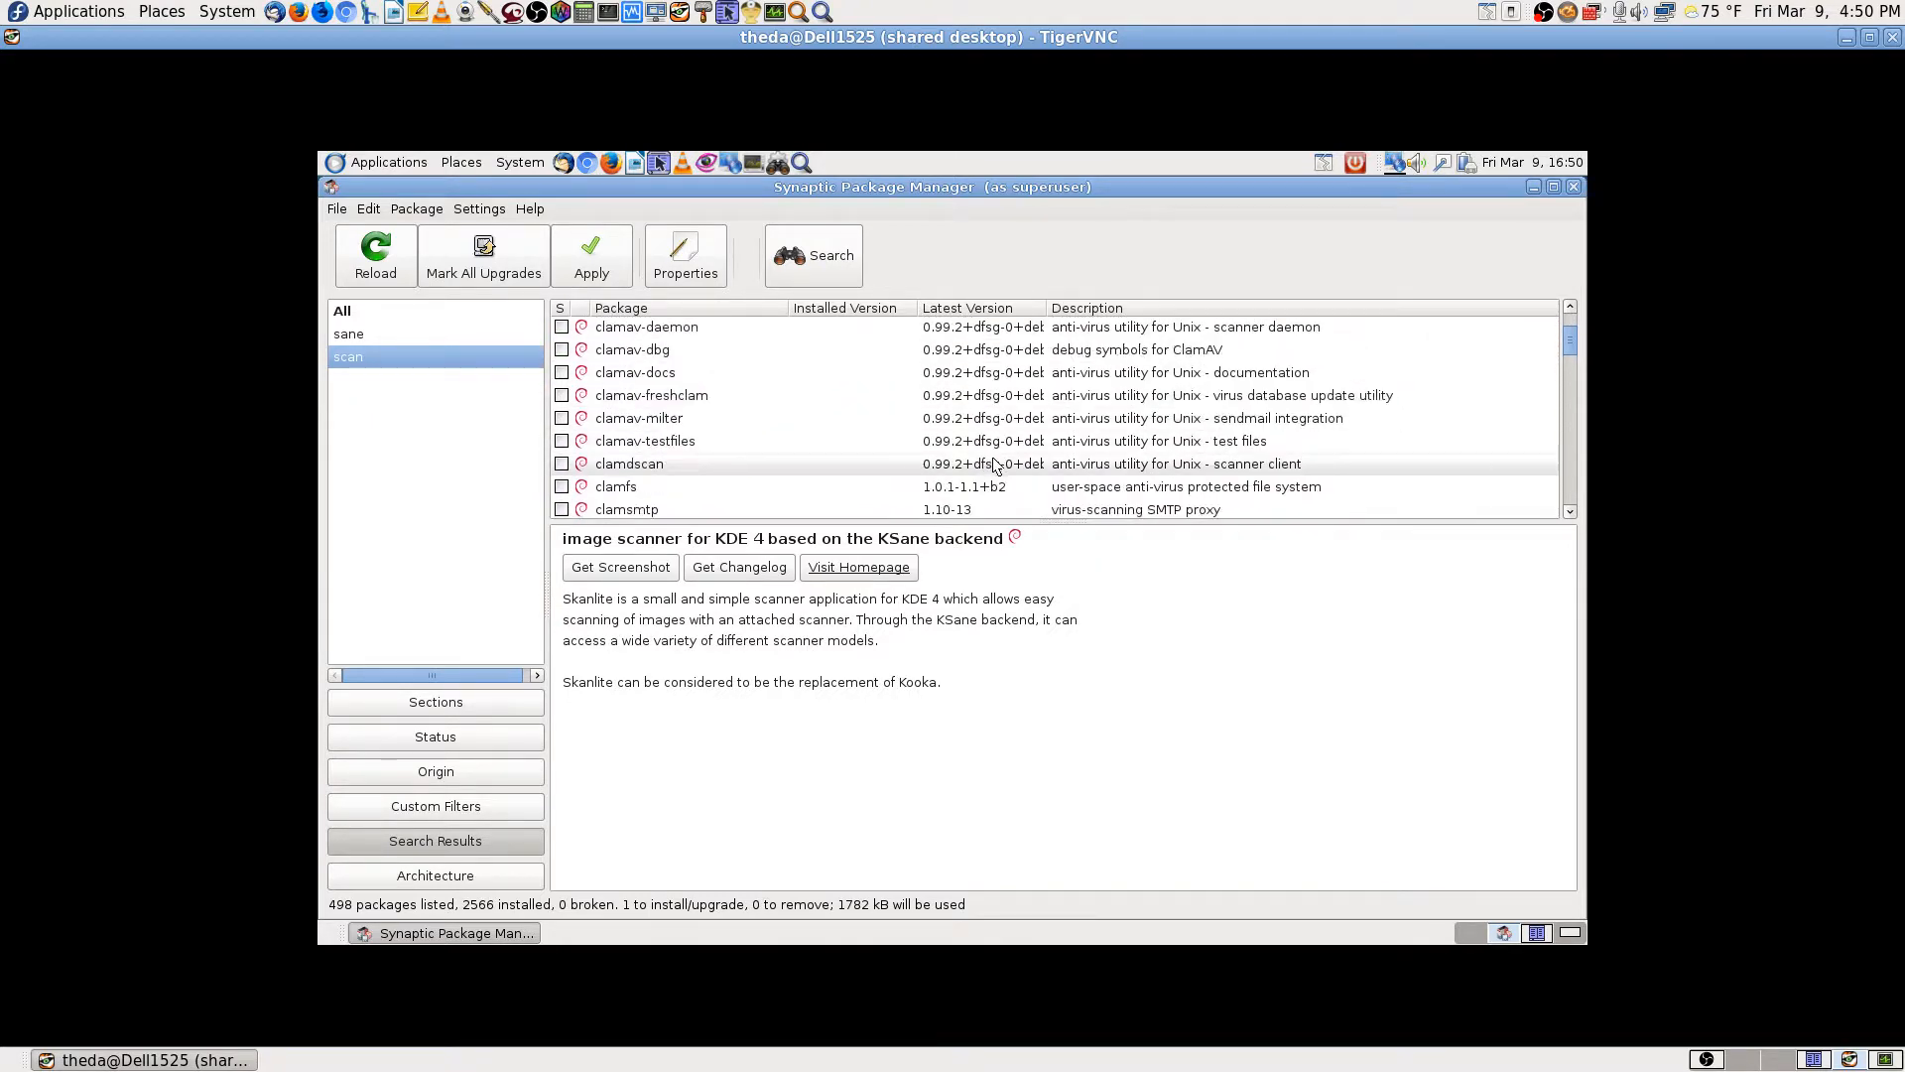
scroll(995, 467, down, 2)
scroll(997, 463, down, 15)
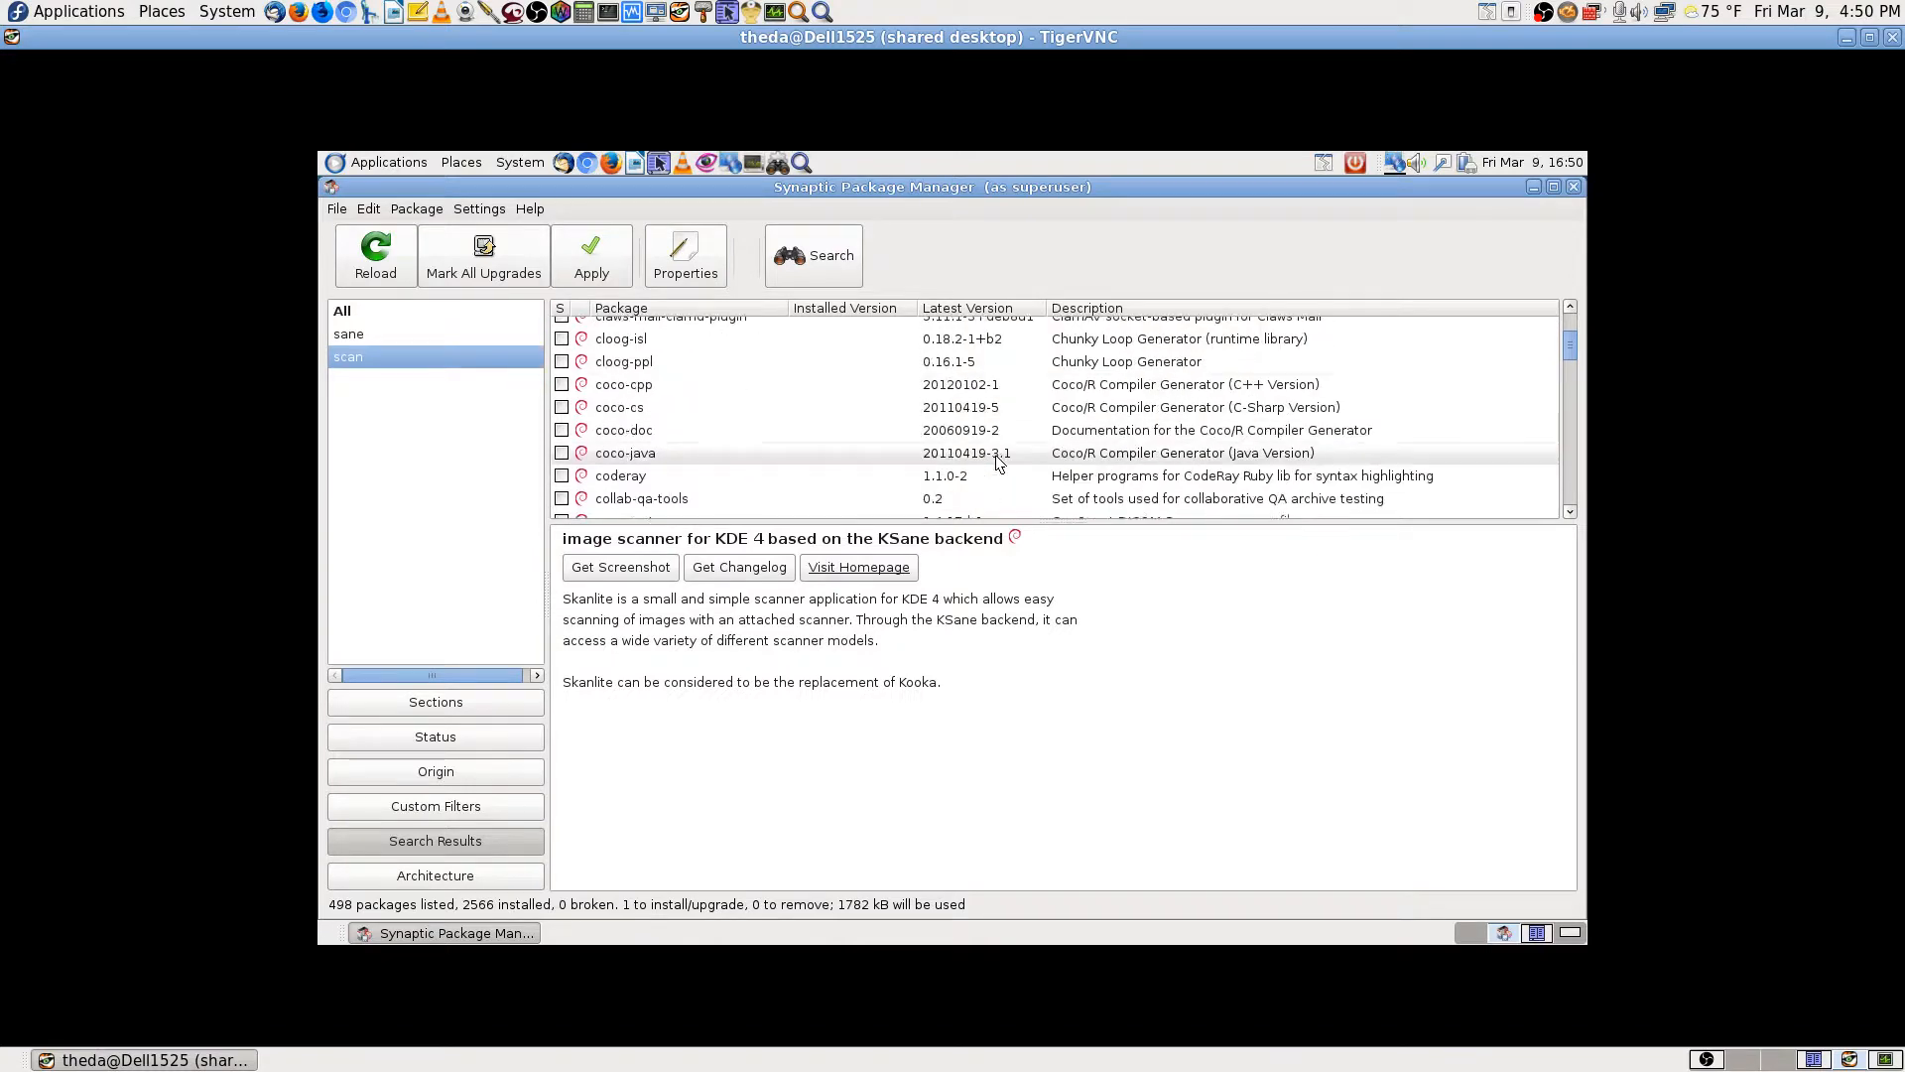
scroll(997, 463, down, 10)
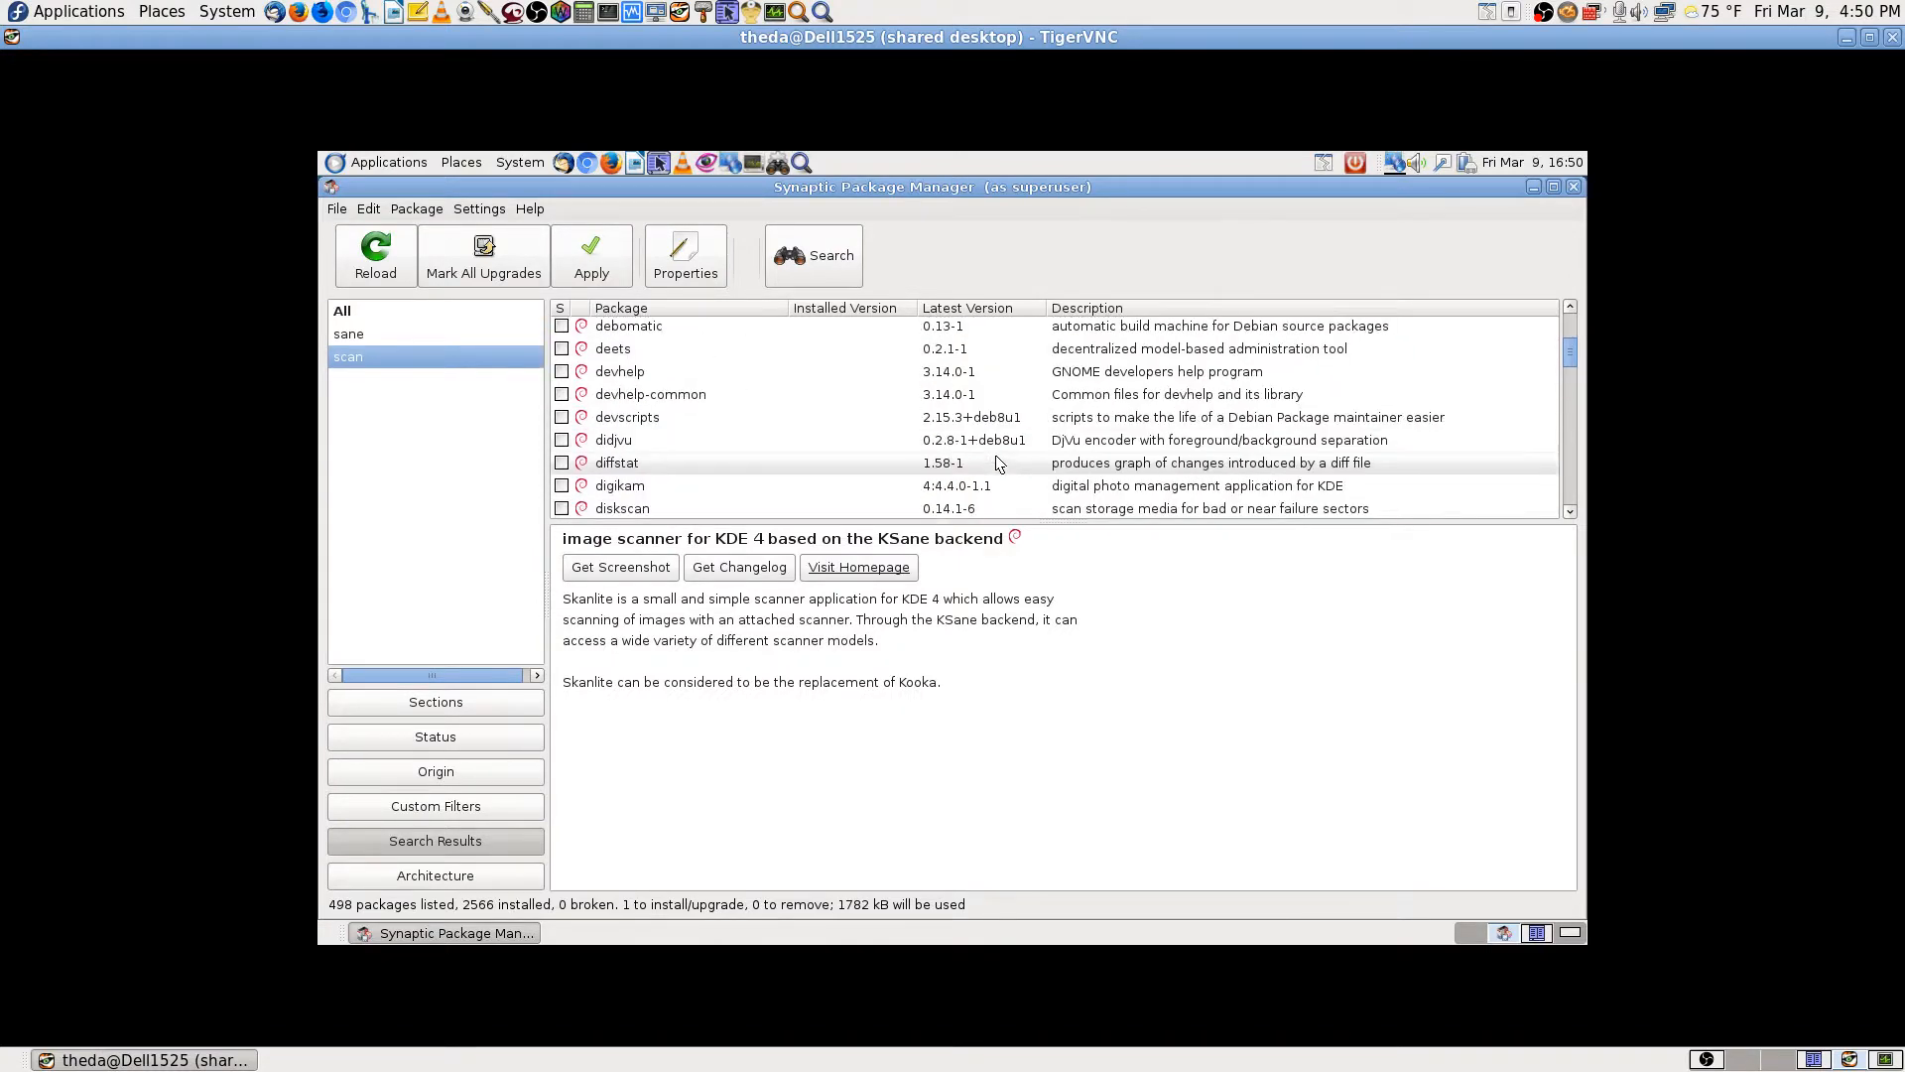
scroll(996, 463, down, 3)
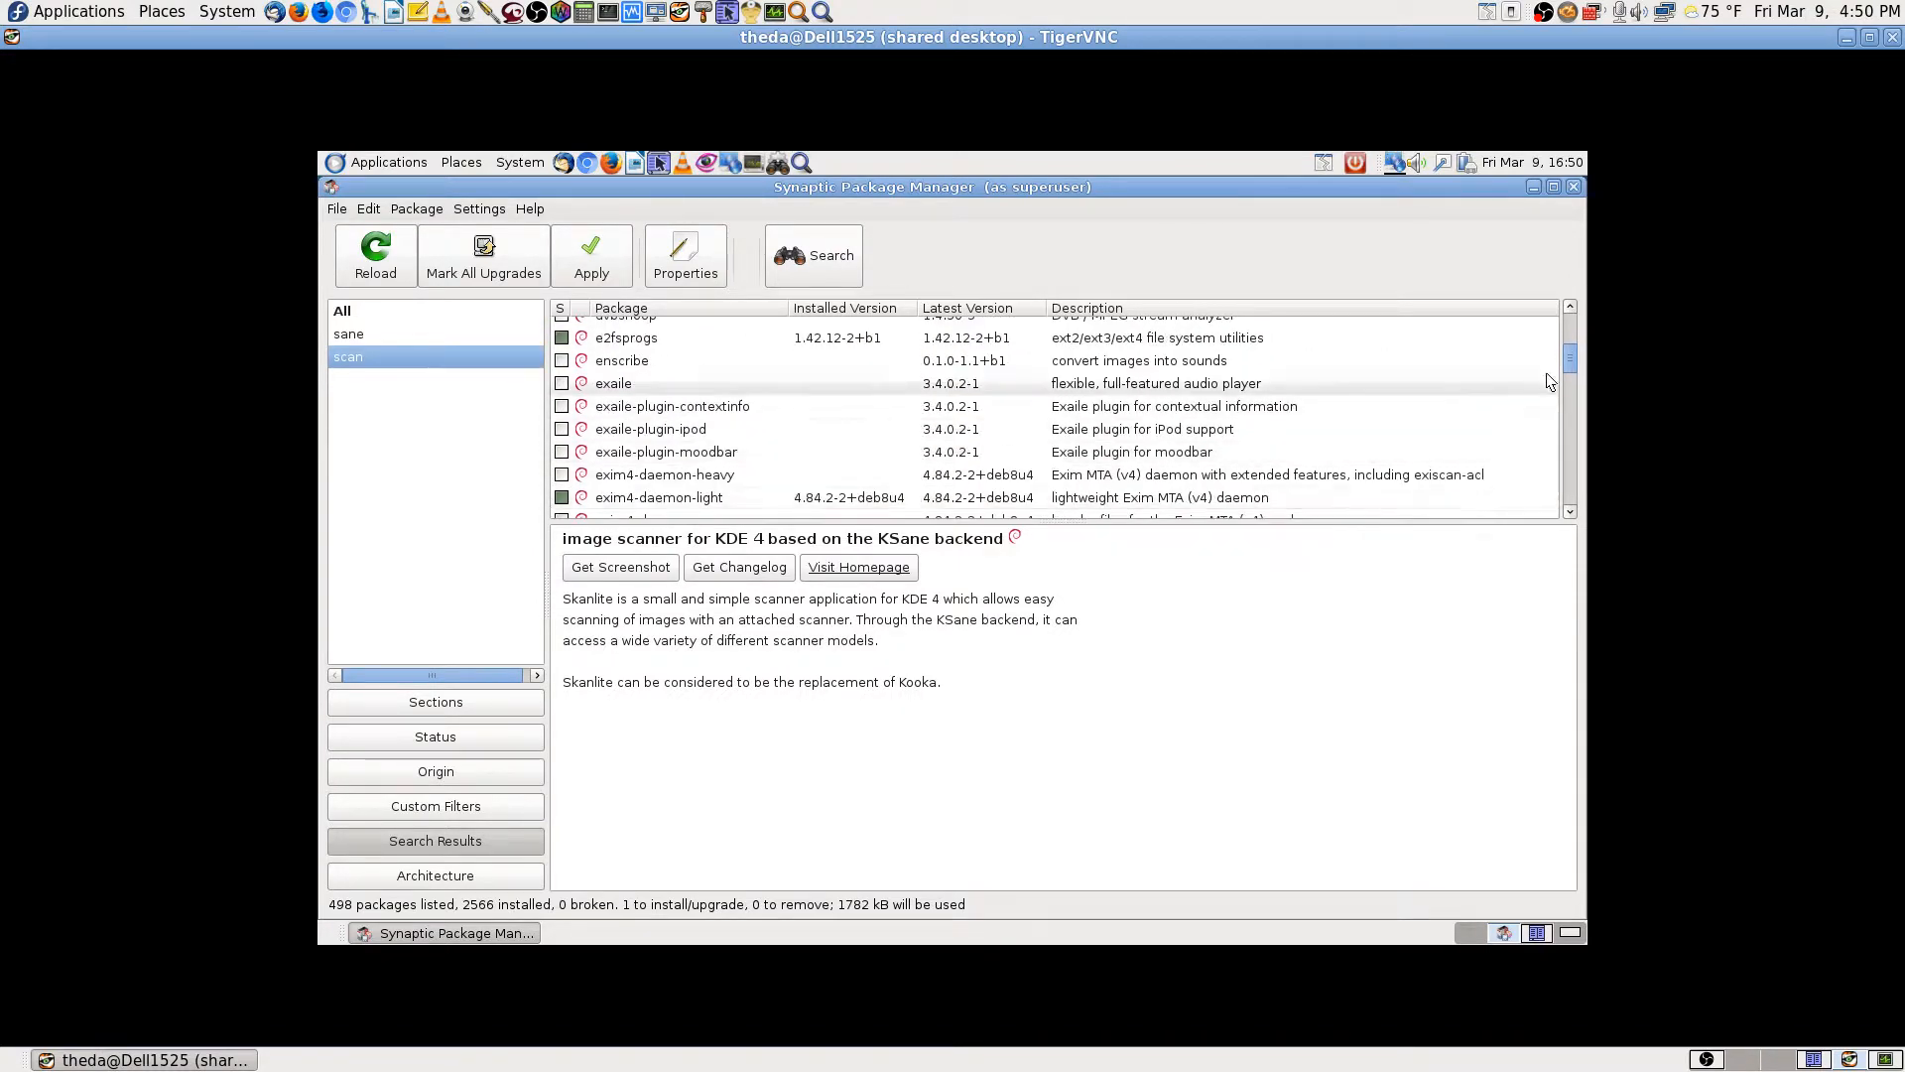
drag(1569, 357, 1566, 326)
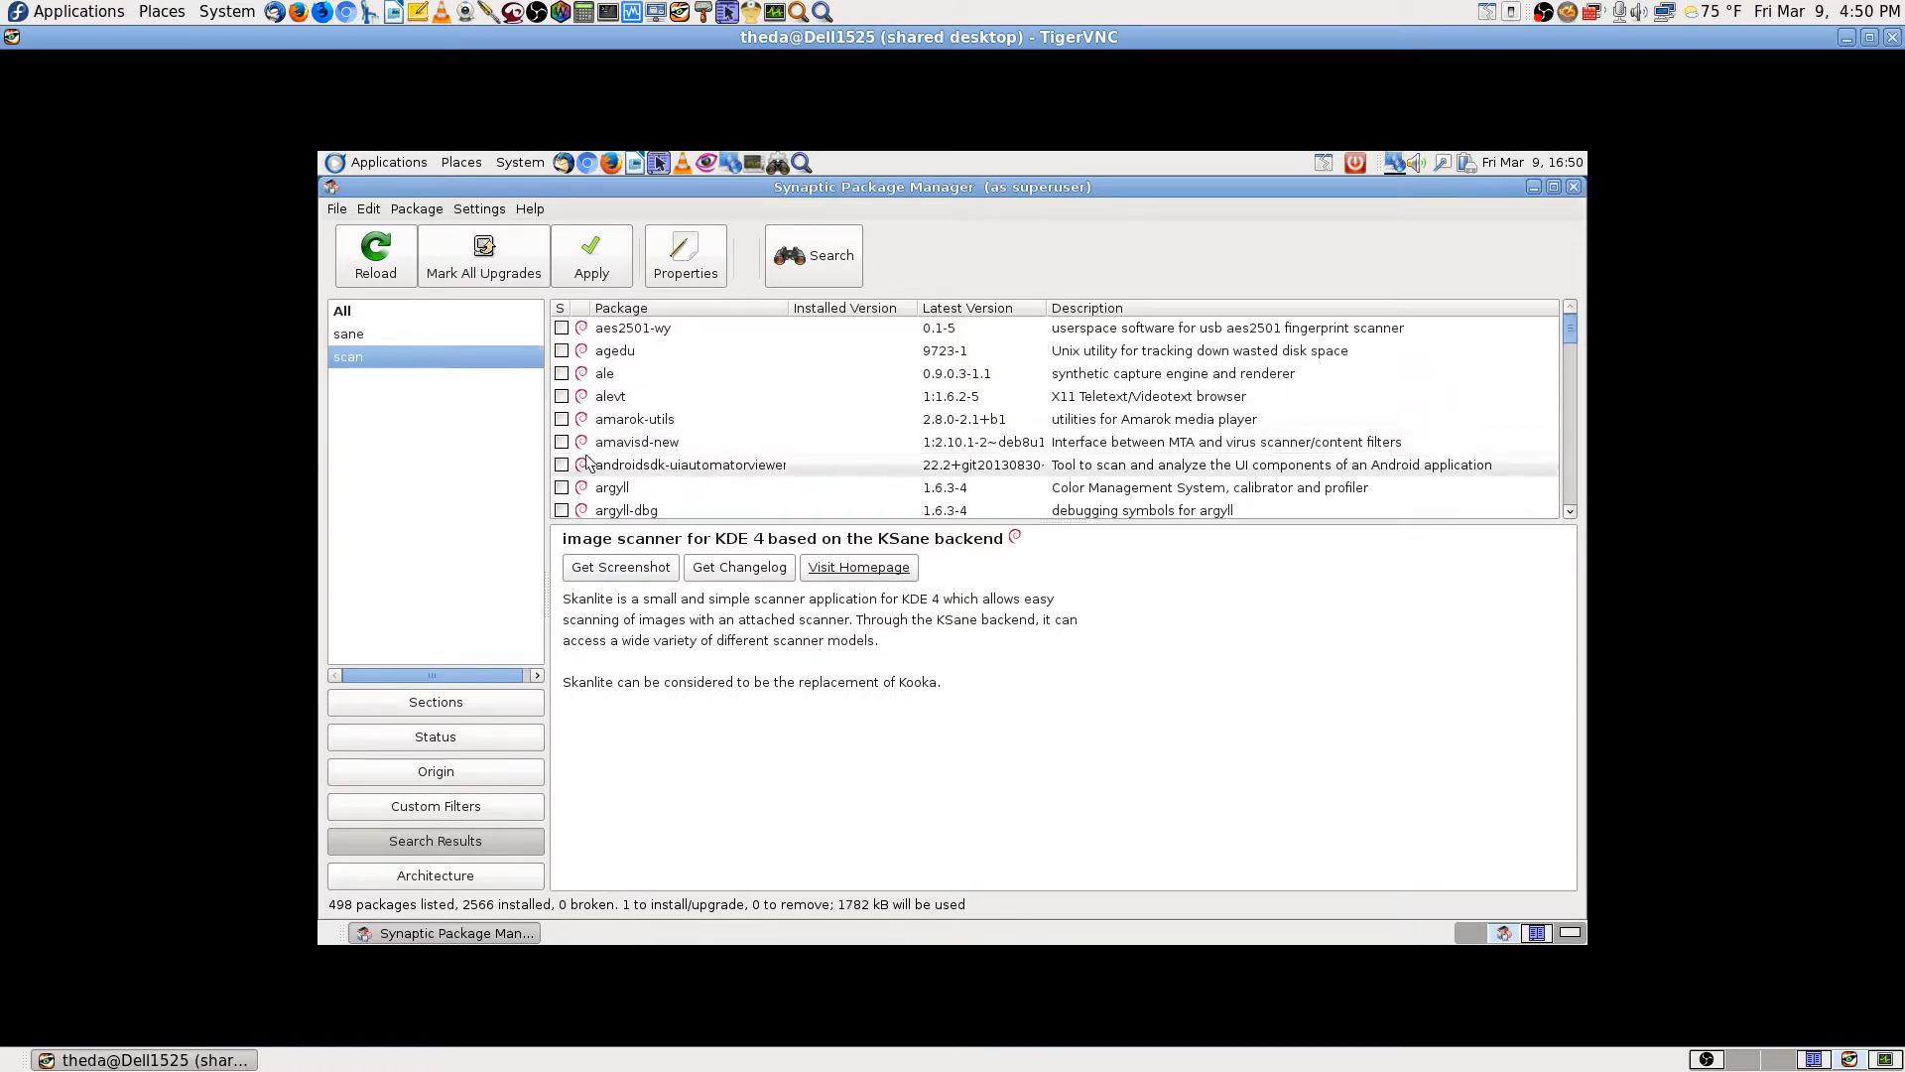
Step: Apply the pending change that installs simple-scan and dismiss the 'Changes applied' notice
click(580, 259)
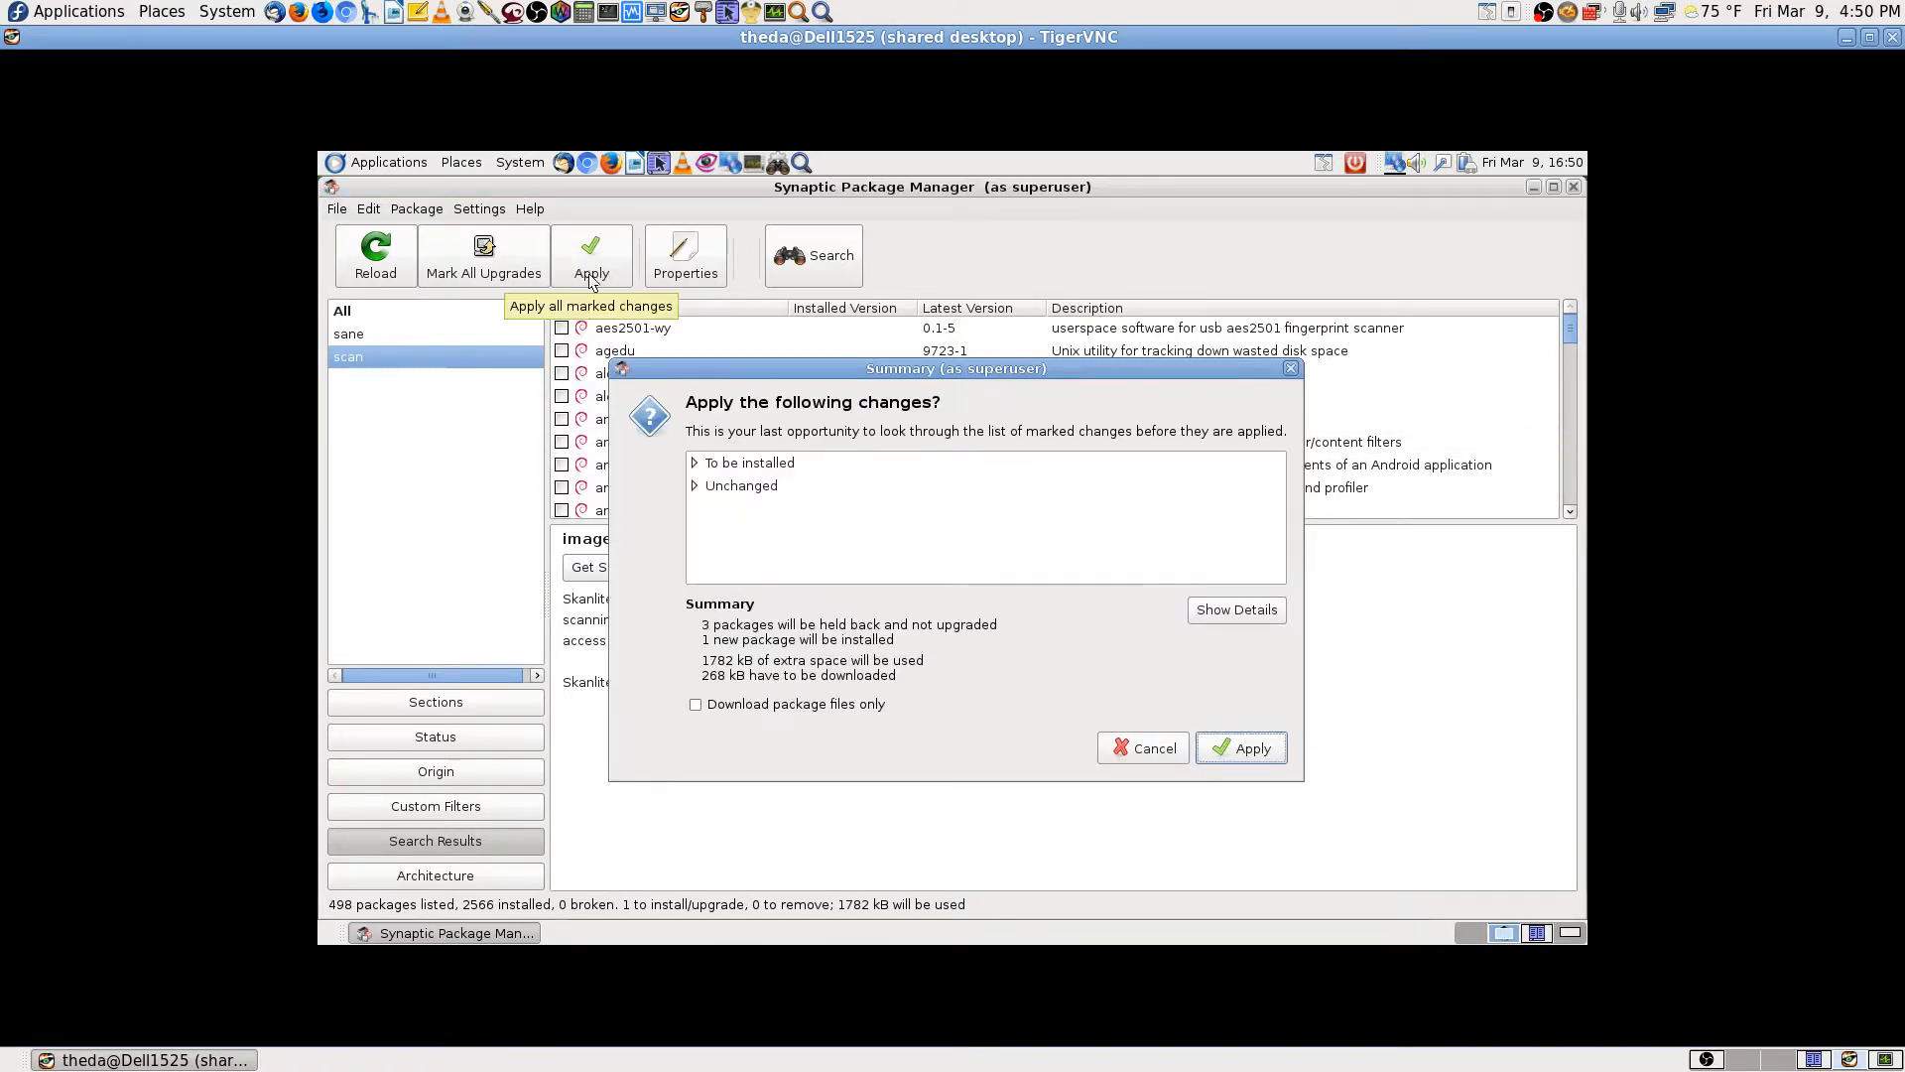
click(696, 463)
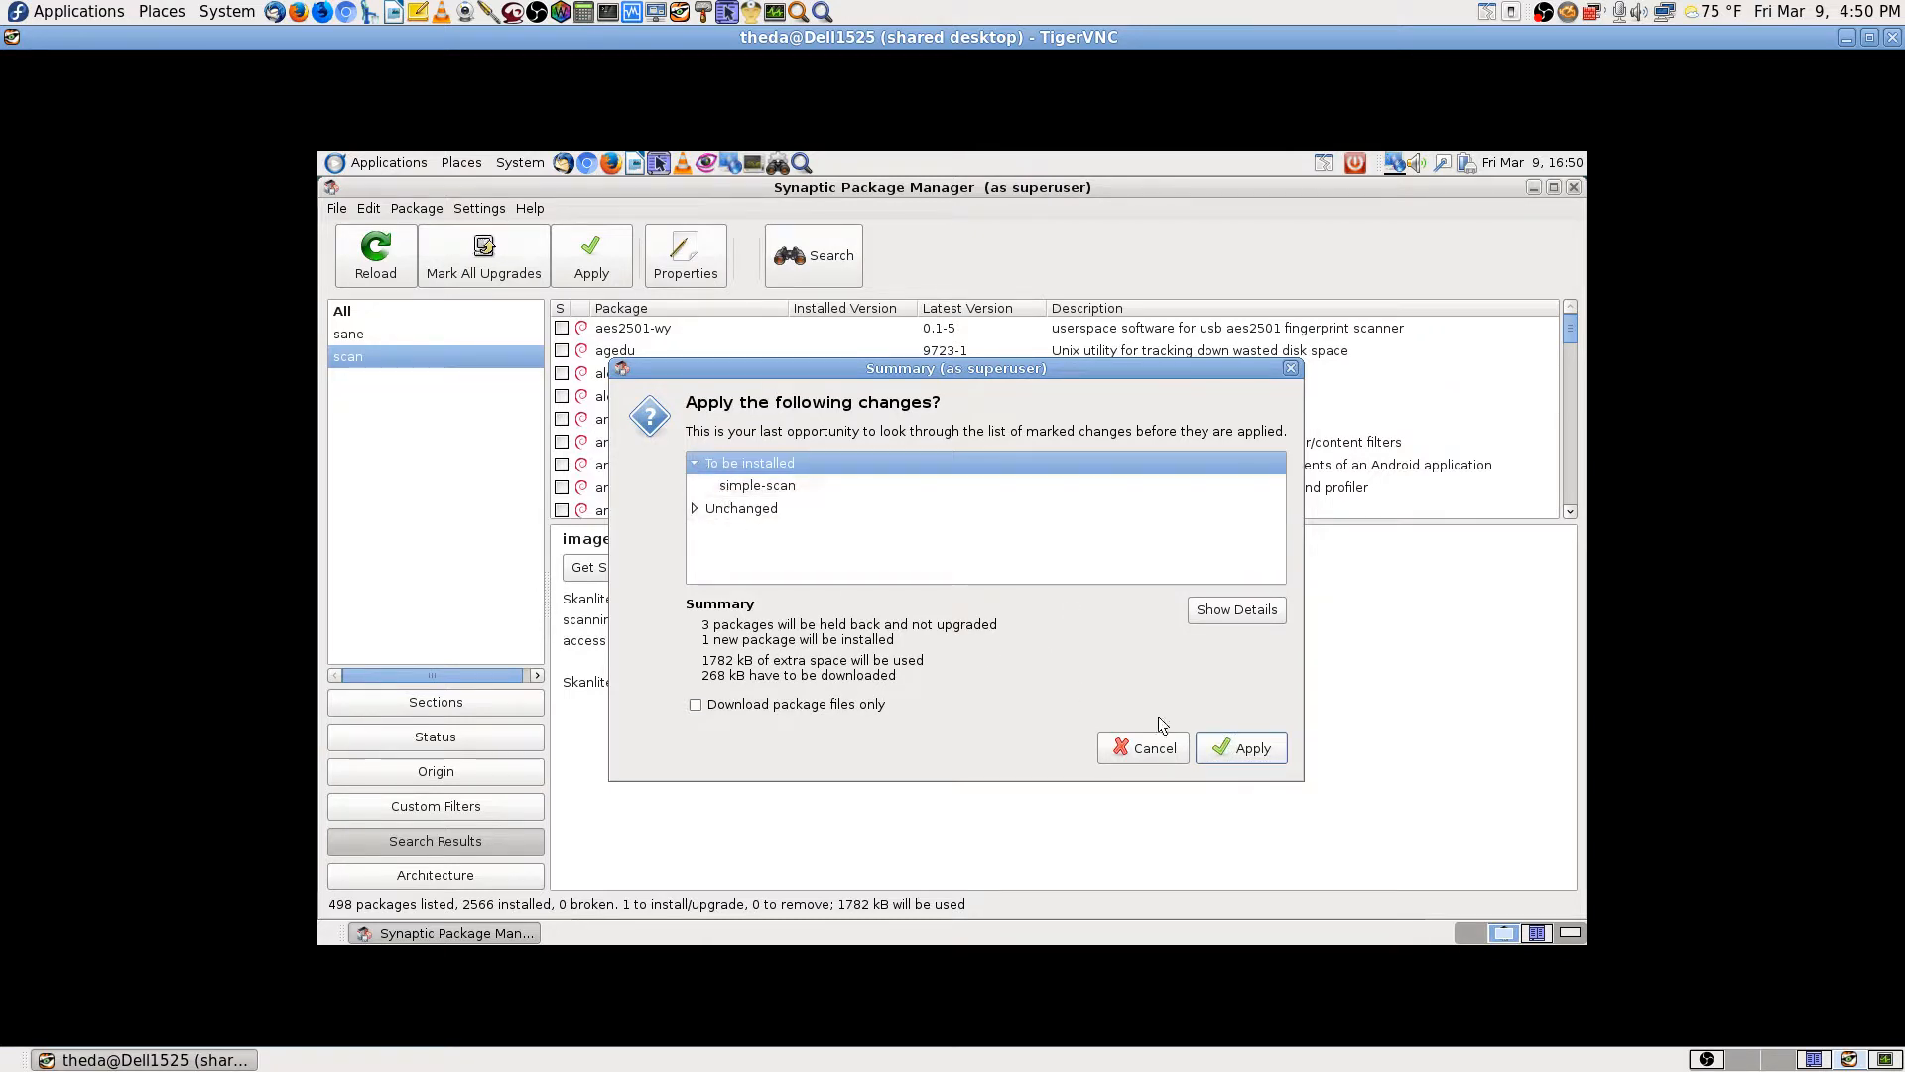
click(1242, 748)
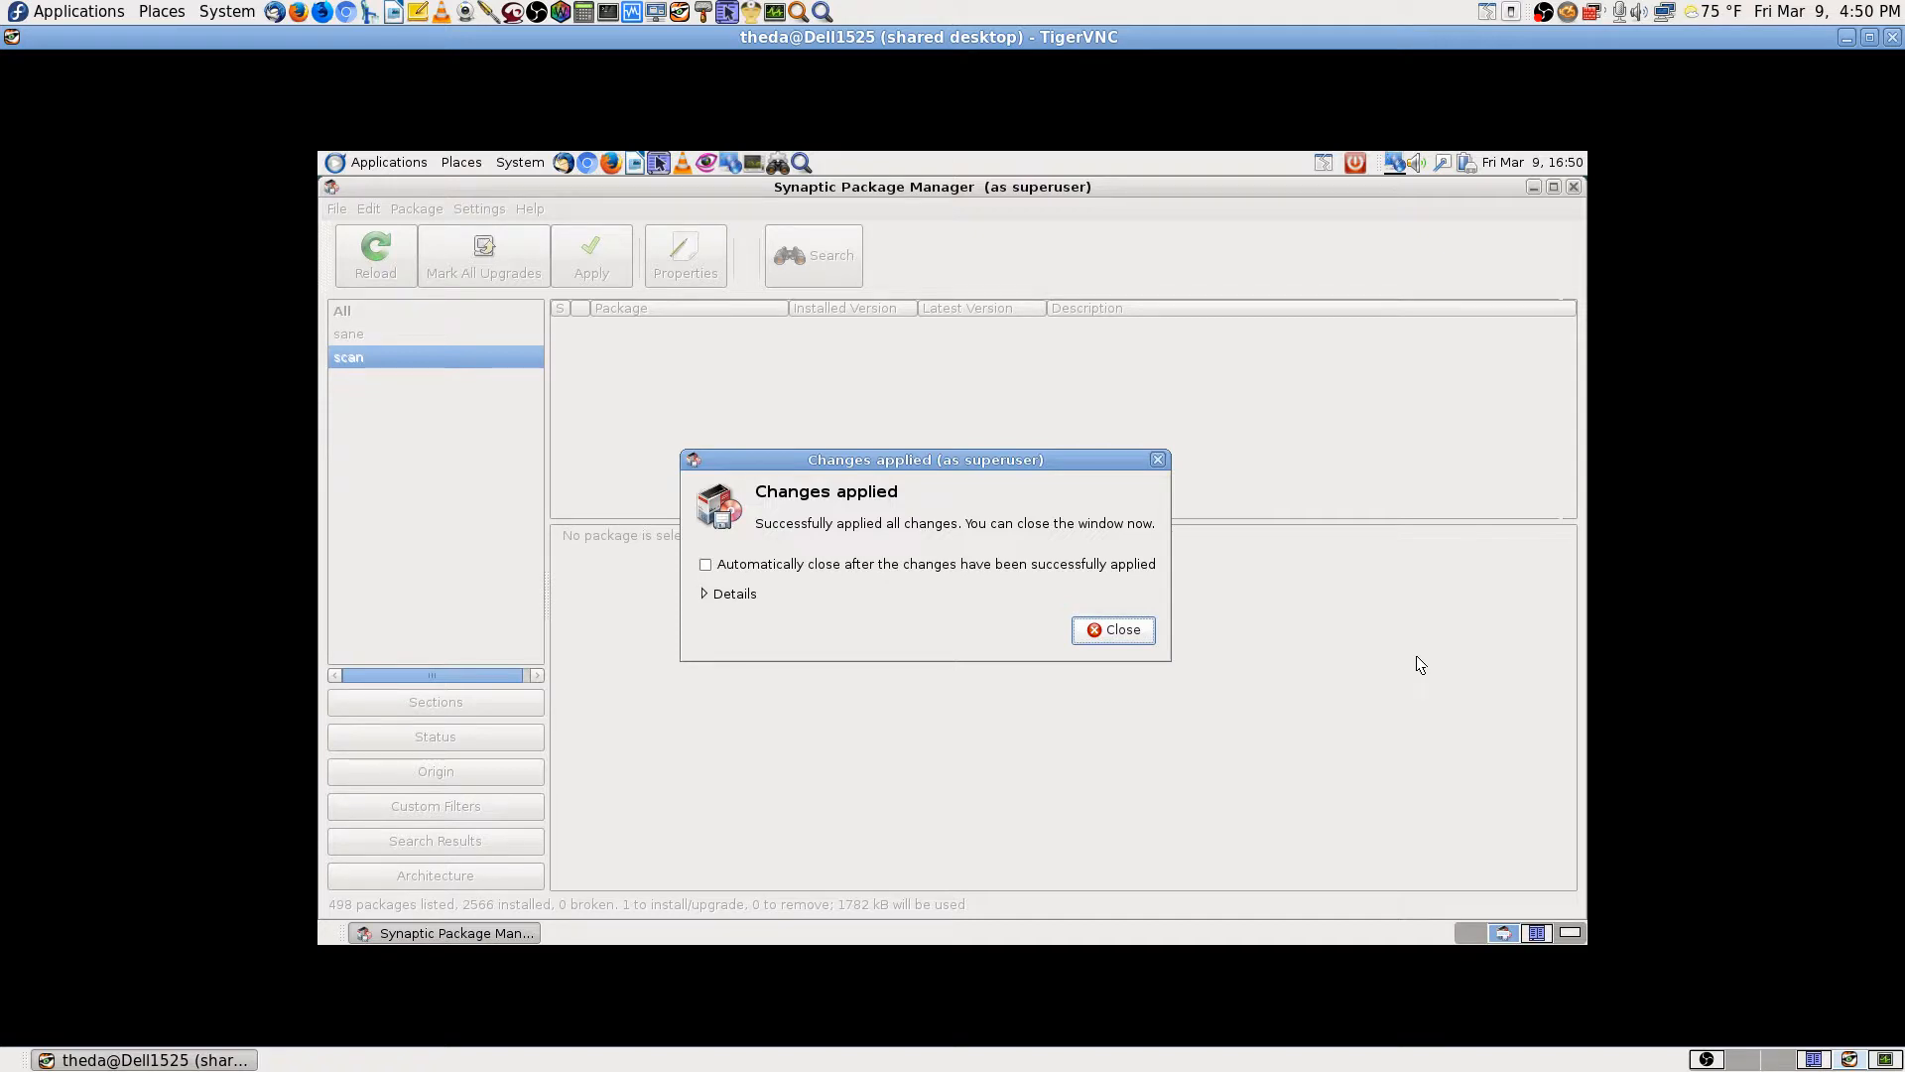
click(1120, 635)
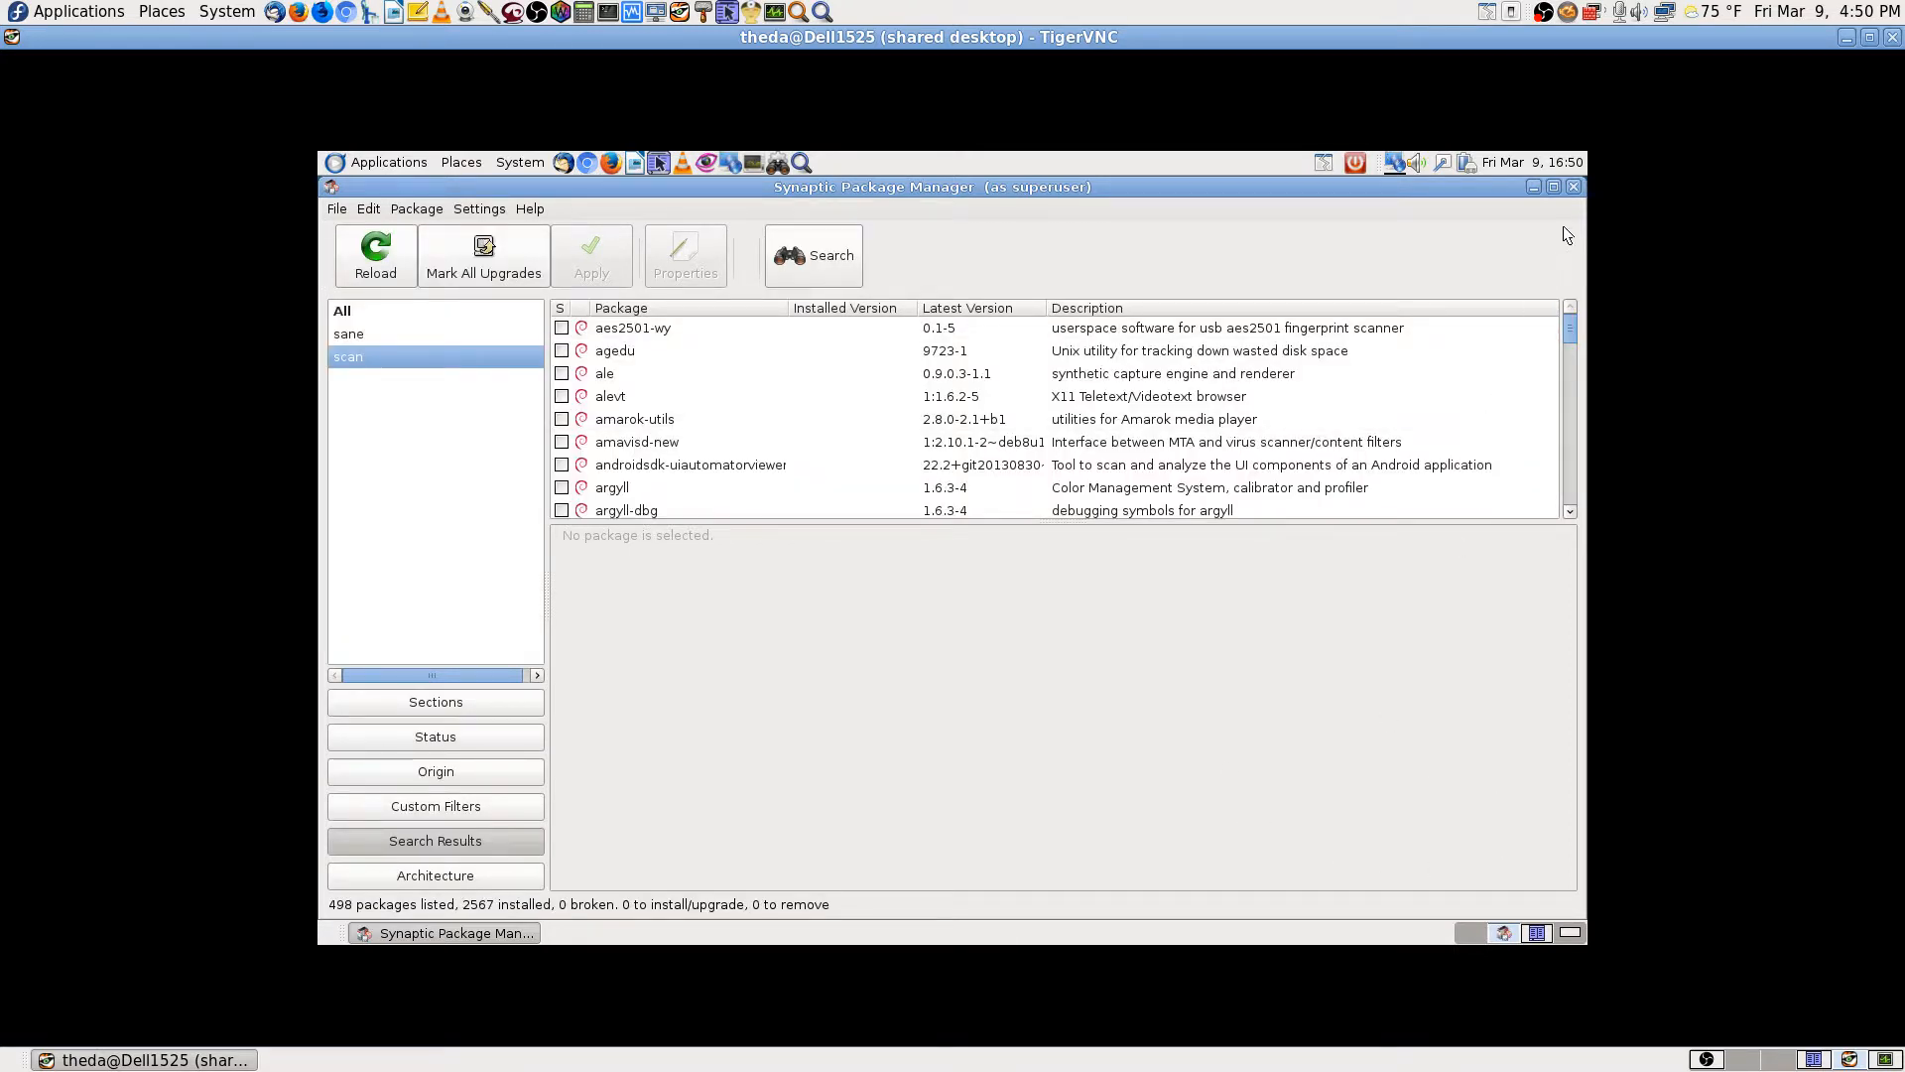
Step: Close Synaptic and return to the empty desktop workspace
click(1574, 187)
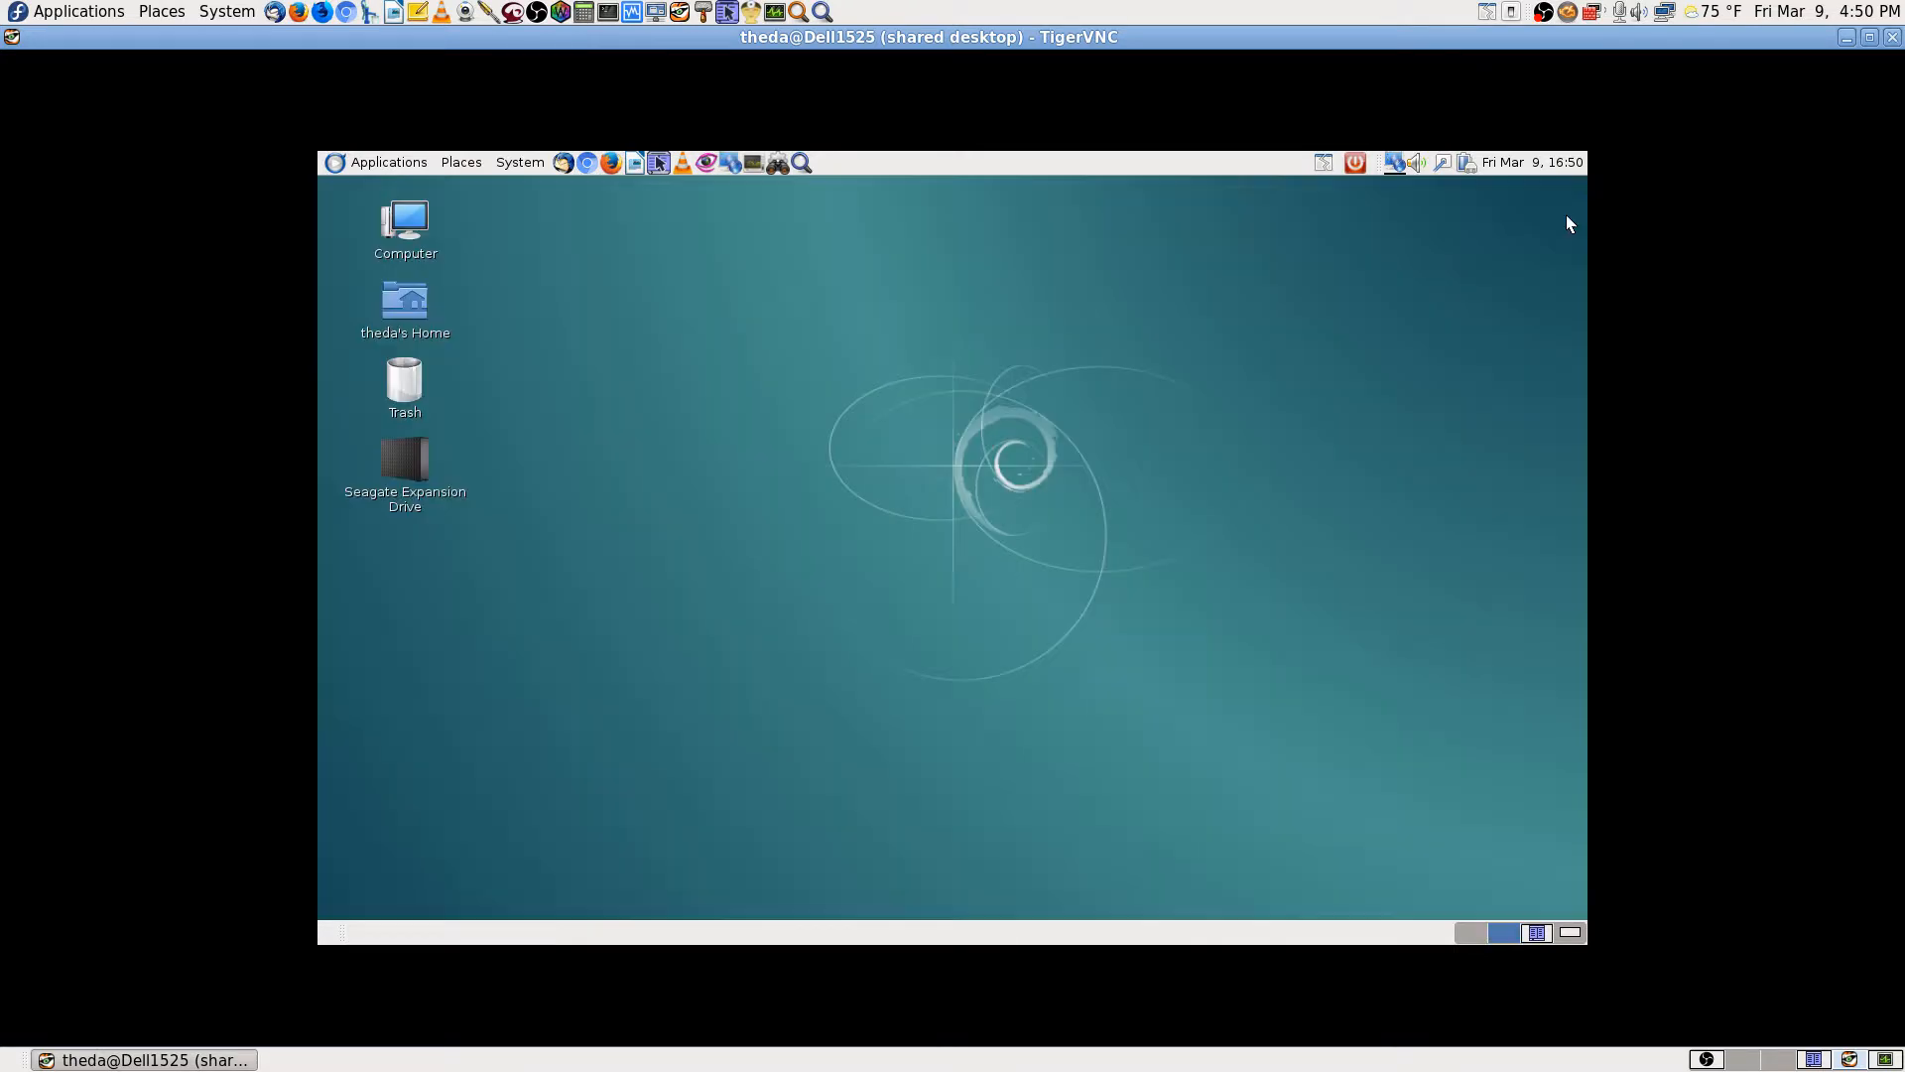
click(1536, 935)
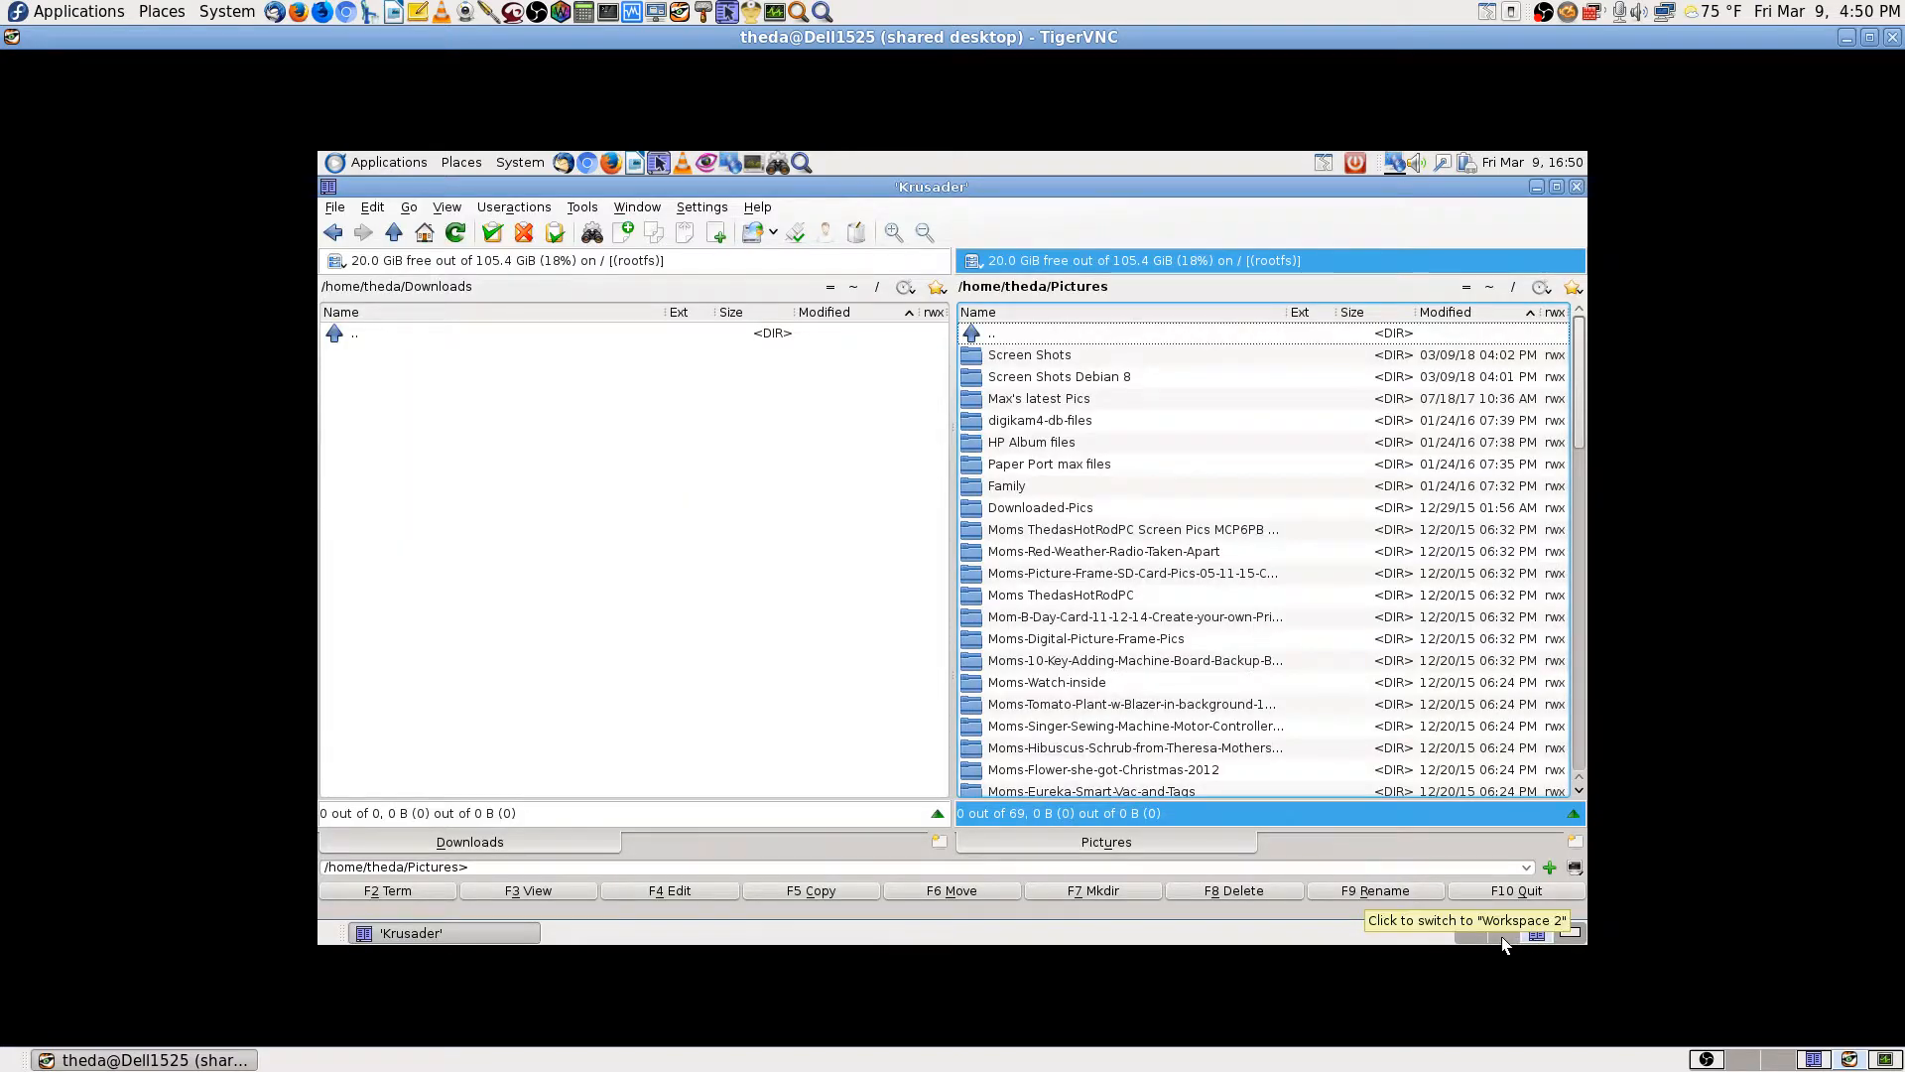
click(1503, 936)
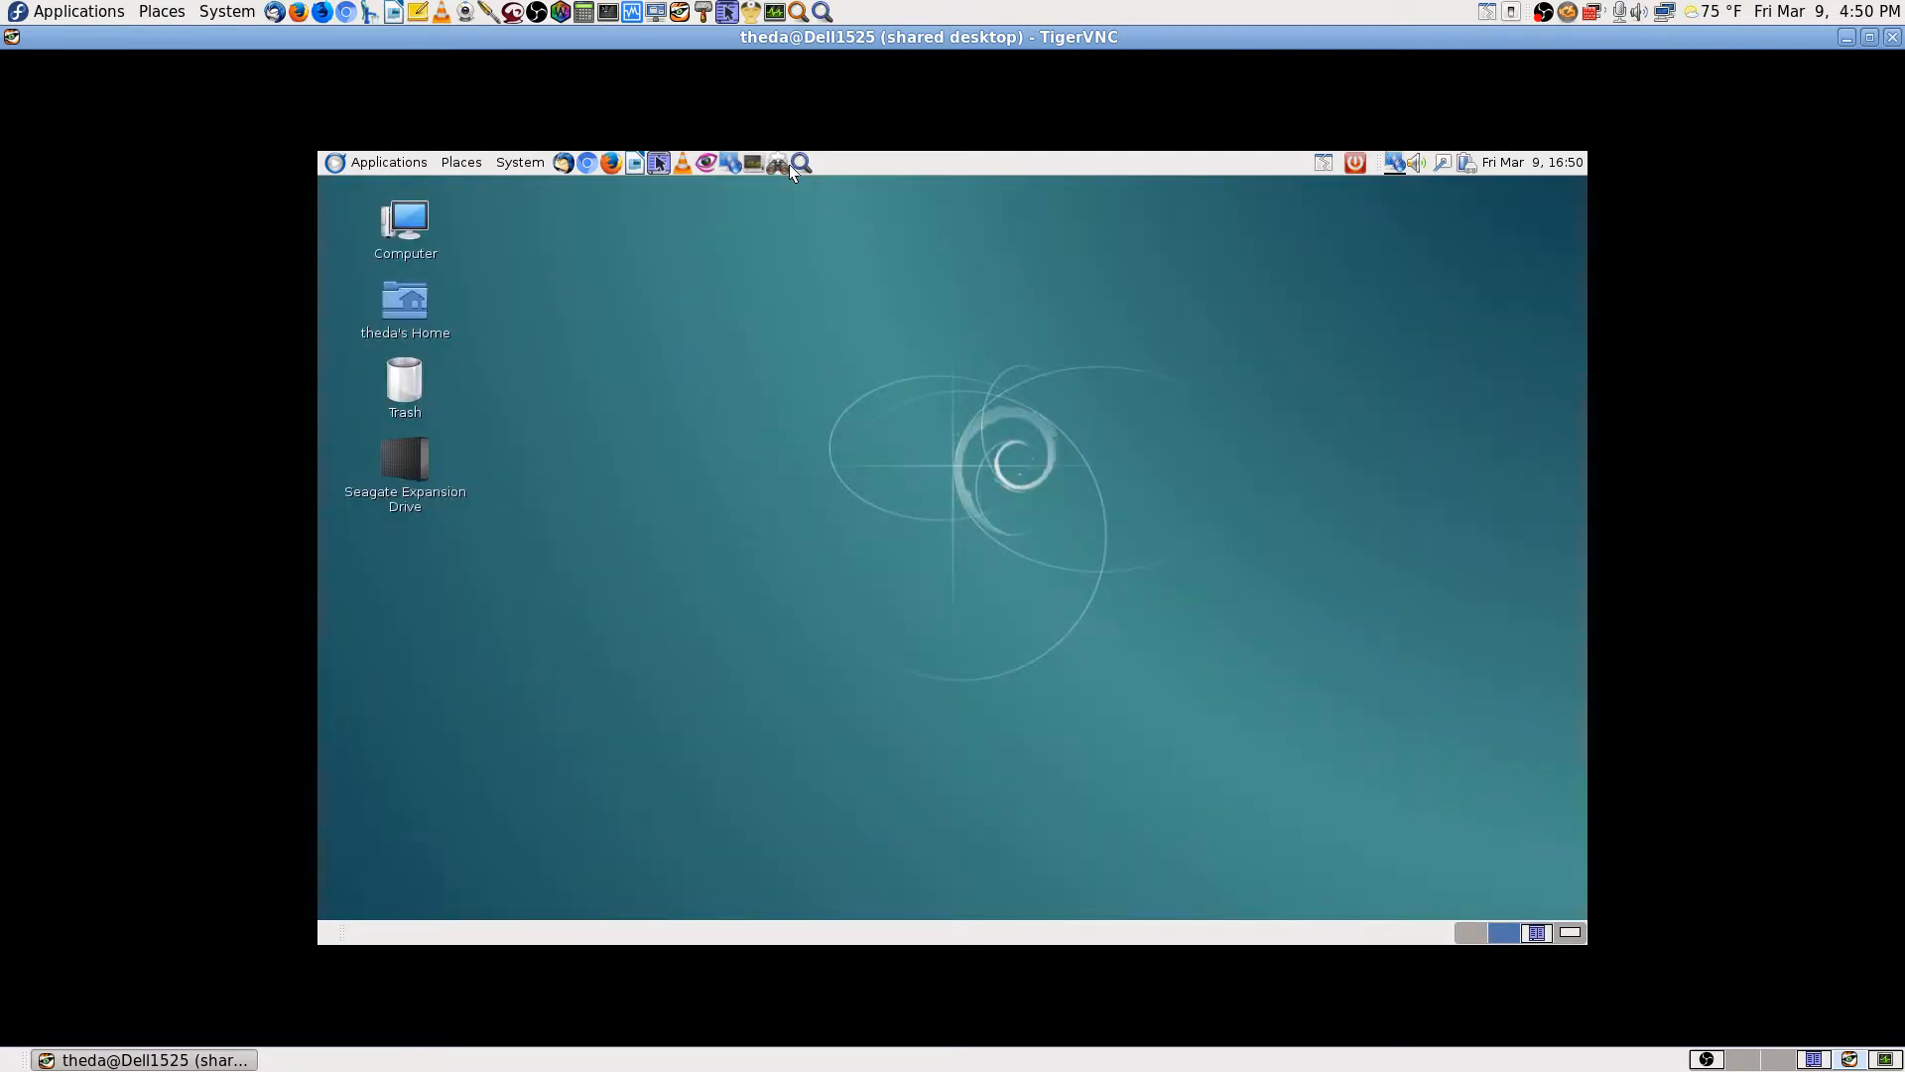
Step: Search 'scan' in Application Finder and launch the XSane image scanning program
click(786, 165)
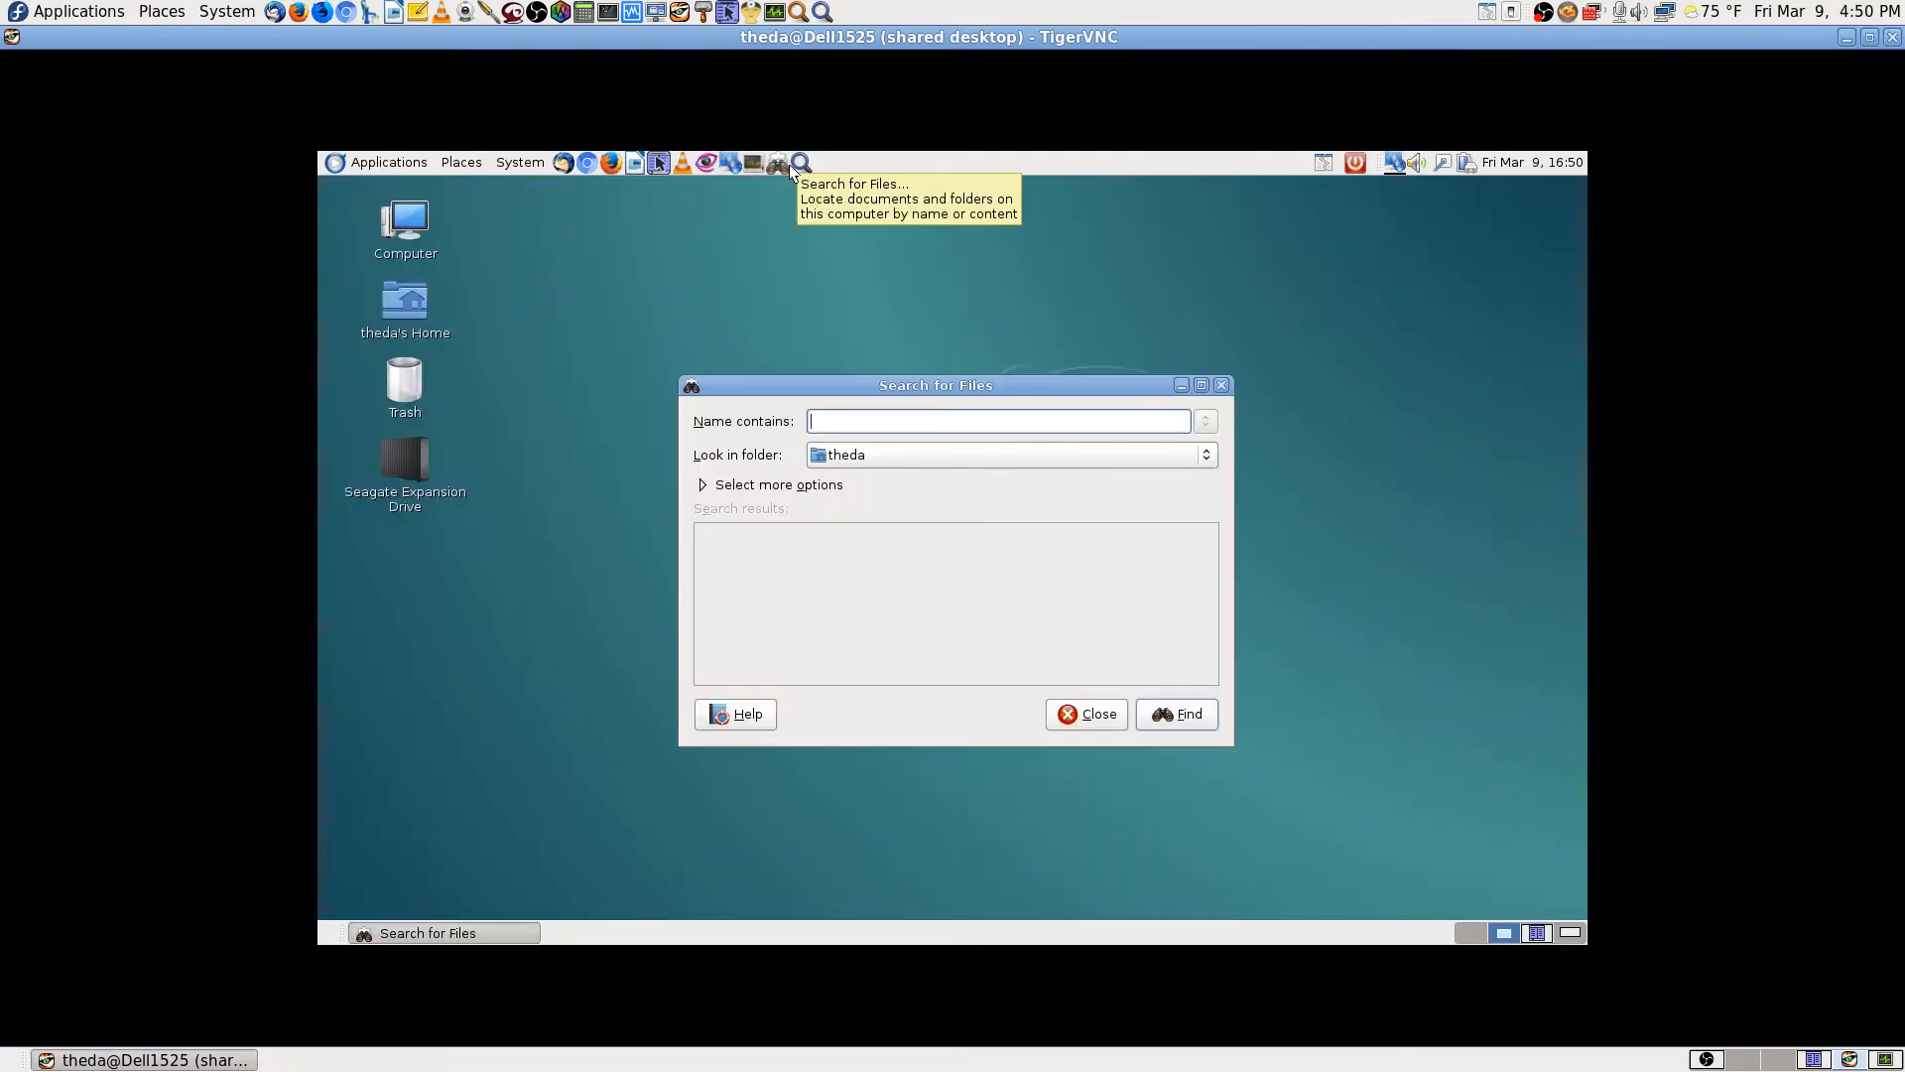
click(1100, 722)
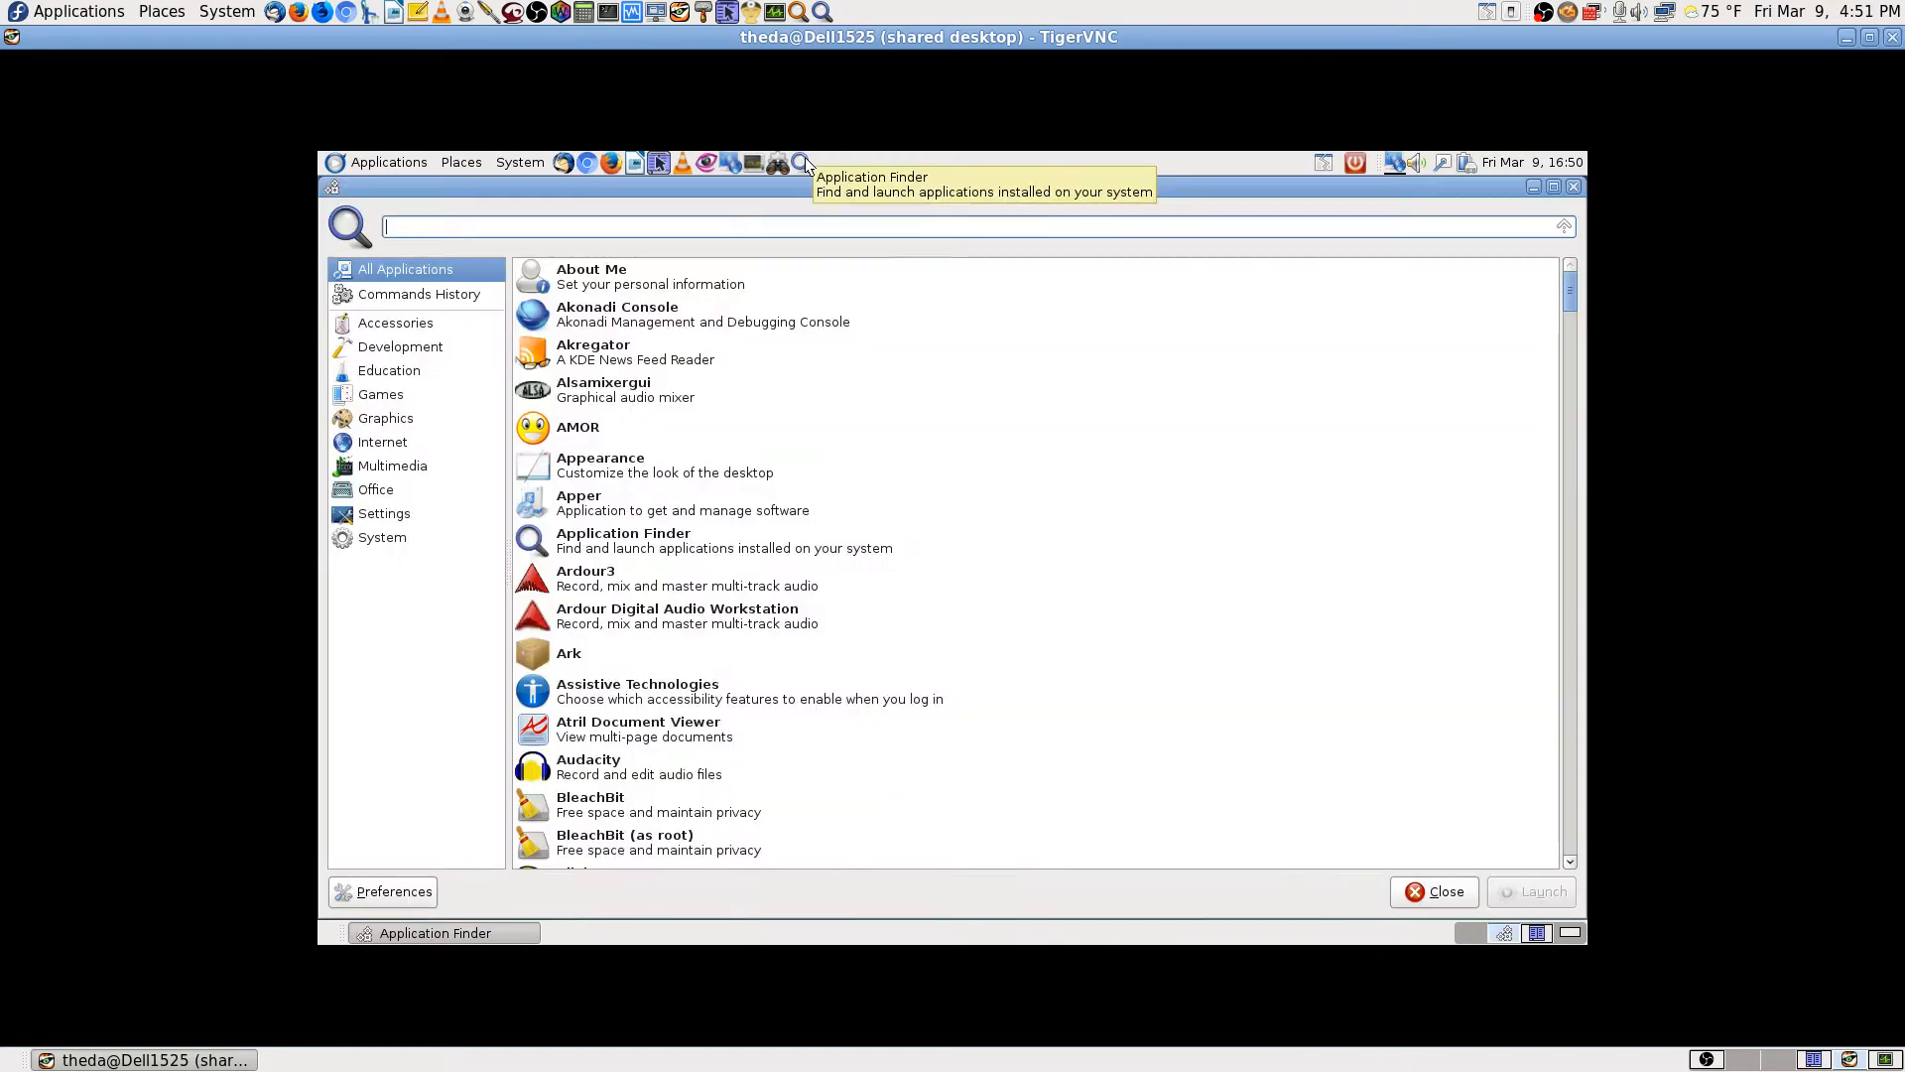
text(scan)
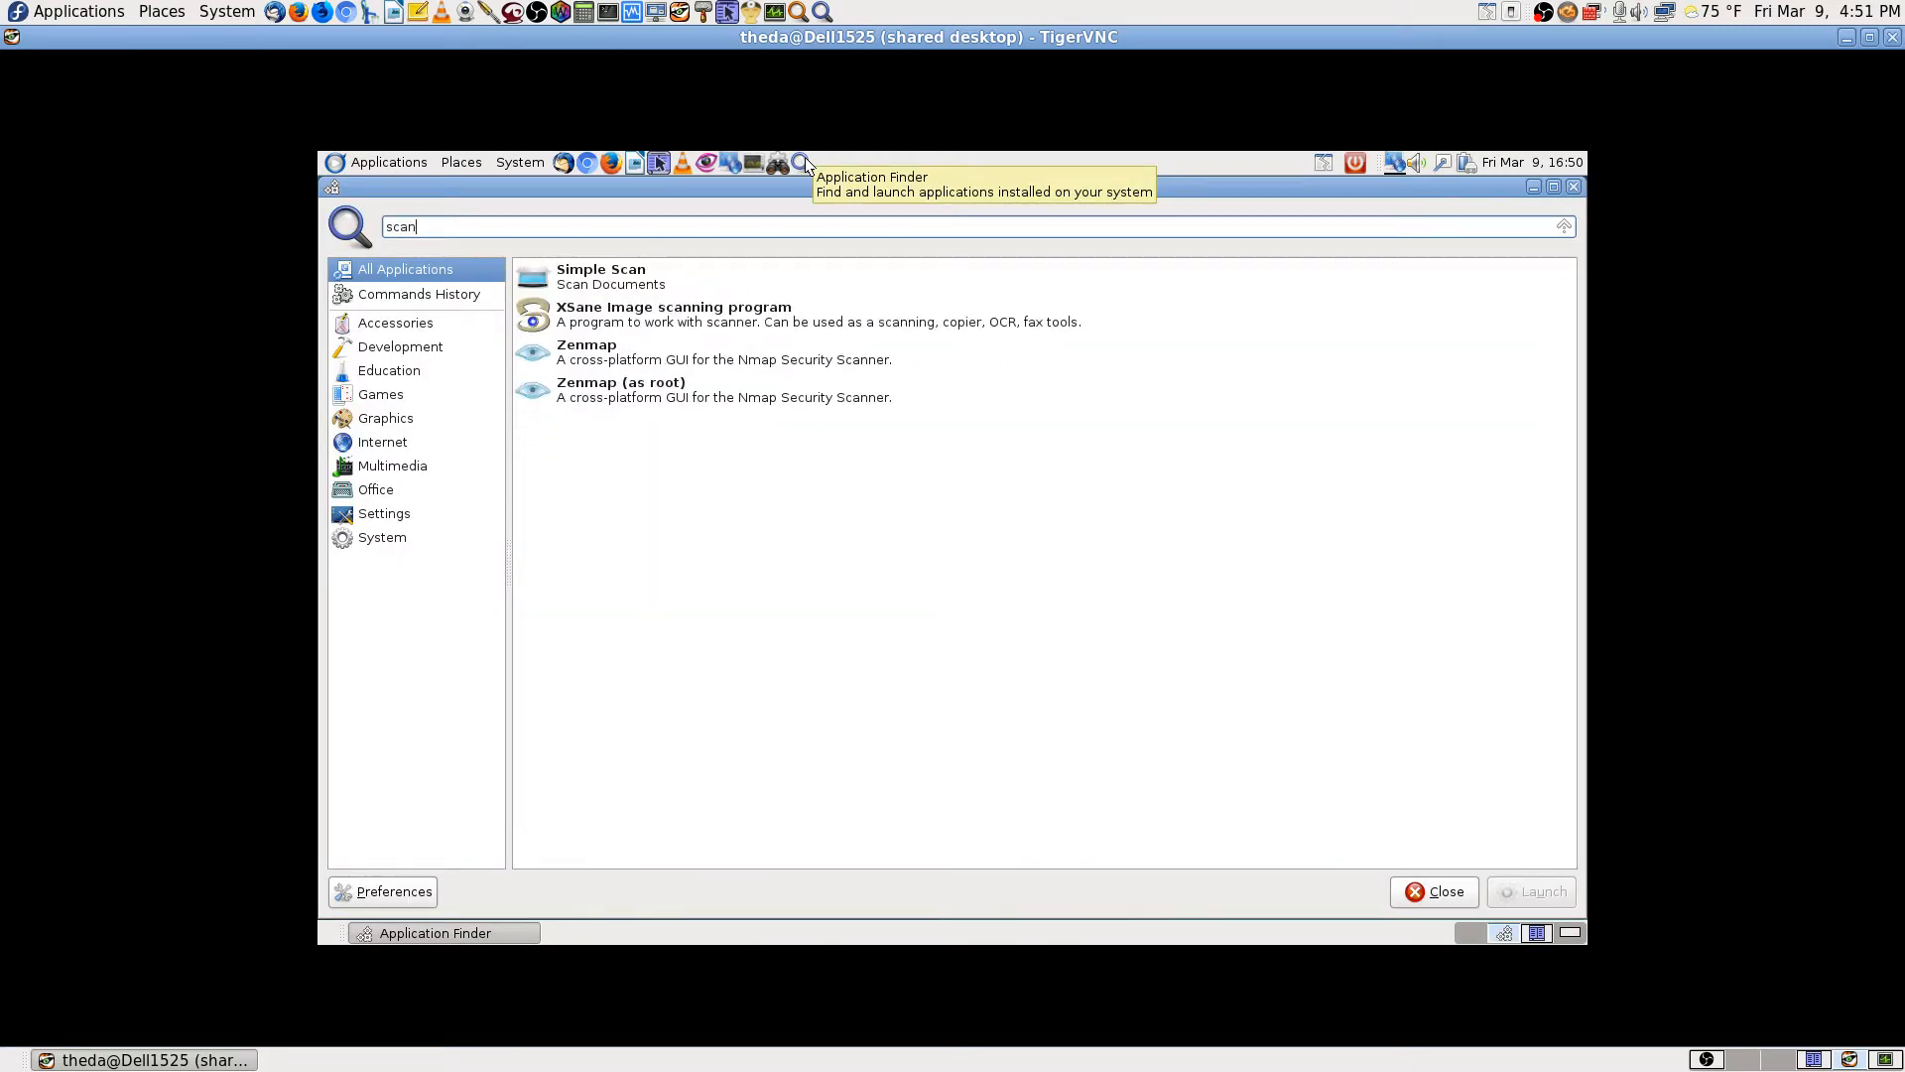
key(Down)
key(Down)
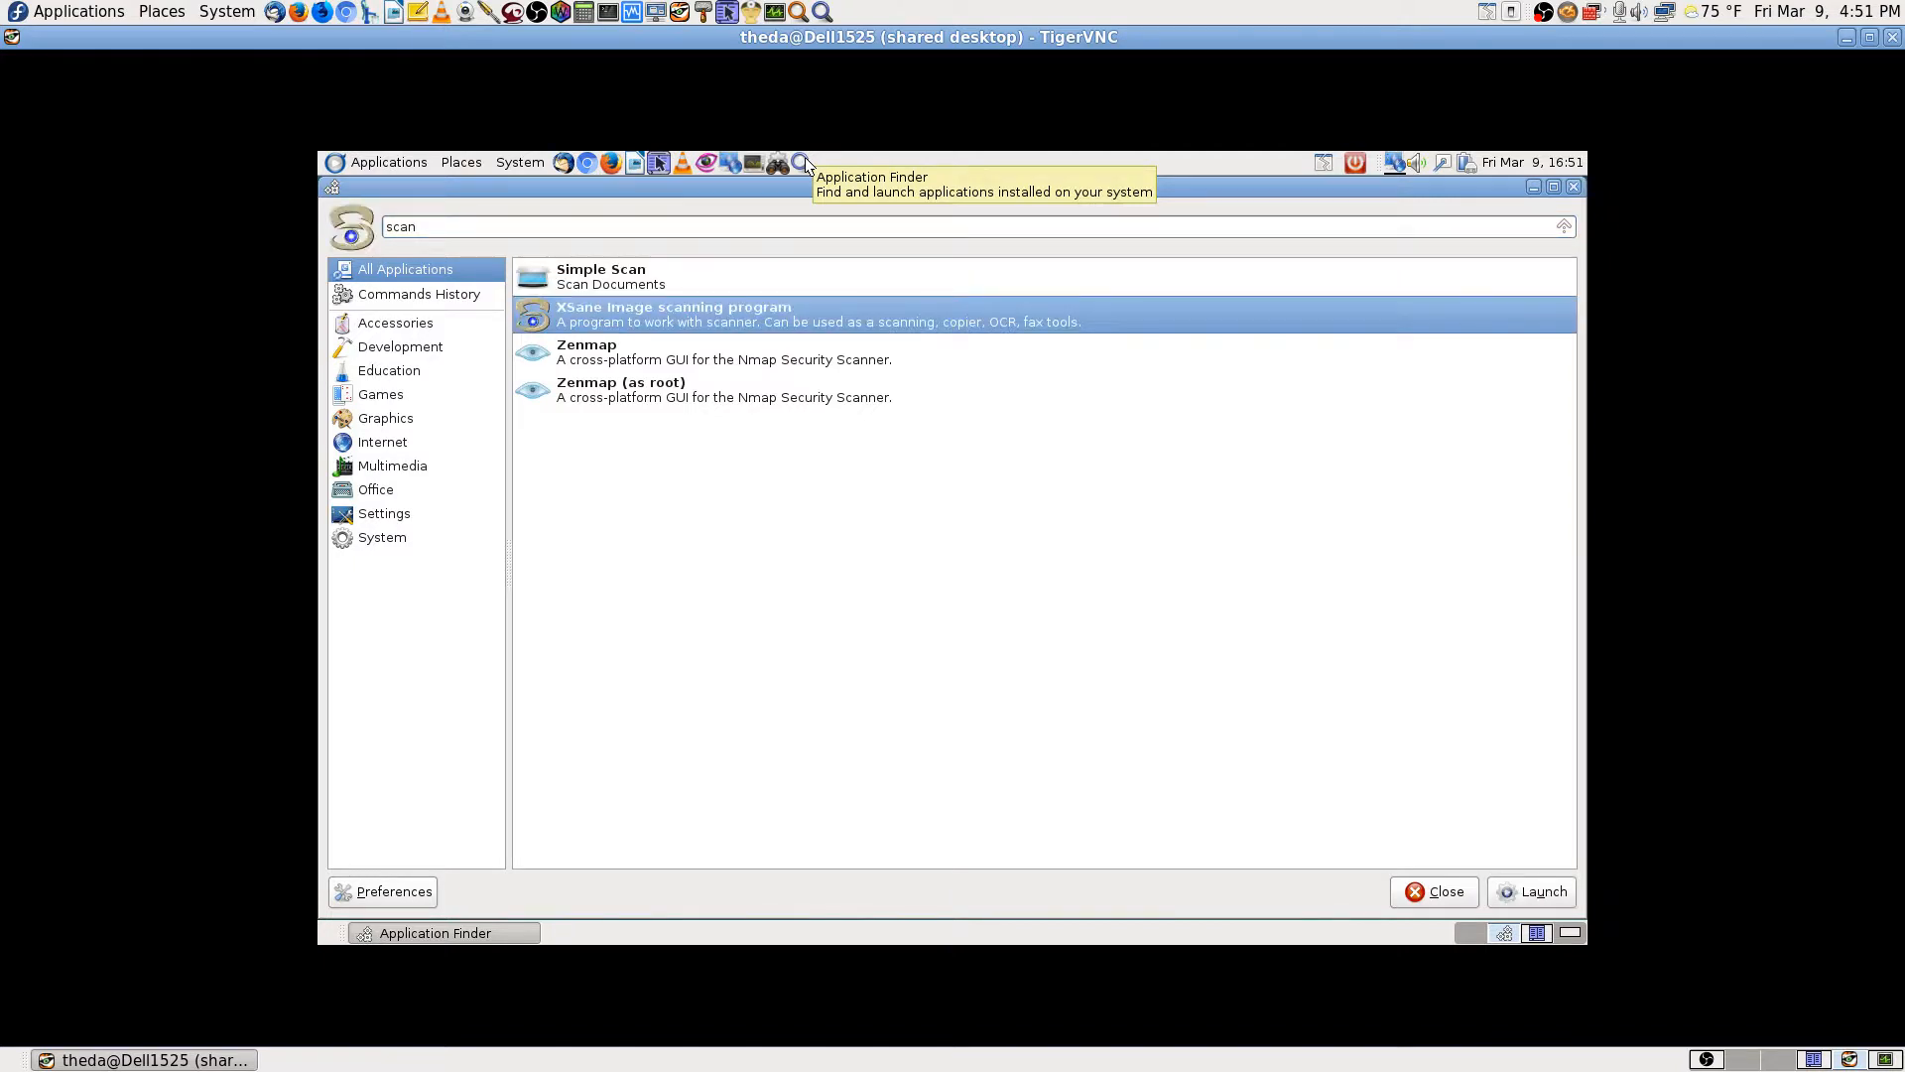
key(Return)
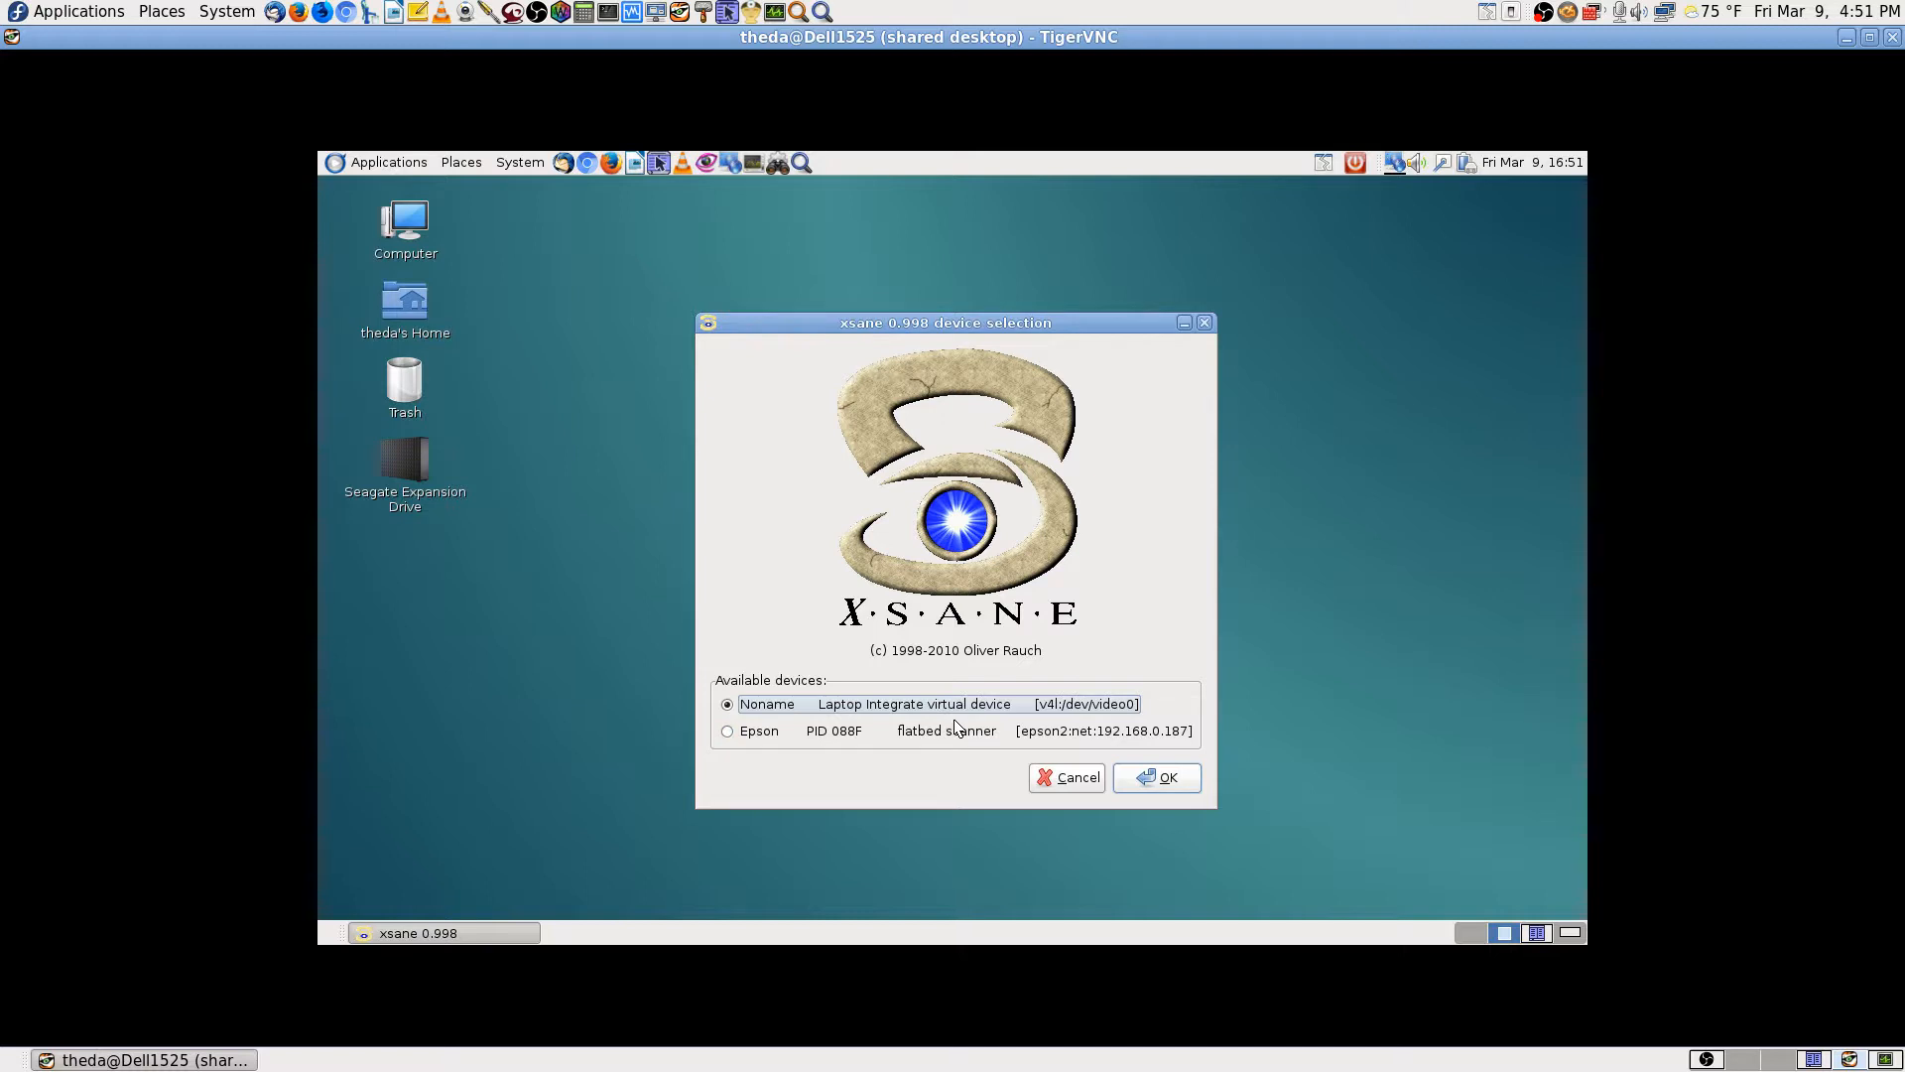
Step: Connect XSane to the Epson flatbed, then arrange its preview, histogram, main and options windows
click(733, 734)
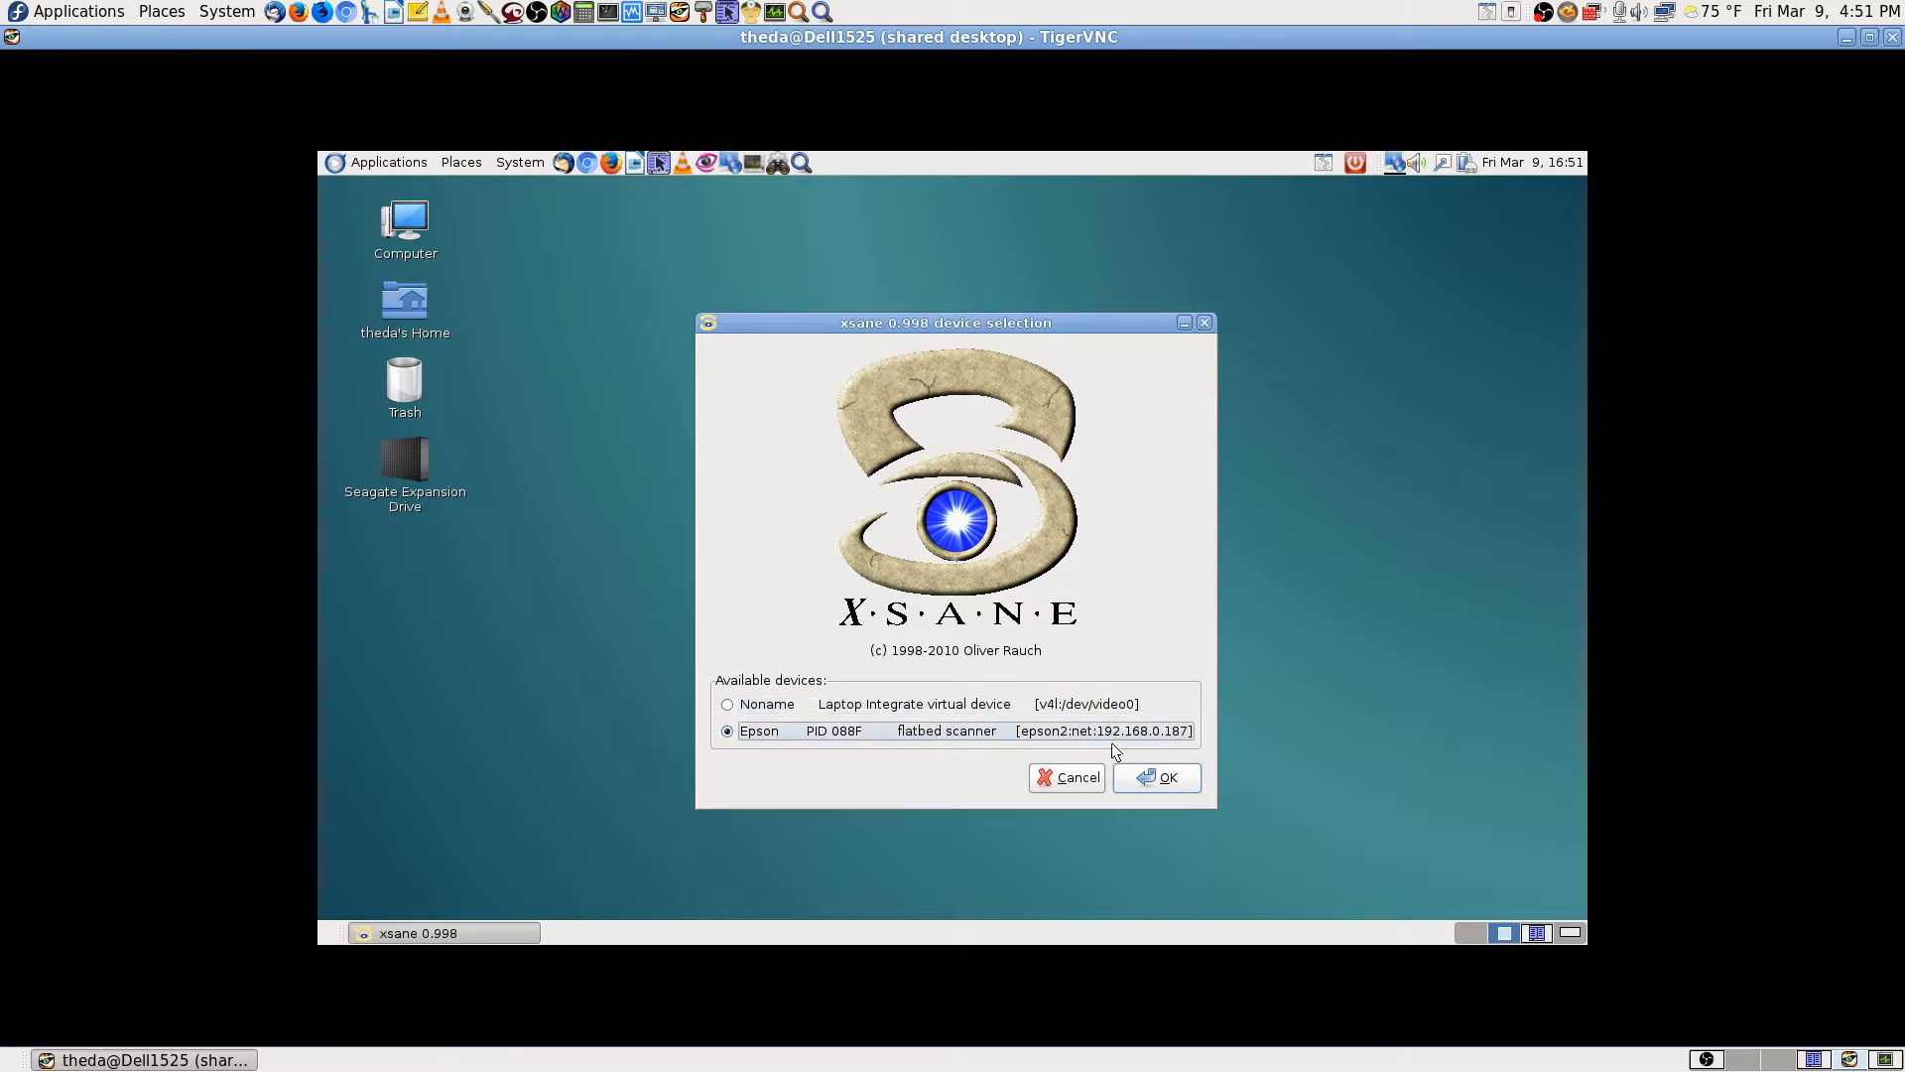
click(1177, 783)
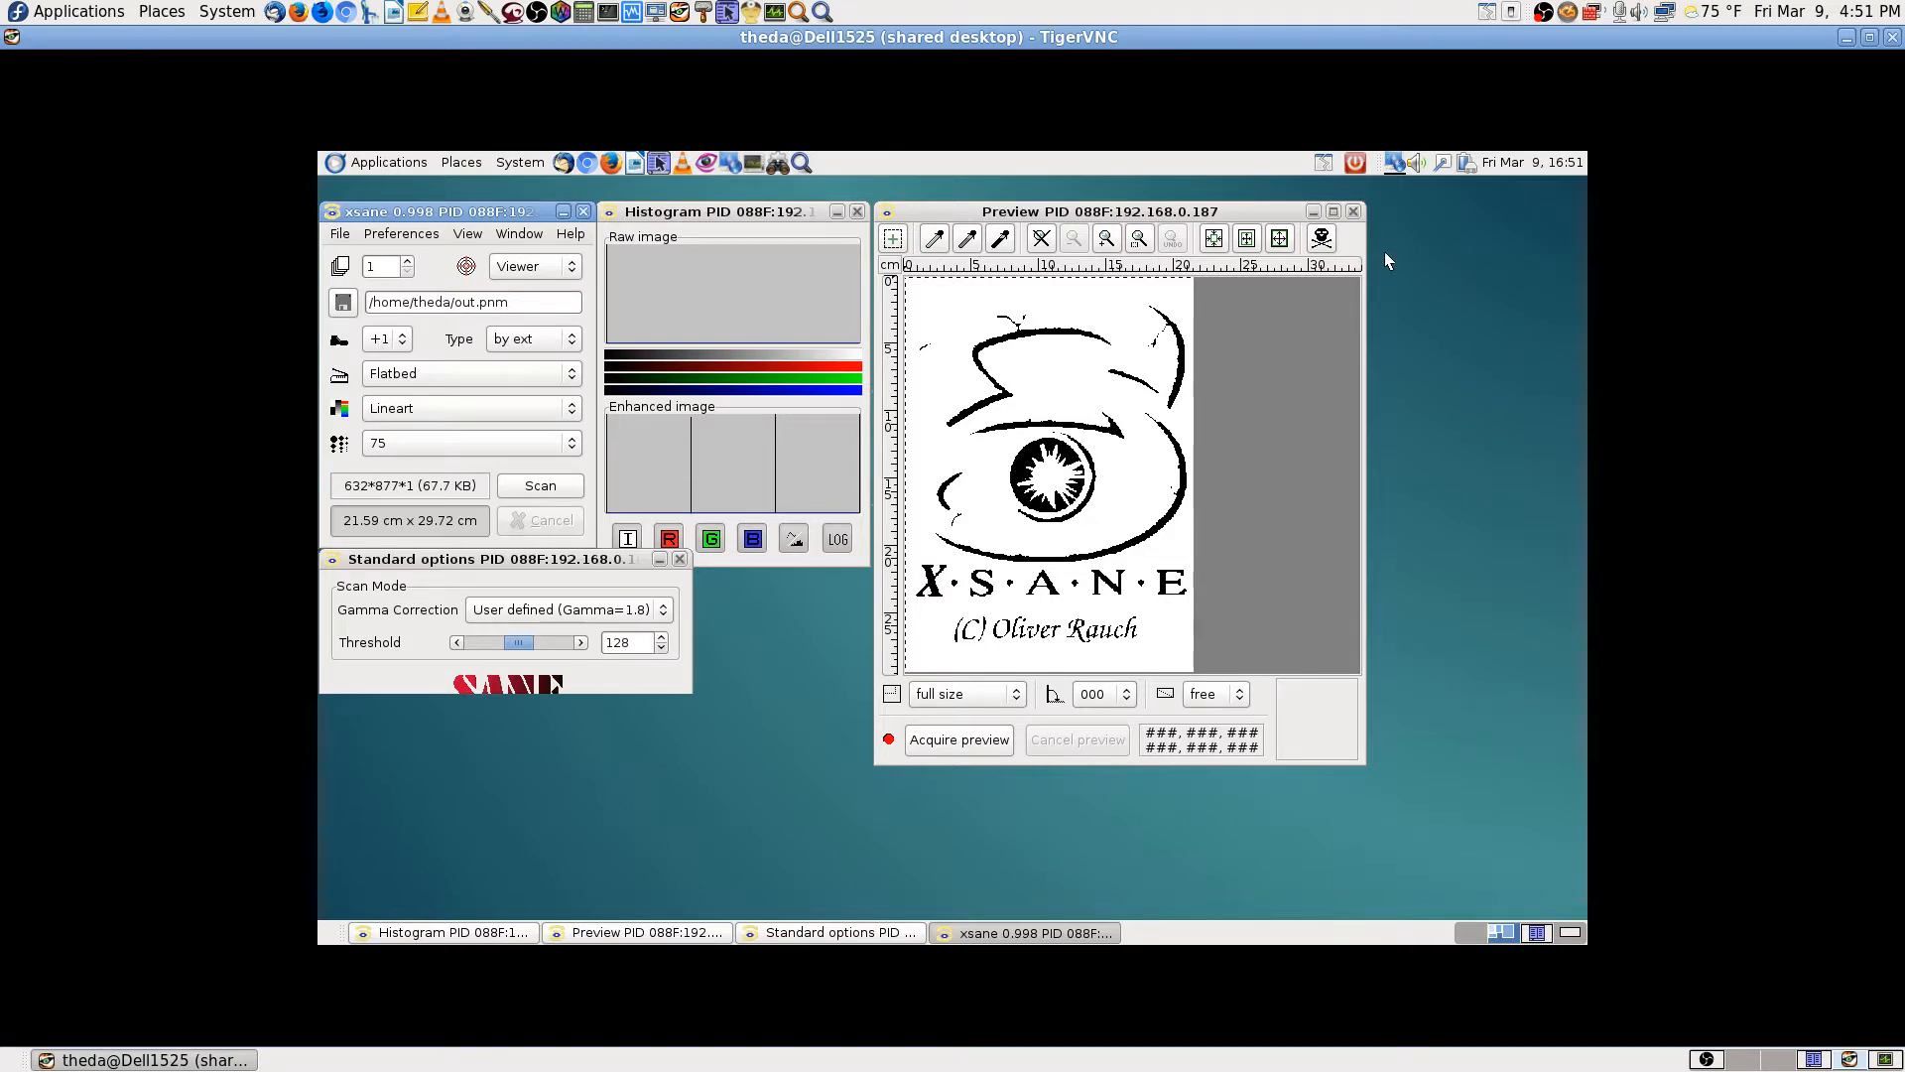
drag(1277, 212, 1507, 193)
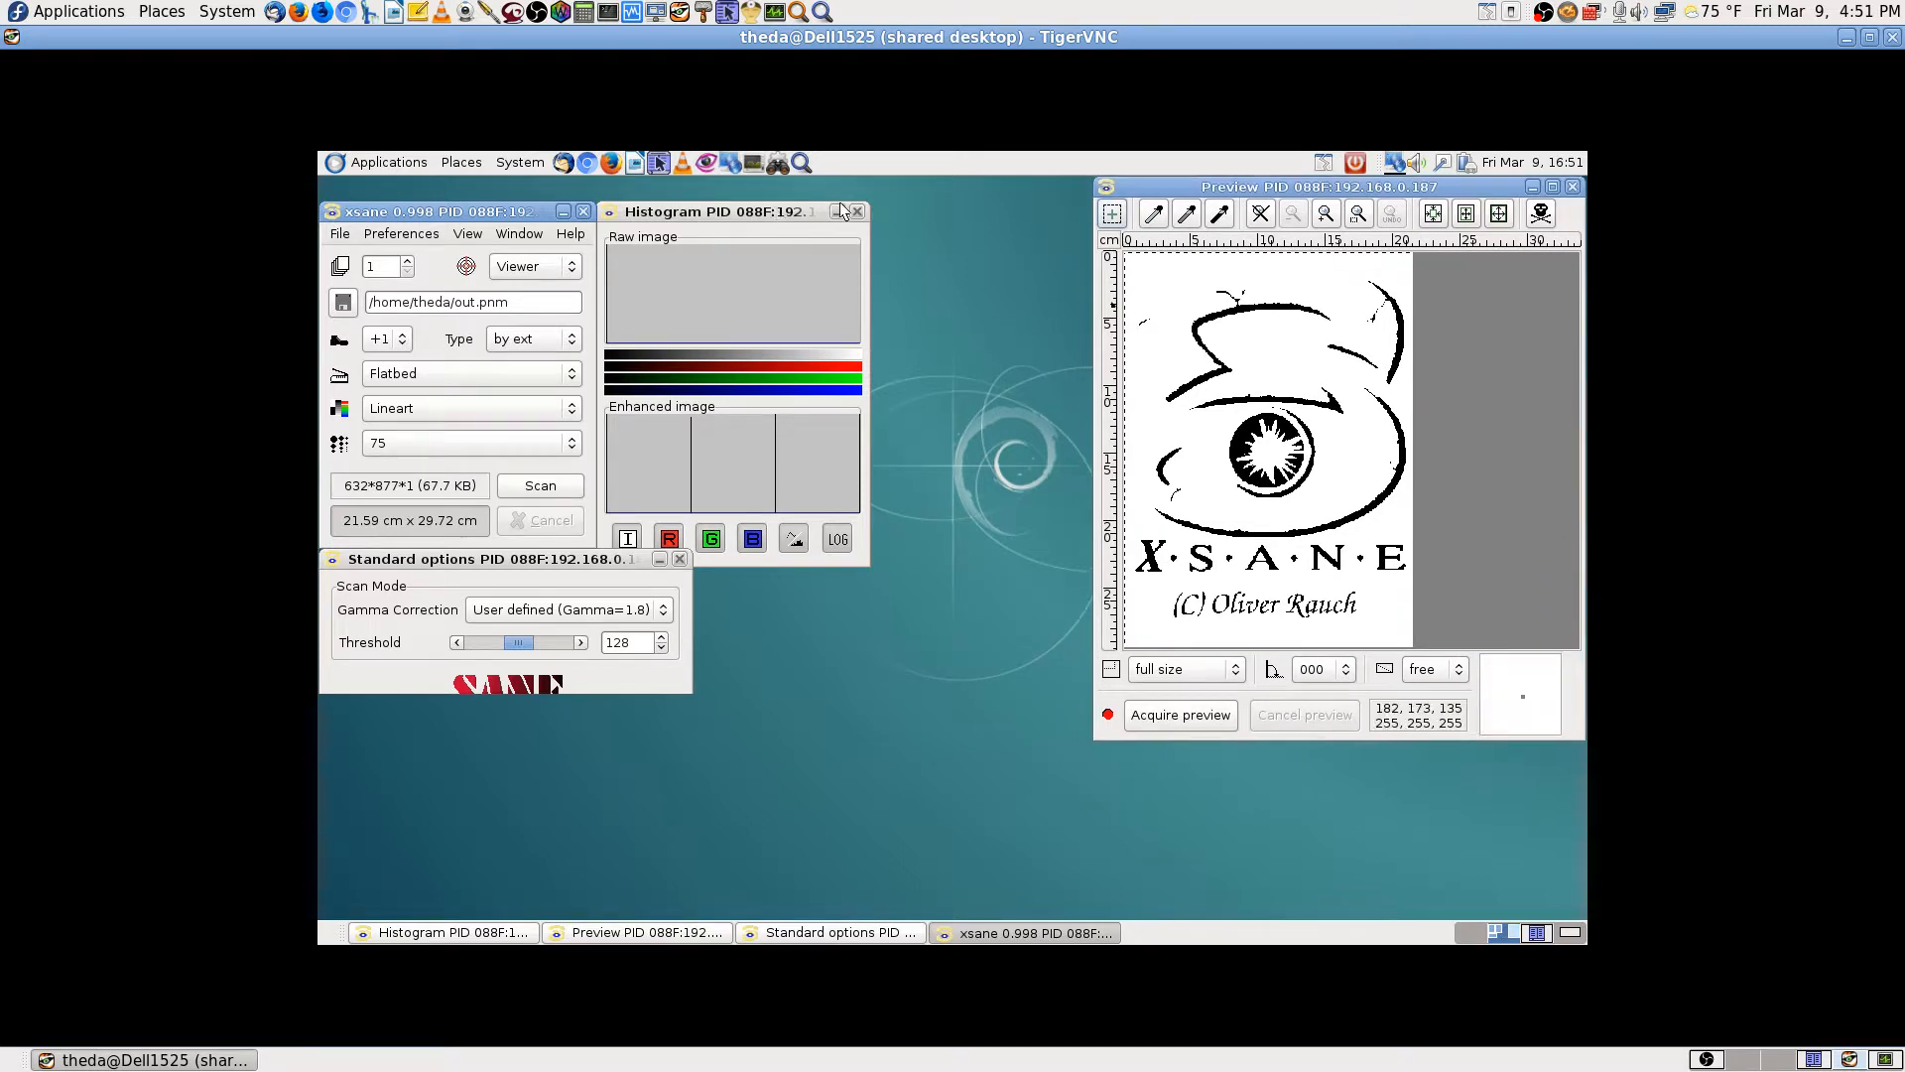
drag(774, 213, 935, 191)
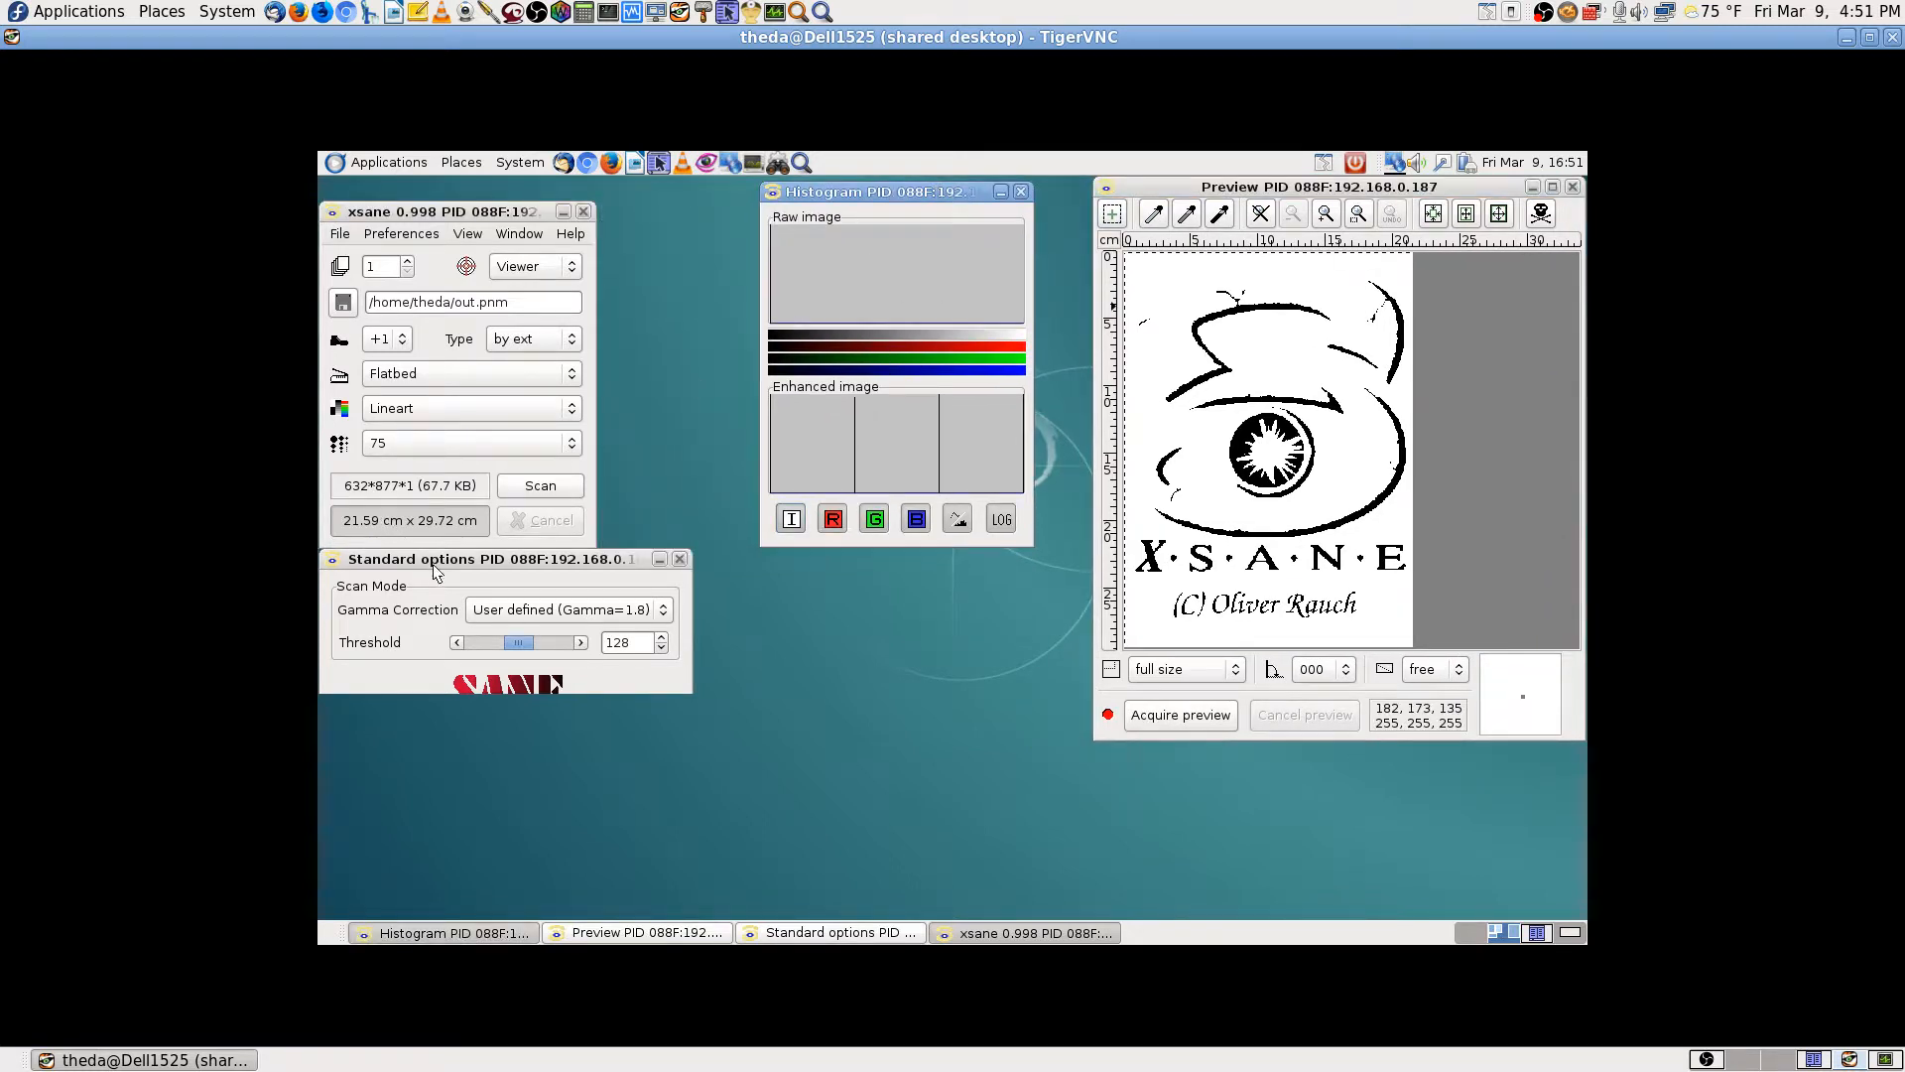
drag(478, 214, 477, 191)
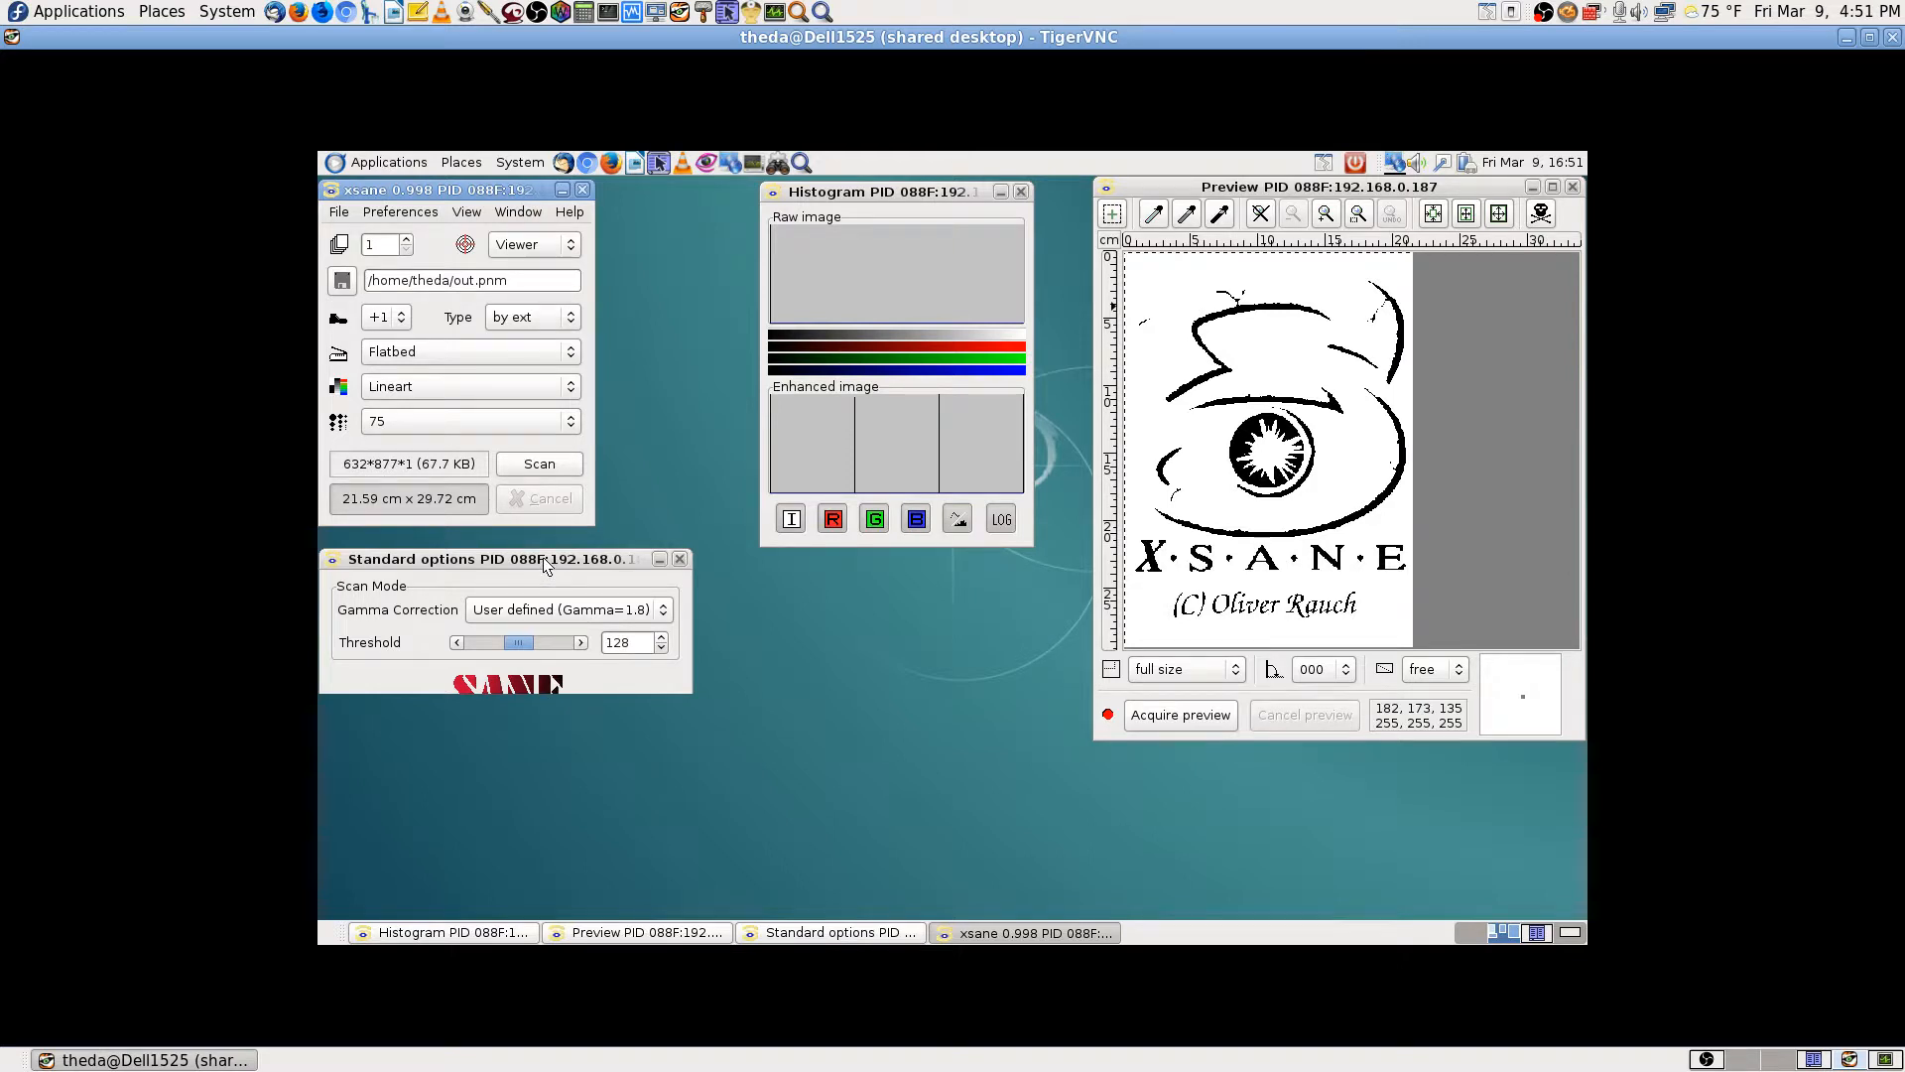
drag(544, 557, 921, 587)
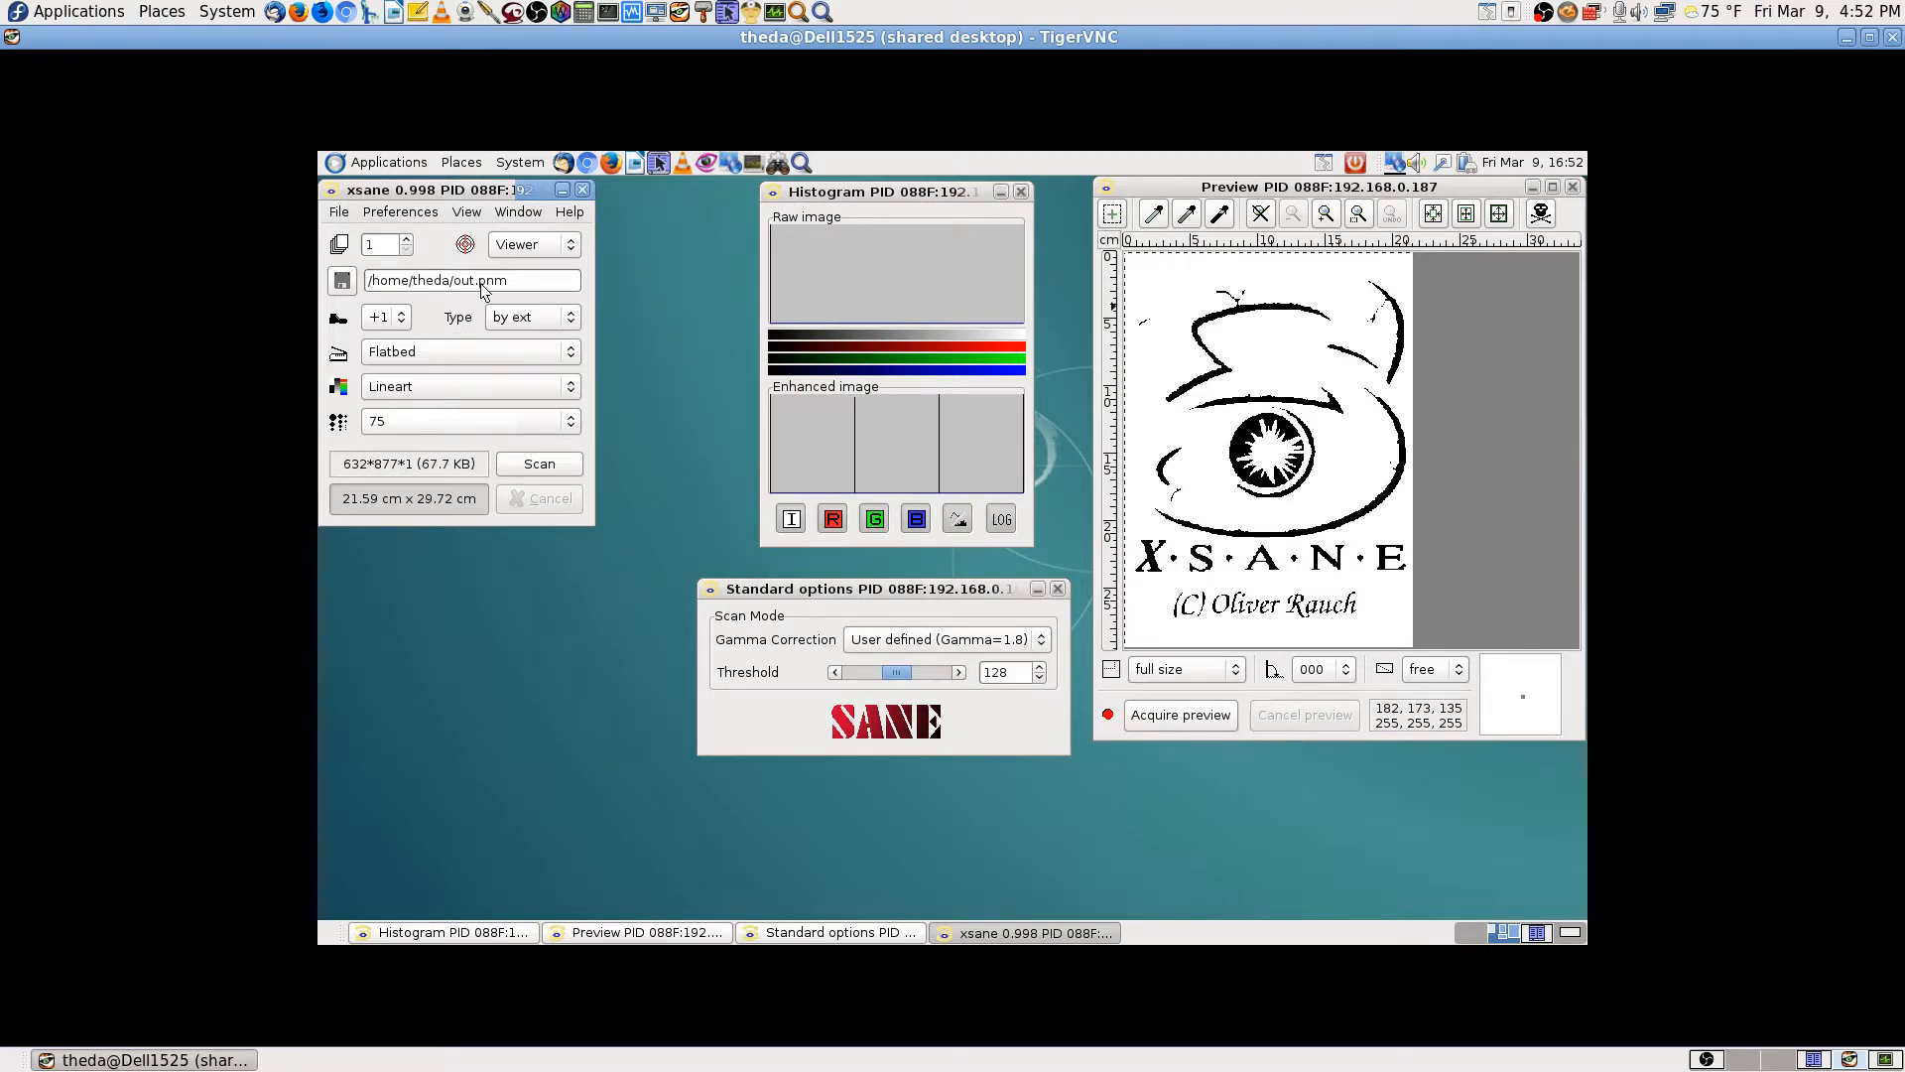
Step: Set XSane's output file to Scanned-Image.png in the Pictures/Scanned Images folder
click(342, 282)
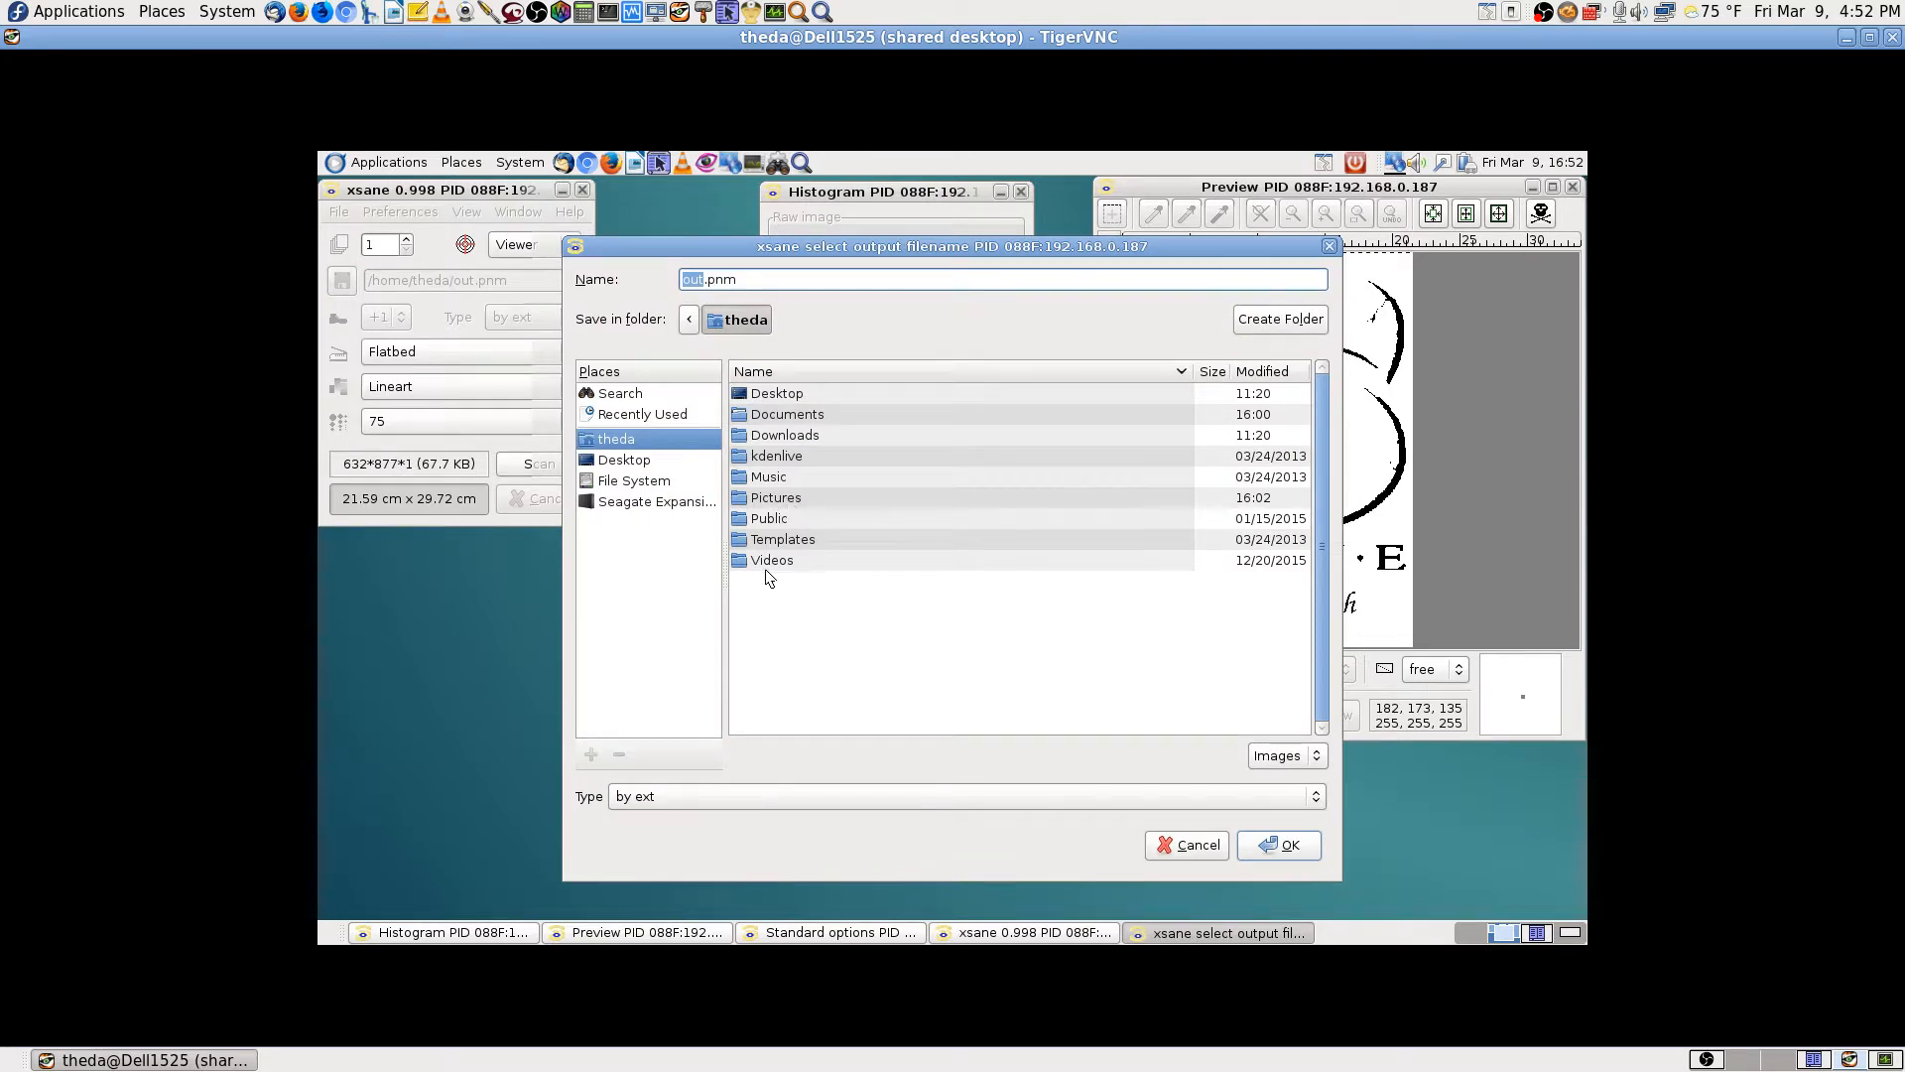
double_click(782, 497)
click(782, 497)
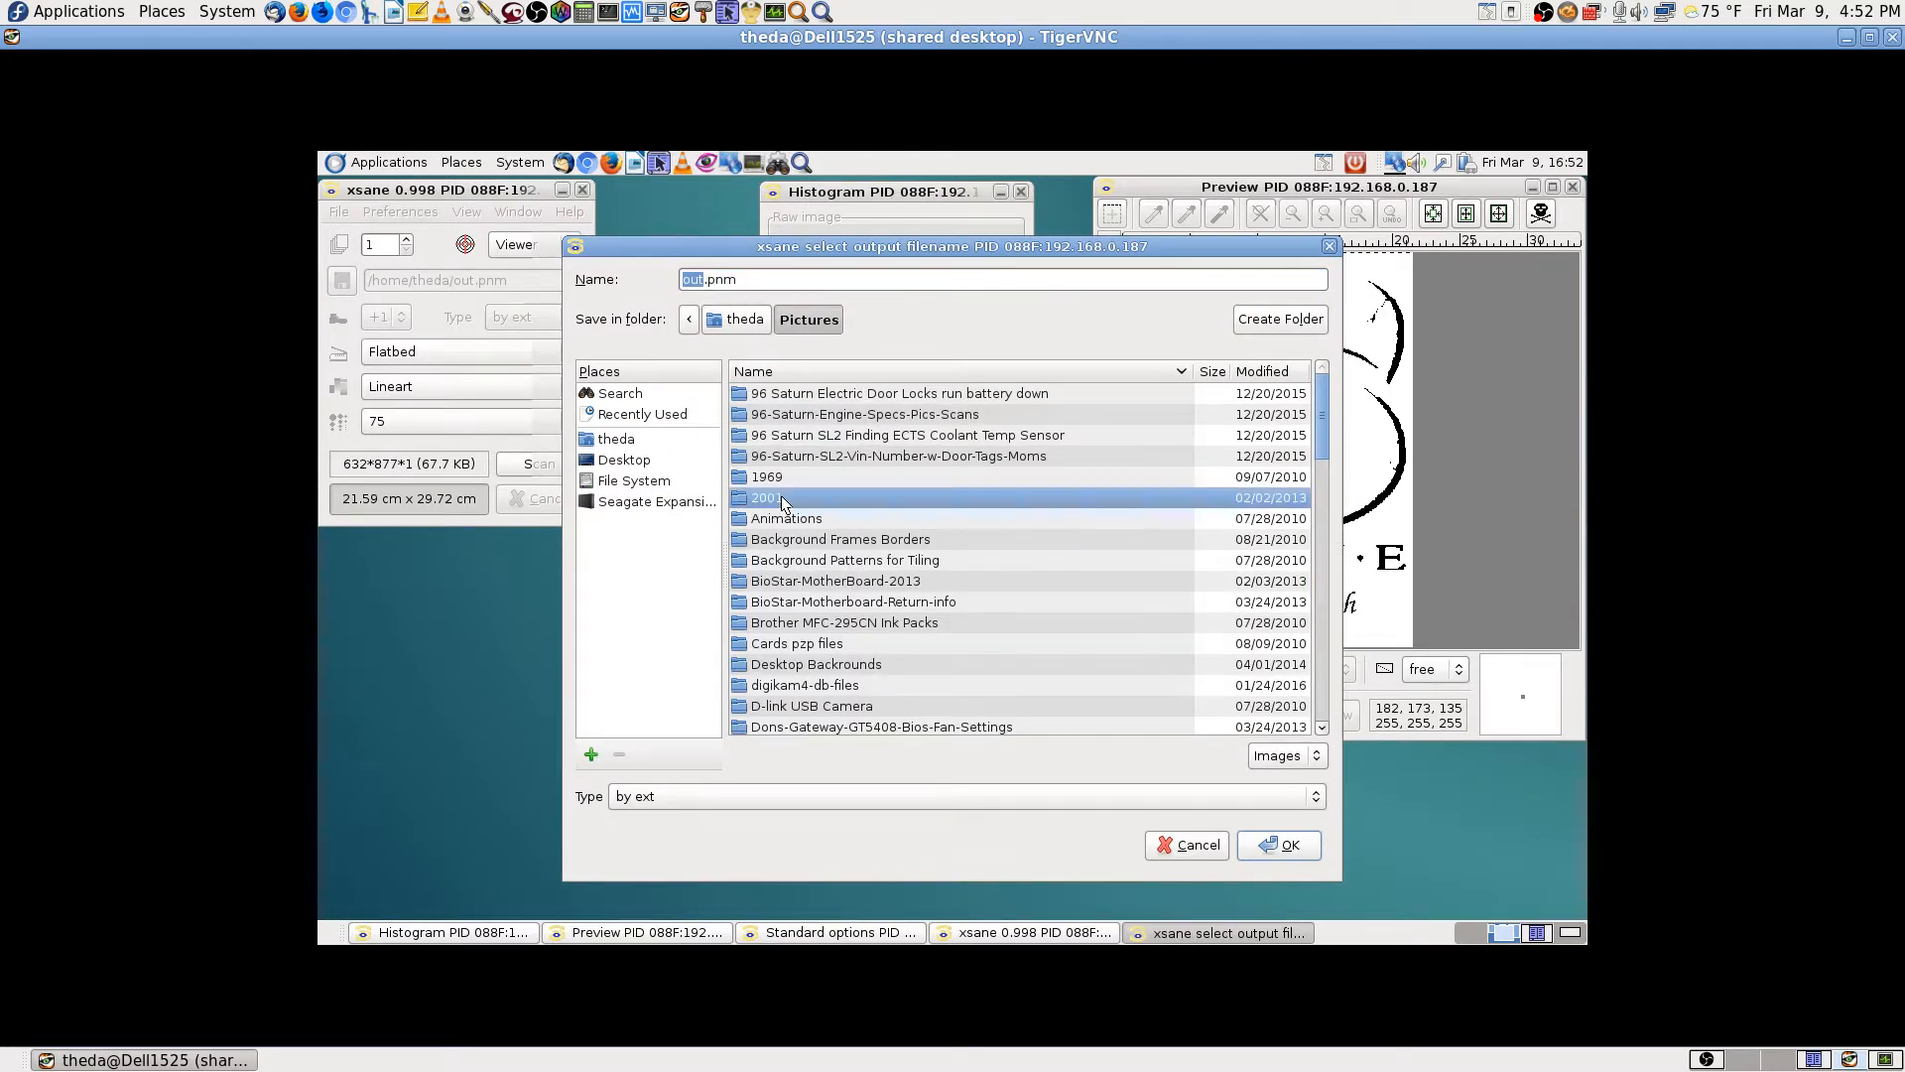
text(scan)
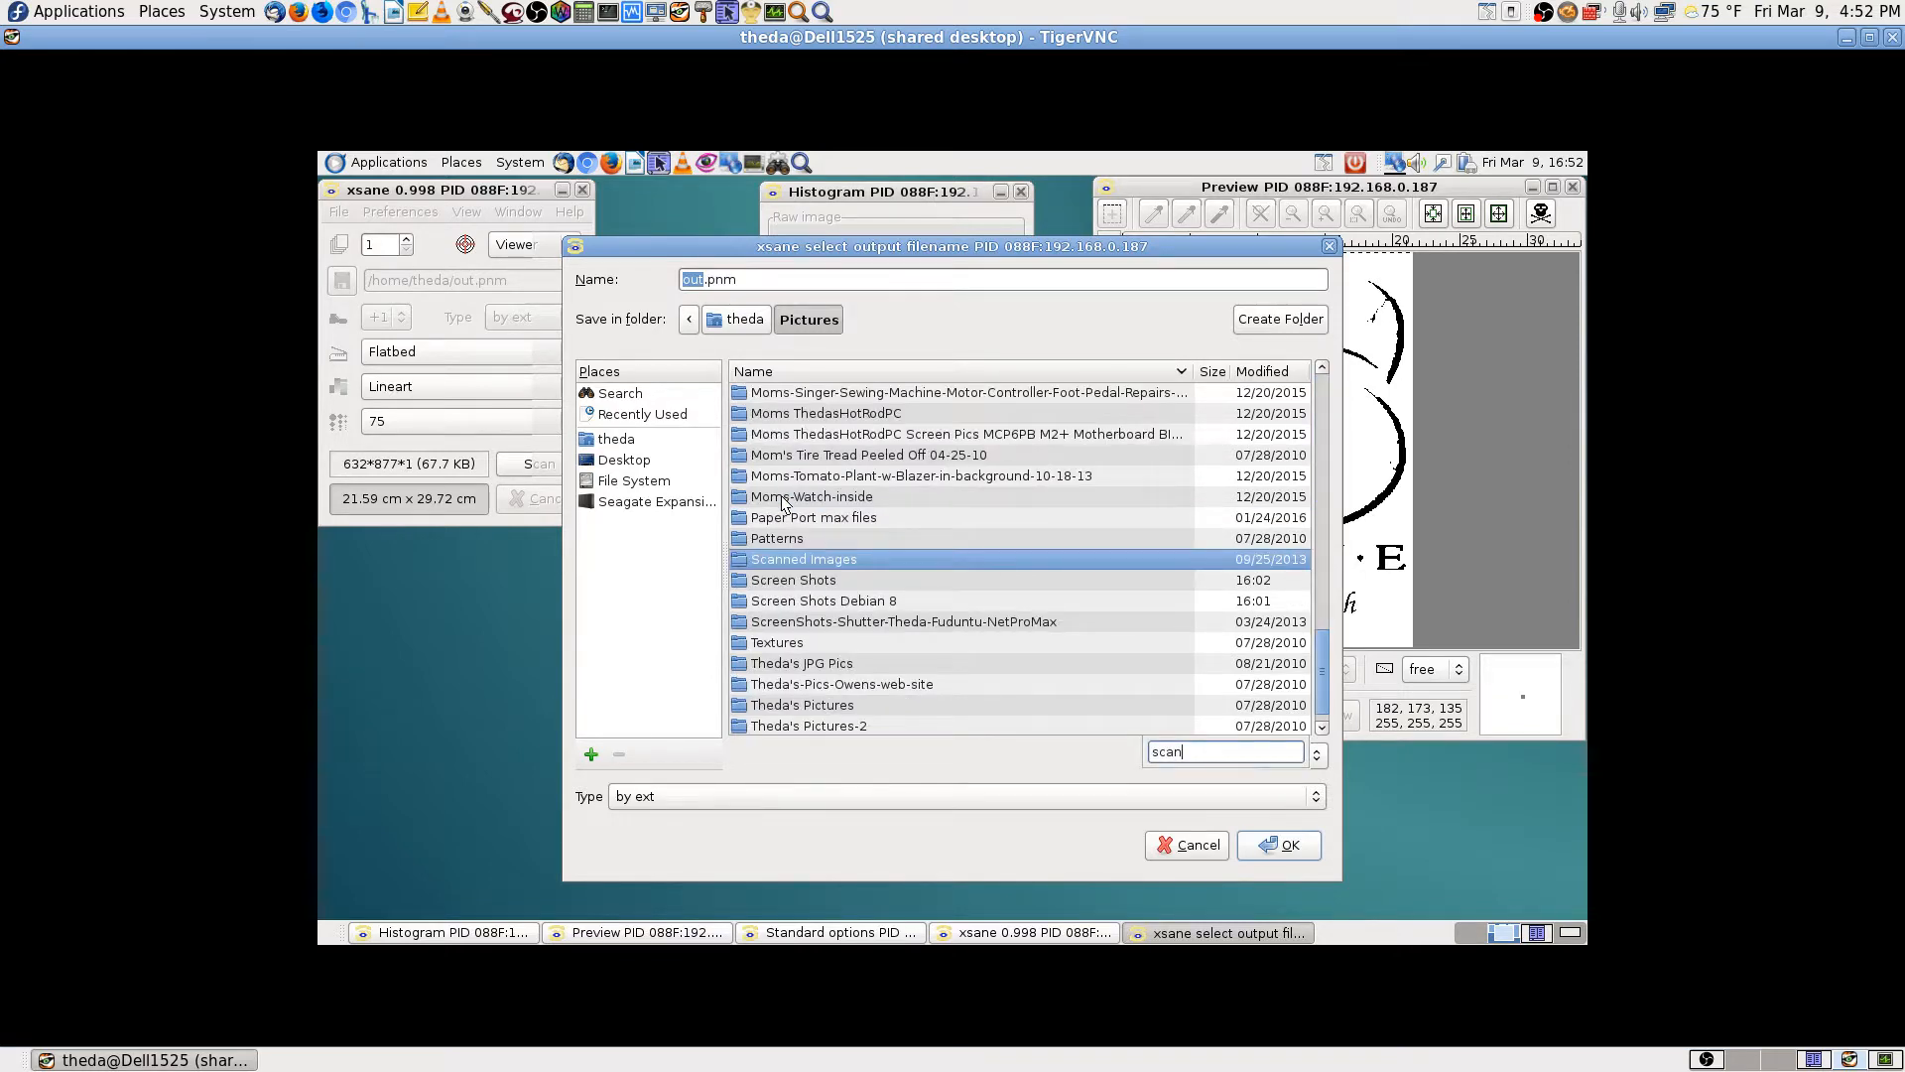
key(Return)
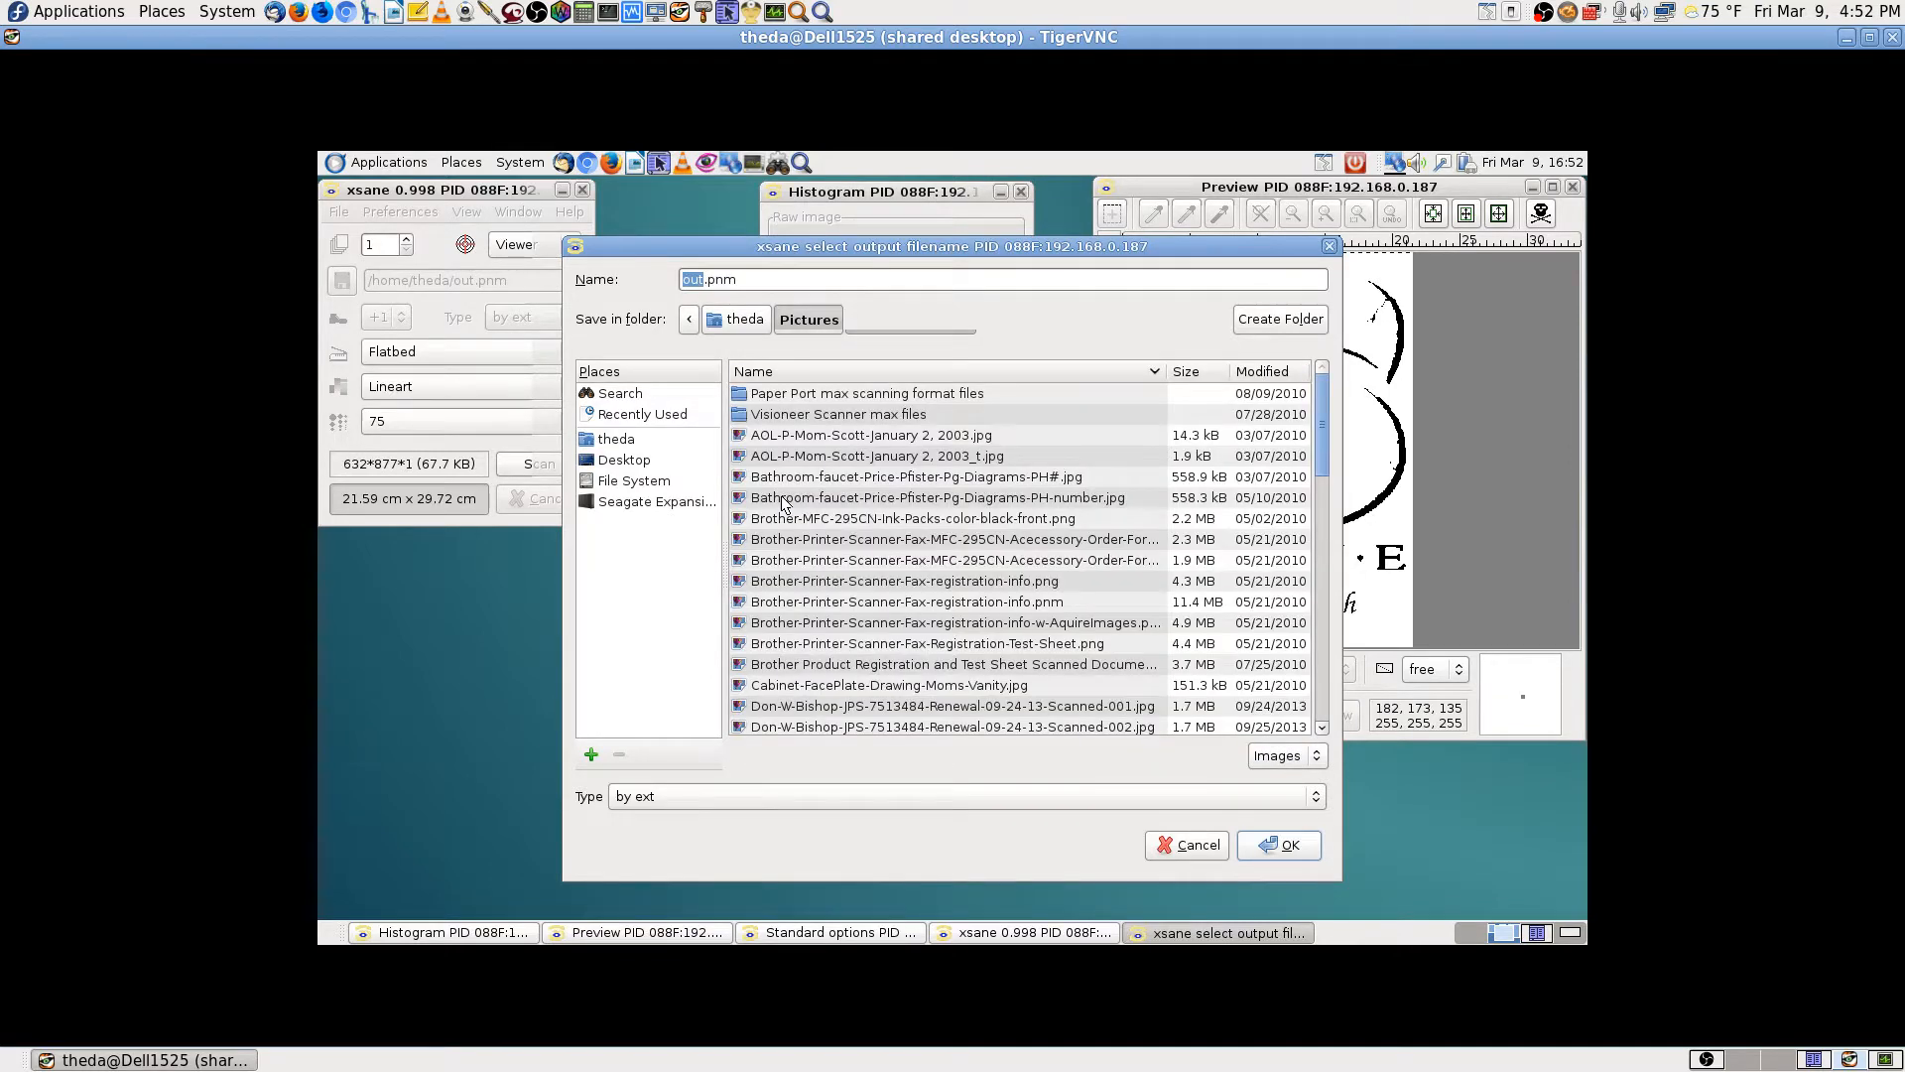
click(765, 285)
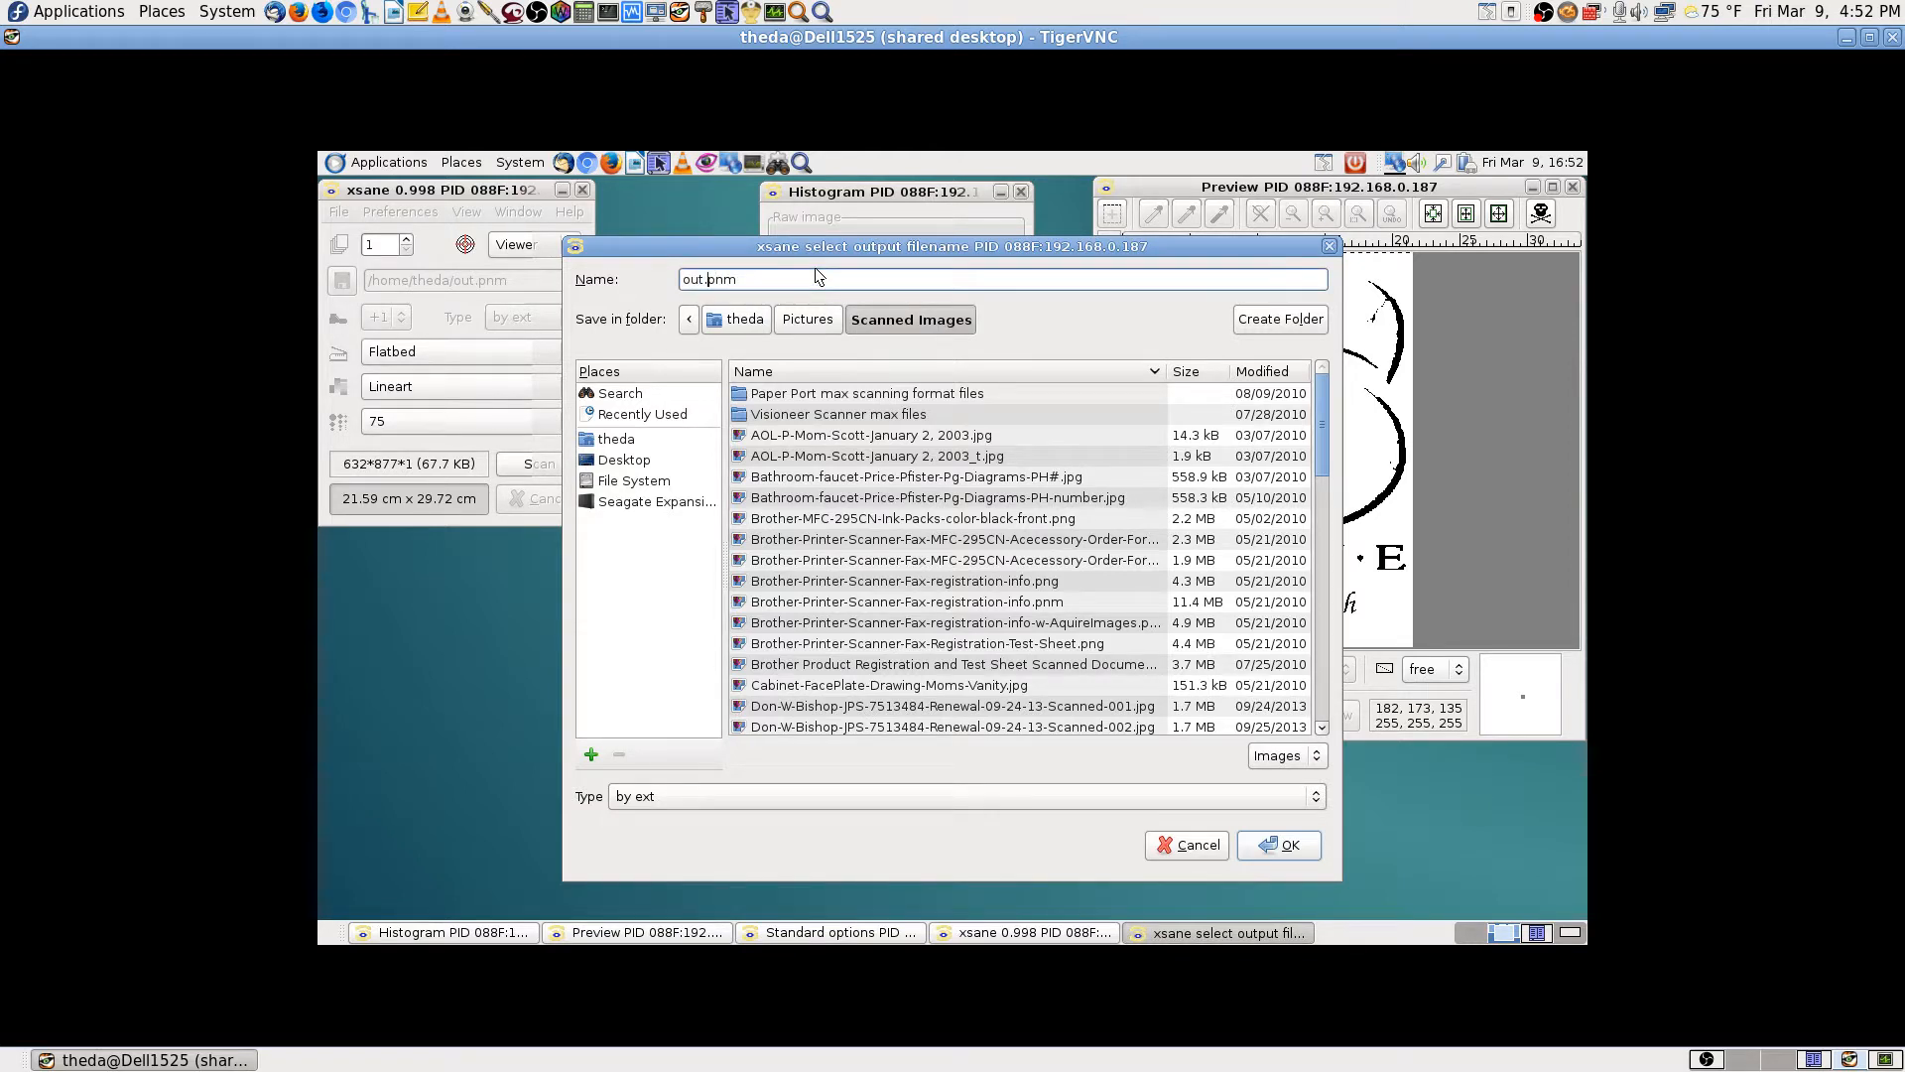
key(BackSpace)
key(BackSpace)
key(BackSpace)
text(Scanned-Image)
key(BackSpace)
key(BackSpace)
text(ng)
key(Return)
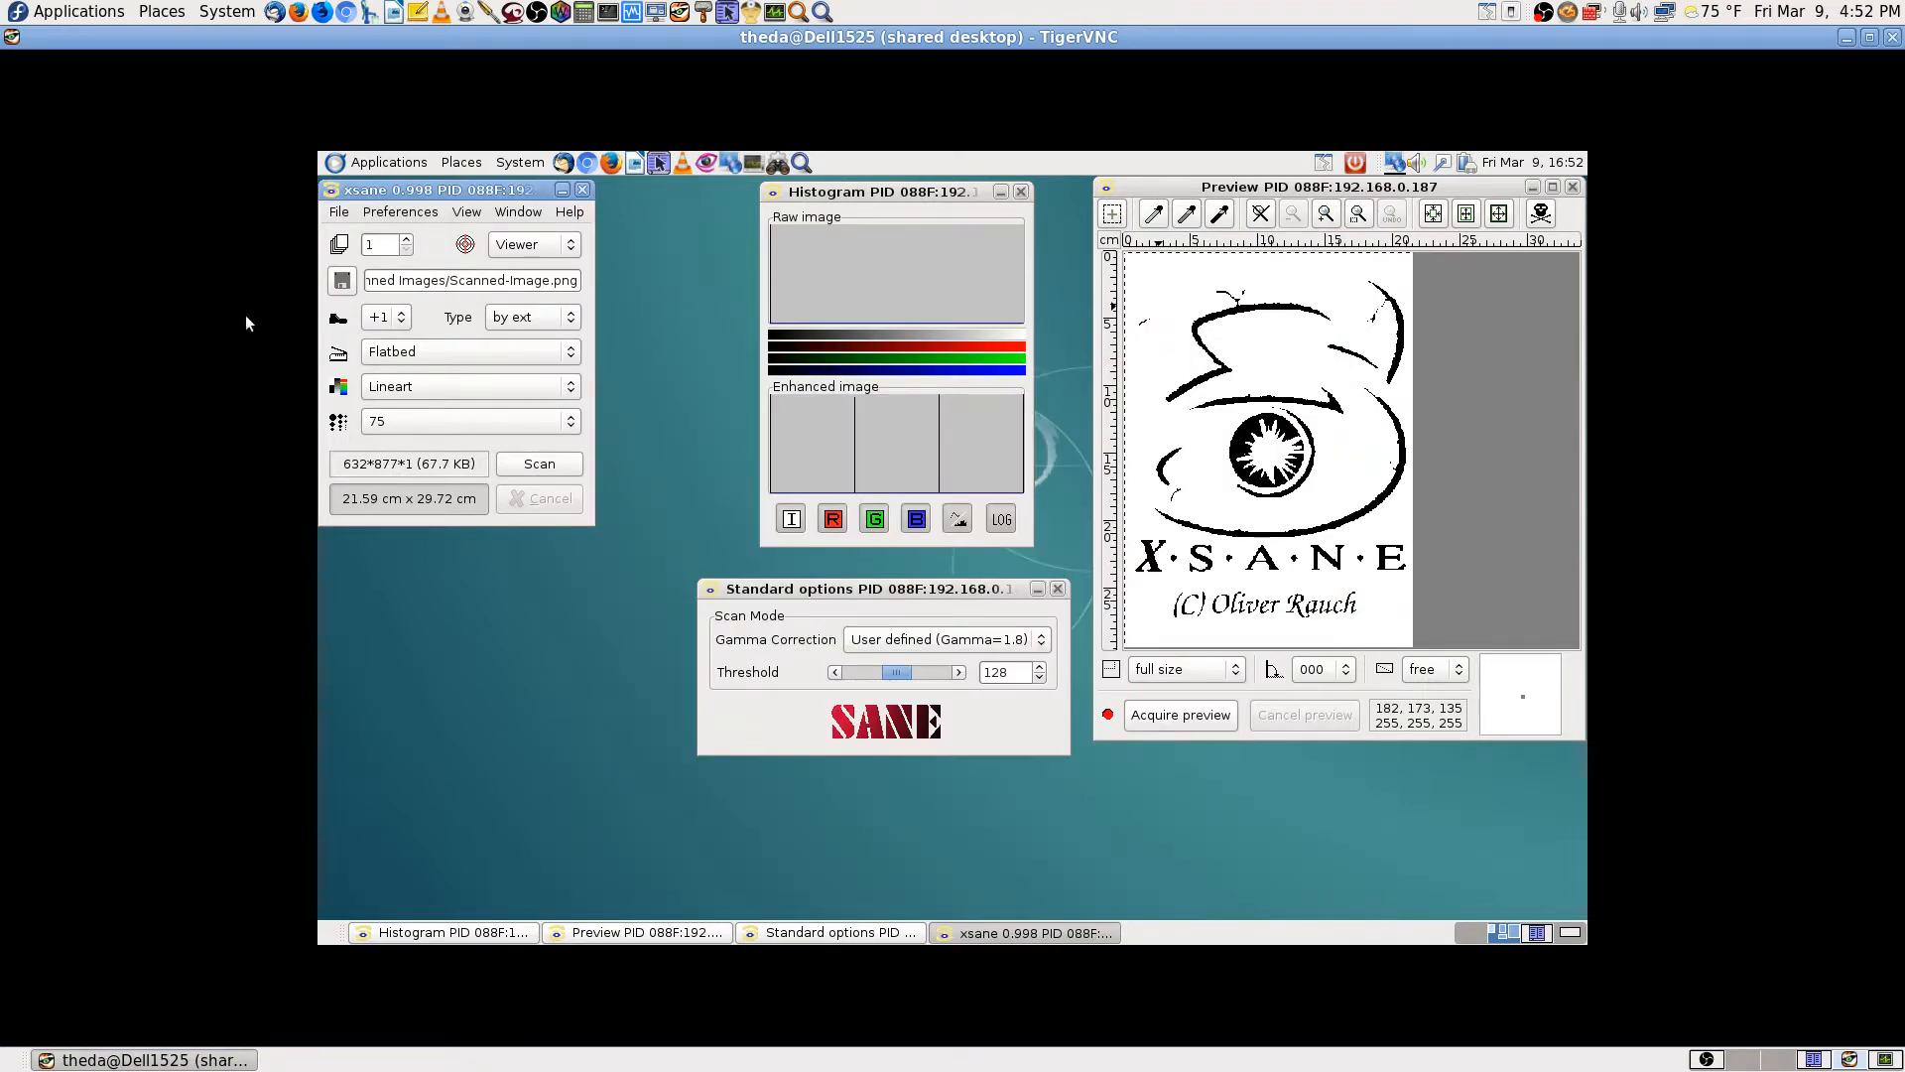
Step: Open XSane Setup and look through its Filetype, Copy, Fax, E-mail, OCR, Display and Enhancement tabs
click(394, 215)
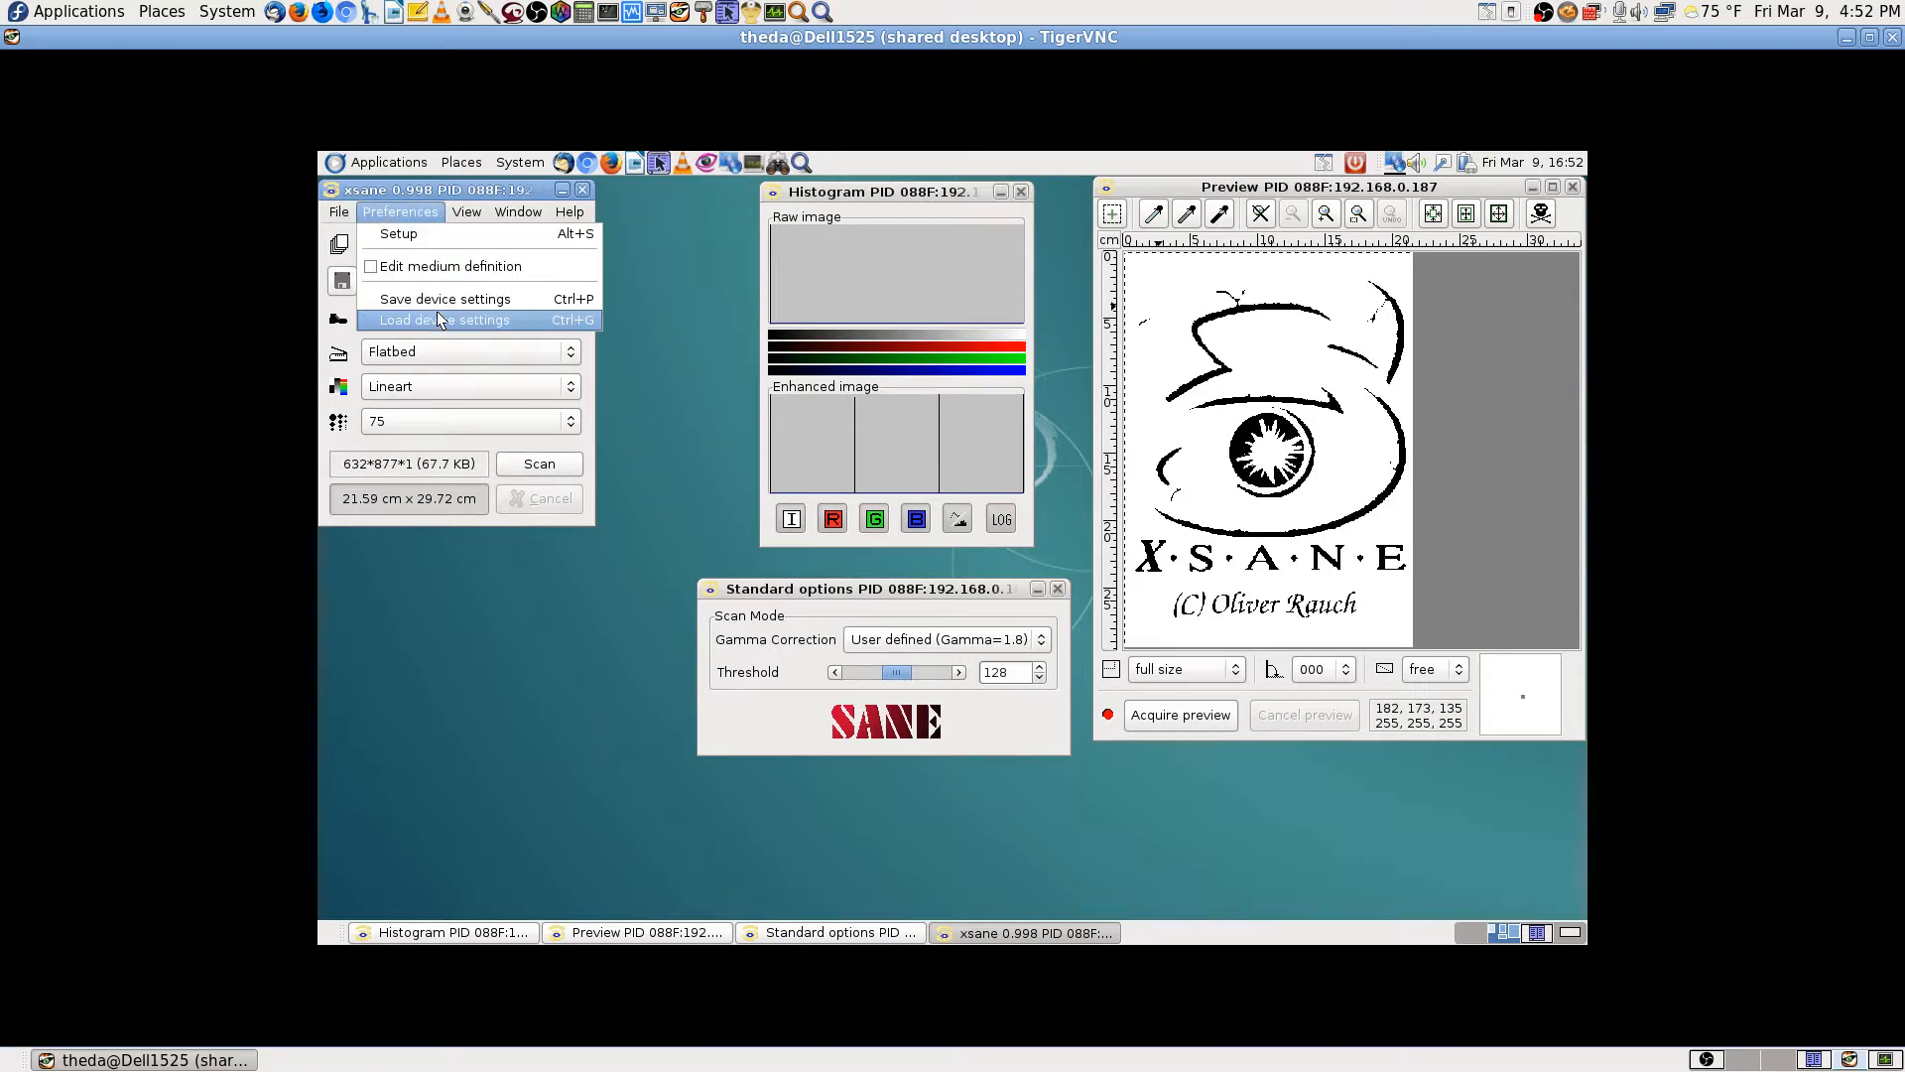
click(398, 235)
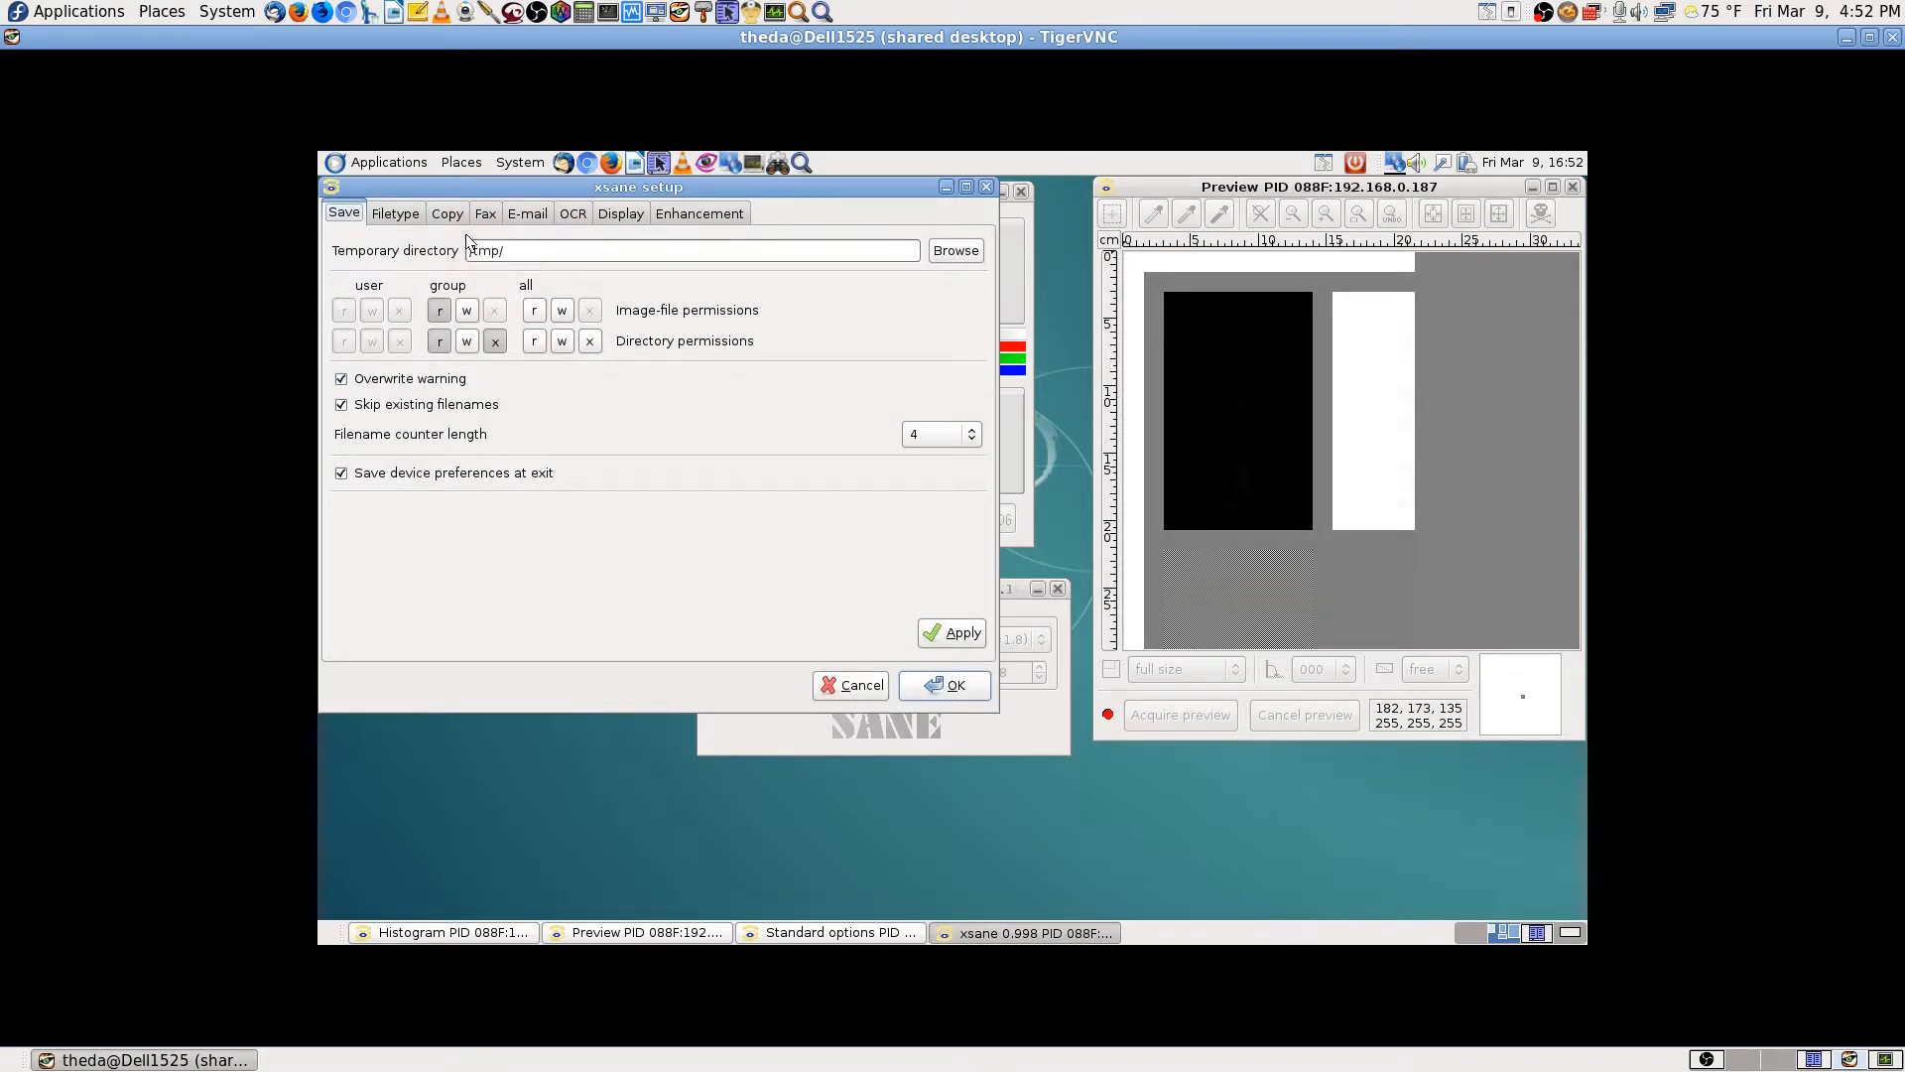
click(408, 218)
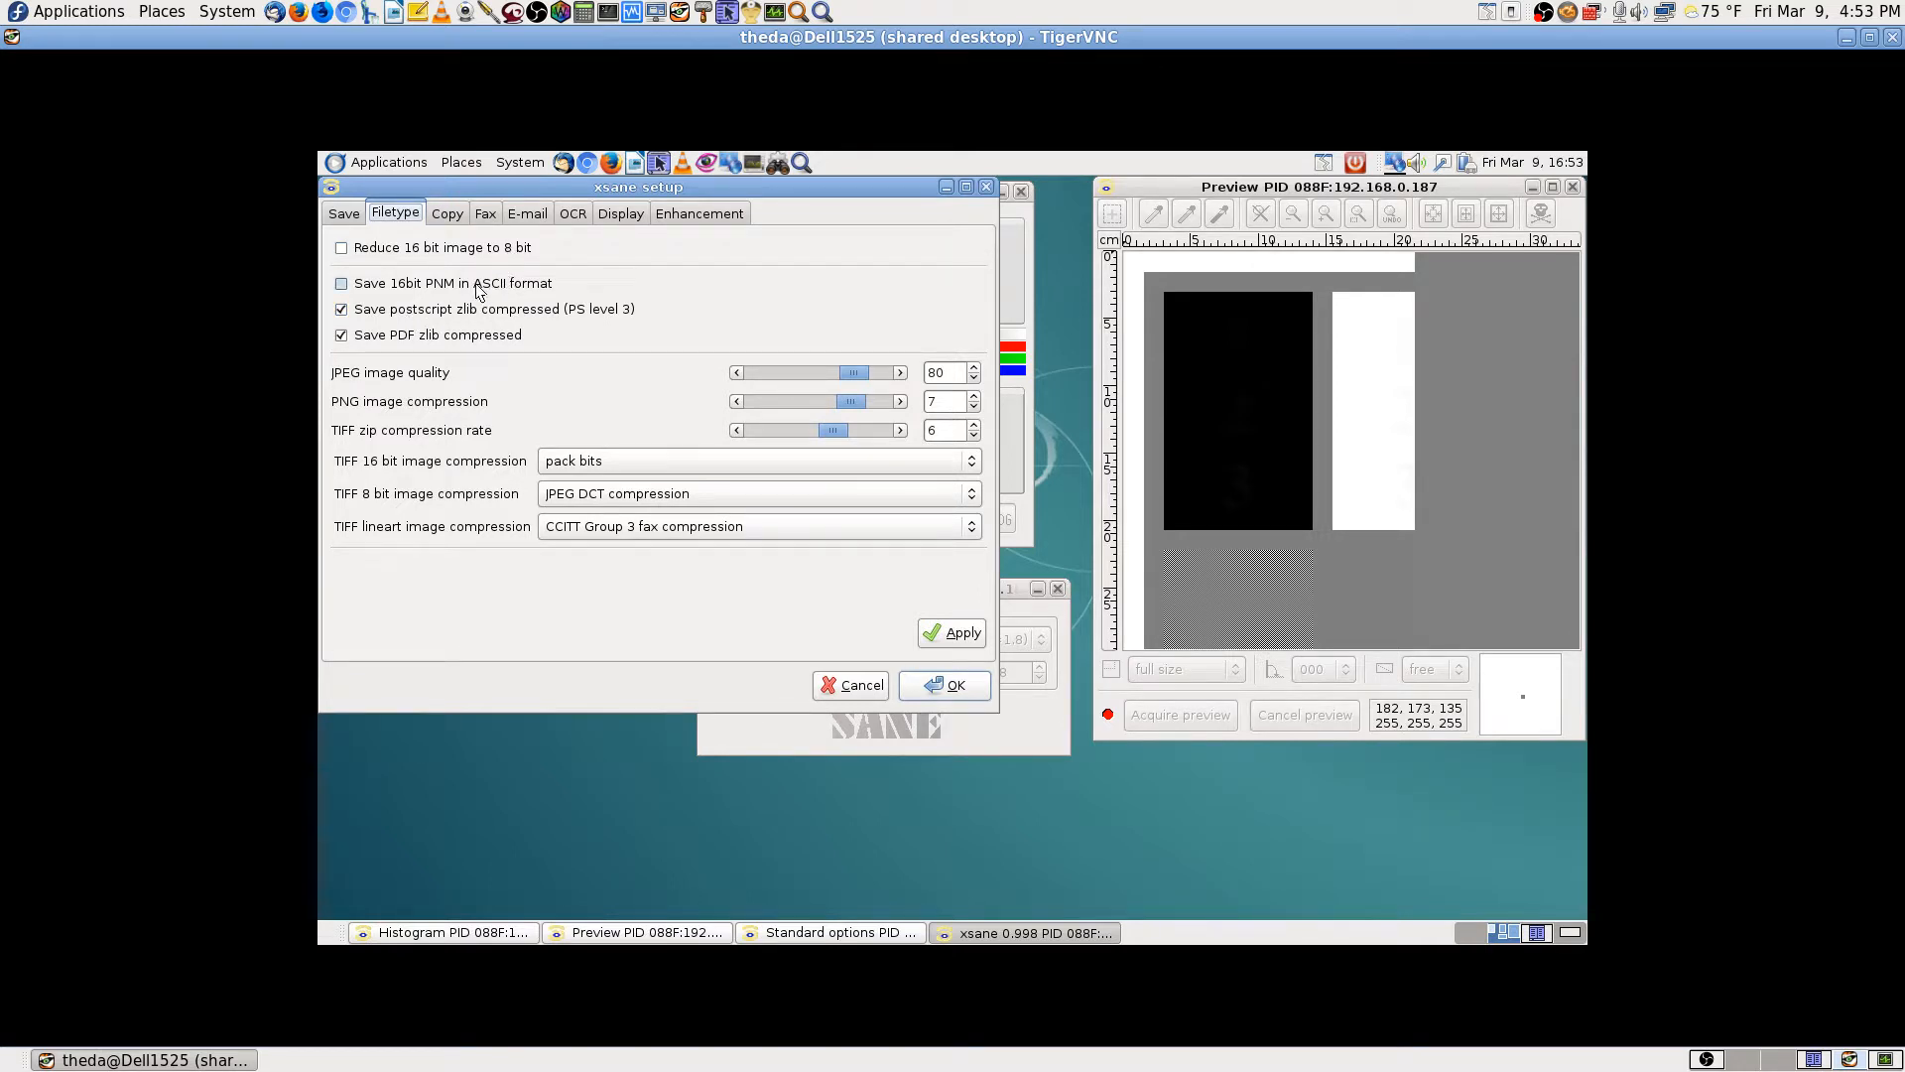
click(459, 212)
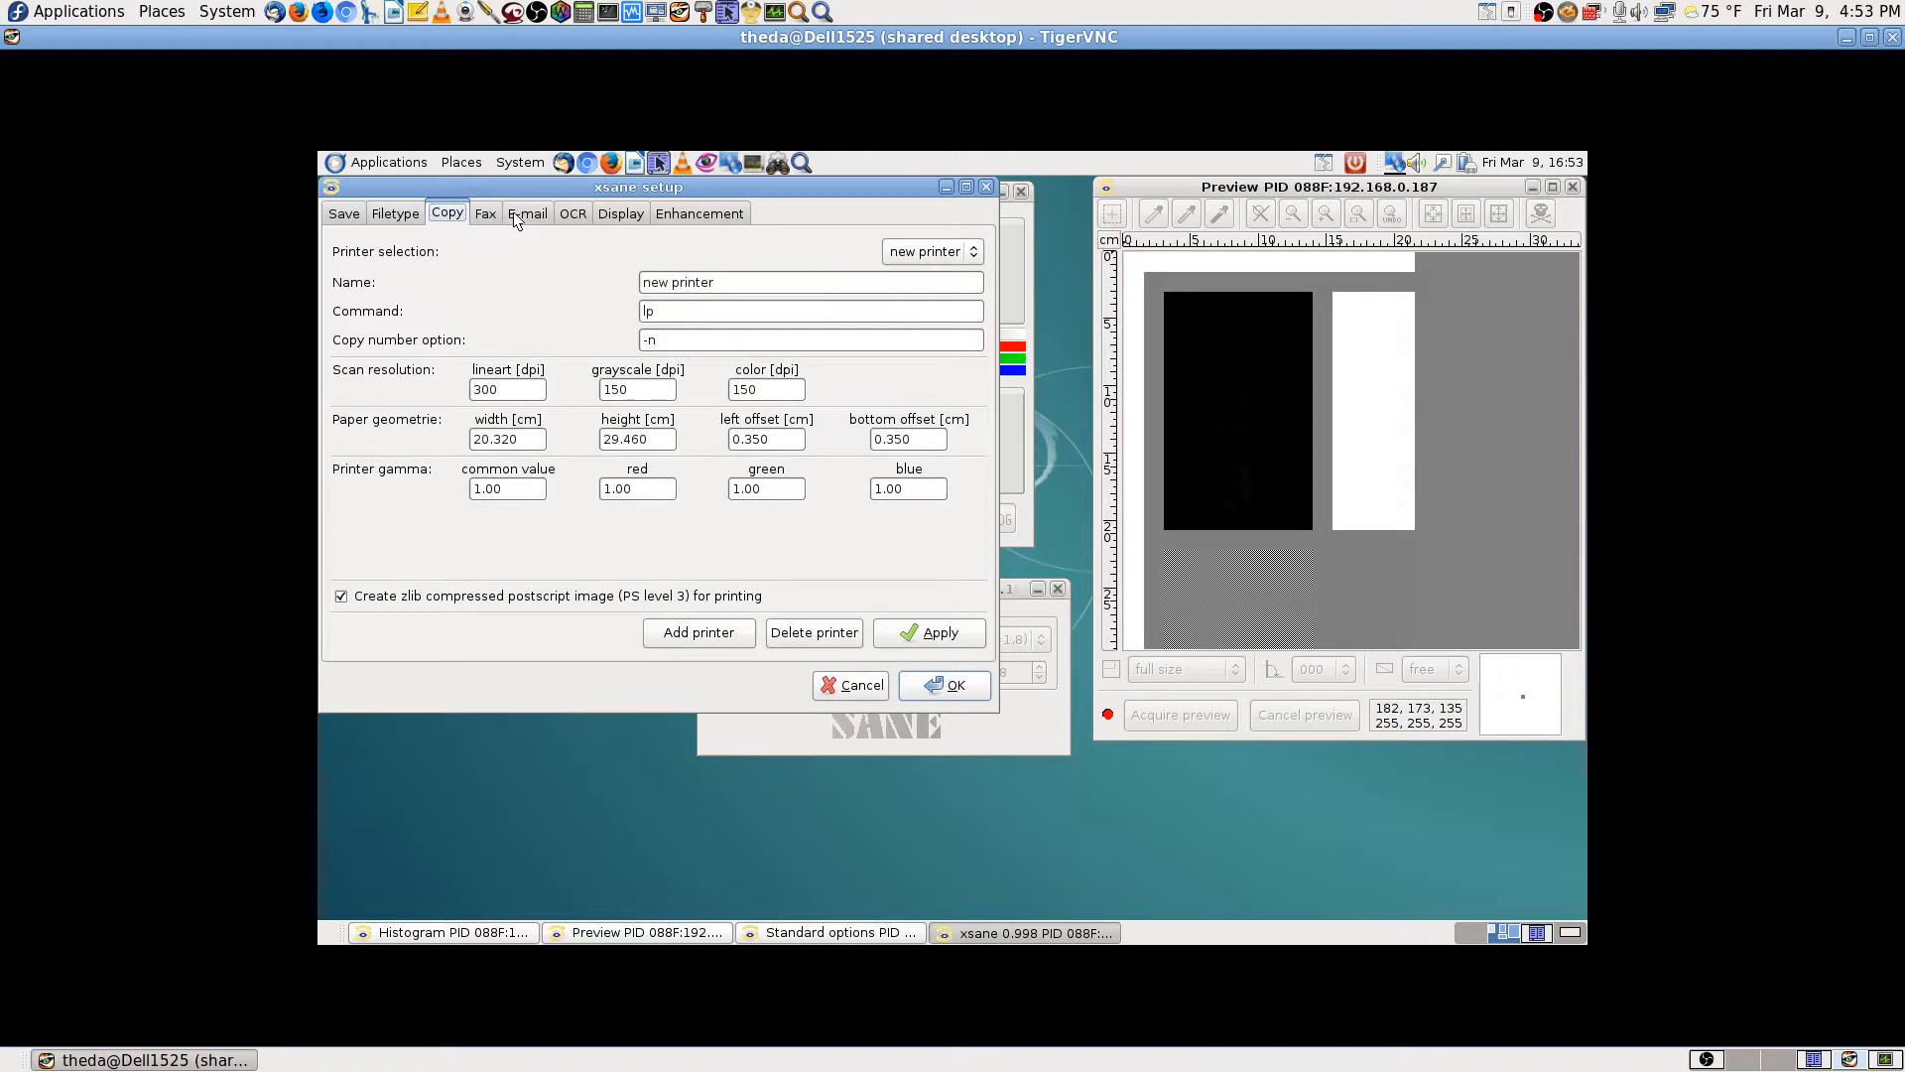
click(489, 210)
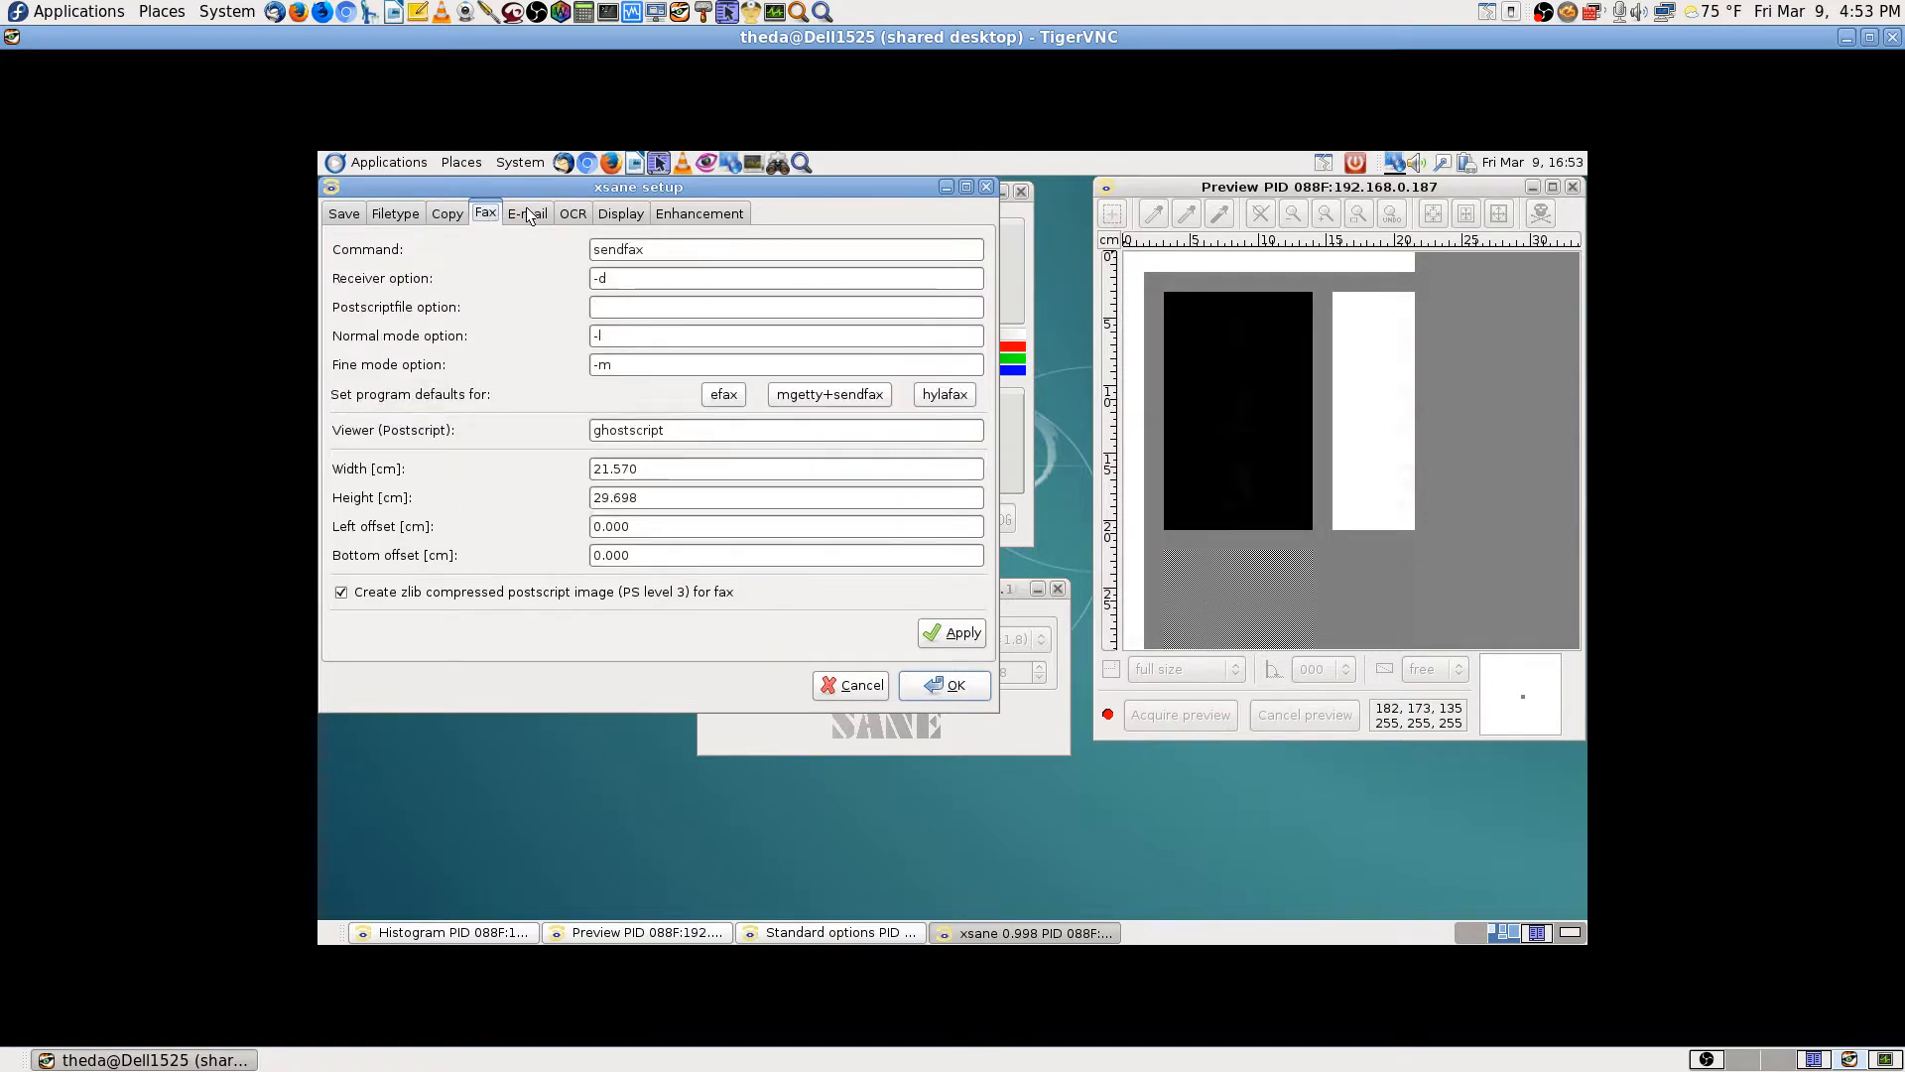
click(536, 211)
click(573, 213)
click(621, 213)
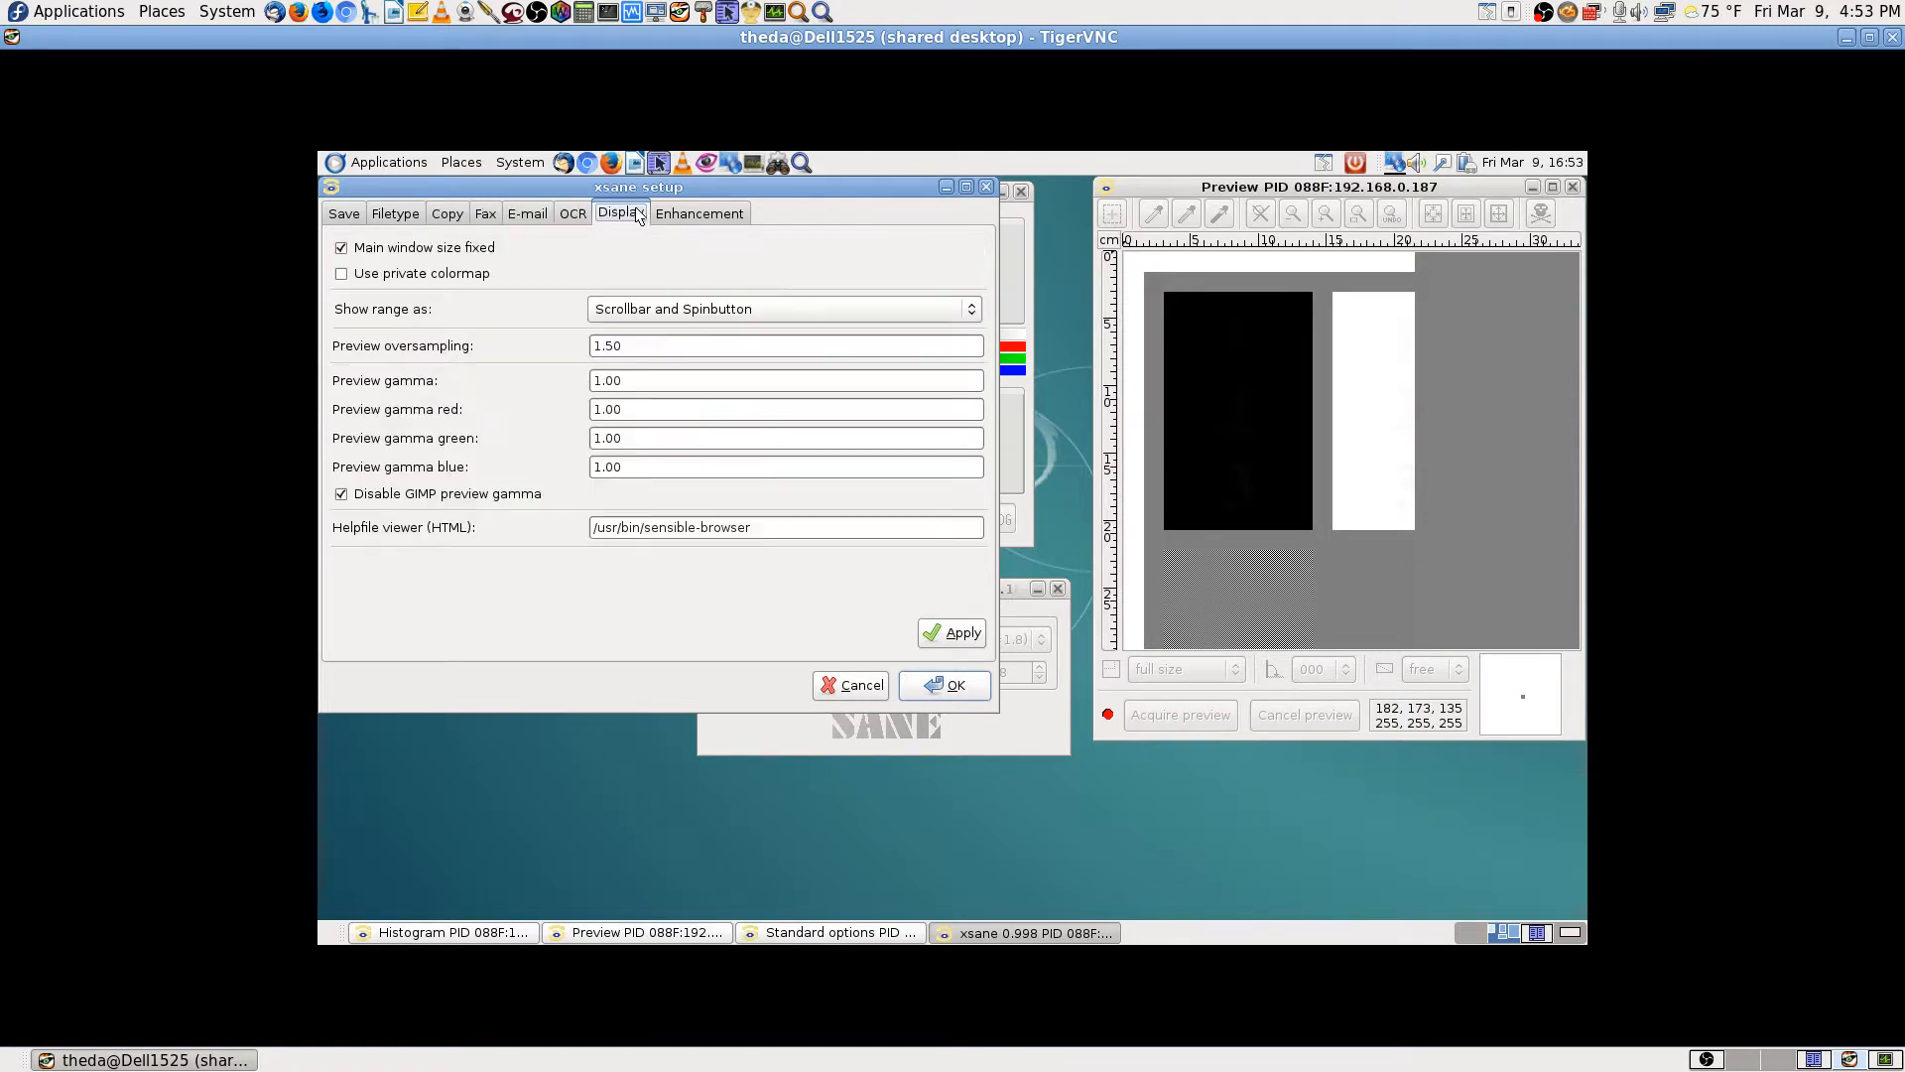
click(700, 214)
click(346, 213)
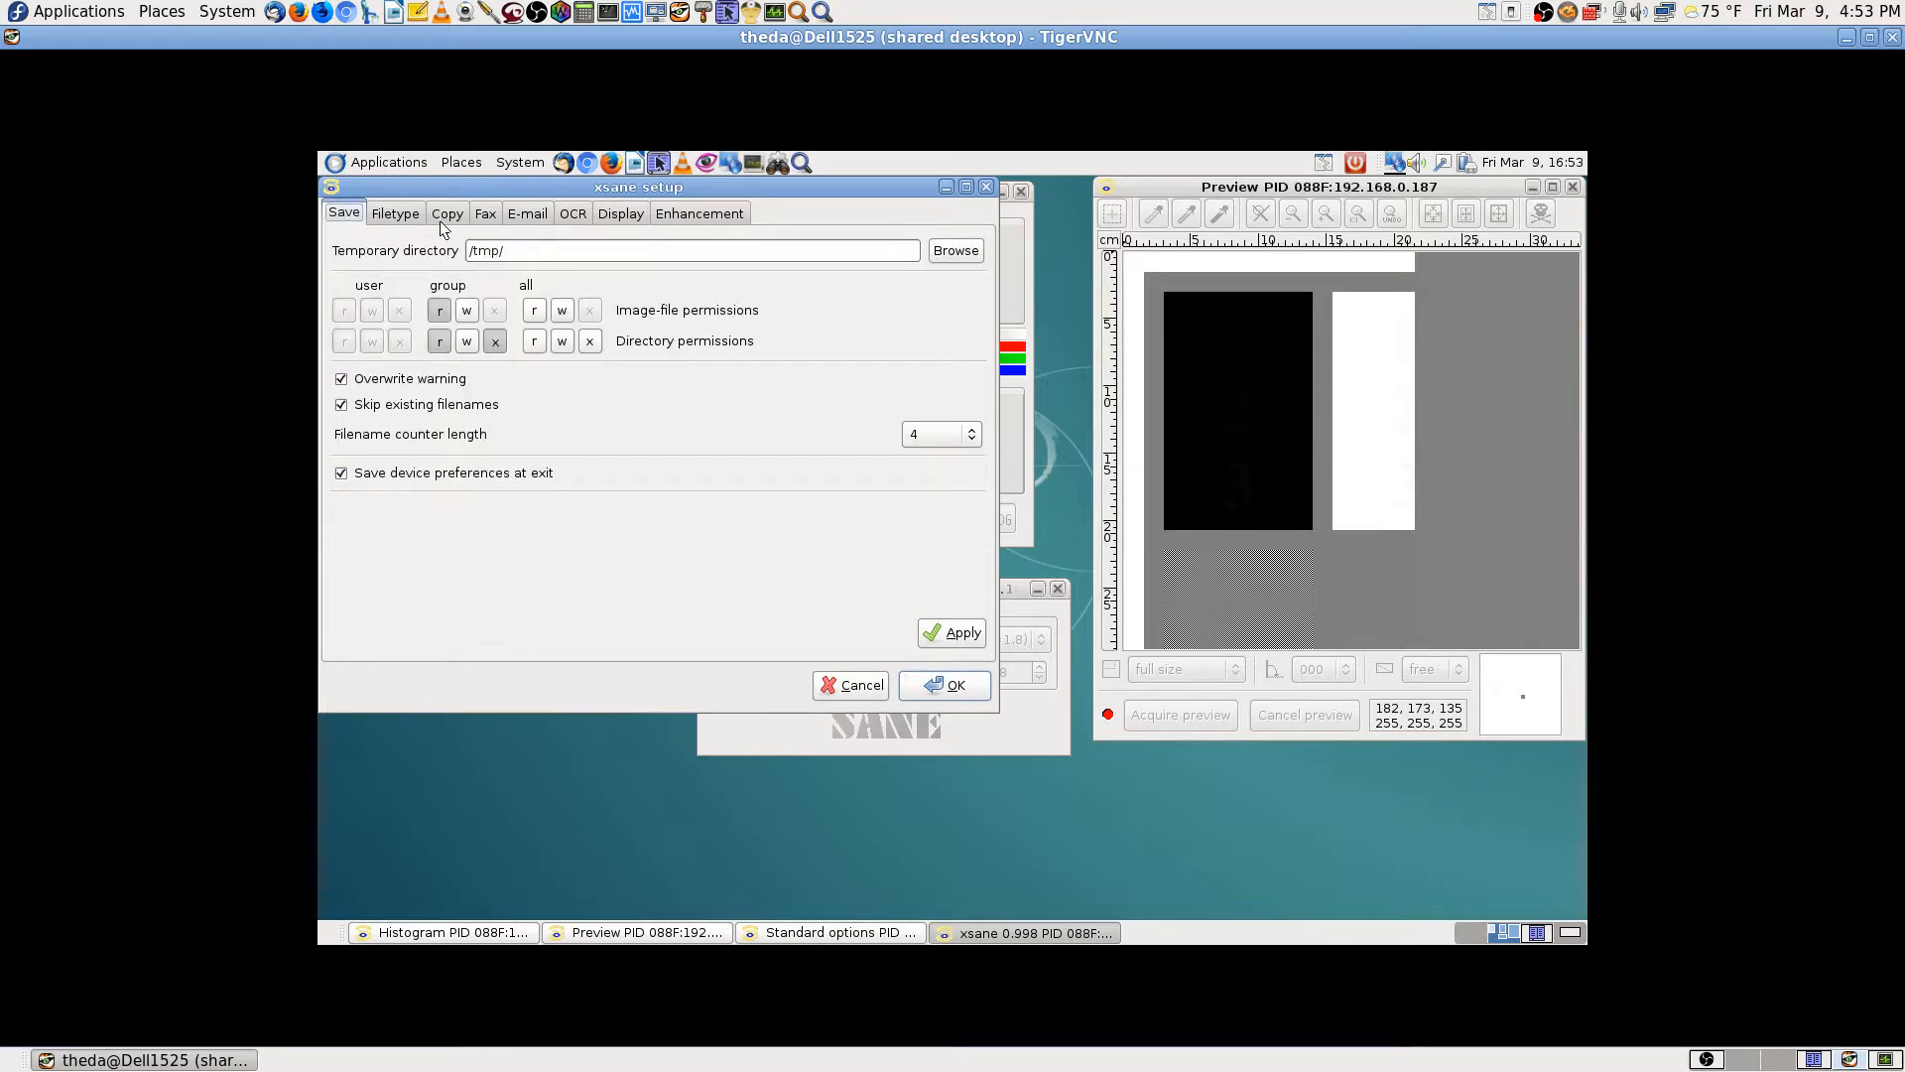
click(401, 215)
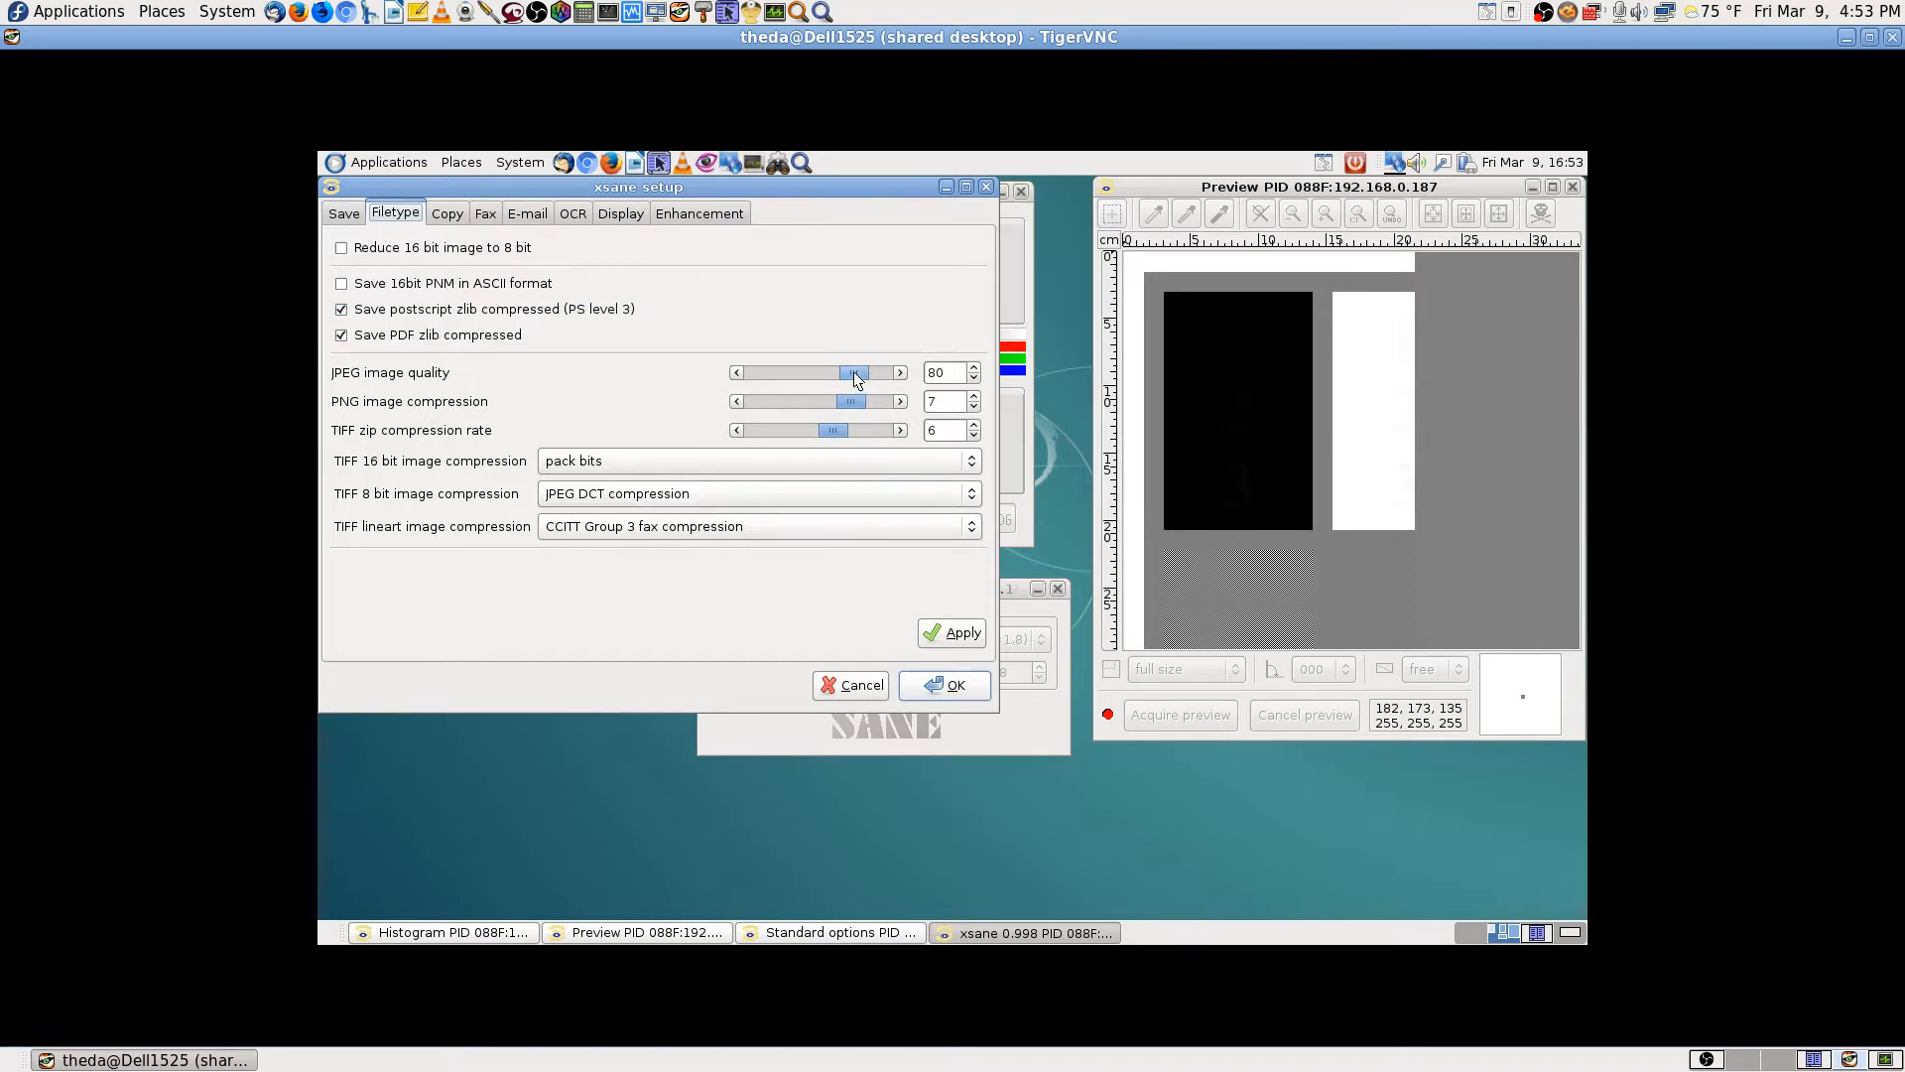
Step: Set the Filetype JPEG image quality to 90, apply it and close setup
mouse_move(861, 373)
mouse_down()
mouse_move(925, 383)
mouse_move(867, 374)
mouse_up()
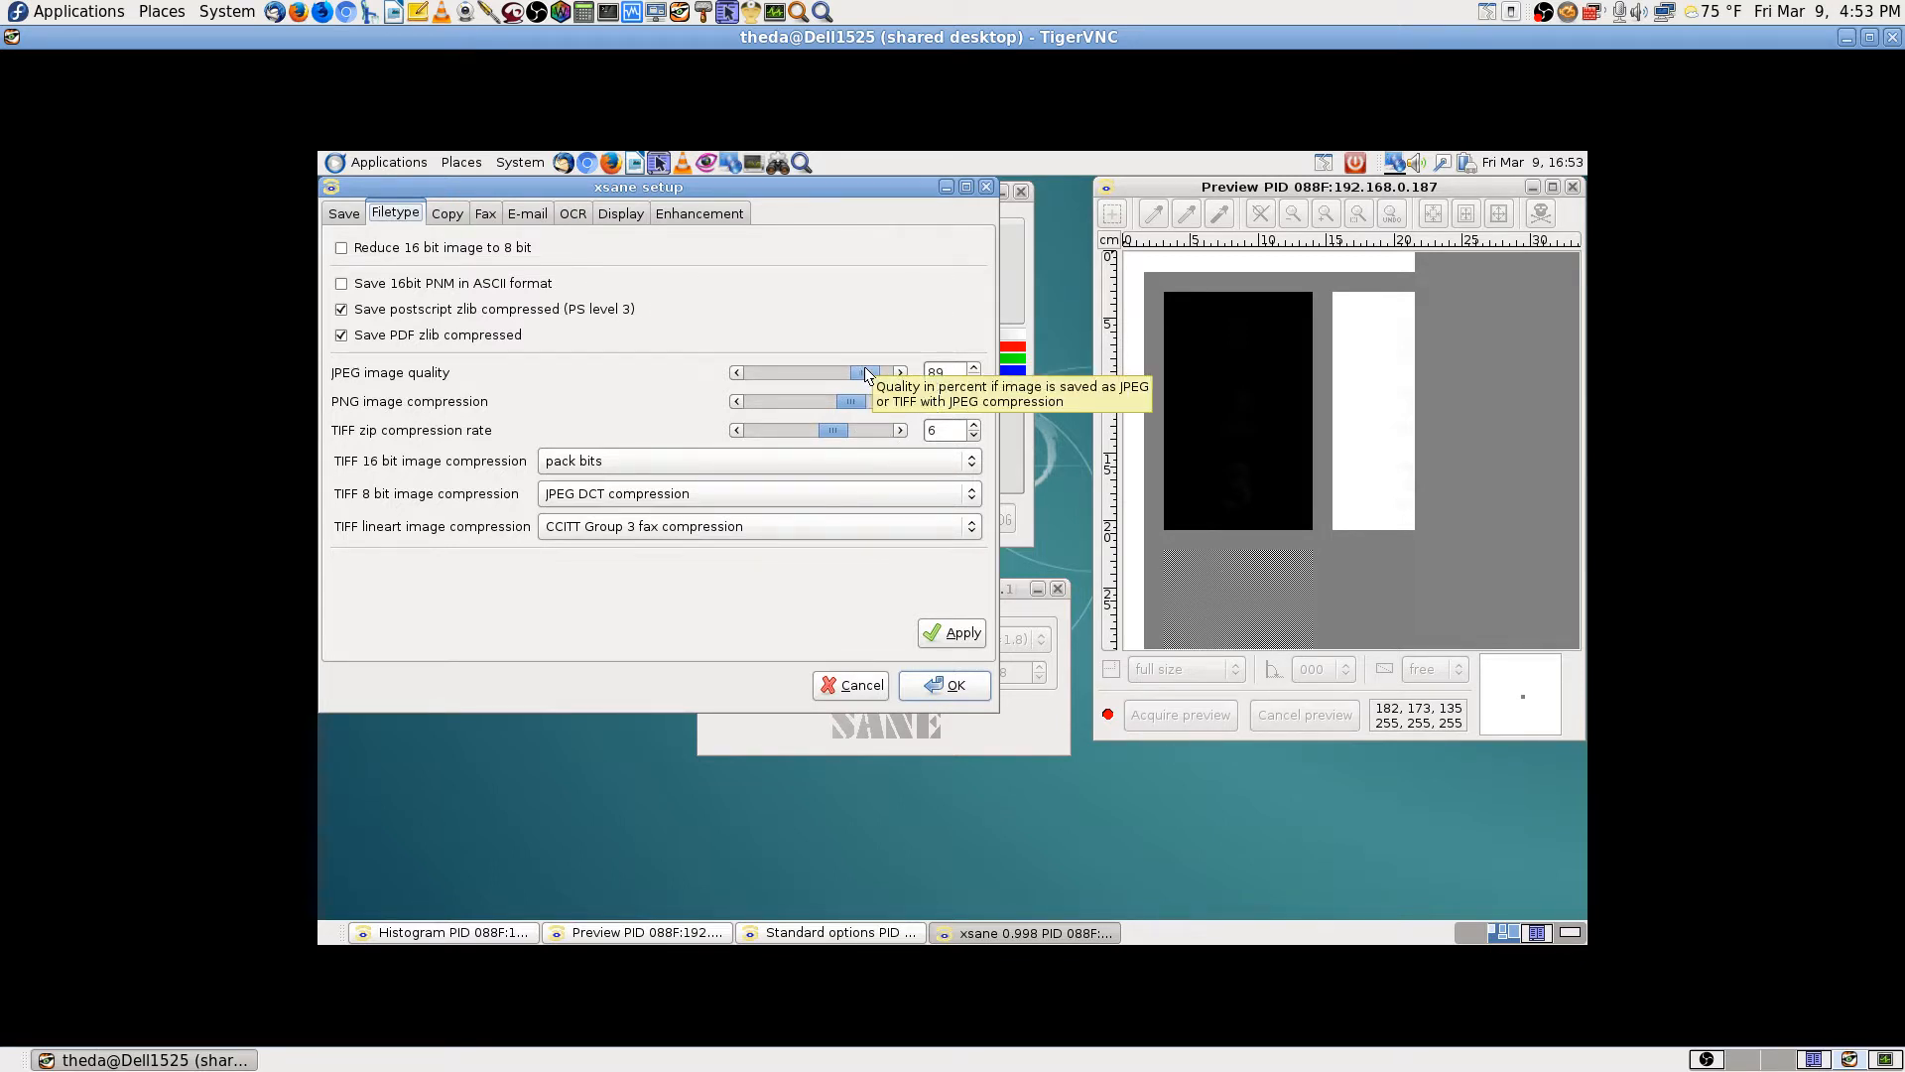
key(ctrl+Page_Down)
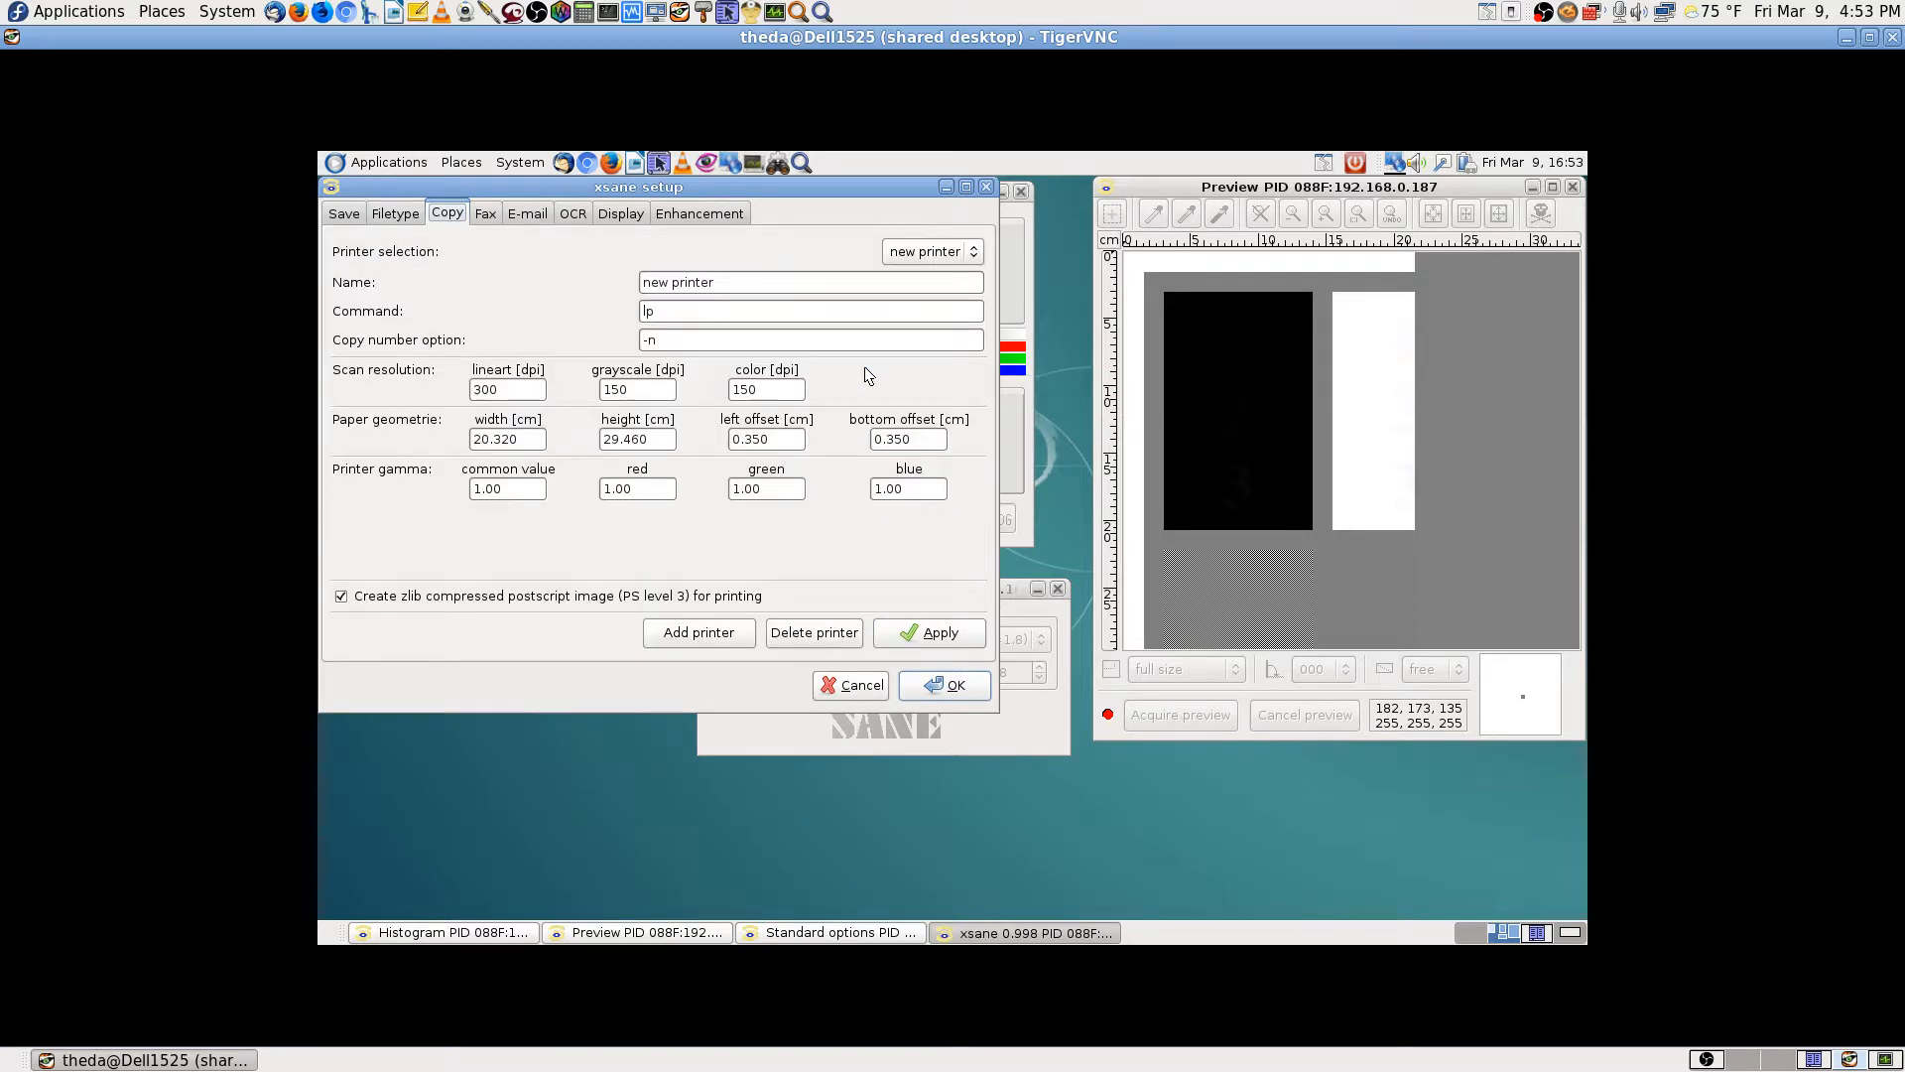
click(403, 211)
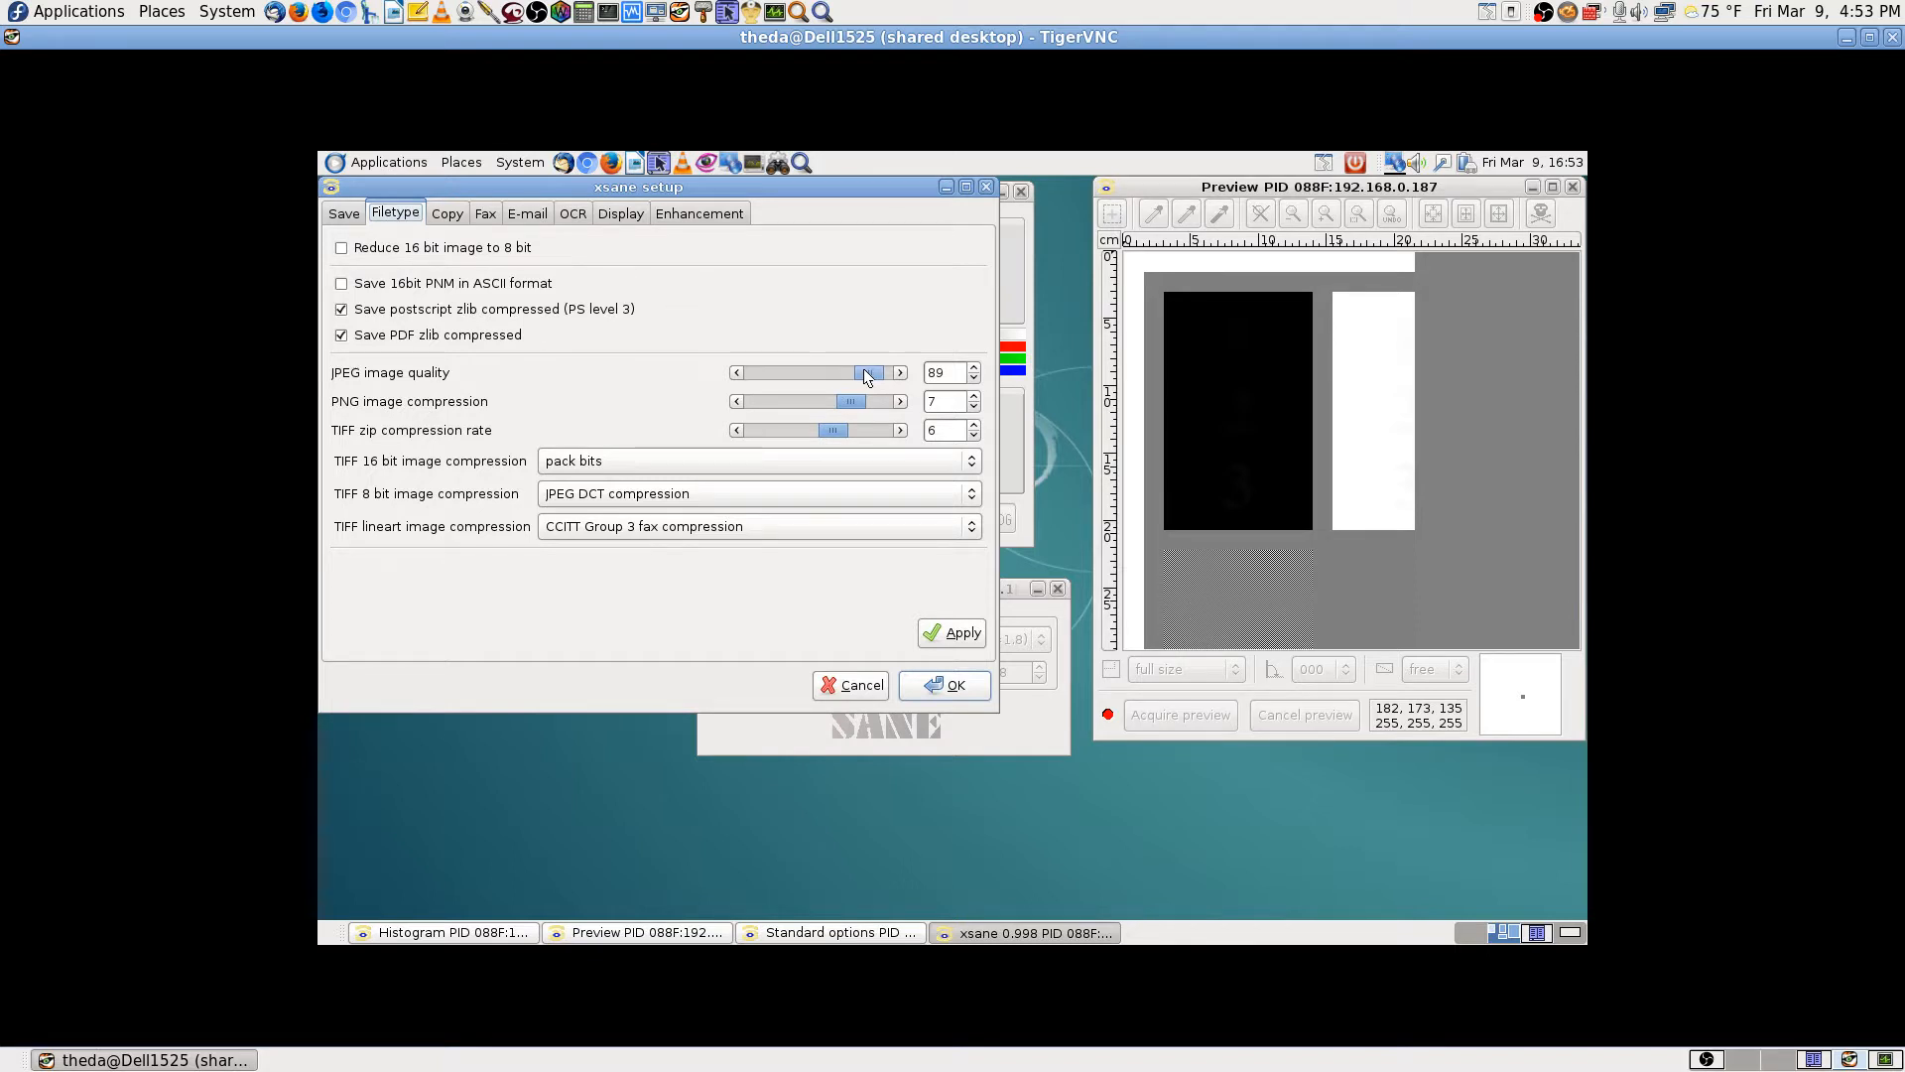
mouse_move(867, 373)
mouse_down()
mouse_move(896, 374)
mouse_move(872, 371)
mouse_up()
click(960, 634)
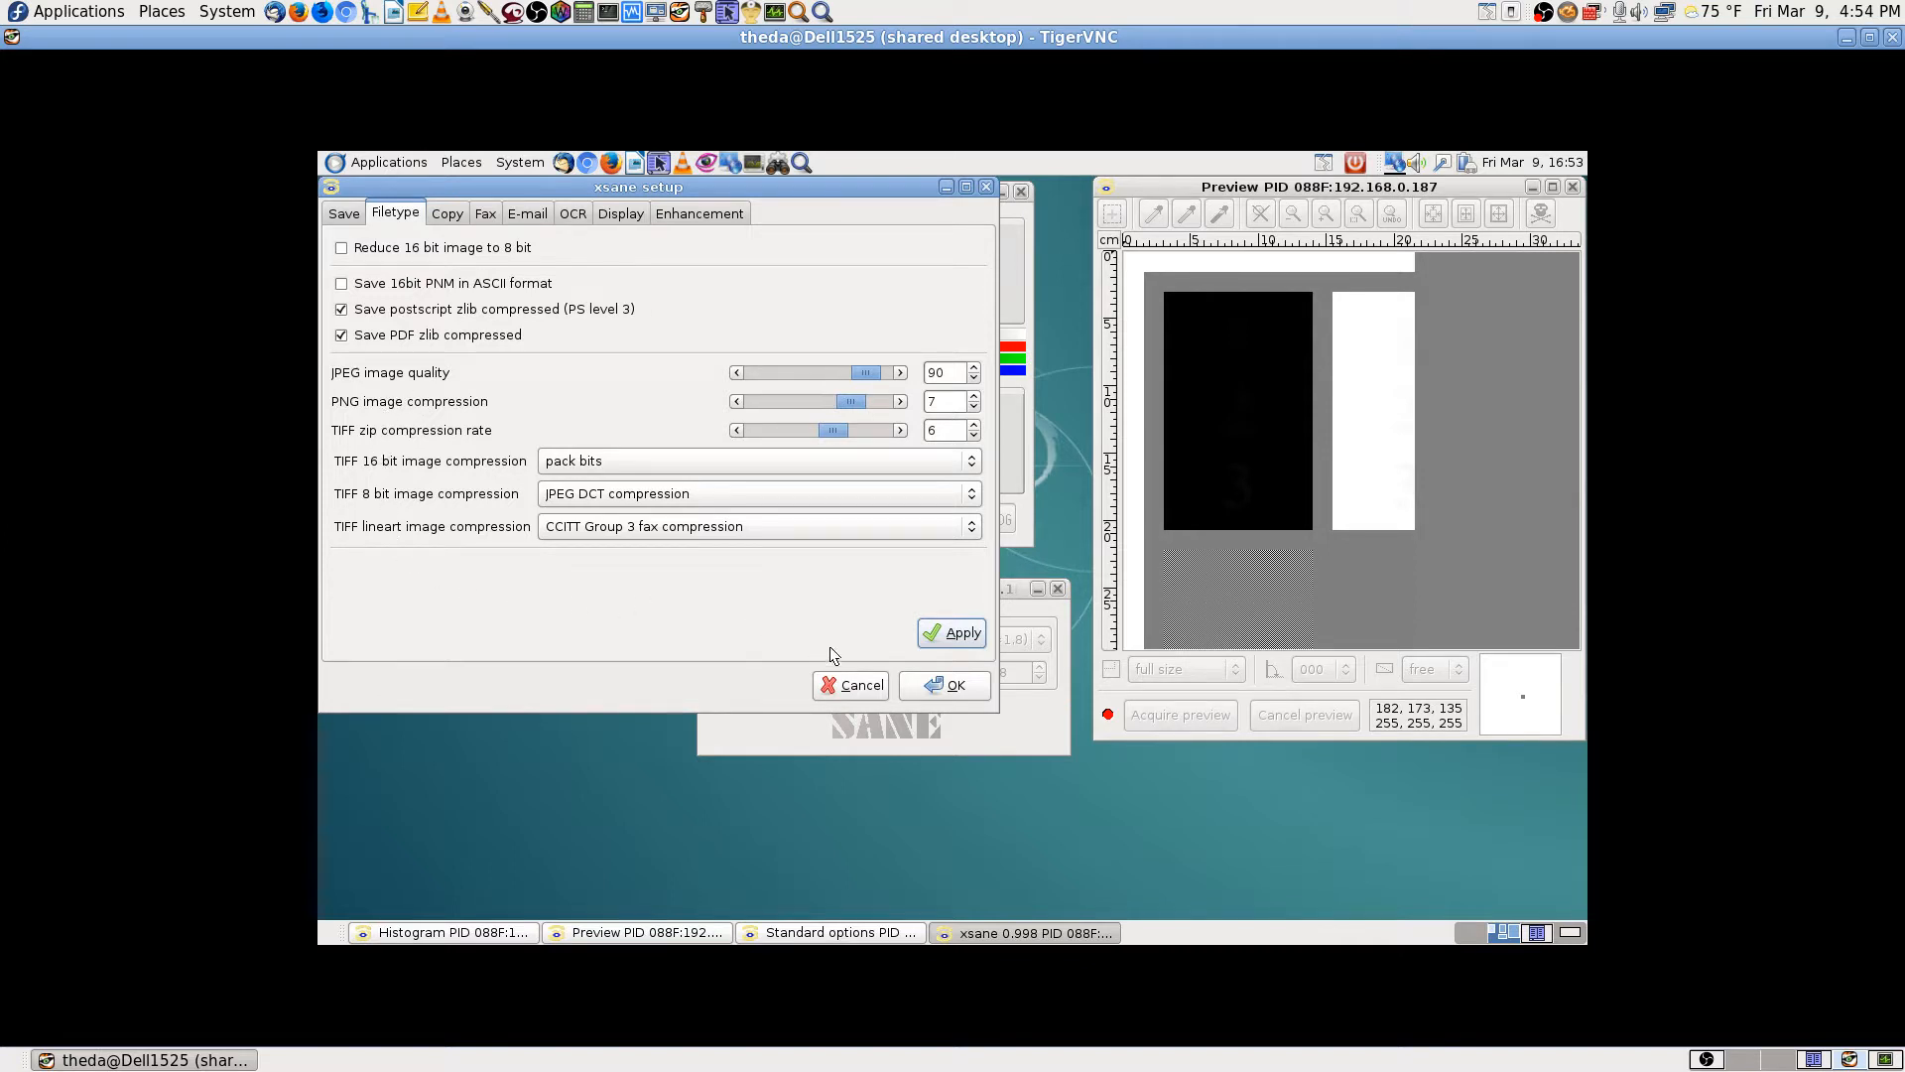
click(934, 683)
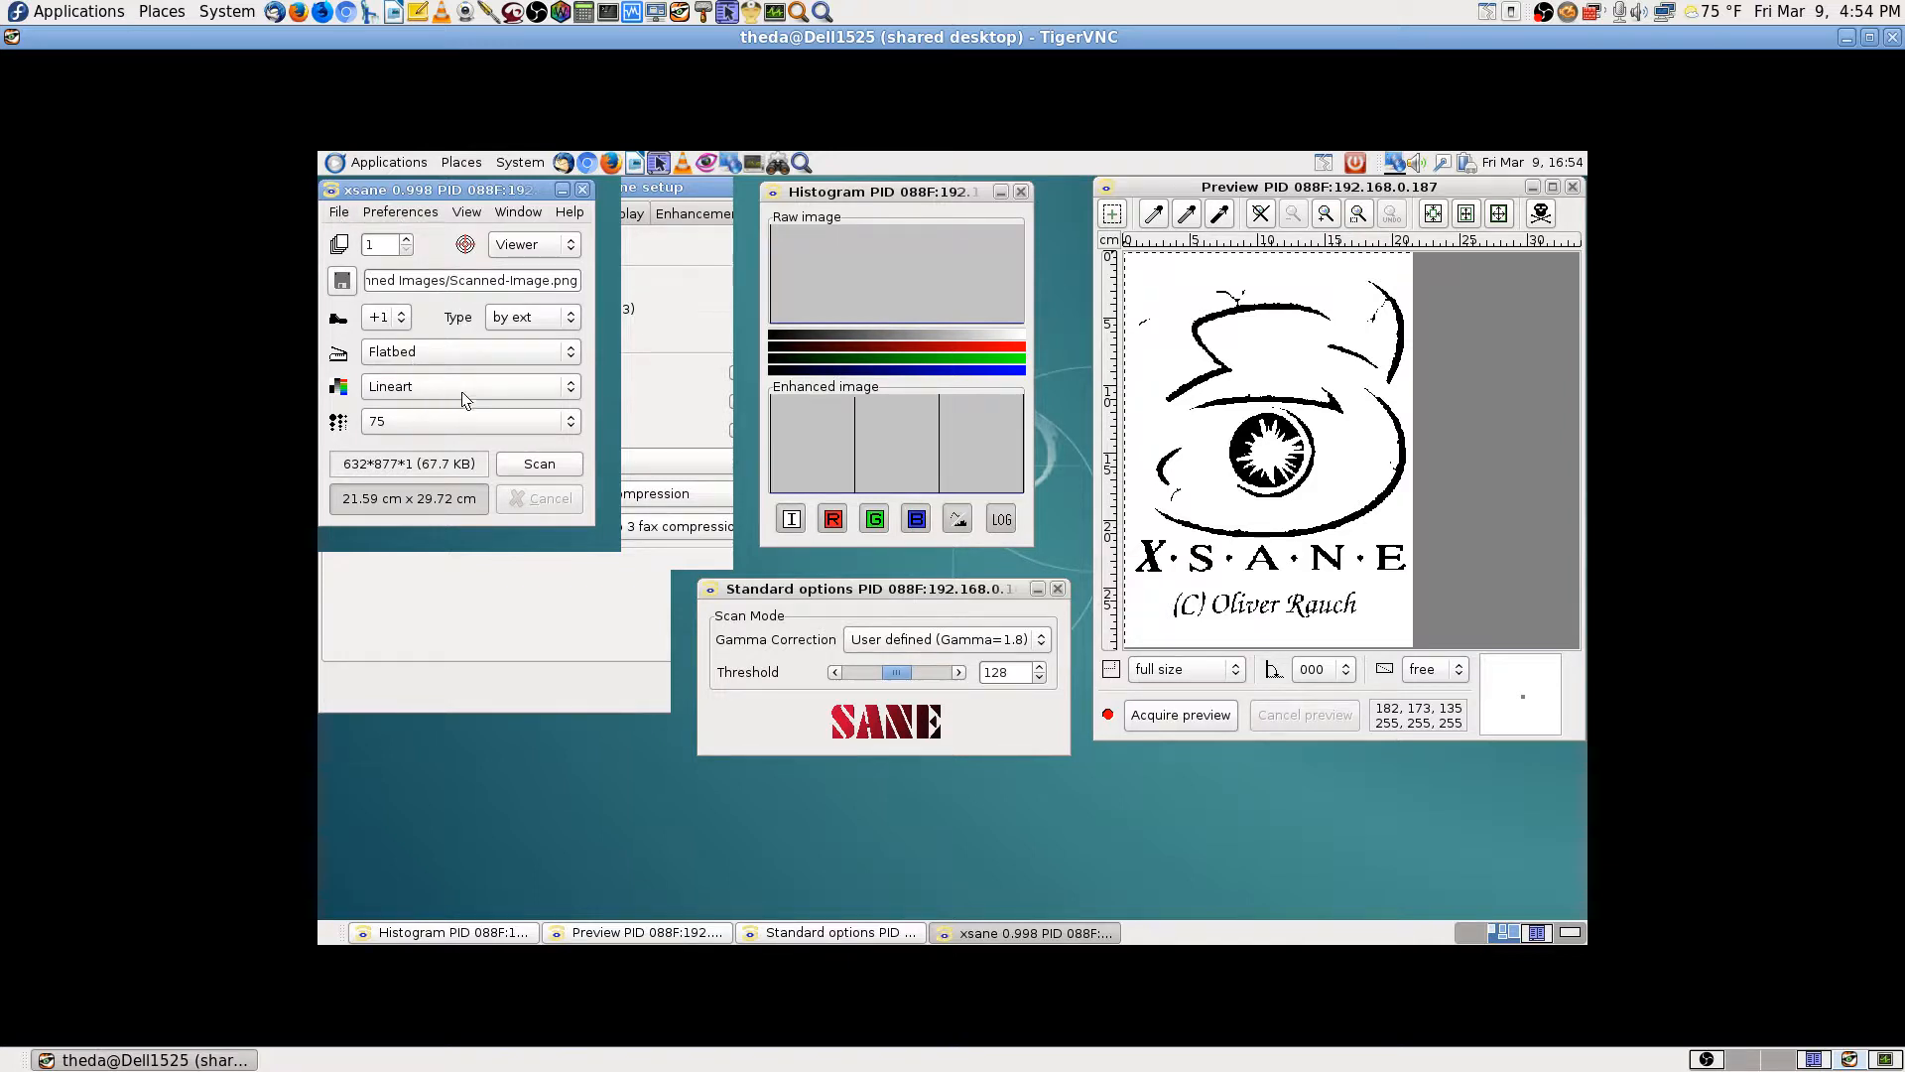
Step: Choose 300 dpi resolution and scan the page
click(451, 418)
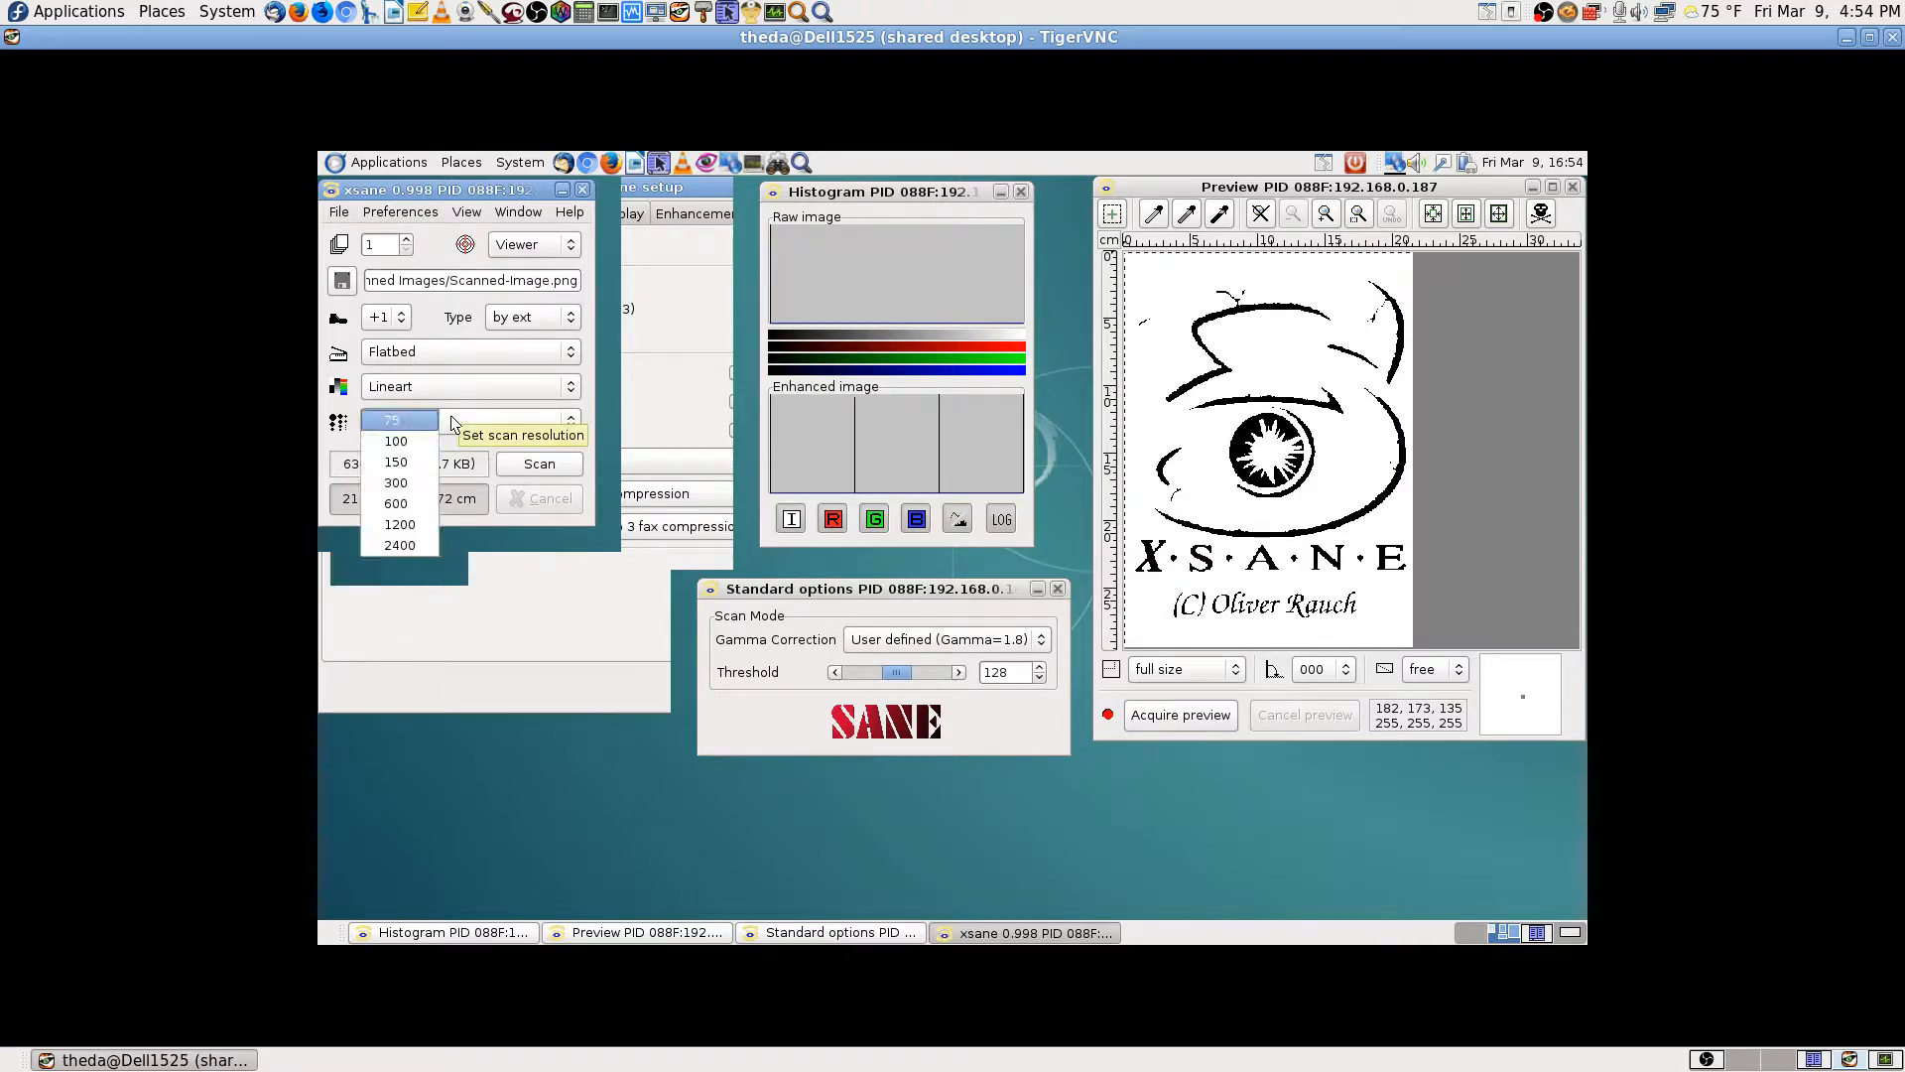
click(403, 487)
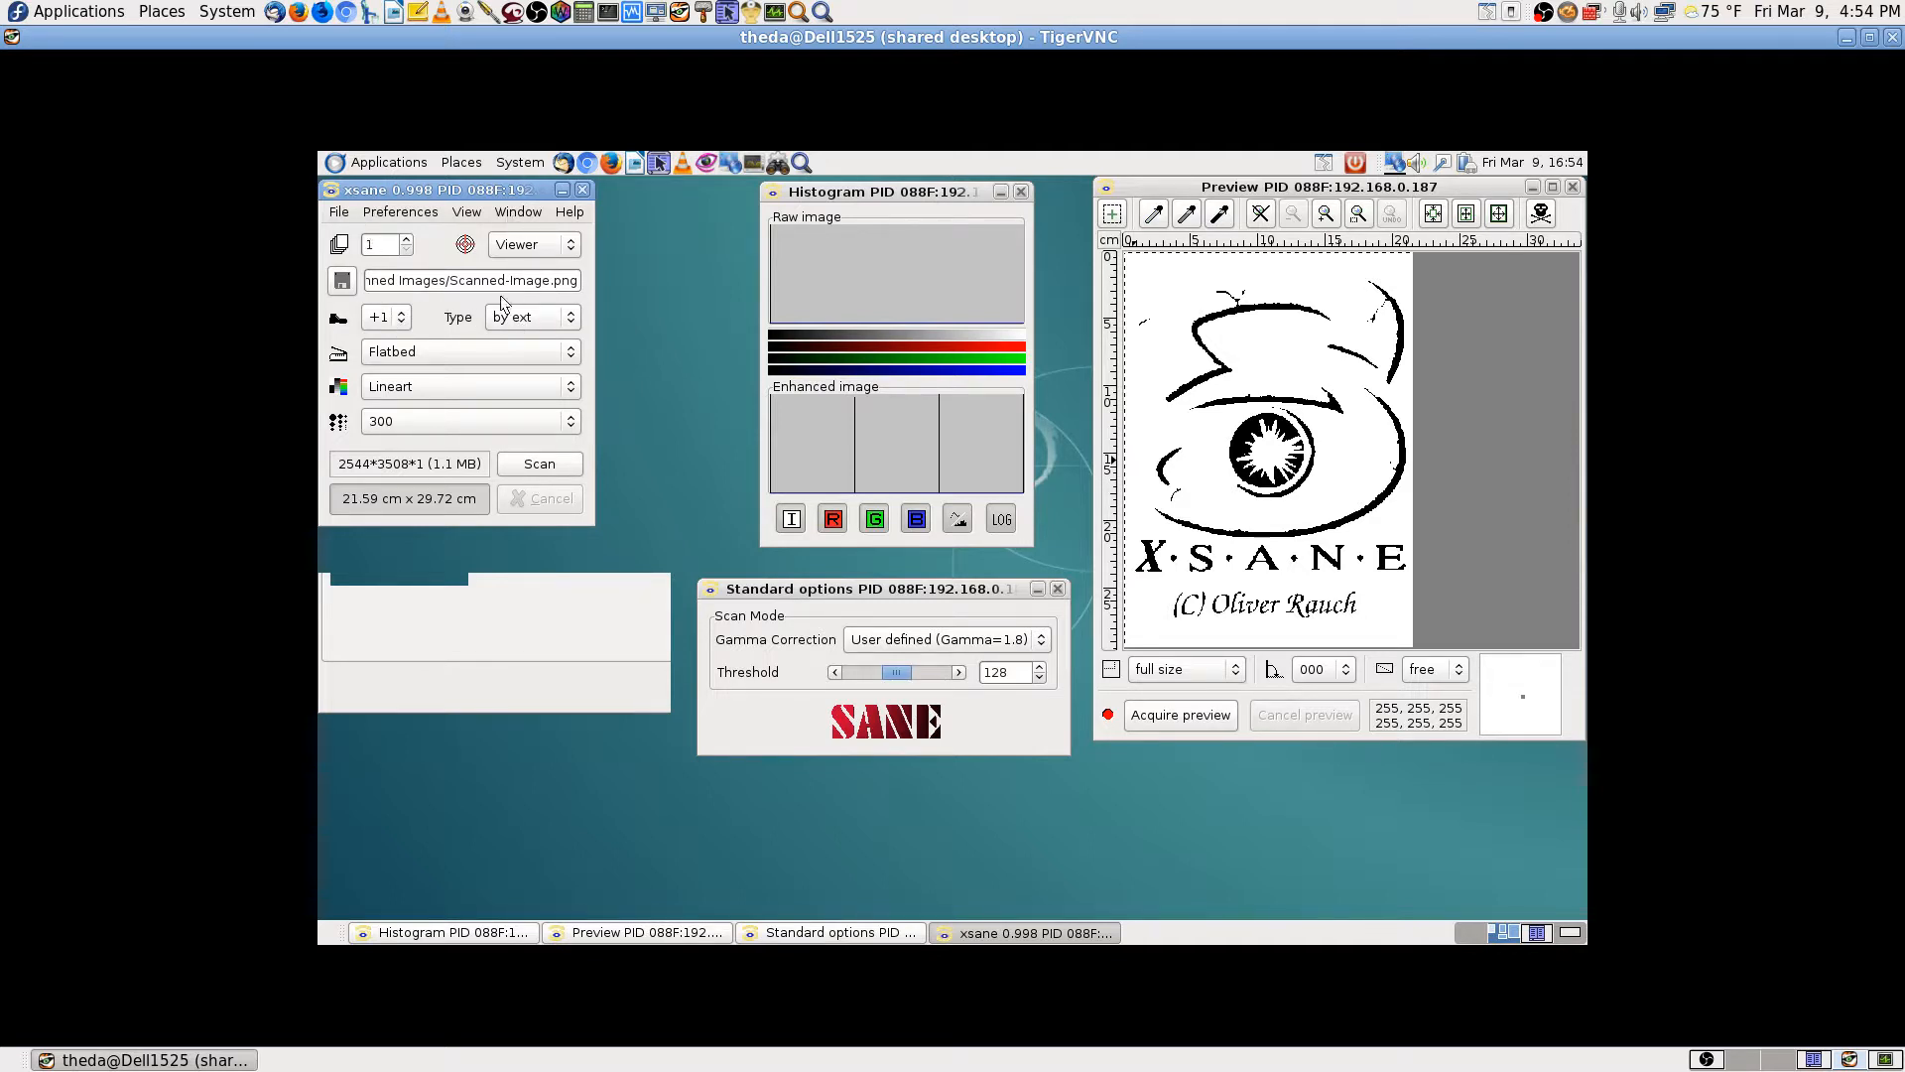
click(542, 465)
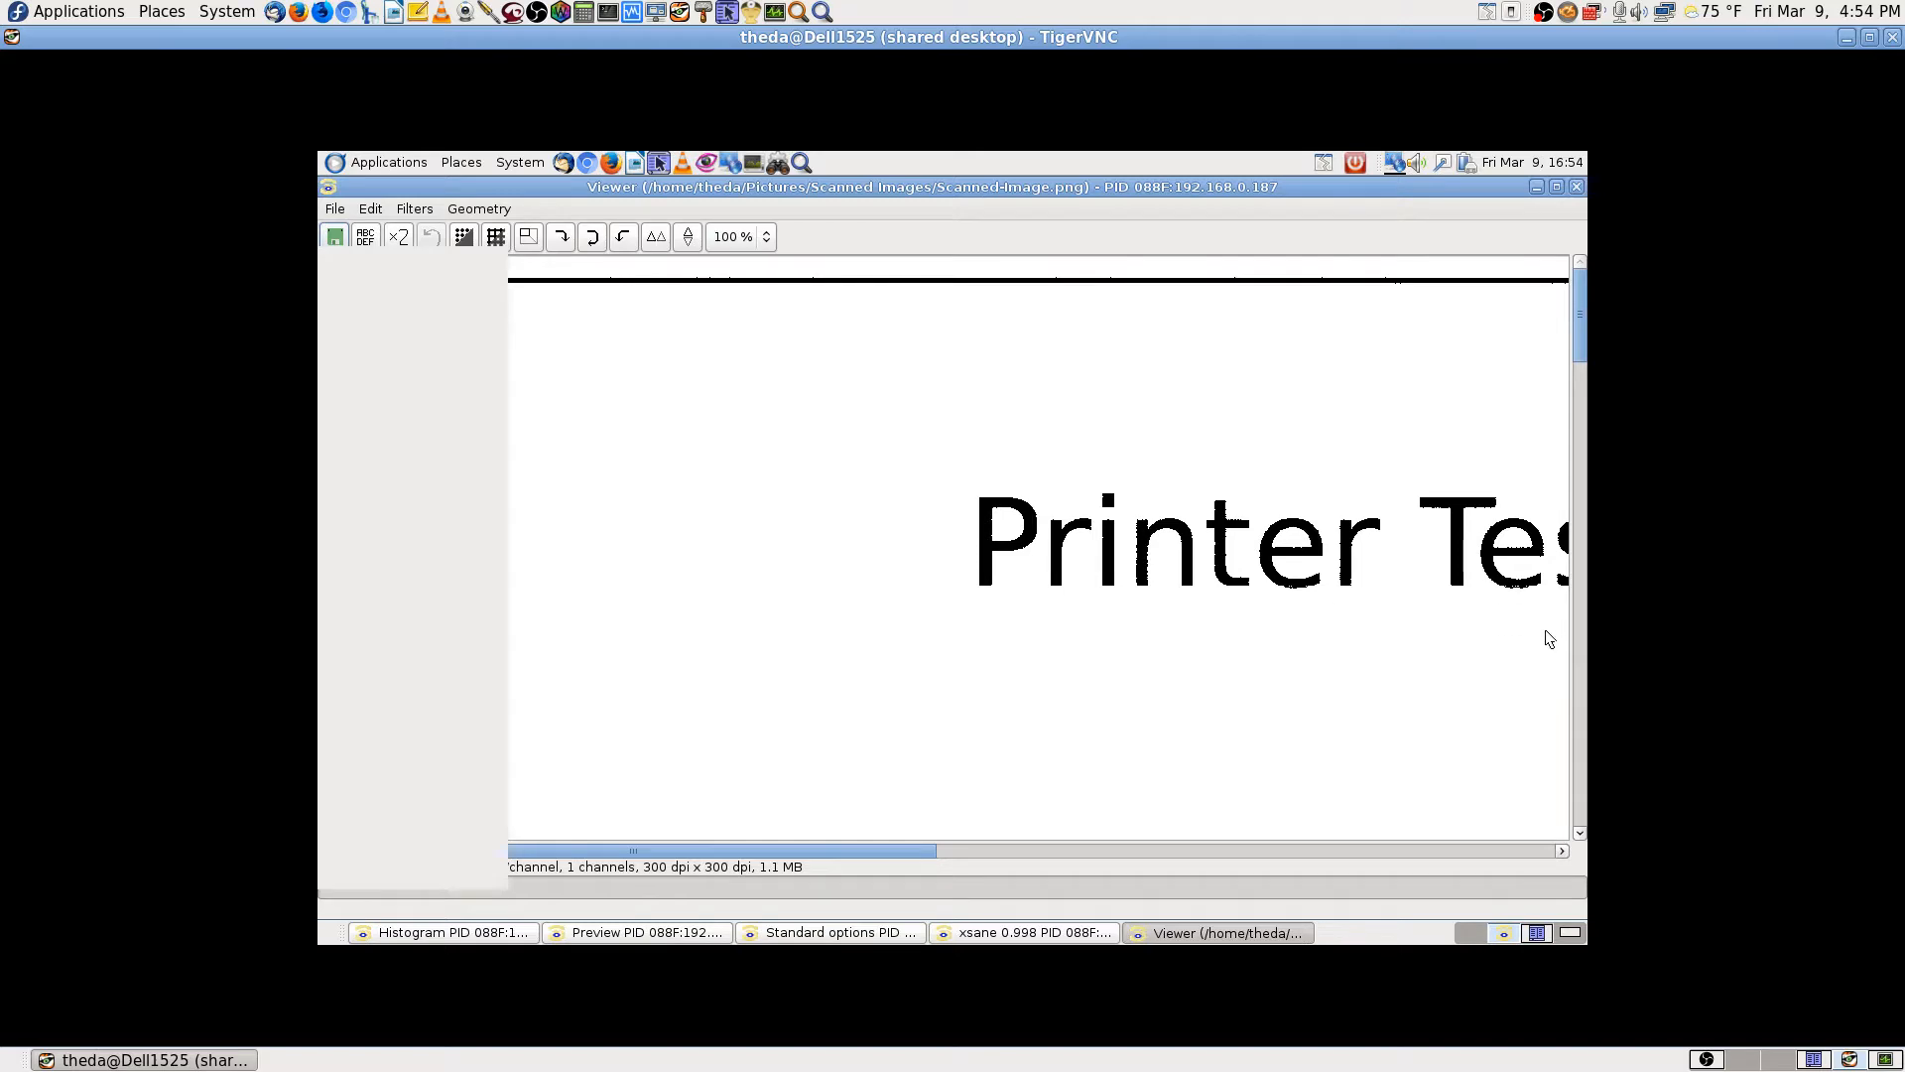
Step: Pan across the scanned Printer Test Page with the viewer's scrollbars, ending at its left border
drag(913, 852, 1253, 851)
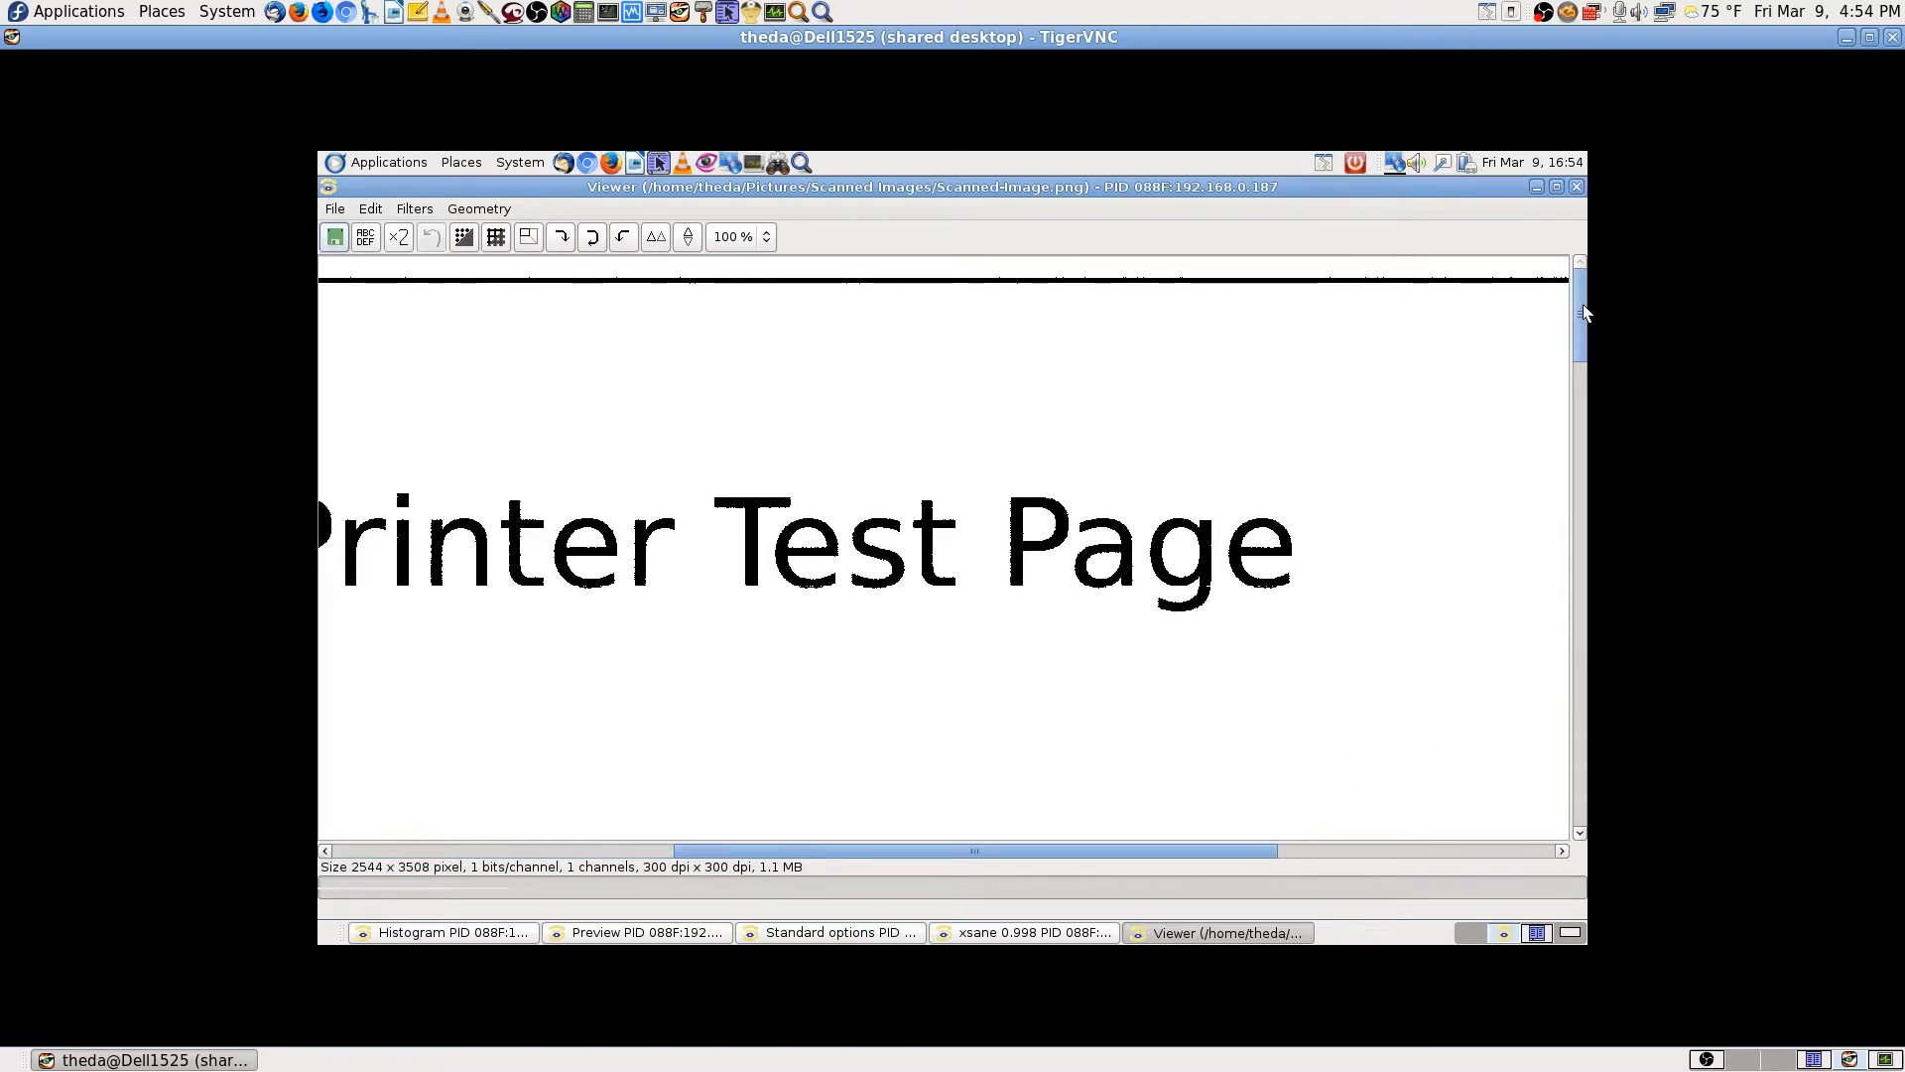
drag(1581, 313, 1658, 182)
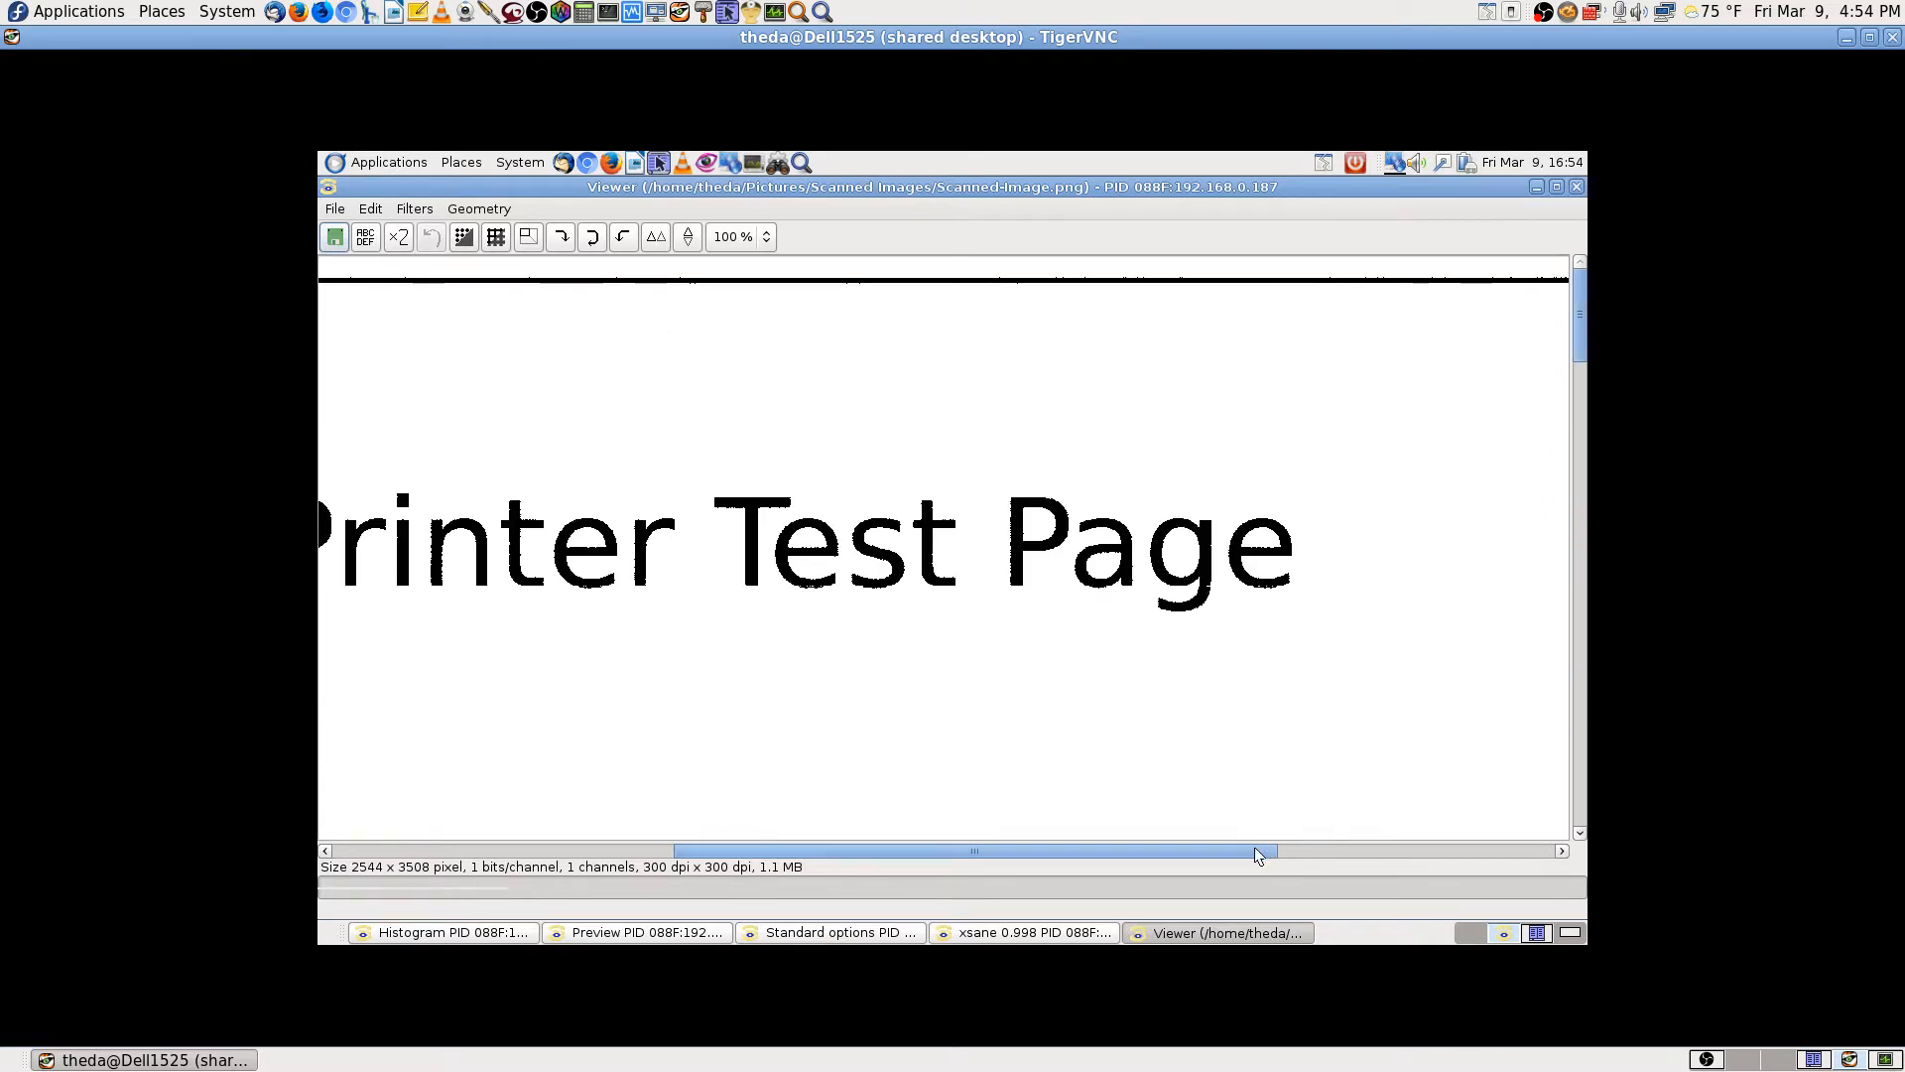
drag(1256, 854, 1564, 841)
click(556, 850)
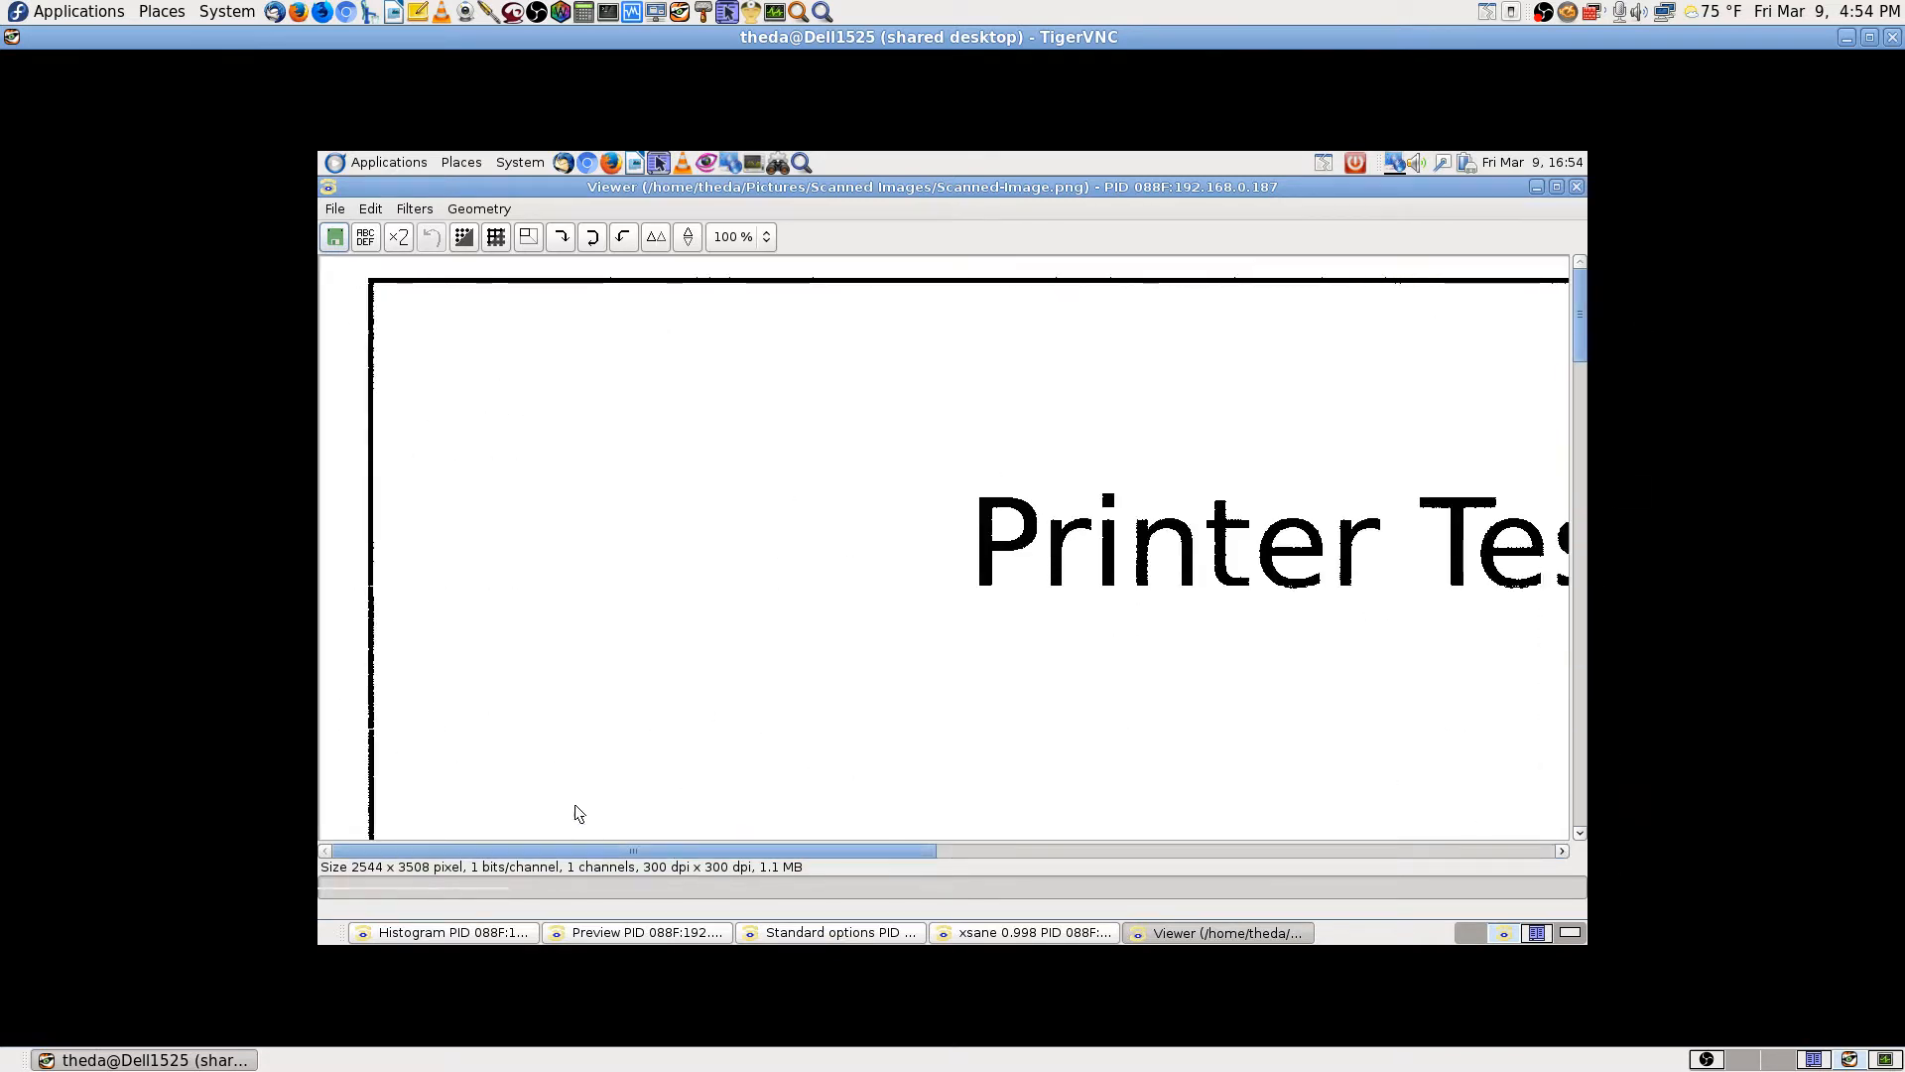
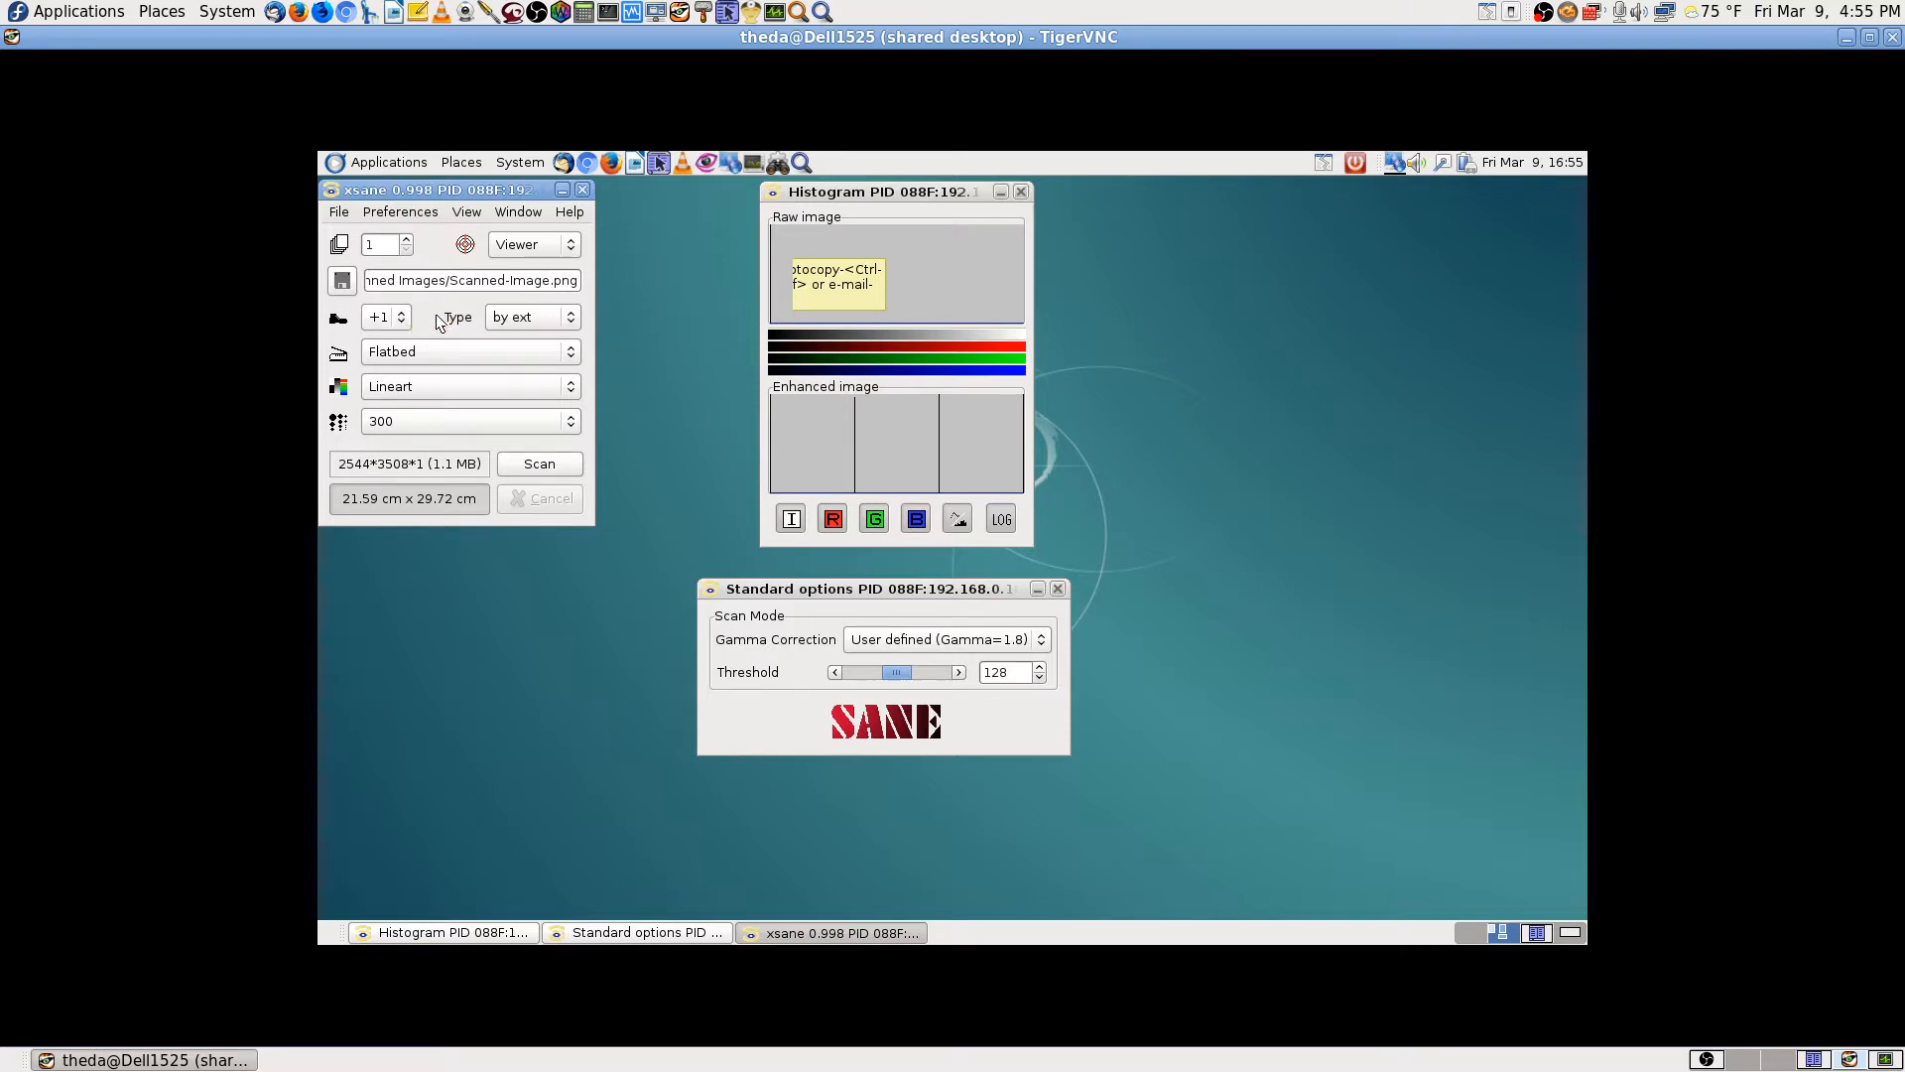
Step: Keep the filename counter step at +1 and the source at Flatbed, then close the TigerVNC window
click(398, 319)
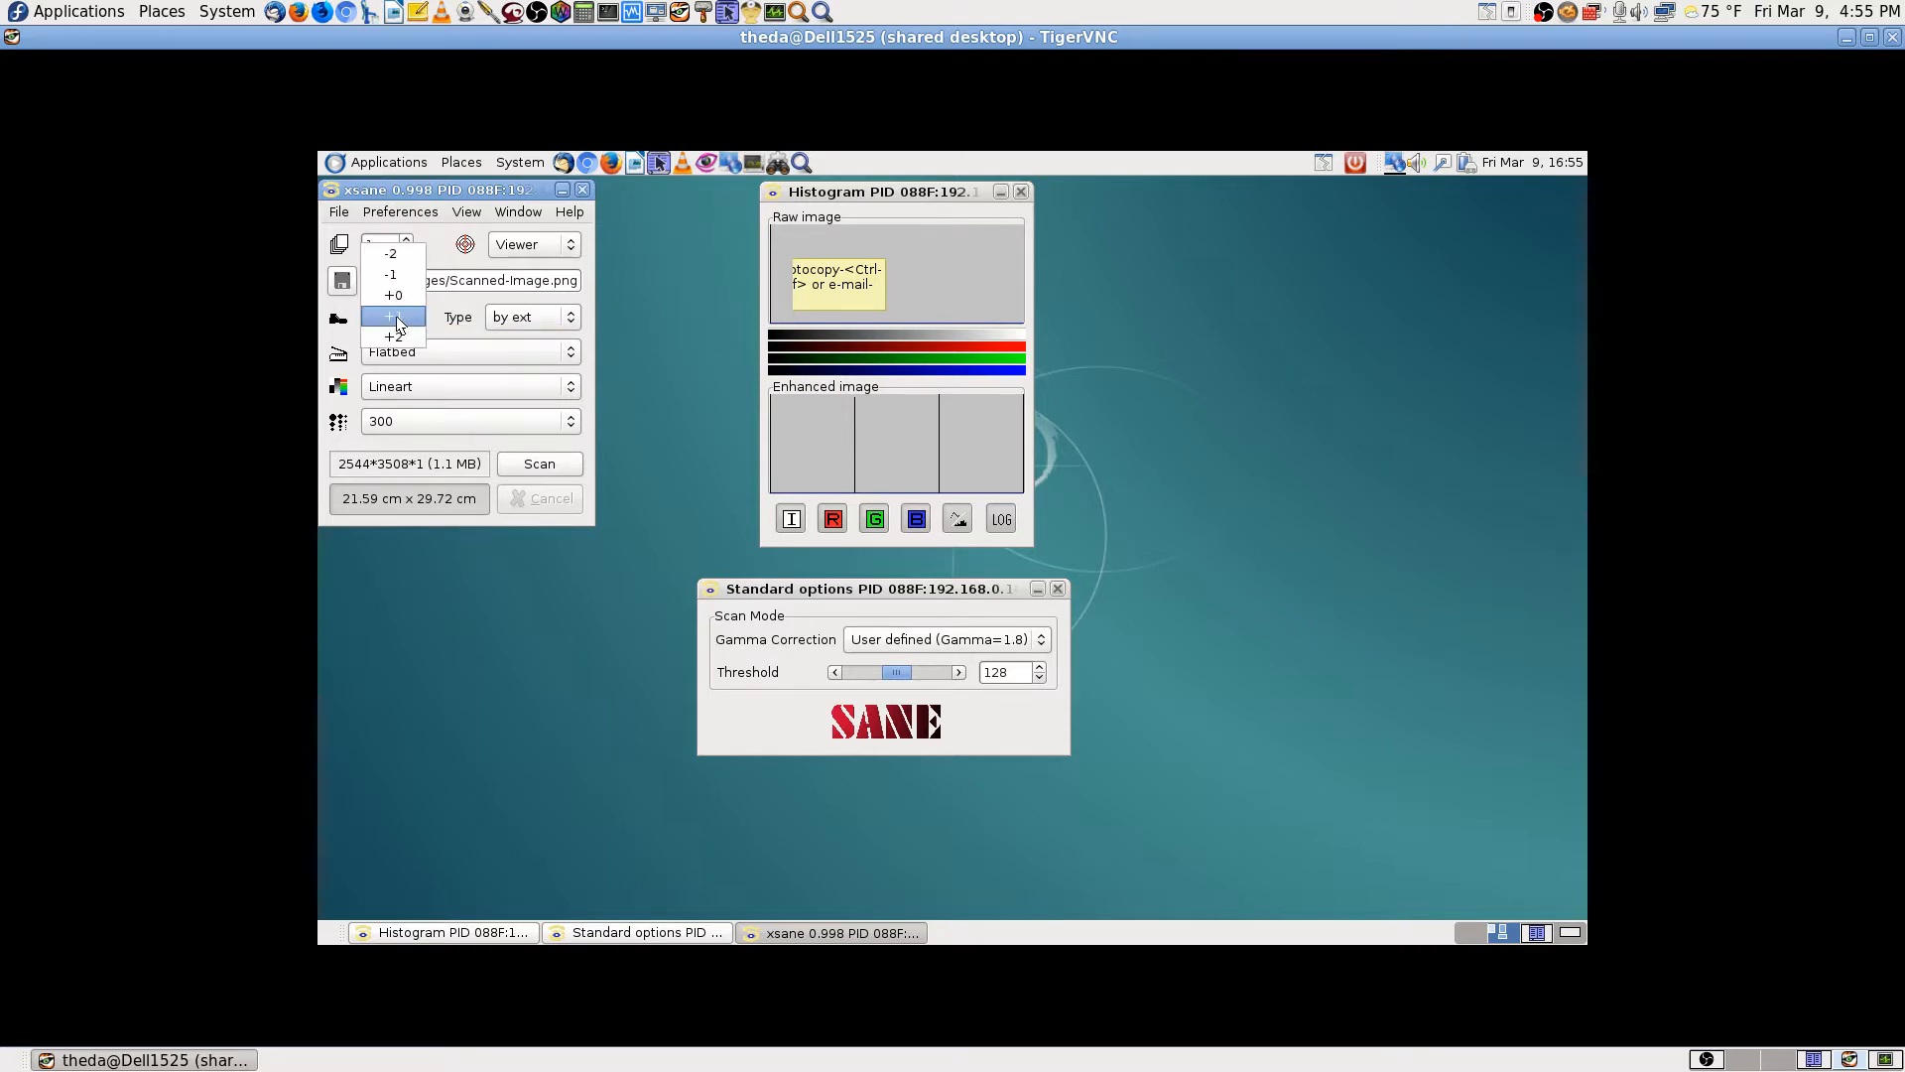
click(398, 324)
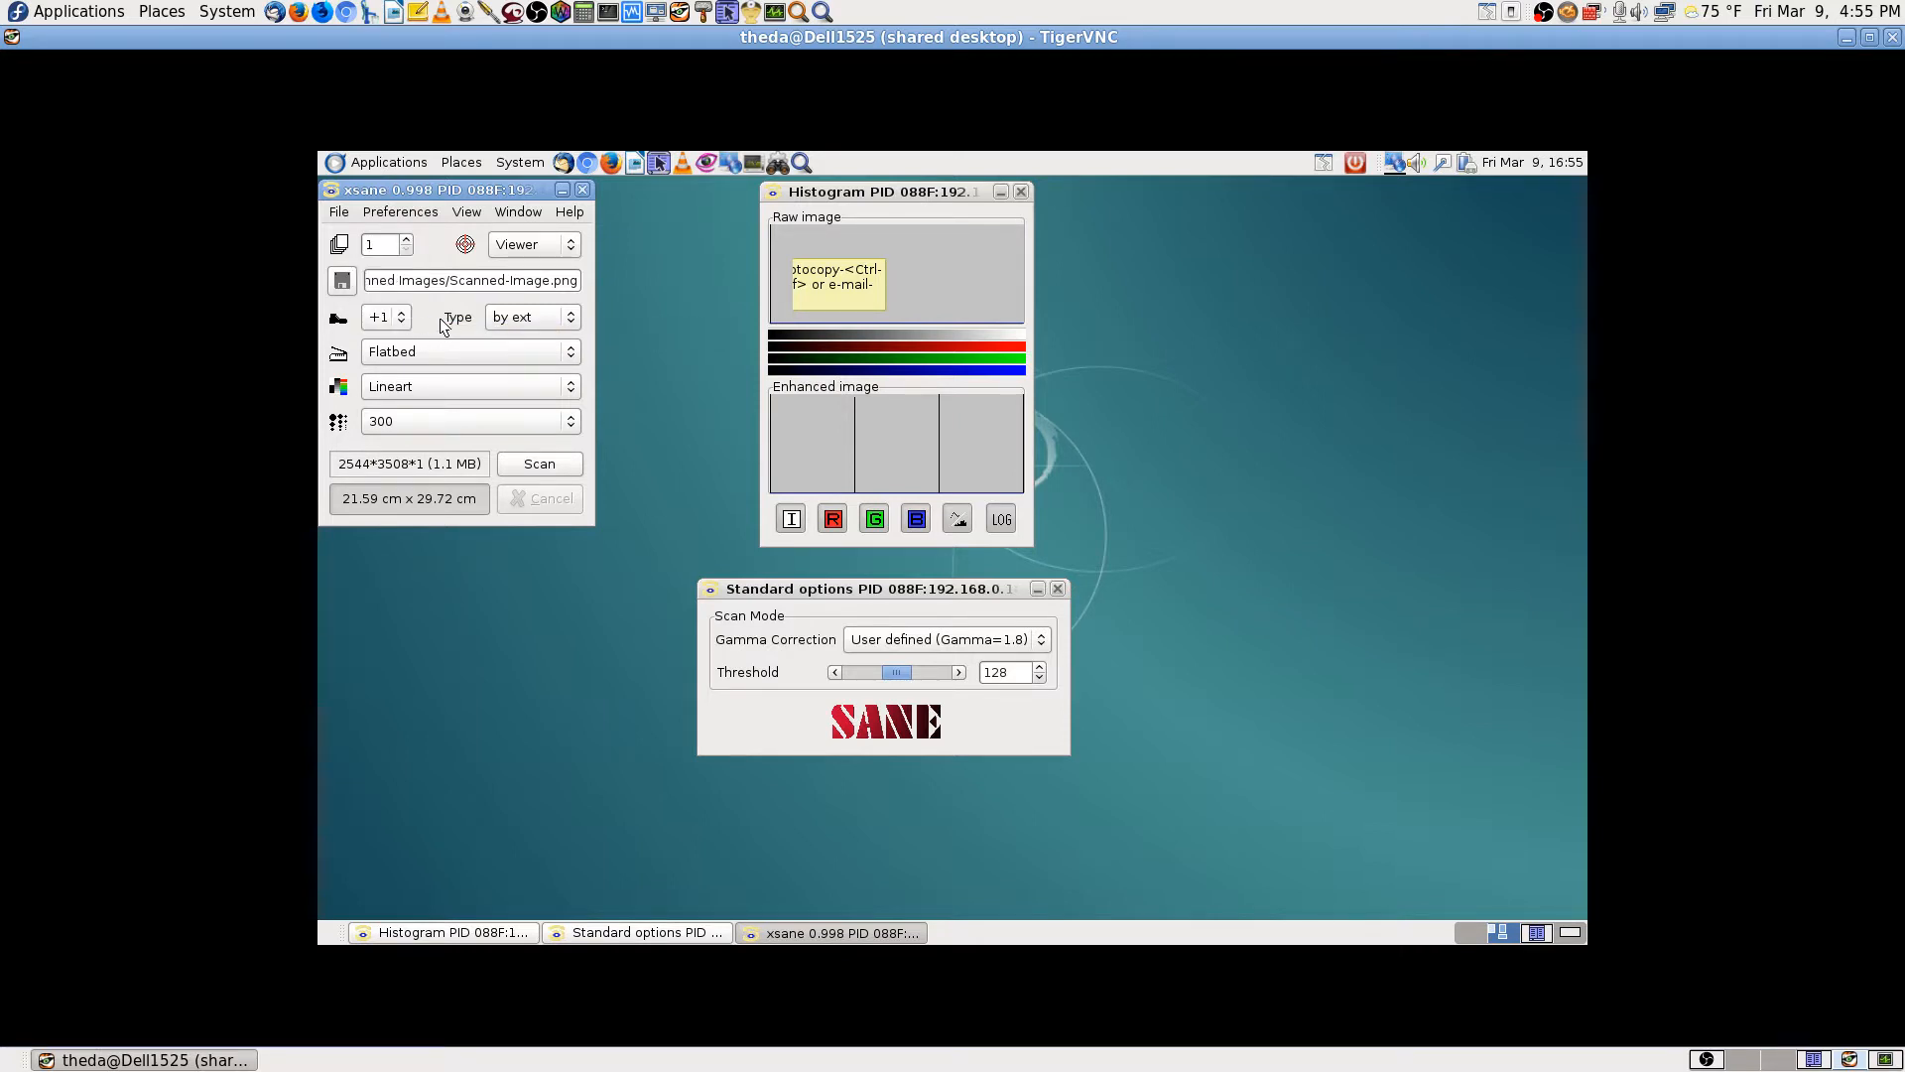
click(571, 355)
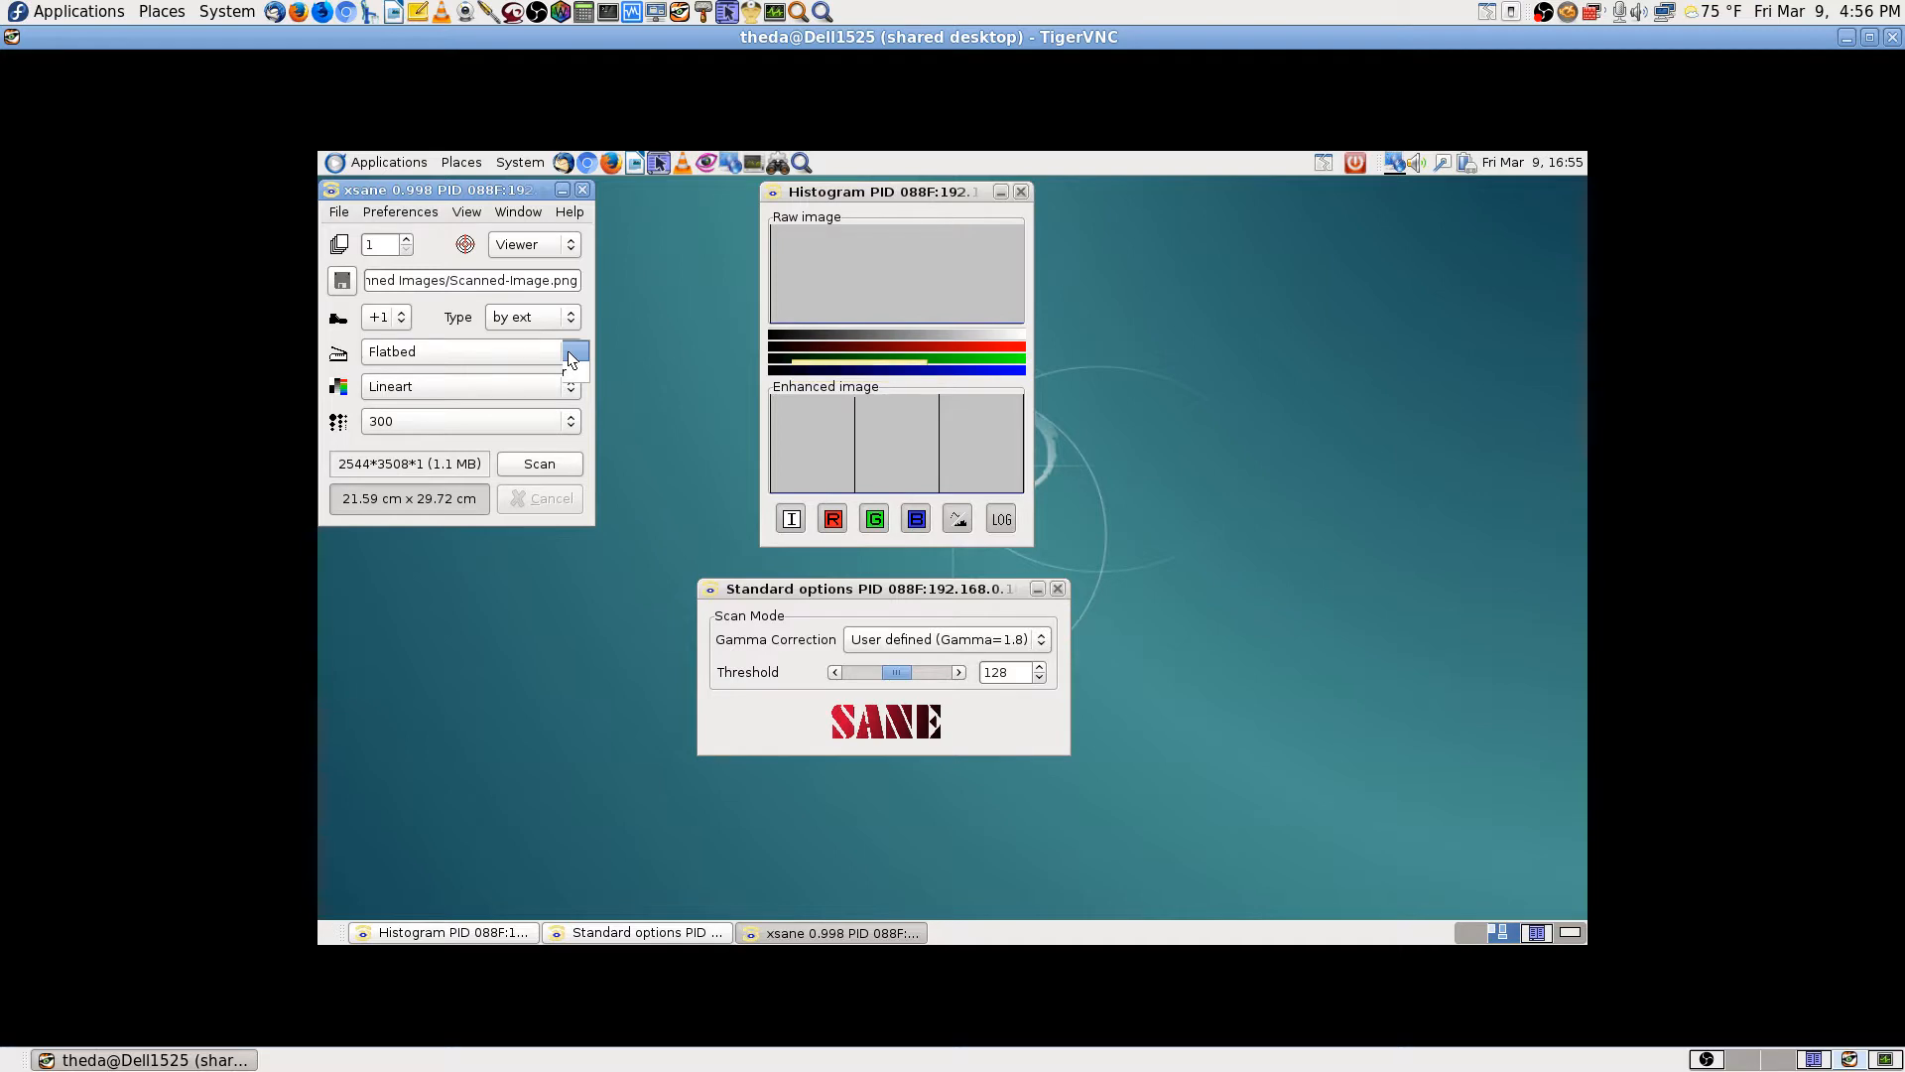
click(568, 359)
click(1892, 37)
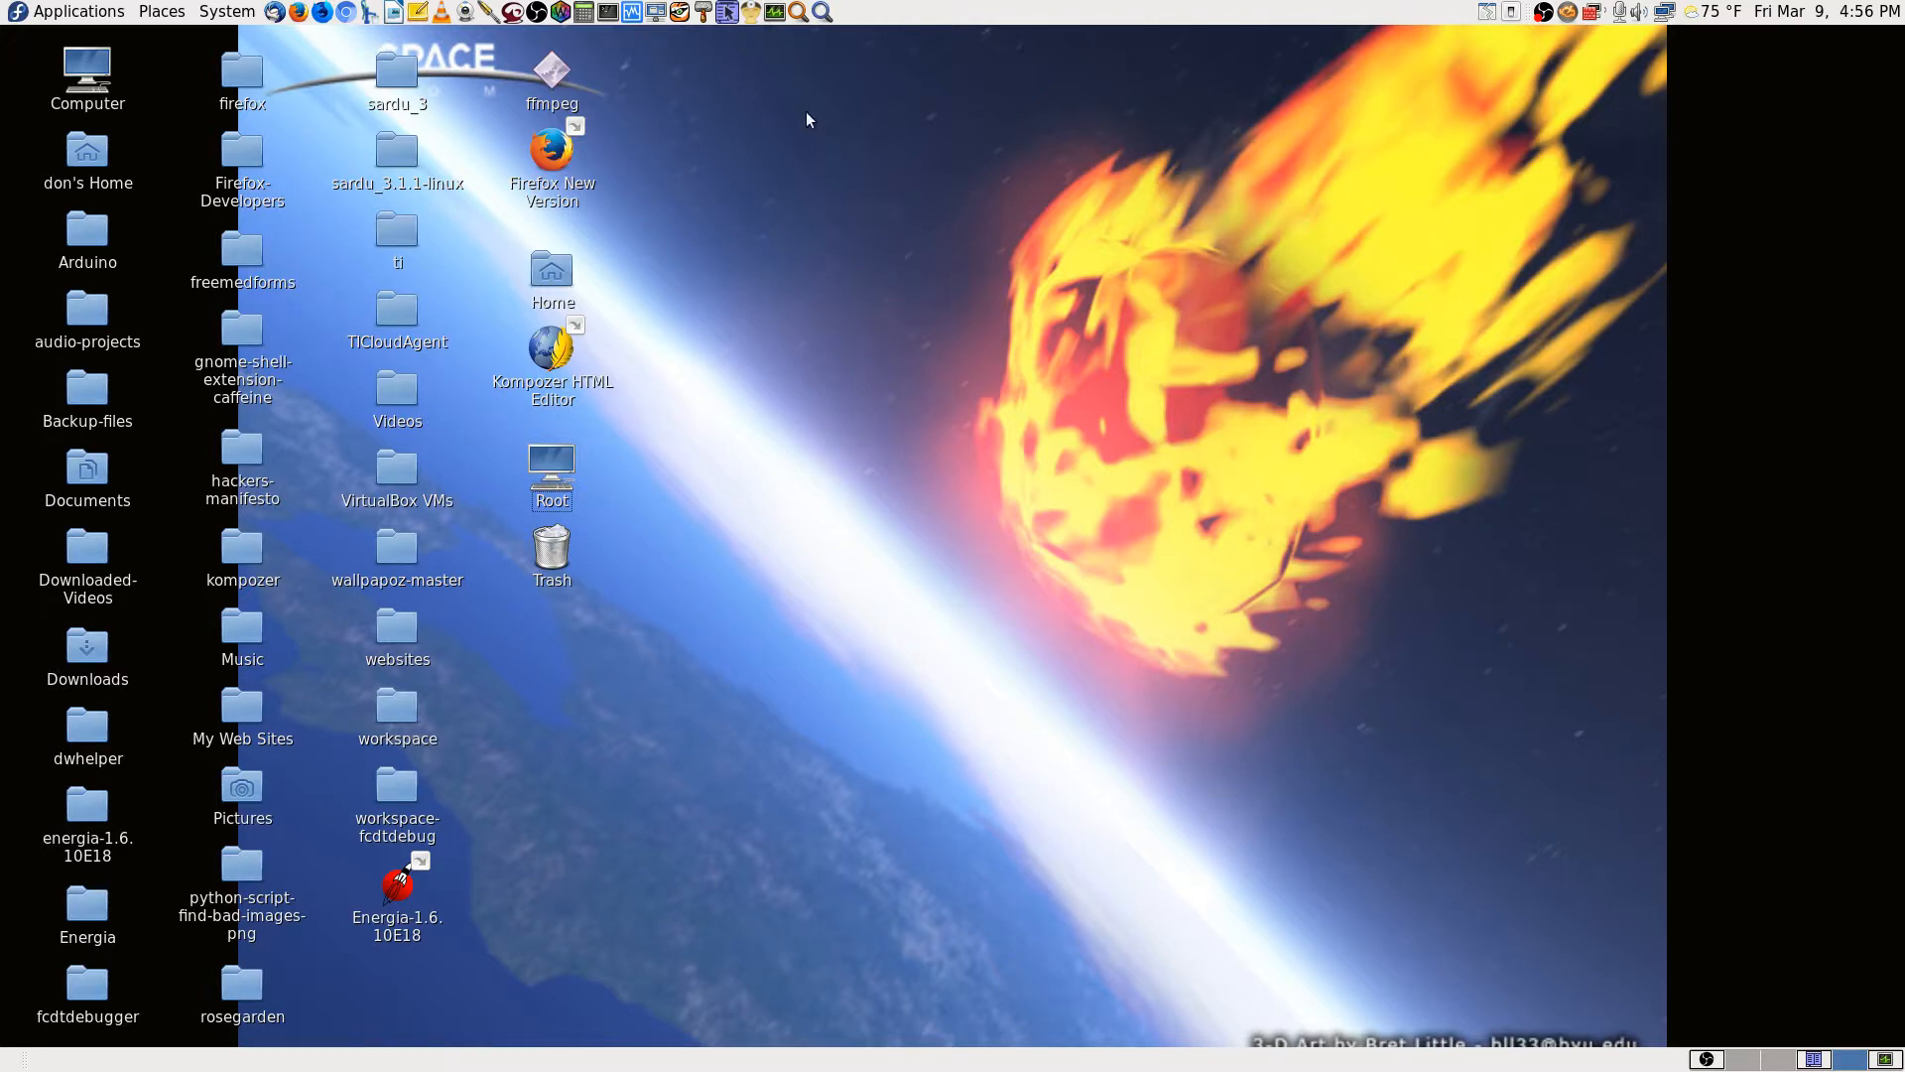
Step: Reconnect TigerVNC to the remote Debian desktop with the session password and maximize the window
click(679, 11)
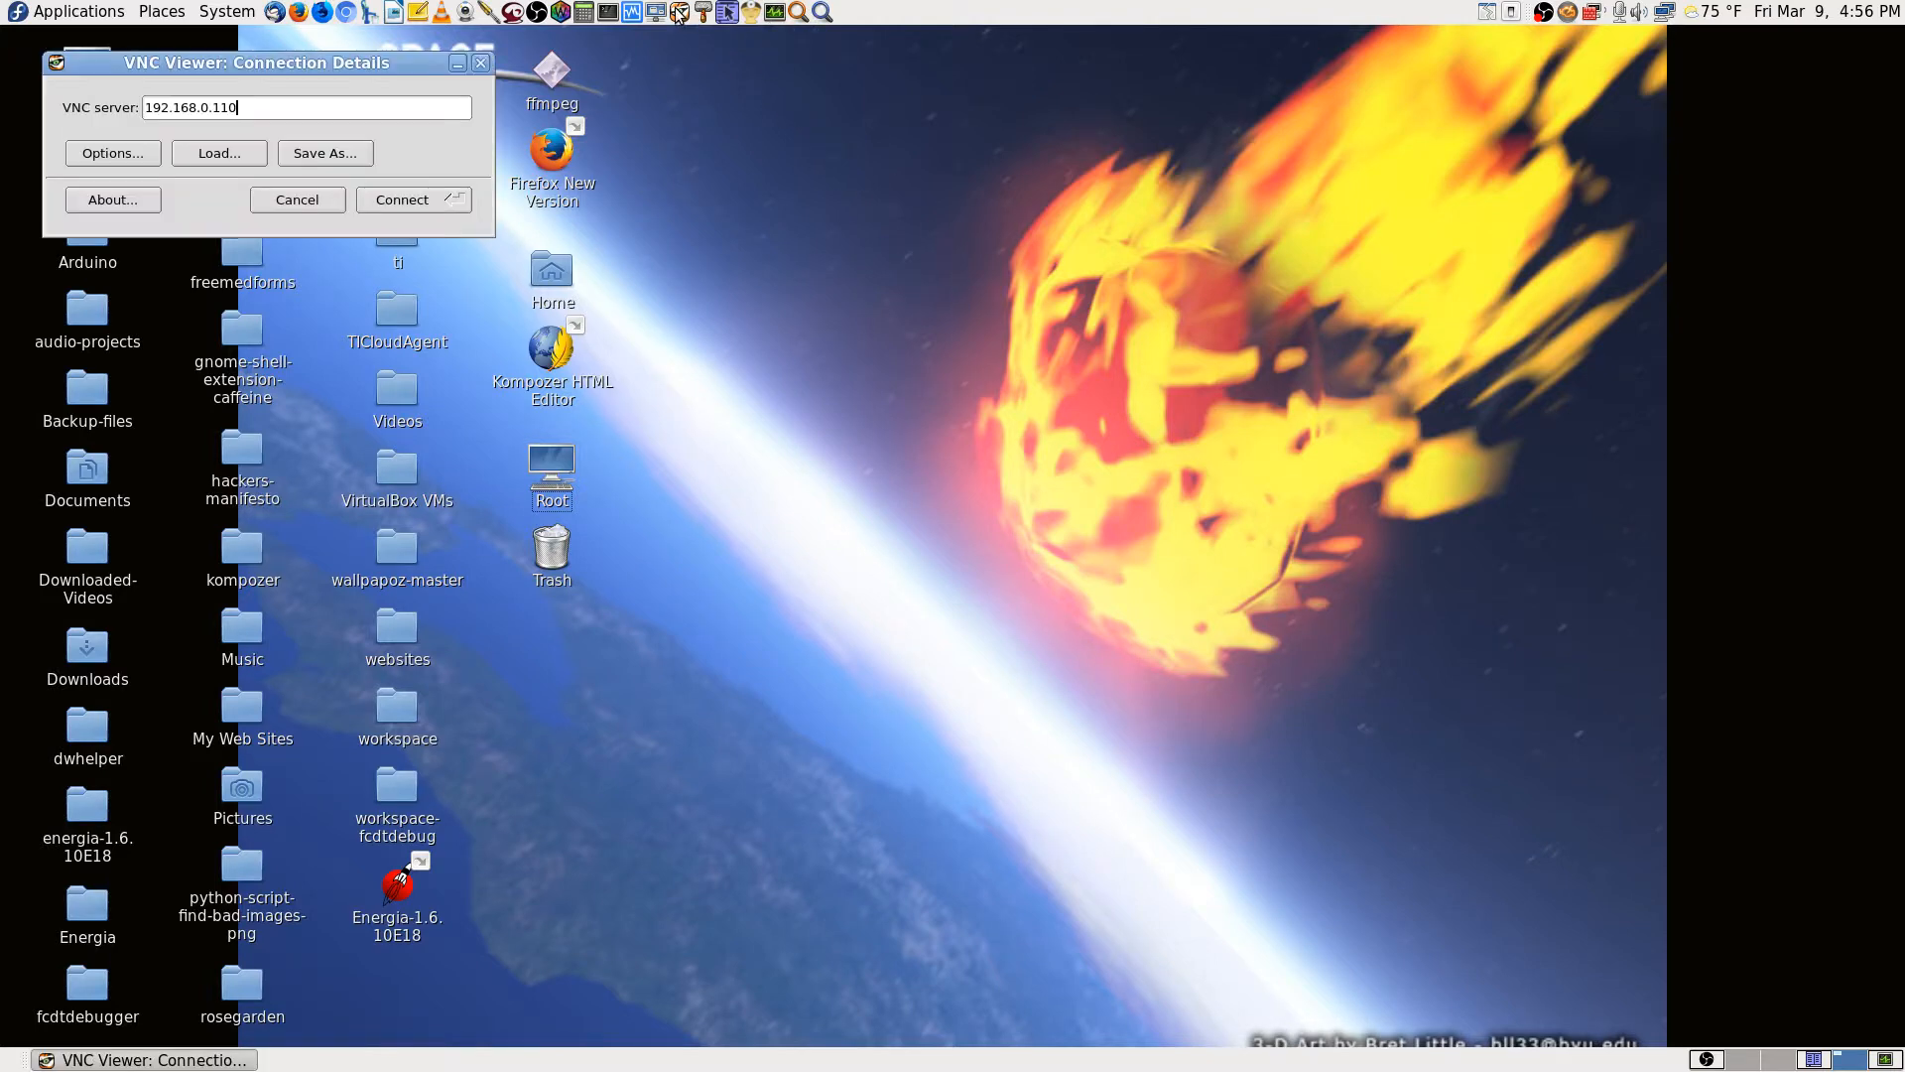
click(402, 204)
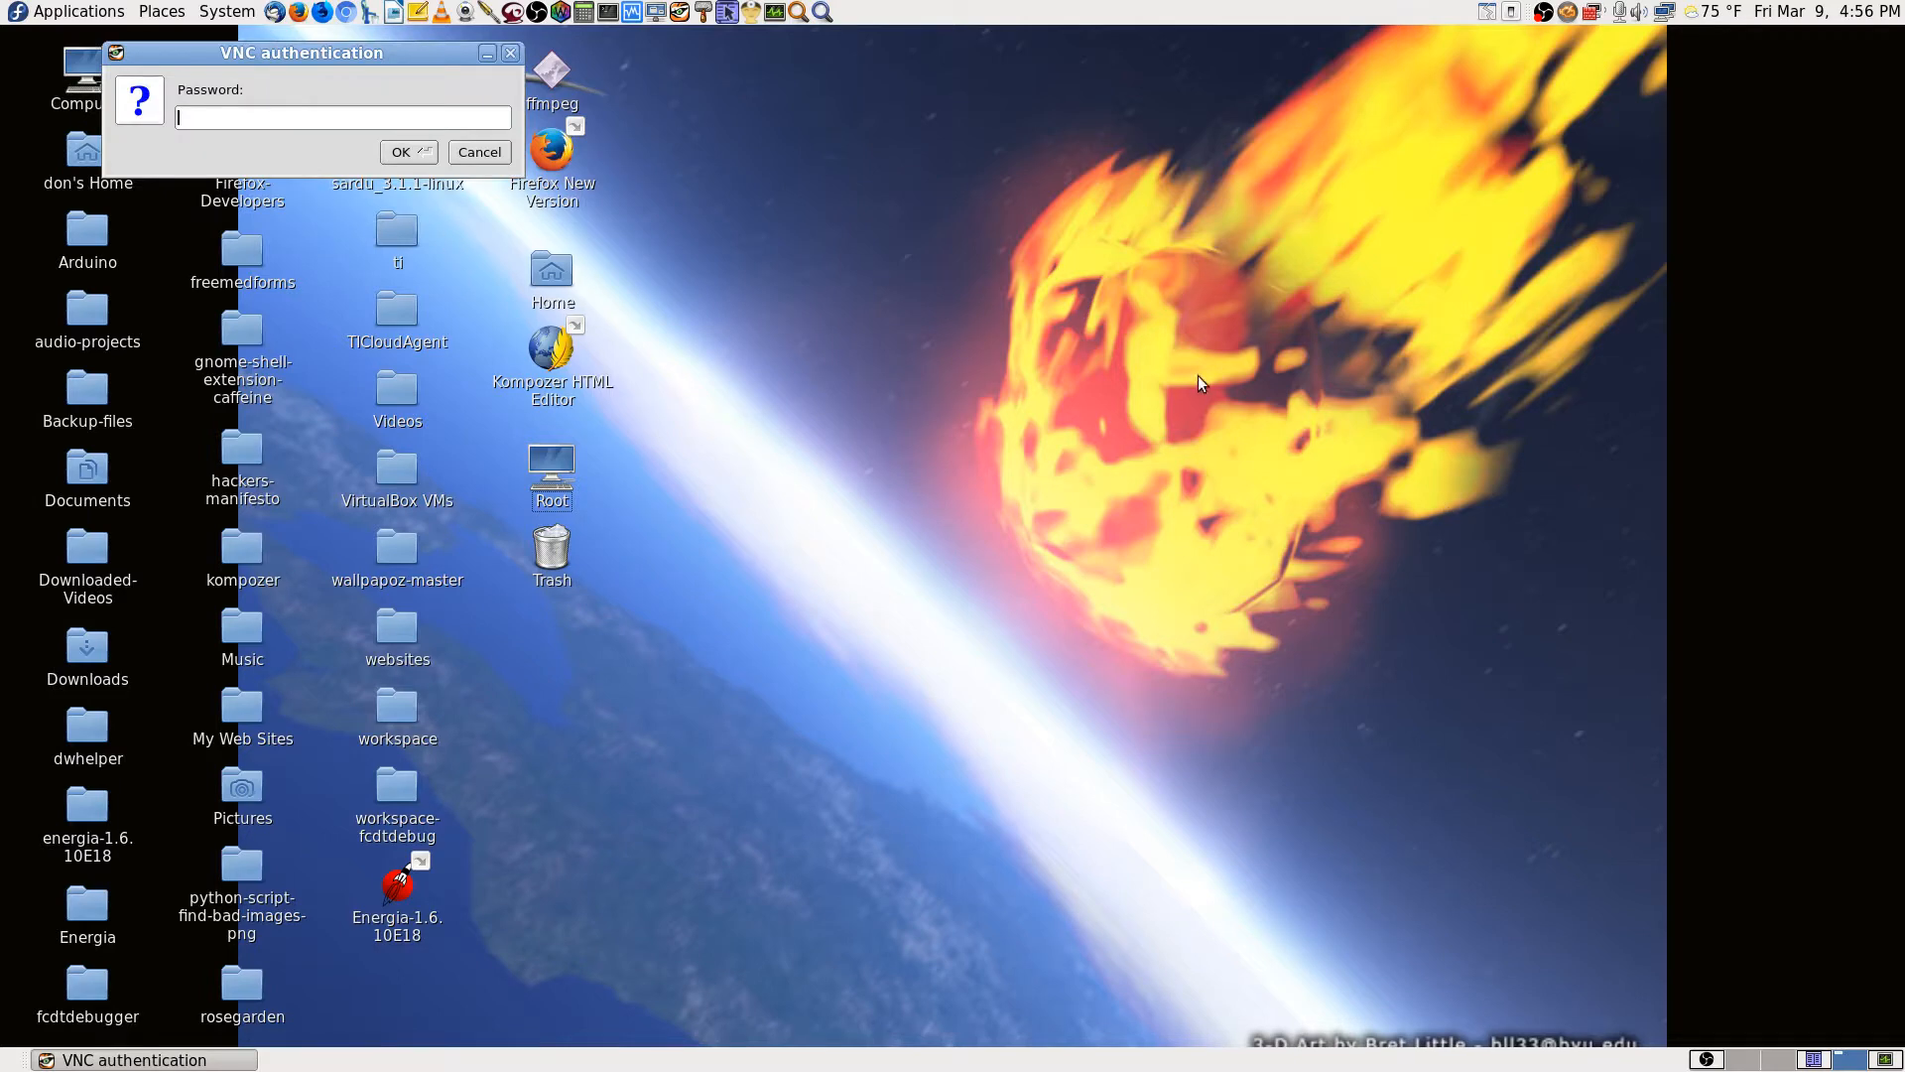
text(••••••••)
key(Return)
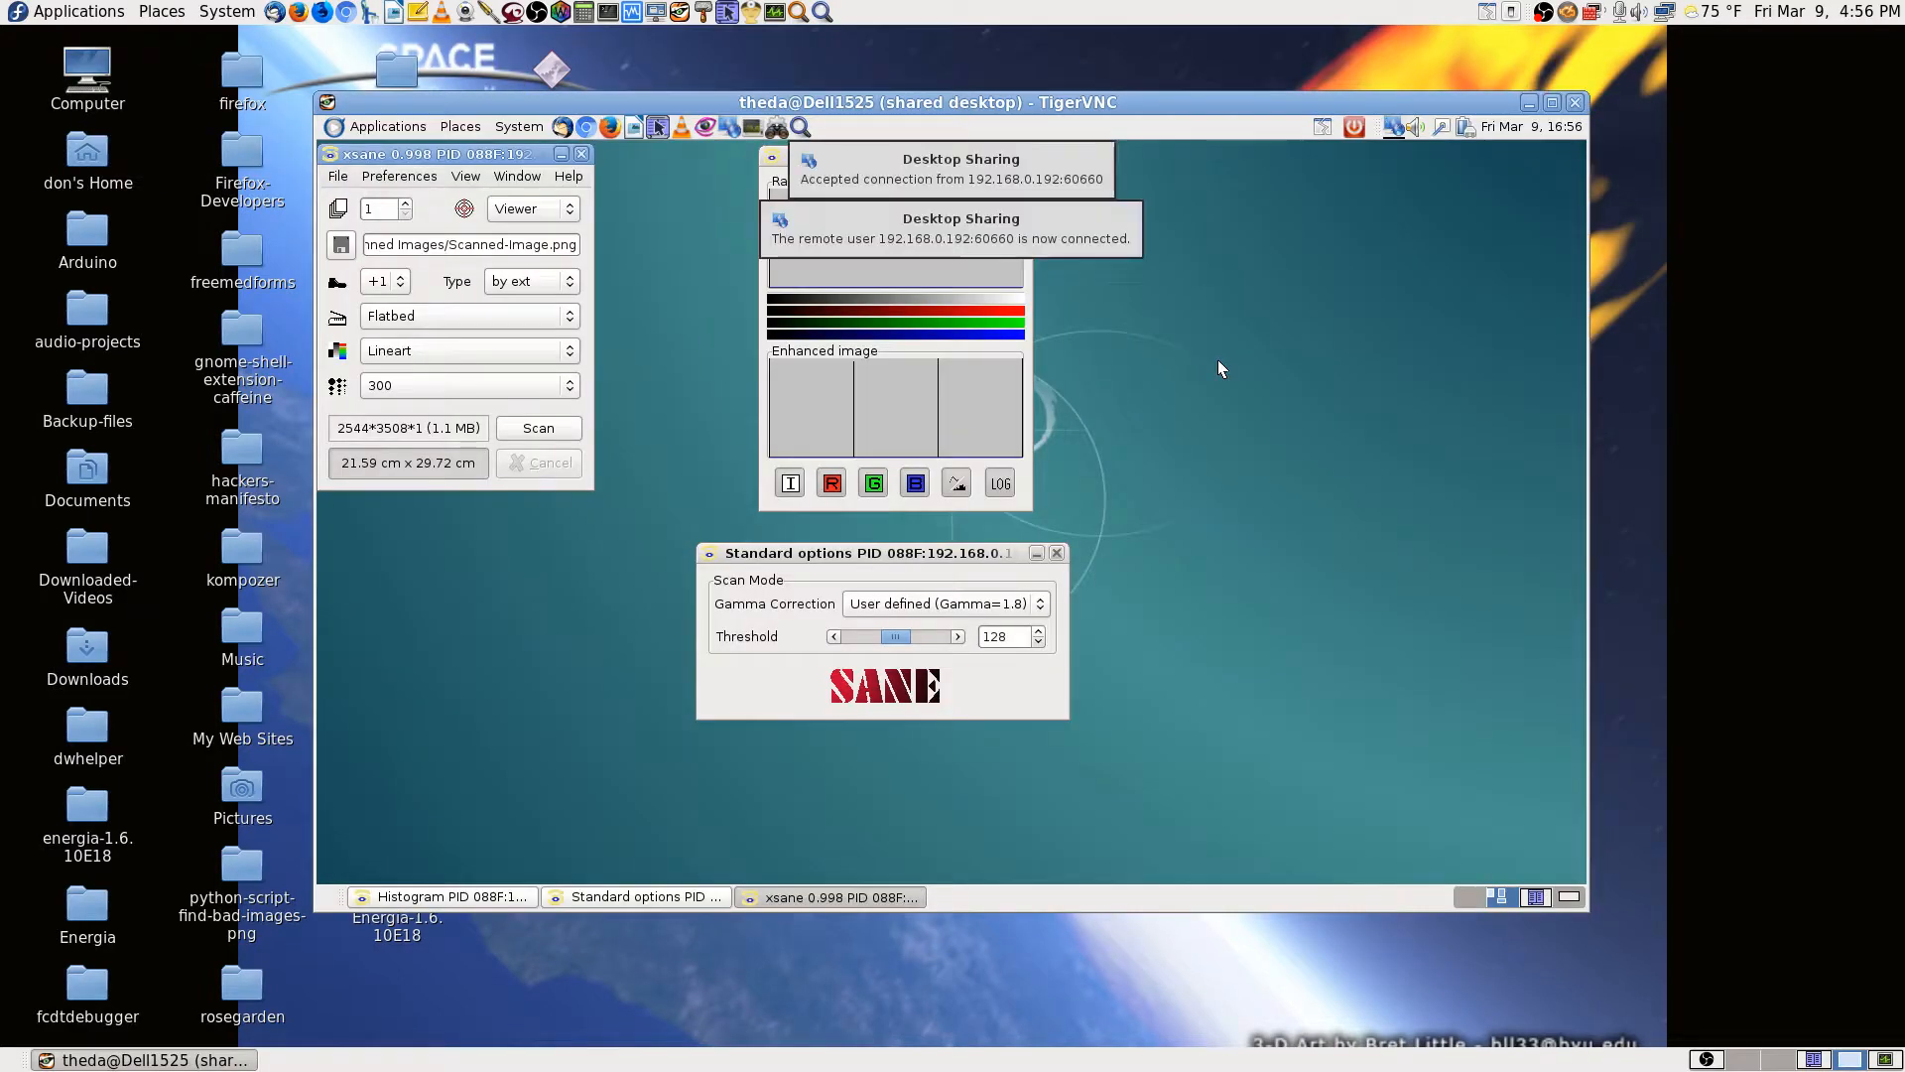
click(1553, 103)
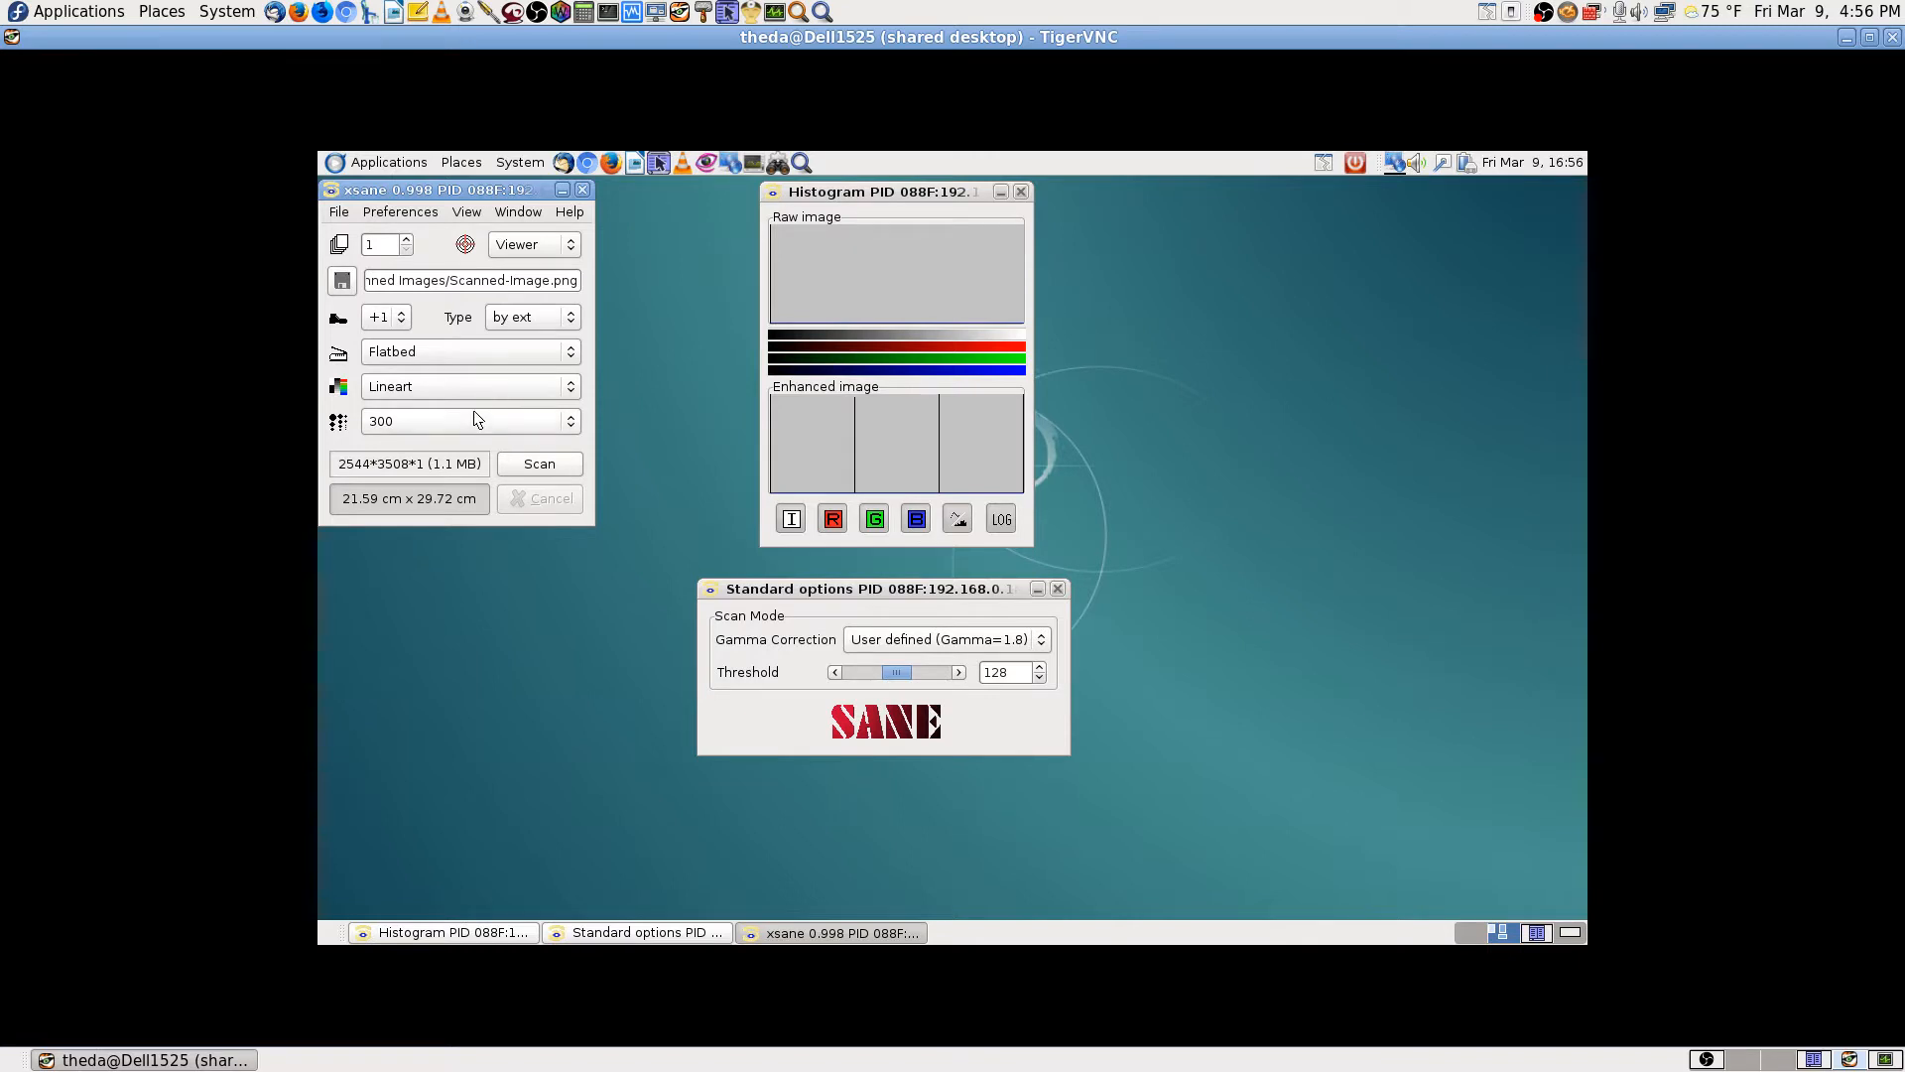
Step: Switch the scan mode to Color and scan the test page at 300 dpi
click(531, 387)
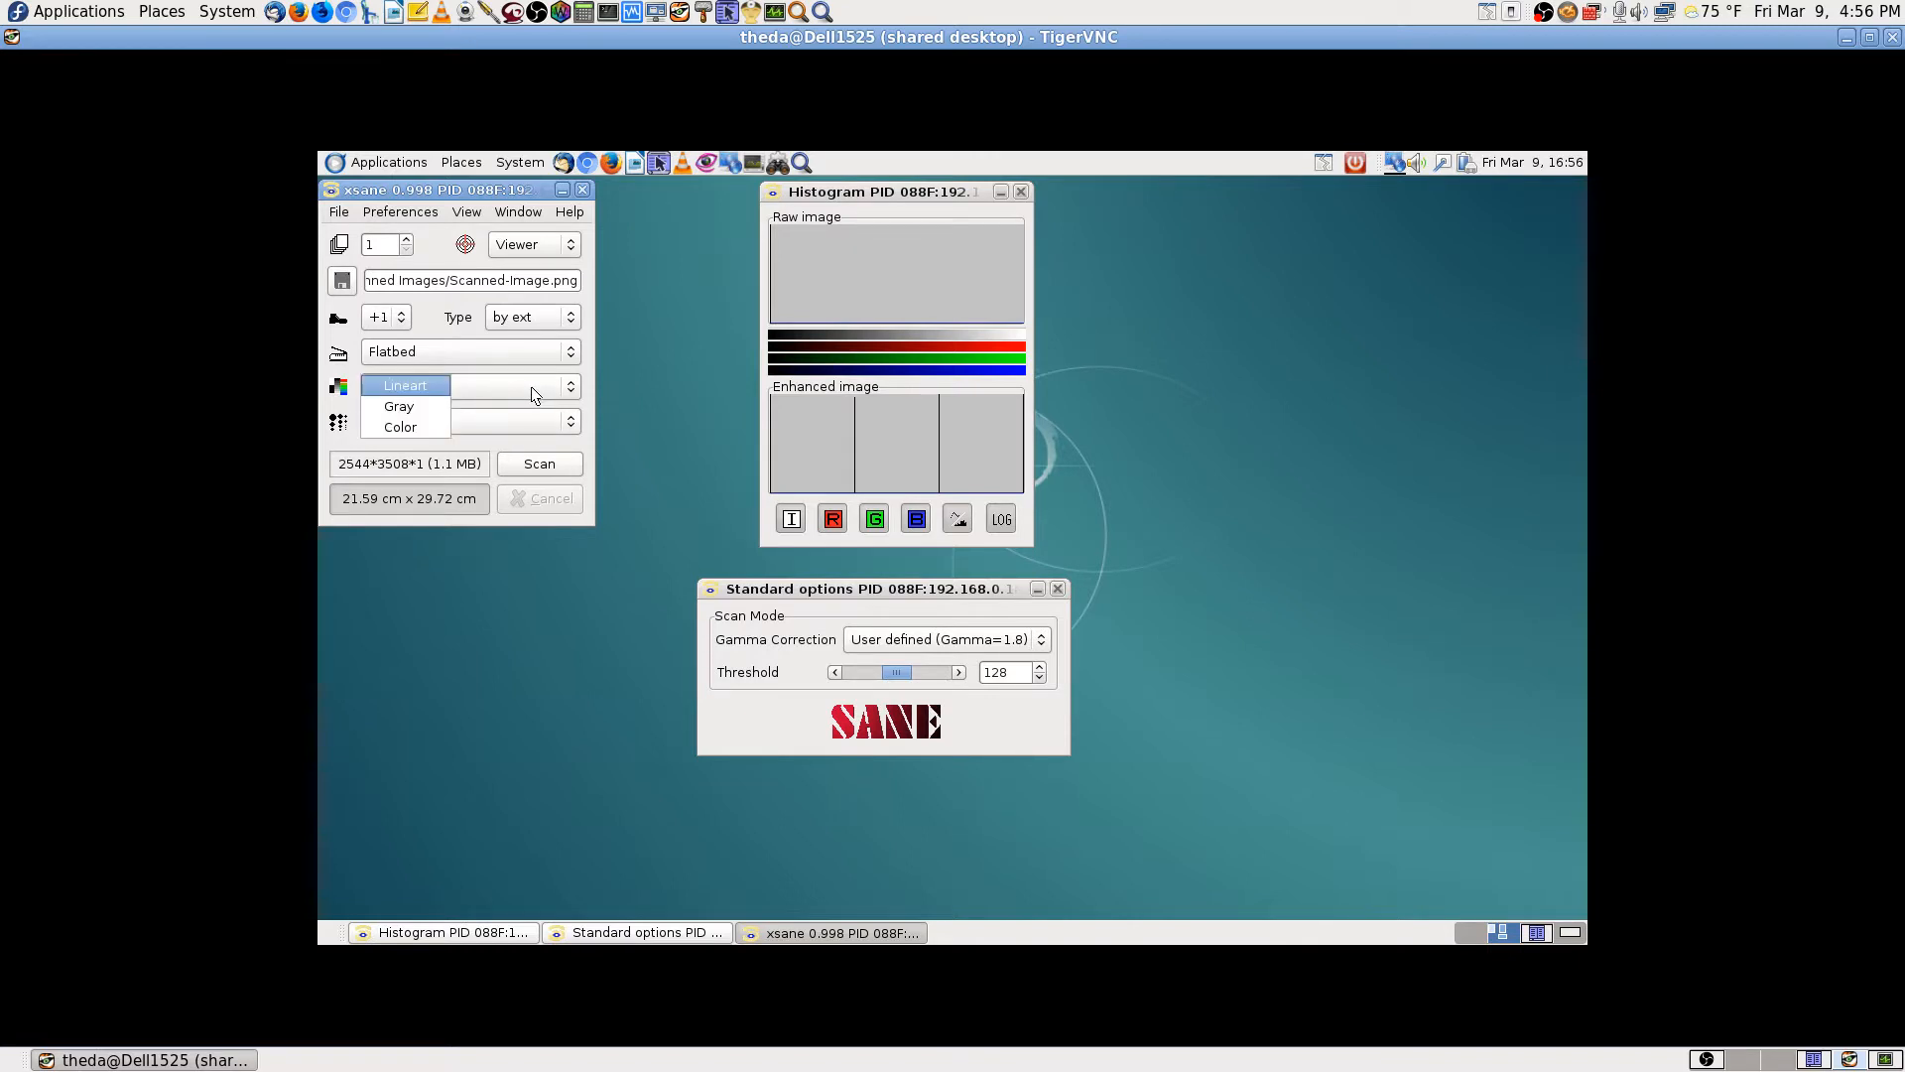
click(406, 428)
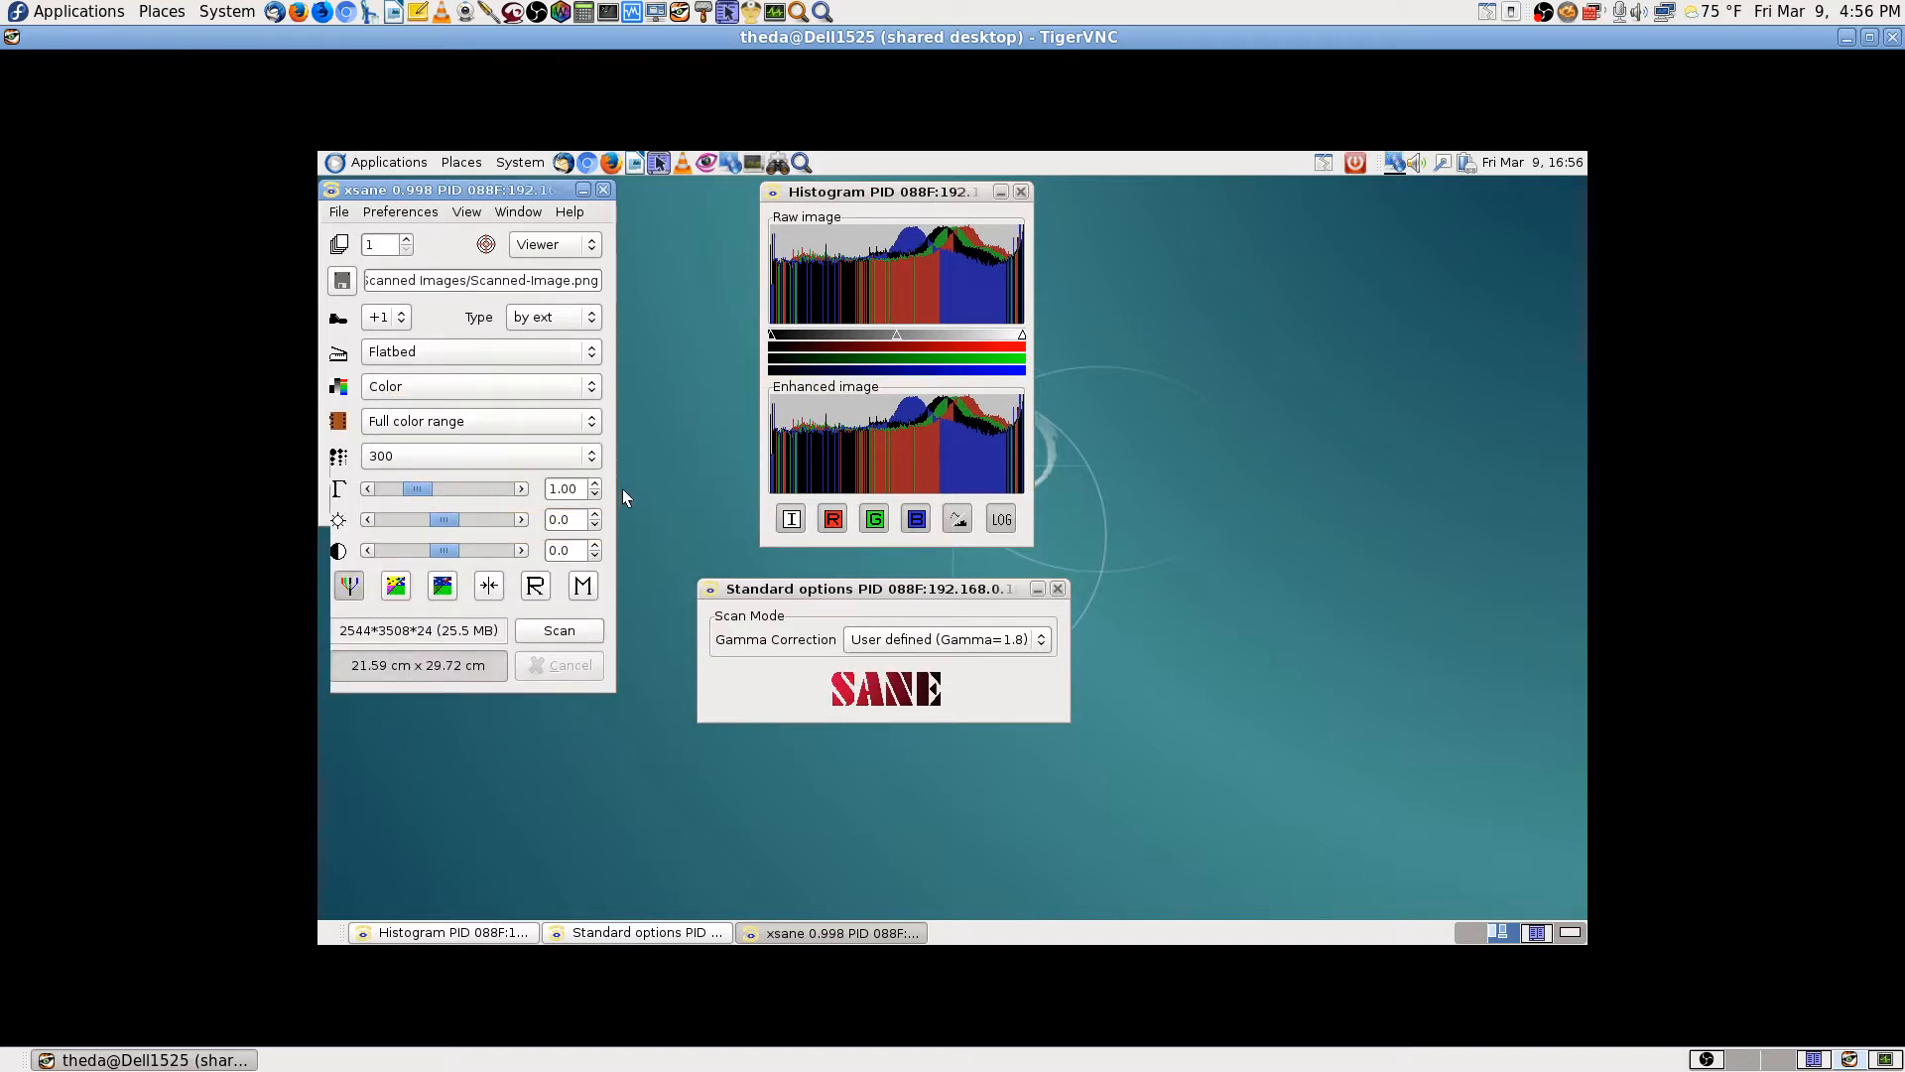
click(584, 633)
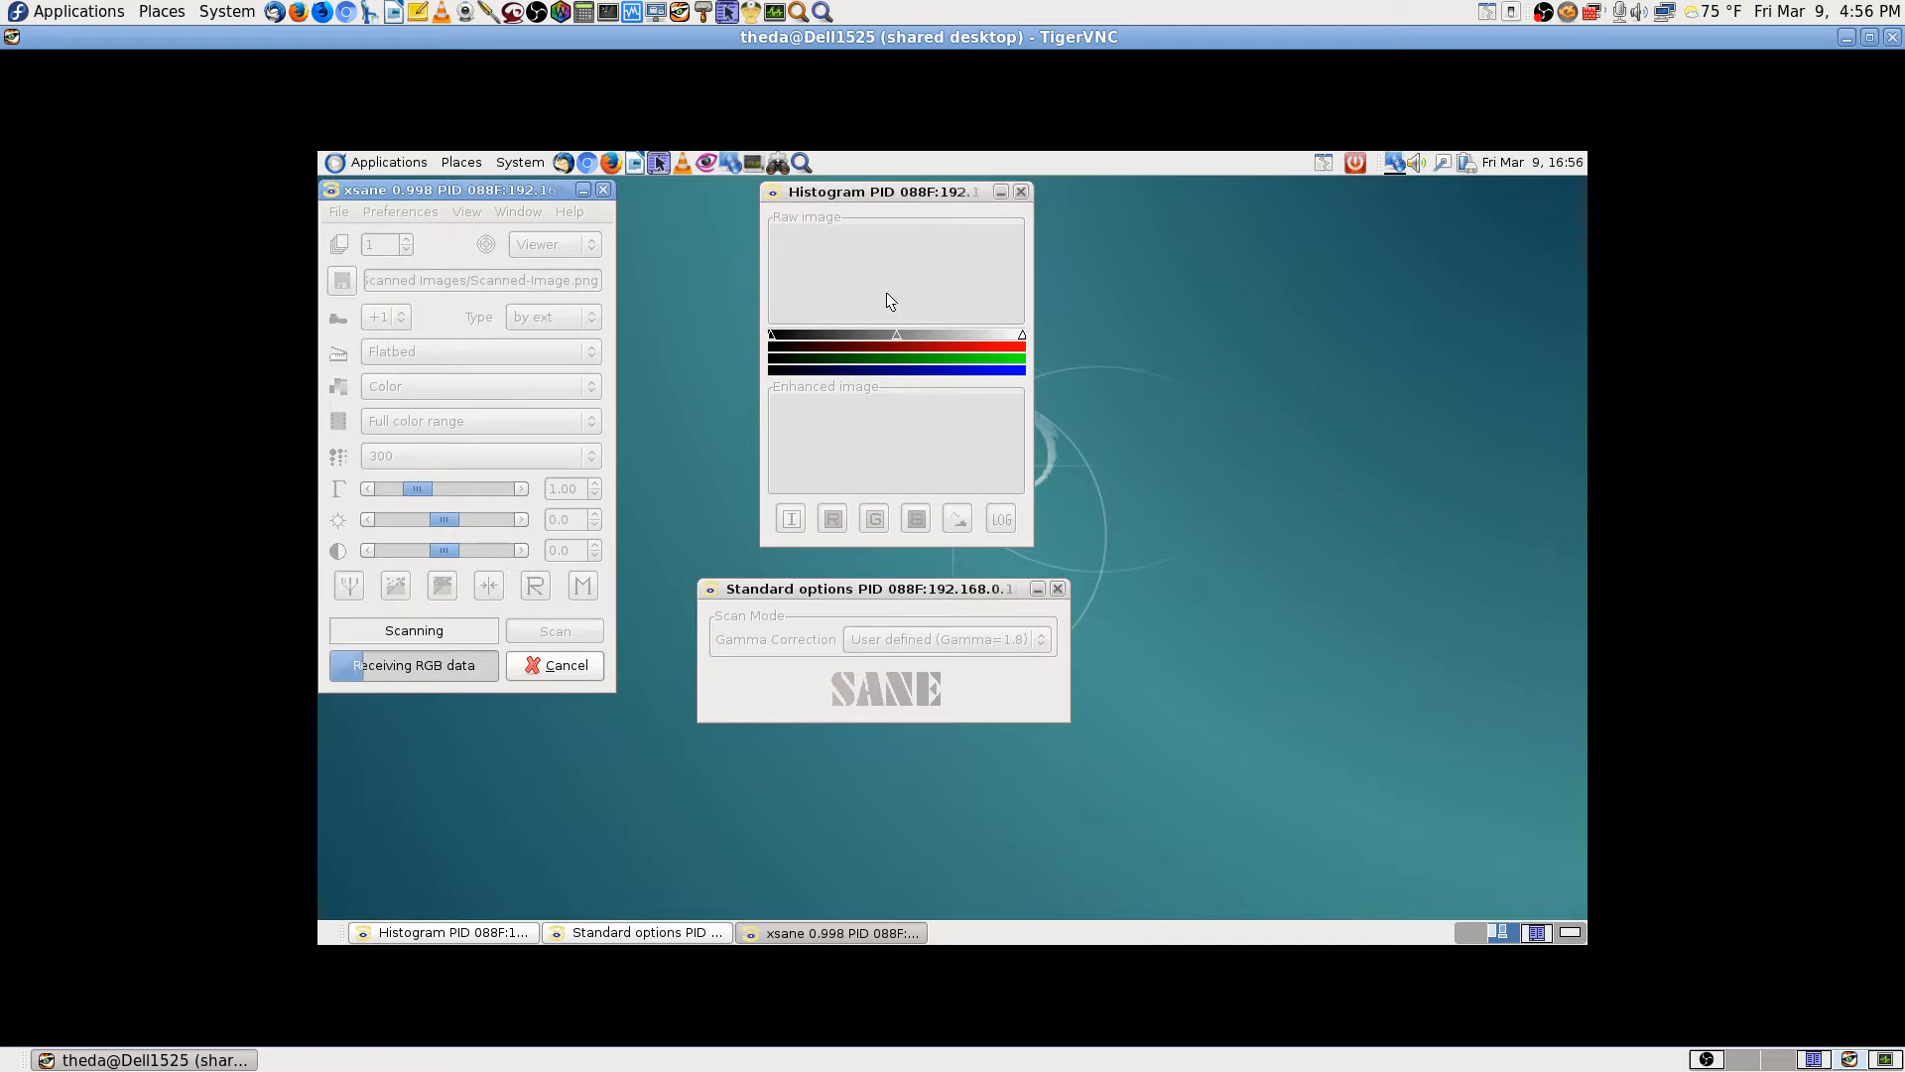
Step: Reposition the Histogram and Standard options windows while the scan runs
drag(889, 189, 771, 186)
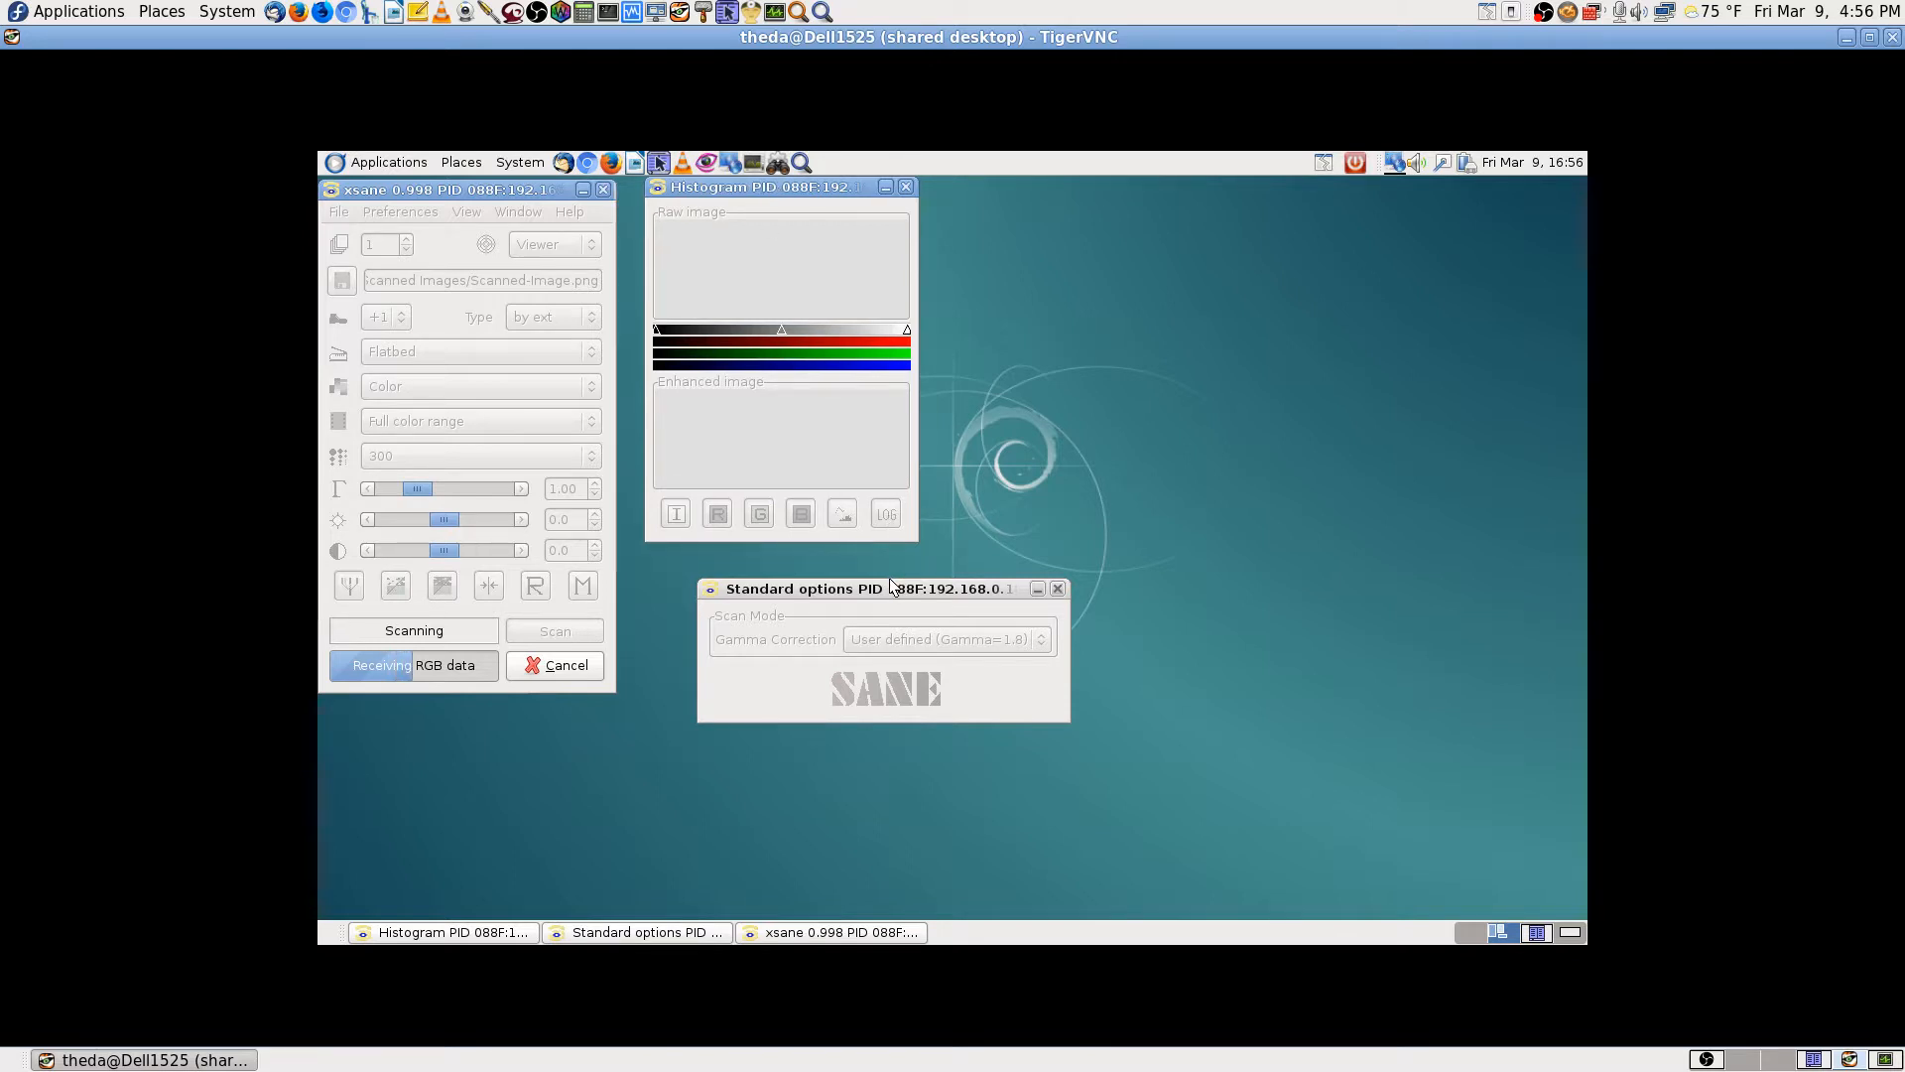
drag(889, 579, 824, 548)
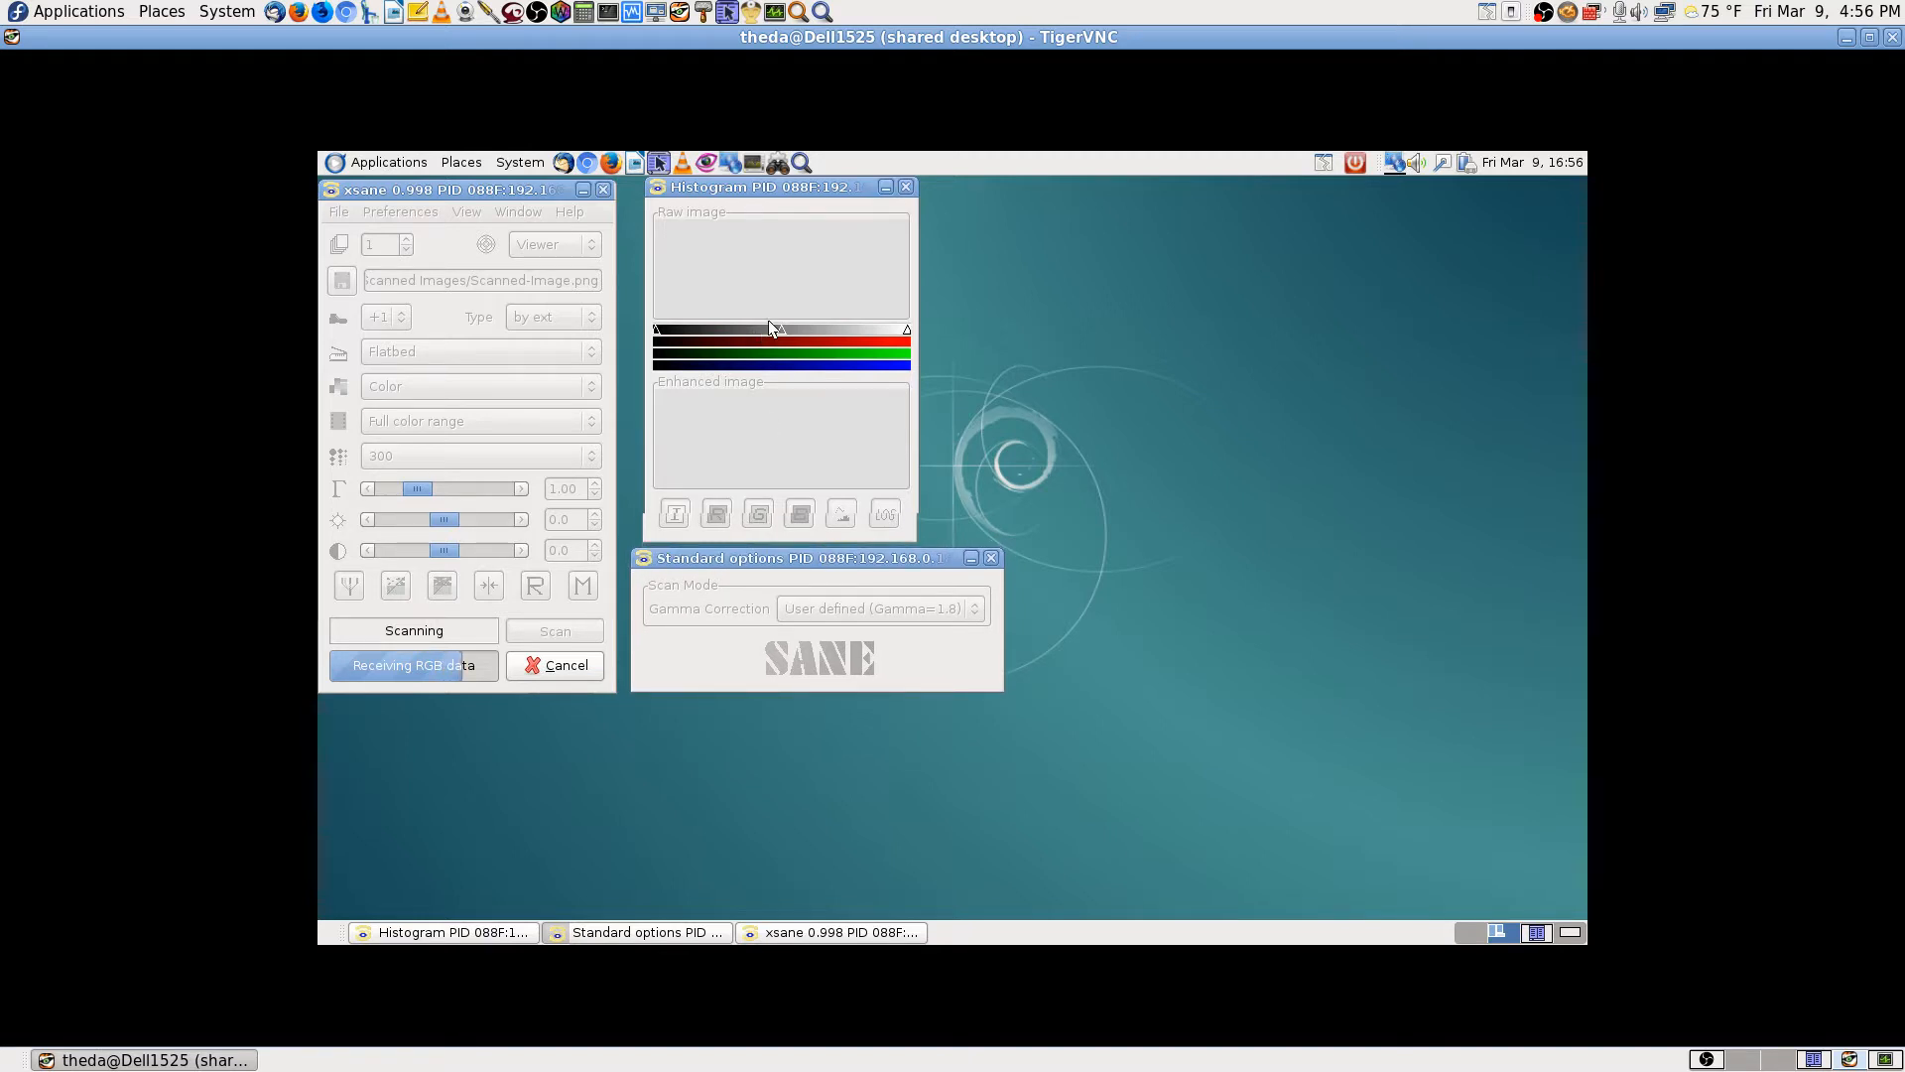
drag(808, 188, 842, 181)
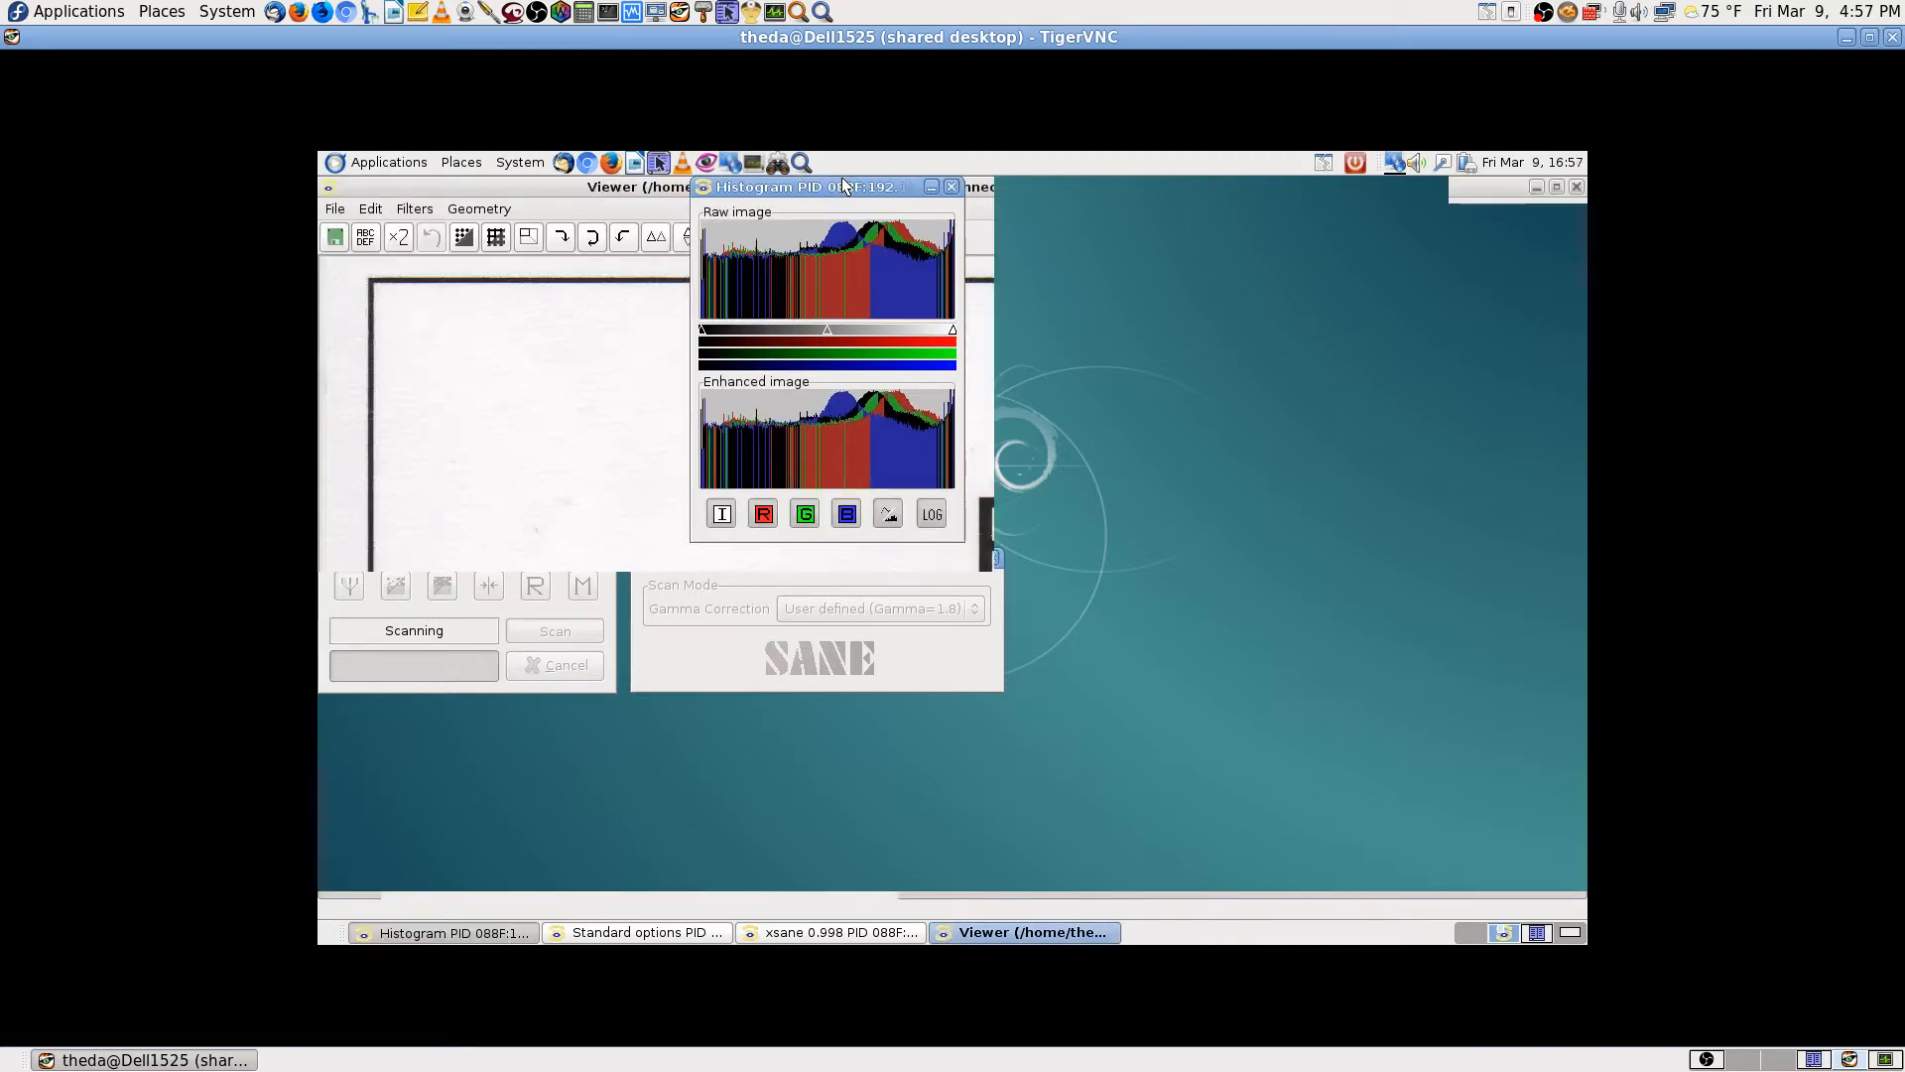
Step: Inspect the colour scan in the Viewer and bring up saving it as Scanned-Image.png
click(597, 188)
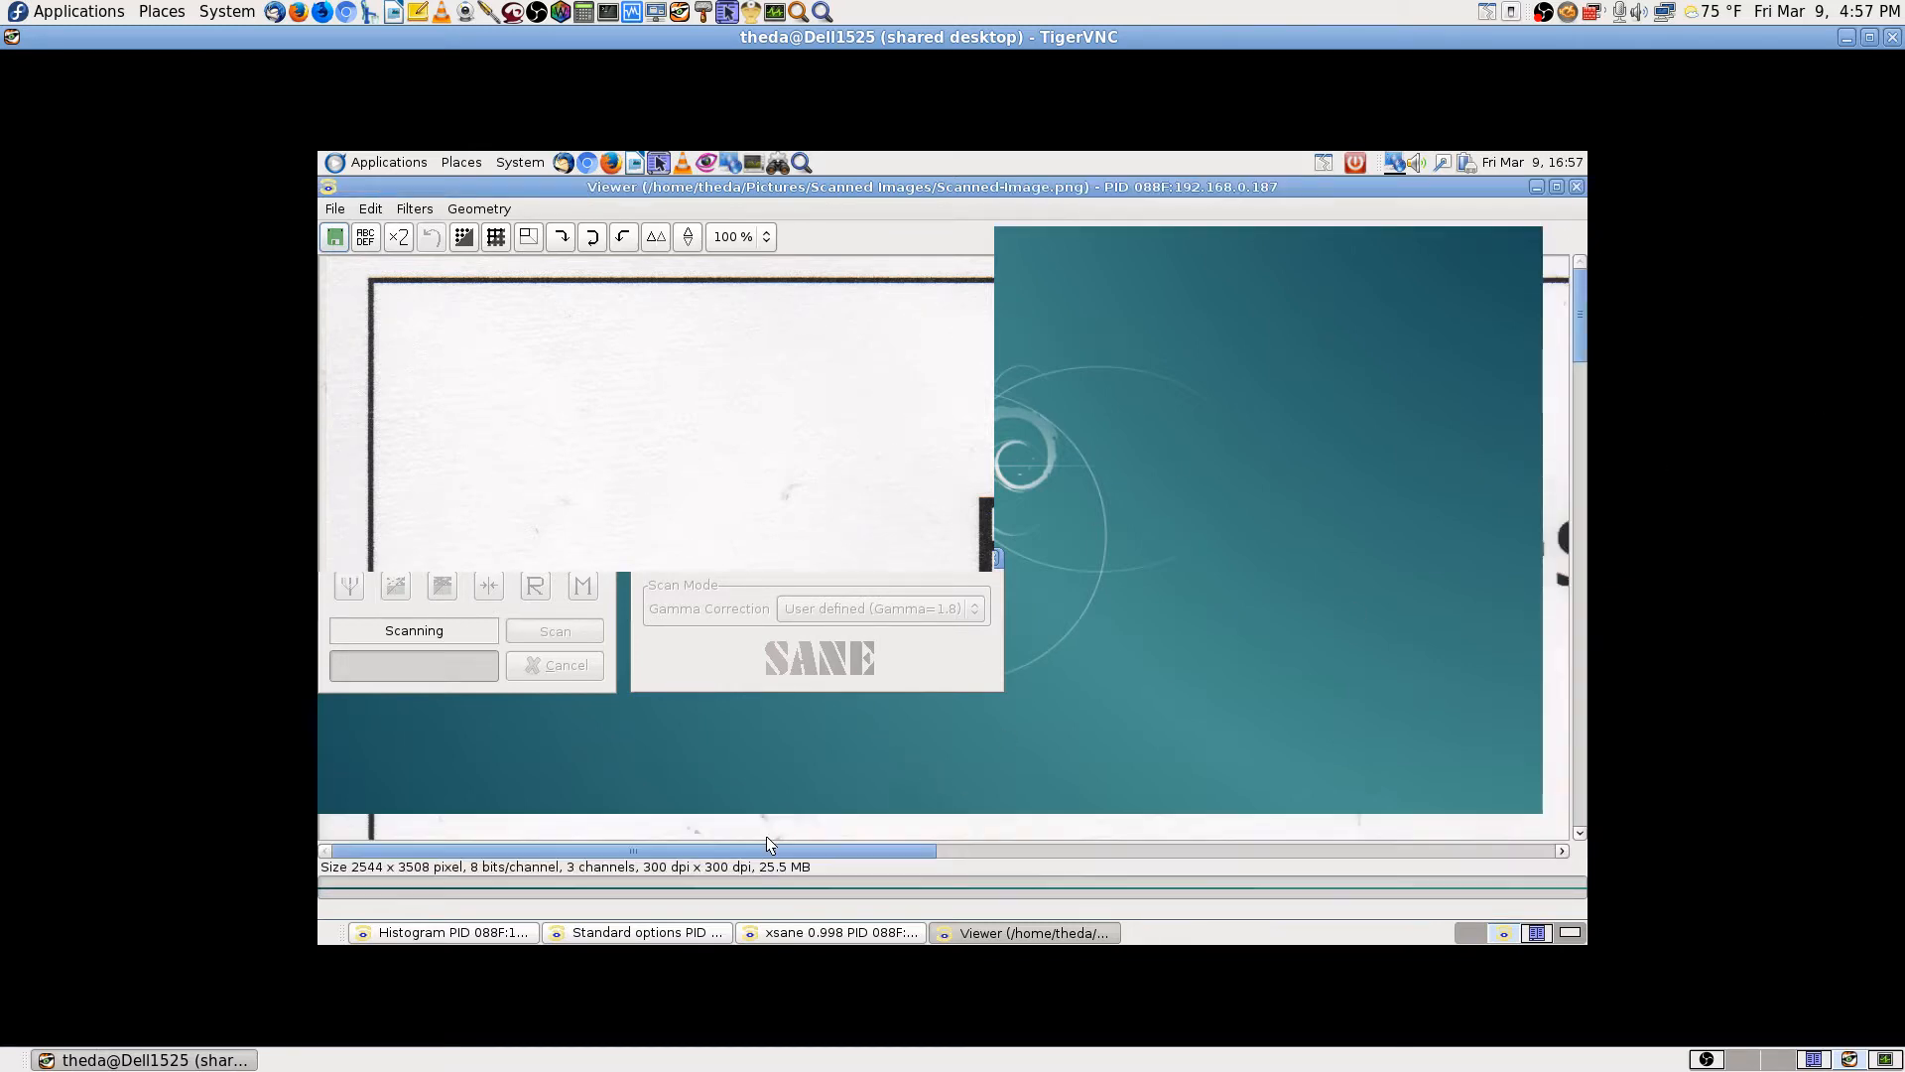
drag(791, 852, 1230, 853)
click(748, 852)
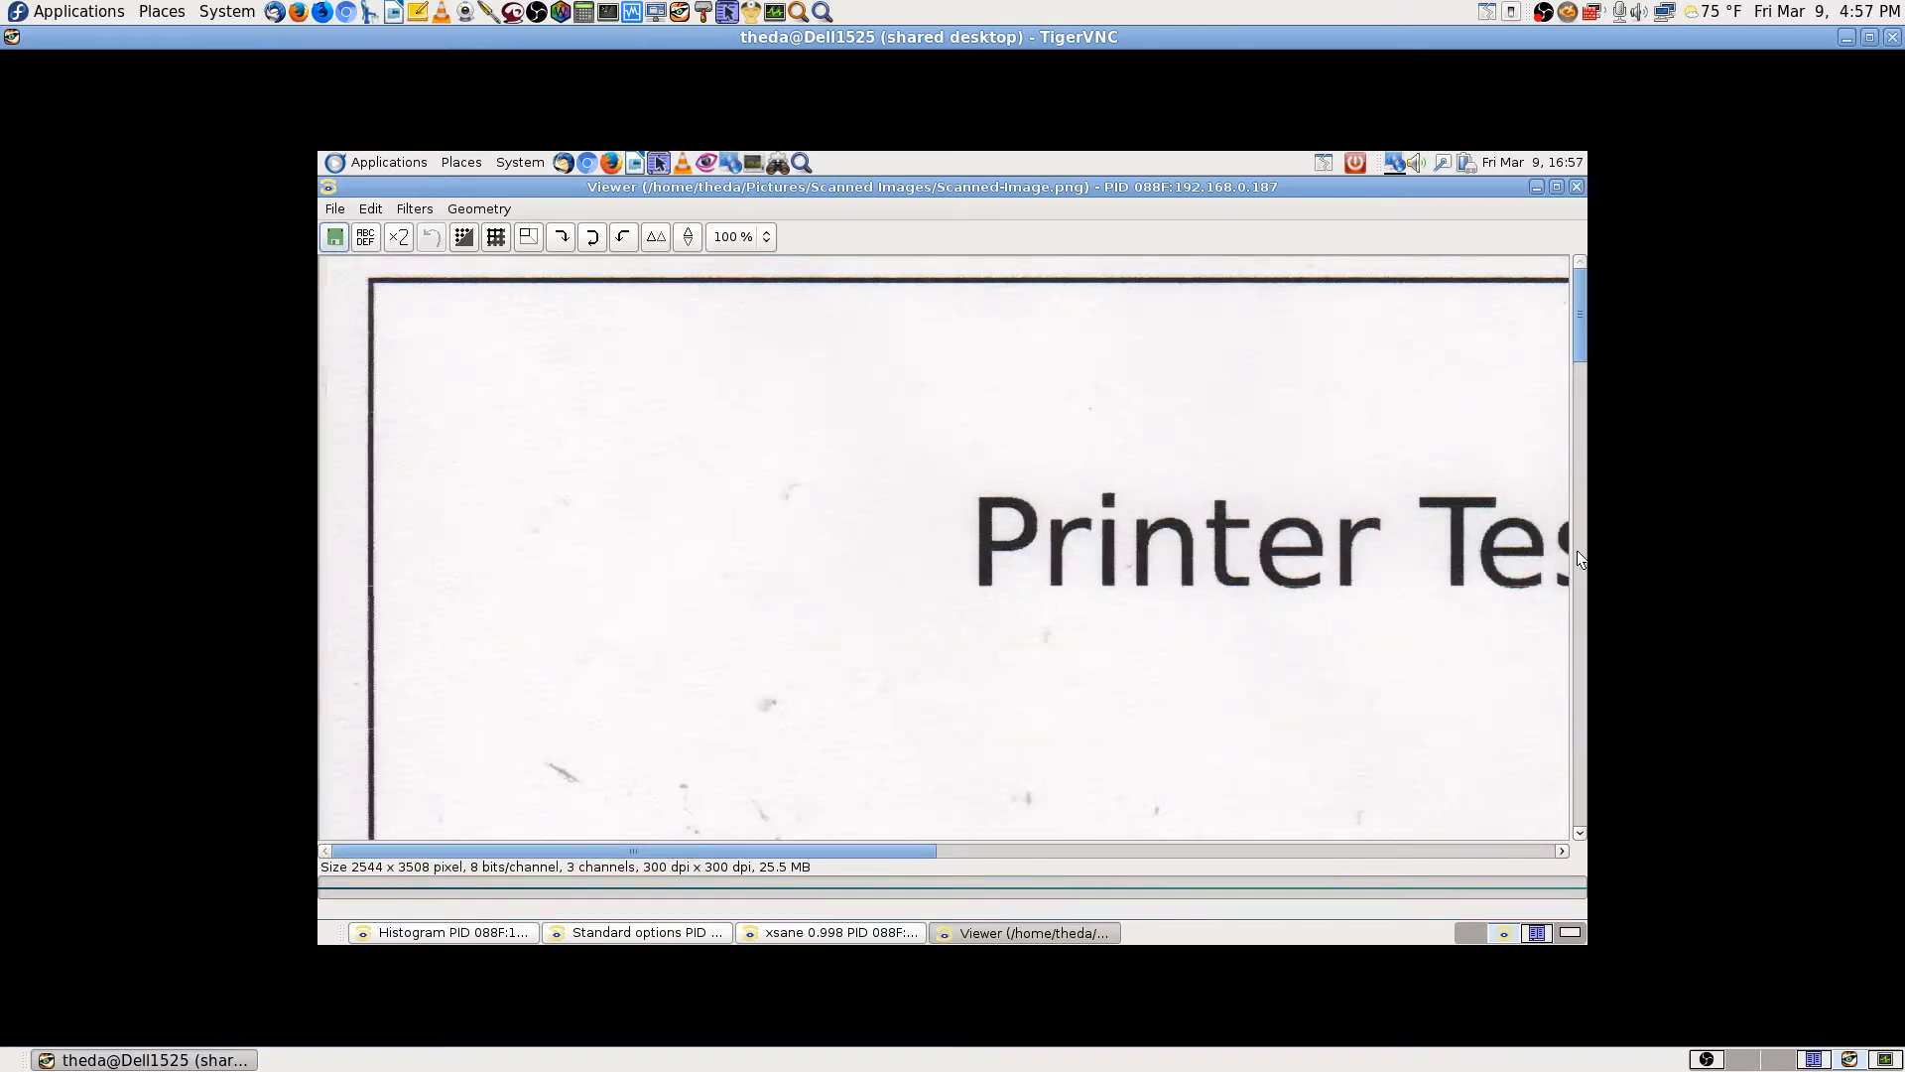
drag(1581, 353, 1588, 99)
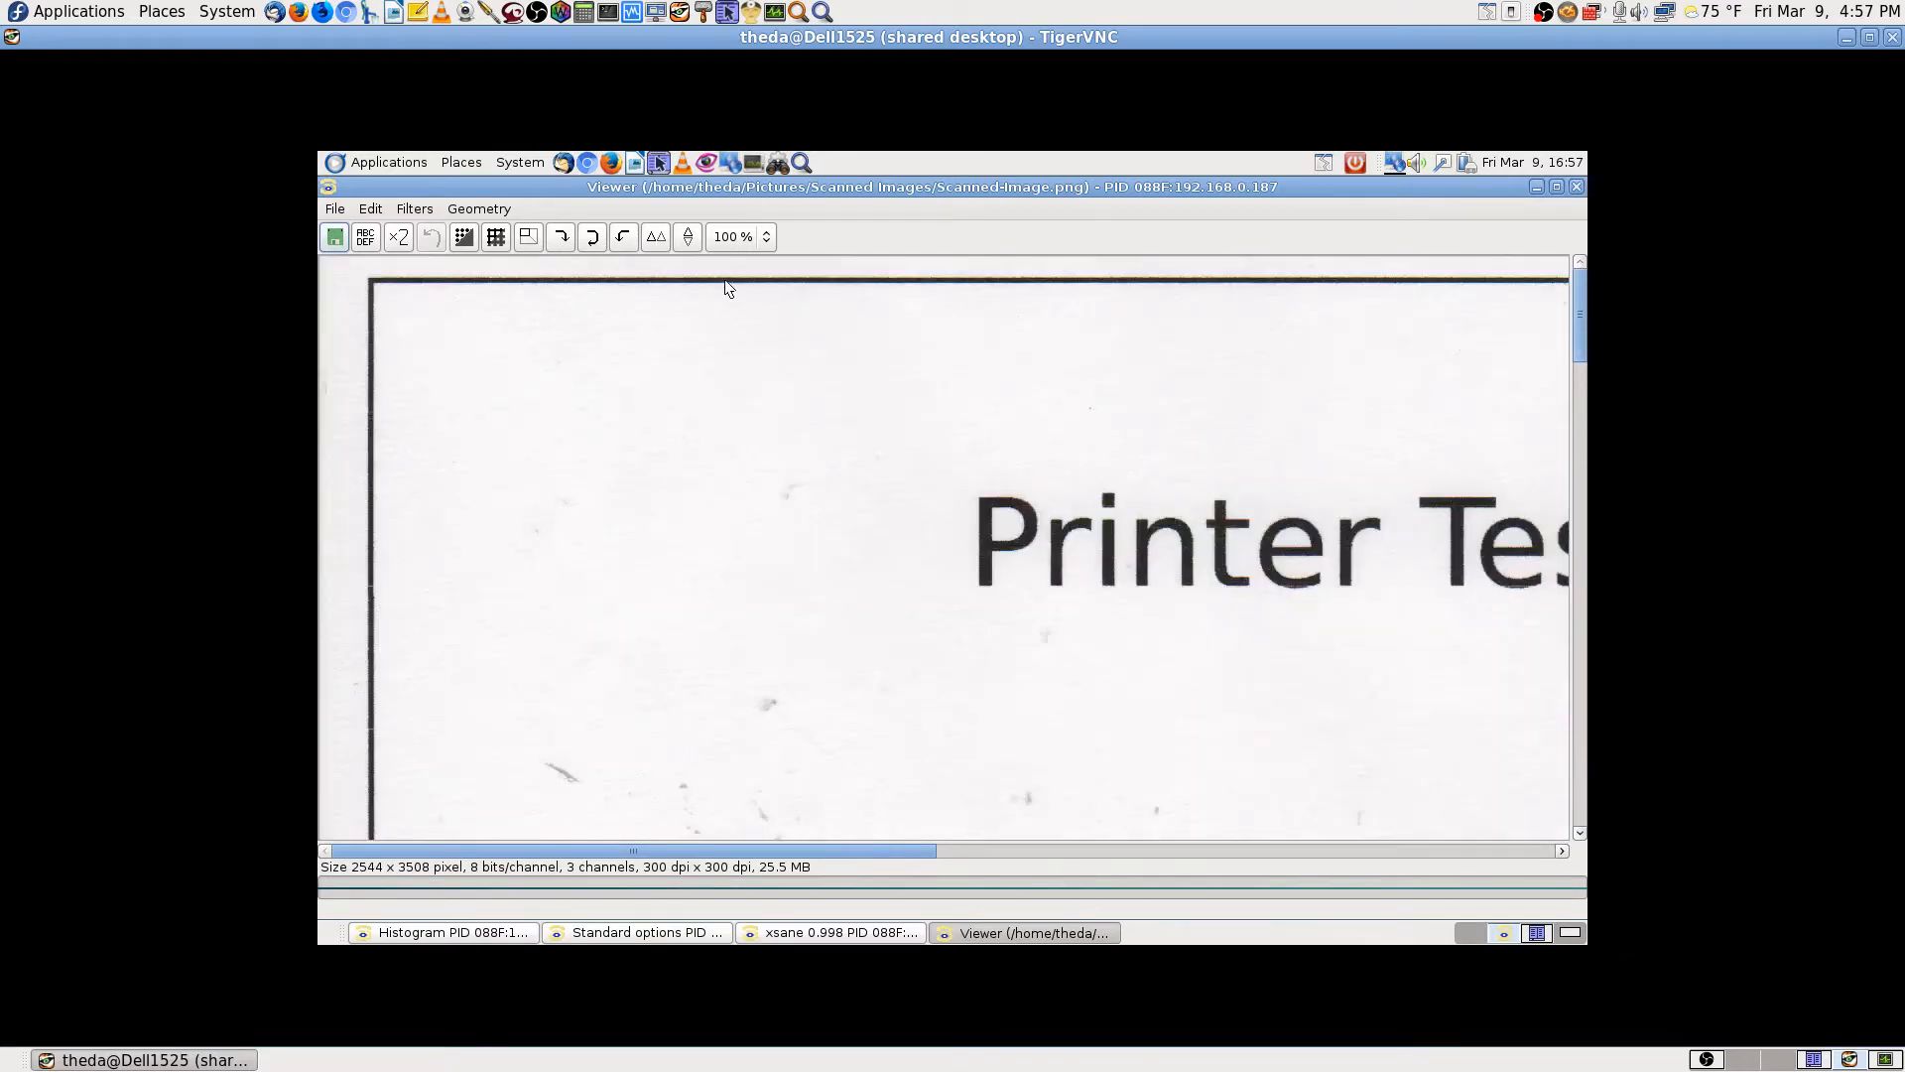
click(335, 237)
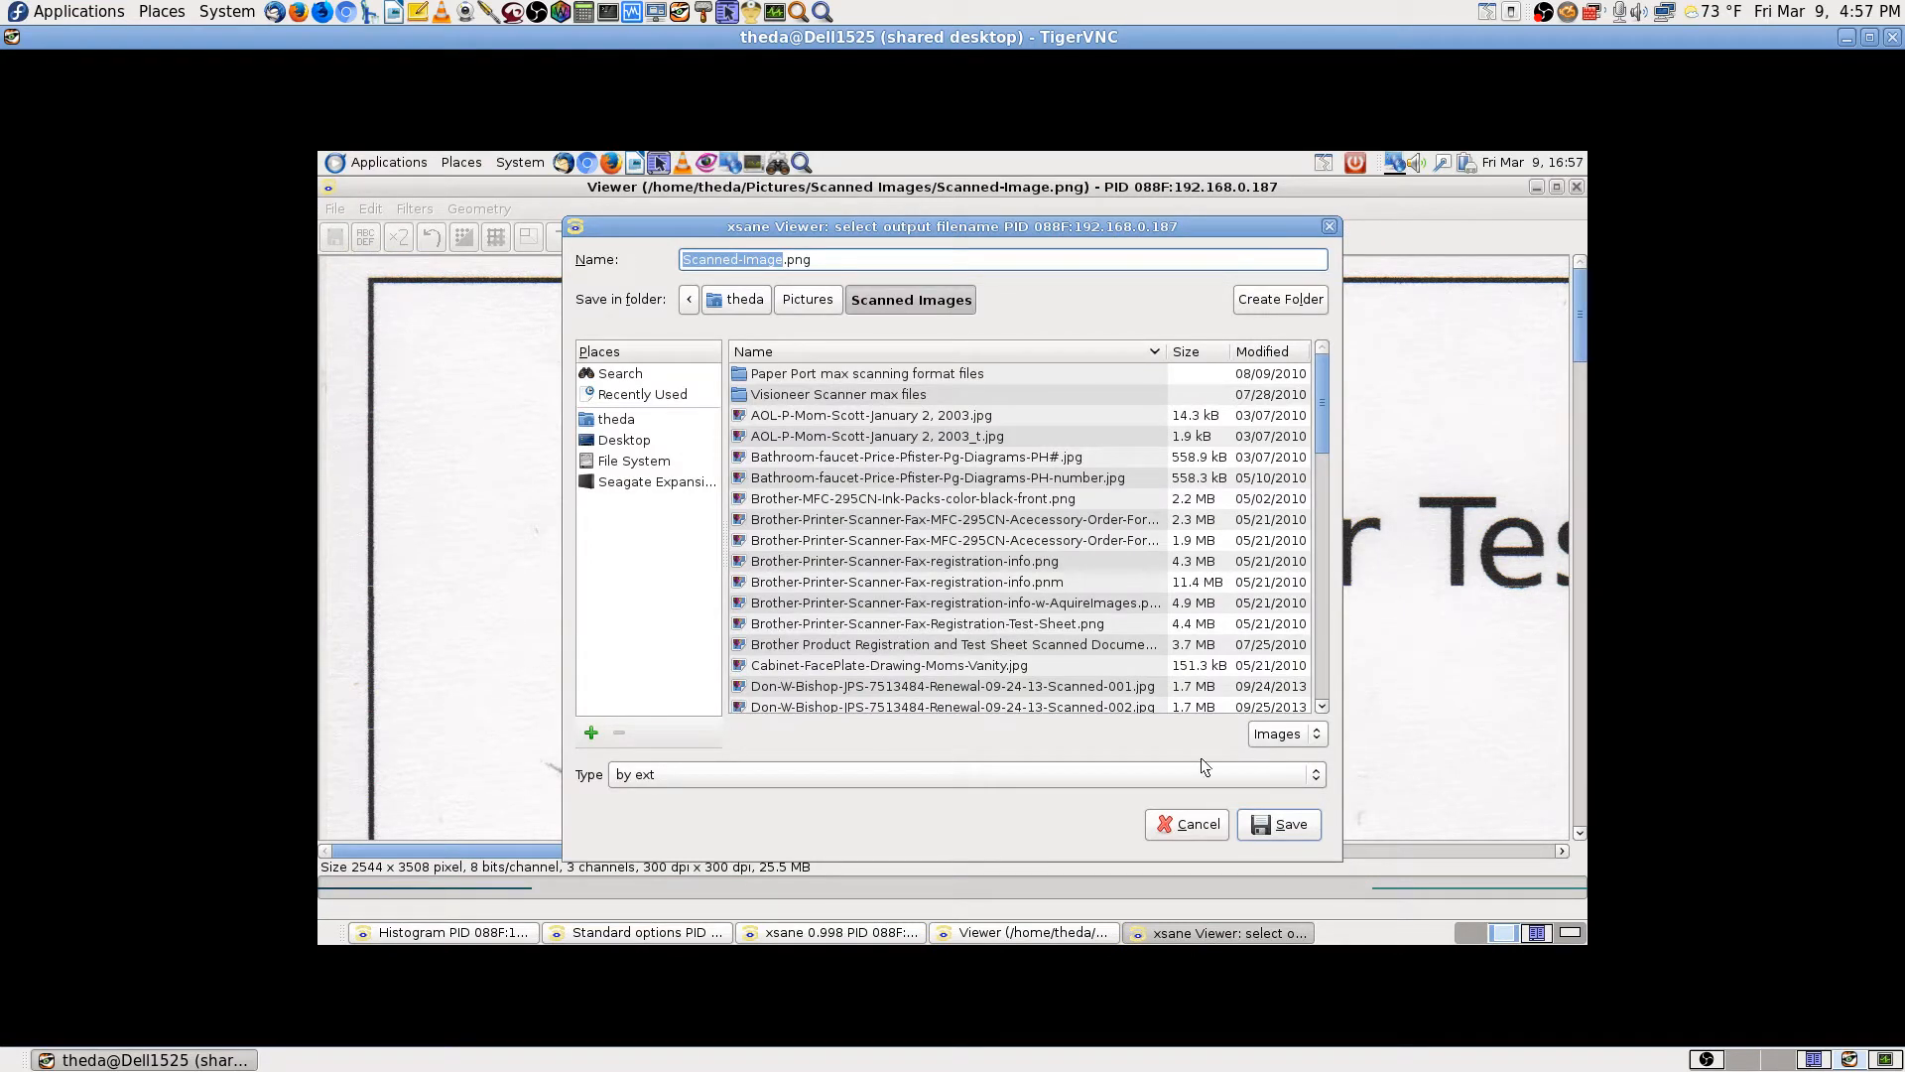
Step: Save the scan as Scanned-Image.png over the existing file, then raise the Histogram and Standard options windows
click(1279, 826)
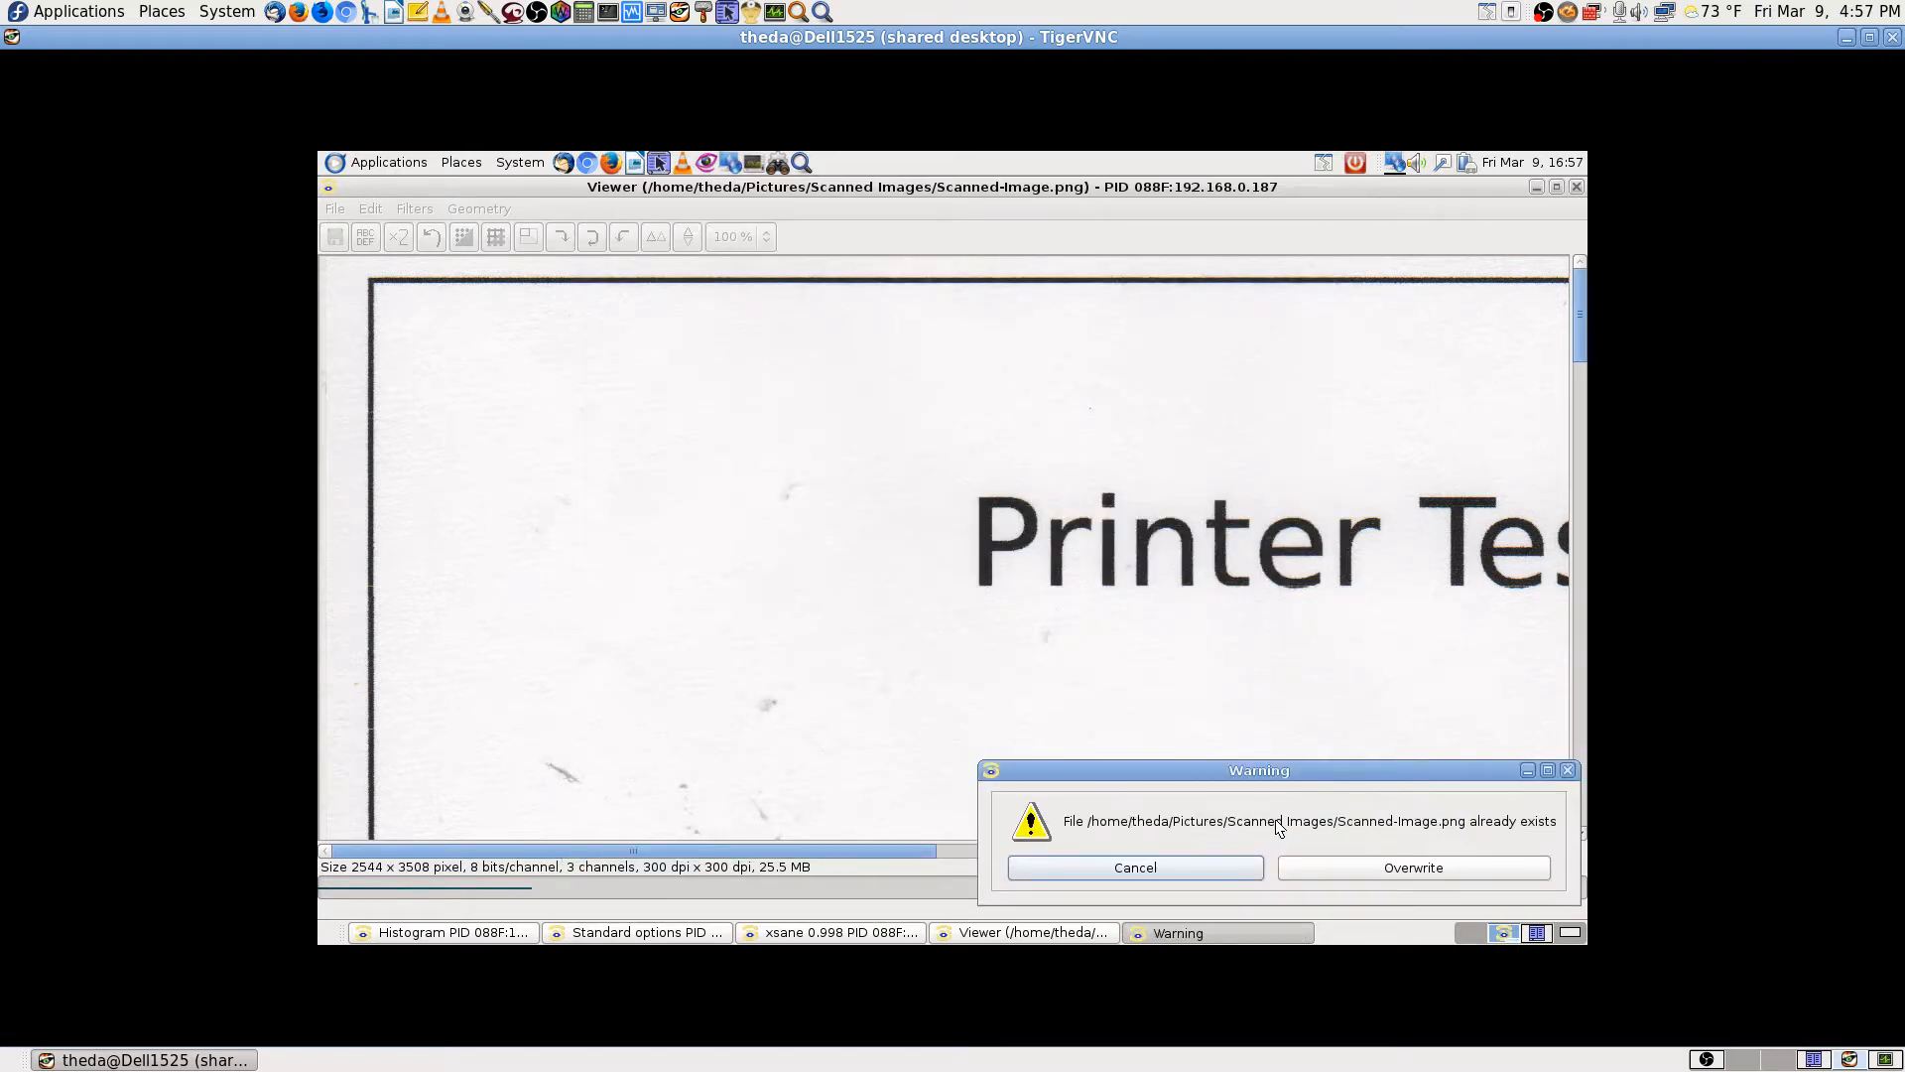
key(Escape)
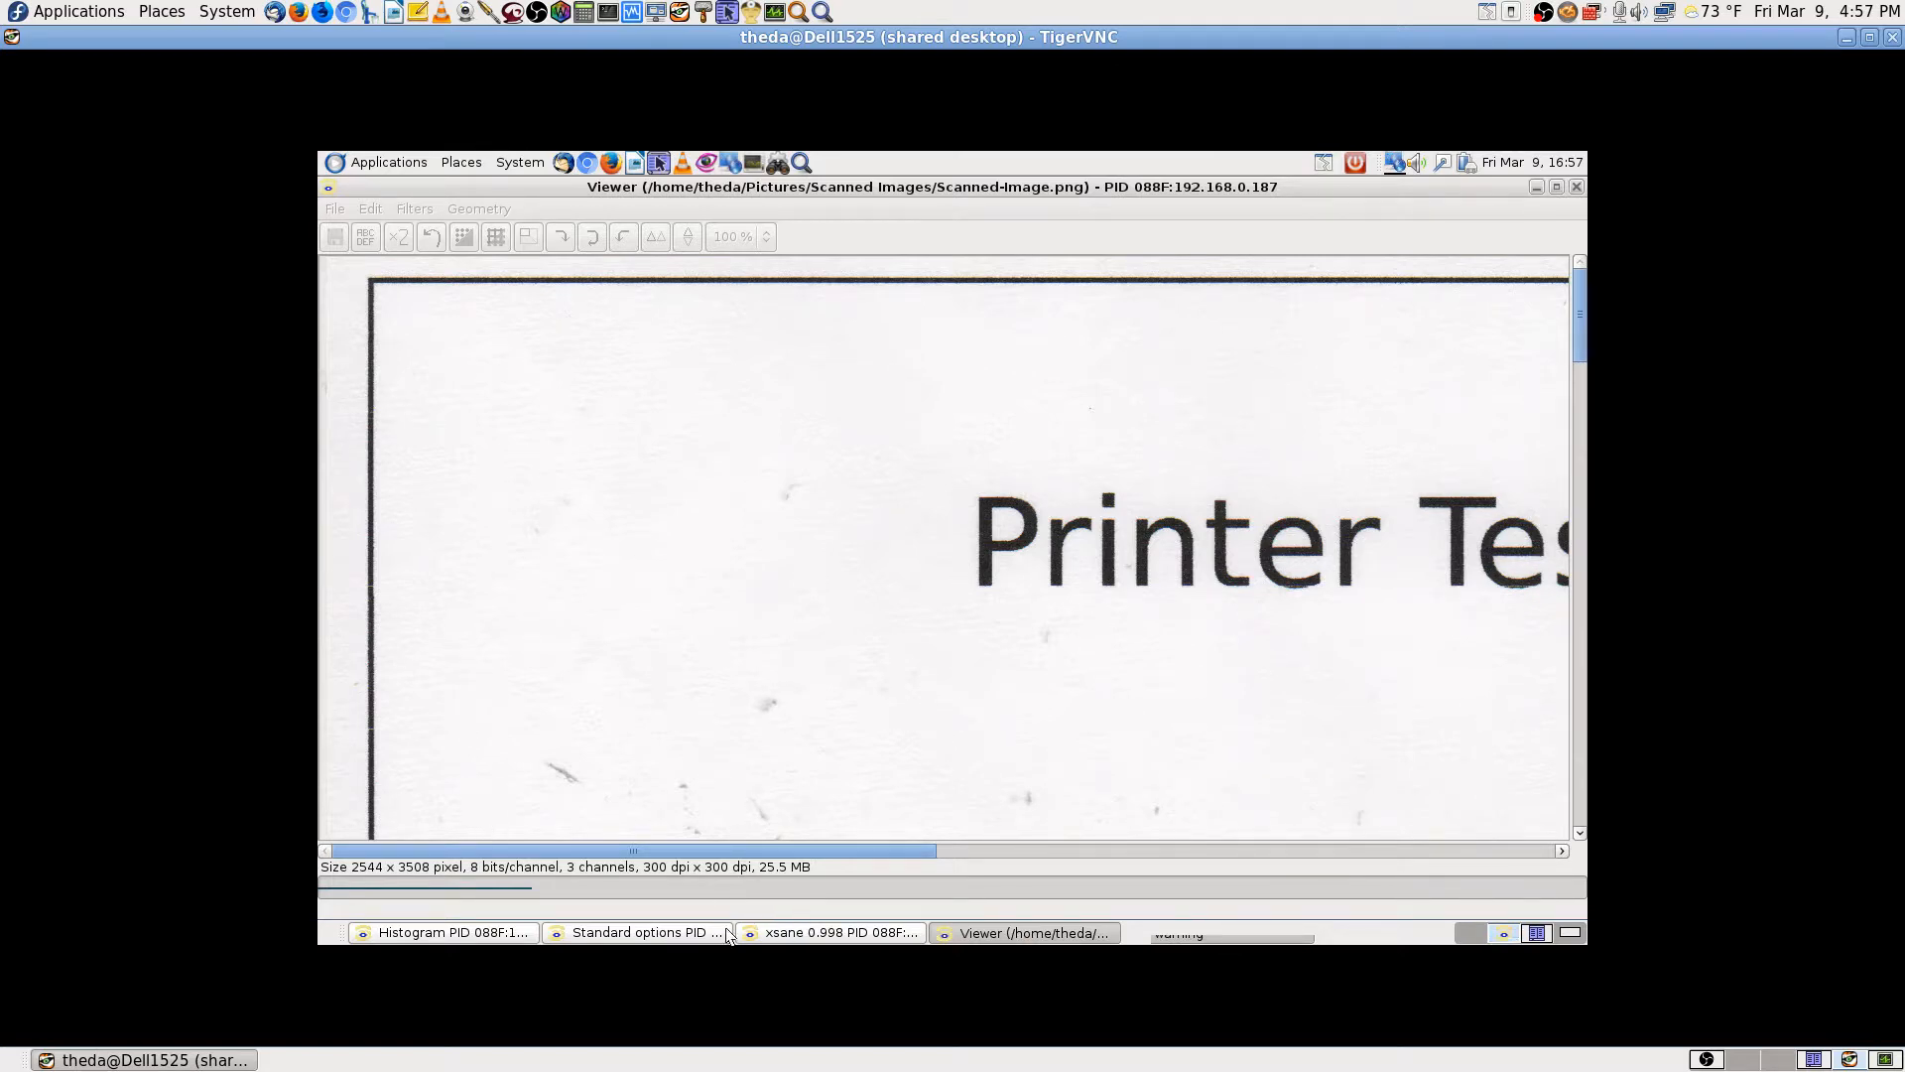
click(441, 933)
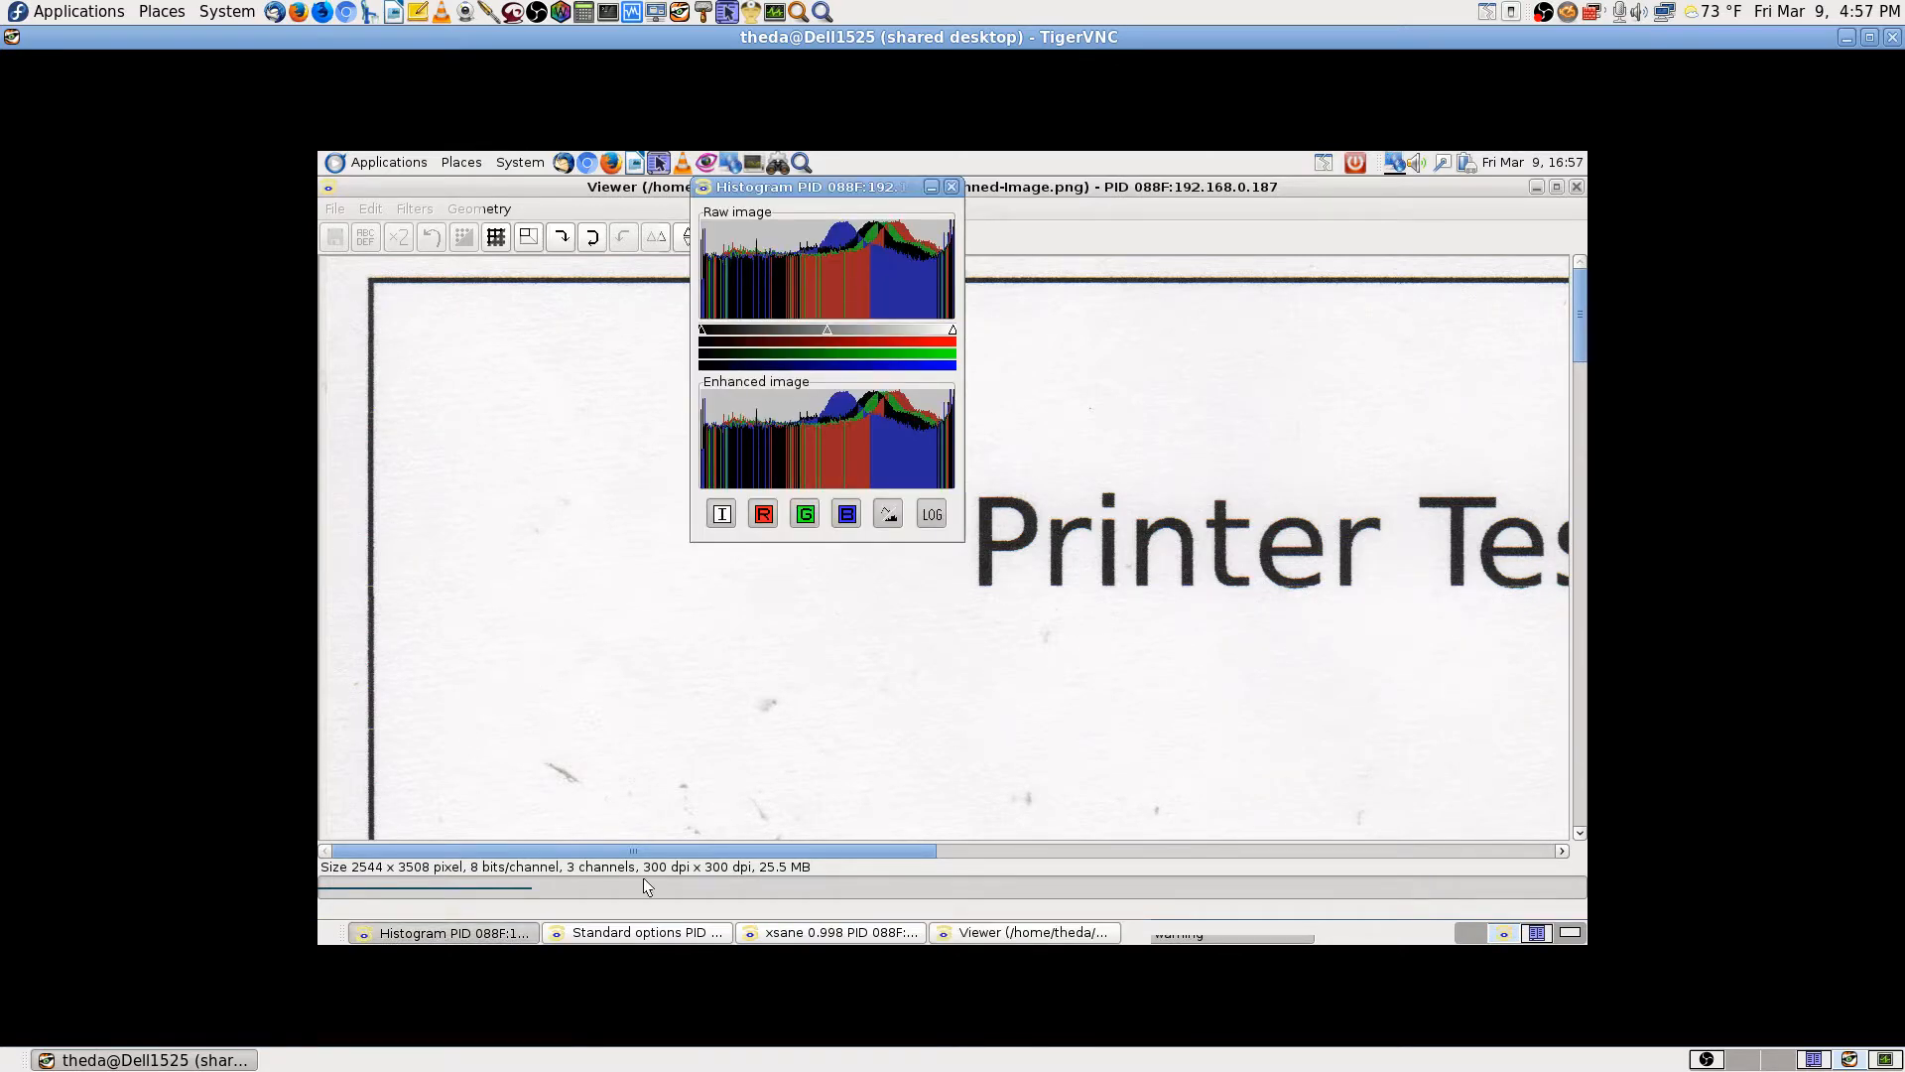
click(637, 935)
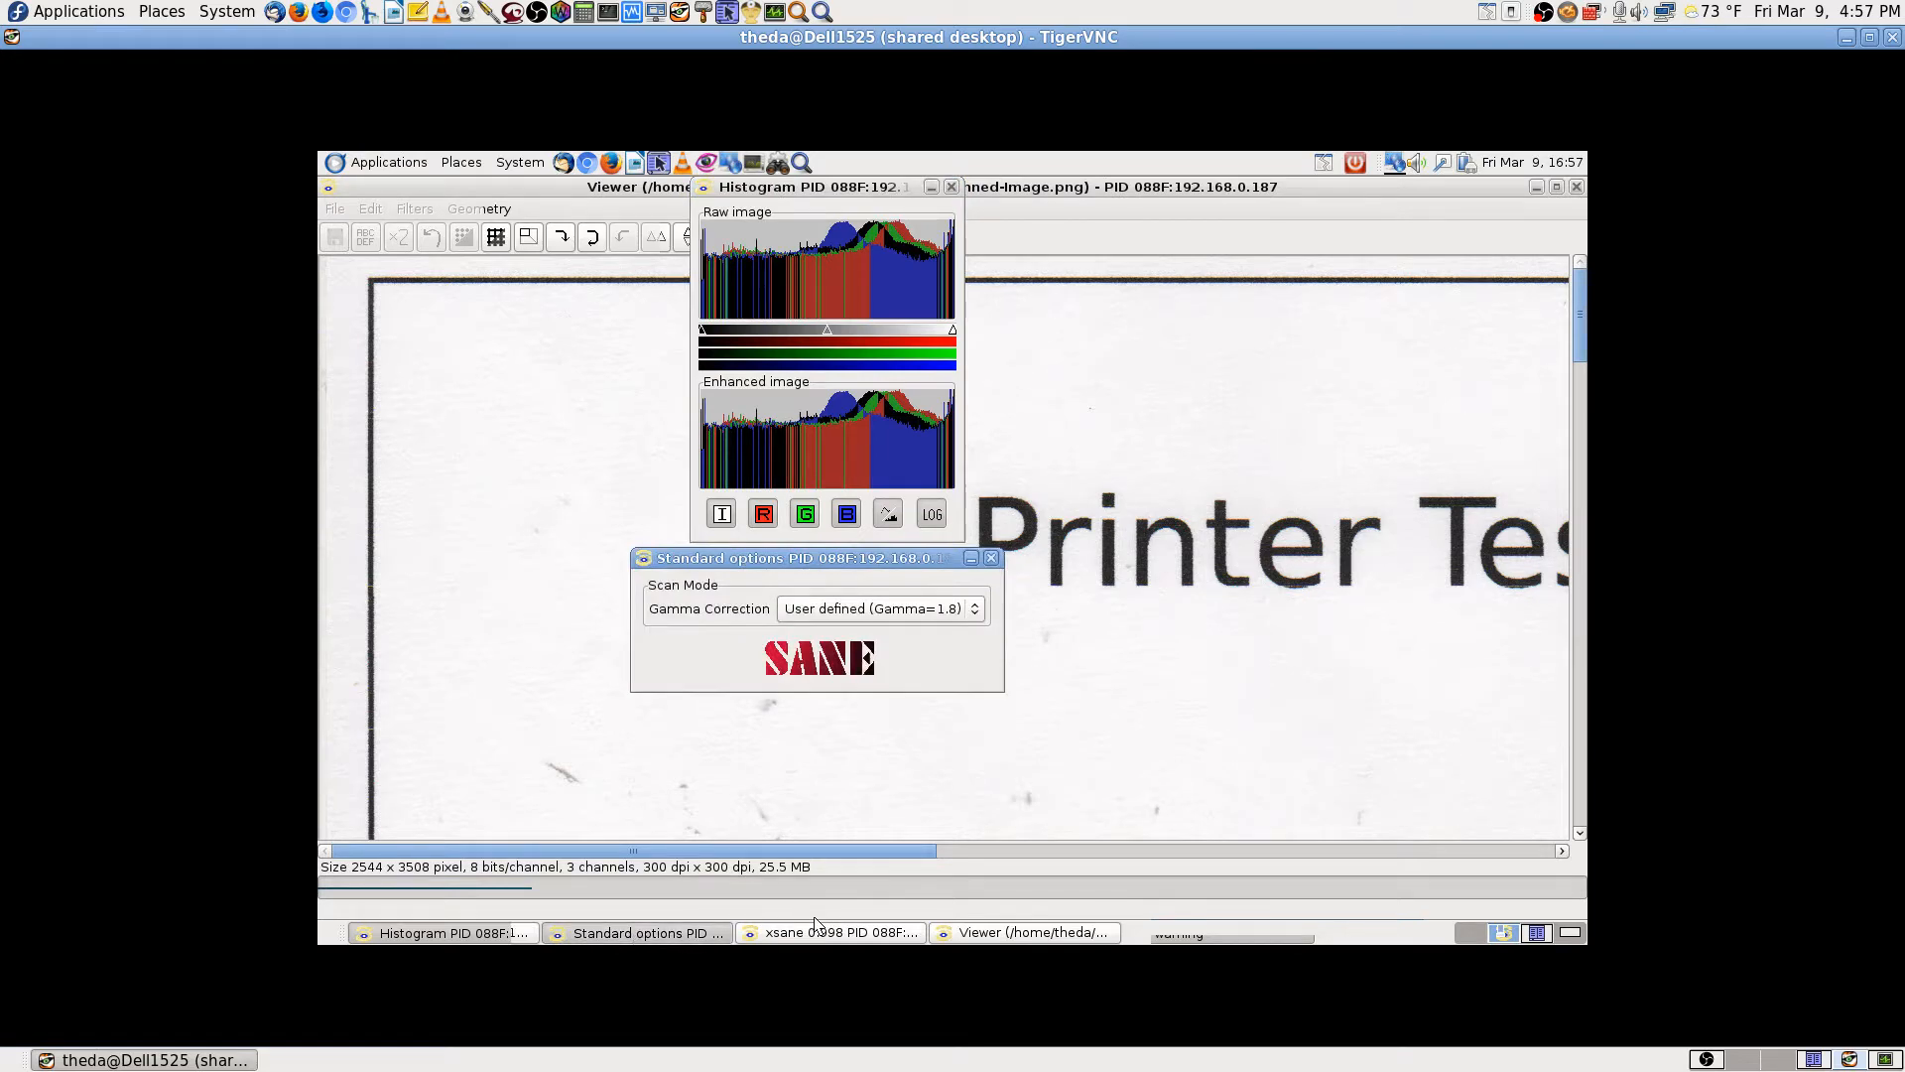
Step: Save the current device settings as Epson:PID088F.drc in the .sane/xsane folder
click(851, 935)
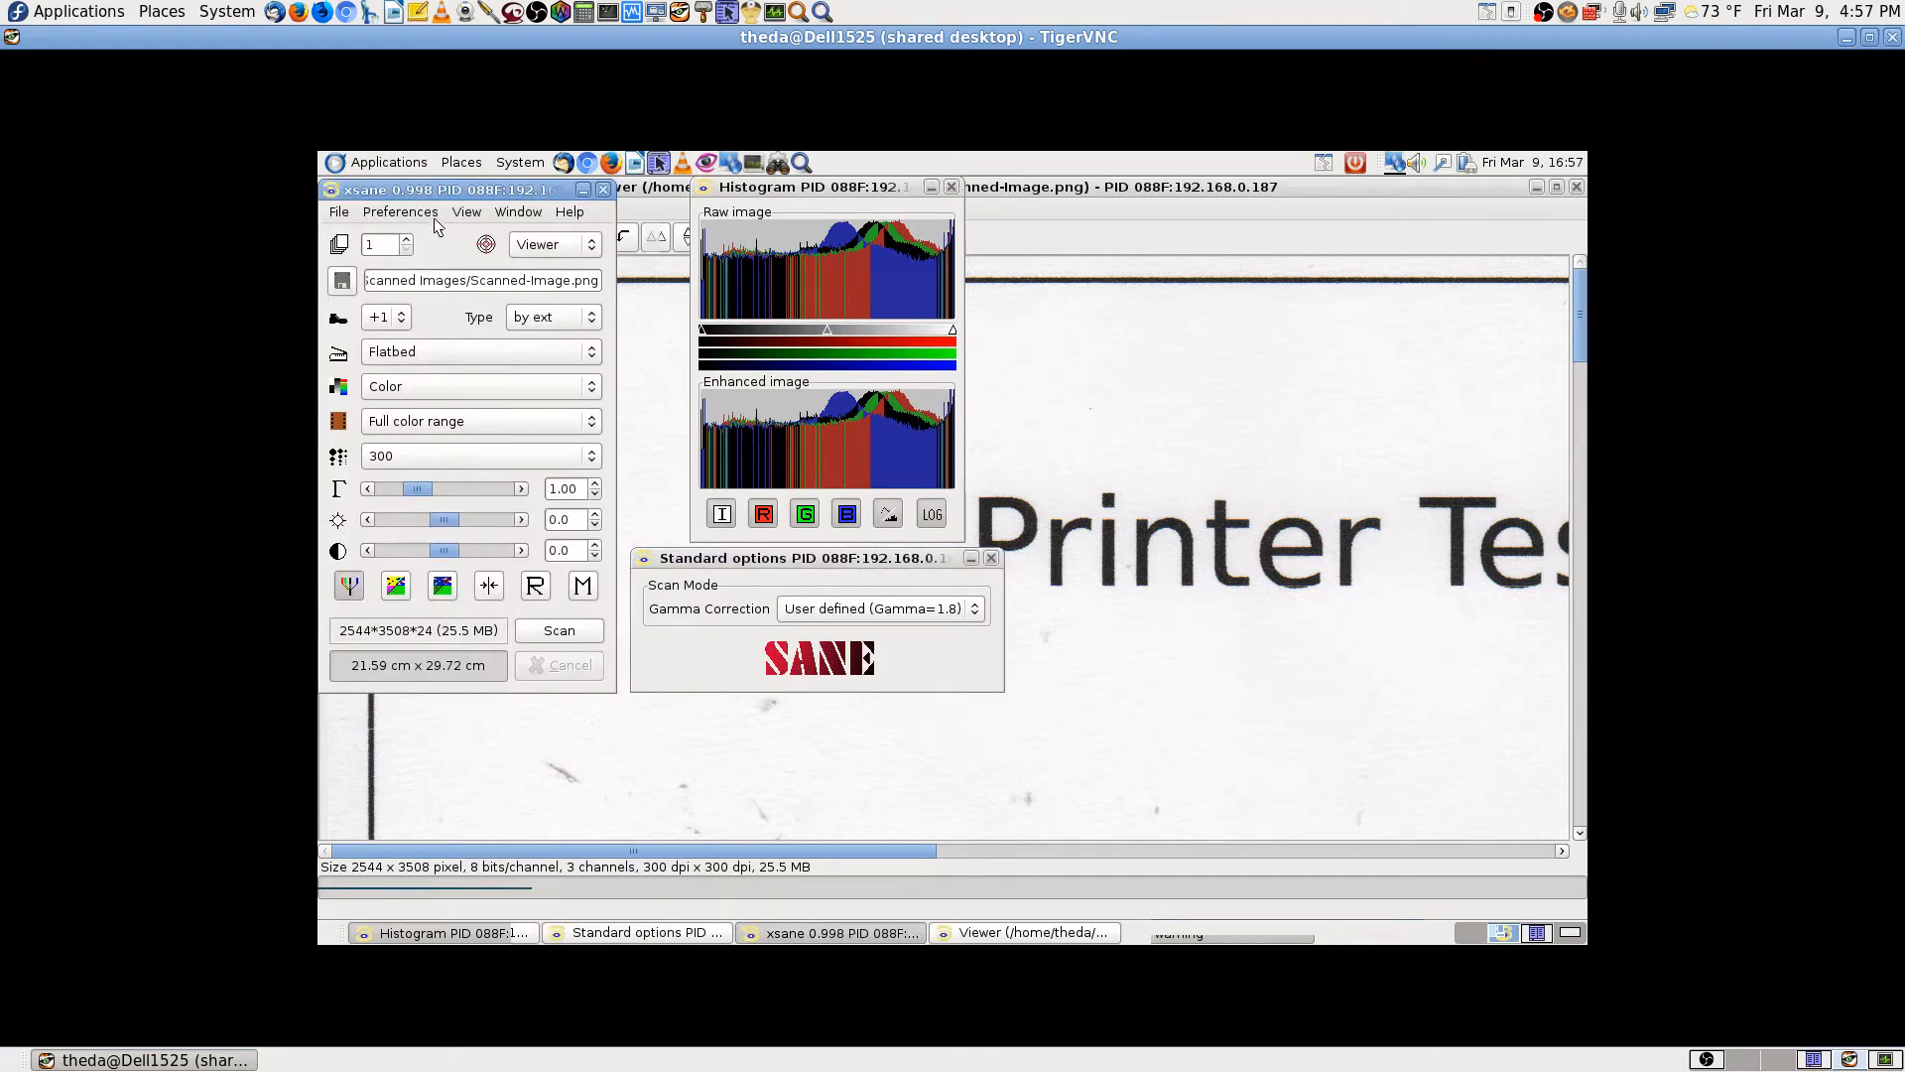
click(400, 213)
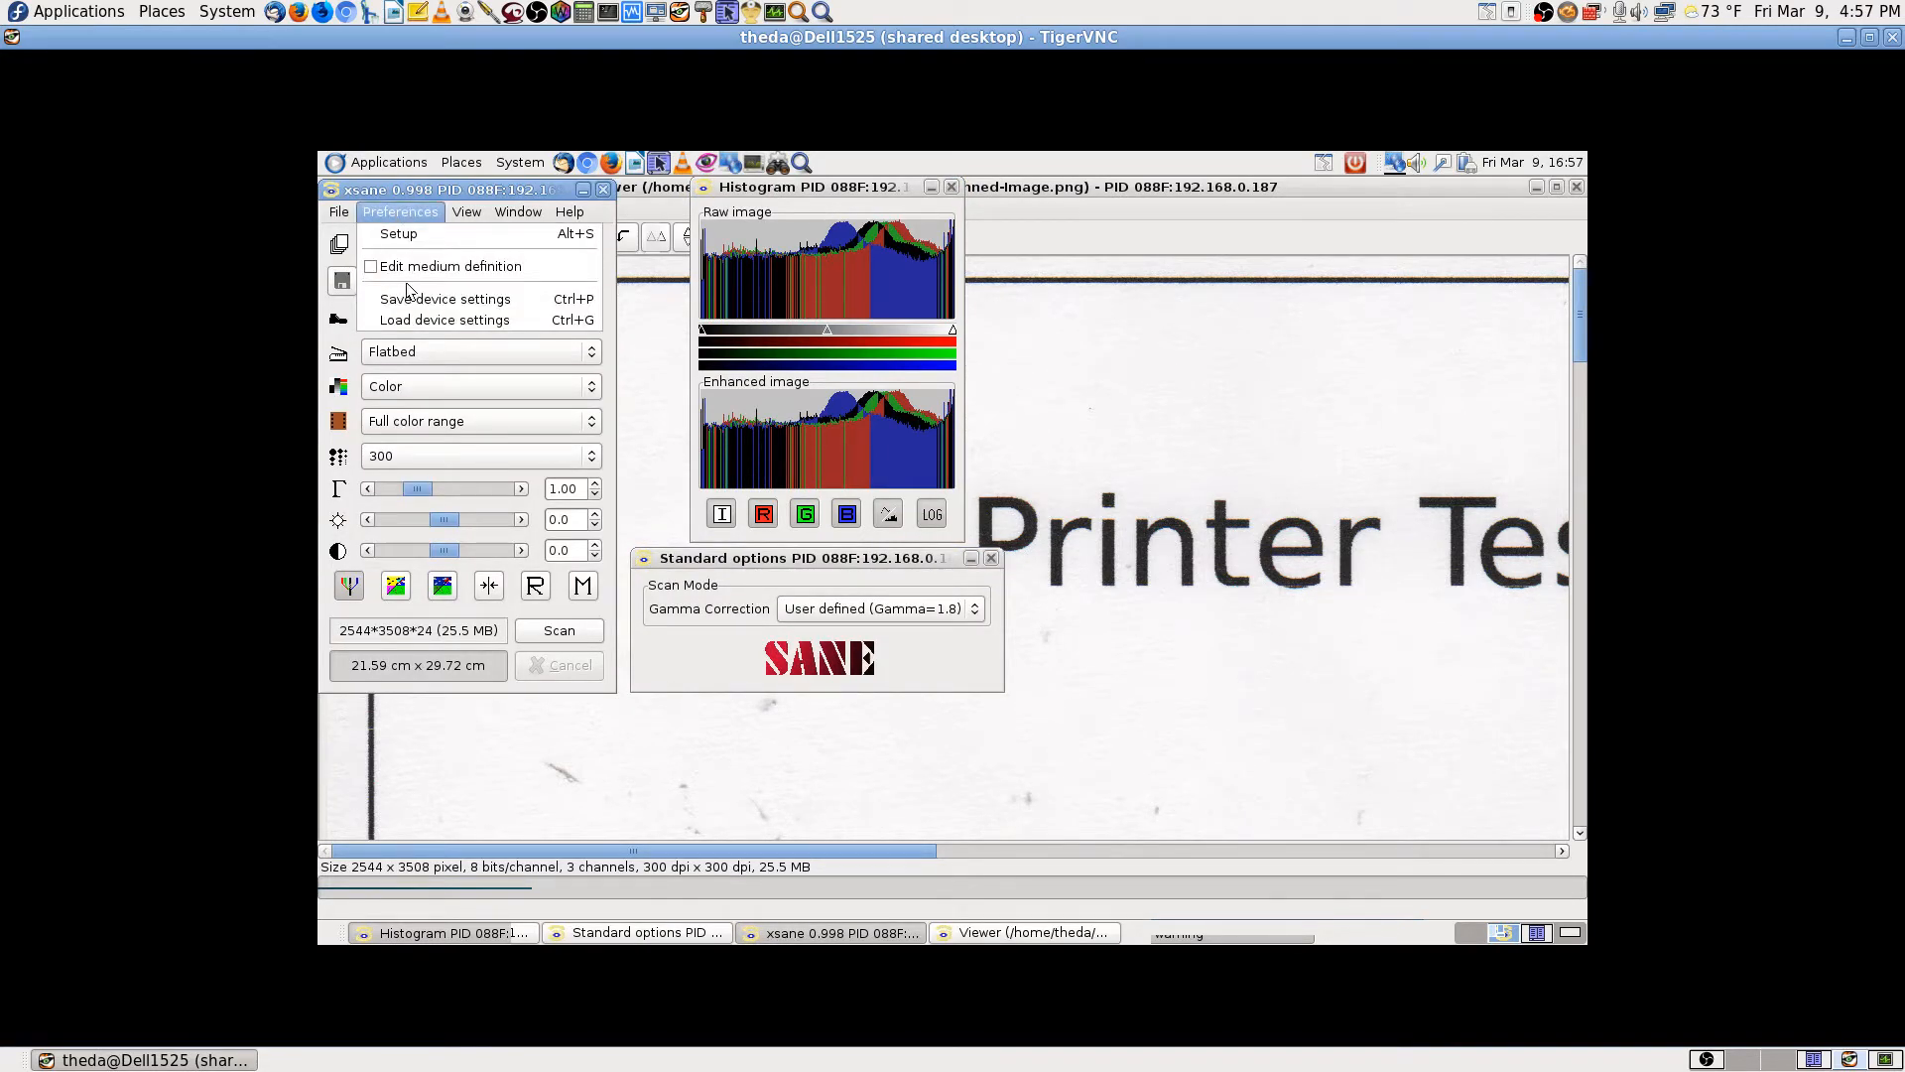
click(460, 298)
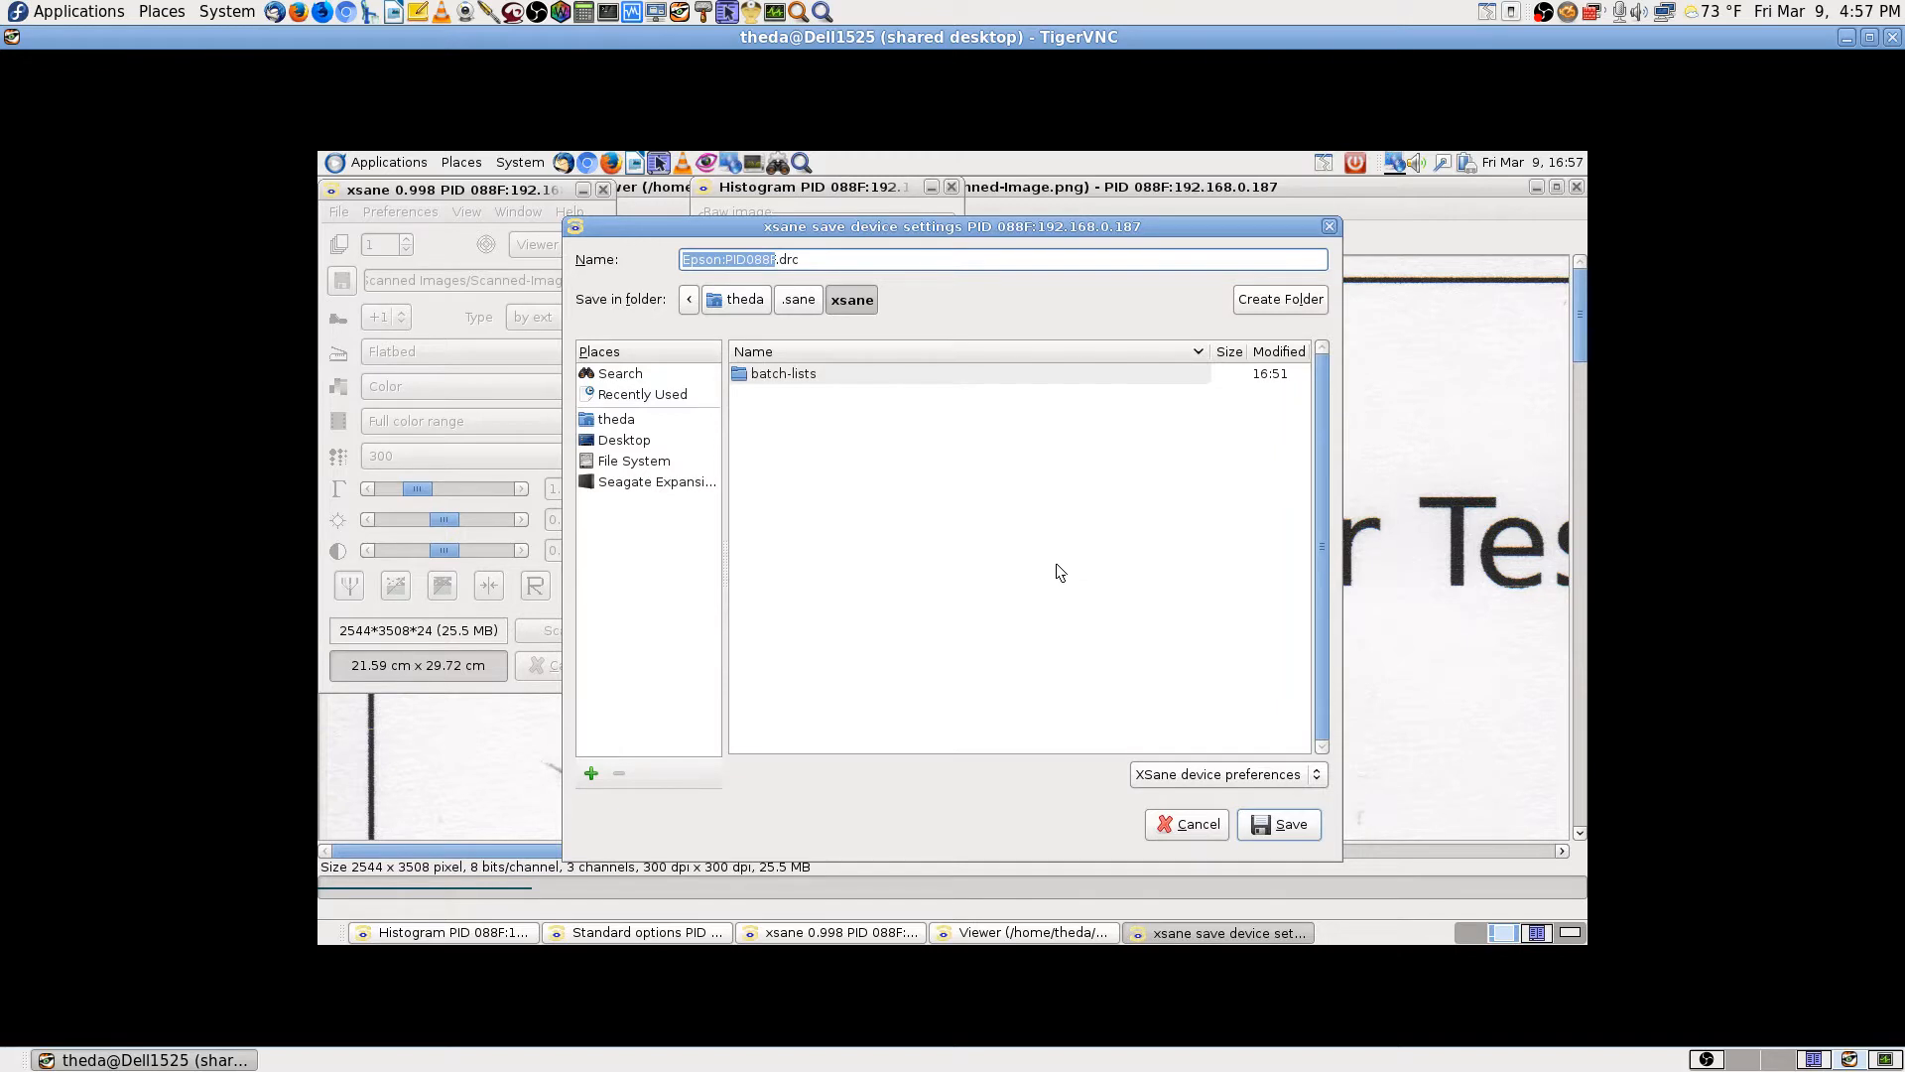
click(1283, 824)
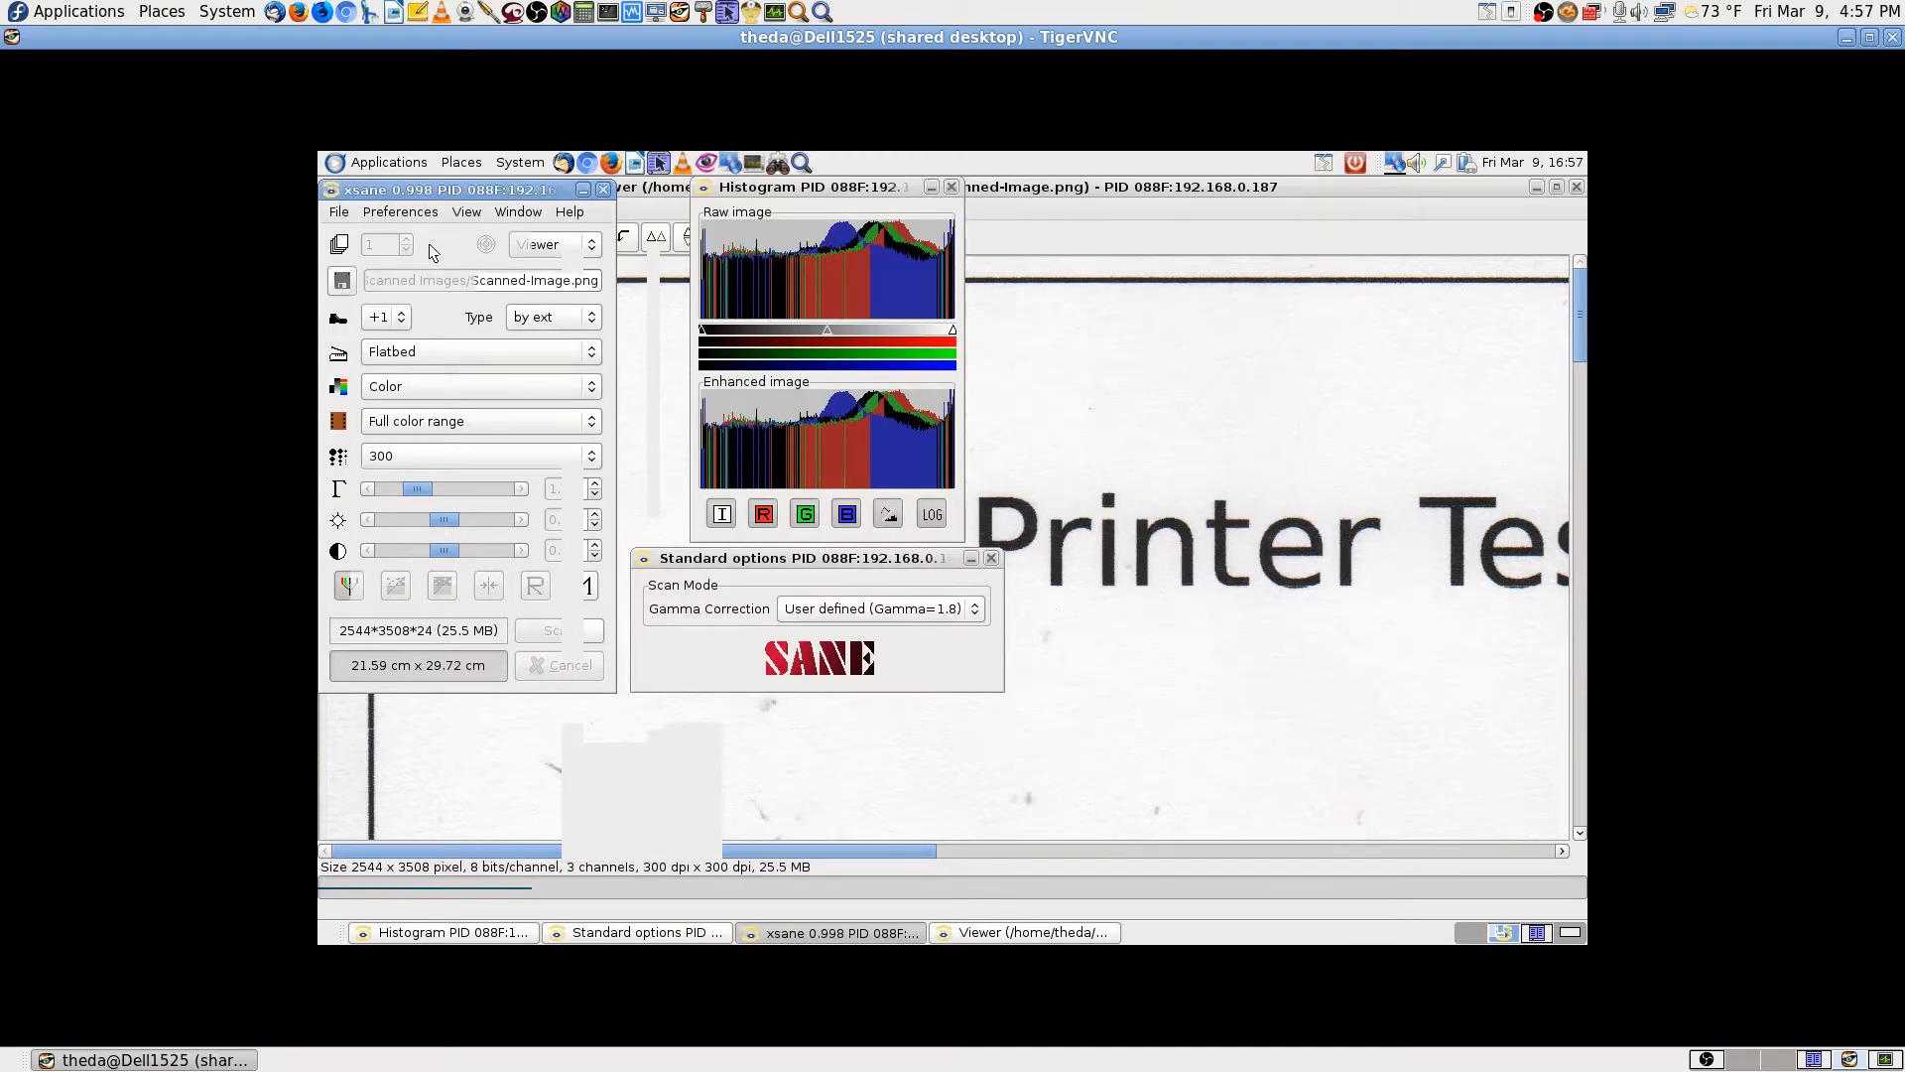
Step: Browse the Filetype, Copy, Fax, E-mail, OCR, Display, Enhancement and Save setup tabs, then cancel
click(377, 213)
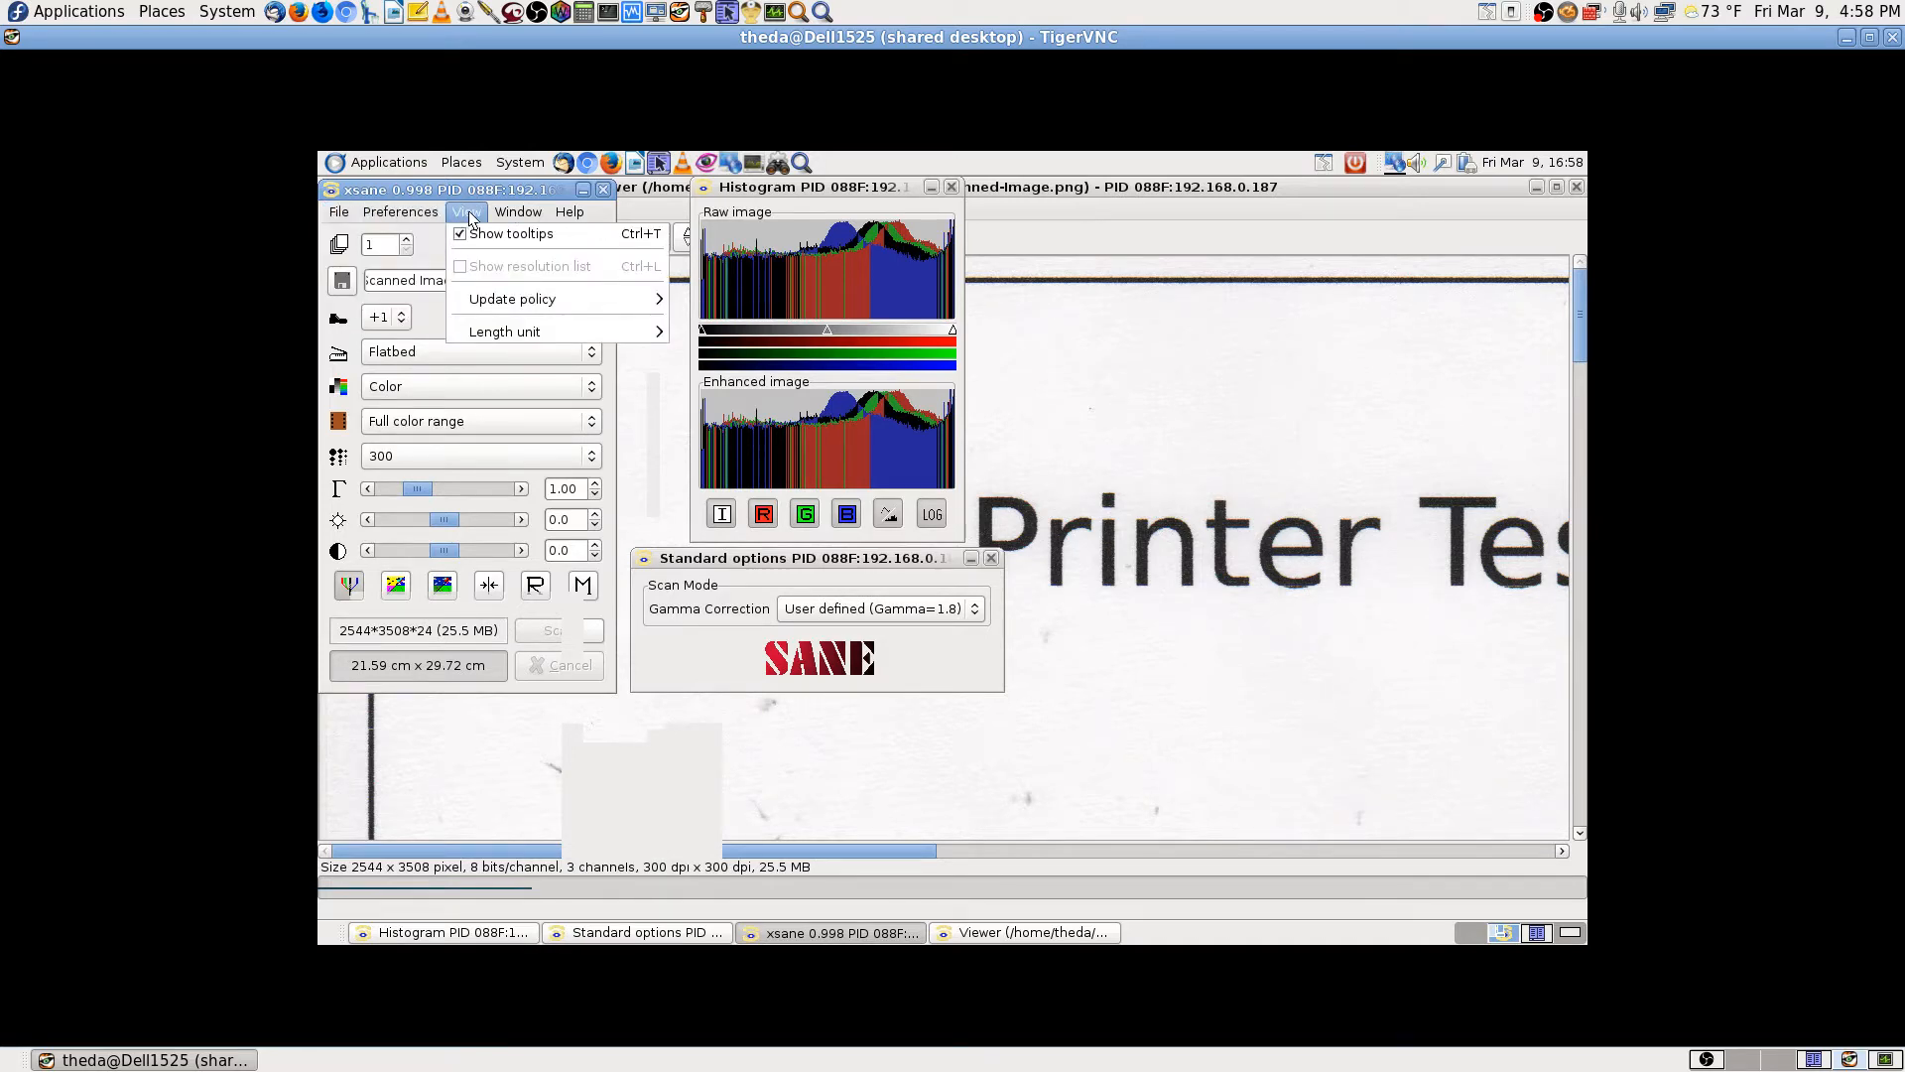
click(396, 230)
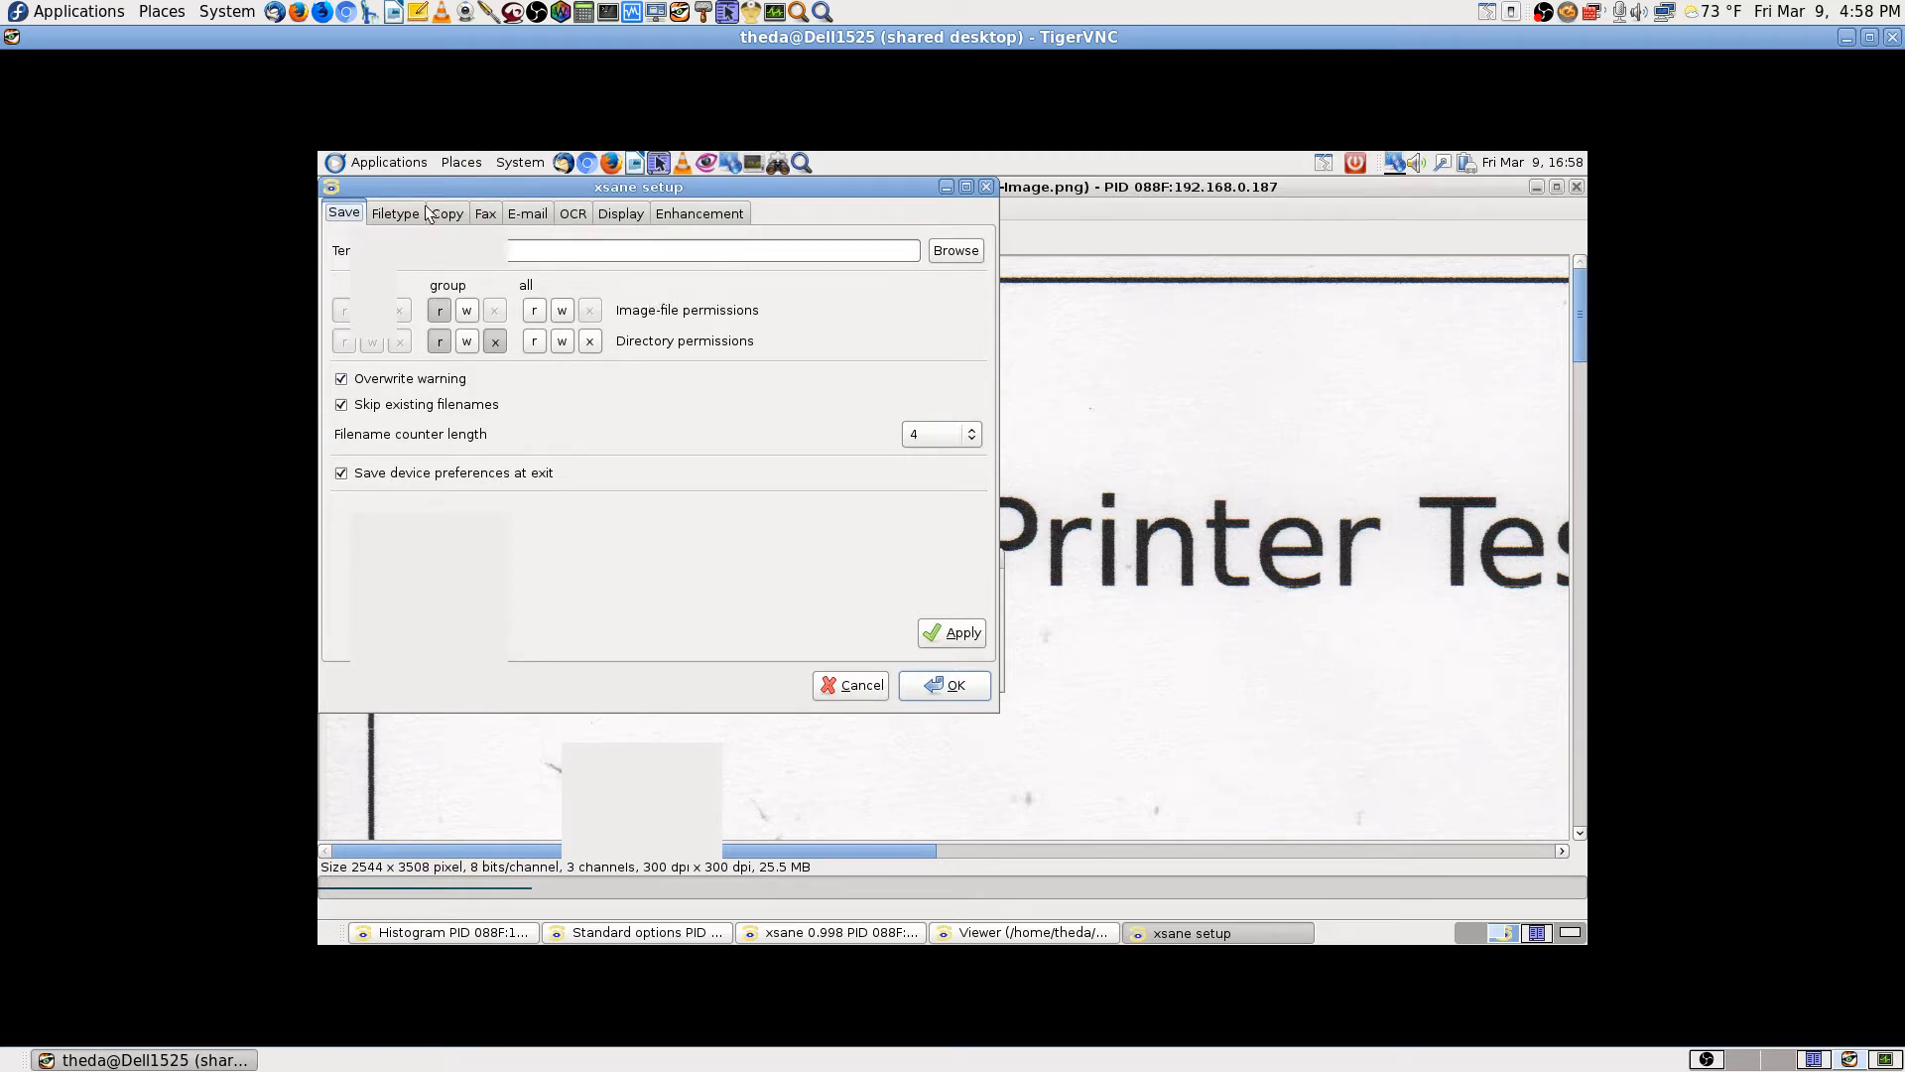
click(395, 216)
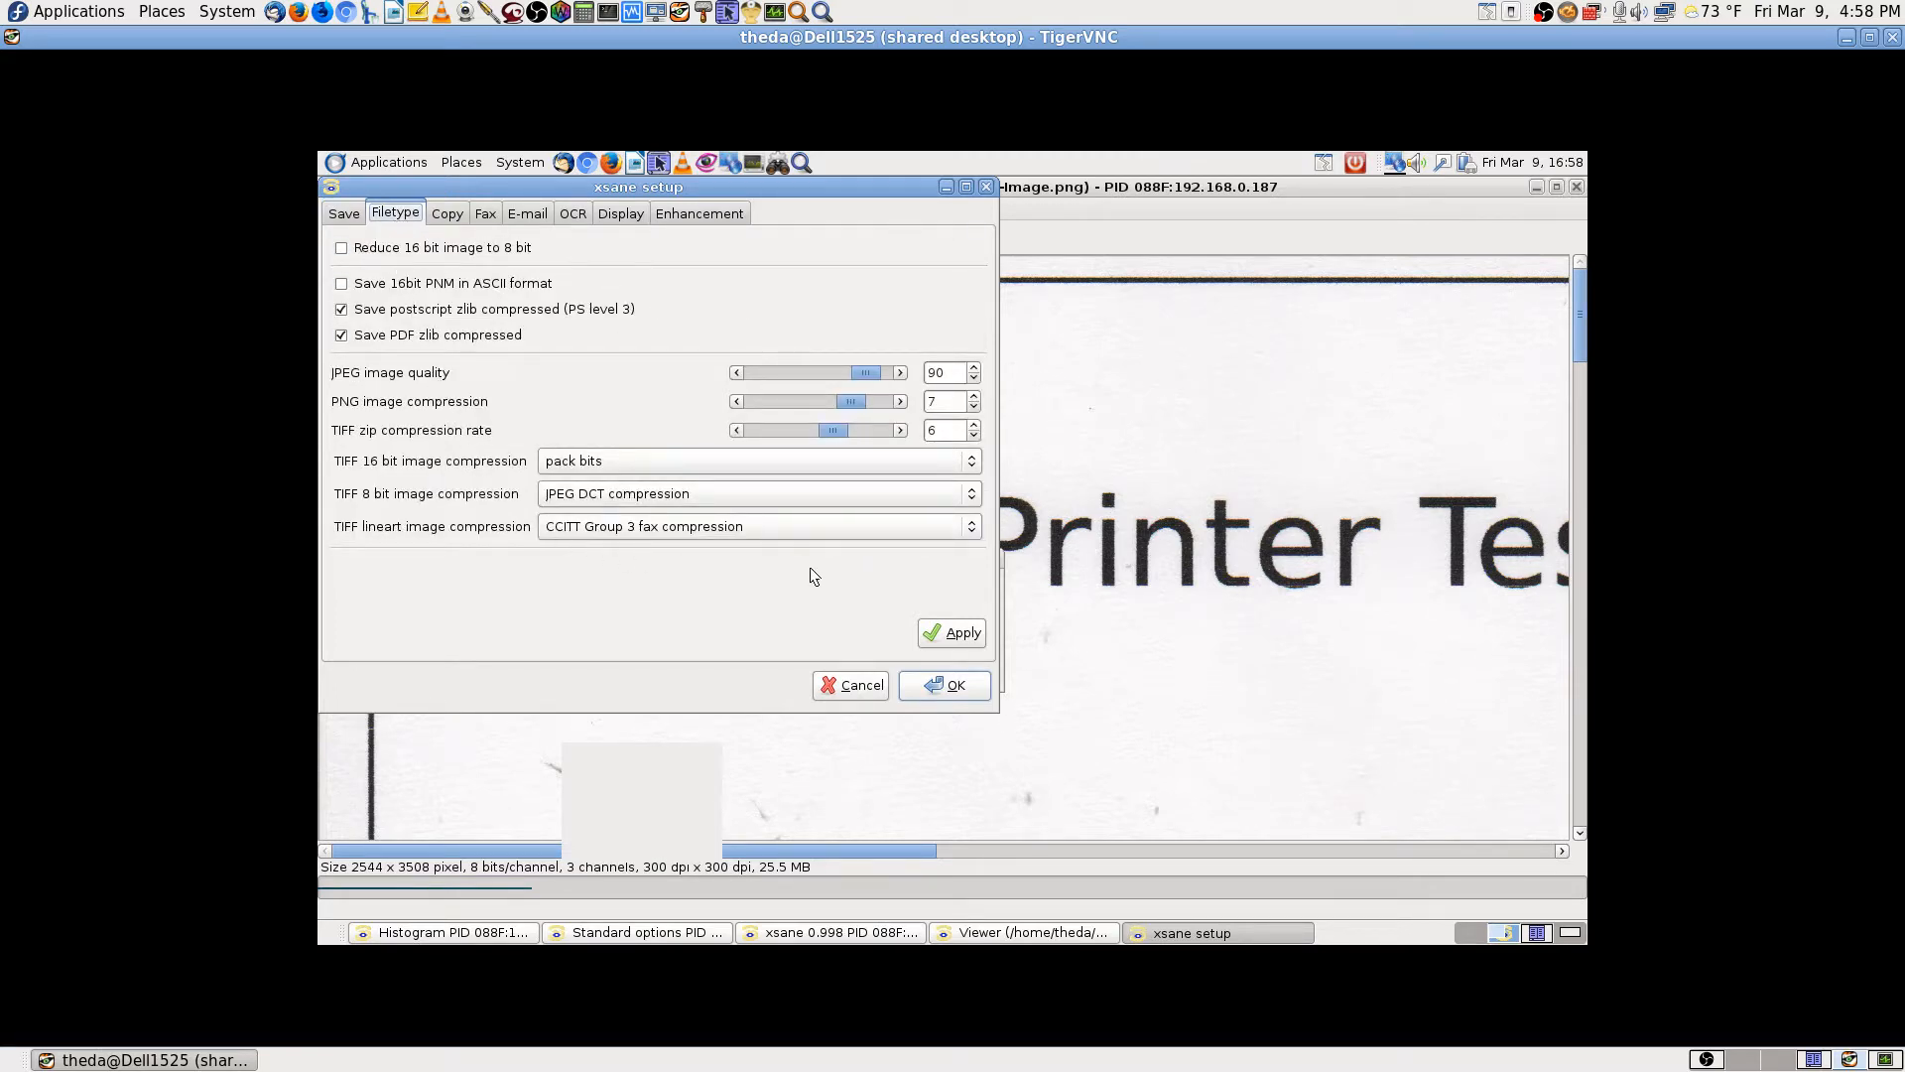
click(451, 212)
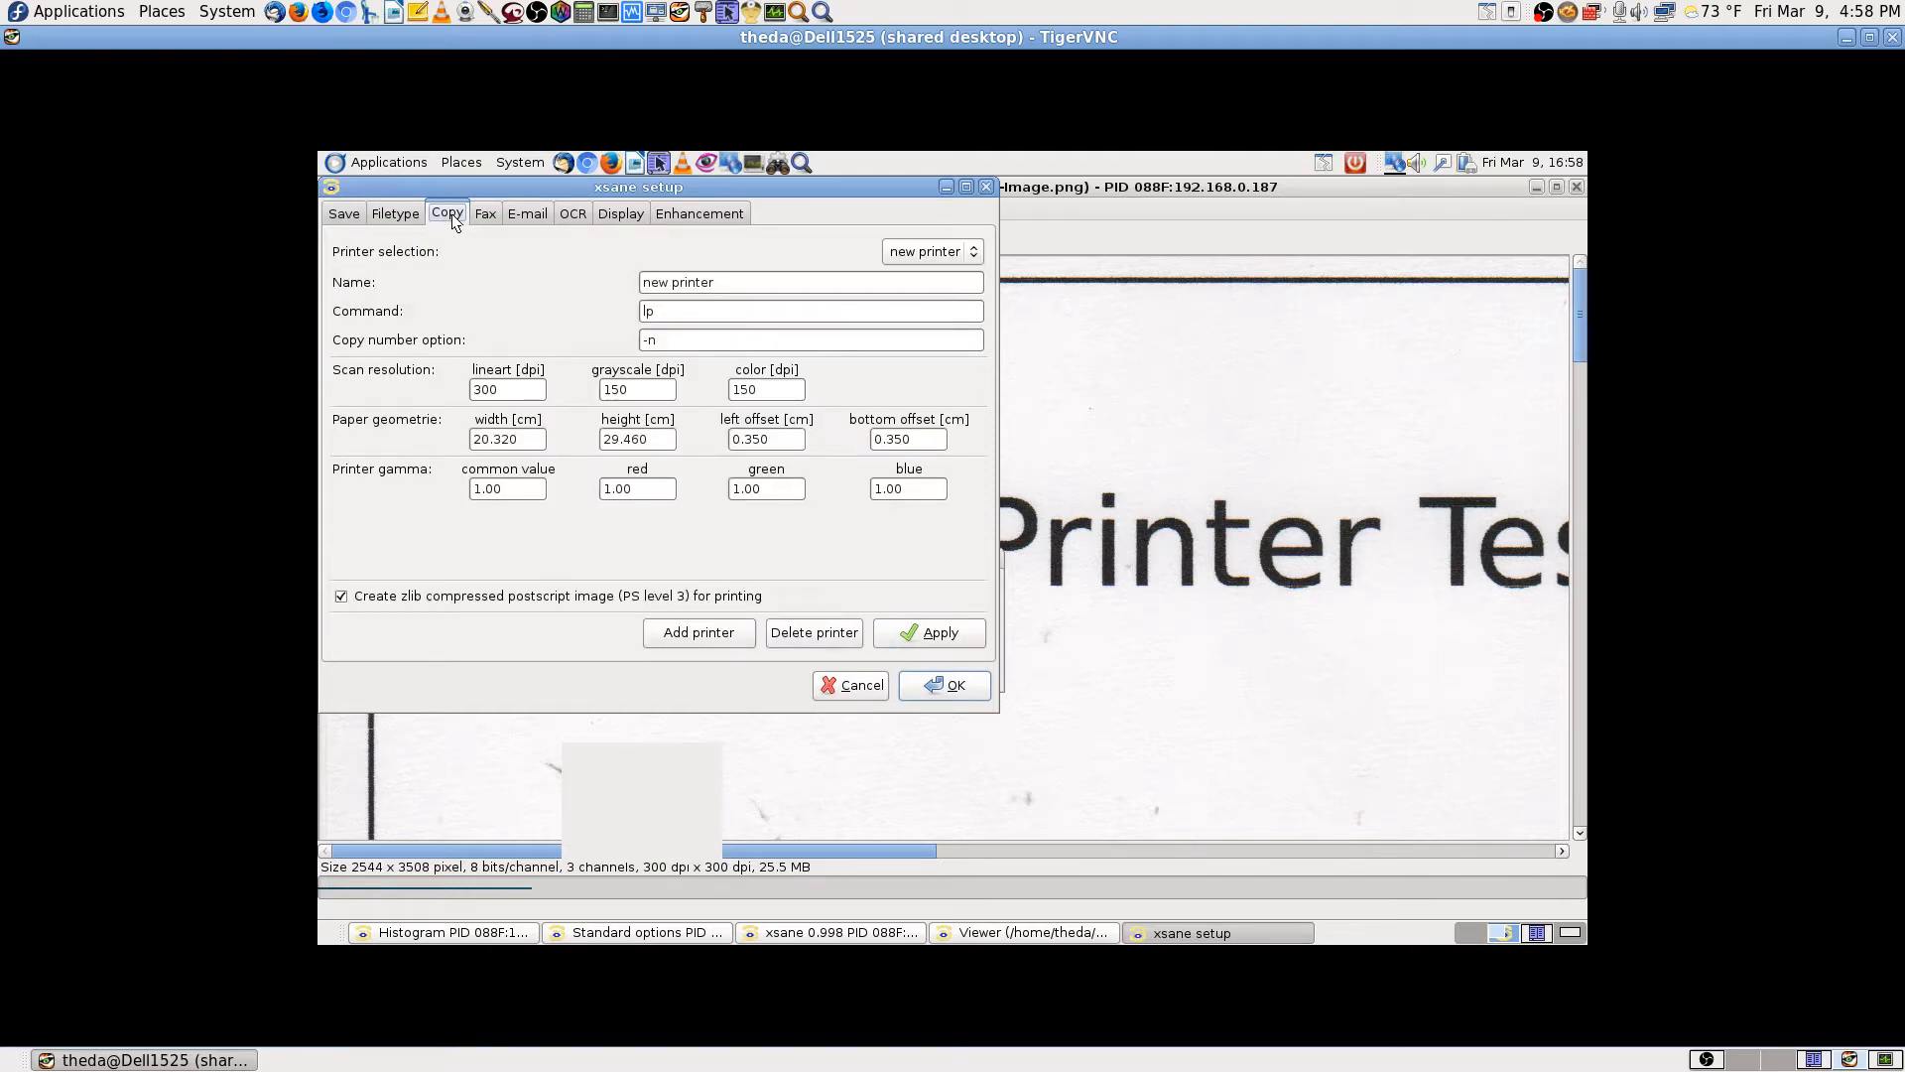
click(485, 217)
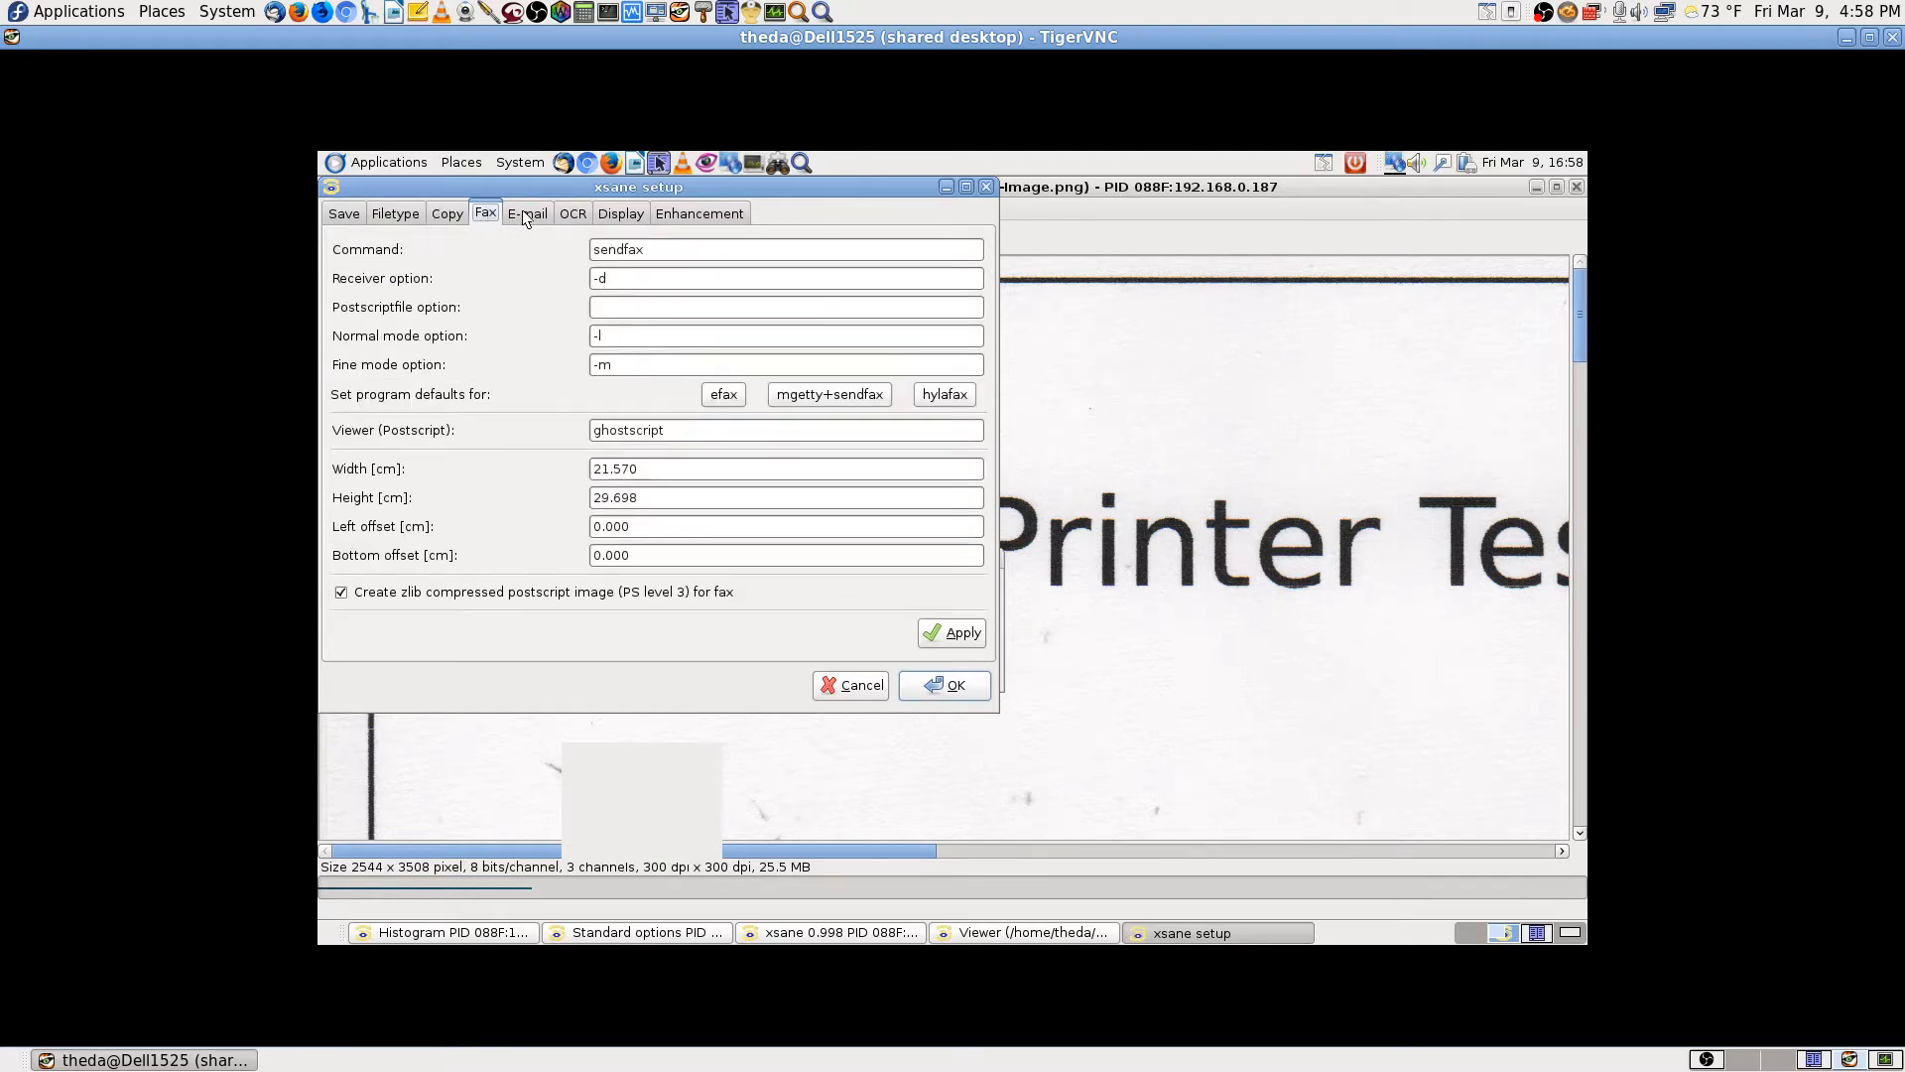
click(527, 215)
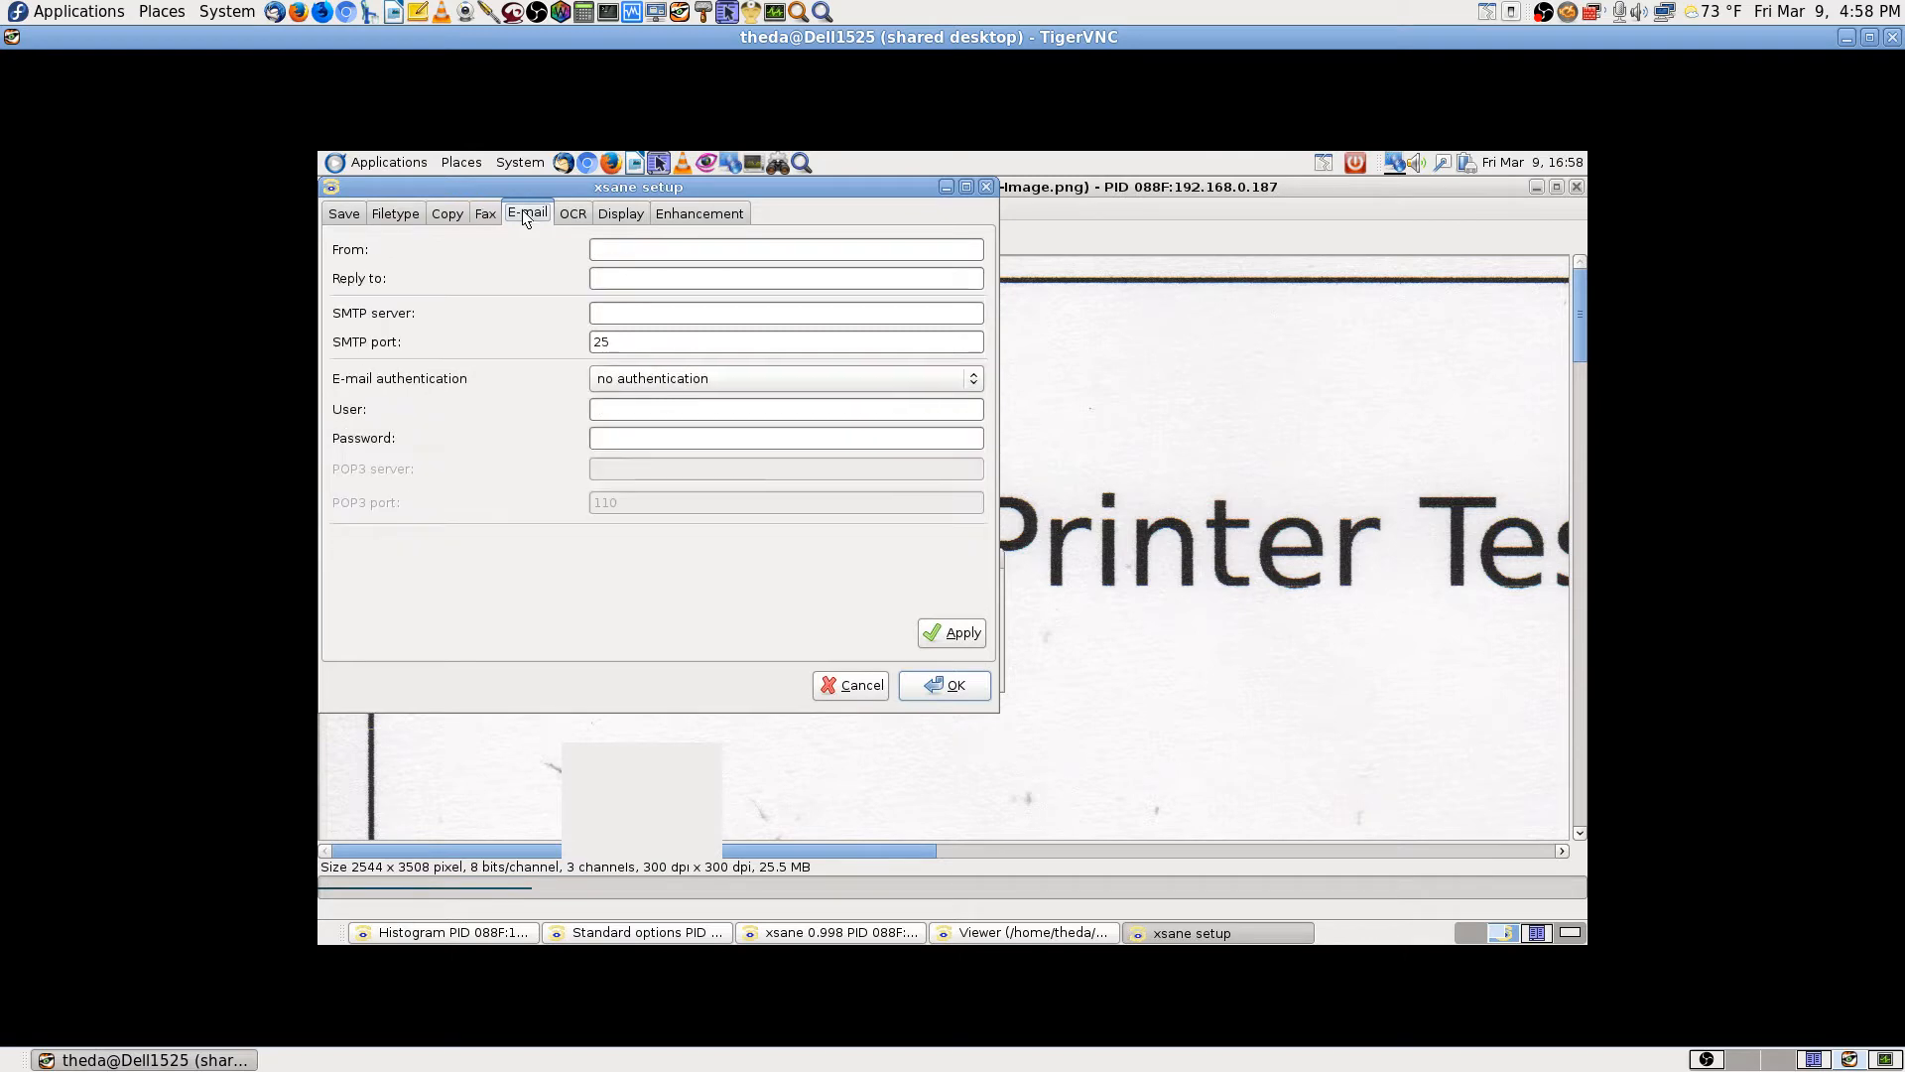
click(573, 214)
click(605, 214)
click(692, 212)
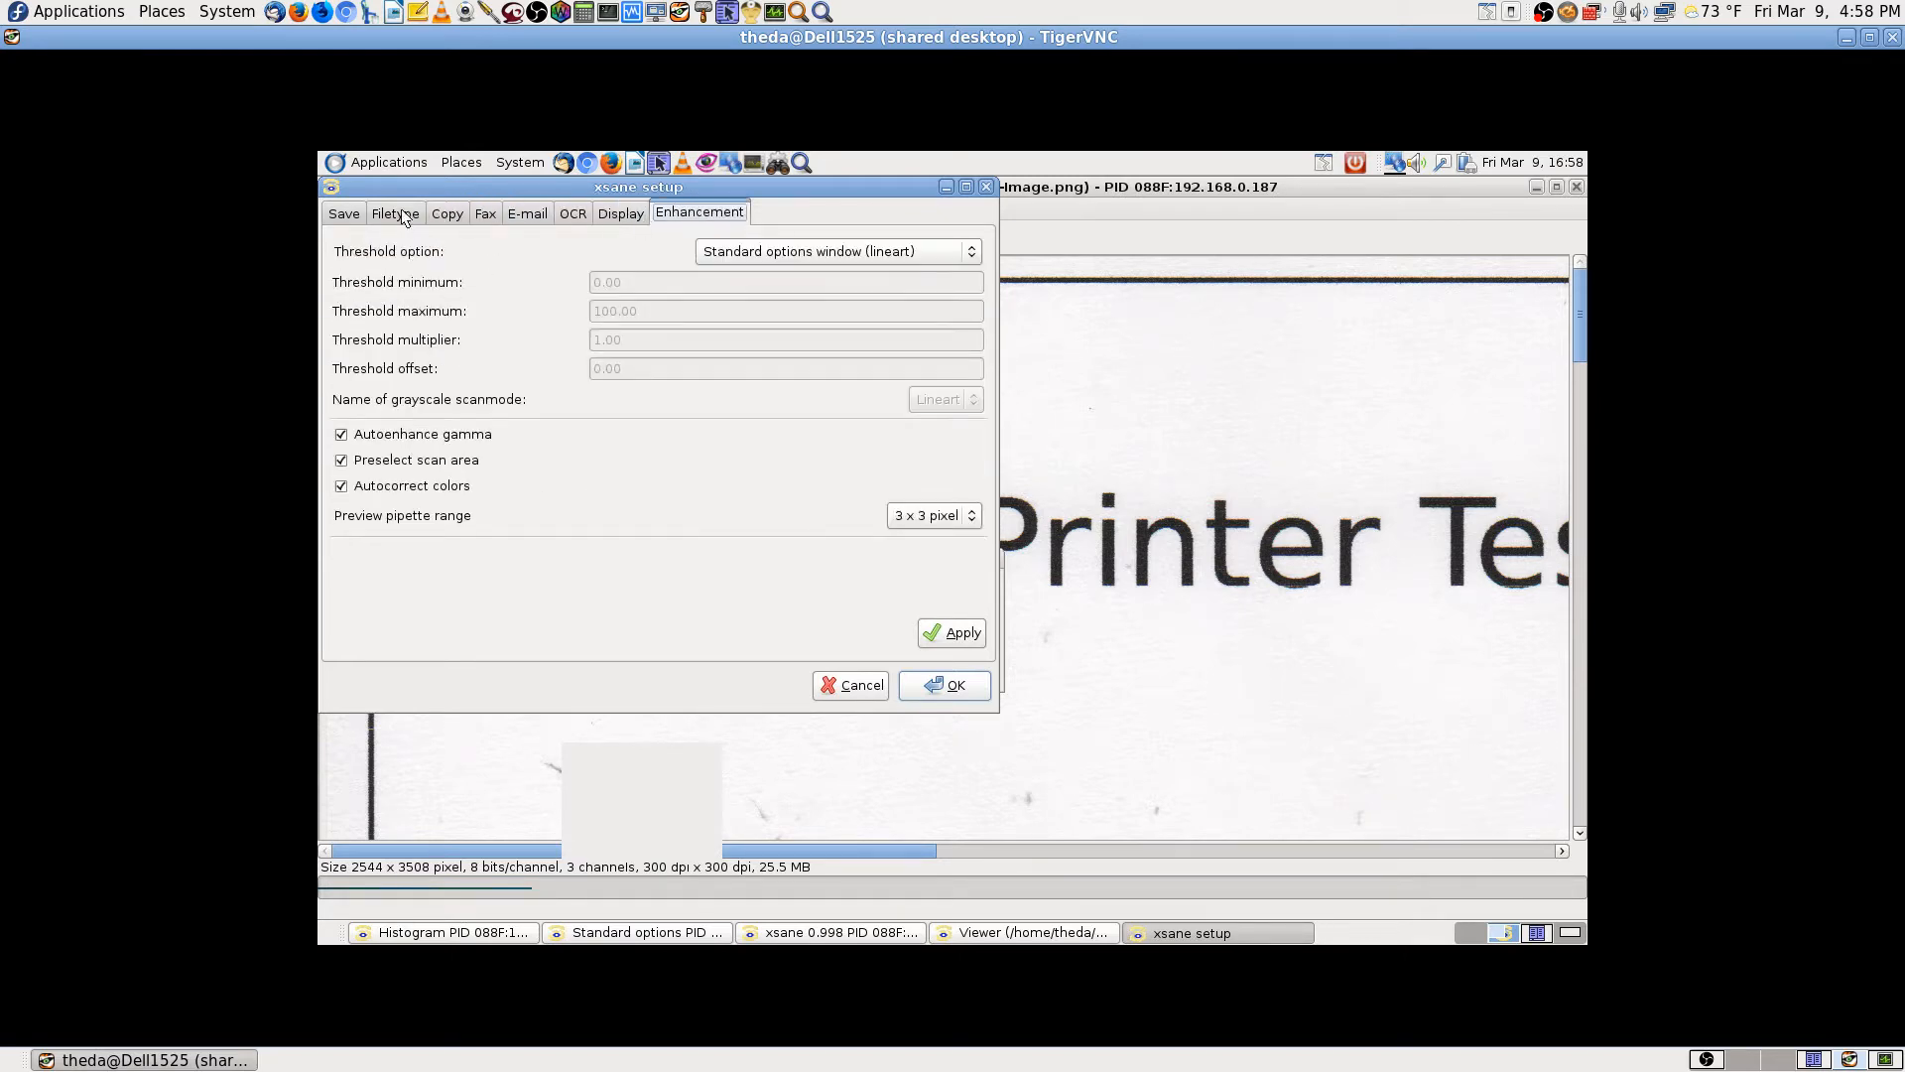
click(344, 215)
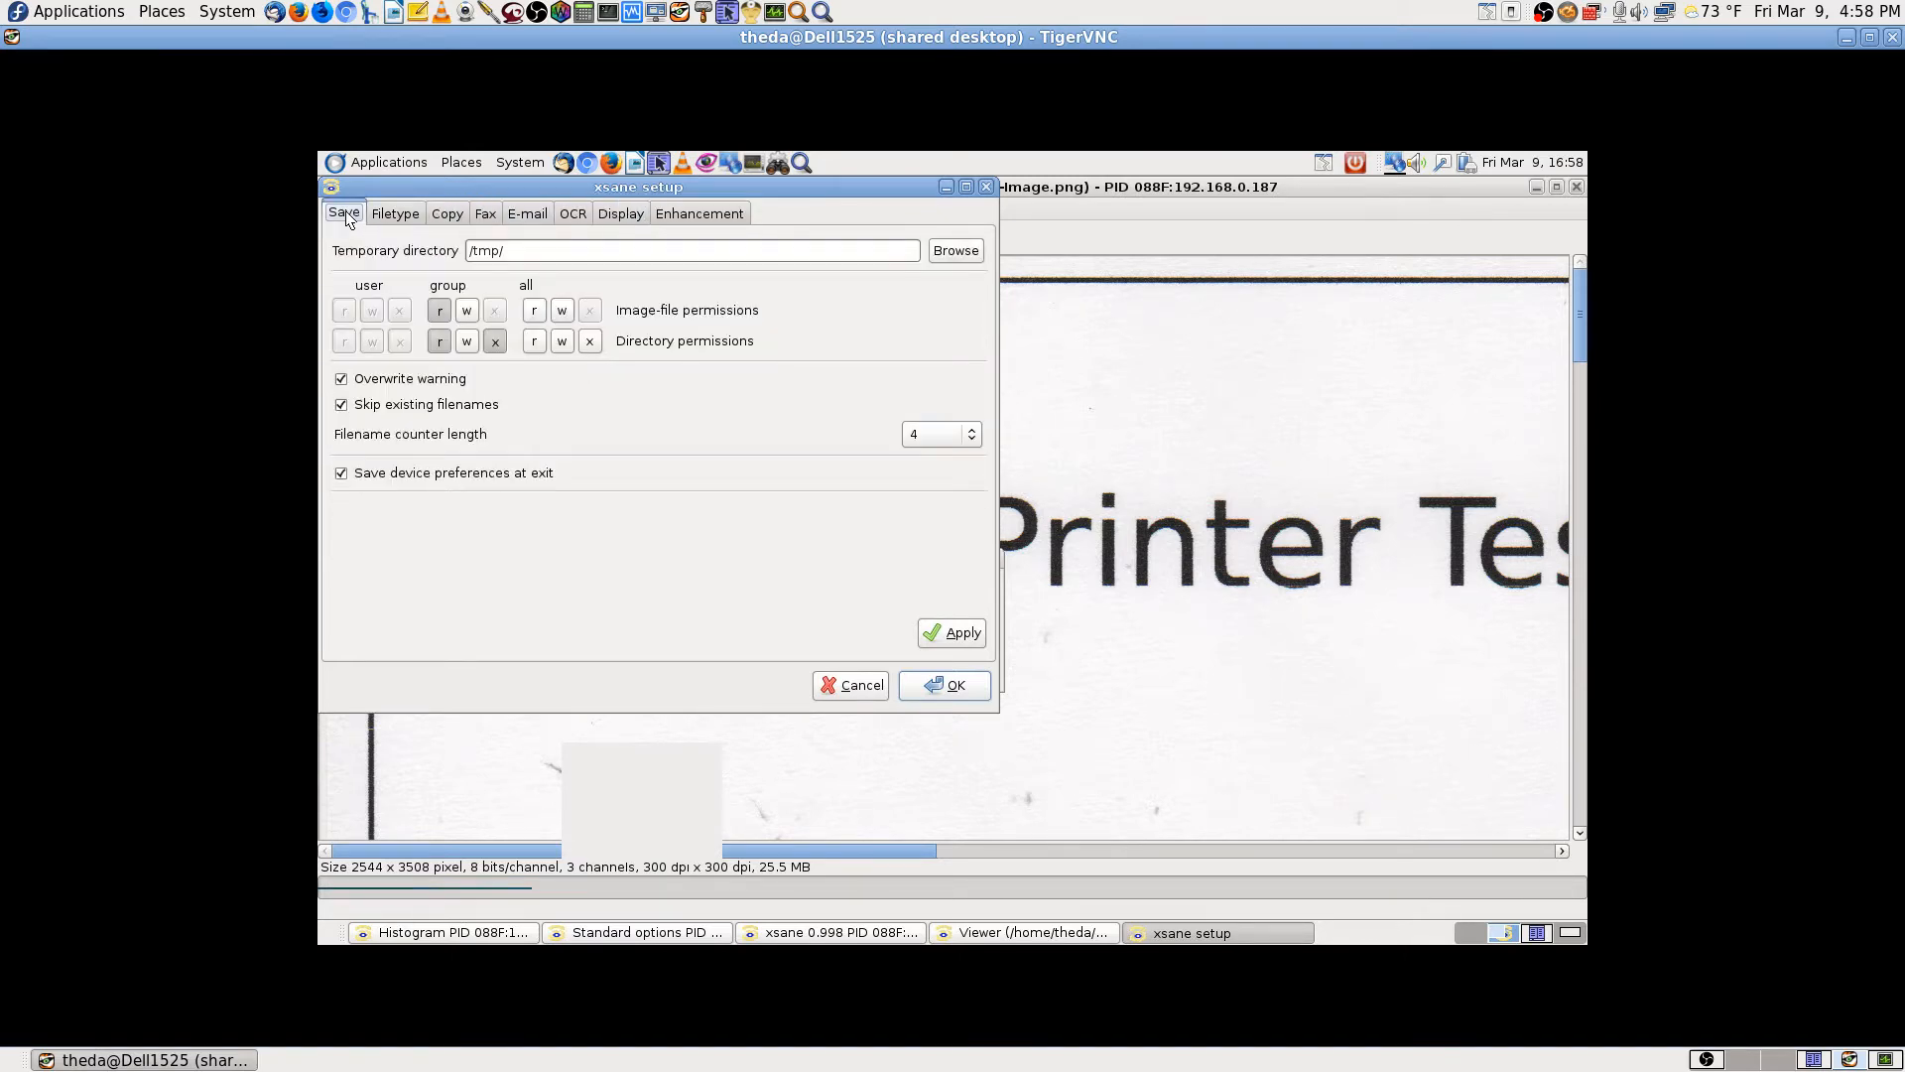
click(841, 689)
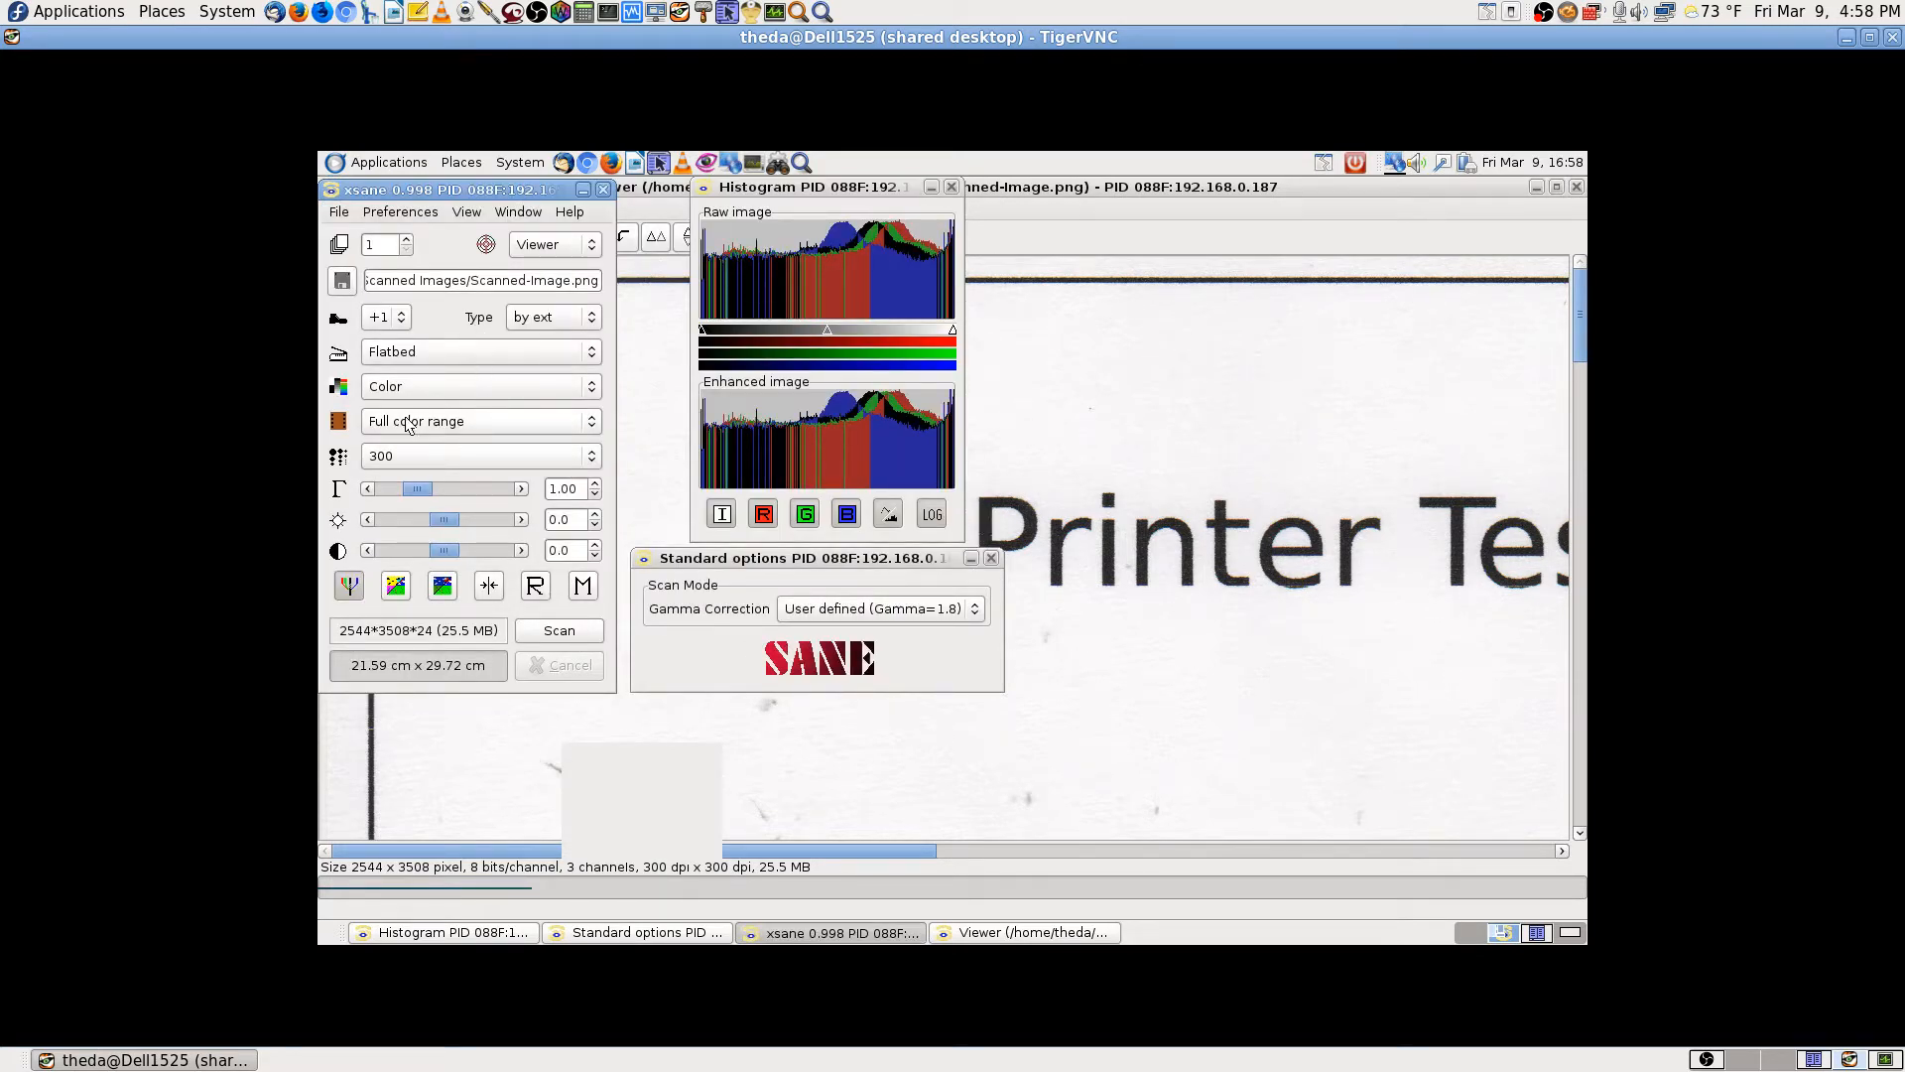
Step: Set the output file type to PNG and the filename counter step to +2
click(592, 317)
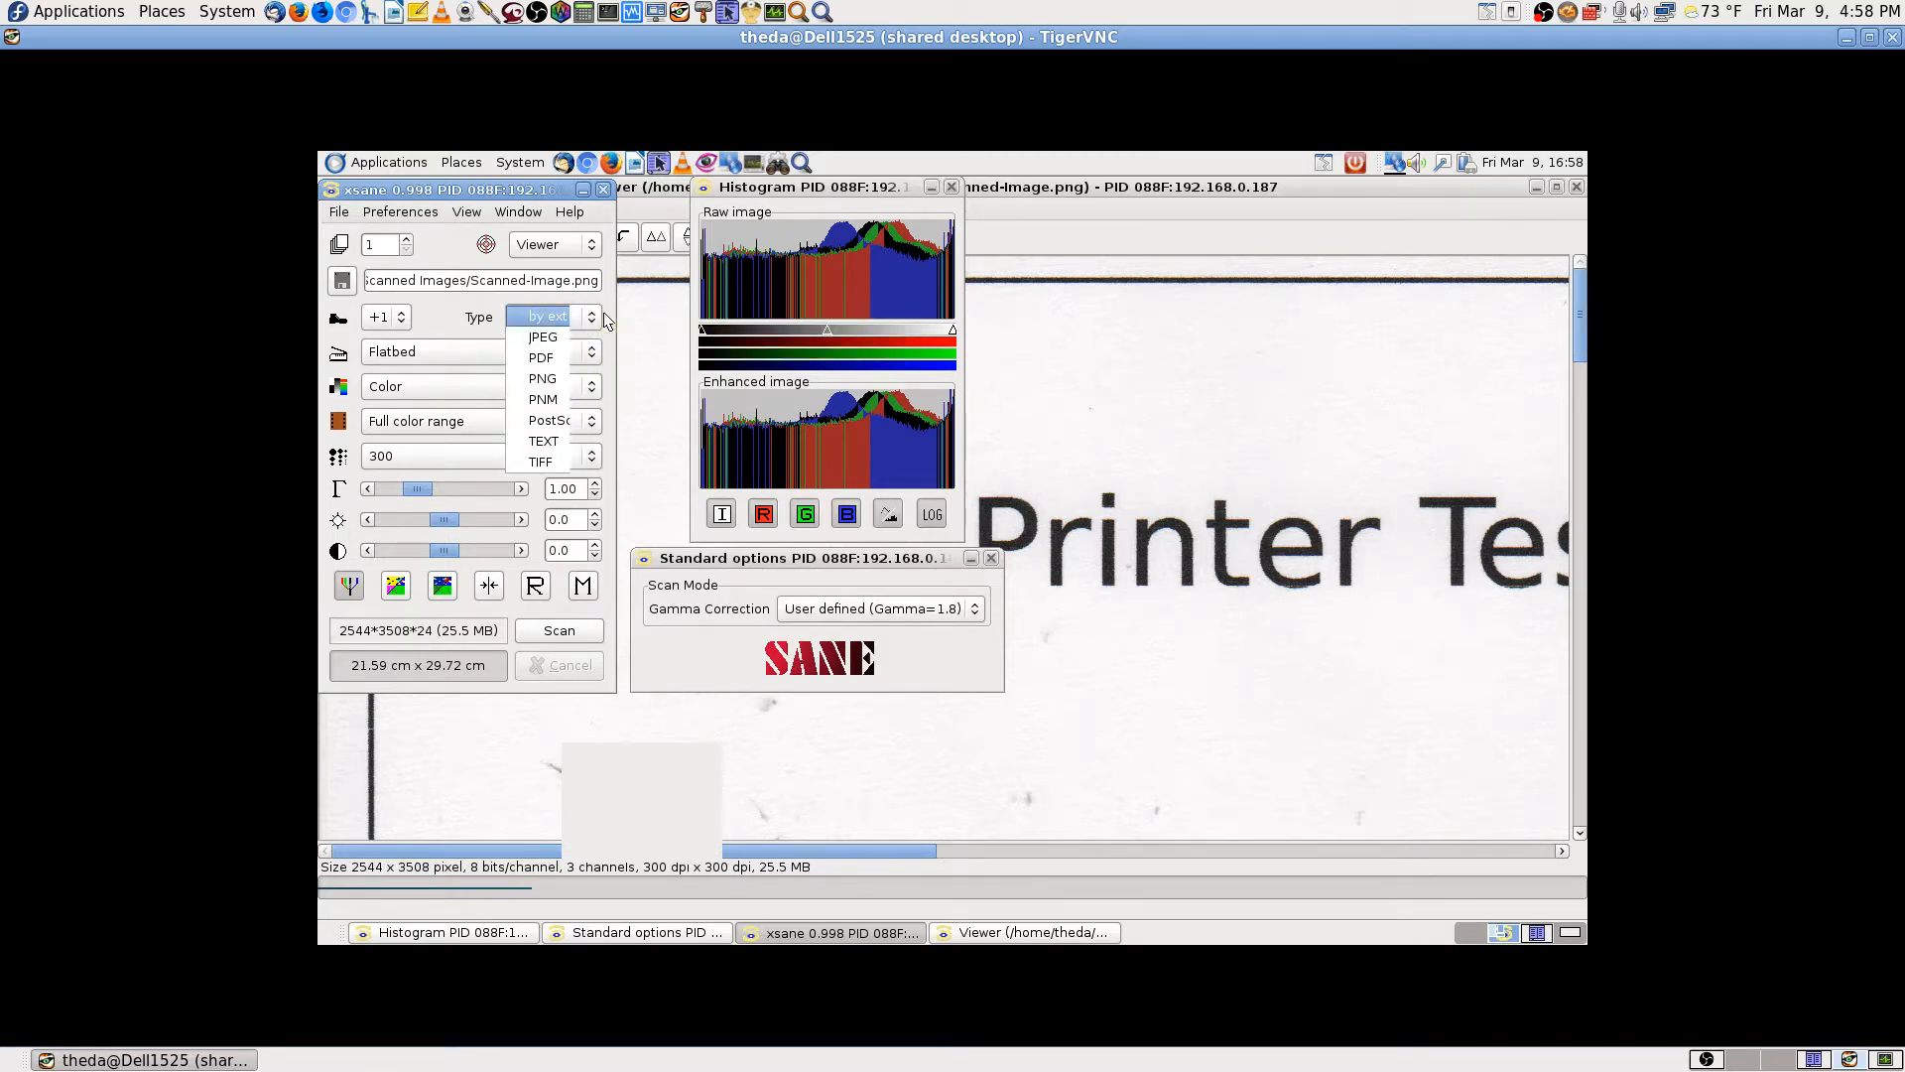
click(603, 312)
click(583, 316)
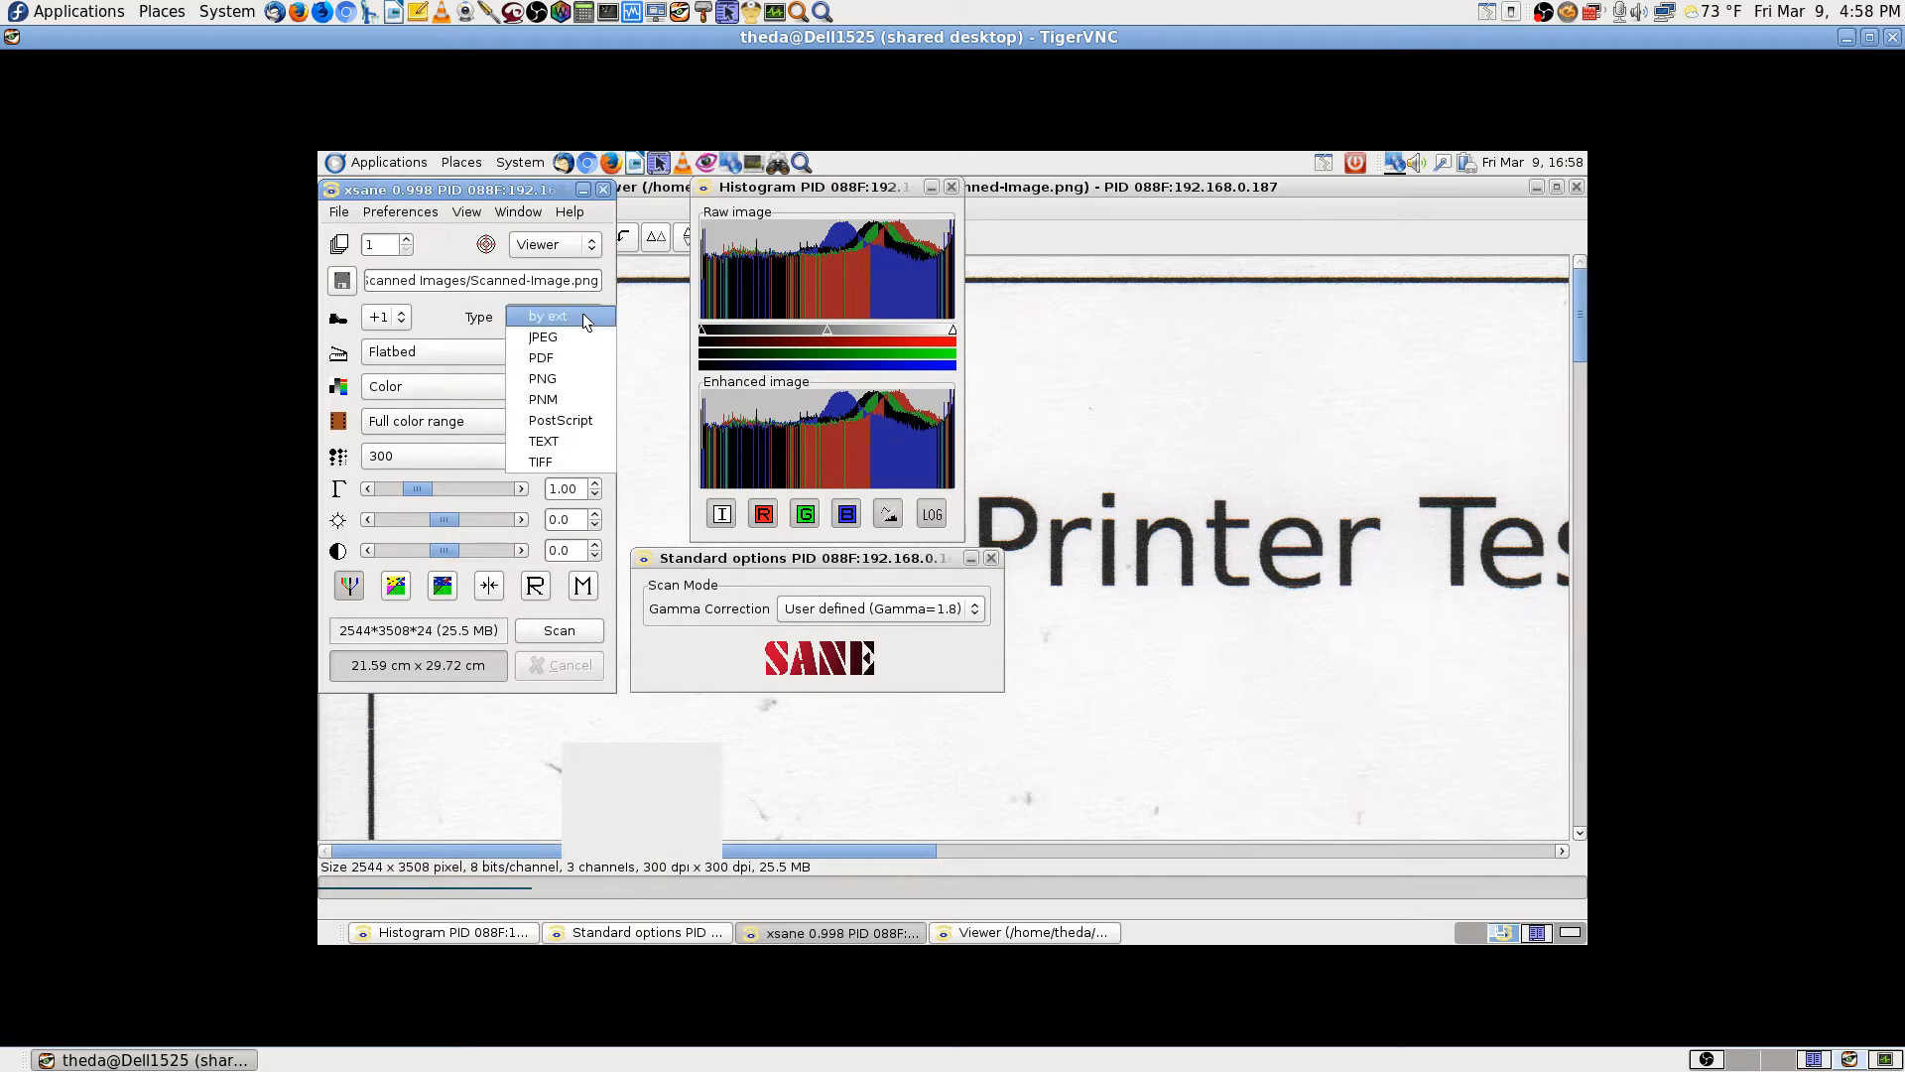
click(557, 378)
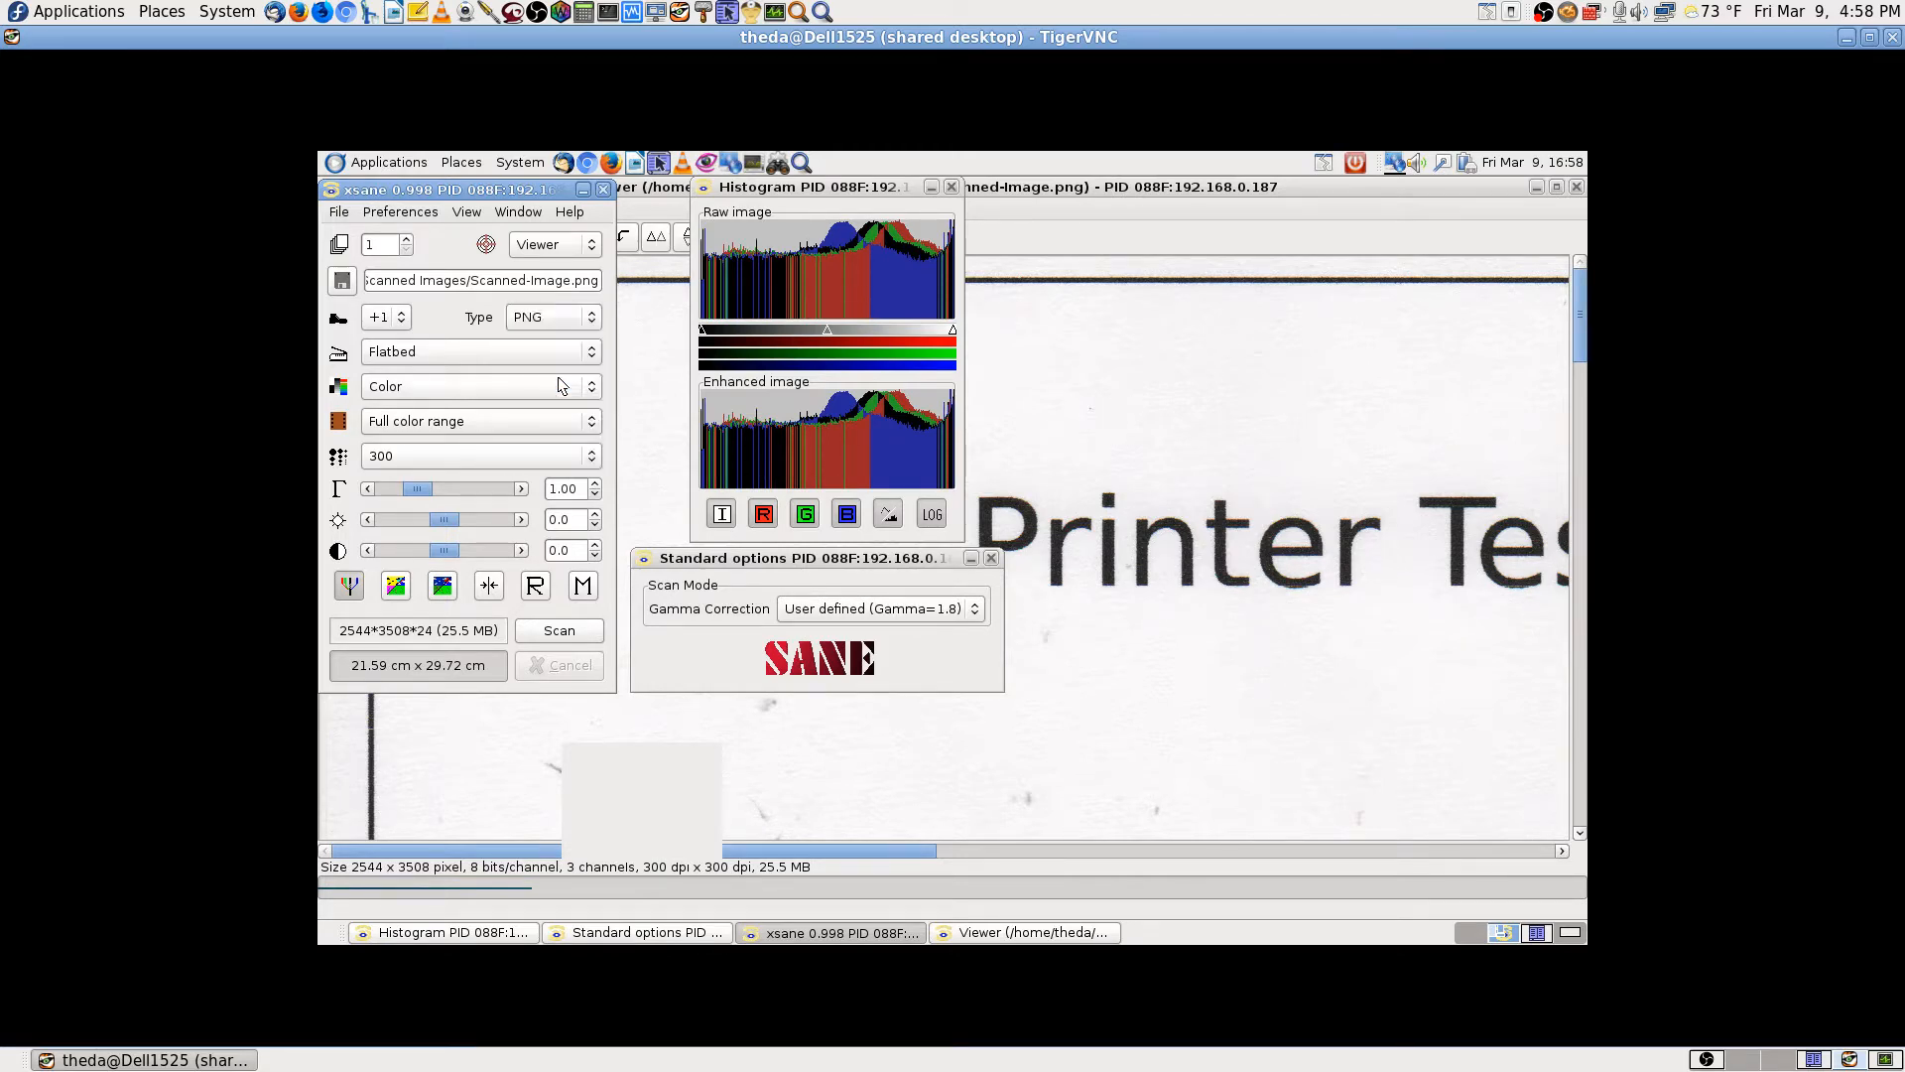
click(400, 321)
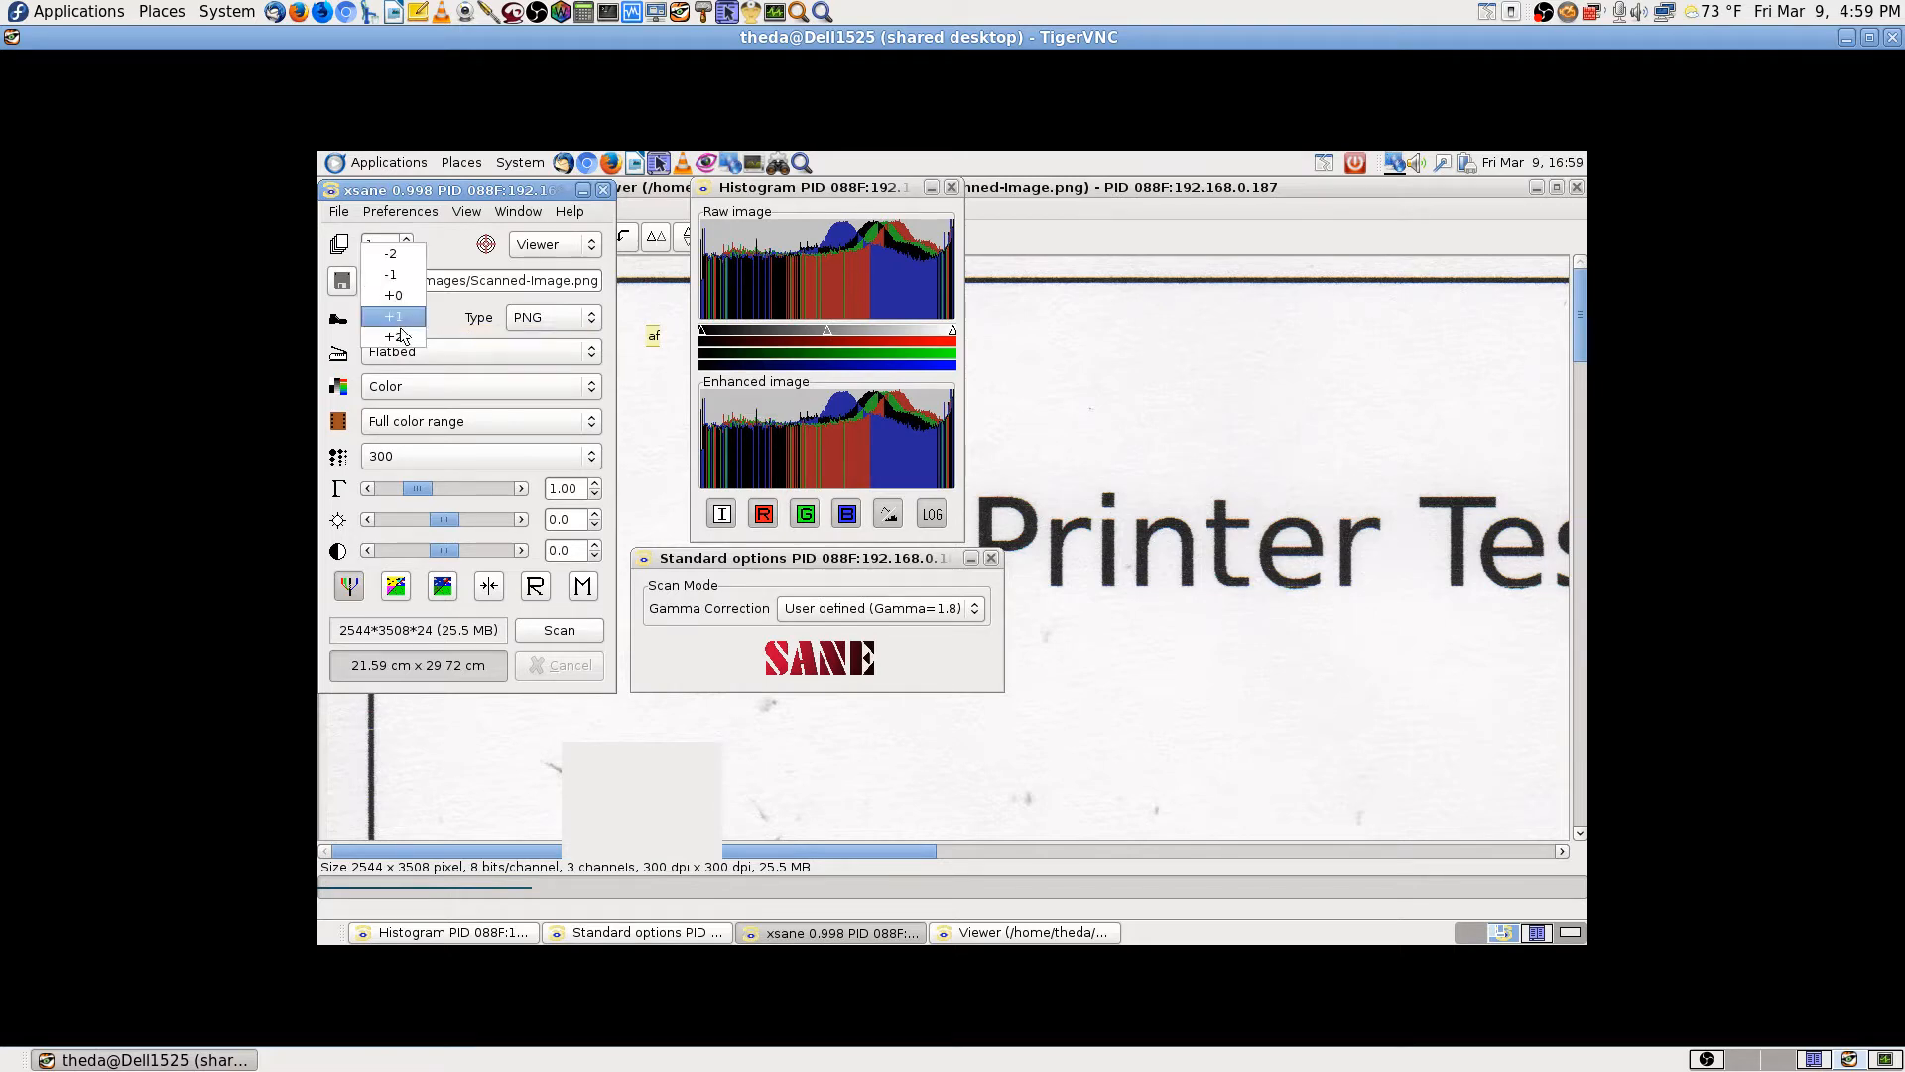
click(402, 341)
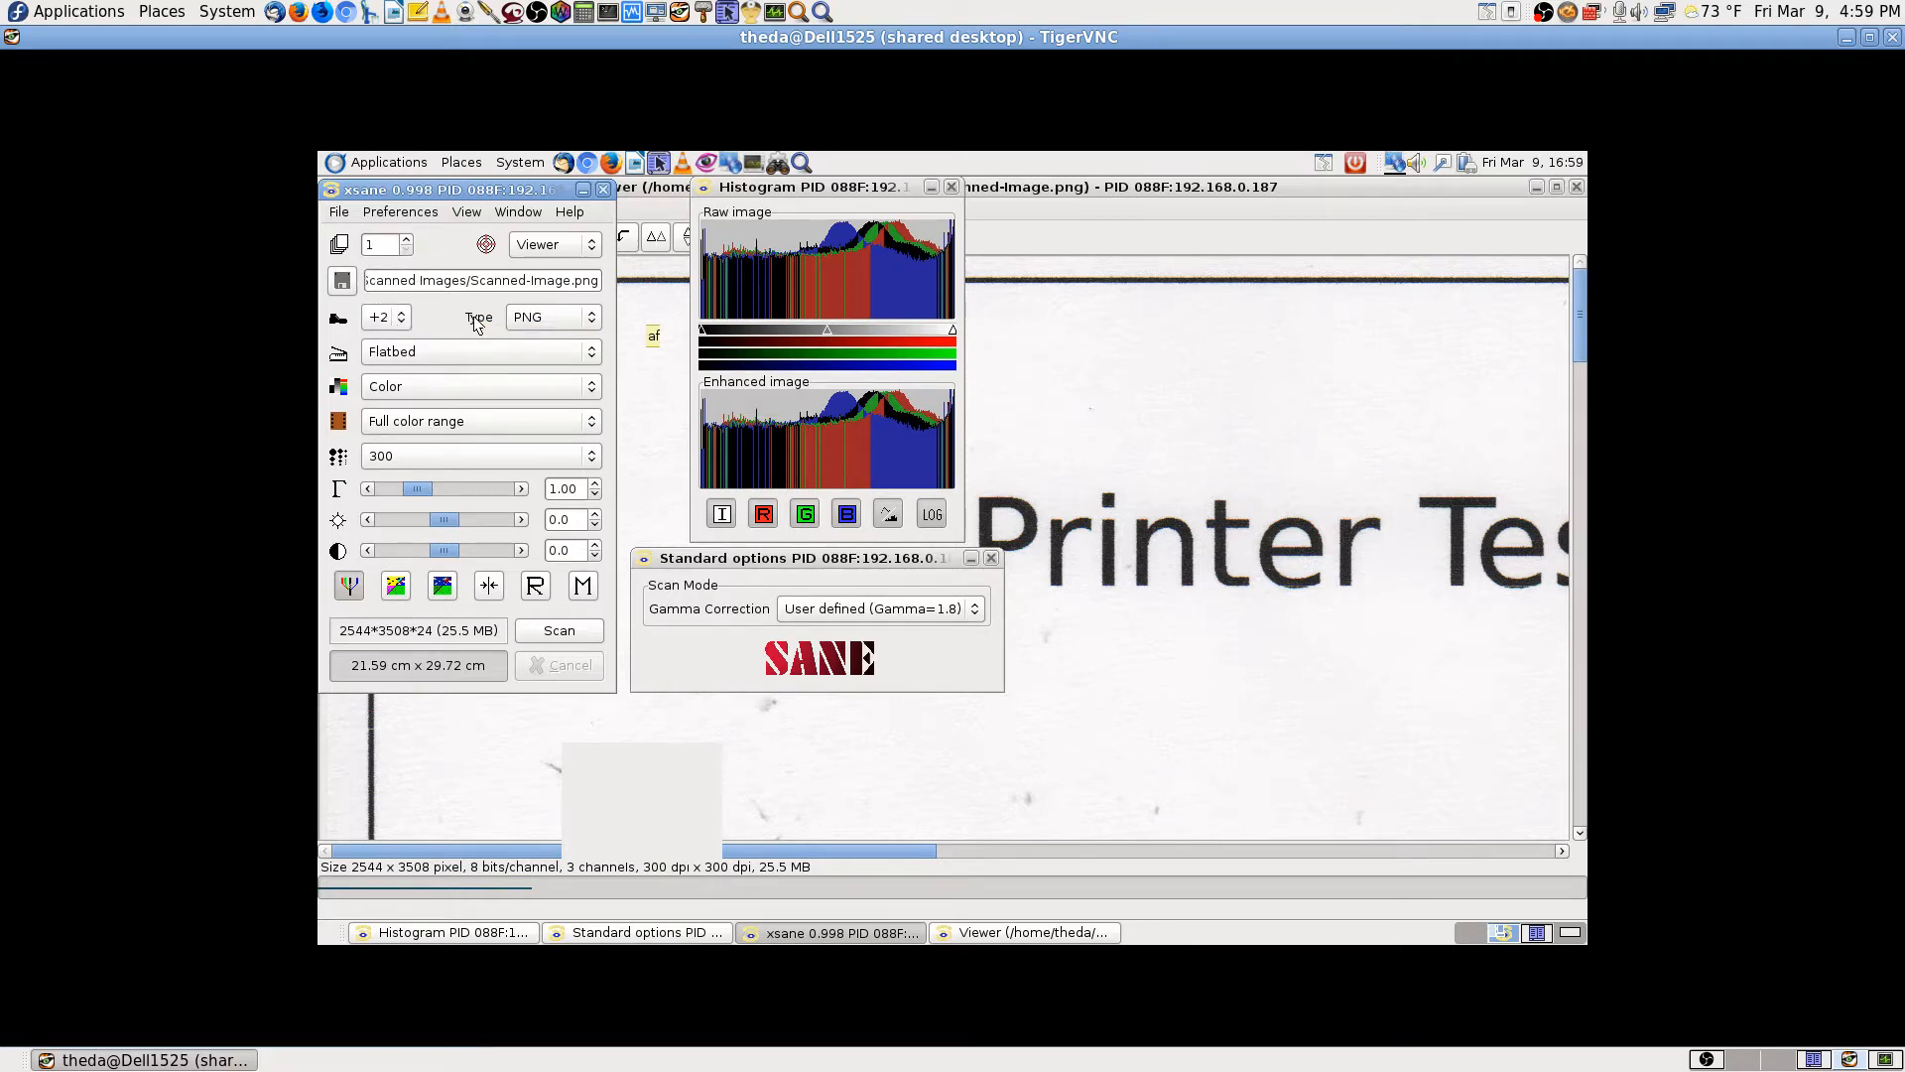
click(338, 212)
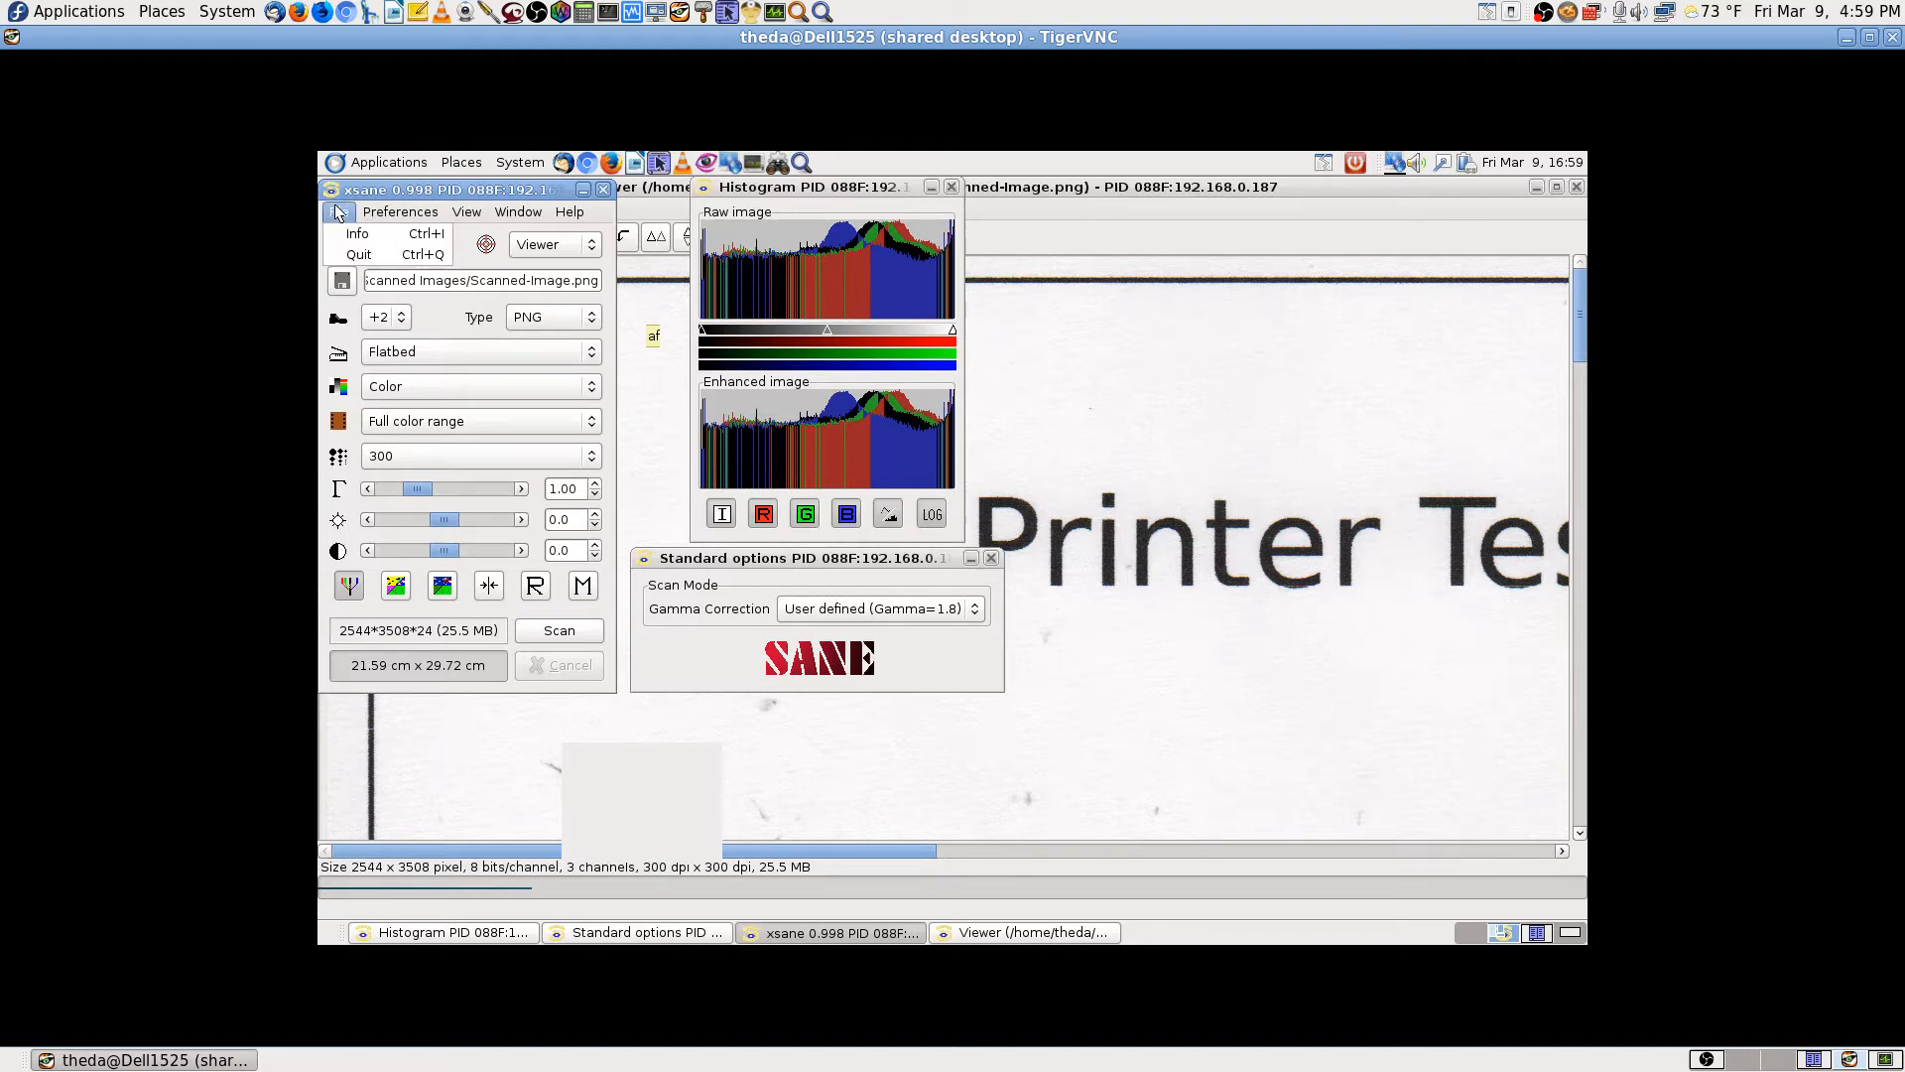
Step: Save the device settings again under the suggested Epson:PID088F.drc name
mouse_move(400, 212)
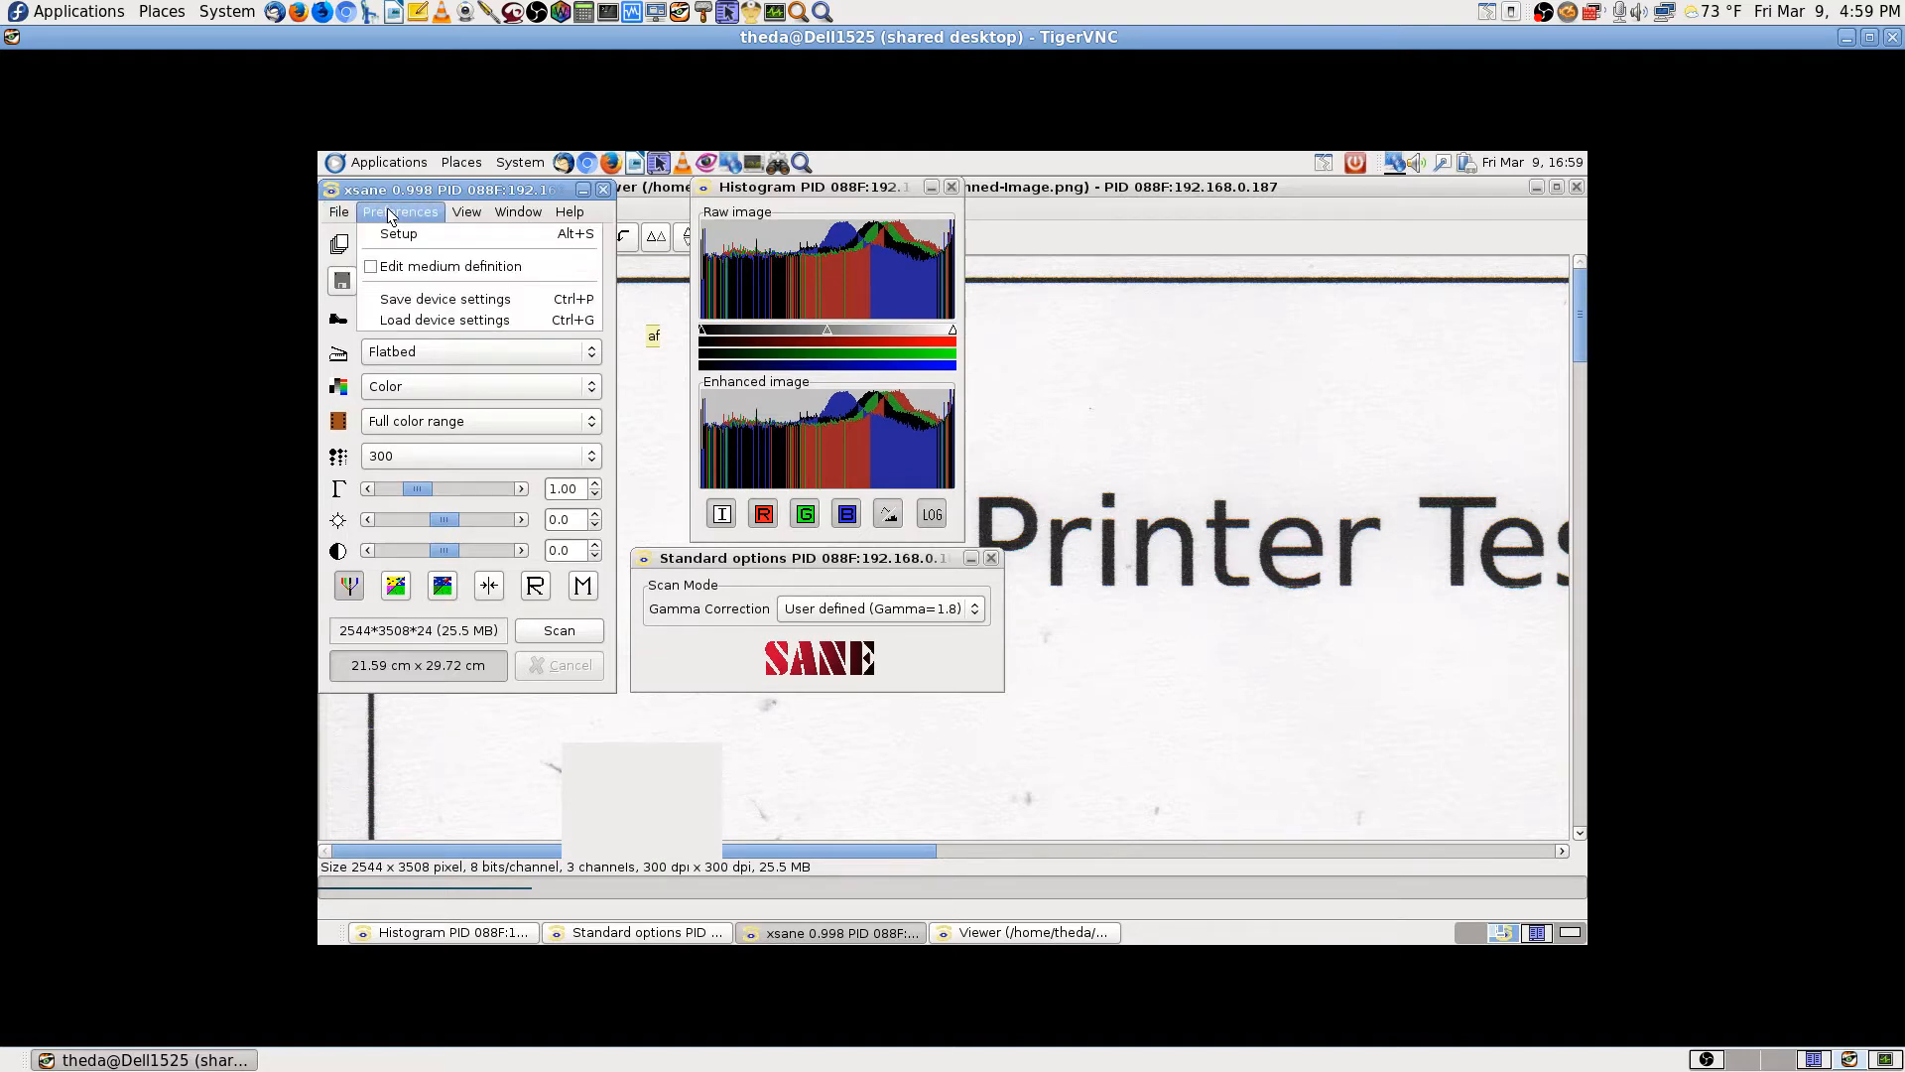
click(421, 297)
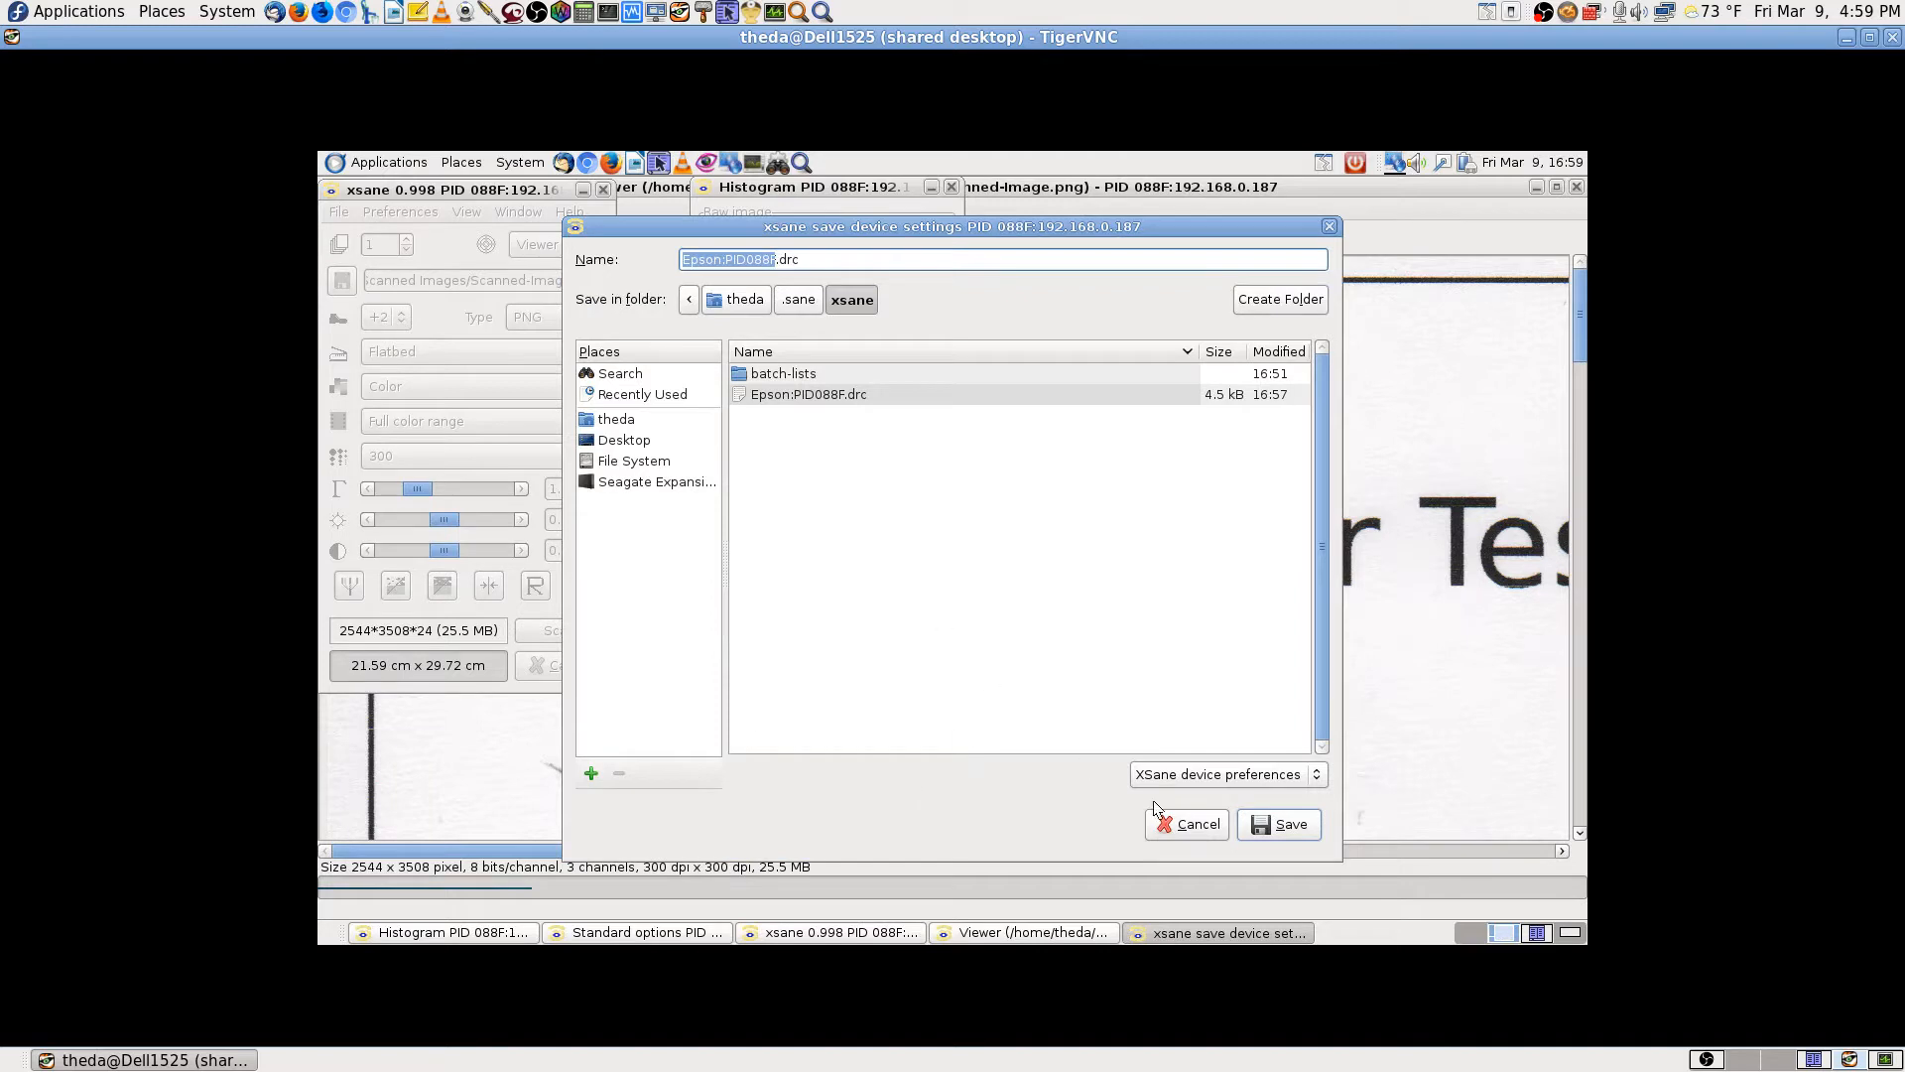
click(1287, 828)
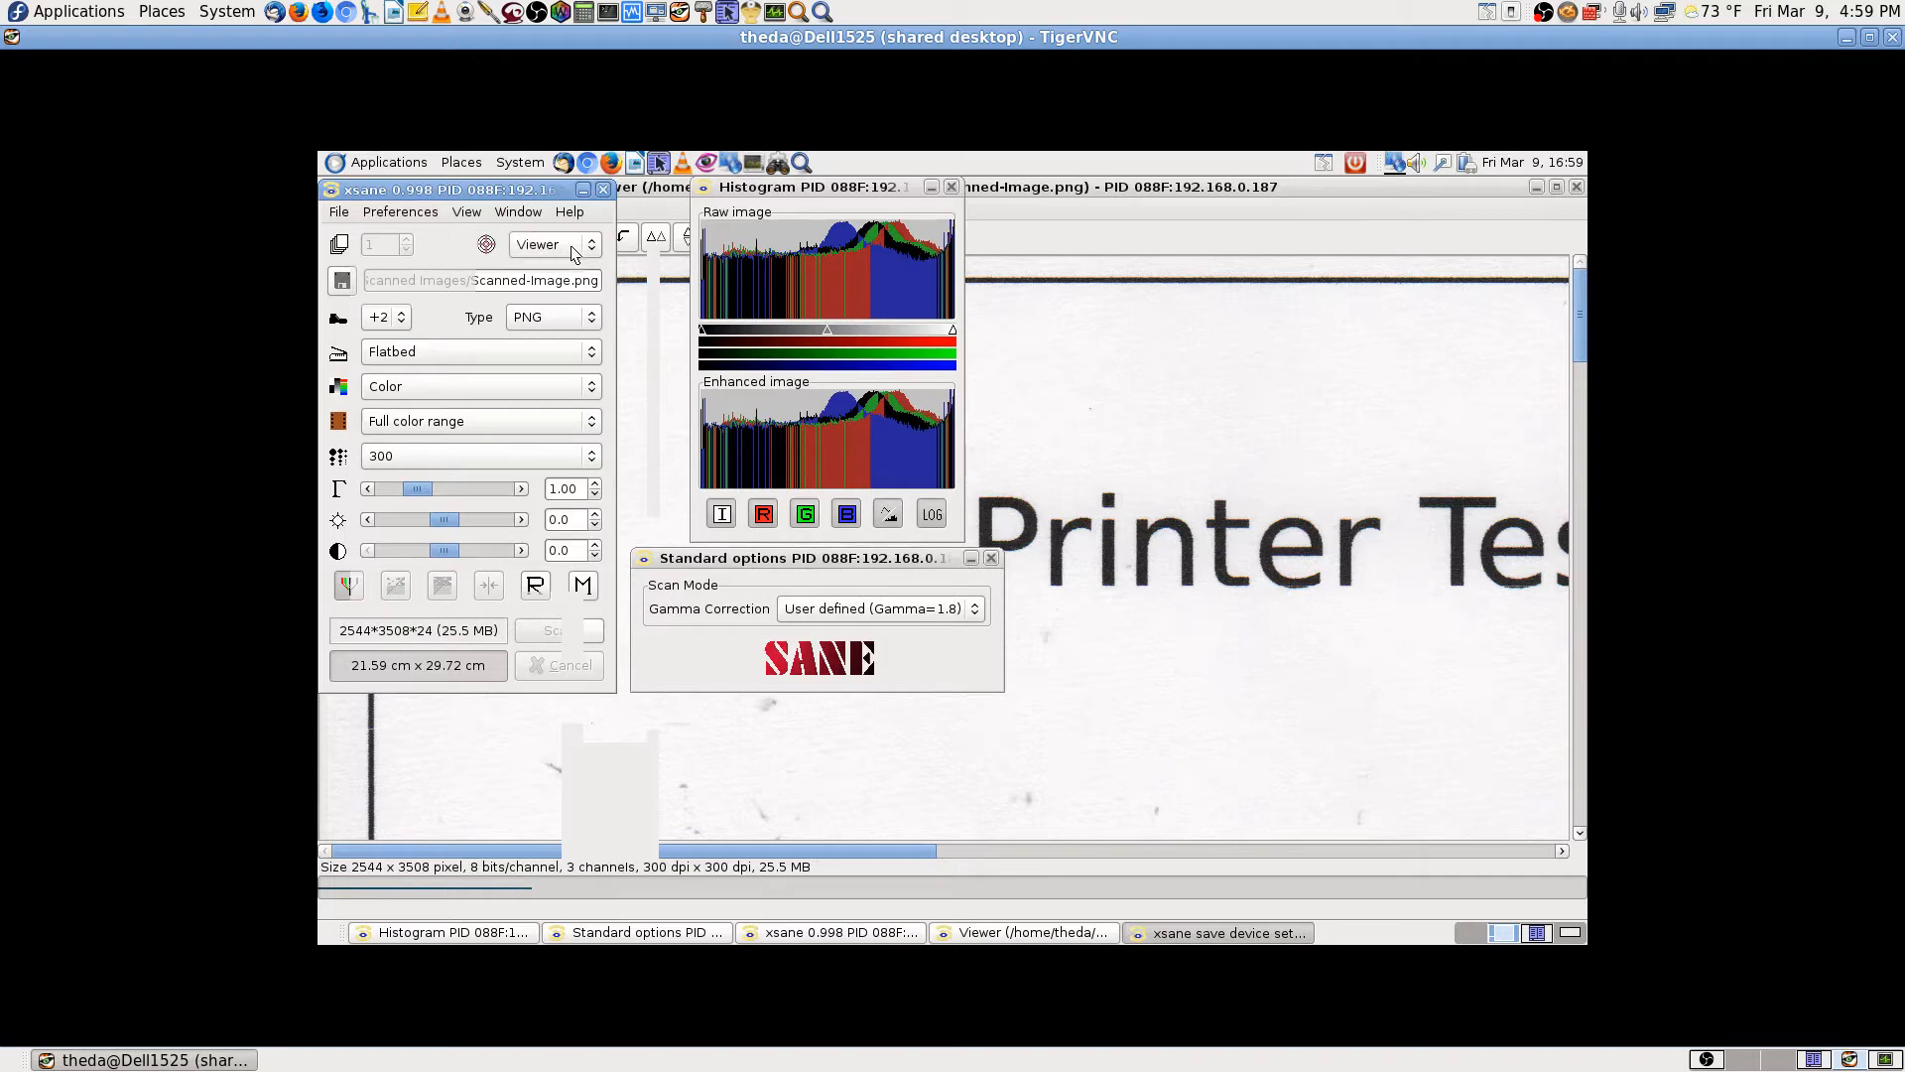
Step: Save the colour scan from the Viewer as Scanned-Image-01.png in Scanned Images
click(1247, 191)
click(335, 237)
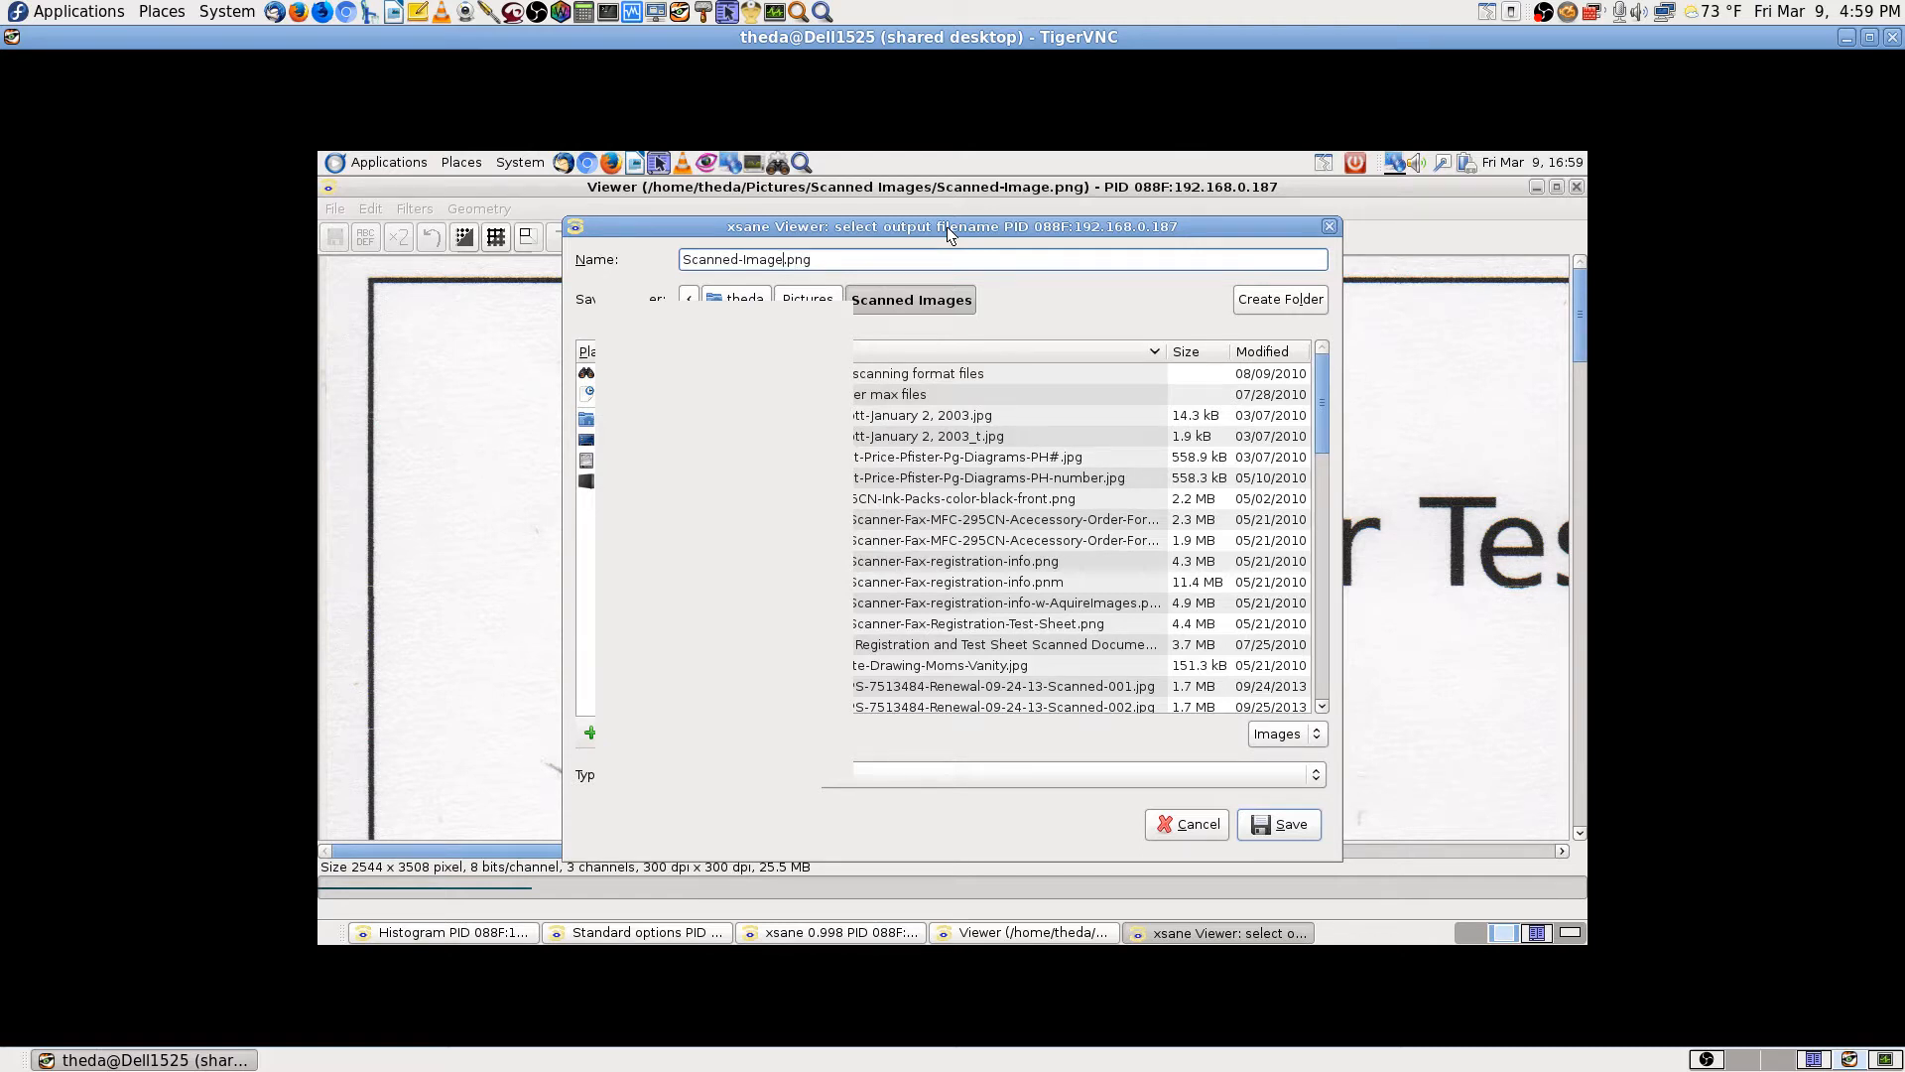
text(-01)
key(Return)
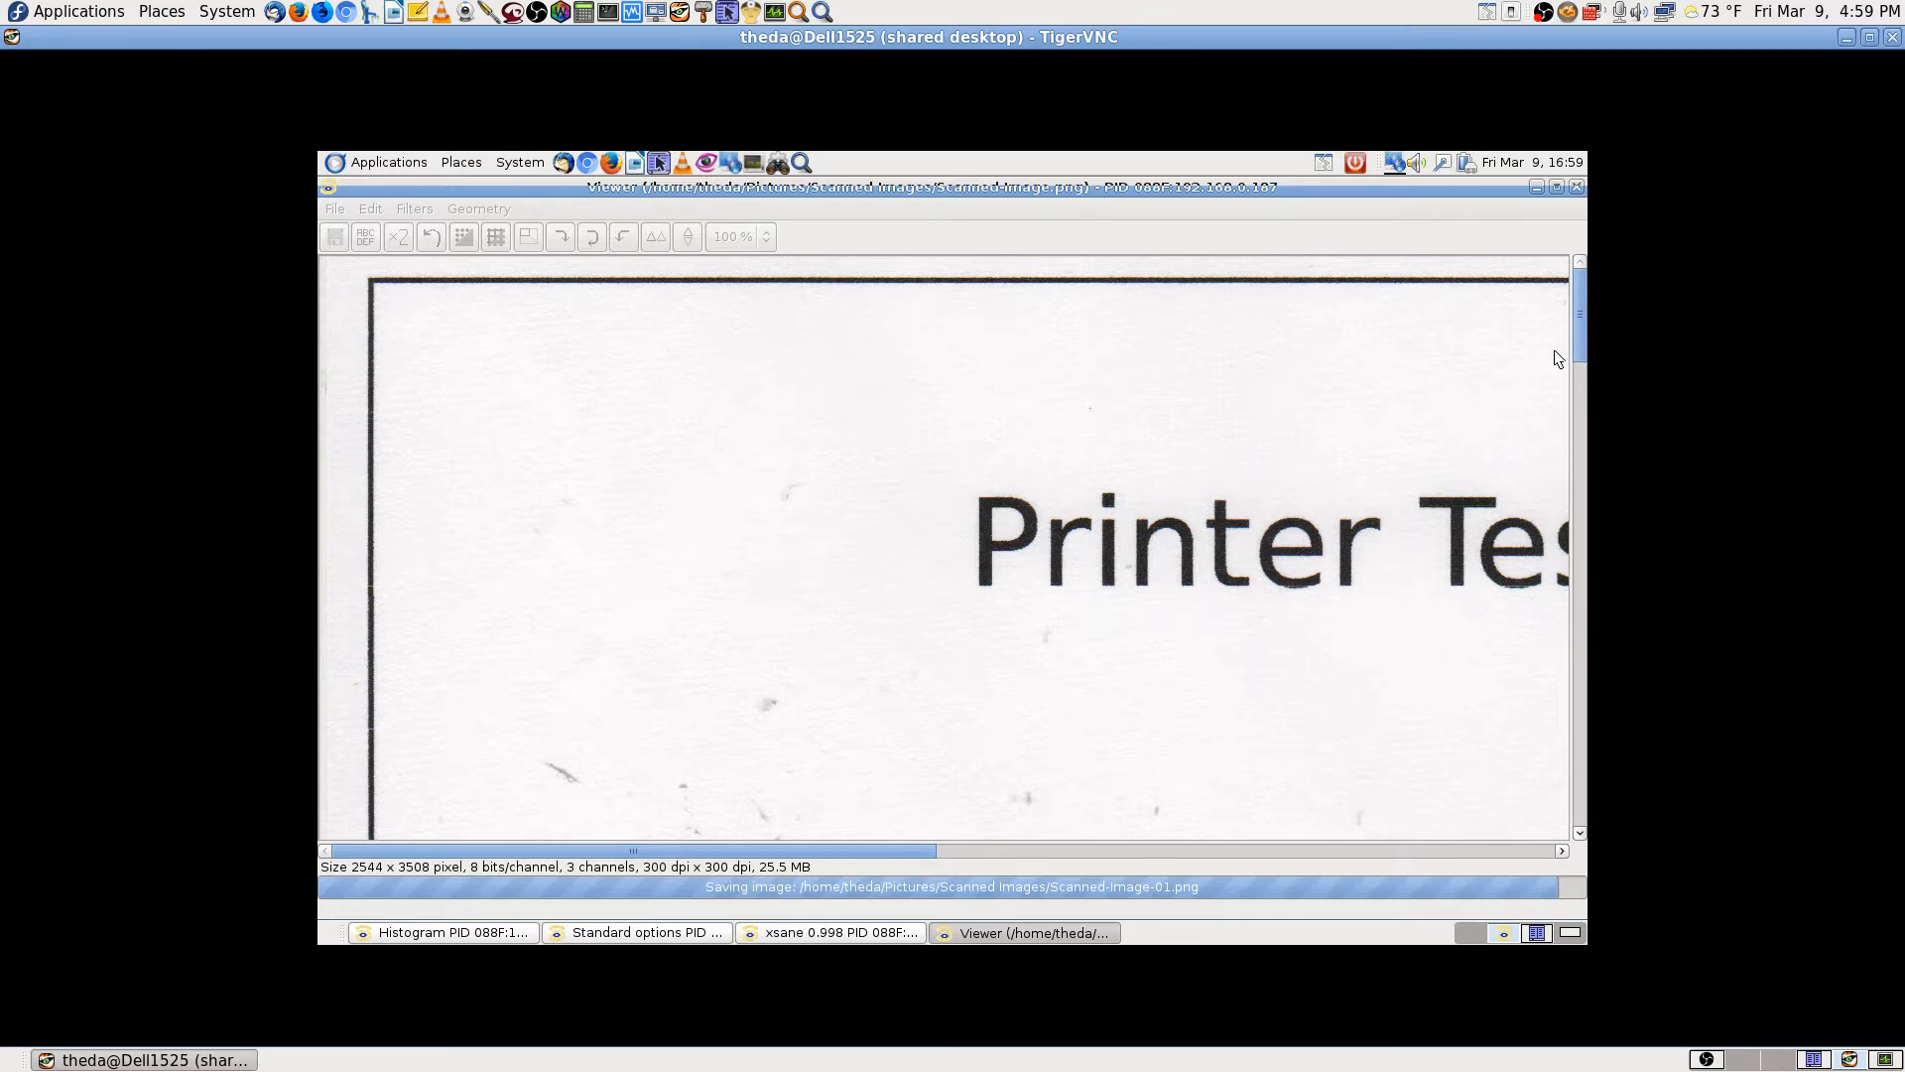
Step: Close the old image viewer and rescan the Printer Test Page in XSane
click(1576, 187)
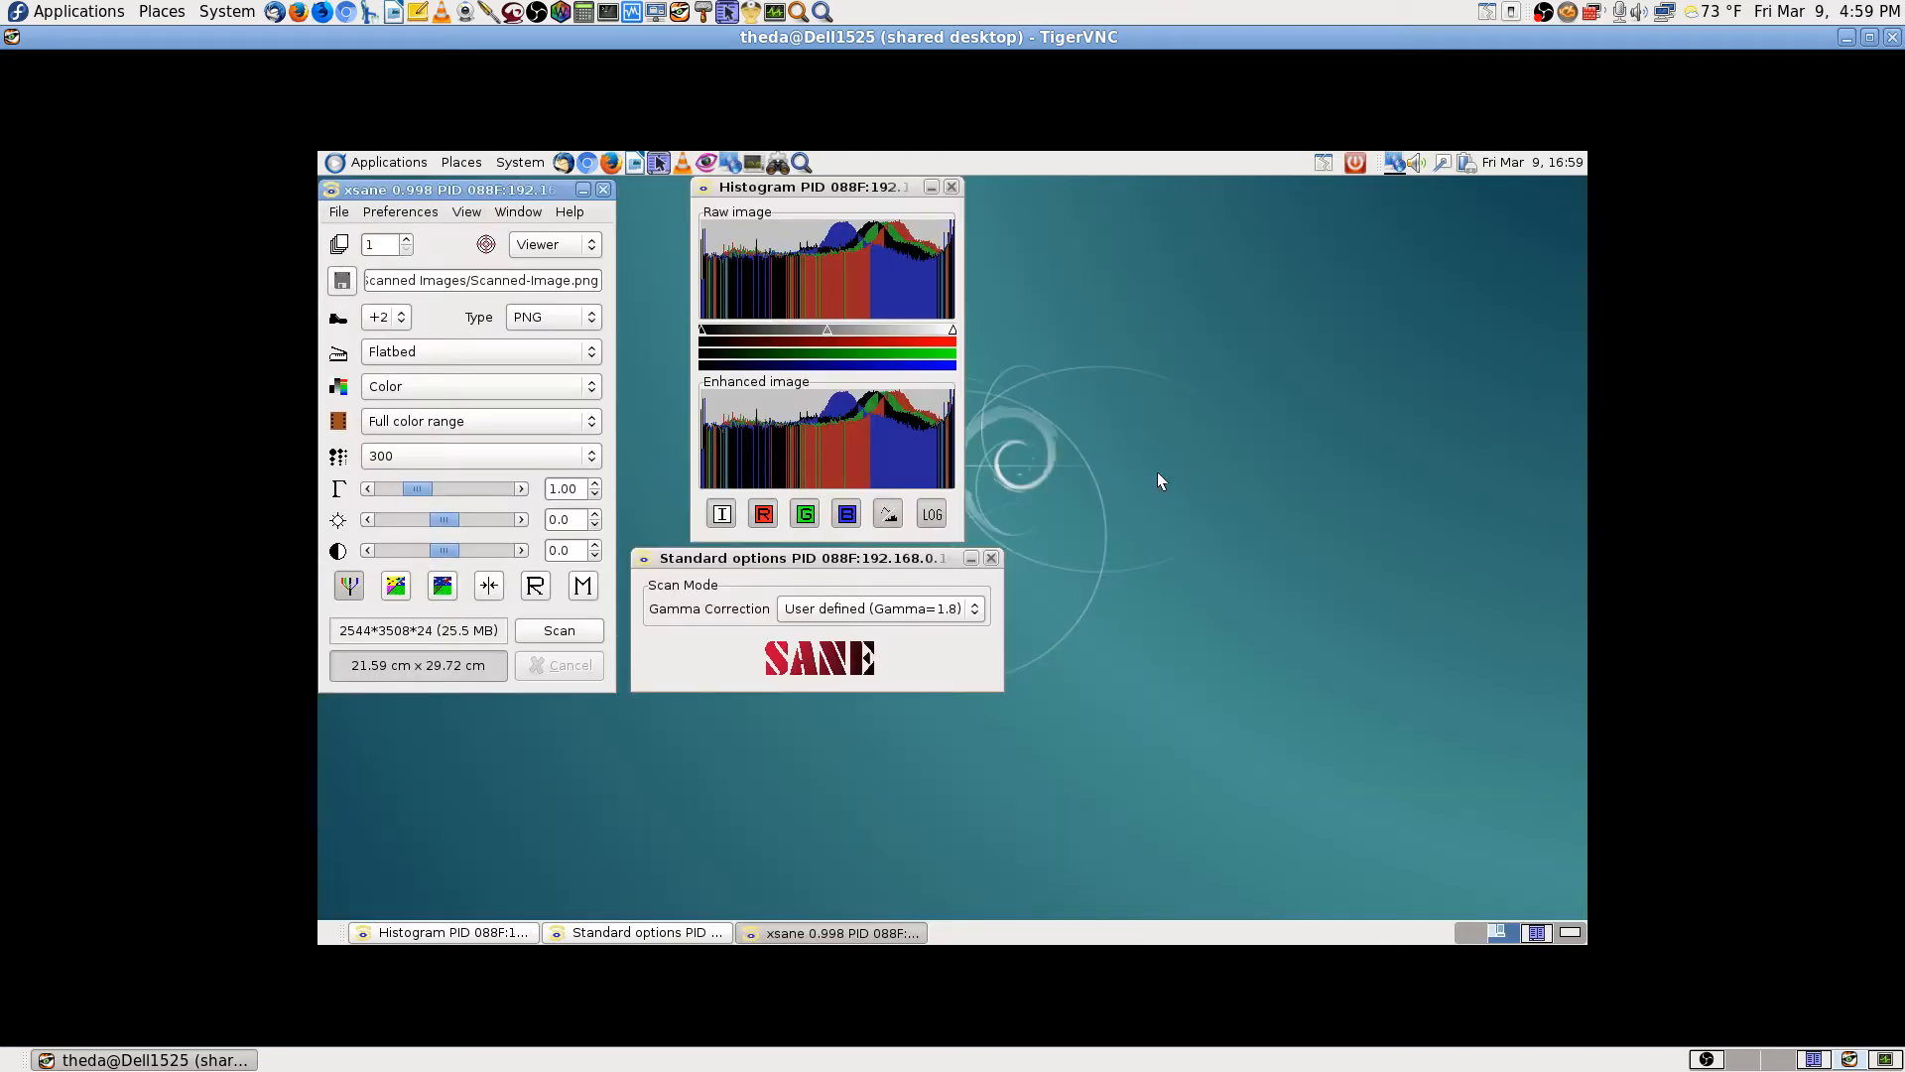
click(570, 635)
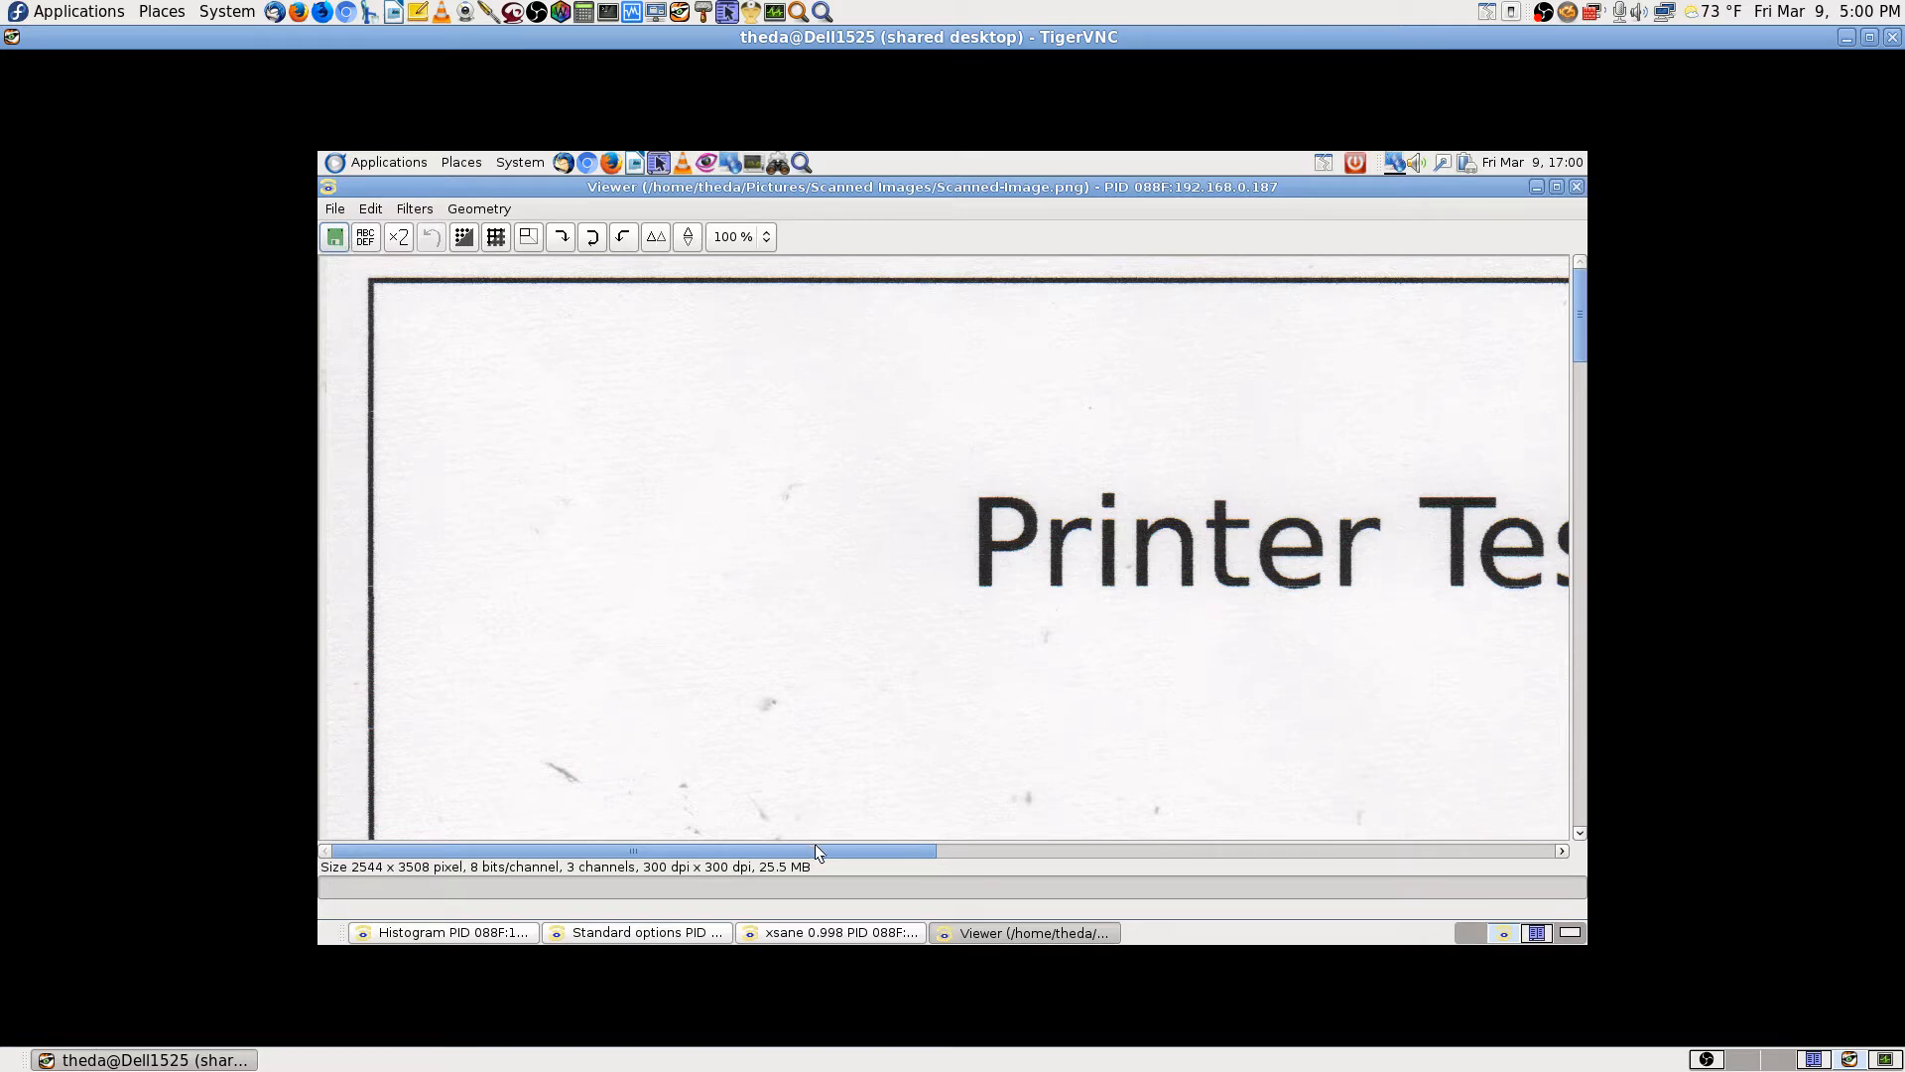
Step: Pan around the fresh scan in the Viewer to check it
drag(816, 846, 1074, 859)
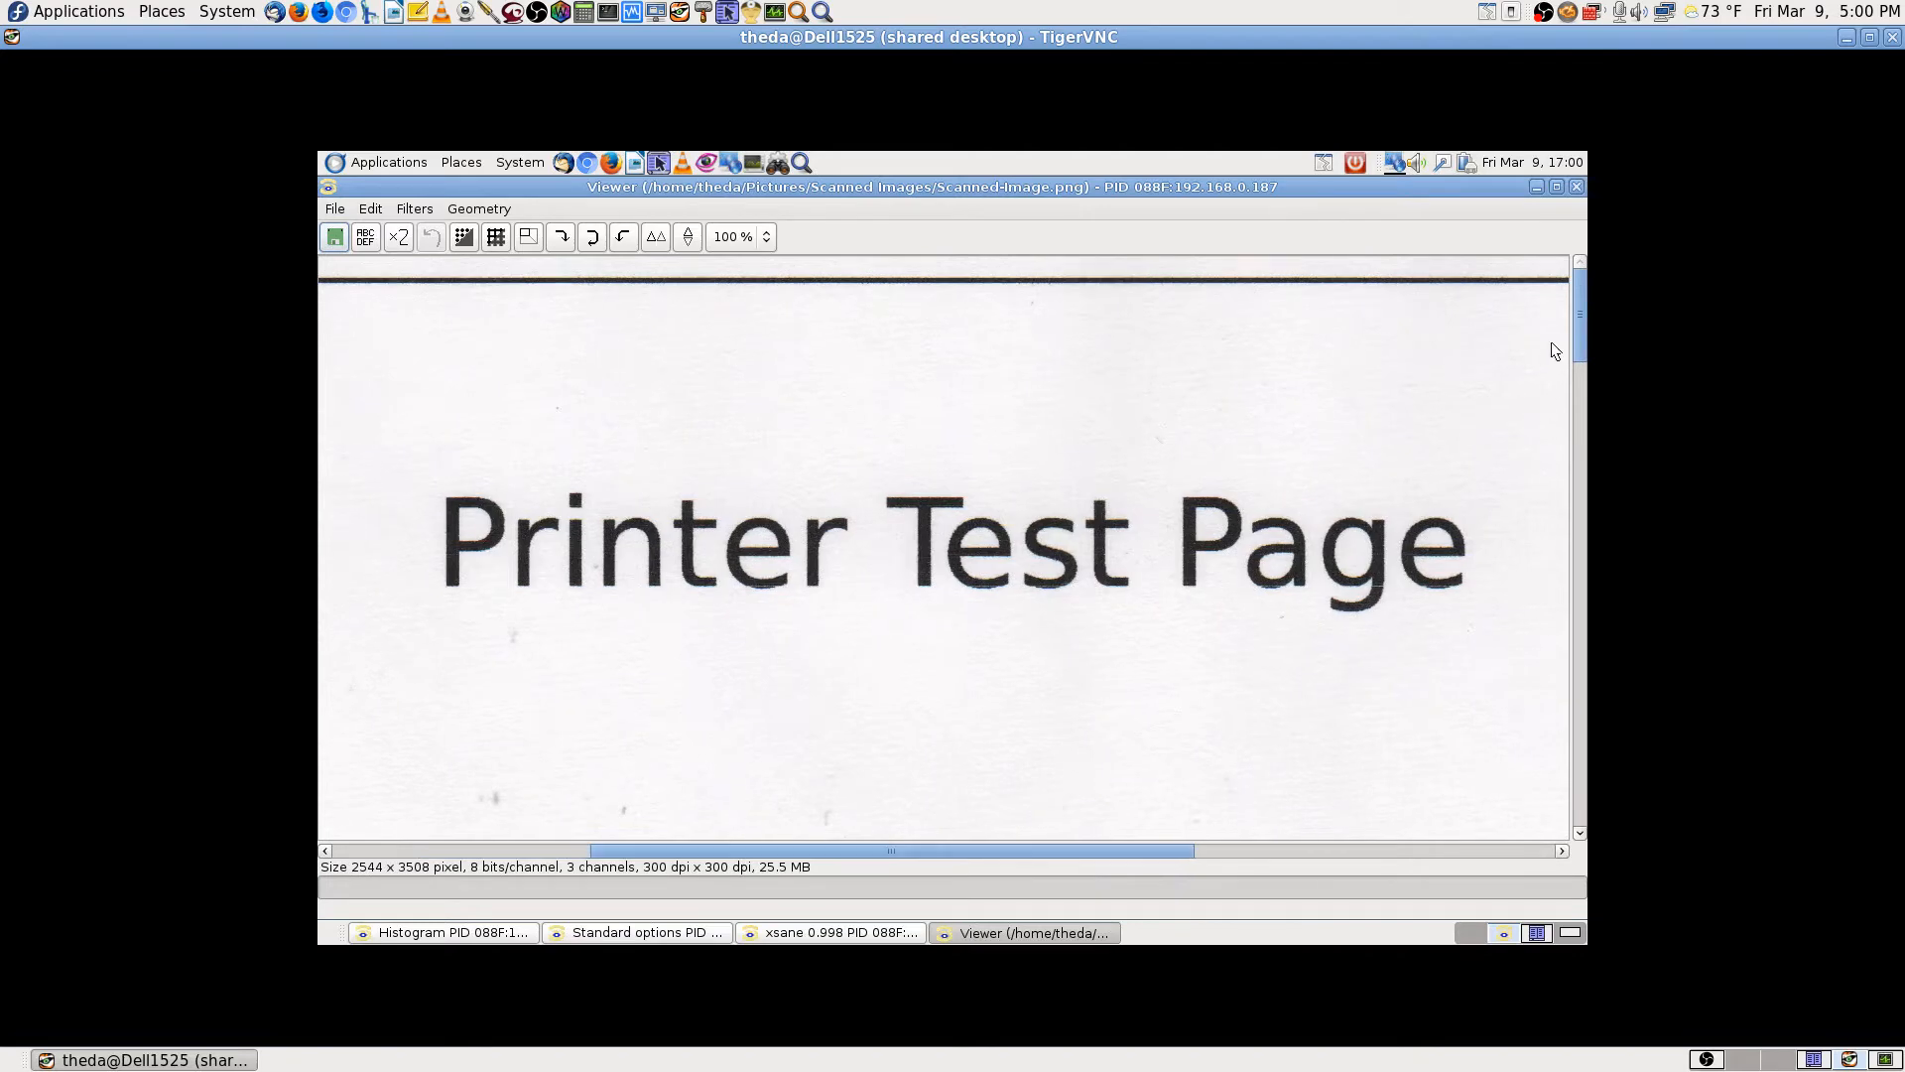
mouse_move(1579, 336)
mouse_down()
mouse_move(1578, 760)
mouse_move(1578, 318)
mouse_up()
drag(1050, 857, 328, 778)
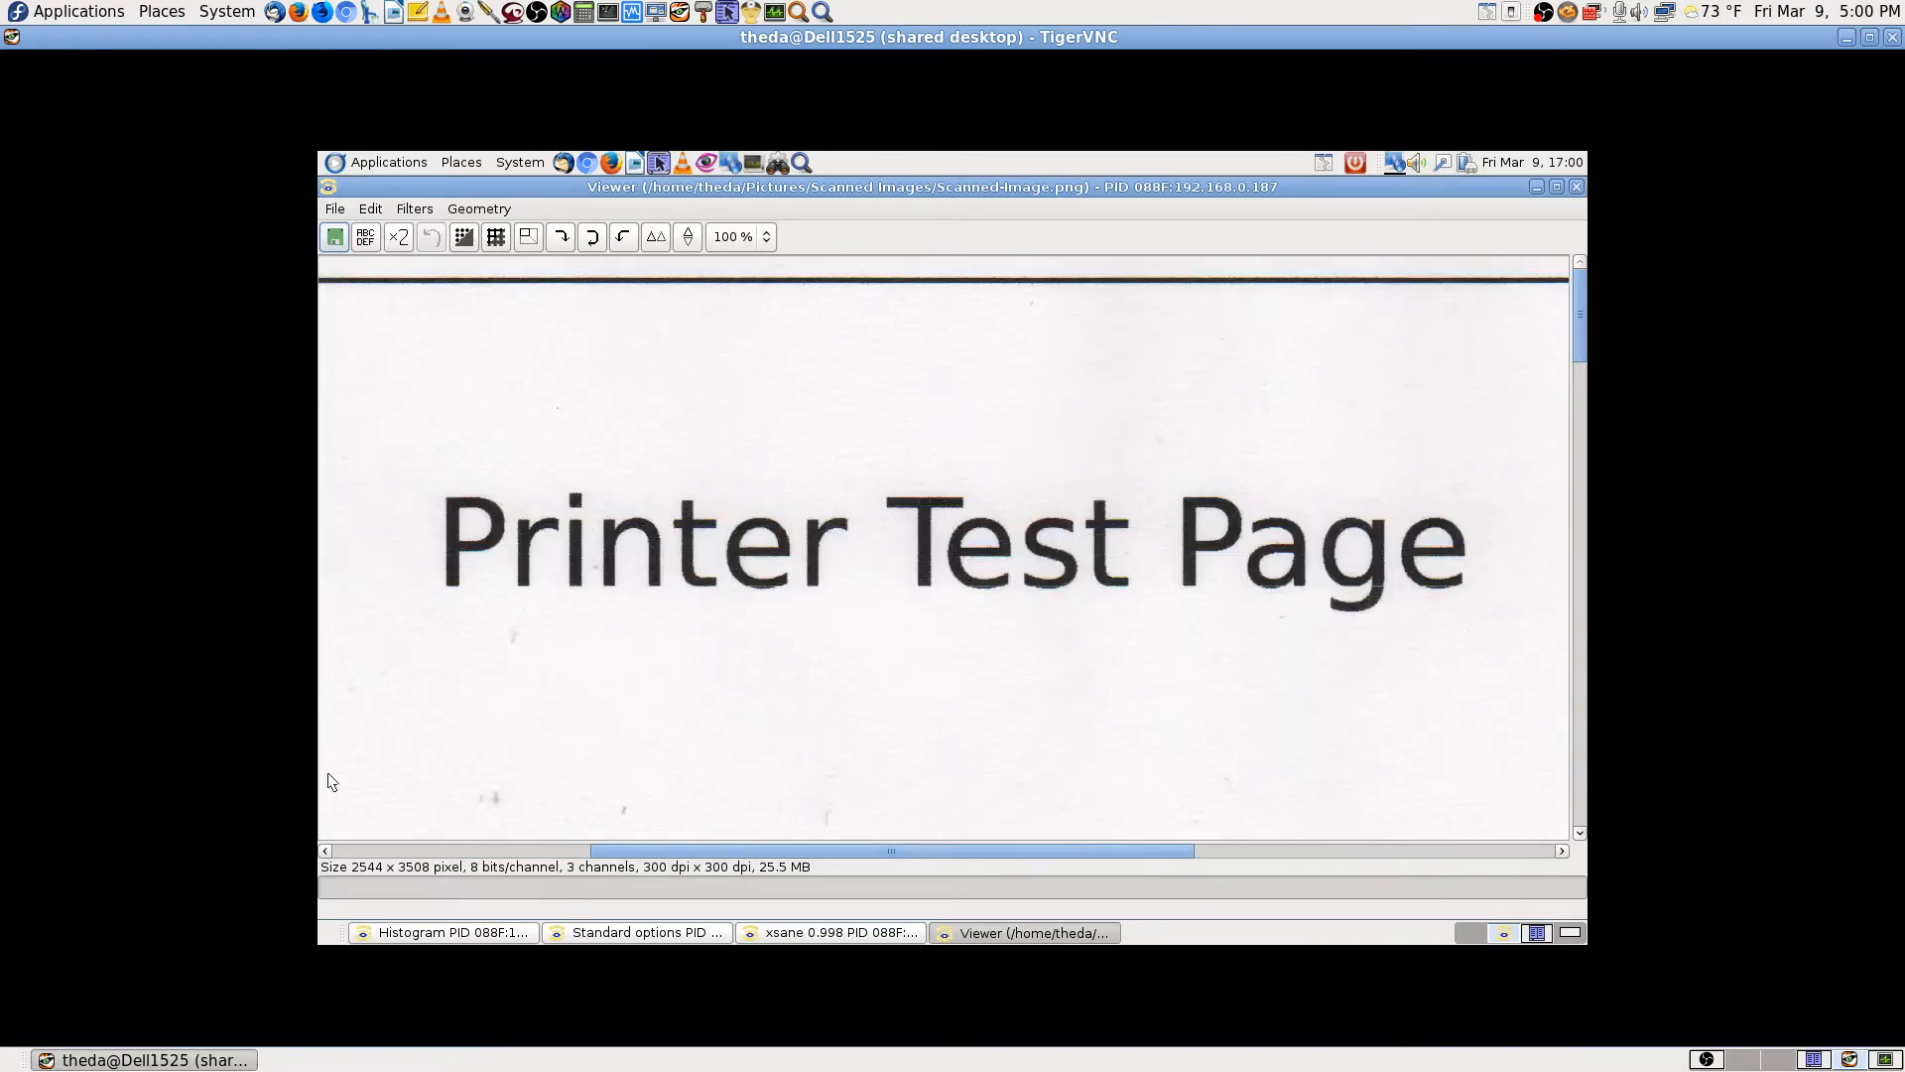
Step: Cancel saving, then close the Viewer and discard the scan unsaved
click(341, 239)
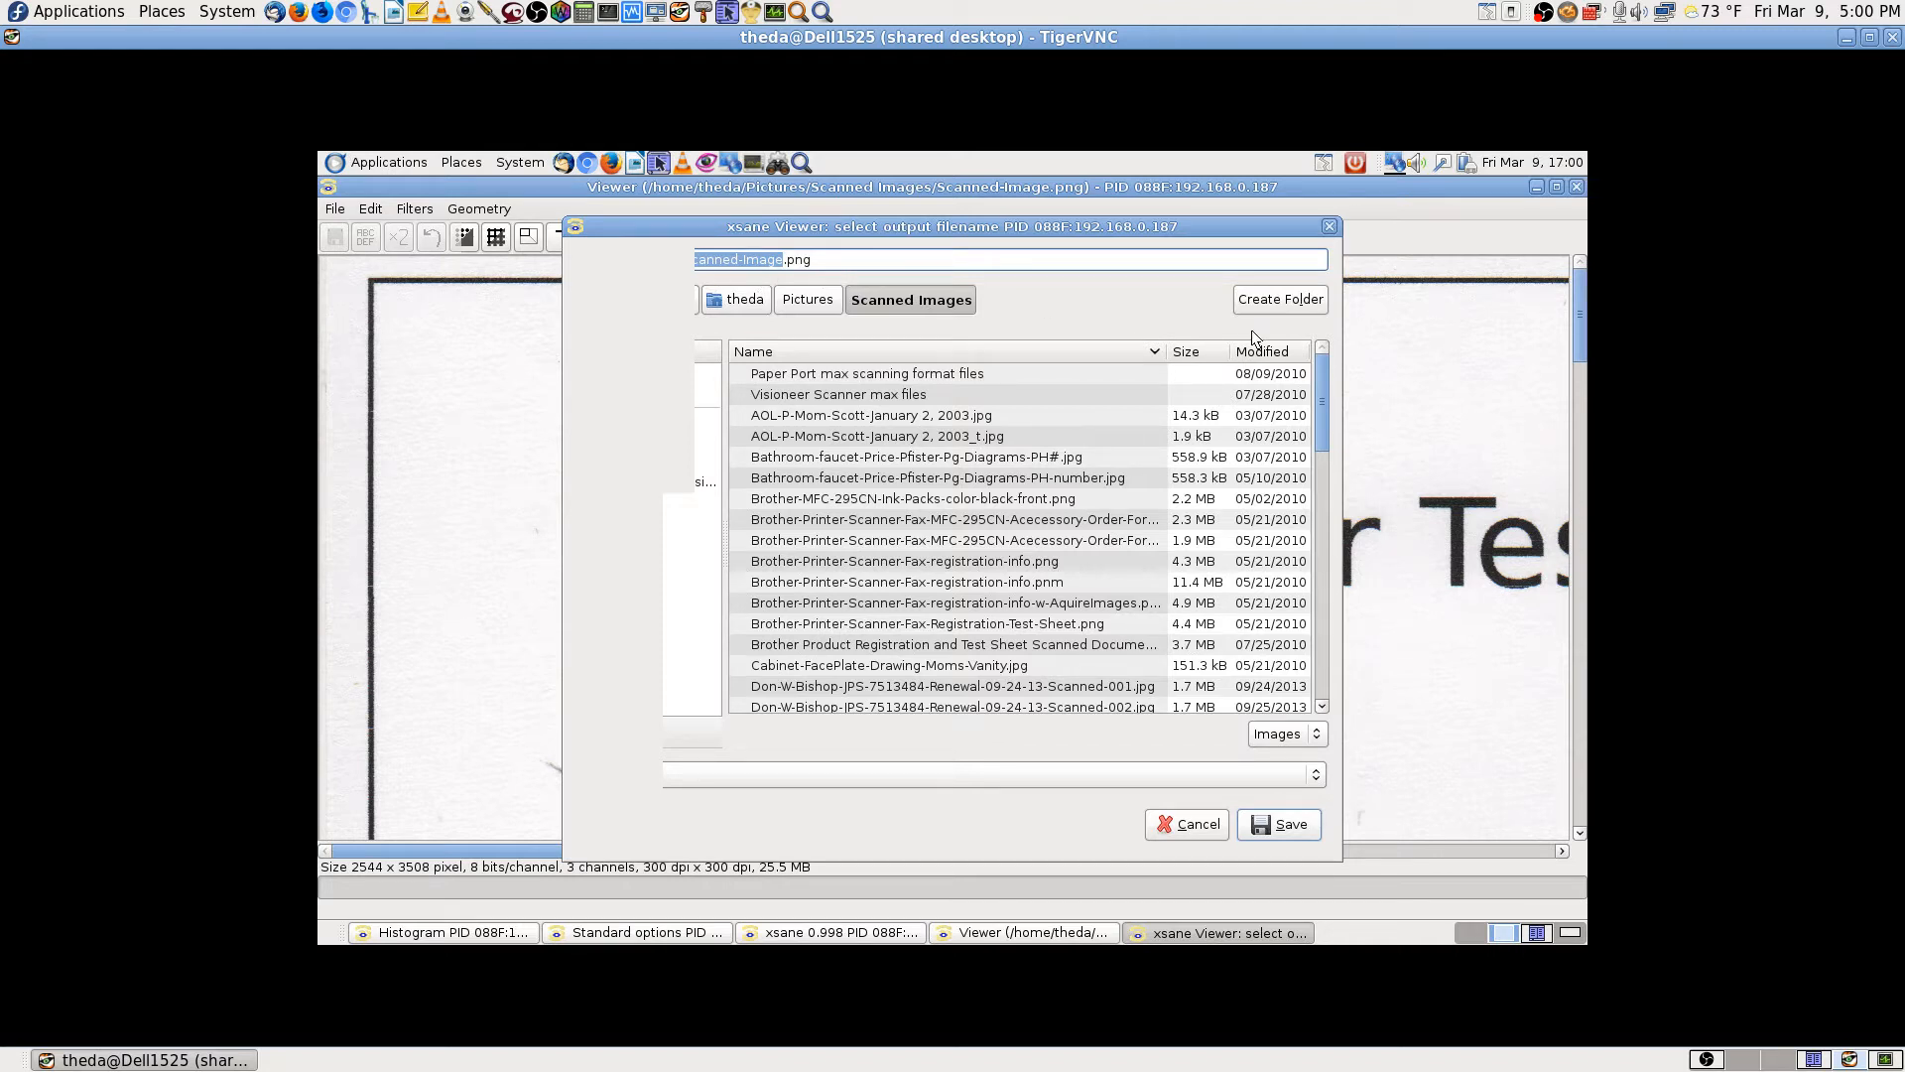
click(1197, 827)
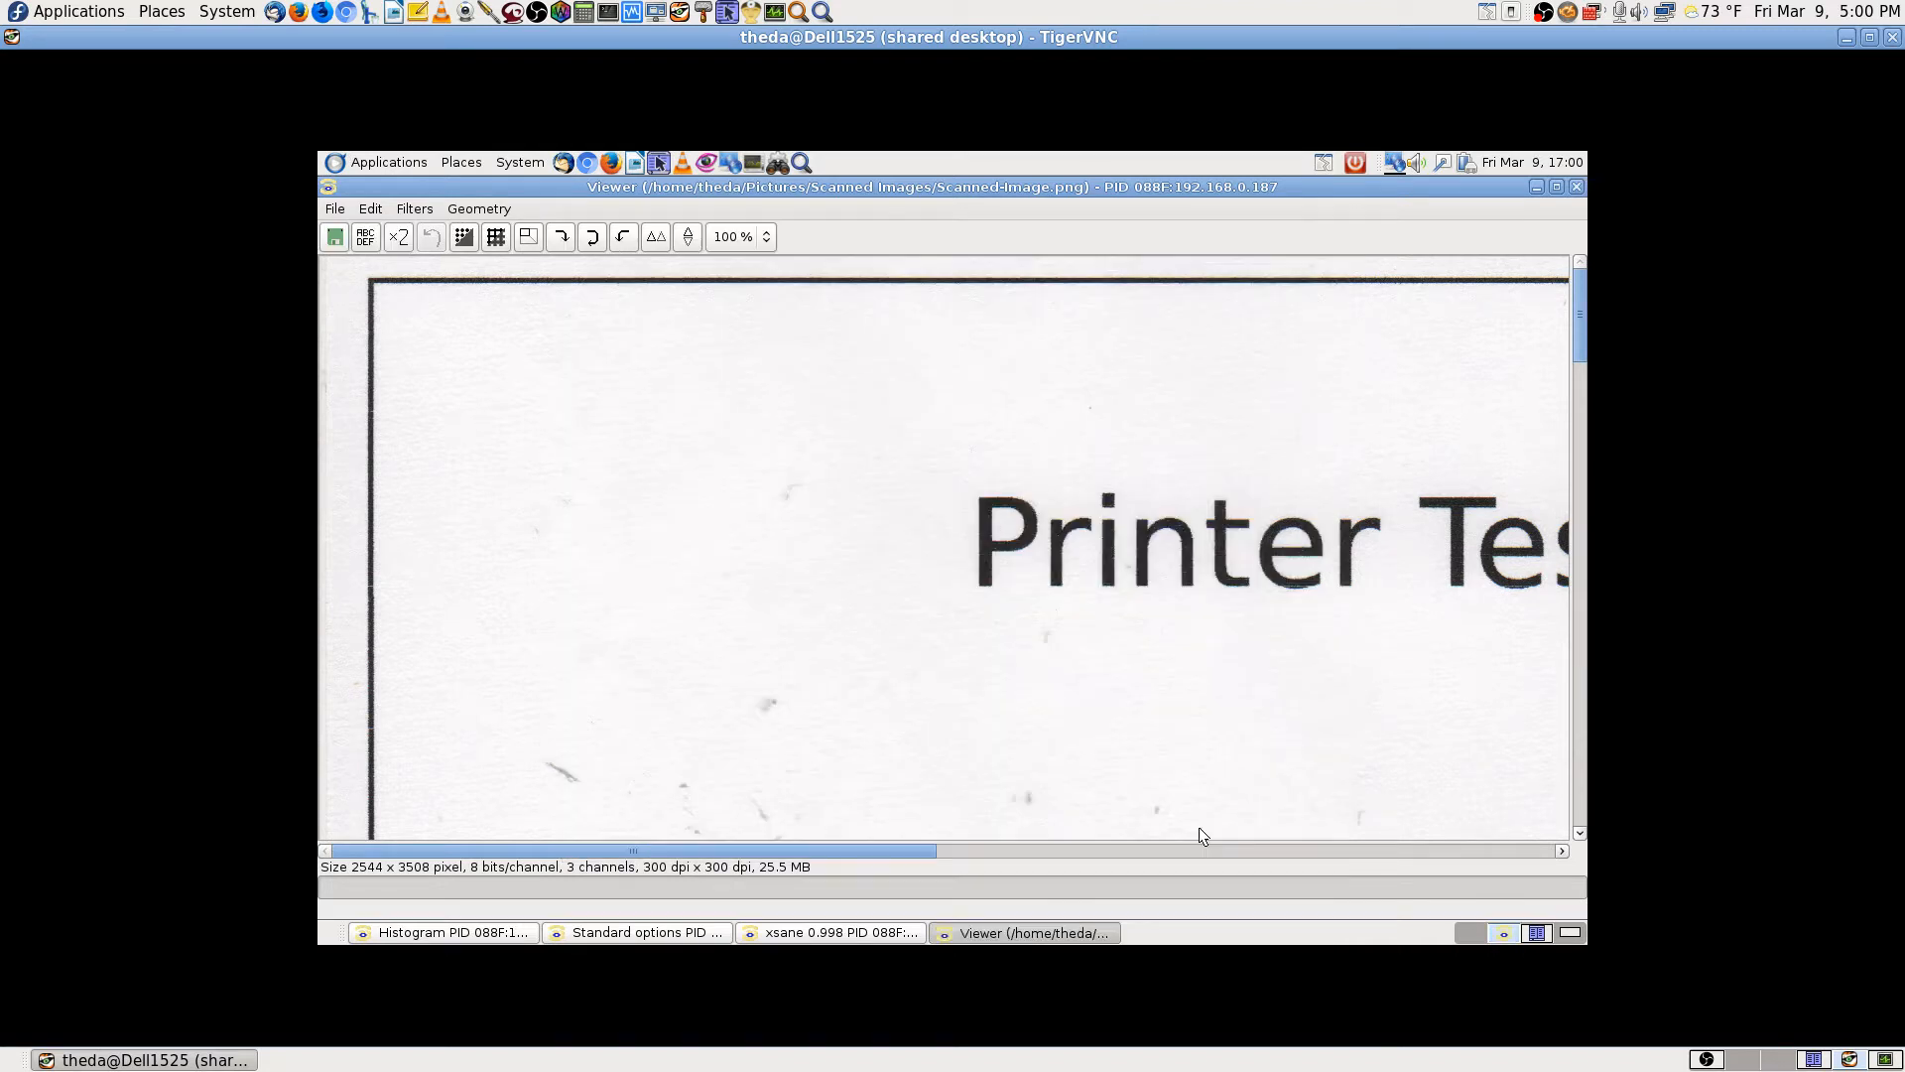
click(1578, 187)
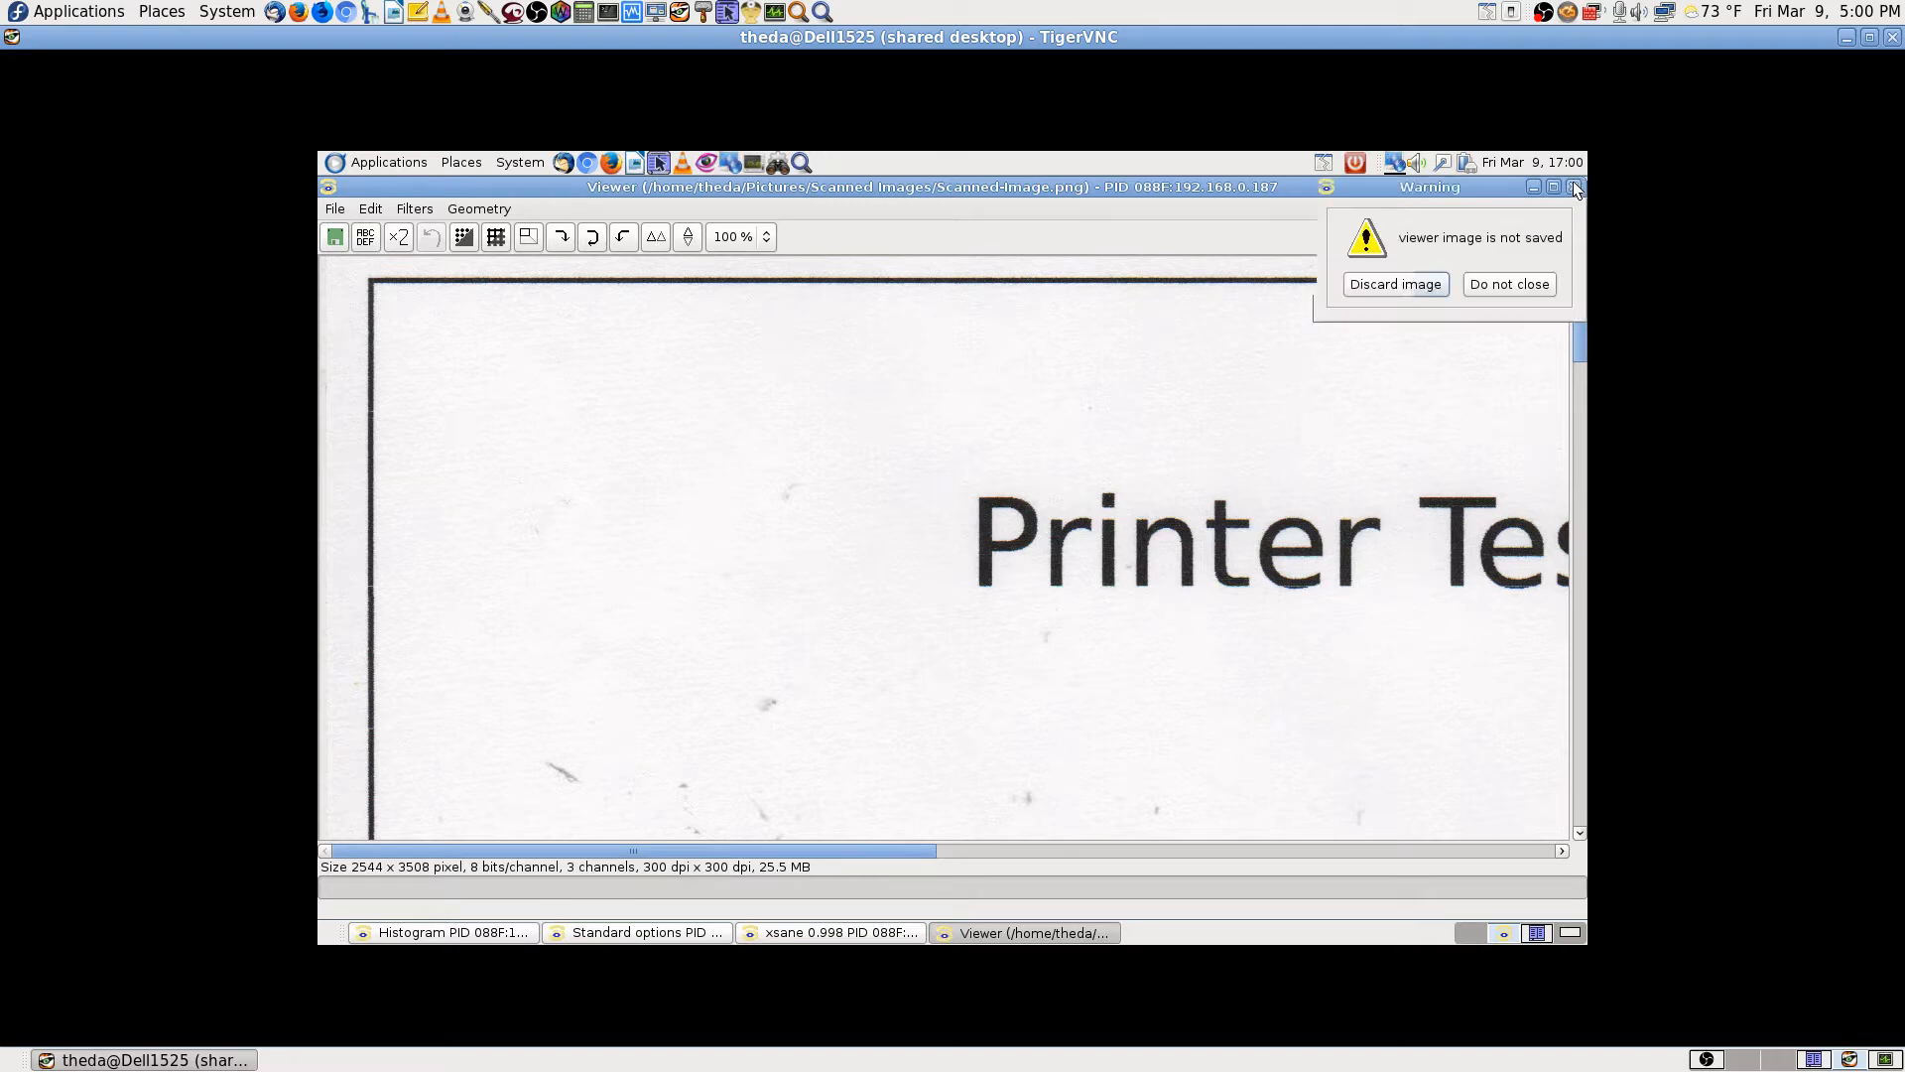
click(1399, 285)
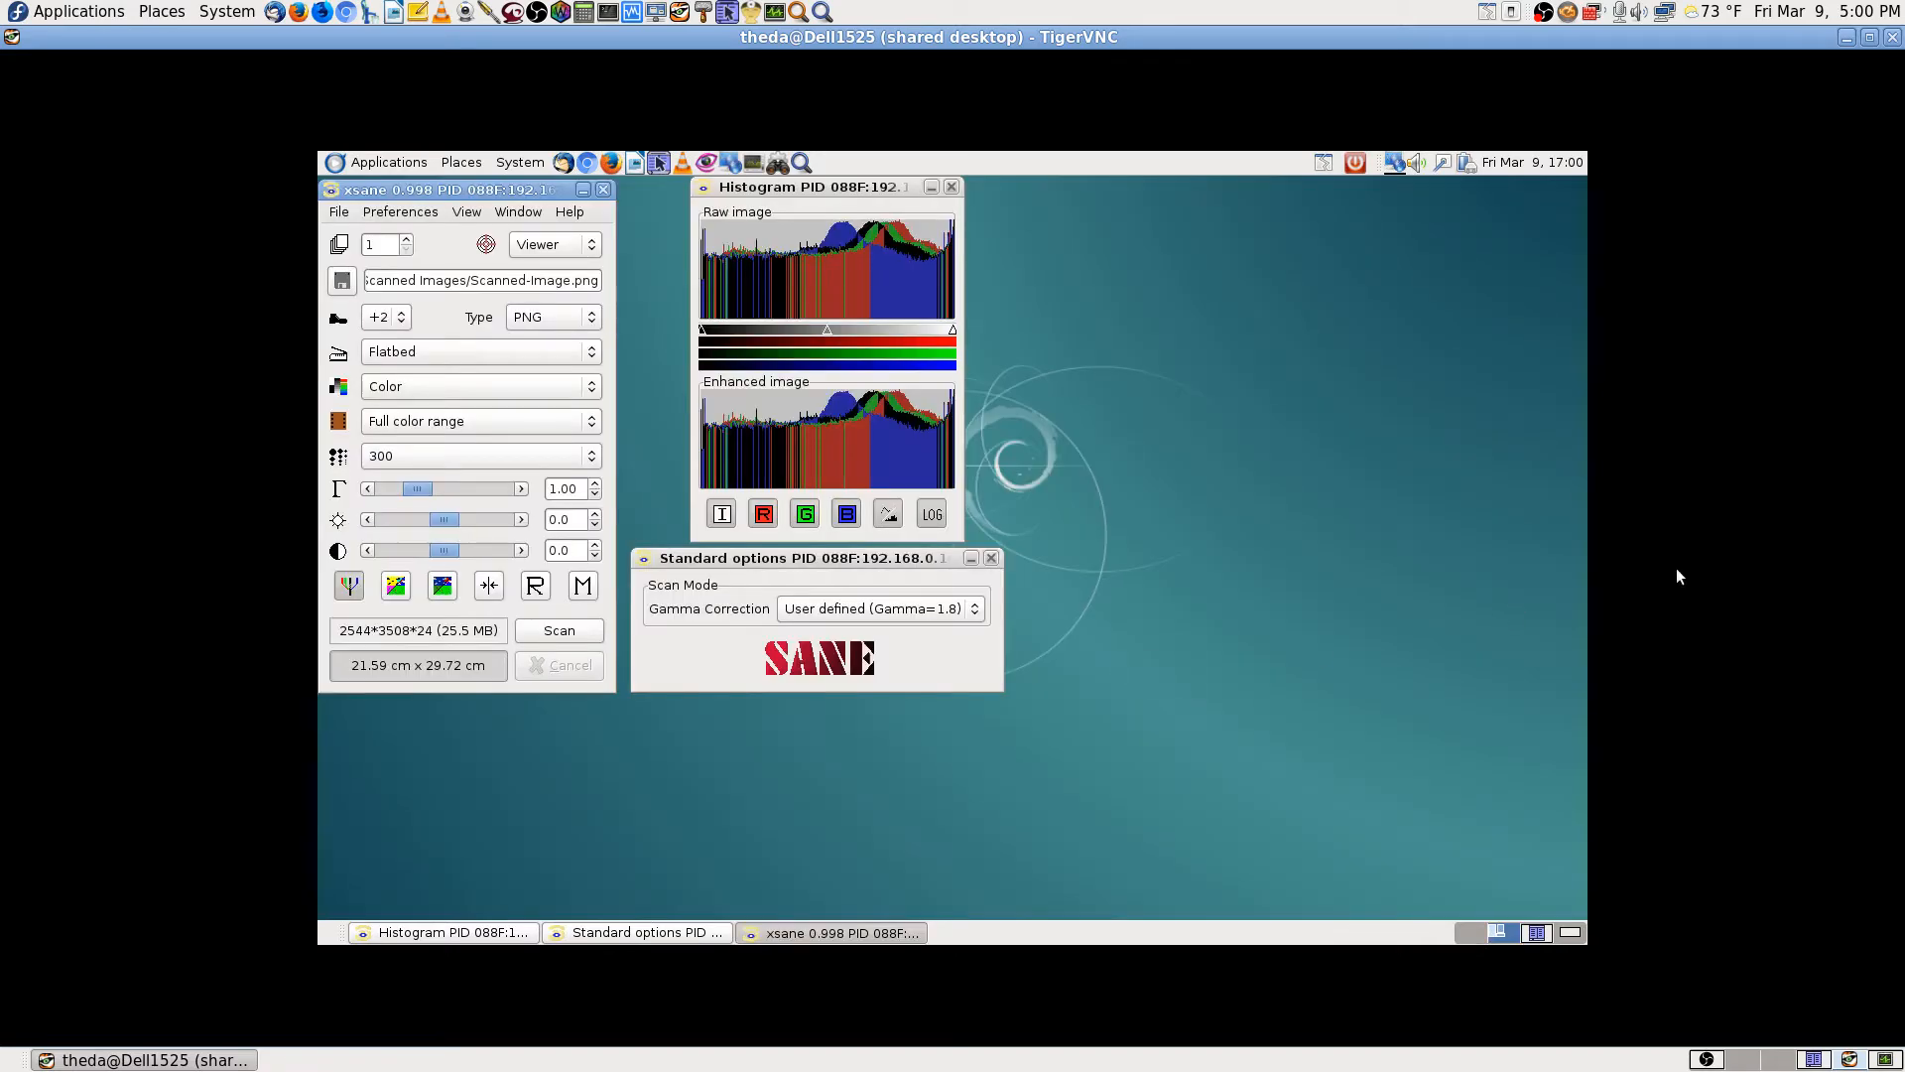
Step: Close XSane and launch Simple Scan by searching 'scan' in Application Finder
click(602, 188)
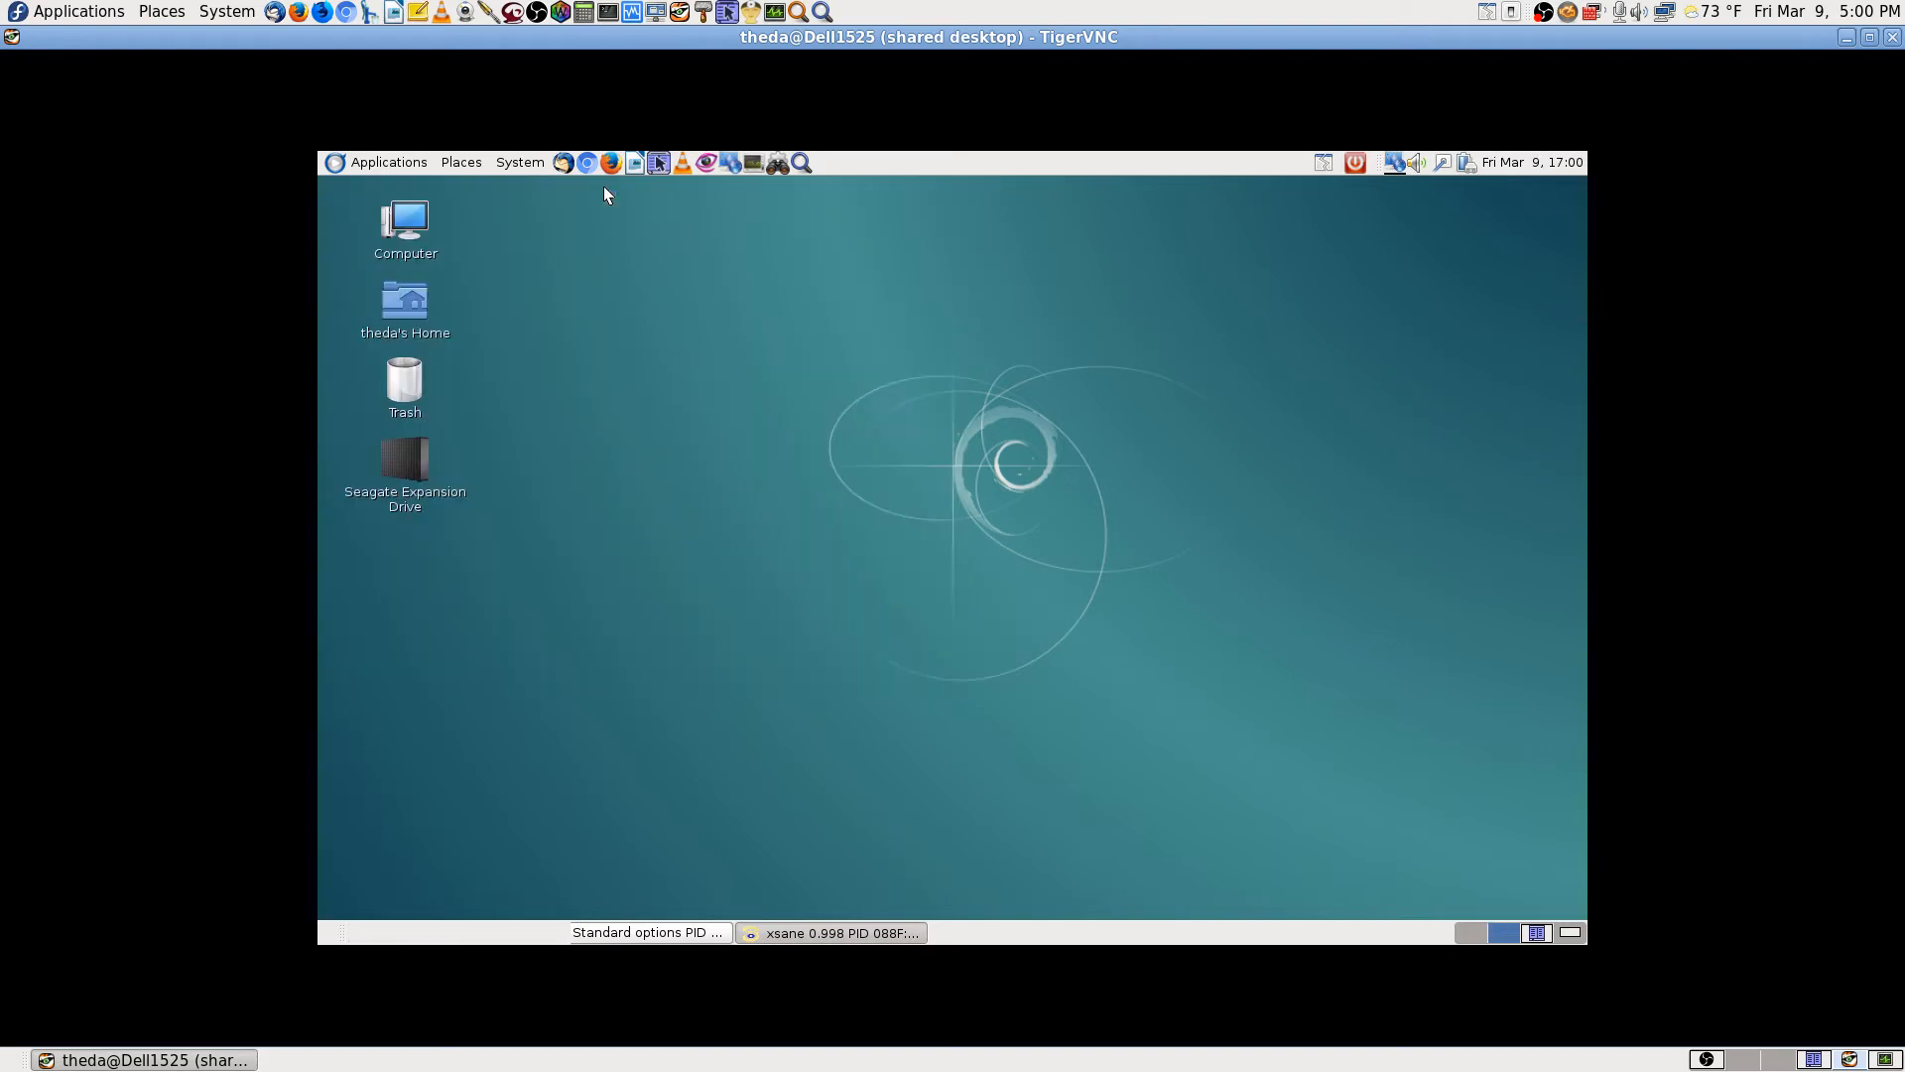
click(801, 163)
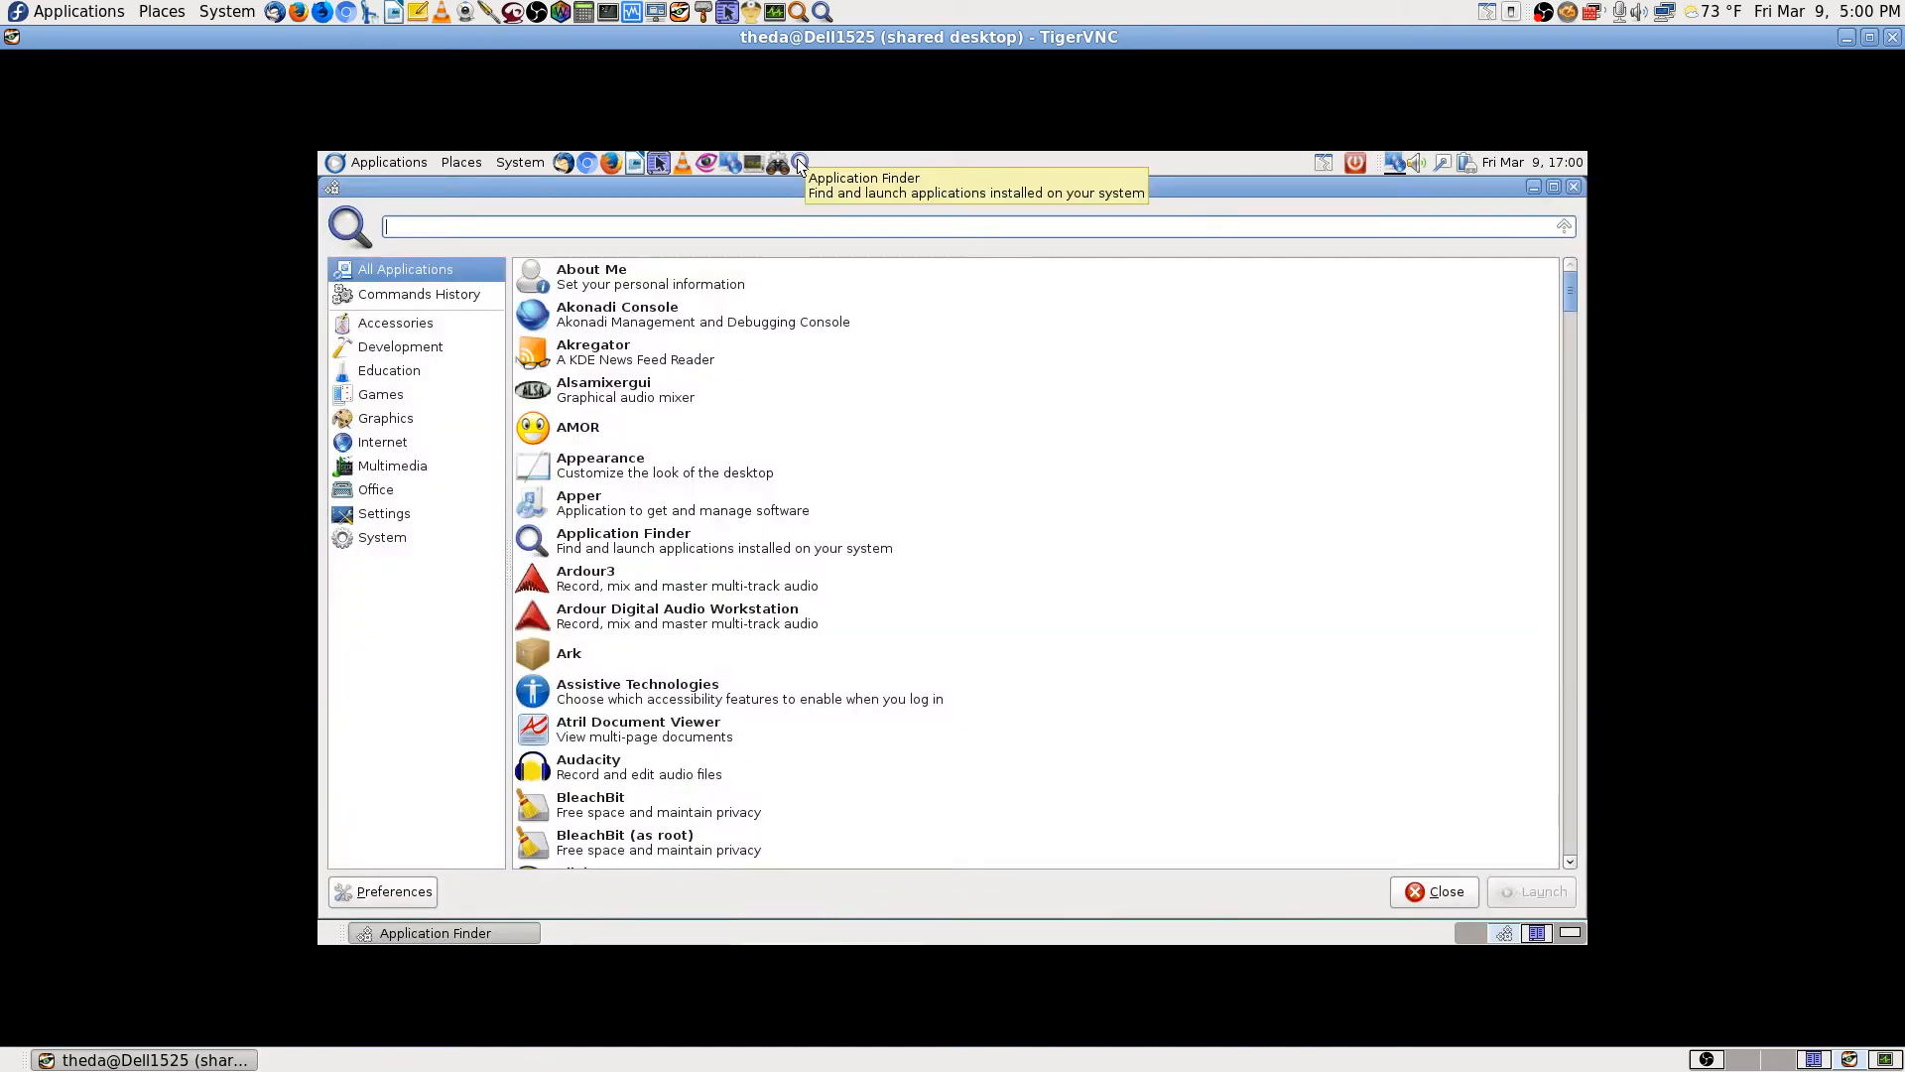
text(scan)
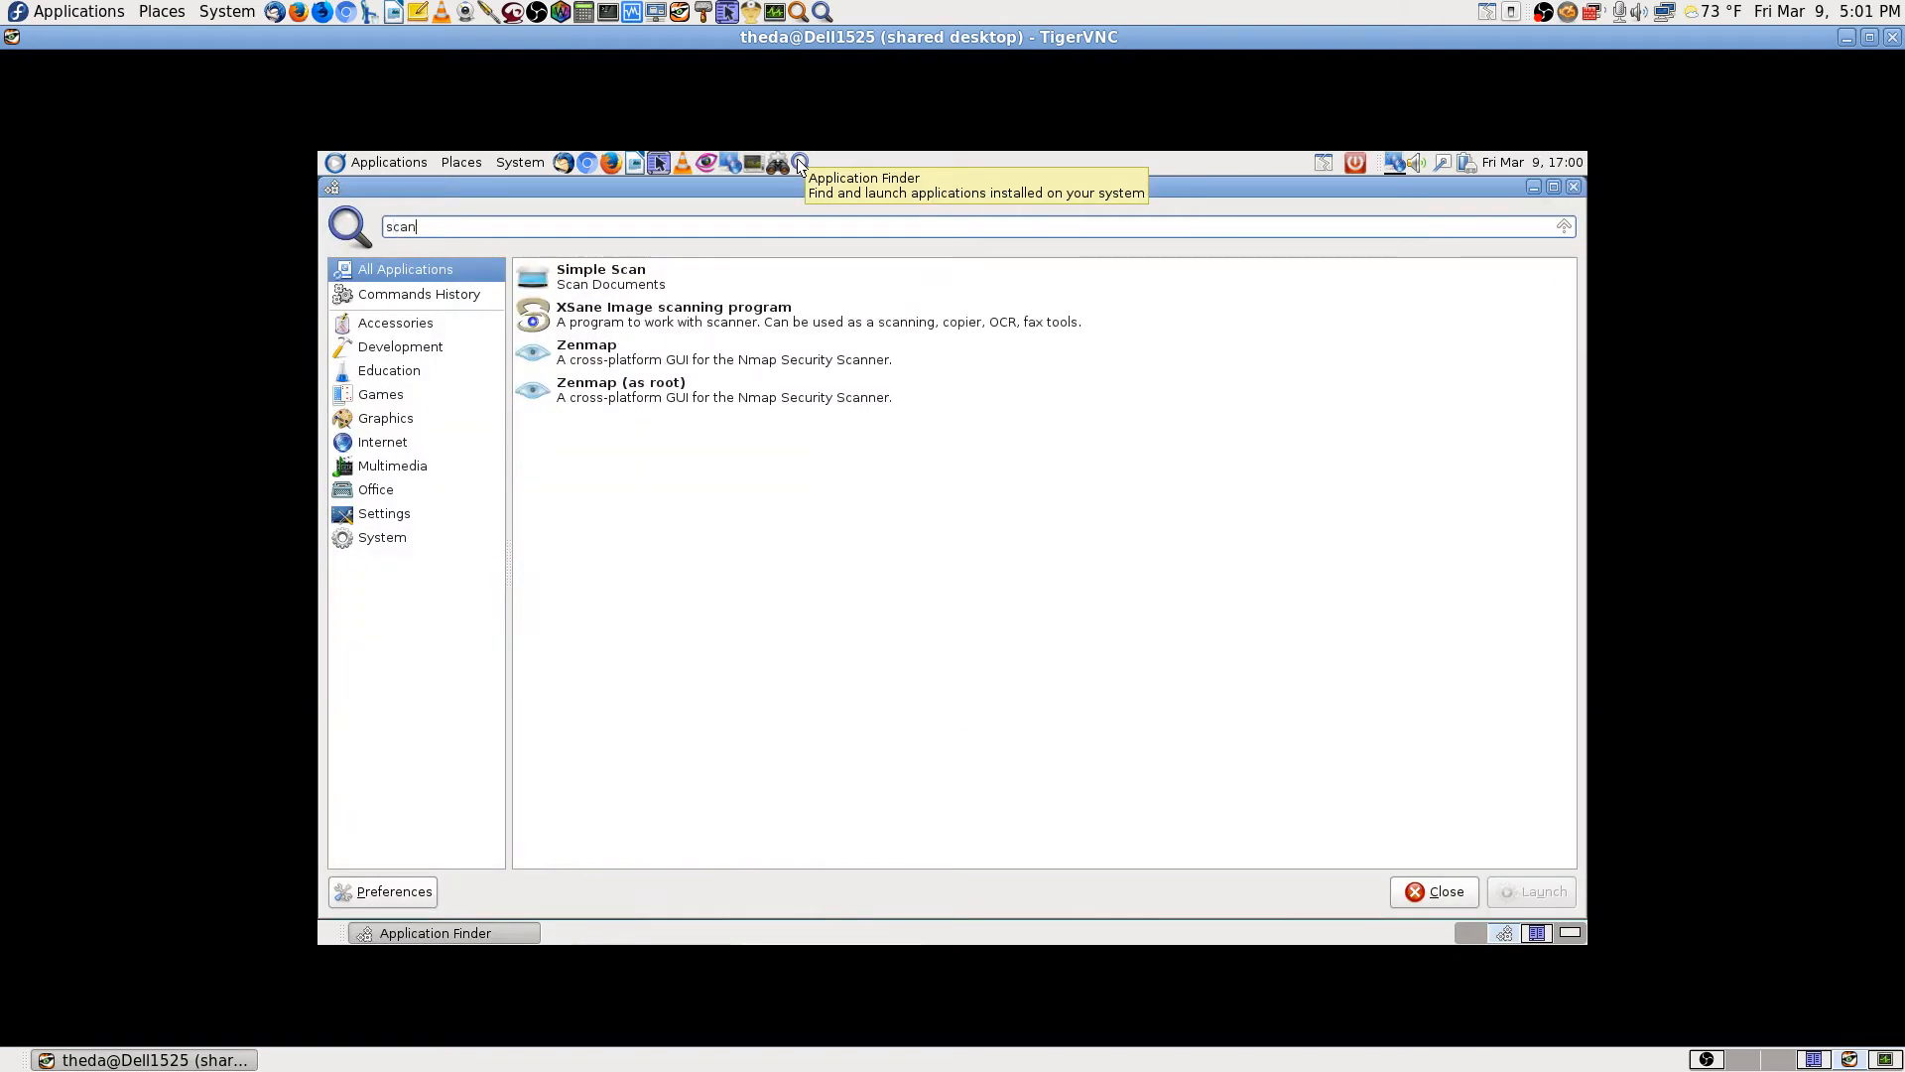
key(Down)
key(Return)
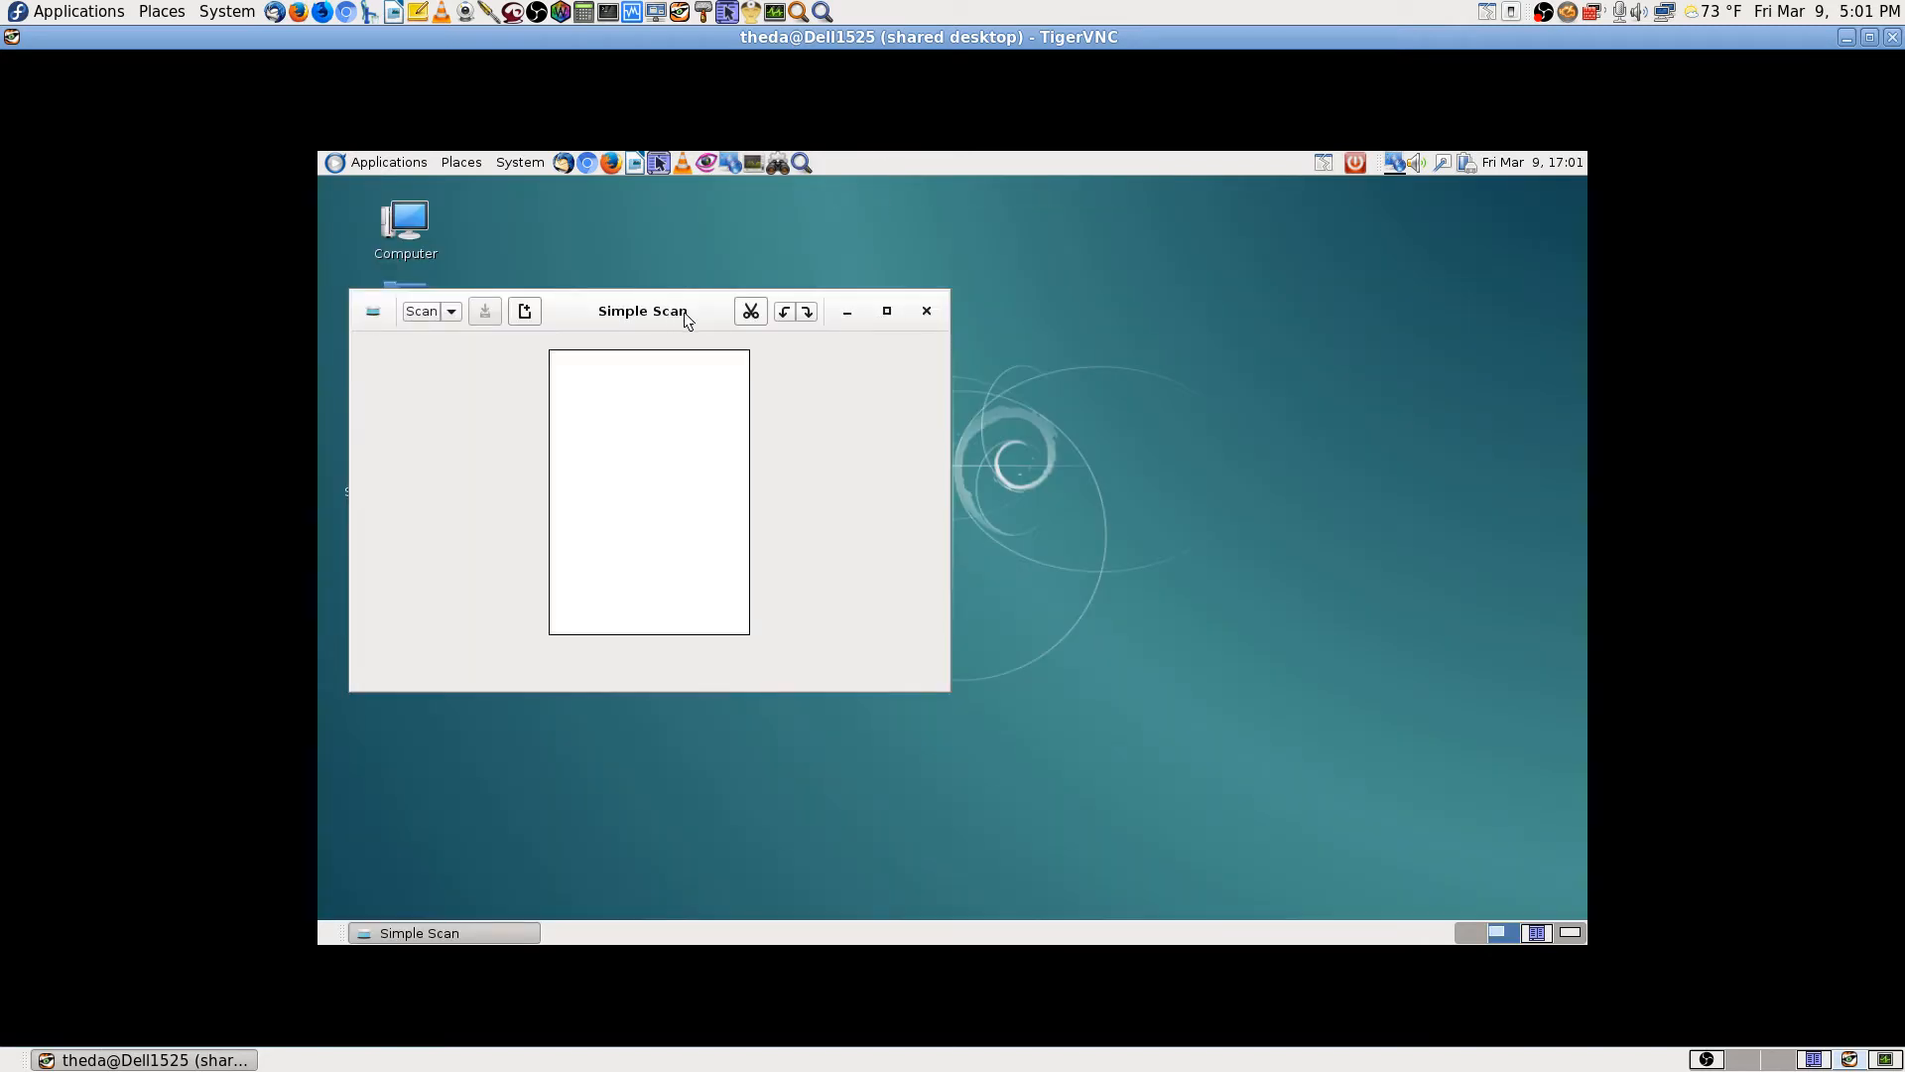
Step: Move the Simple Scan window up and scan a Single Page in Photo mode
drag(682, 309, 654, 201)
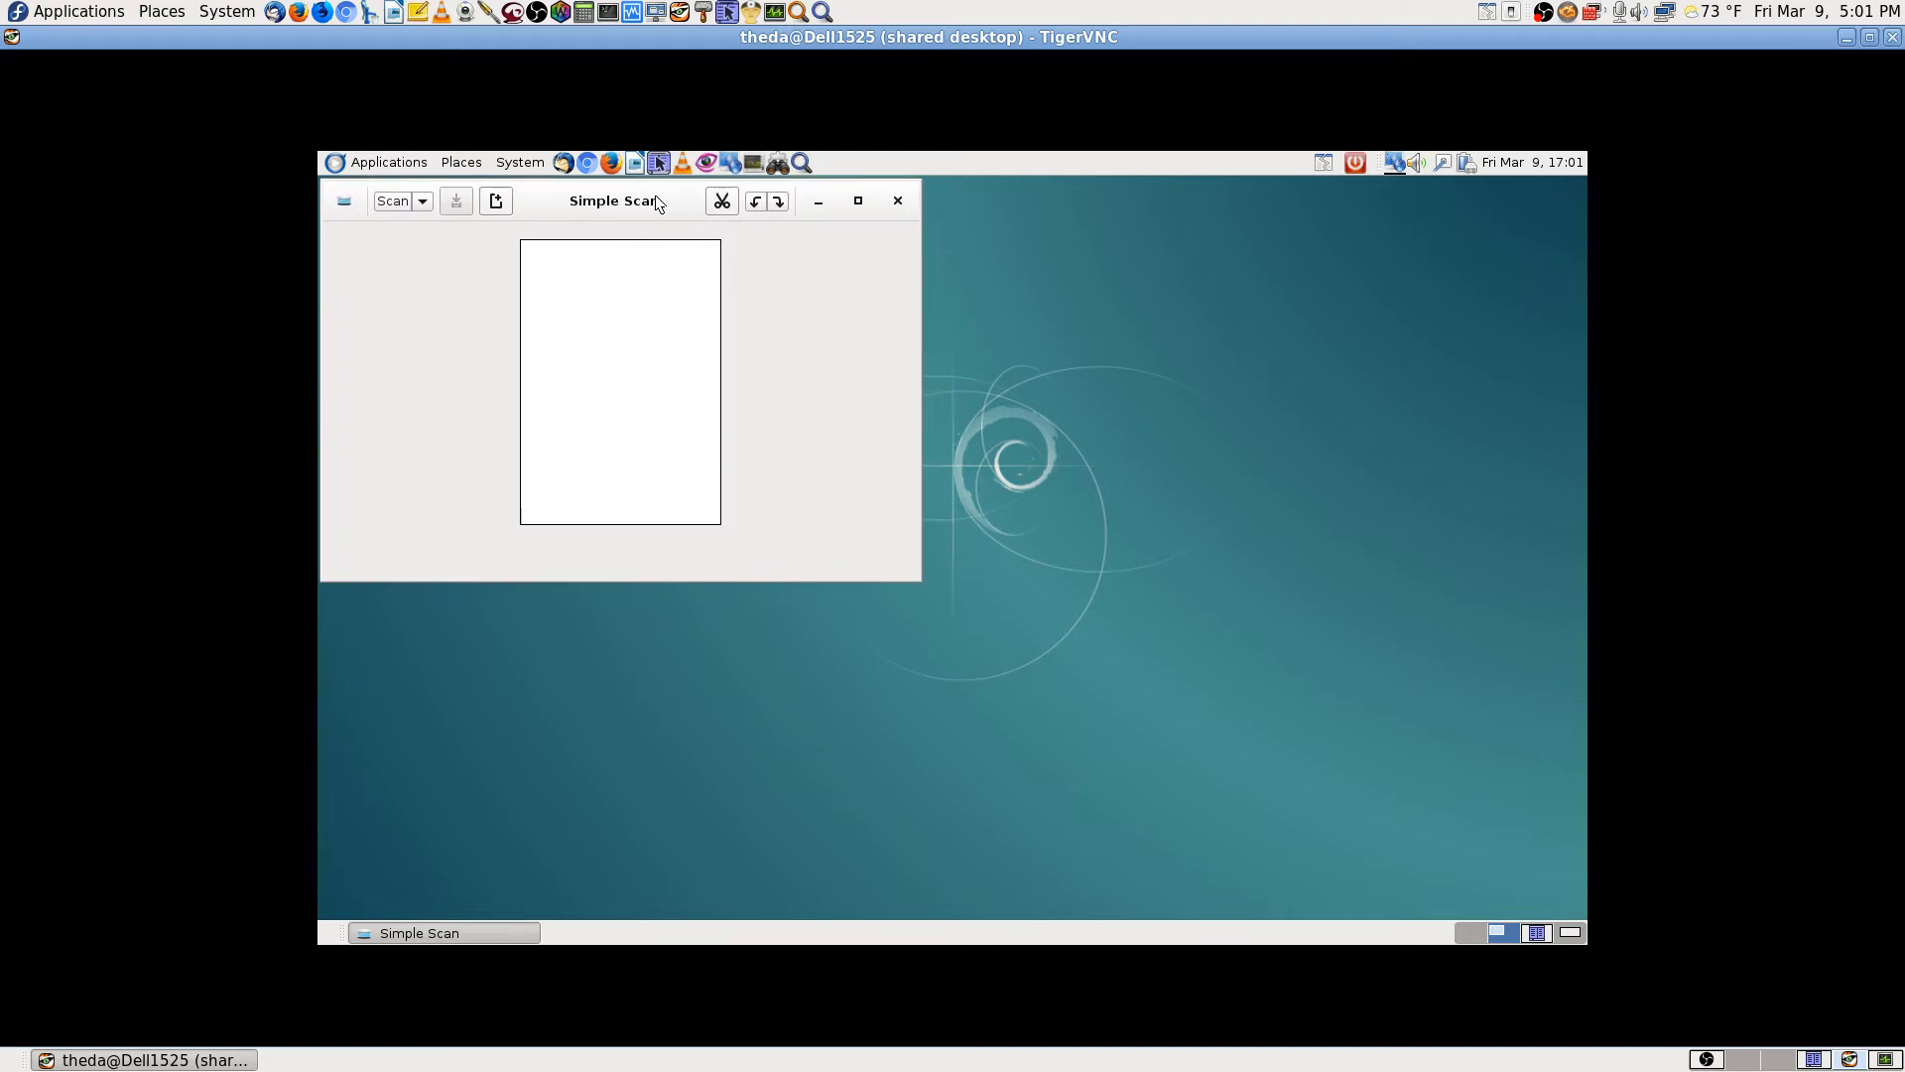
click(423, 203)
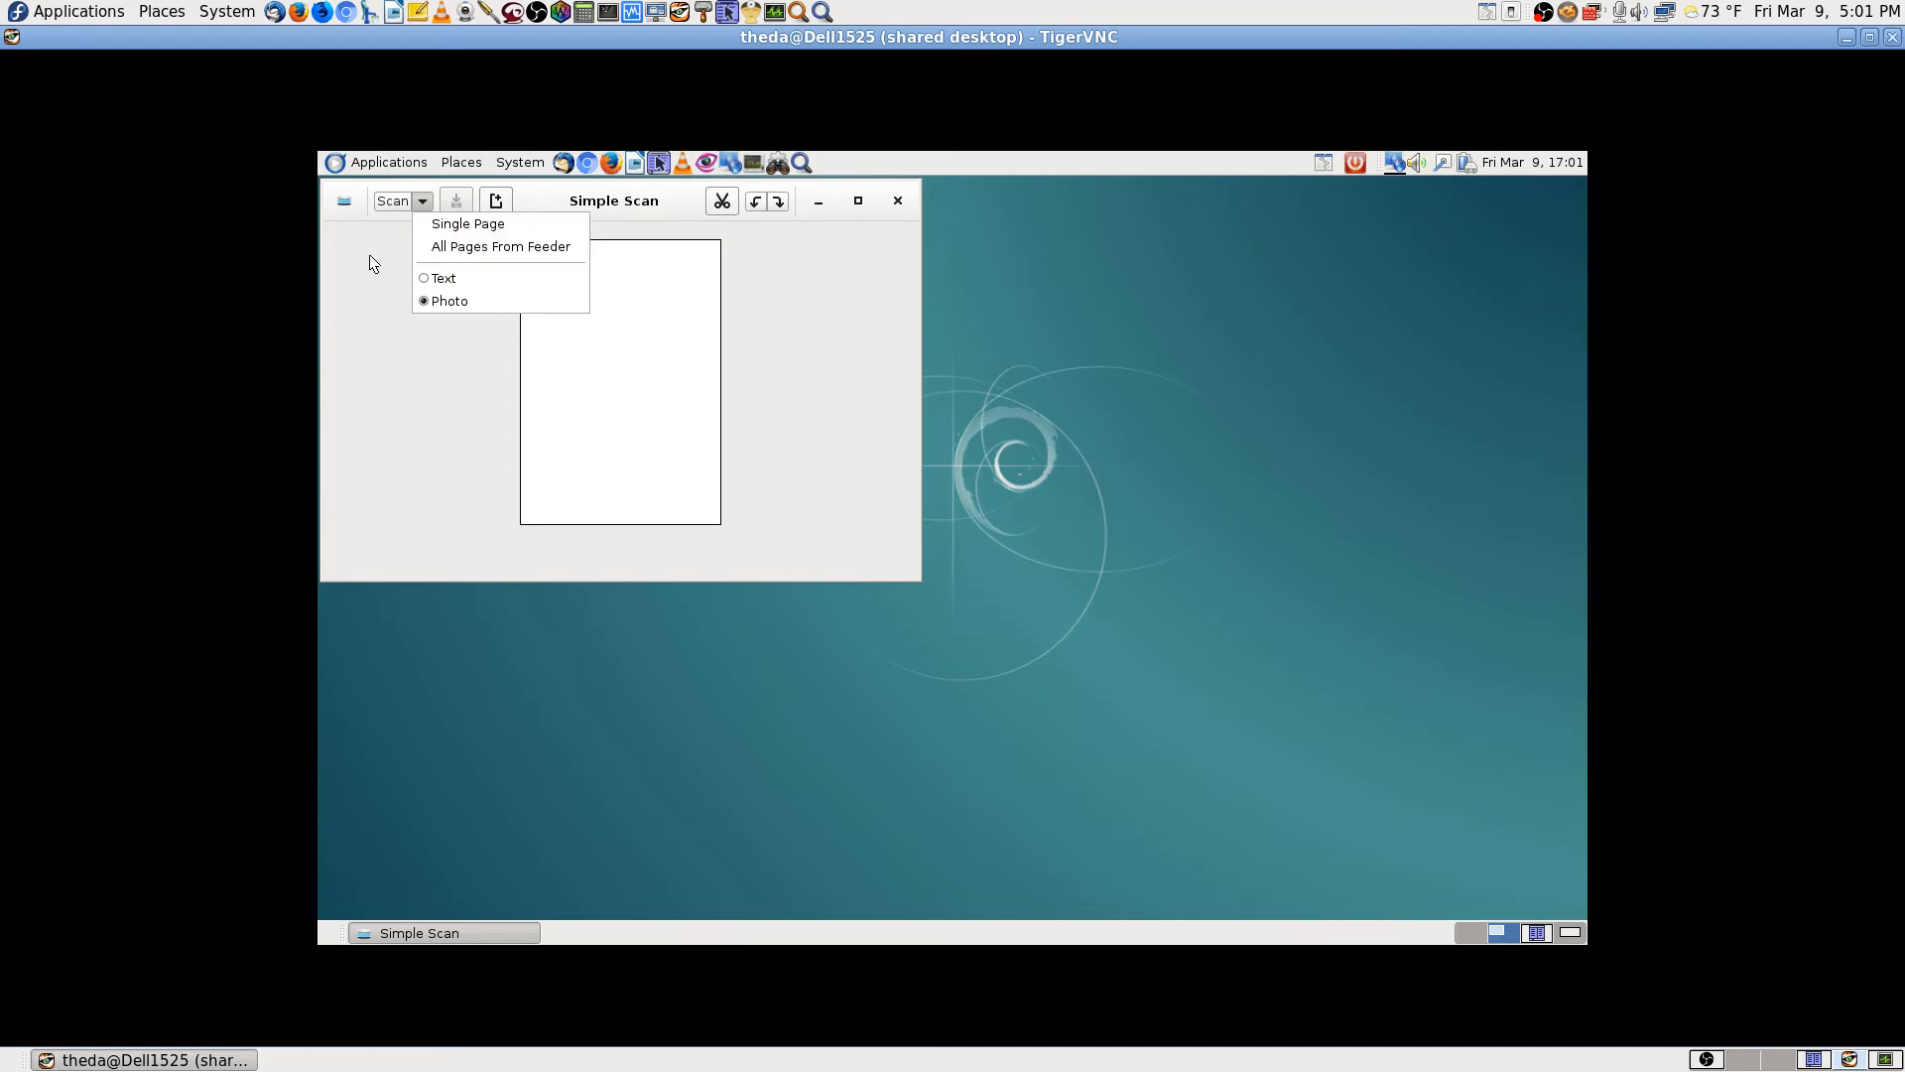
click(467, 223)
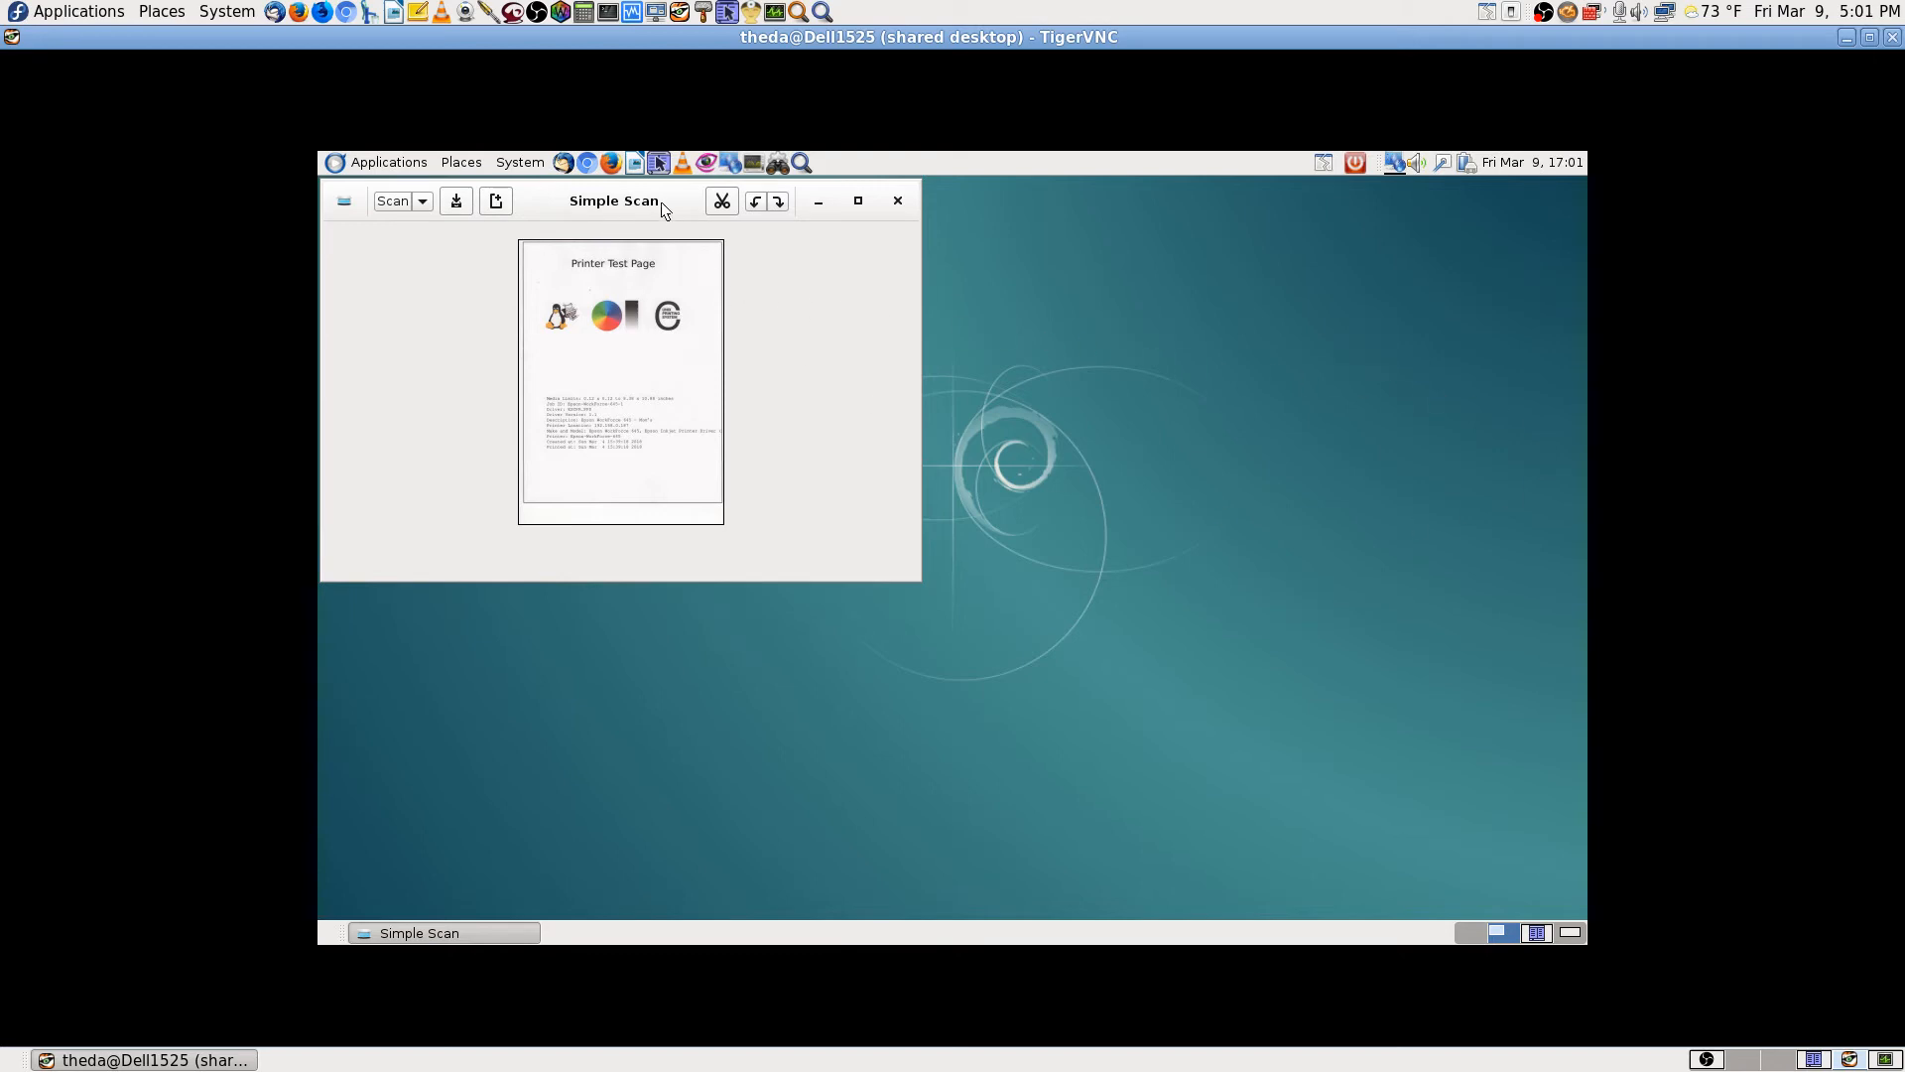
Step: Crop the scan to the printed page, trimming the blank left strip and lower area
click(718, 201)
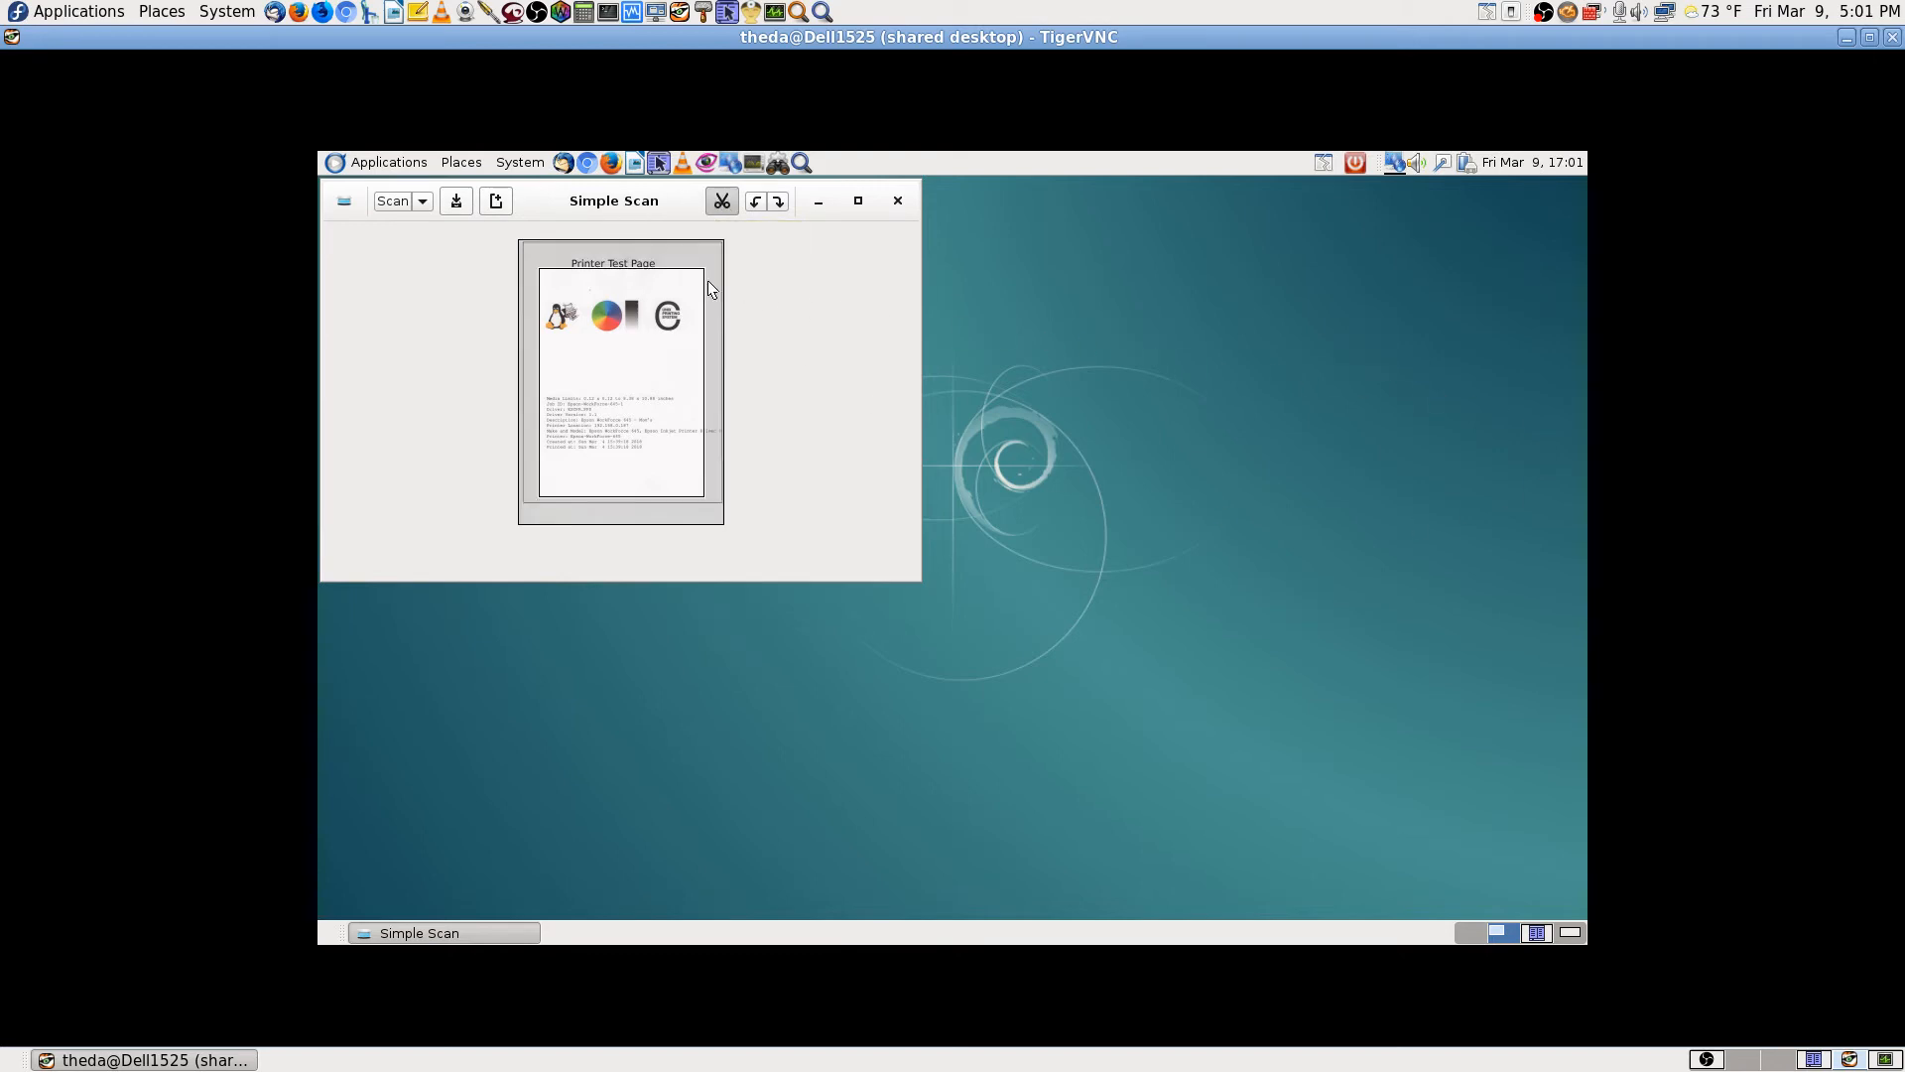
drag(622, 361, 602, 334)
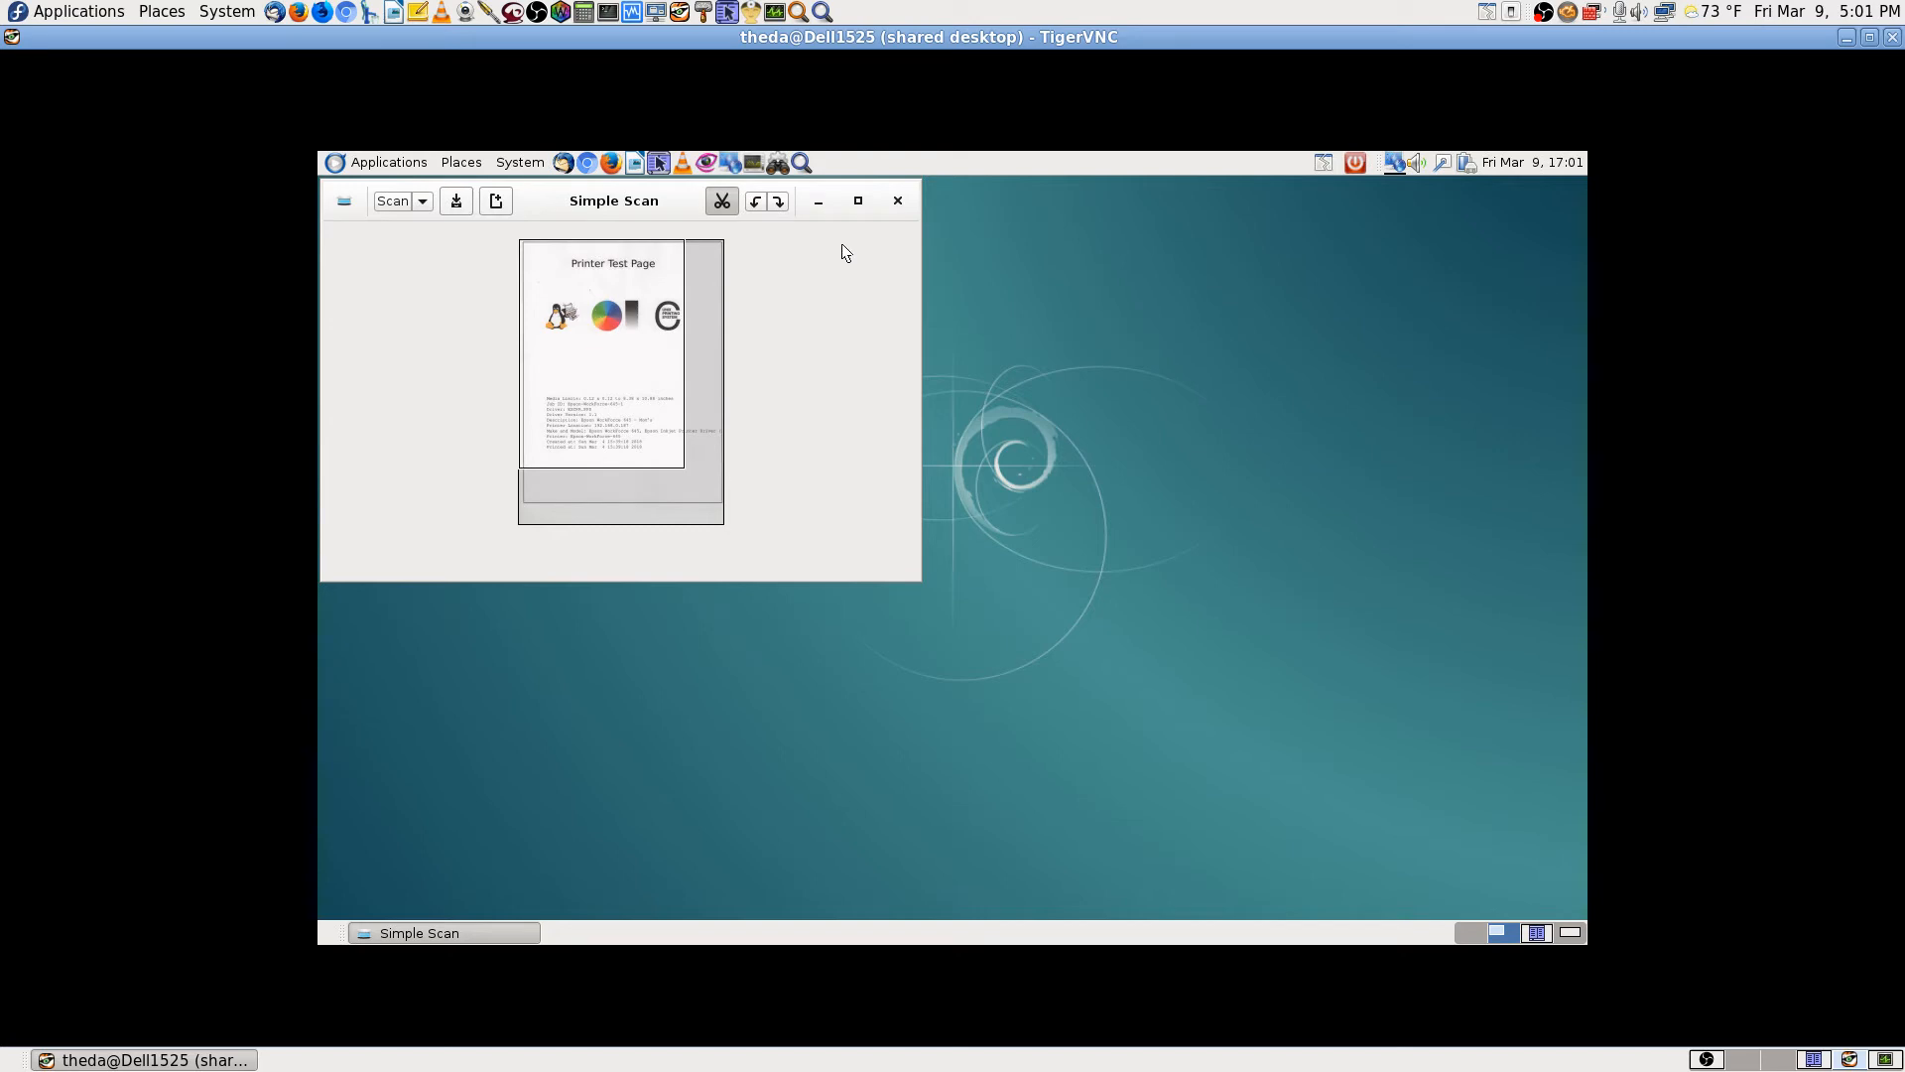
click(858, 202)
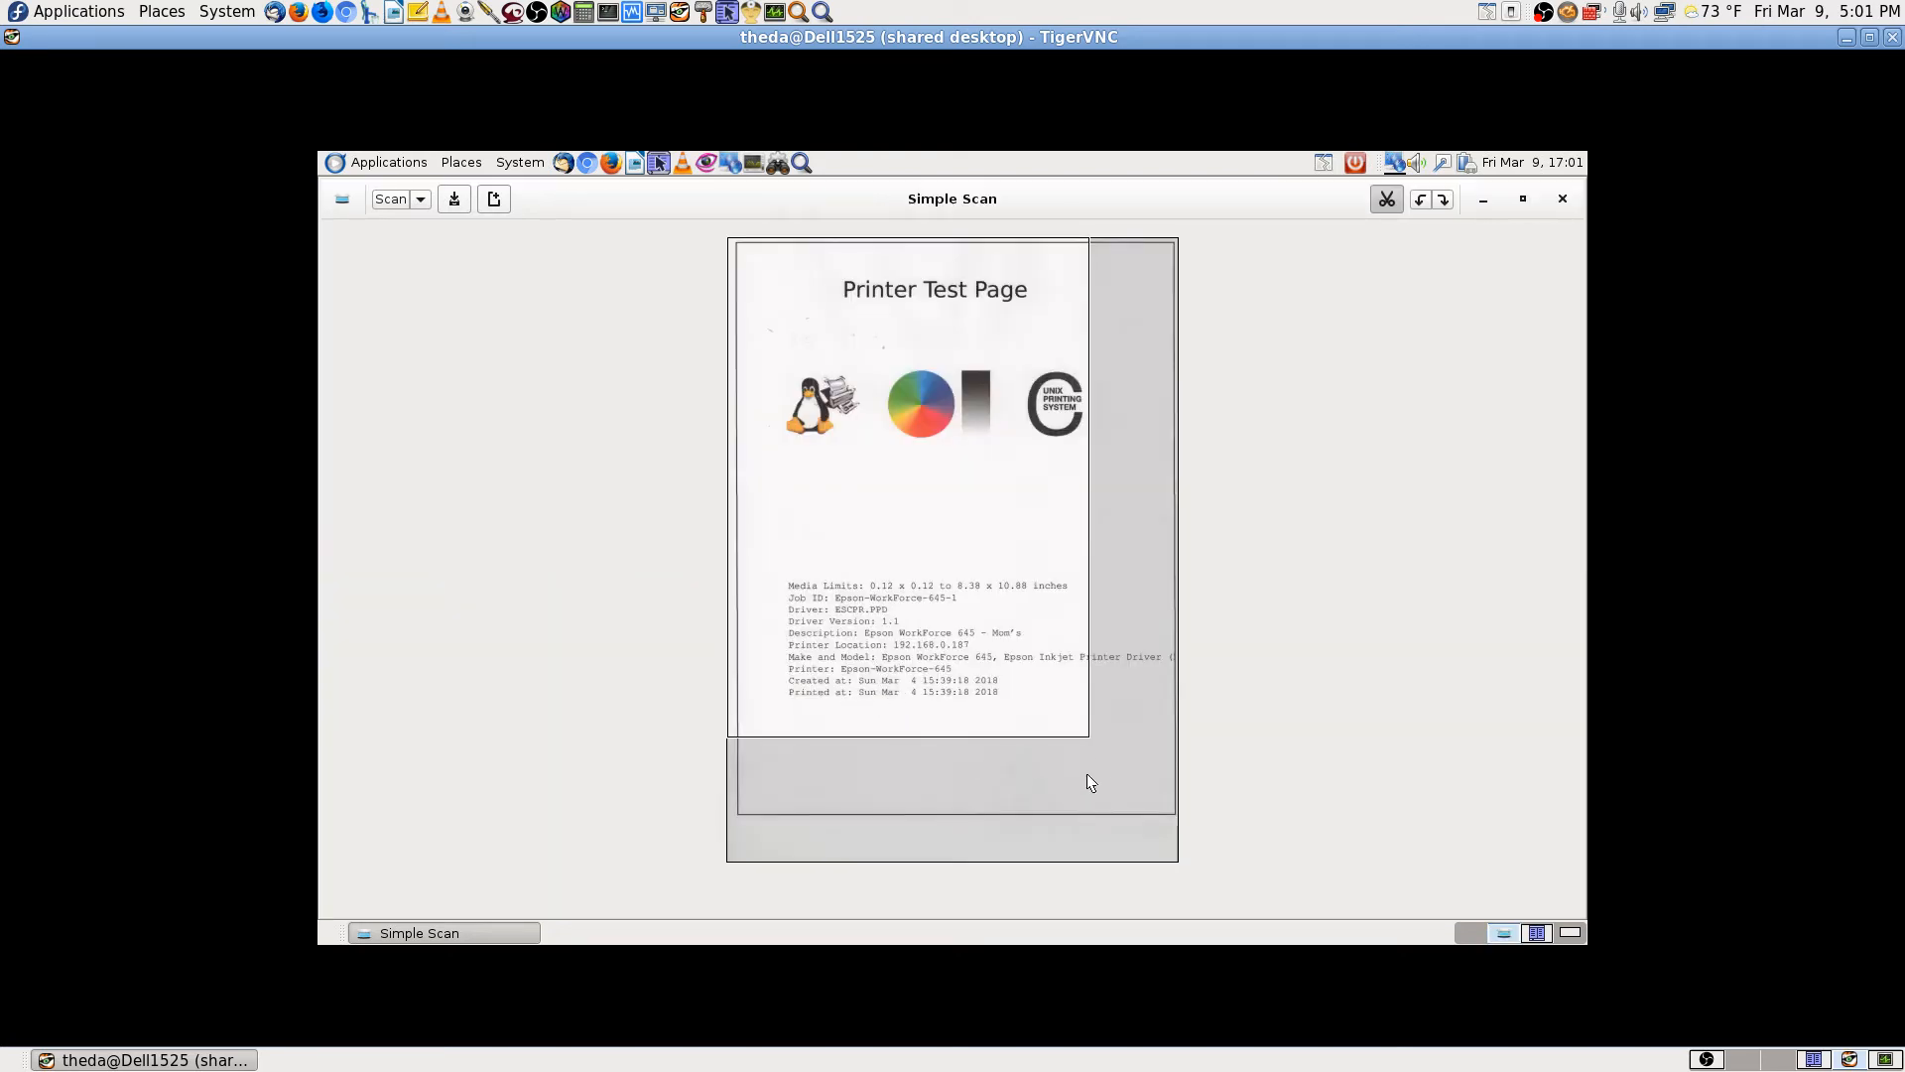
drag(1086, 734, 1191, 730)
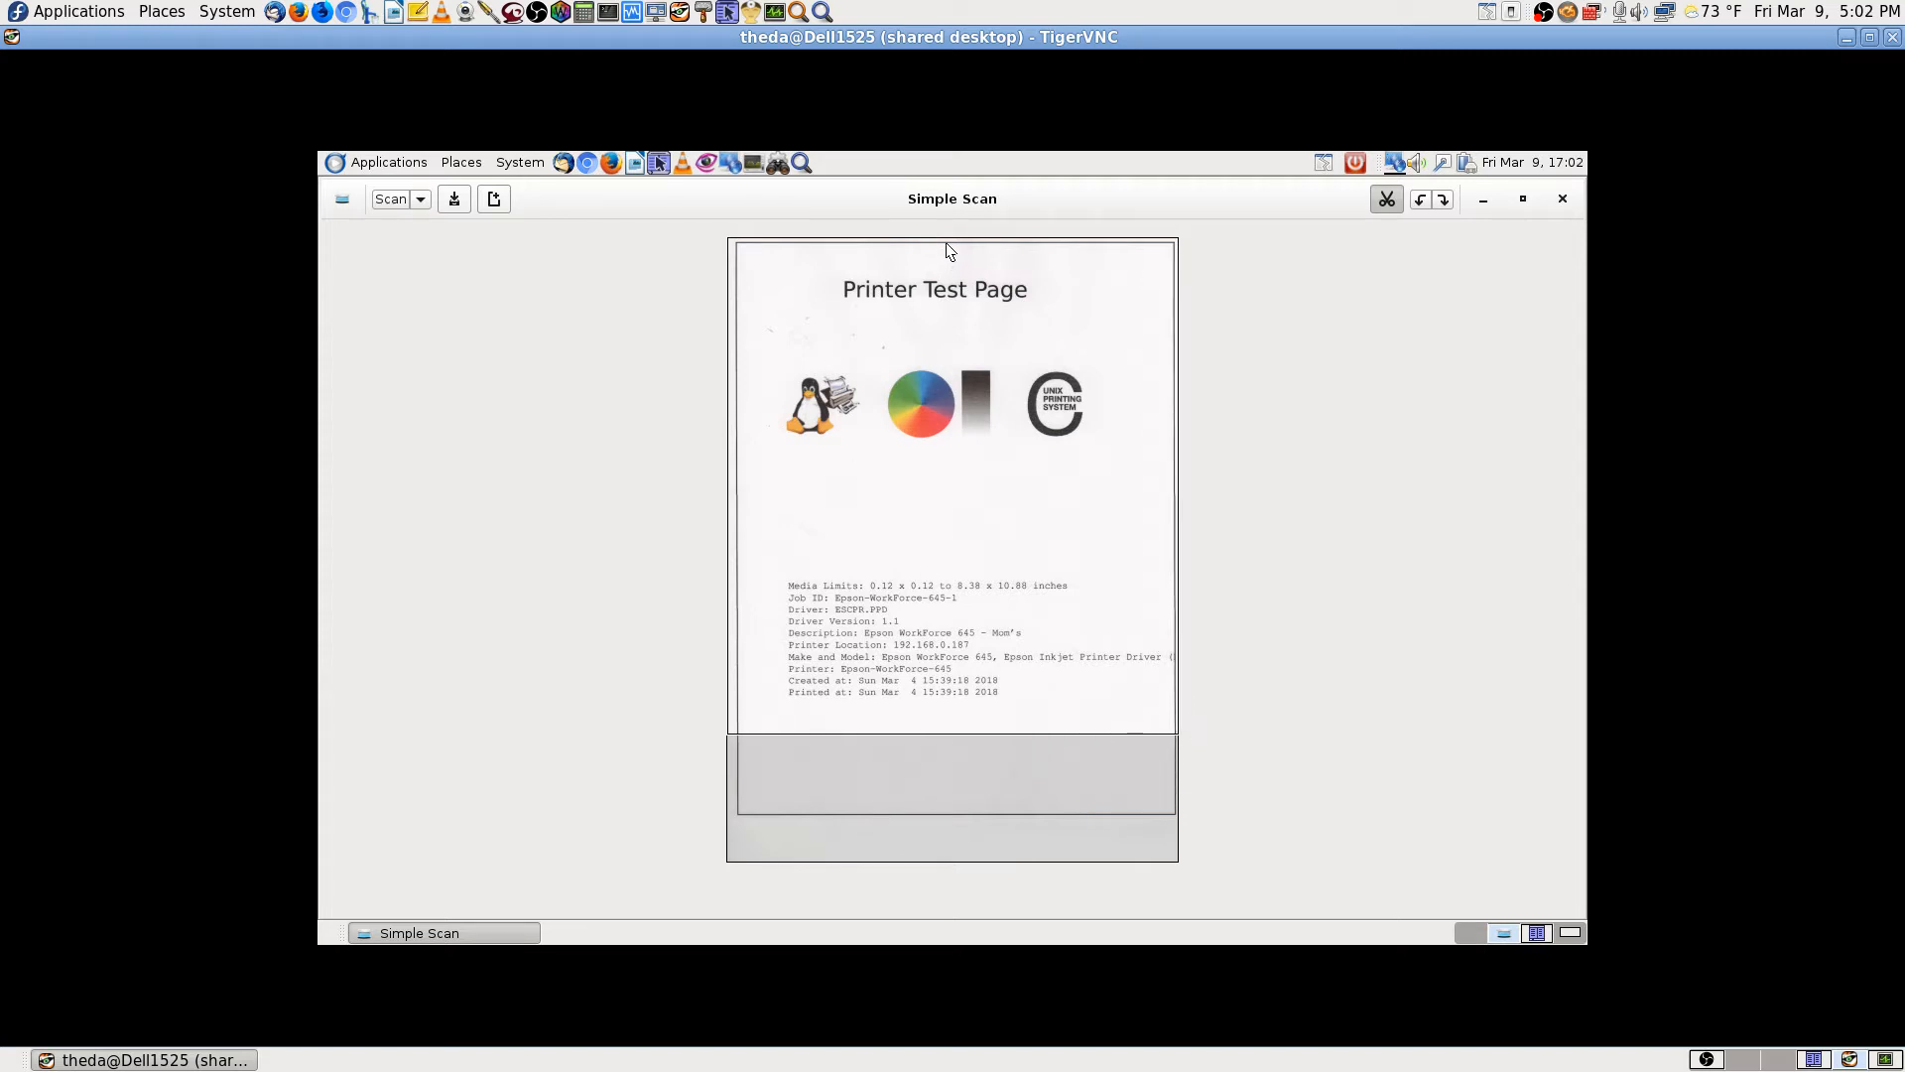
drag(946, 244, 945, 263)
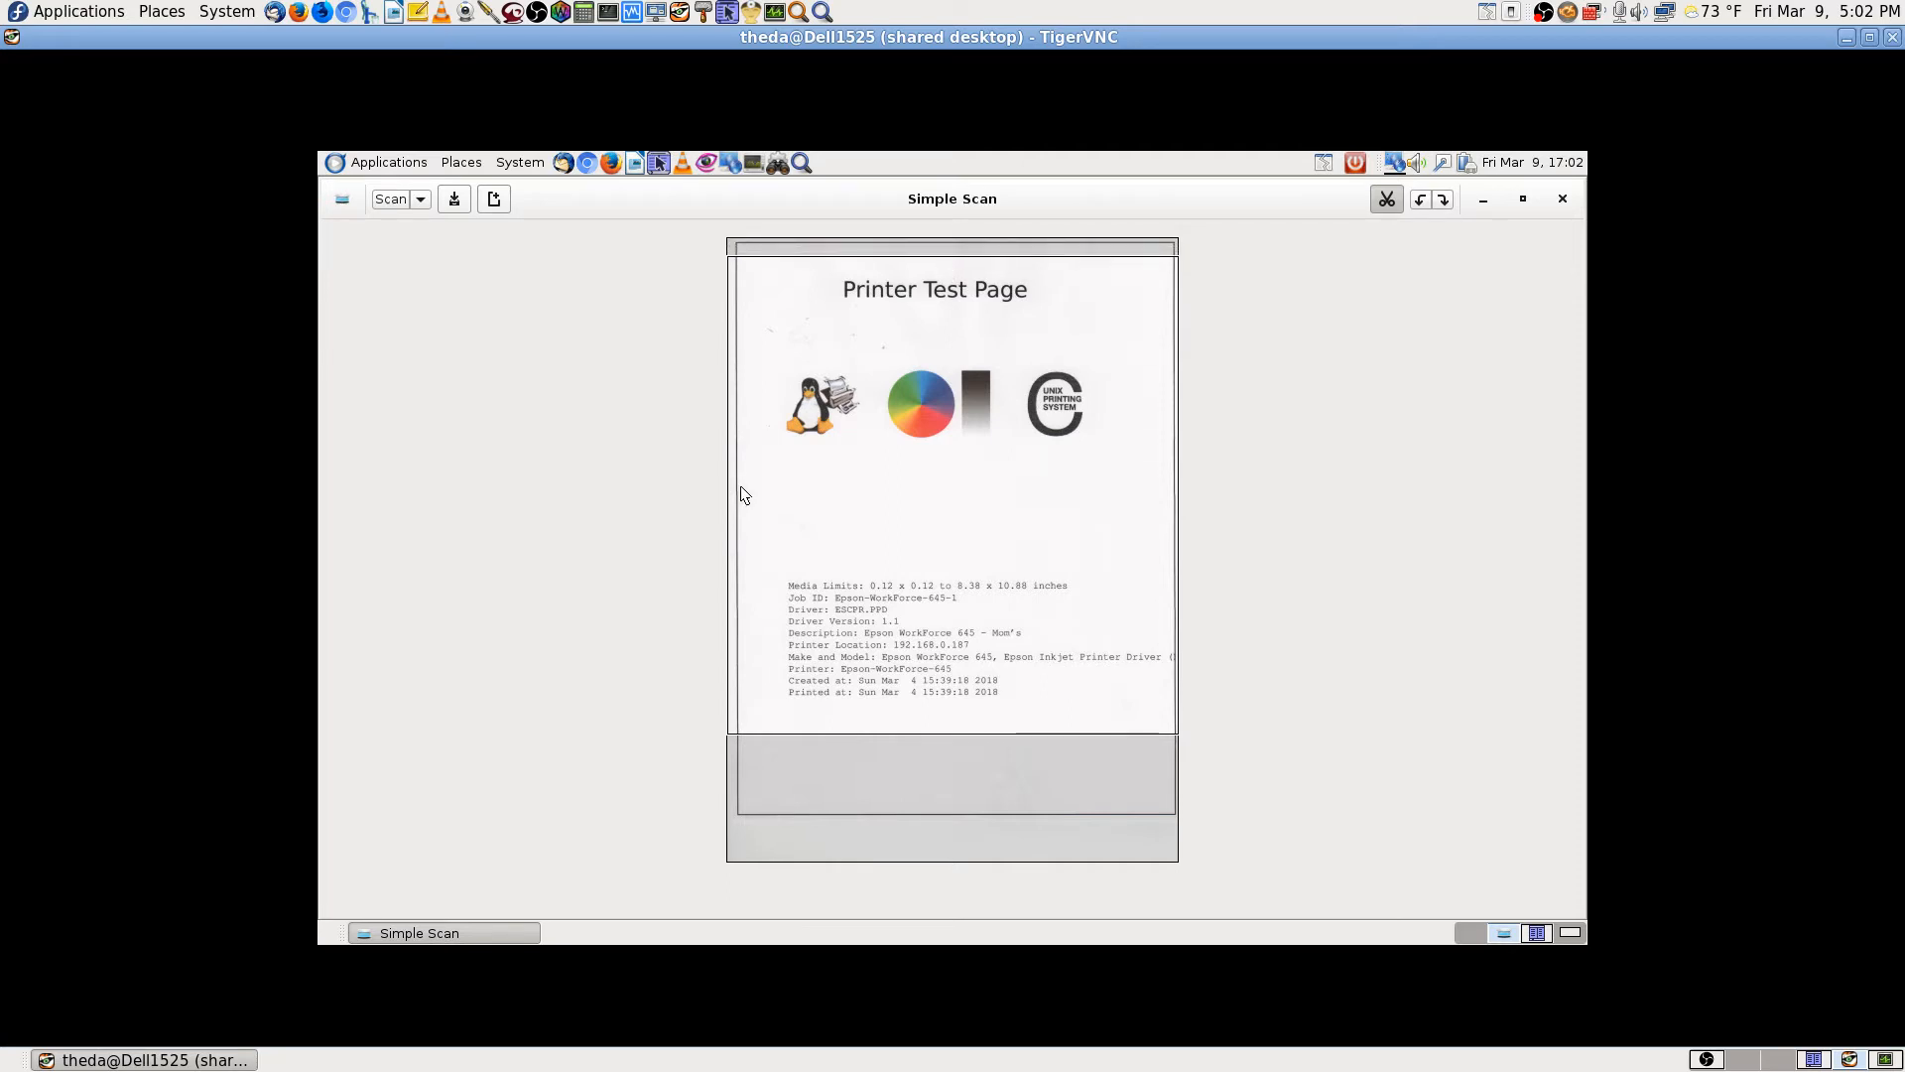
drag(741, 487, 778, 493)
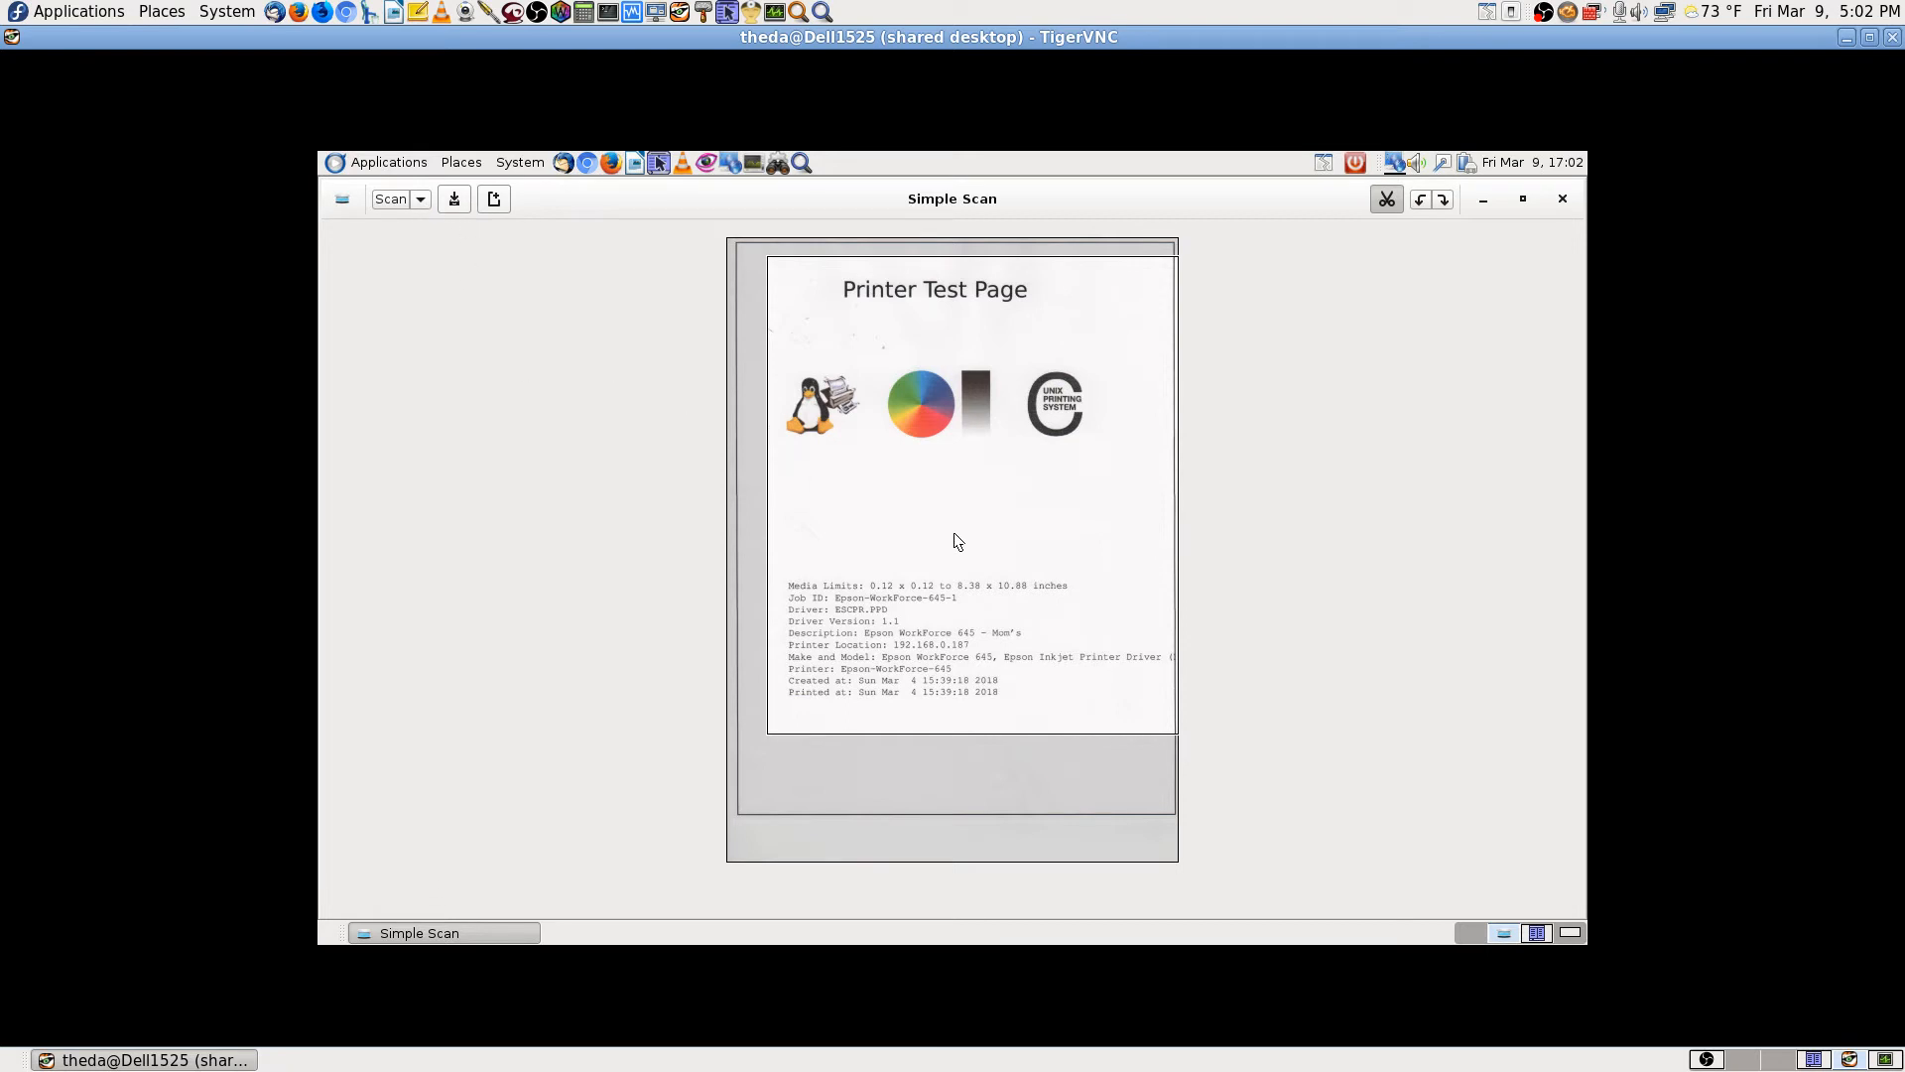
Step: Save the cropped scan as Scanned Document.jpg in Pictures/Scanned Images
click(456, 197)
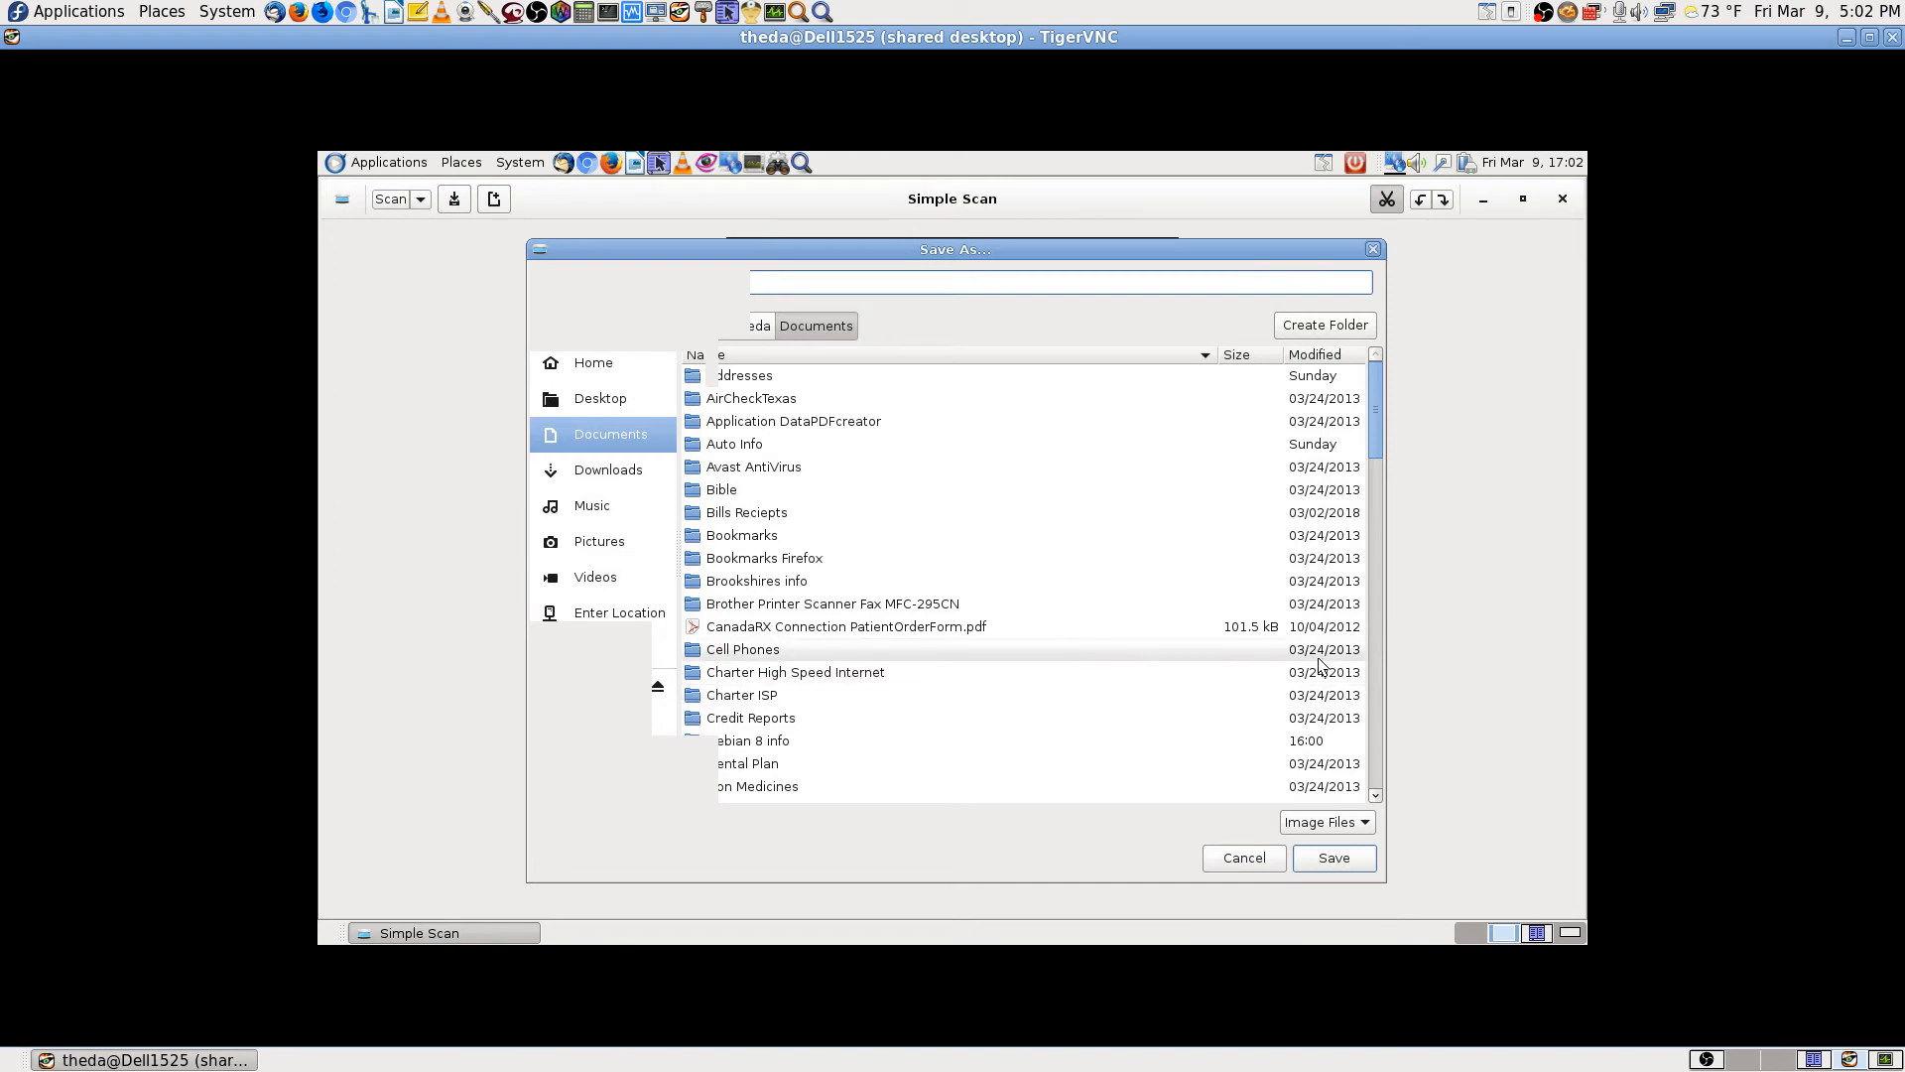
click(576, 544)
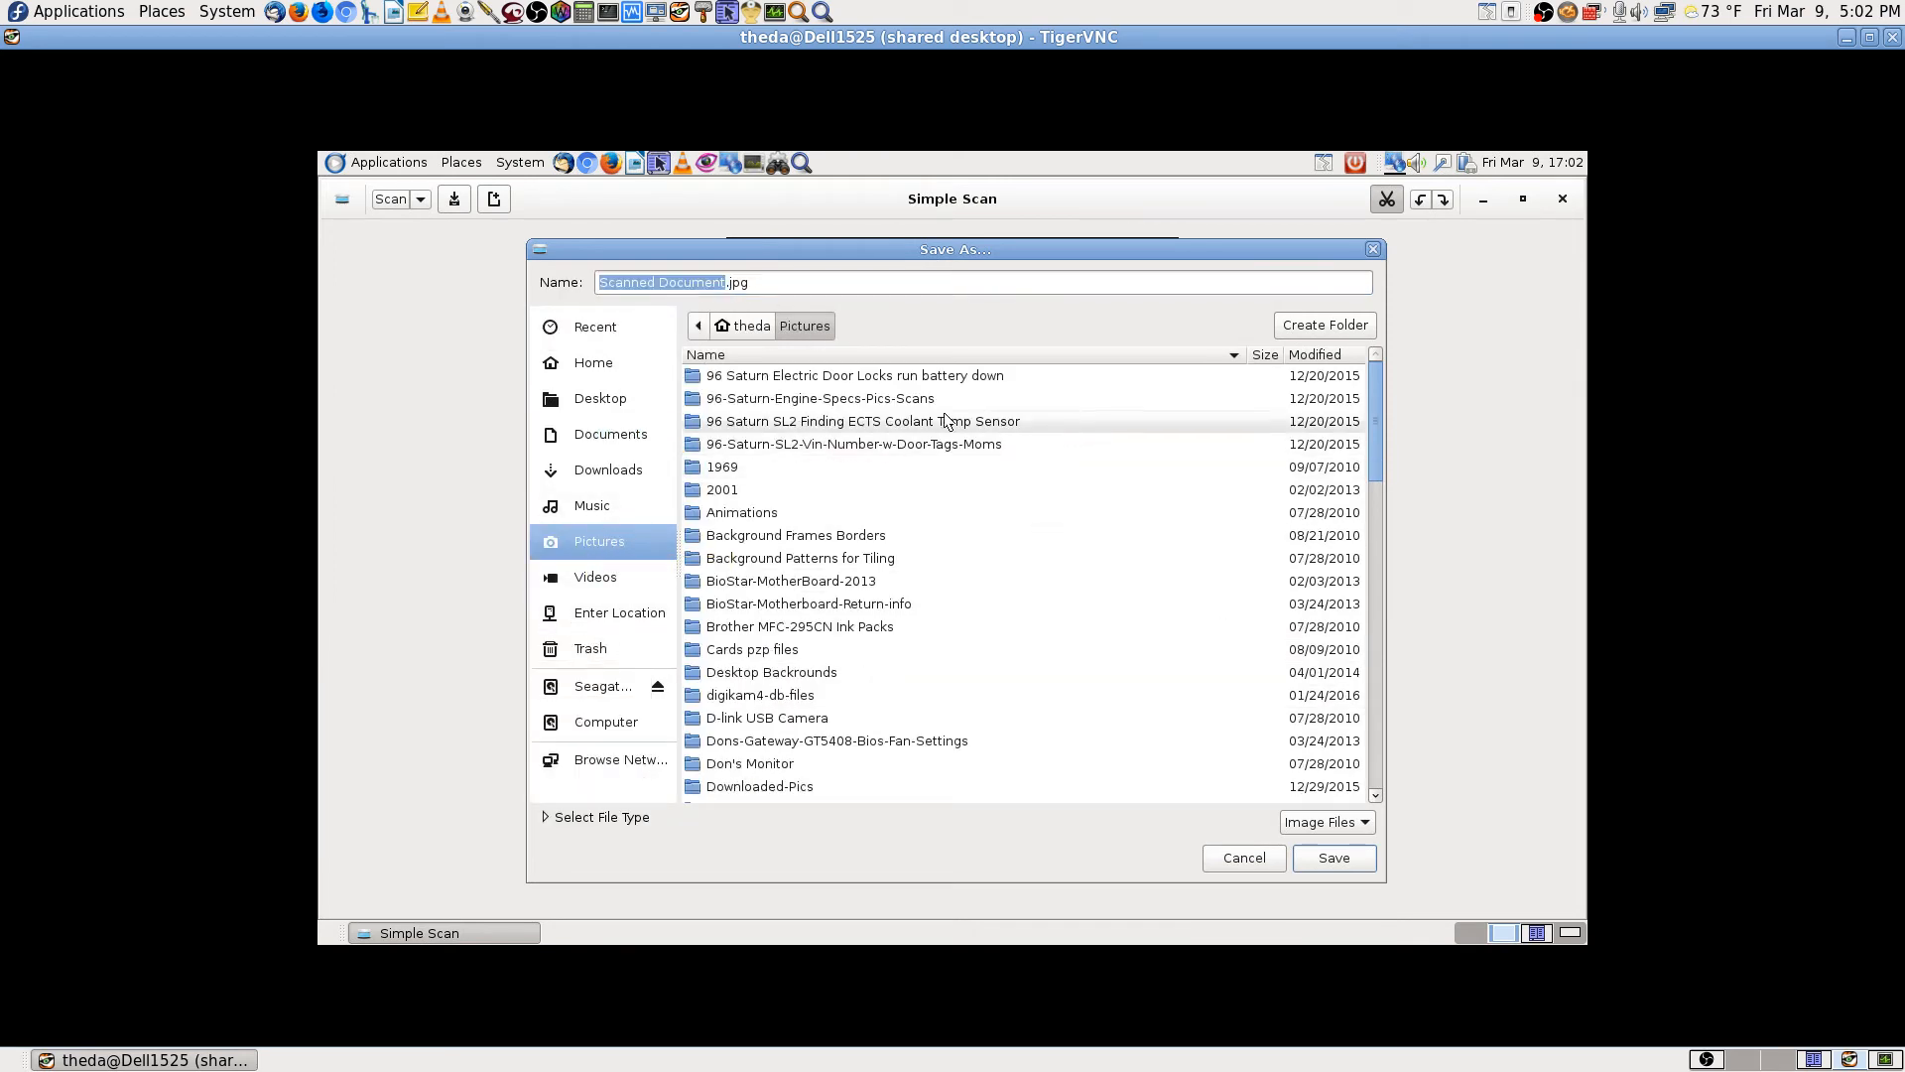
click(1325, 355)
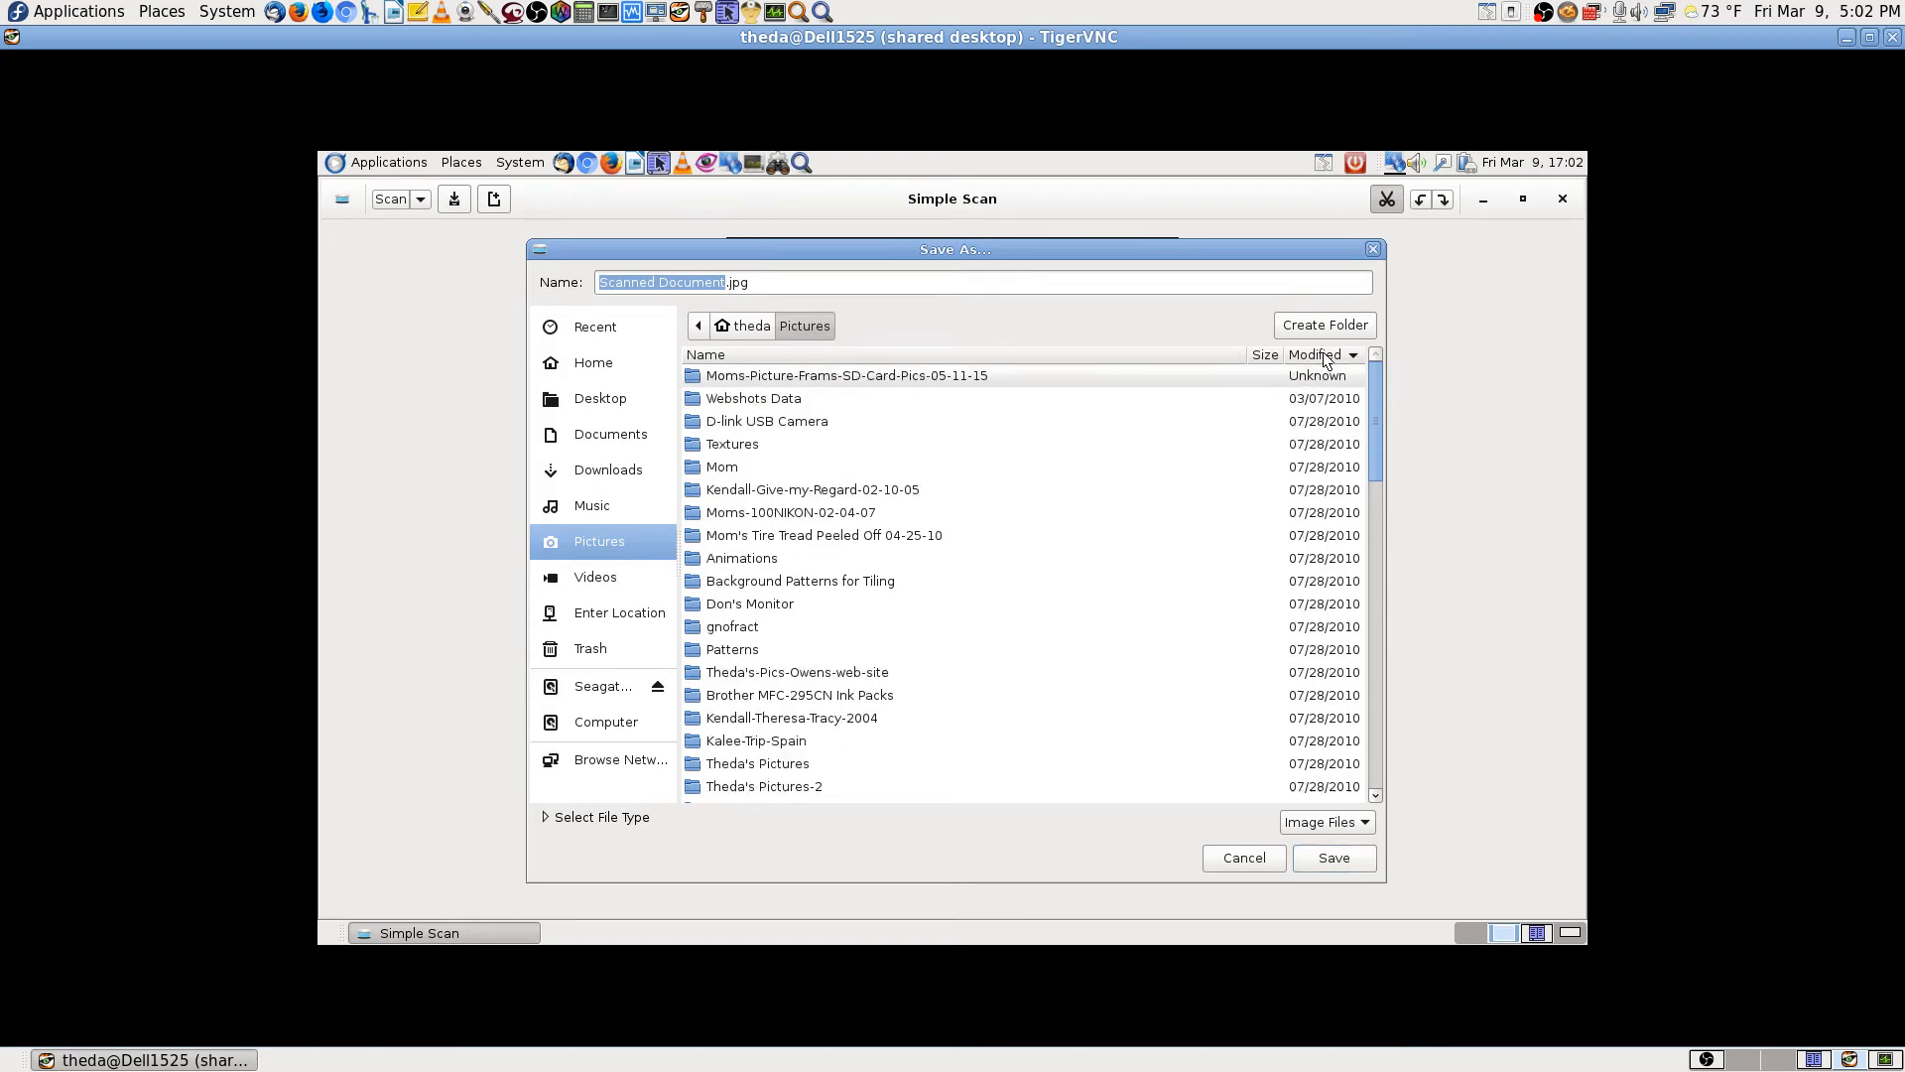
click(1324, 355)
double_click(797, 380)
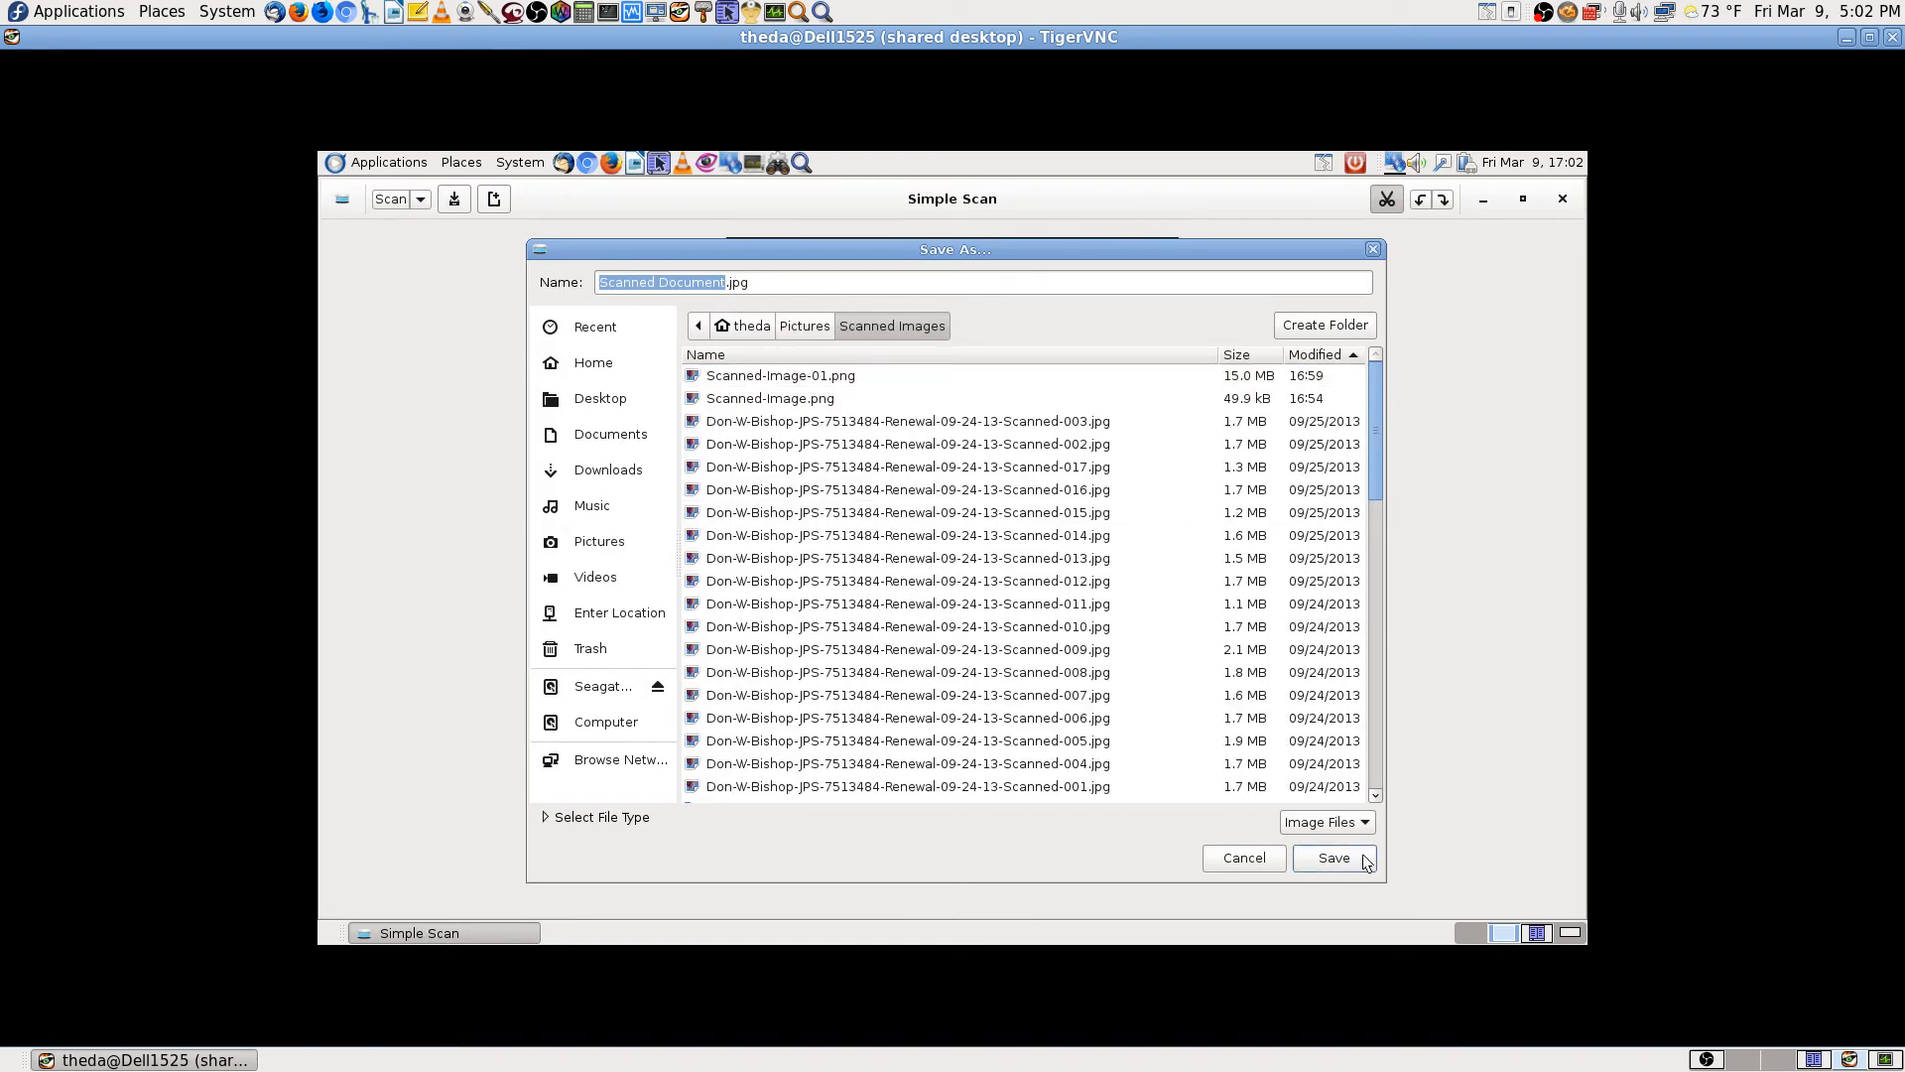
click(1334, 857)
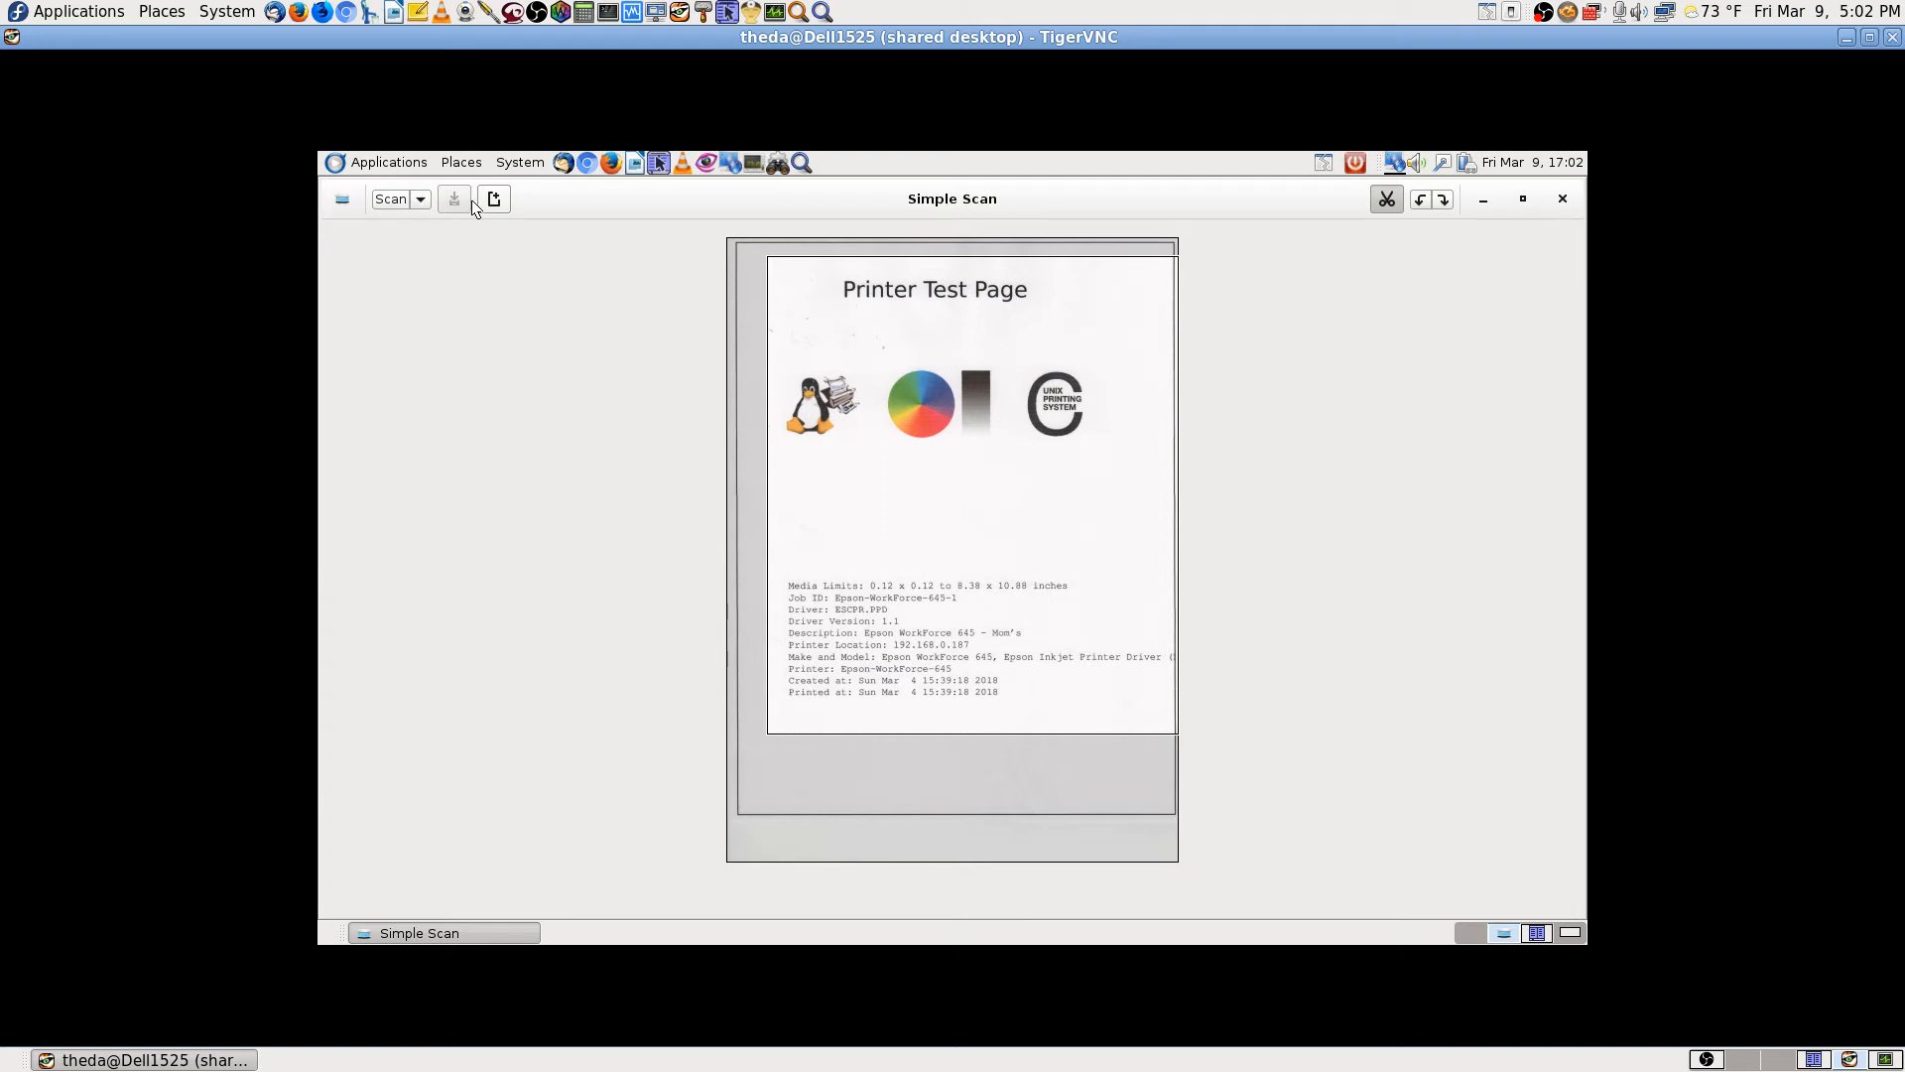
Step: Scan the test page again as a single page, then quit Simple Scan
click(420, 199)
click(379, 203)
click(383, 201)
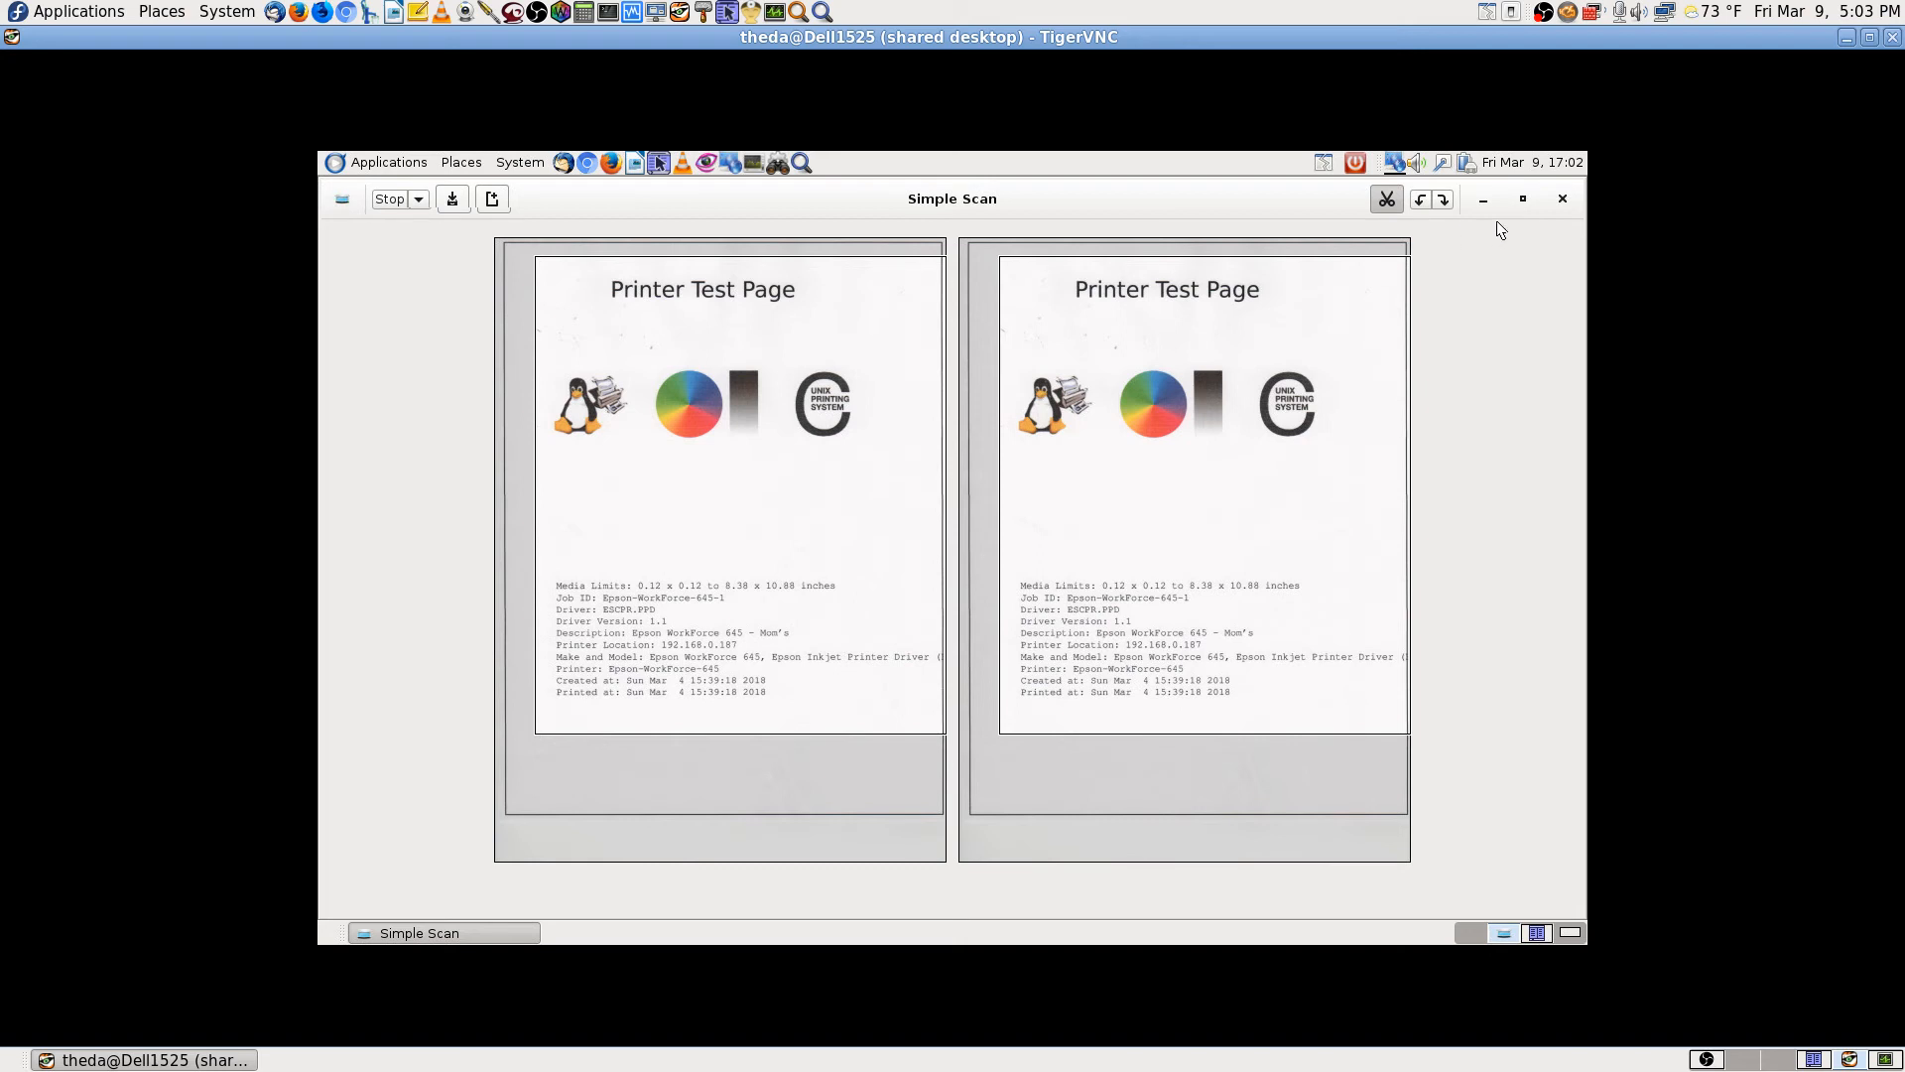
click(1562, 202)
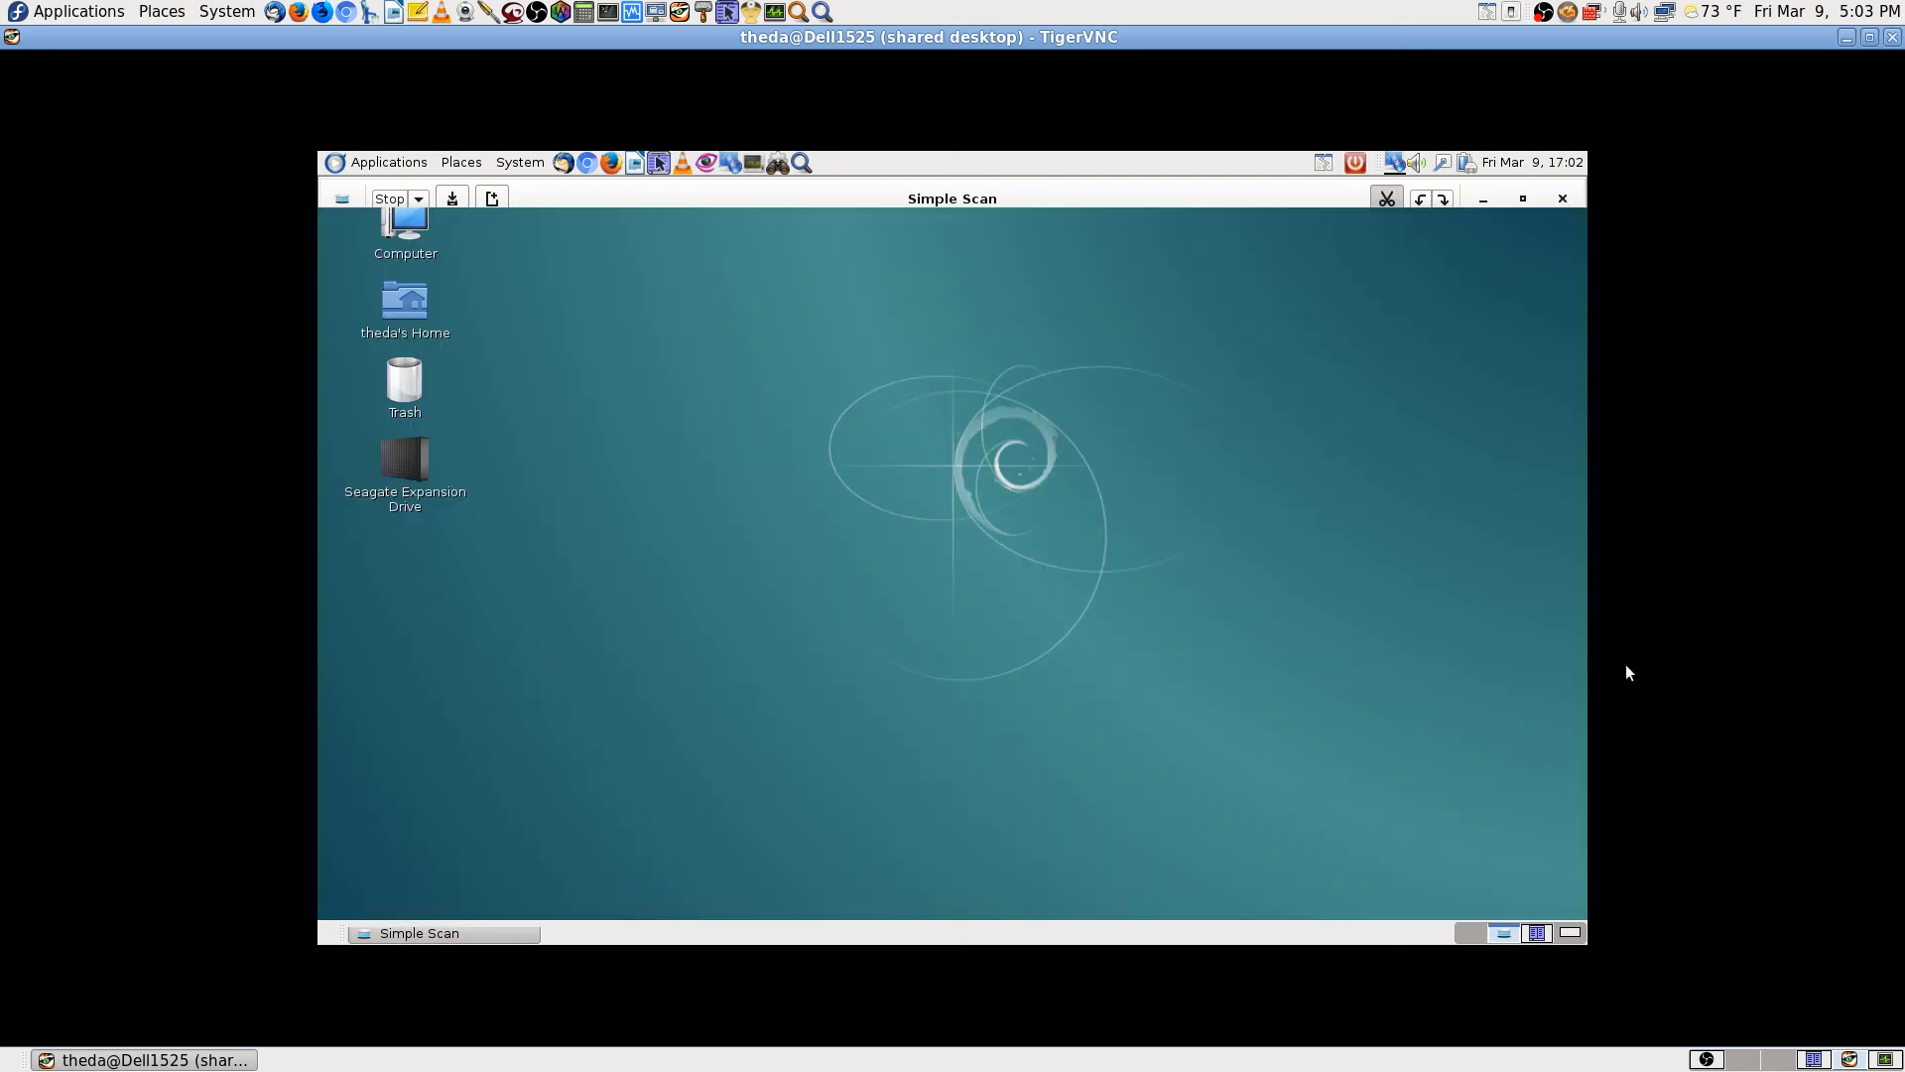
Step: Check Scanned Document.jpg in Double Commander's Scanned Images pane, then close Double Commander
click(1550, 934)
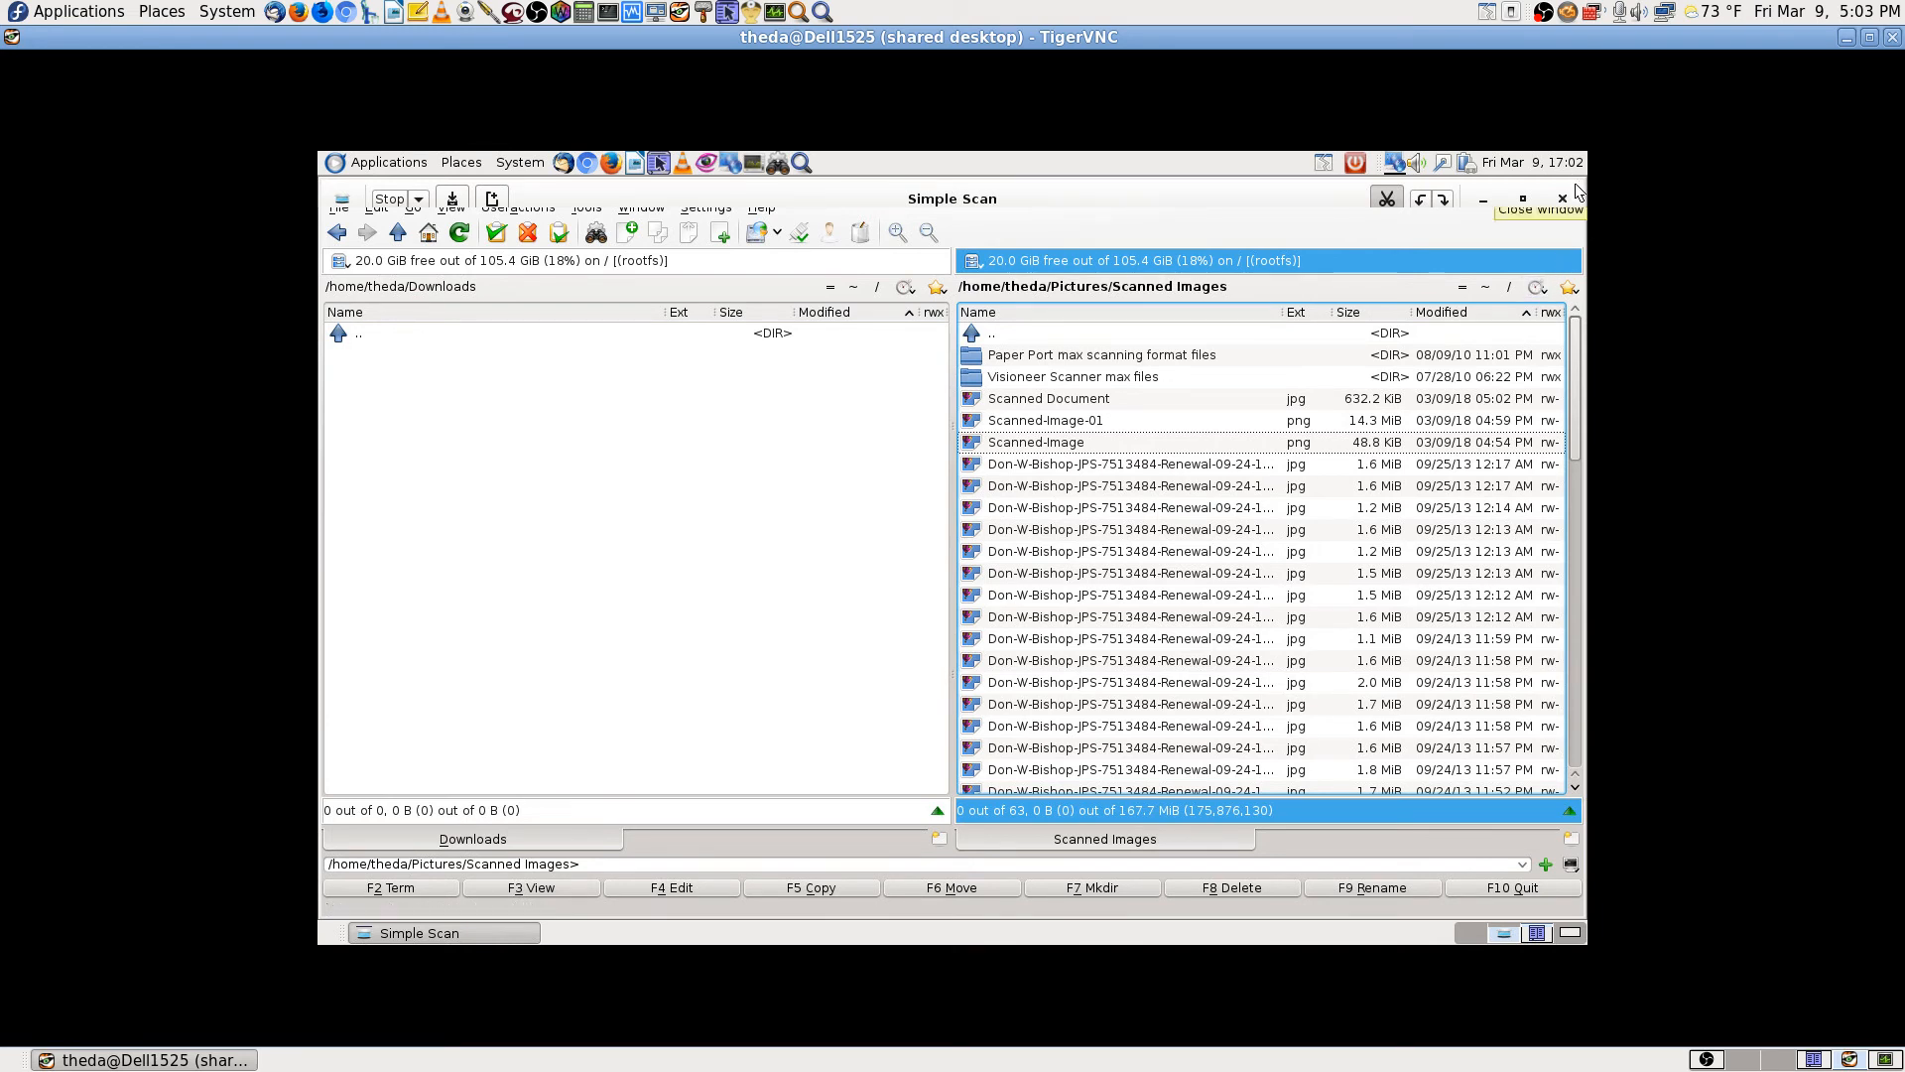
click(1576, 194)
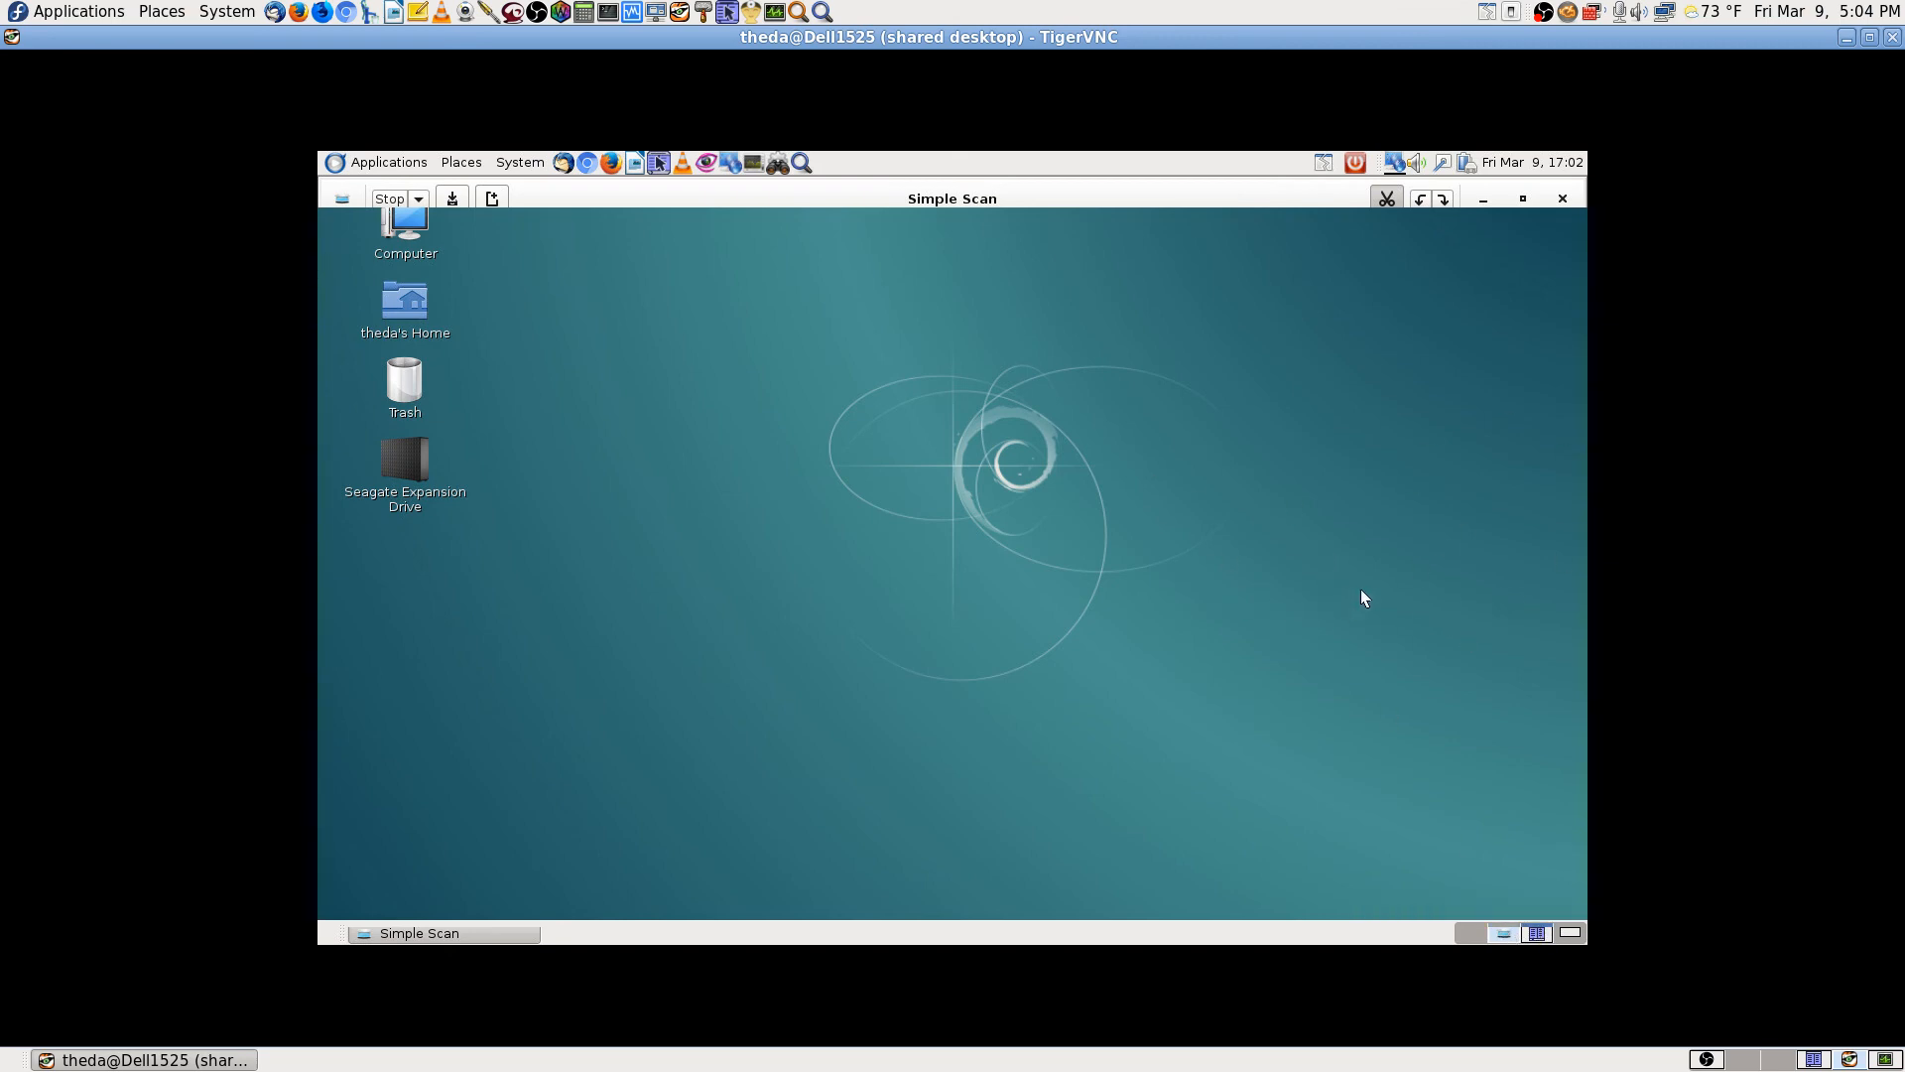
Step: Close the TigerVNC window to end the remote desktop session
click(1892, 38)
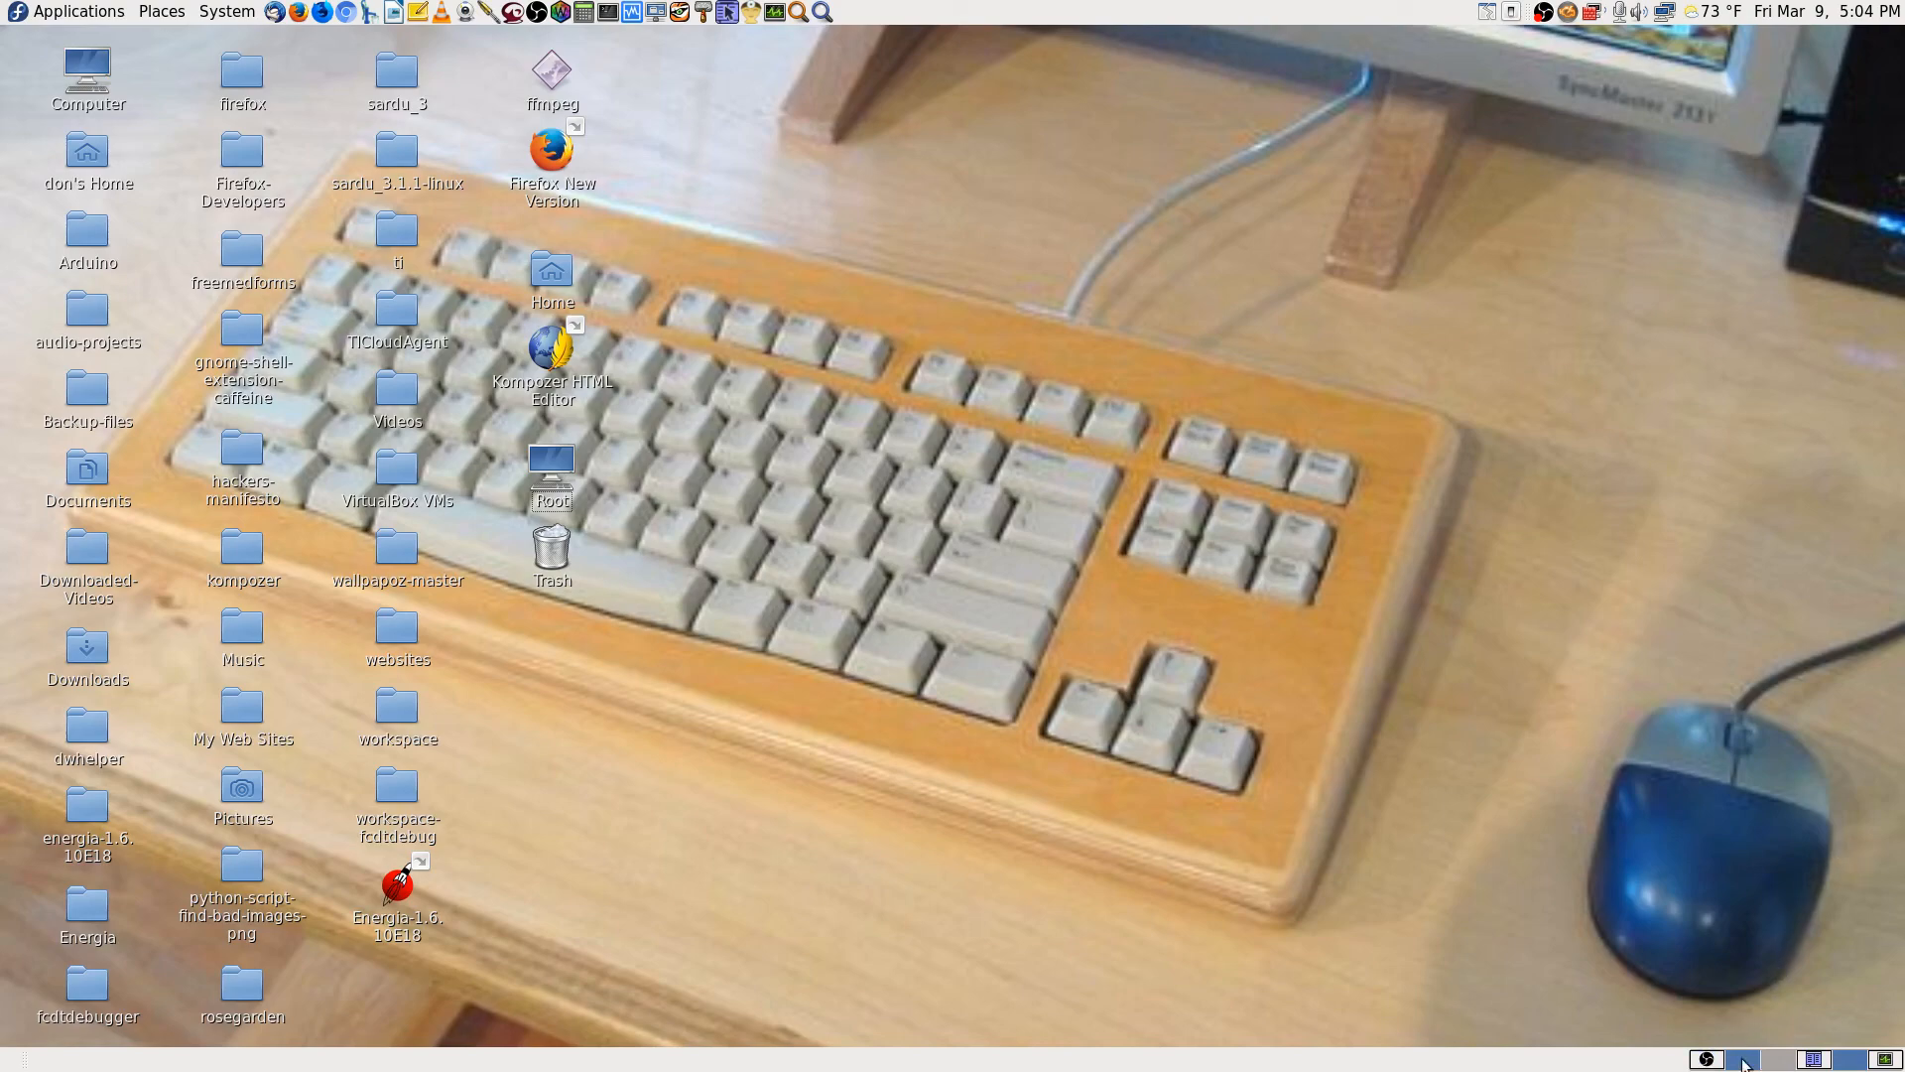
Step: Bring up OBS Studio and make the Exit Titles with Audio scene live
click(1875, 1061)
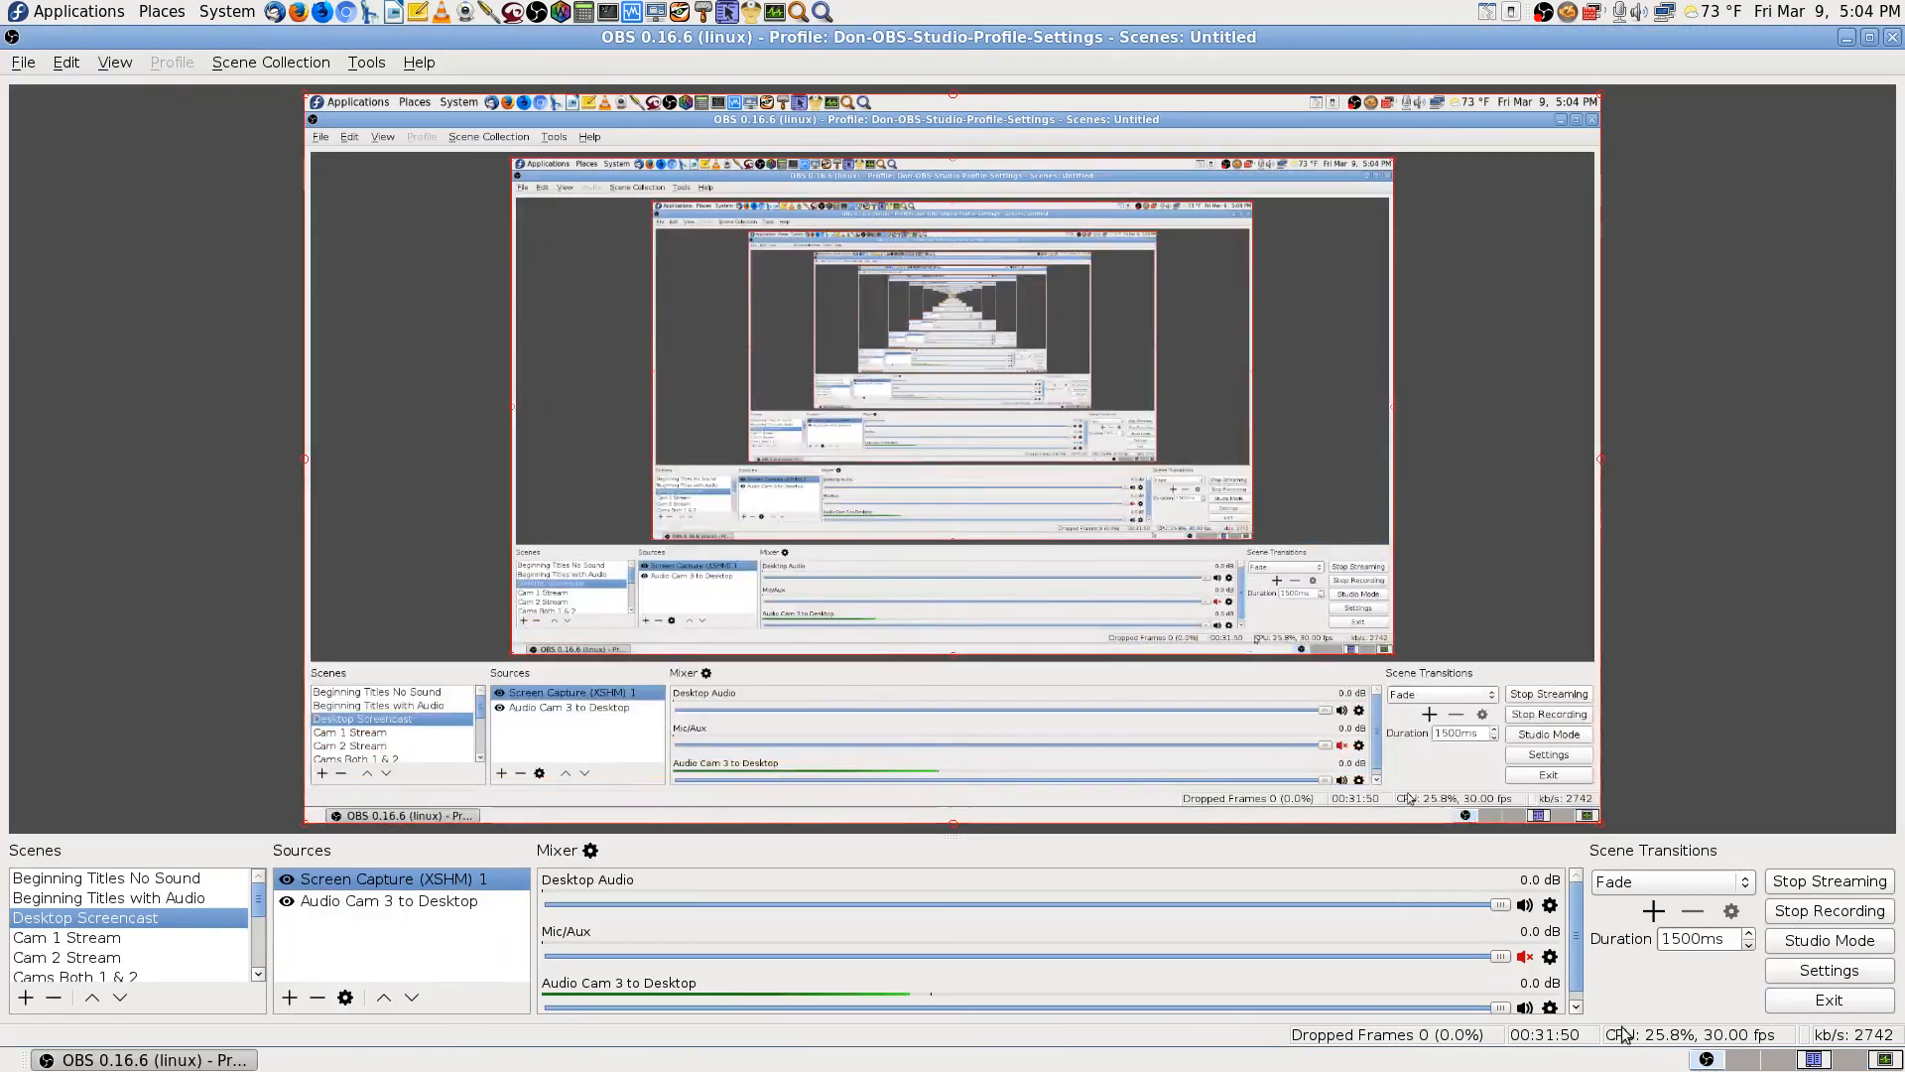
scroll(149, 937, down, 5)
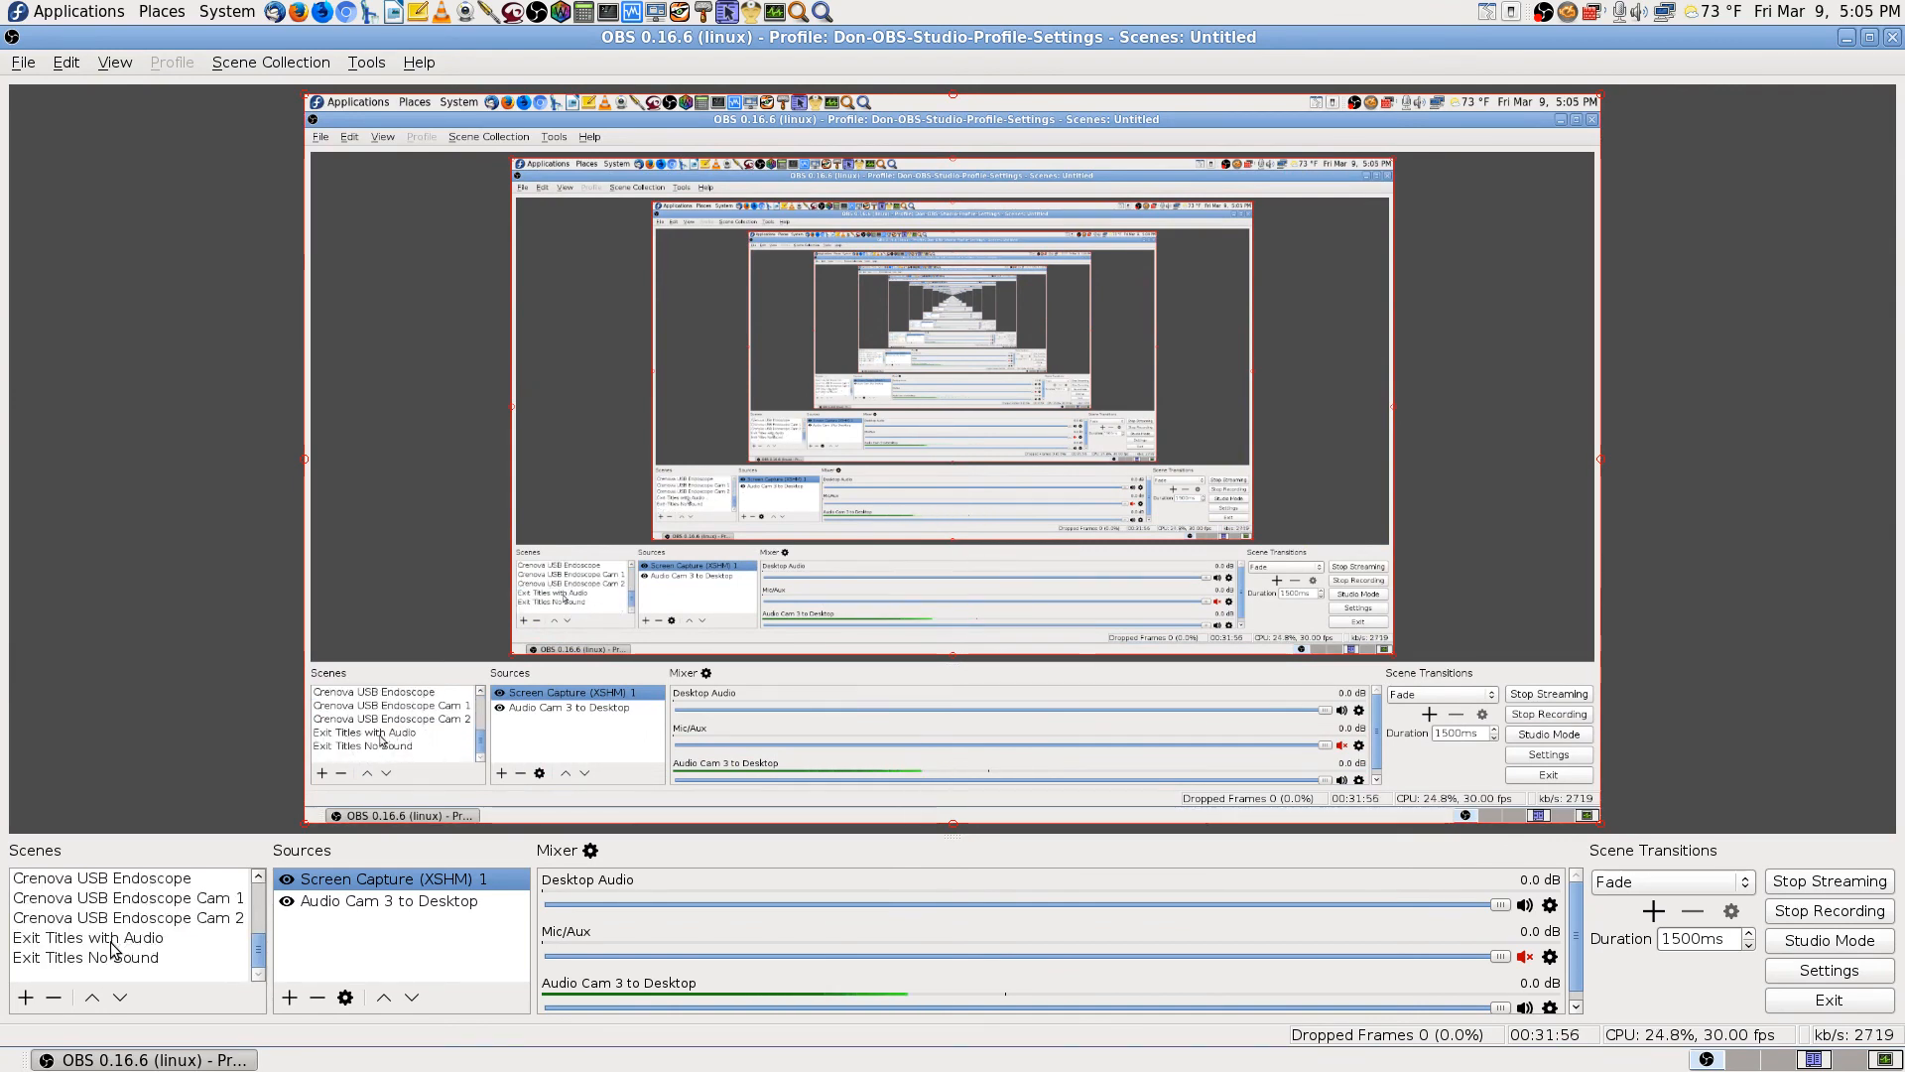
click(112, 951)
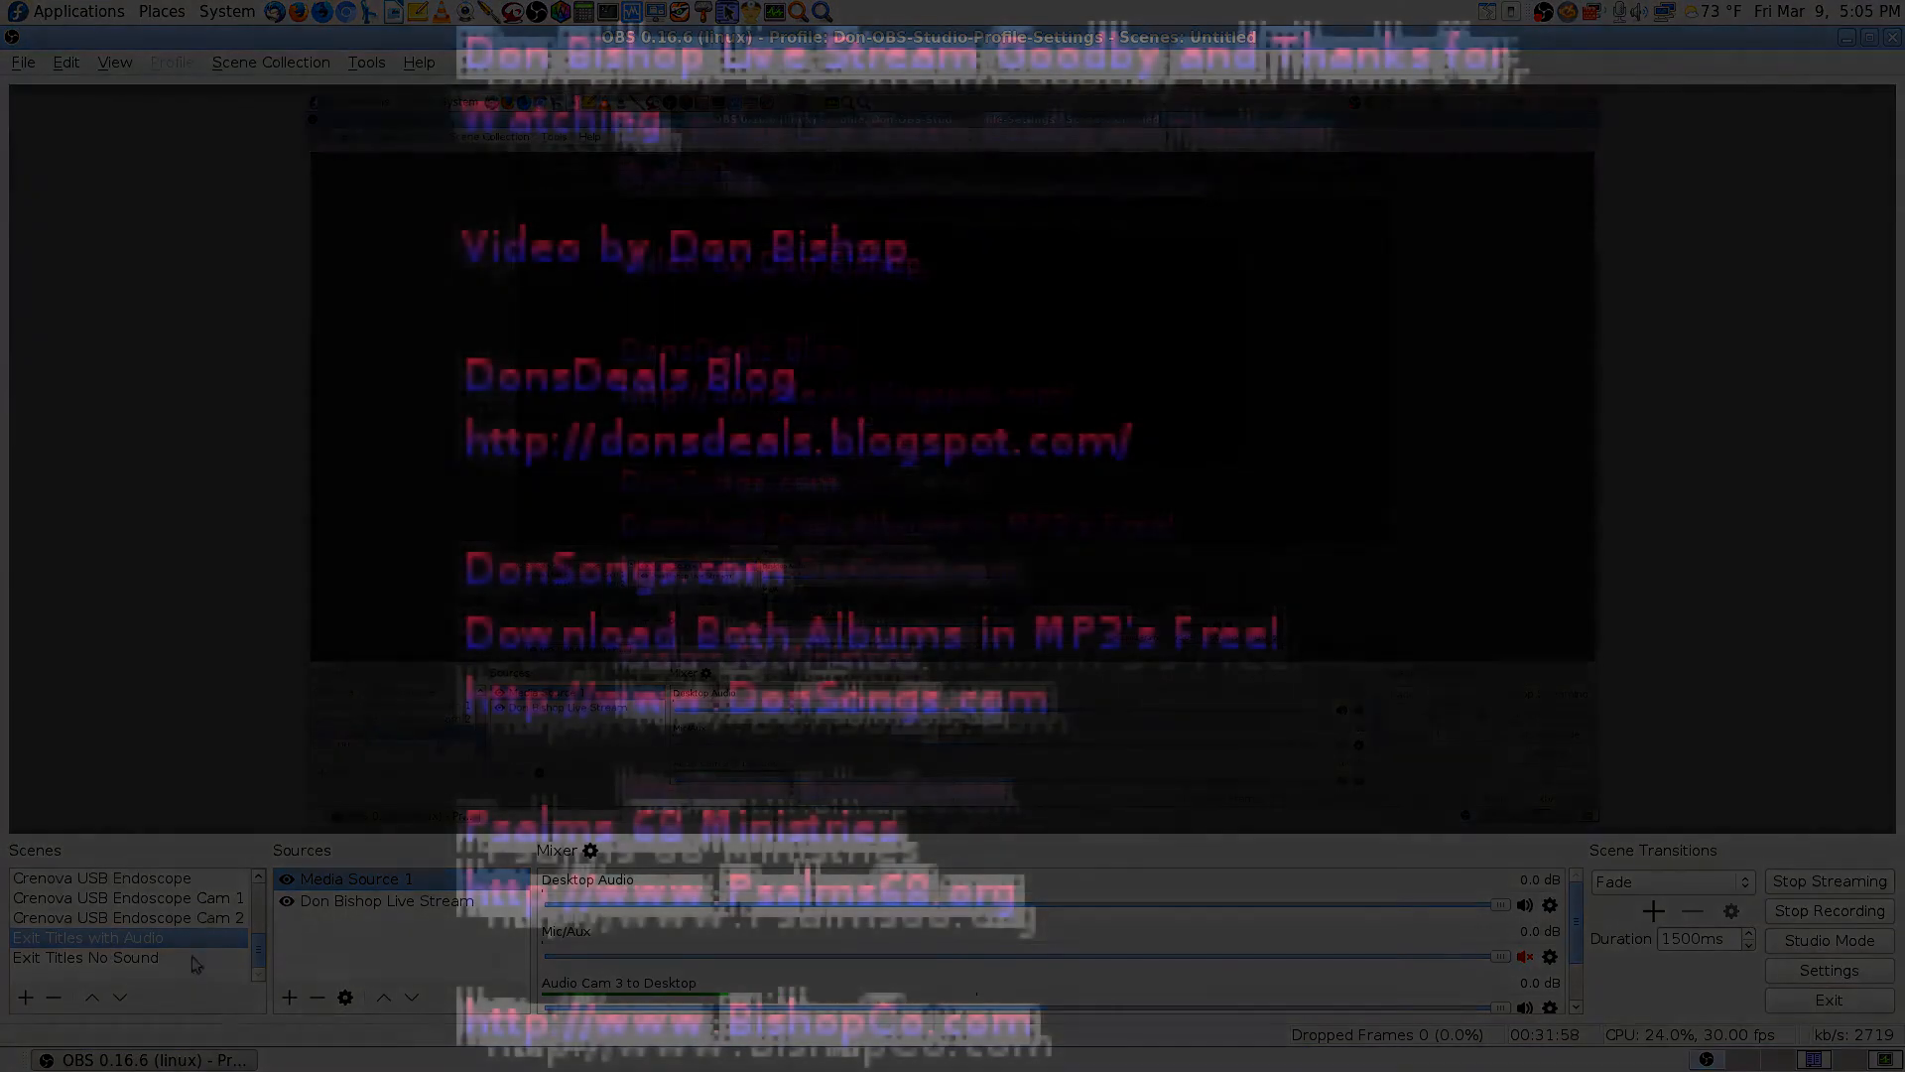